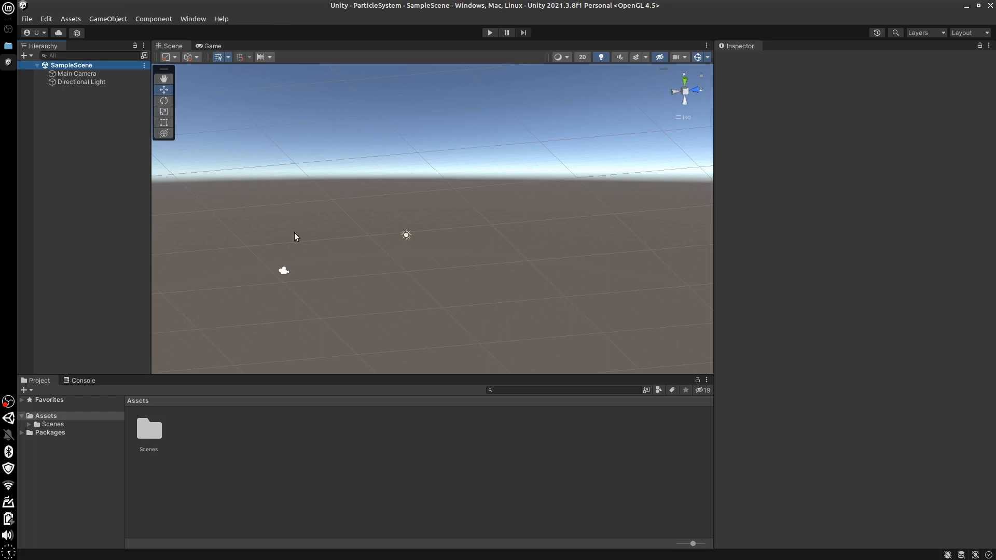
Add a Particle System effect object to the scene and frame its emitter in the Scene view
{"action": "left_click", "coordinate": [99, 19]}
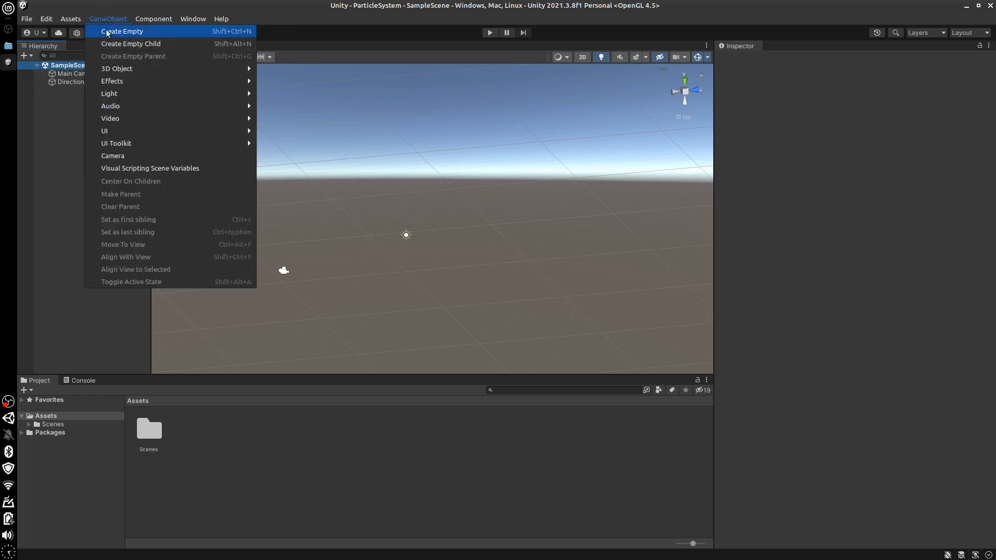
{"action": "mouse_move", "coordinate": [175, 83]}
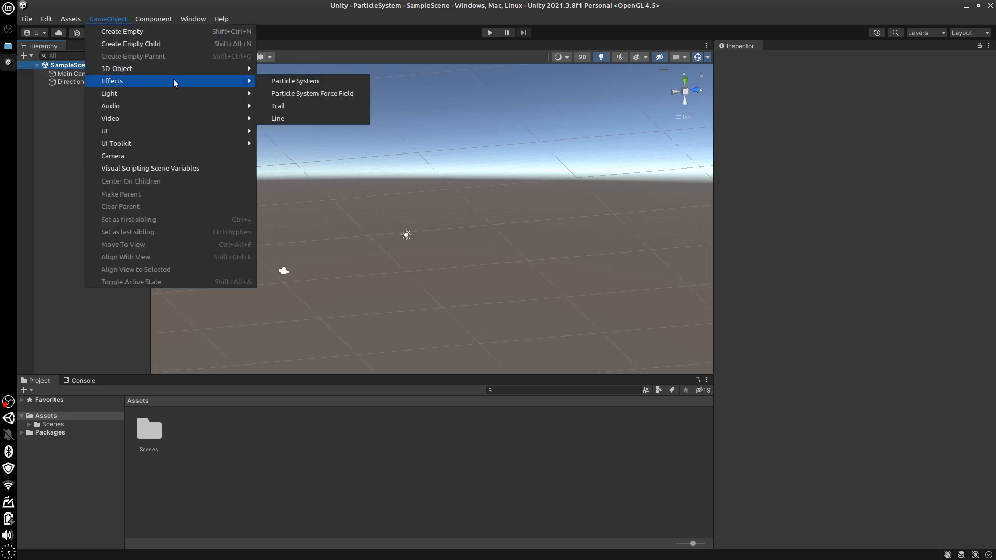
{"action": "left_click", "coordinate": [315, 81]}
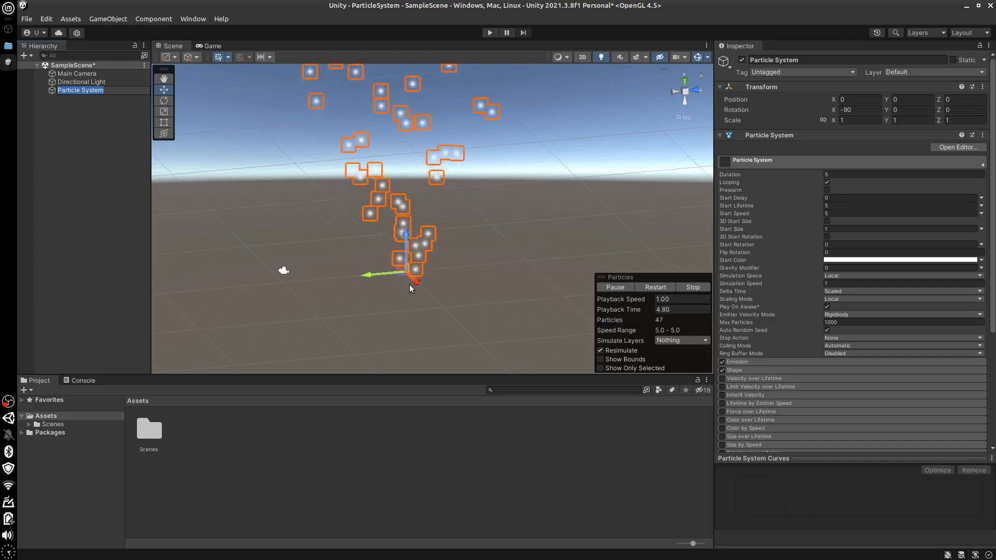
{"action": "middle_click_drag", "start_coordinate": [382, 313], "coordinate": [388, 372]}
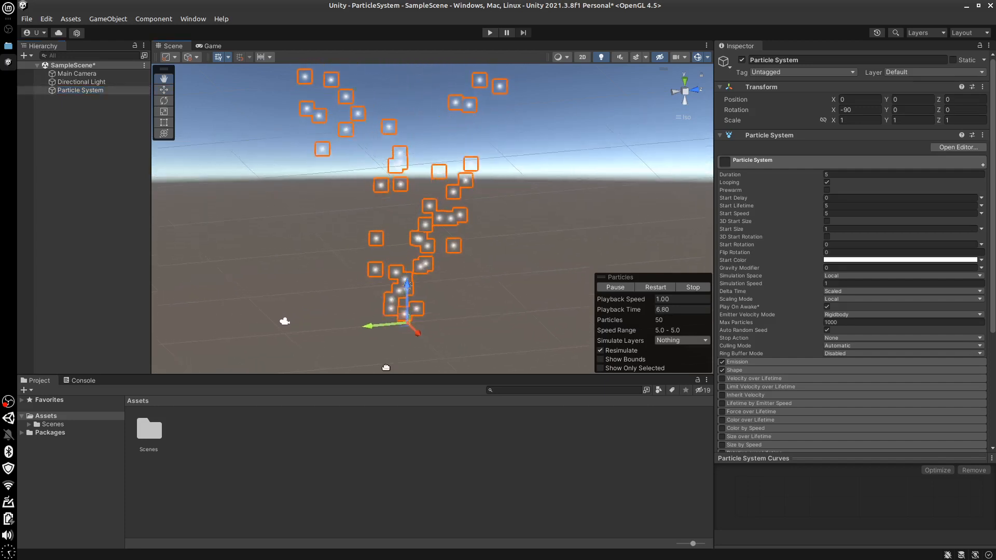
{"action": "middle_click_drag", "start_coordinate": [461, 320], "coordinate": [473, 320]}
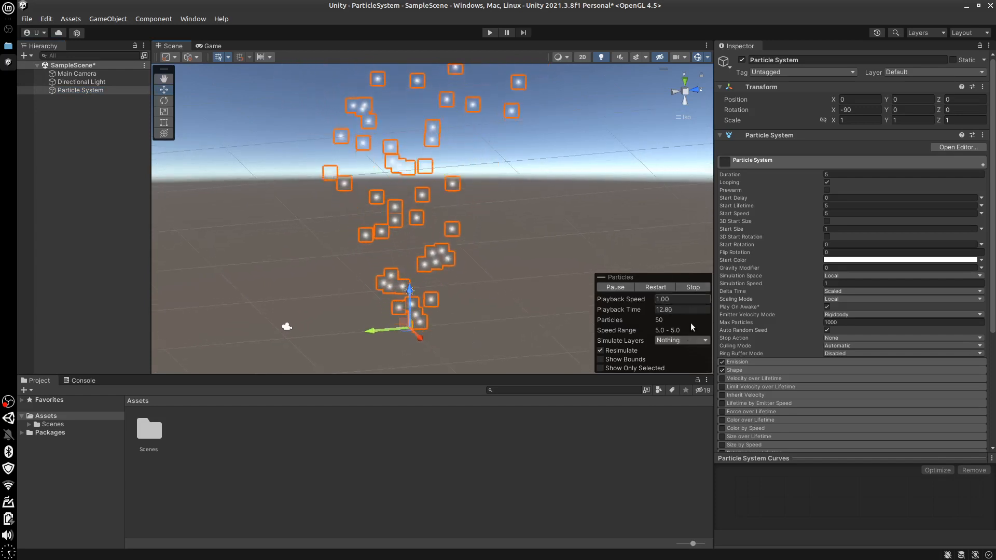
Pause, restart and stop the particle preview, and play it again briefly before pausing it
{"action": "left_click", "coordinate": [614, 288]}
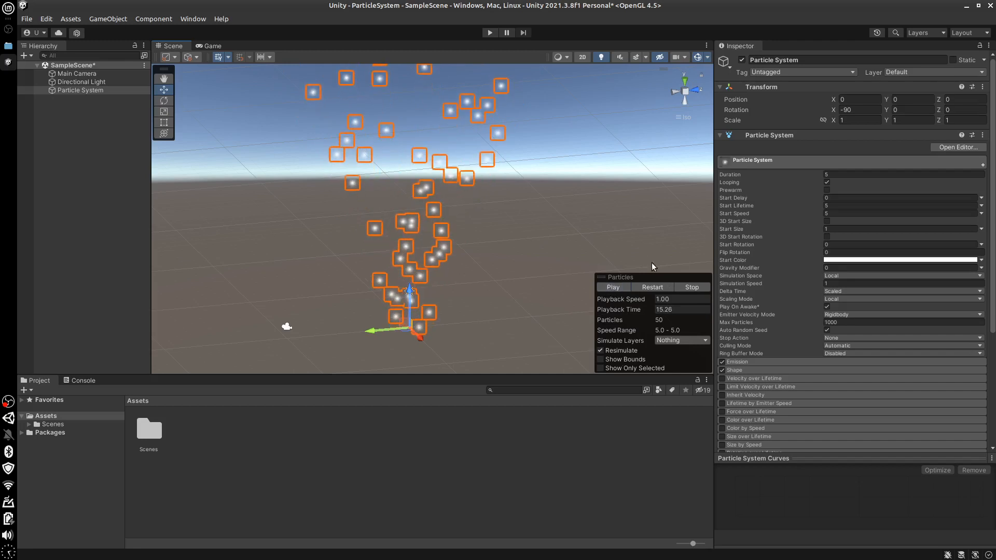
{"action": "left_click", "coordinate": [650, 287]}
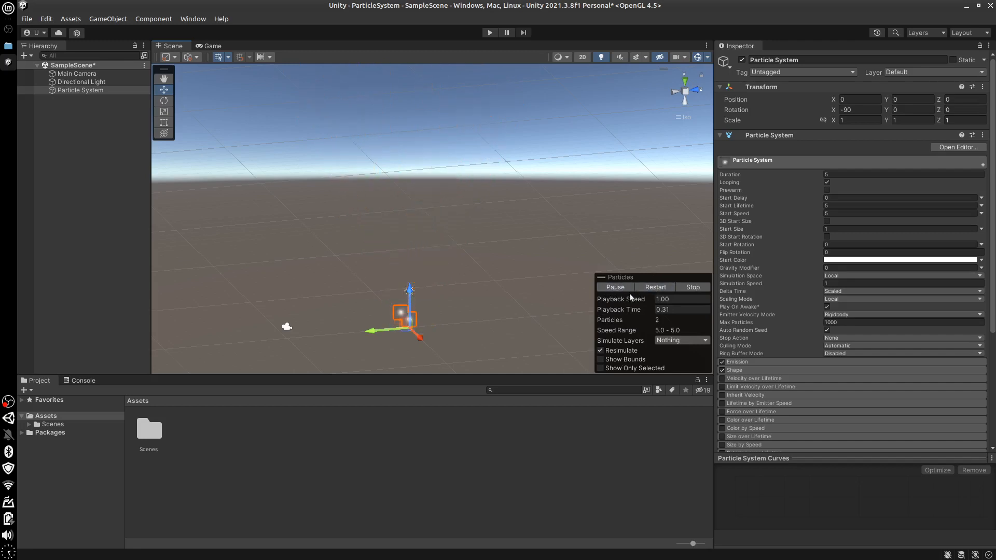
{"action": "left_click", "coordinate": [693, 287]}
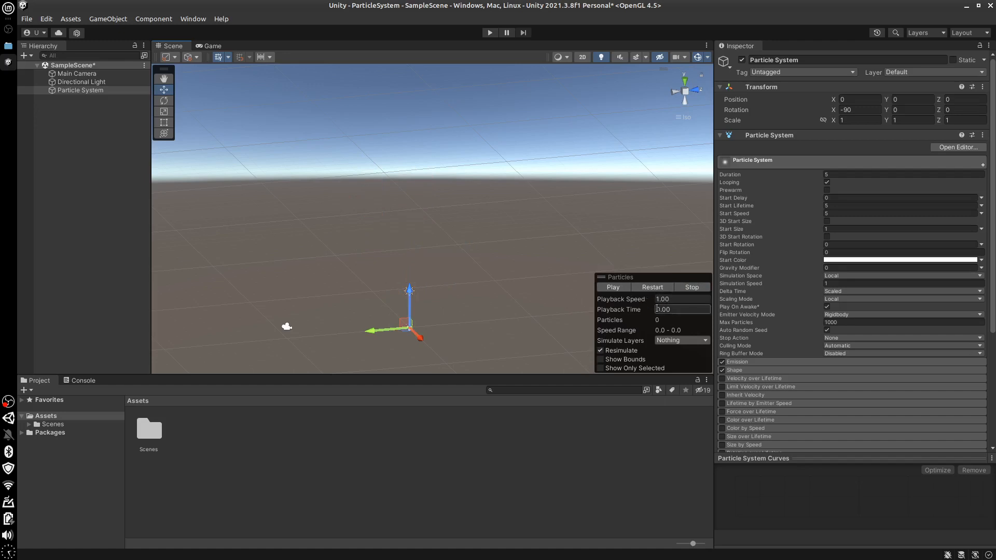
{"action": "left_click", "coordinate": [617, 288]}
{"action": "left_click", "coordinate": [616, 288]}
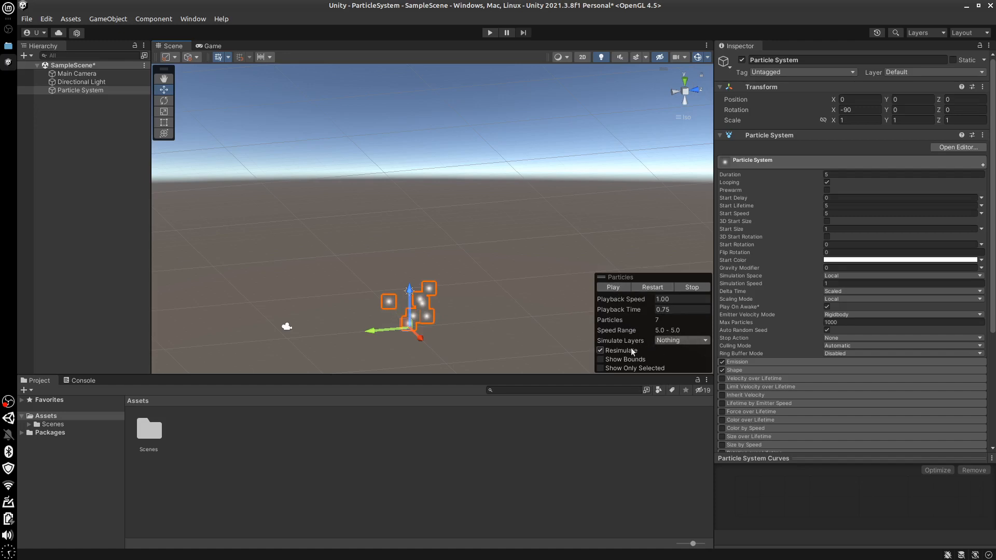
Try out the Simulate Layers, Show Bounds and Show Only Selected options of the particle preview, leaving them at their defaults
{"action": "left_click", "coordinate": [677, 340]}
{"action": "left_click", "coordinate": [683, 341]}
{"action": "left_click", "coordinate": [601, 359]}
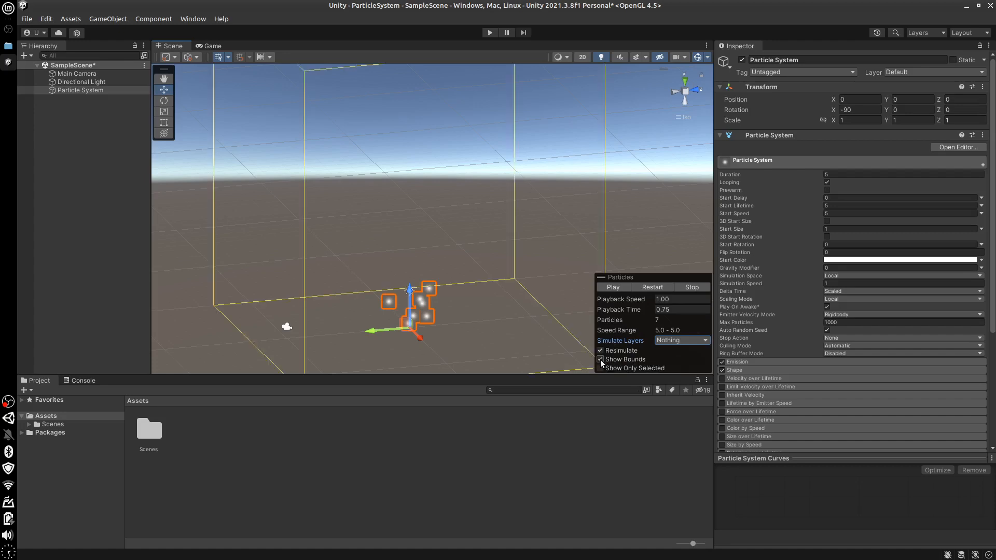
{"action": "left_click", "coordinate": [600, 359]}
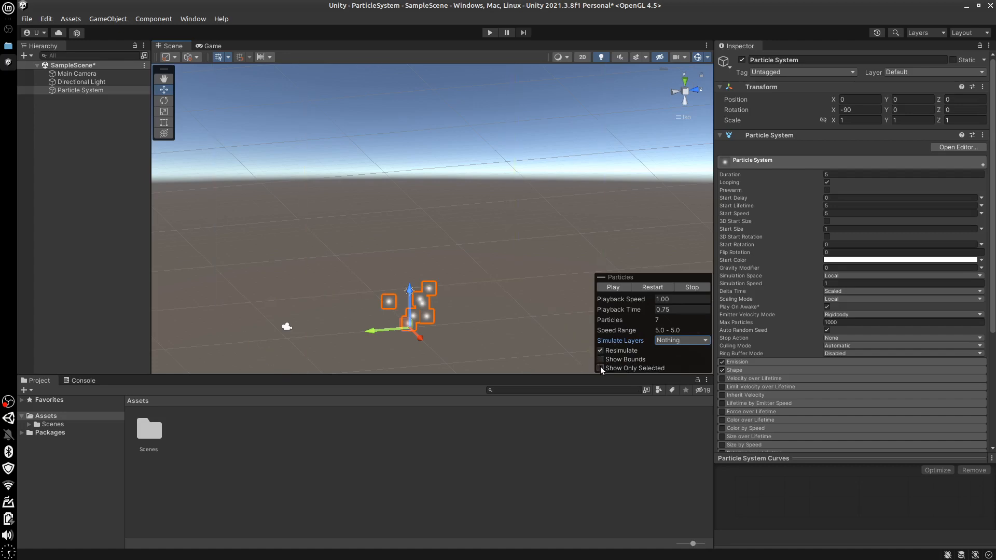
{"action": "left_click", "coordinate": [600, 367]}
Examine the Particle System's module list, including the settings inside the Shape and Renderer modules
{"action": "left_click", "coordinate": [840, 161]}
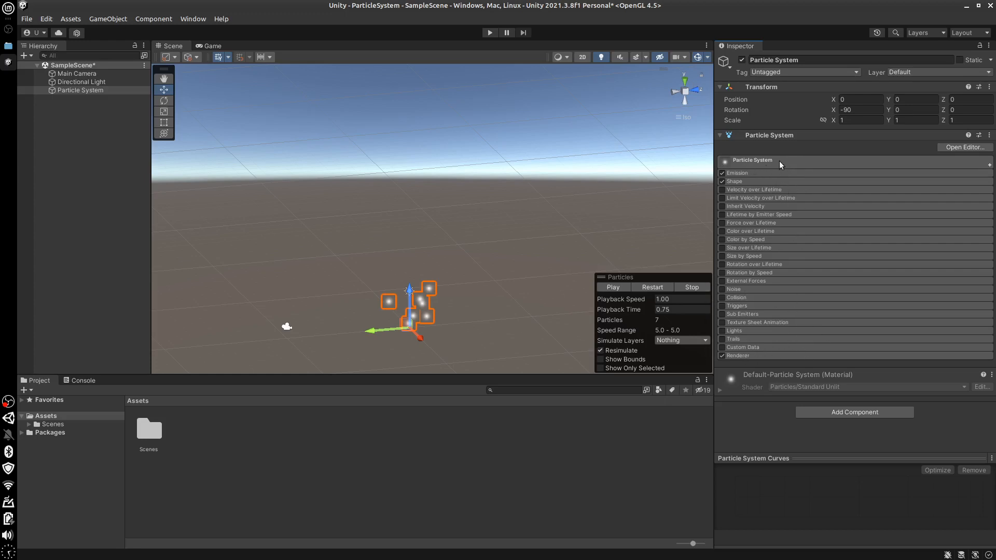
{"action": "left_click", "coordinate": [763, 162]}
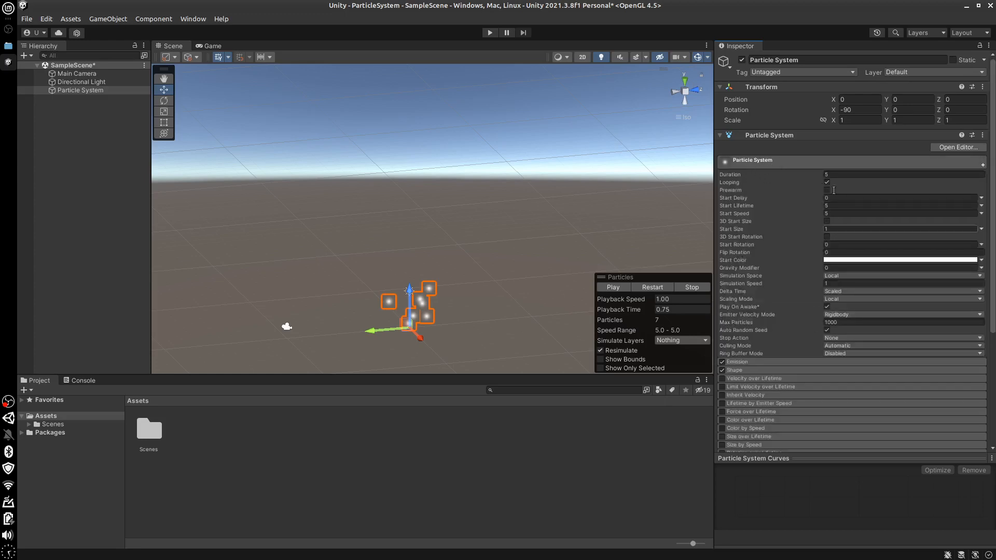
{"action": "left_click", "coordinate": [782, 162]}
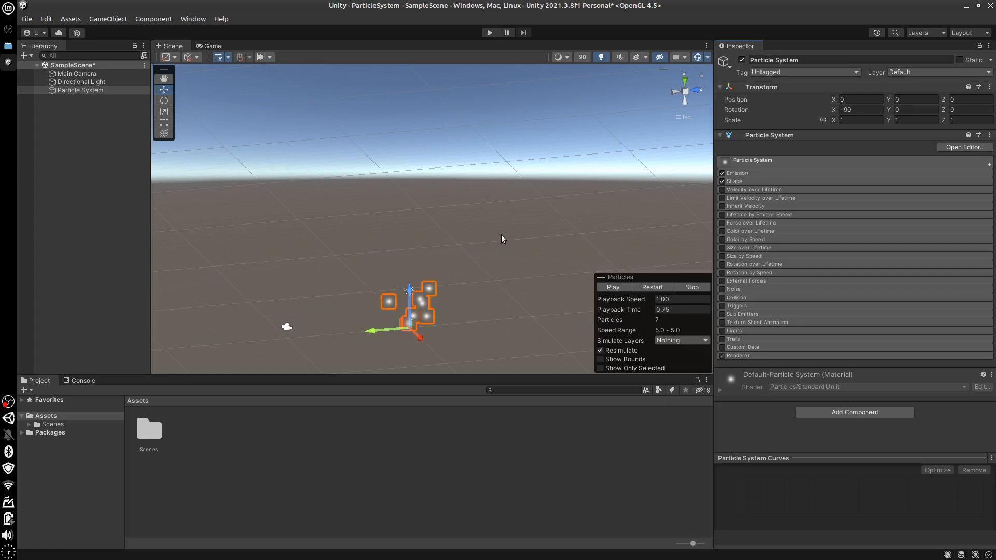
{"action": "left_click", "coordinate": [737, 182]}
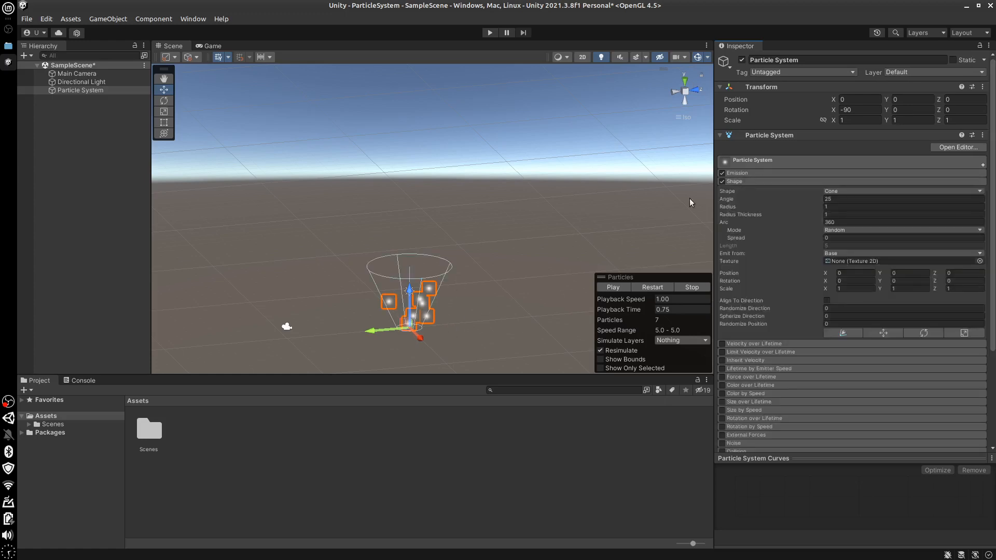
{"action": "left_click", "coordinate": [749, 182]}
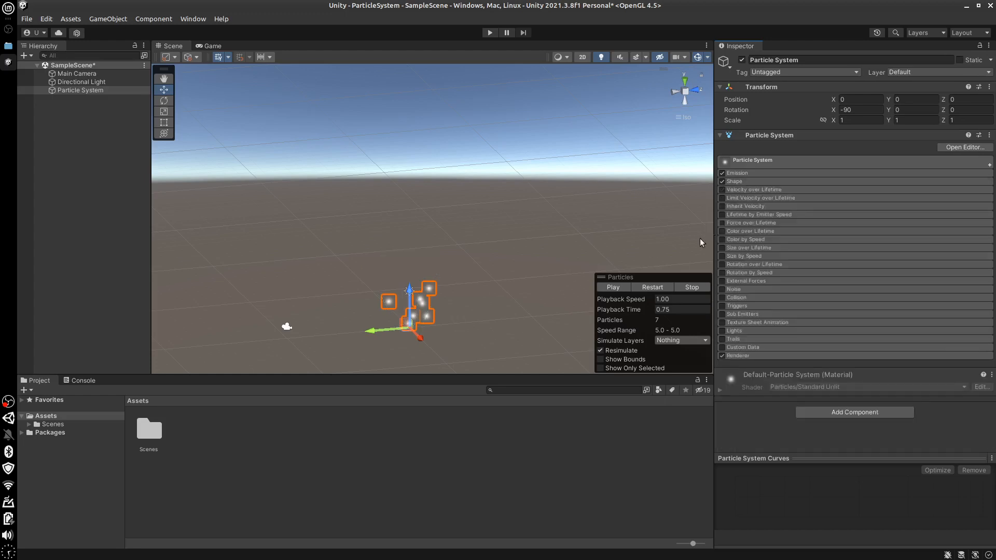
{"action": "left_click", "coordinate": [753, 355]}
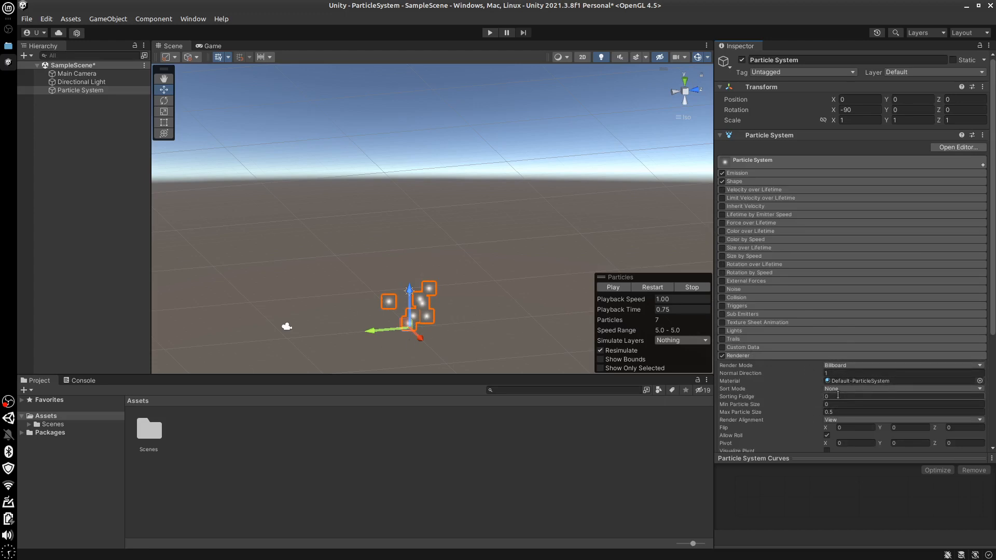
{"action": "left_click", "coordinate": [789, 355]}
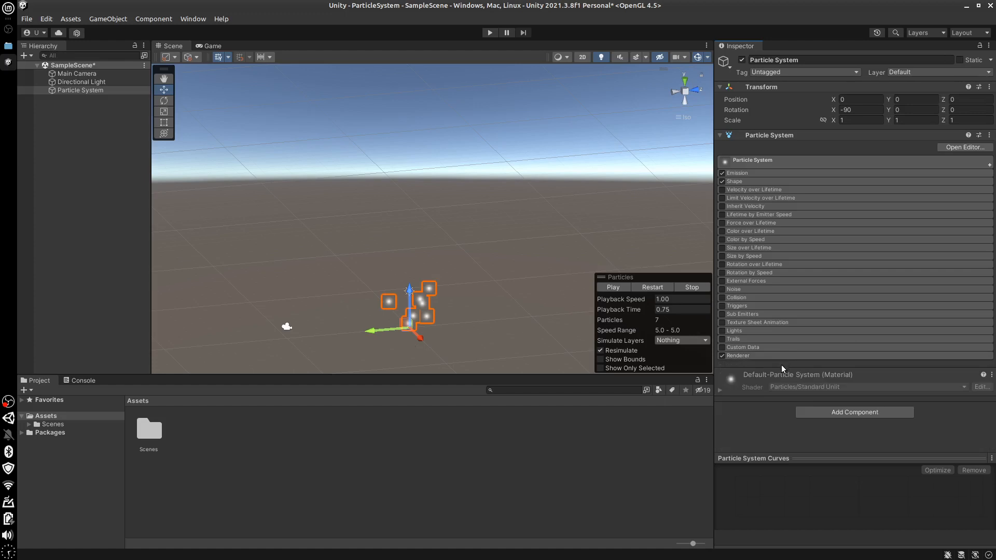
Expand the main Particle System module and examine its settings, focusing on the Duration value
{"action": "left_click", "coordinate": [744, 161]}
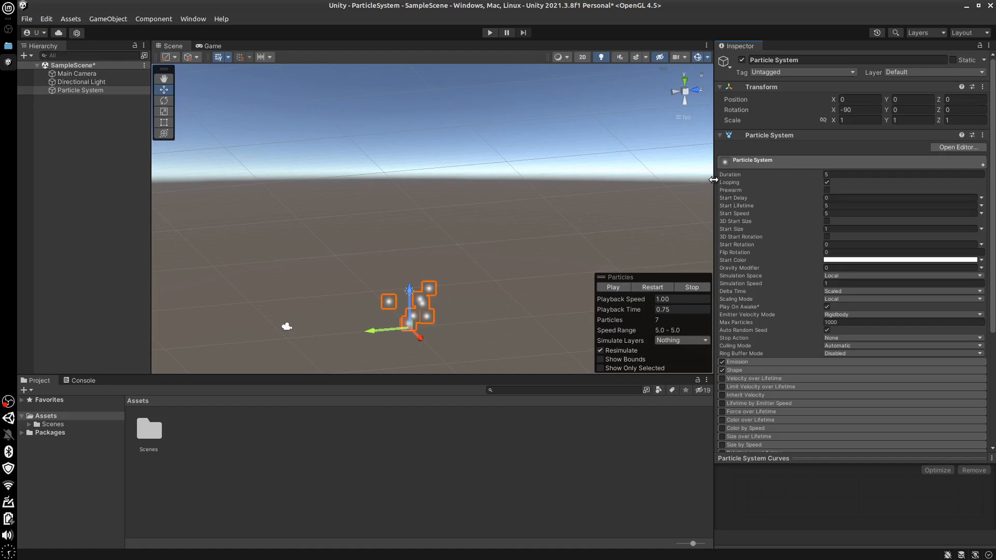
{"action": "left_click_drag", "start_coordinate": [714, 179], "coordinate": [710, 180]}
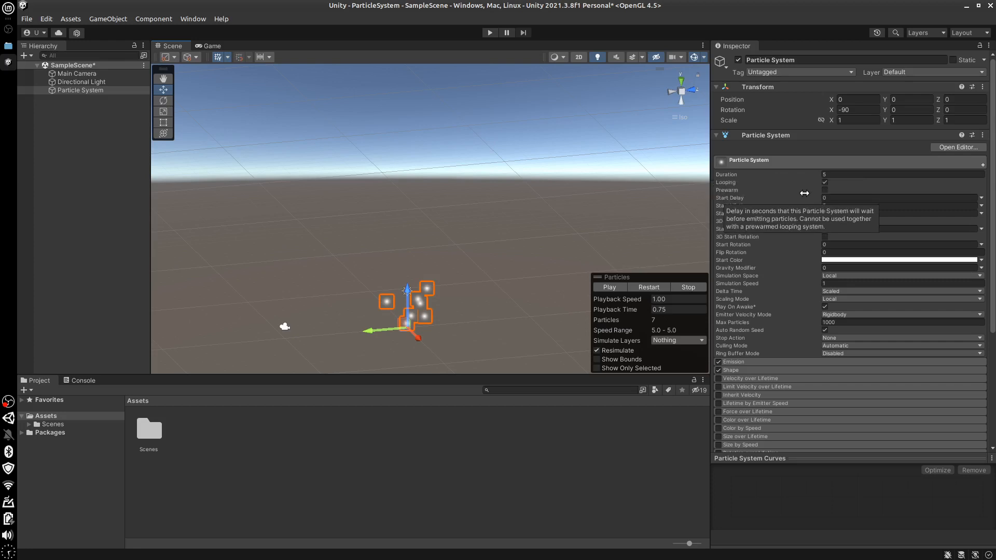
{"action": "left_click", "coordinate": [824, 176]}
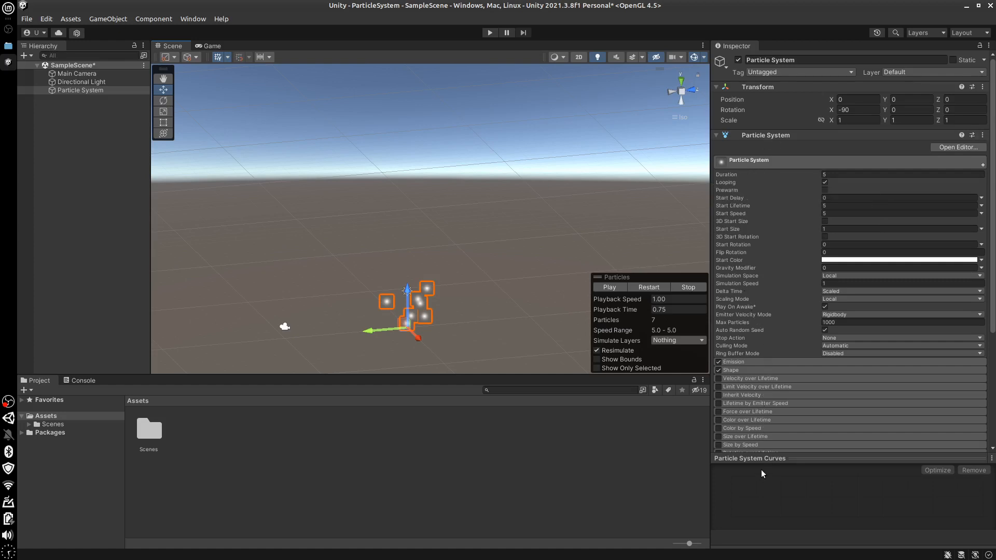
{"action": "left_click", "coordinate": [747, 160]}
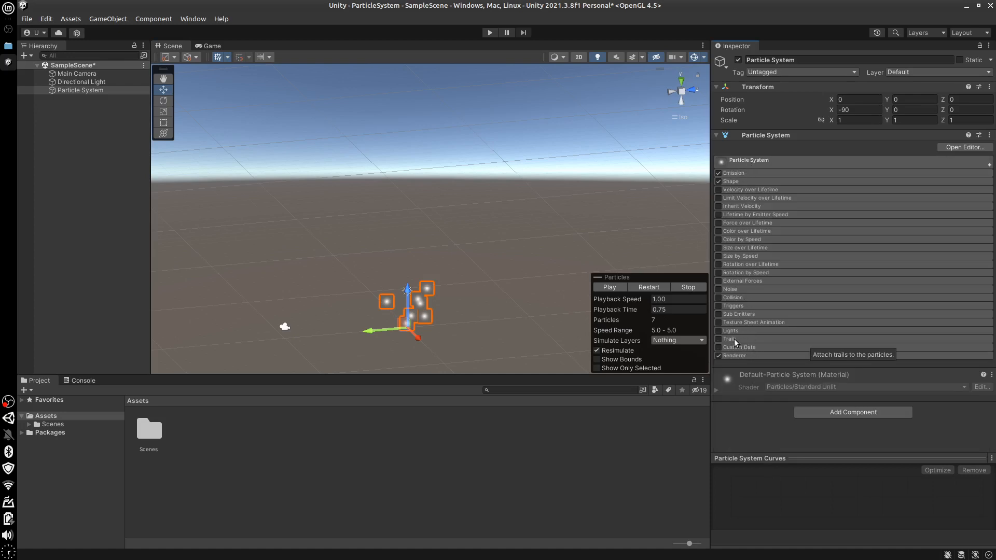
{"action": "left_click", "coordinate": [747, 162]}
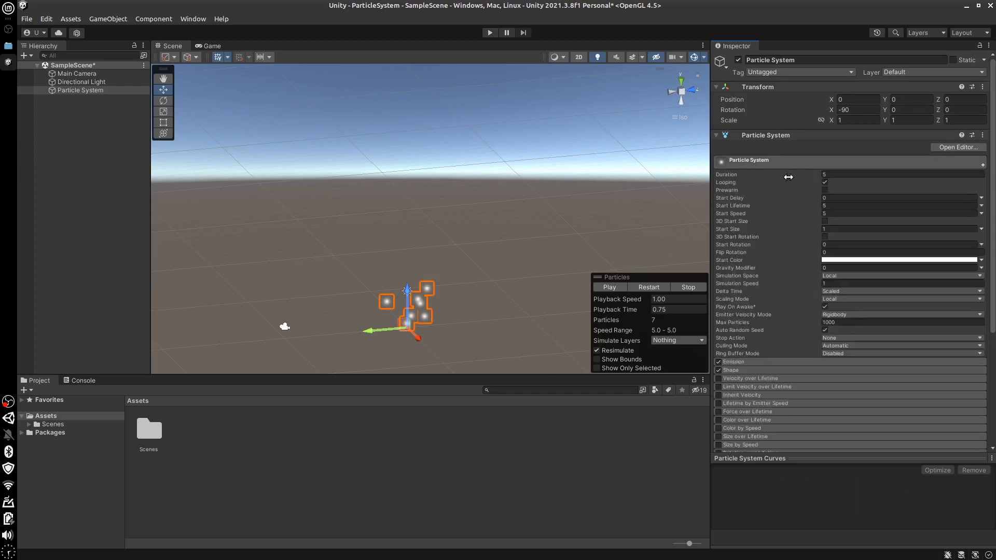
{"action": "left_click", "coordinate": [833, 175]}
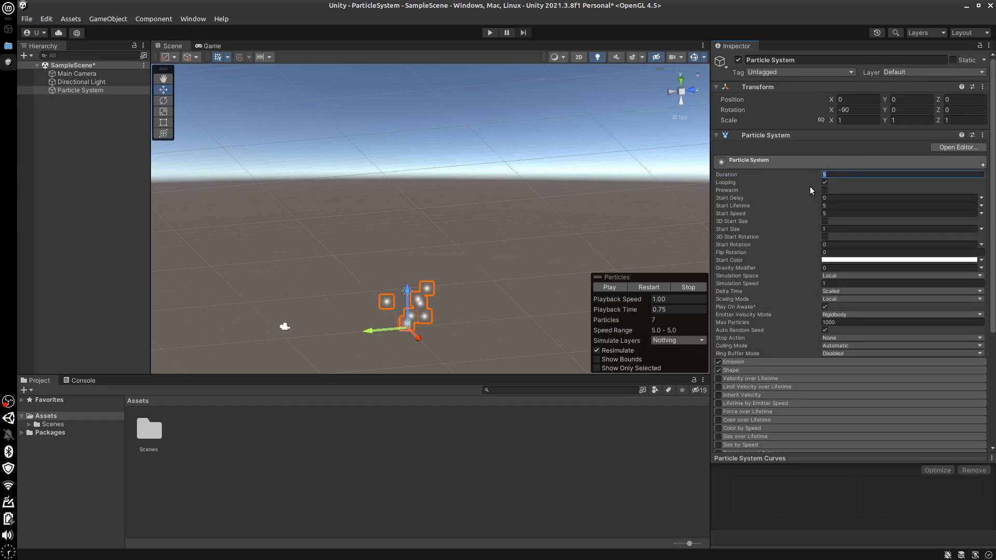
Play the particle preview for a few seconds, pause it and stop it
{"action": "left_click", "coordinate": [610, 287]}
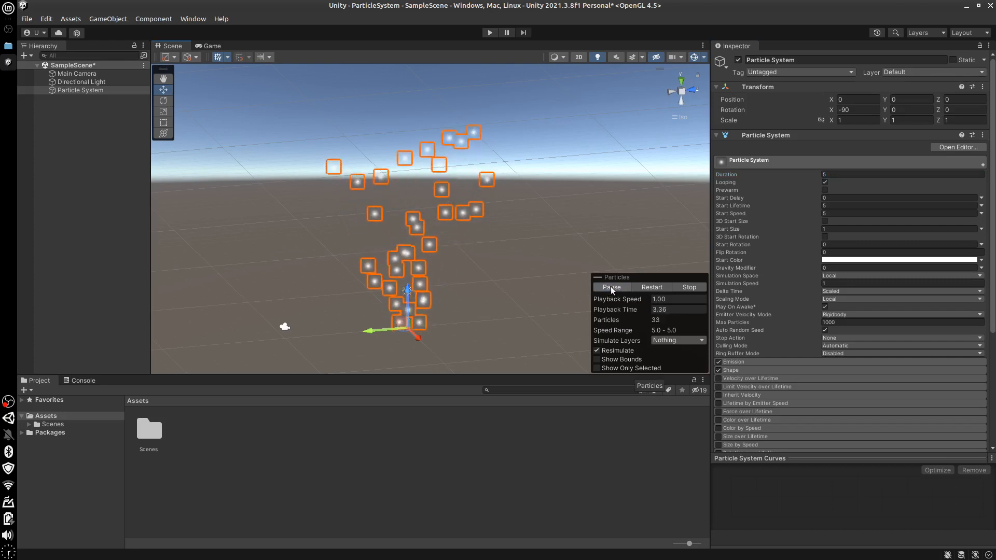
{"action": "left_click", "coordinate": [612, 287]}
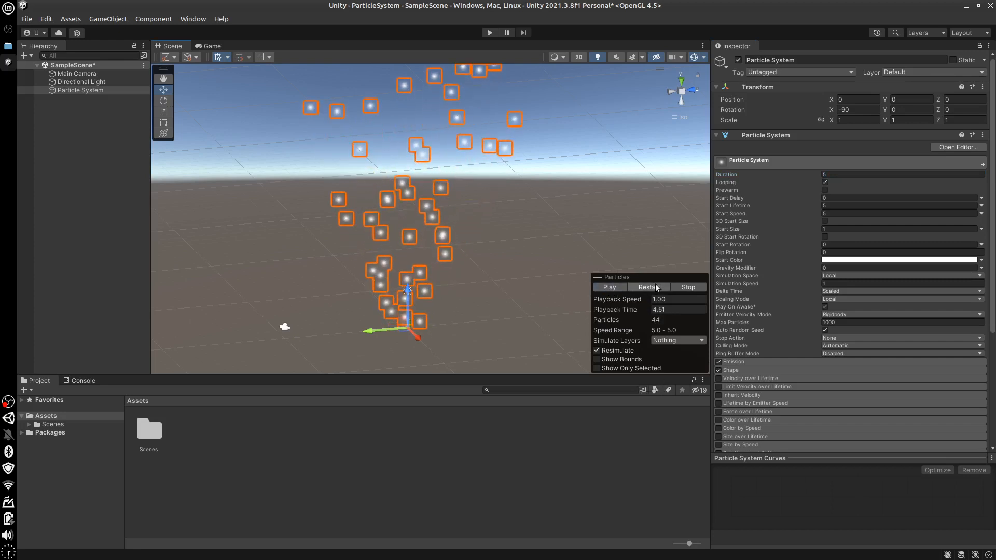
{"action": "left_click", "coordinate": [688, 287]}
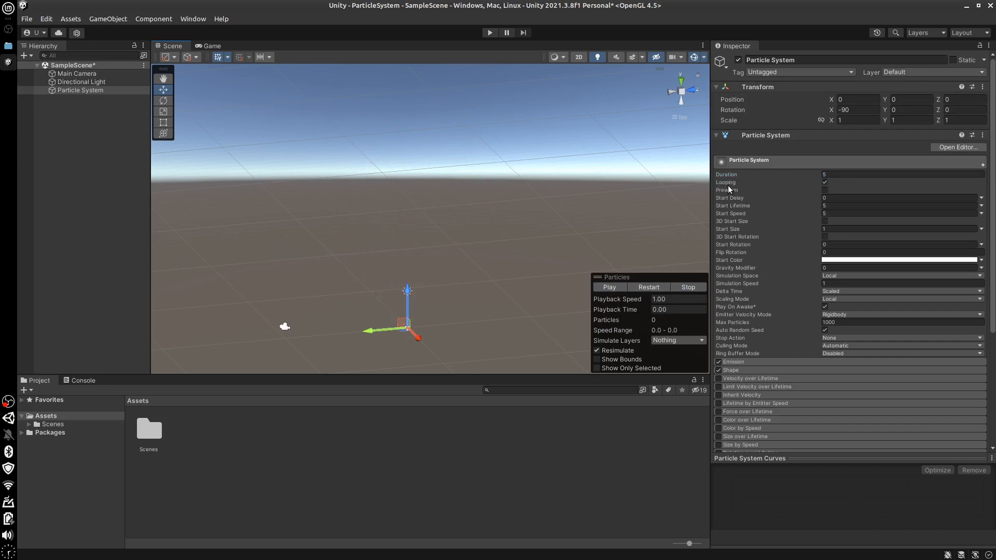
Preview the particle effect with Looping turned off and Duration at 5, and turn Looping back on
{"action": "left_click", "coordinate": [825, 182]}
{"action": "left_click", "coordinate": [606, 287]}
{"action": "type", "text": "5"}
{"action": "key", "text": "Return"}
{"action": "left_click", "coordinate": [825, 182]}
Play and stop the particle preview twice with Looping enabled to observe how emission starts
{"action": "left_click", "coordinate": [611, 288]}
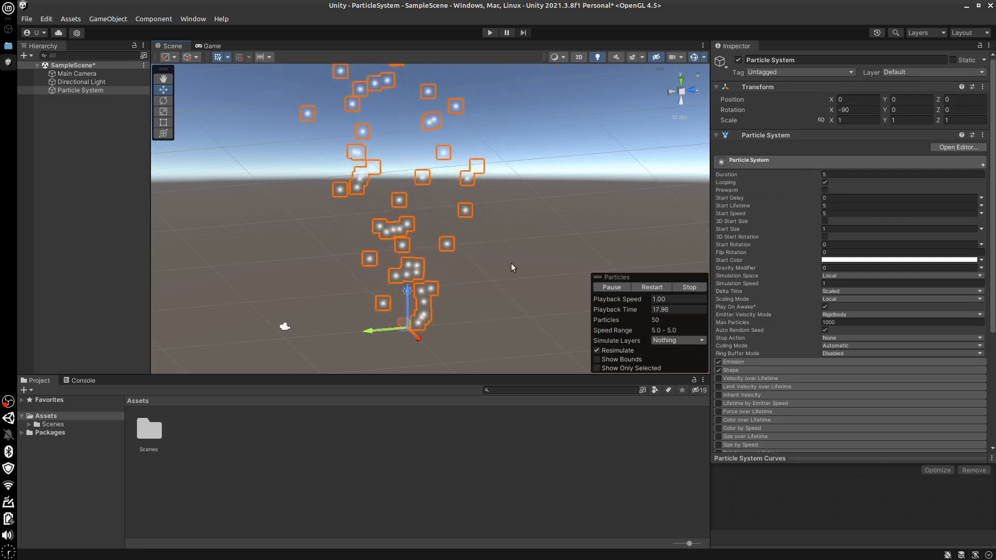
{"action": "left_click", "coordinate": [688, 288]}
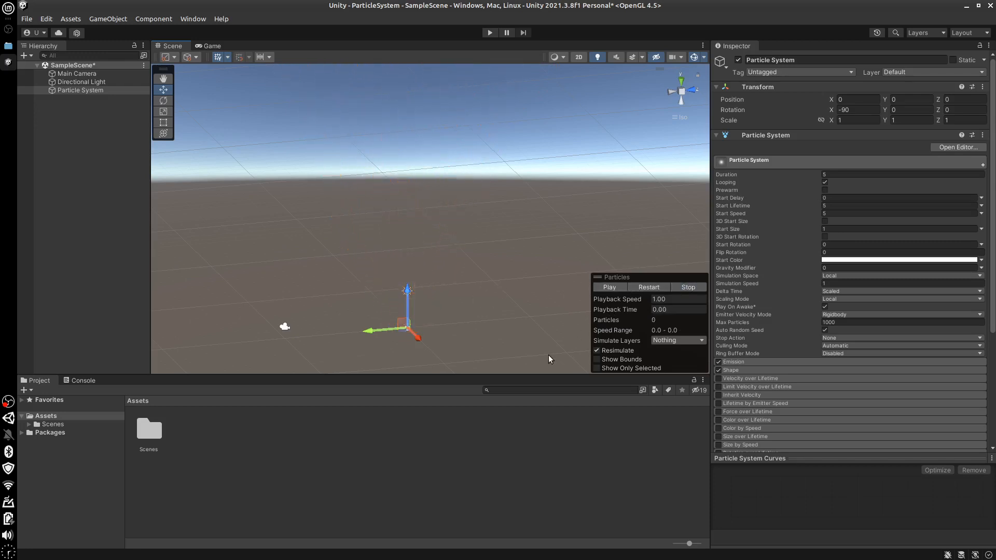
{"action": "left_click", "coordinate": [608, 285]}
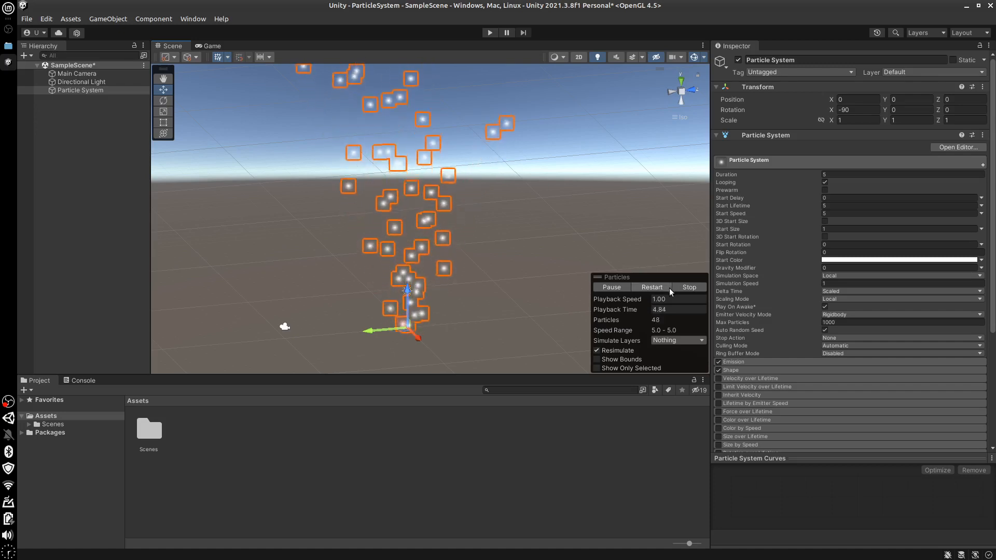
{"action": "left_click", "coordinate": [686, 286]}
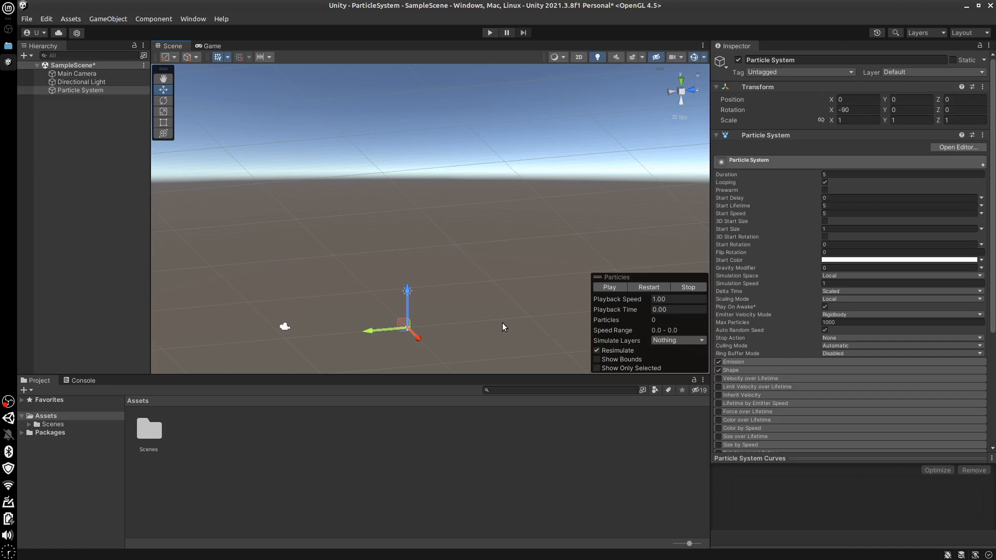
Enable Prewarm on the Particle System and replay the preview from the start to check its effect
{"action": "left_click", "coordinate": [825, 190]}
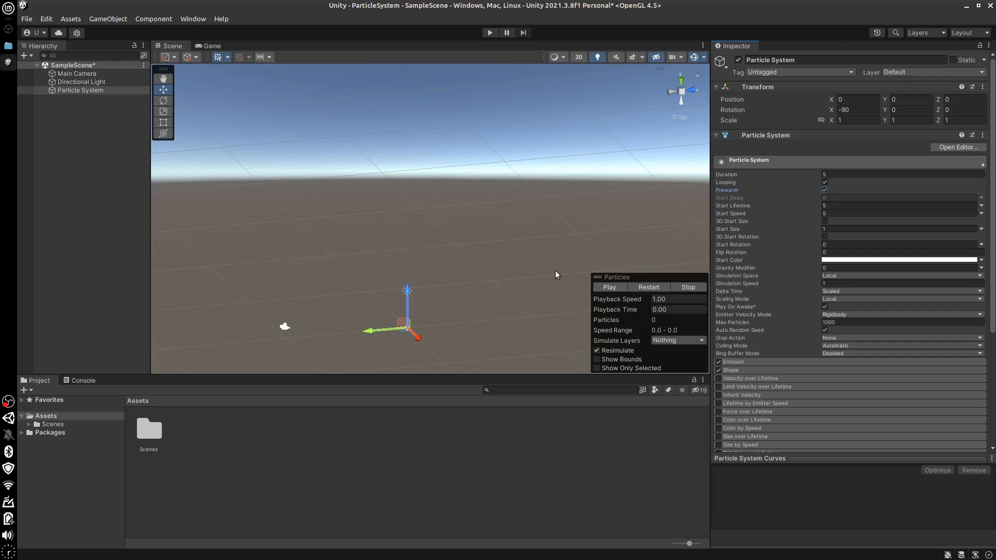
{"action": "left_click", "coordinate": [612, 286]}
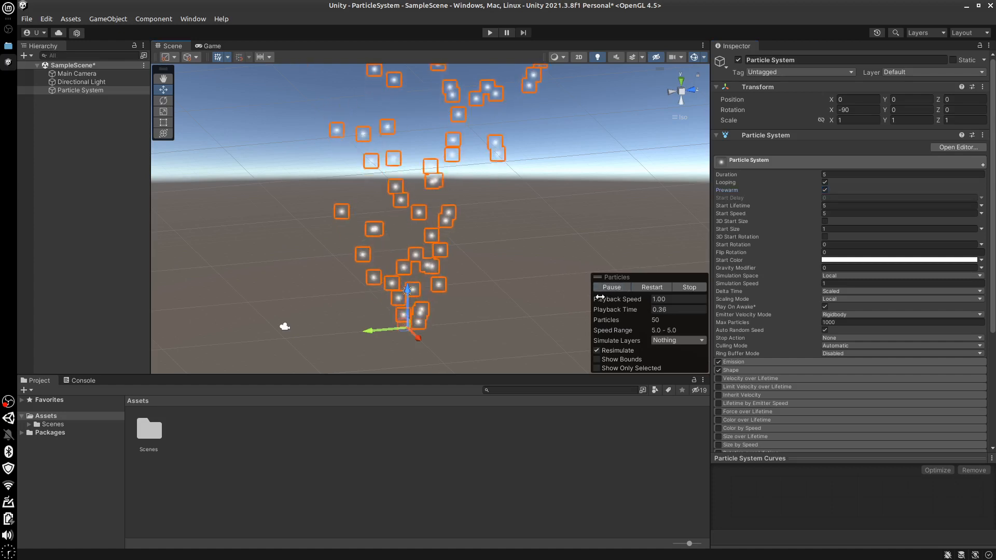
{"action": "left_click", "coordinate": [689, 287]}
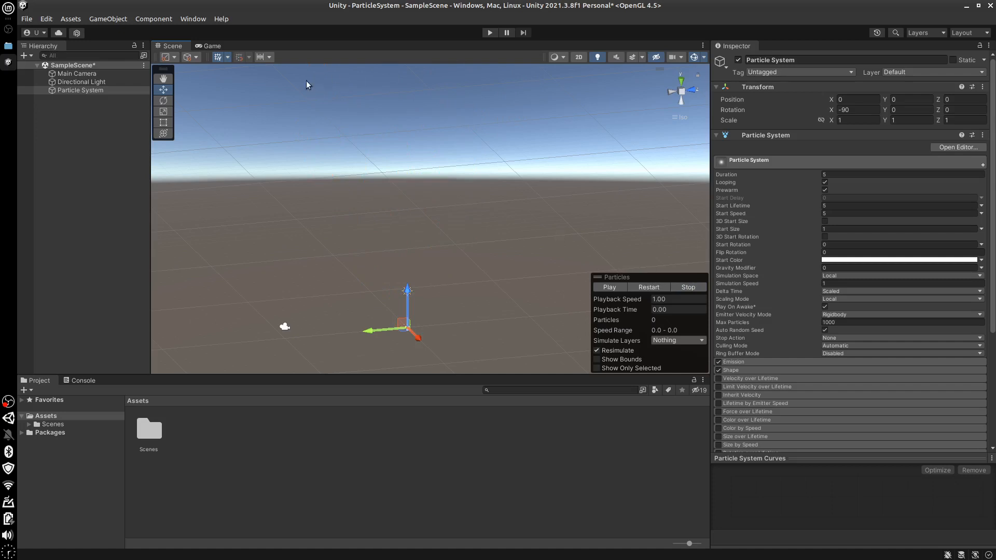
{"action": "left_click", "coordinate": [607, 286]}
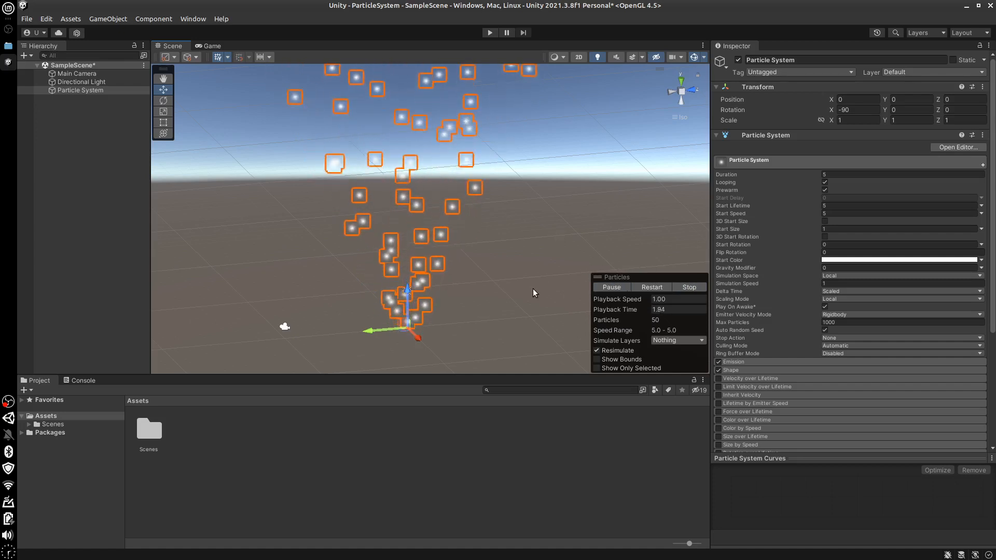
Turn off Looping and preview the particle effect with Start Delay left at 0
{"action": "left_click", "coordinate": [681, 287]}
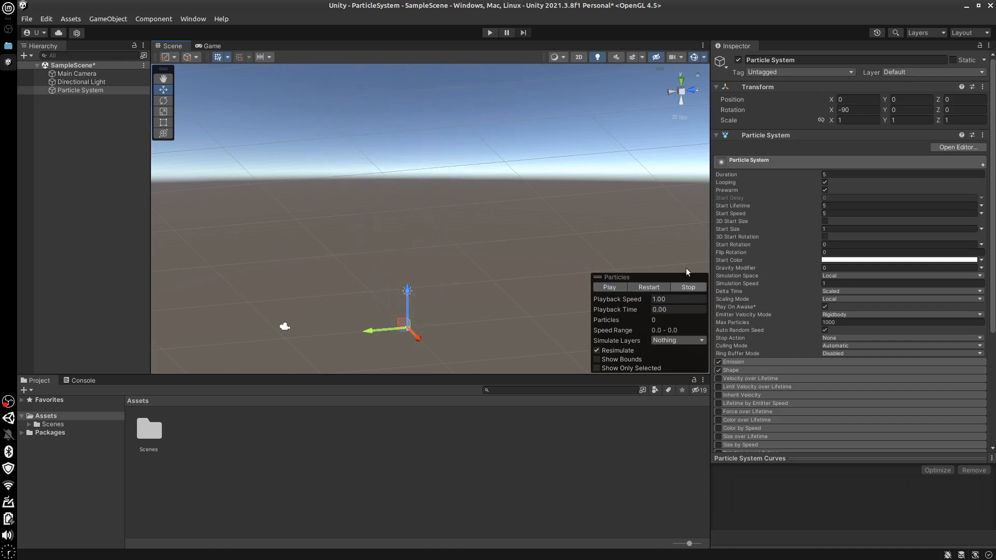
{"action": "left_click", "coordinate": [825, 183]}
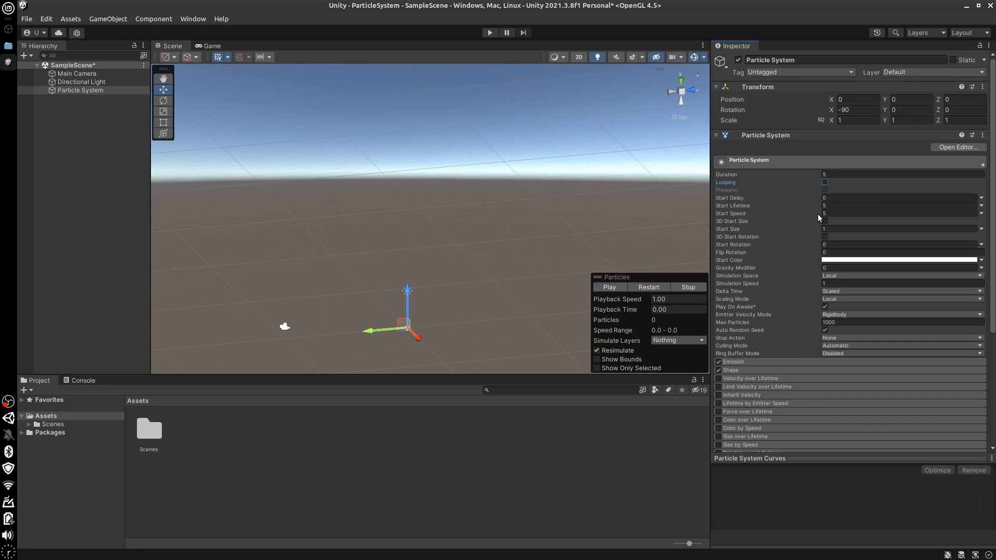
{"action": "left_click", "coordinate": [840, 198]}
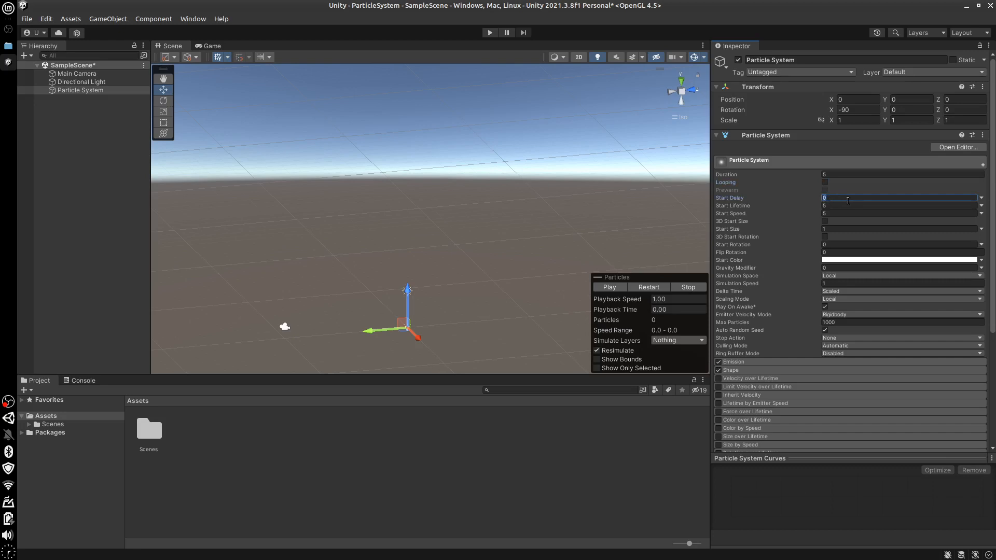
{"action": "left_click", "coordinate": [604, 287]}
{"action": "left_click", "coordinate": [689, 286]}
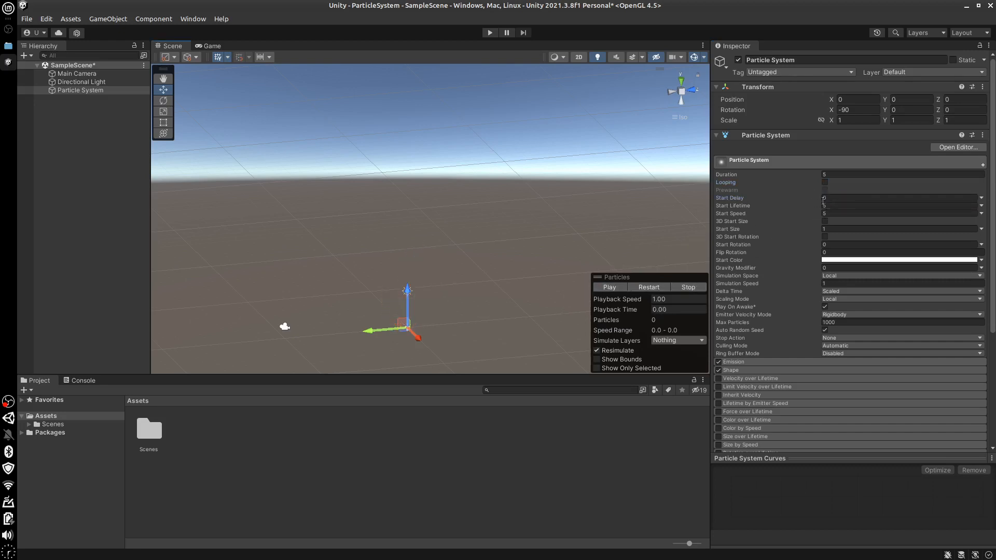
Set Start Delay to 1 and play and stop the particle preview twice to observe the delayed emission
{"action": "left_click", "coordinate": [823, 198]}
{"action": "type", "text": "1"}
{"action": "left_click", "coordinate": [594, 288]}
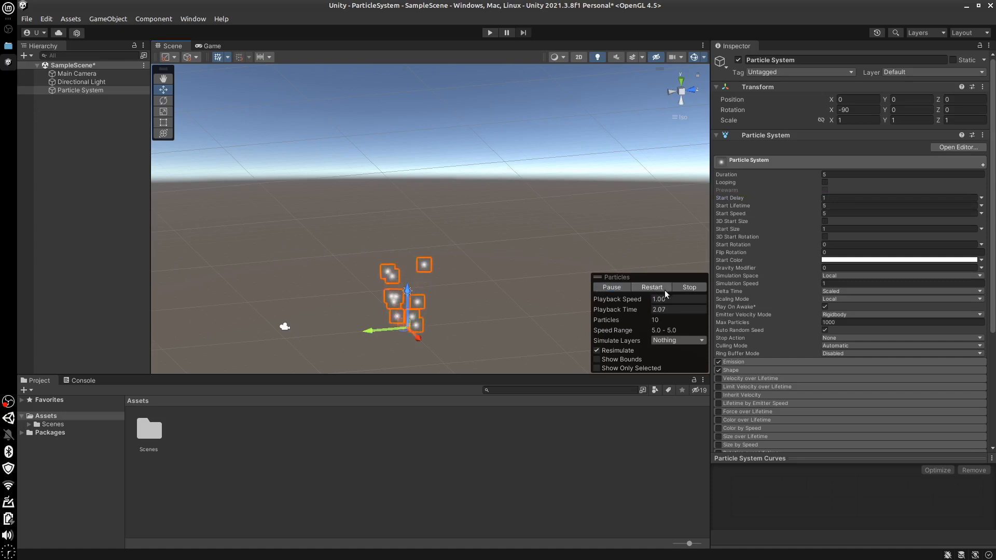
{"action": "left_click", "coordinate": [690, 288]}
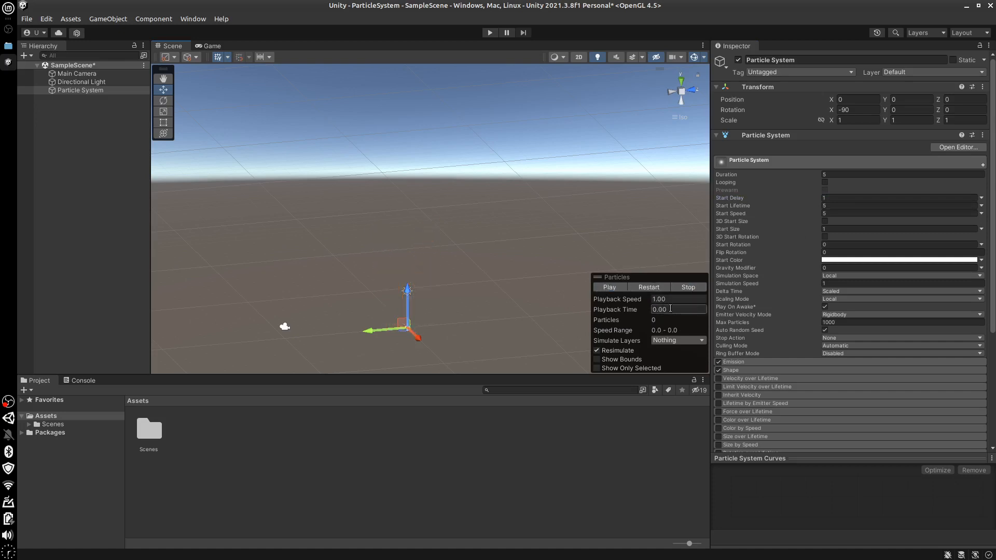
{"action": "left_click", "coordinate": [621, 288]}
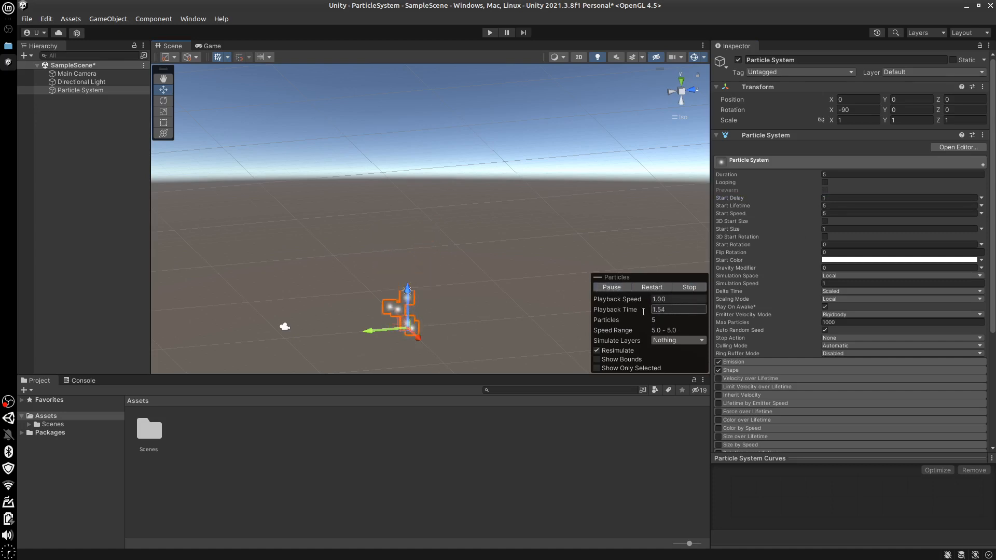
{"action": "left_click", "coordinate": [684, 287]}
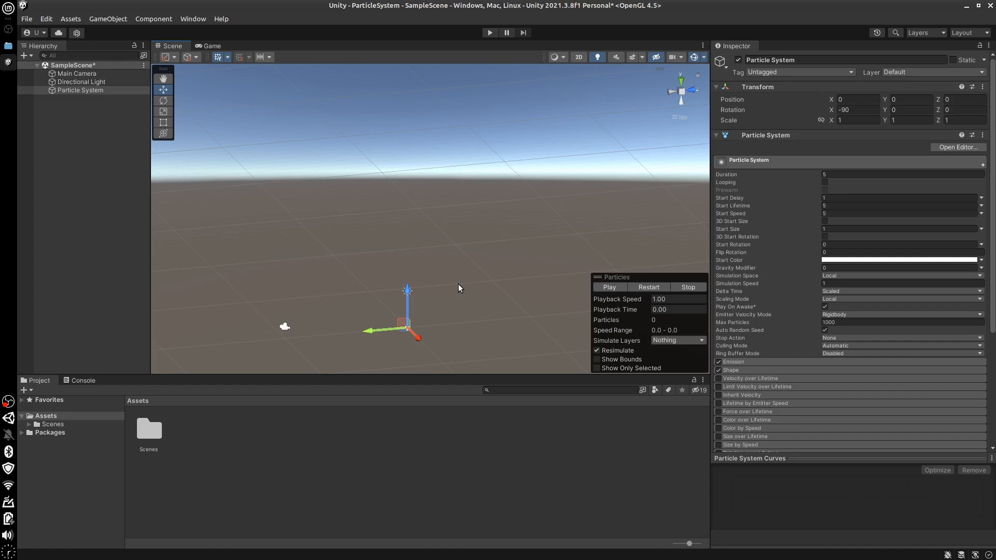
Reset Start Delay to 0 and play the particle preview
{"action": "left_click", "coordinate": [831, 197]}
{"action": "type", "text": "0"}
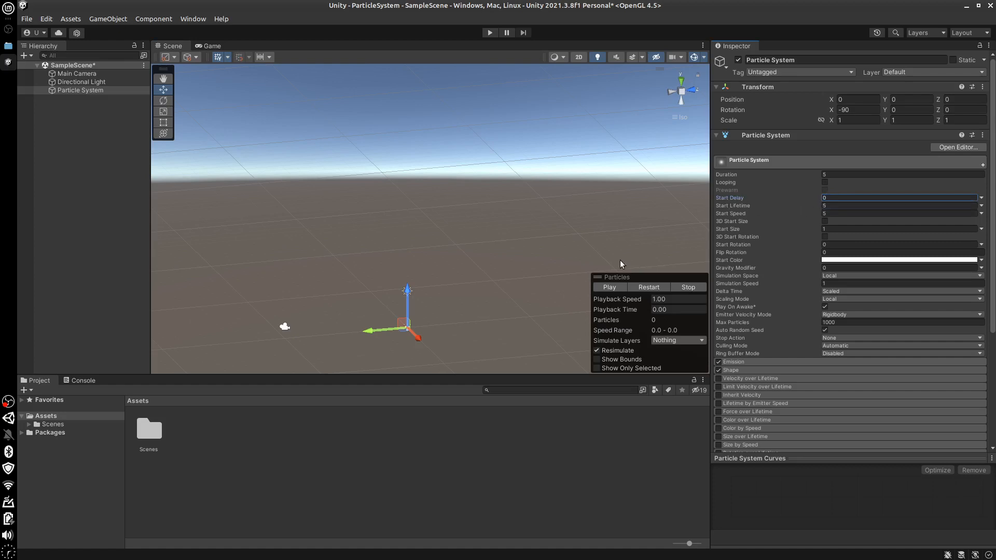
{"action": "left_click", "coordinate": [611, 288]}
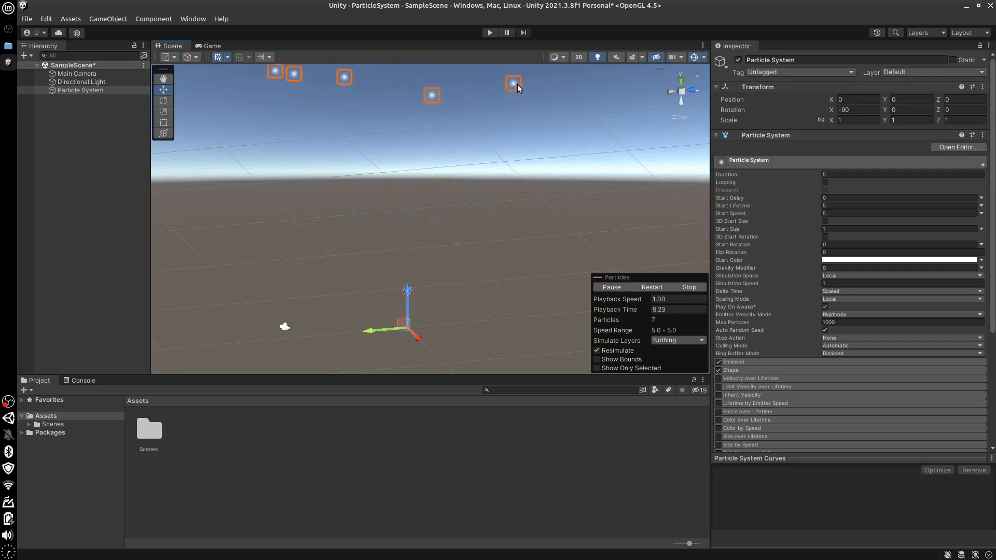
Set Start Lifetime to 3 and preview how long the particles live
{"action": "left_click", "coordinate": [832, 207]}
{"action": "type", "text": "3"}
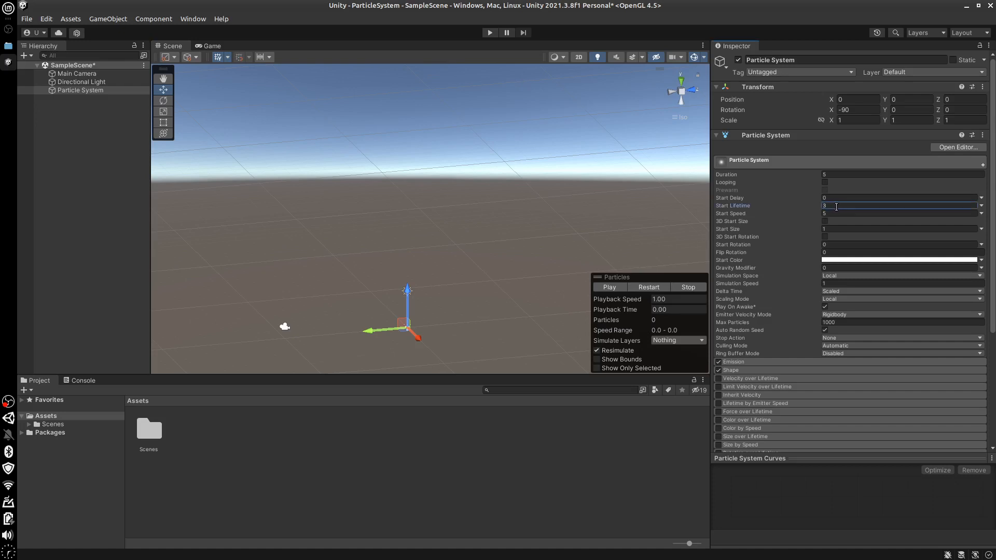
{"action": "left_click", "coordinate": [606, 287]}
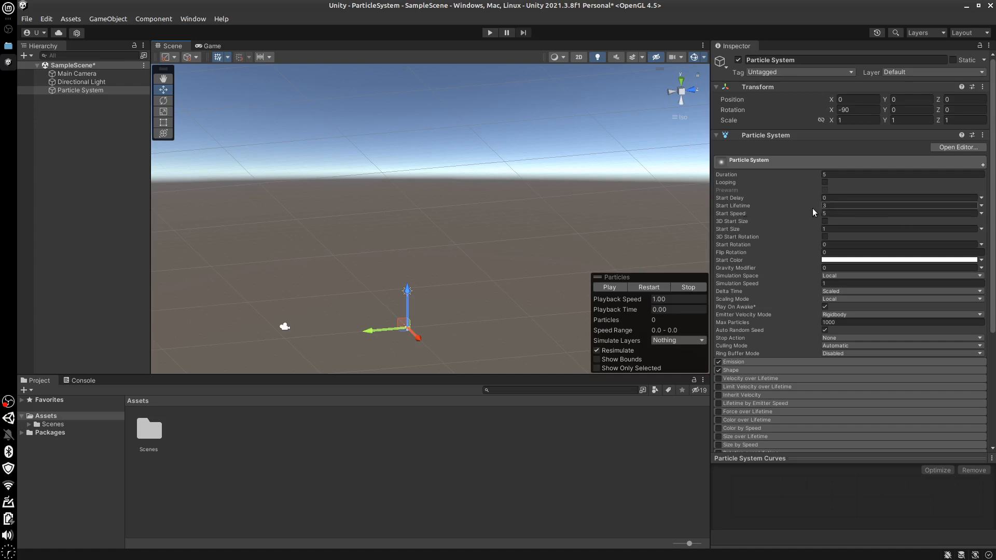
Examine the value modes offered for Start Lifetime and Start Delay
{"action": "left_click", "coordinate": [981, 206]}
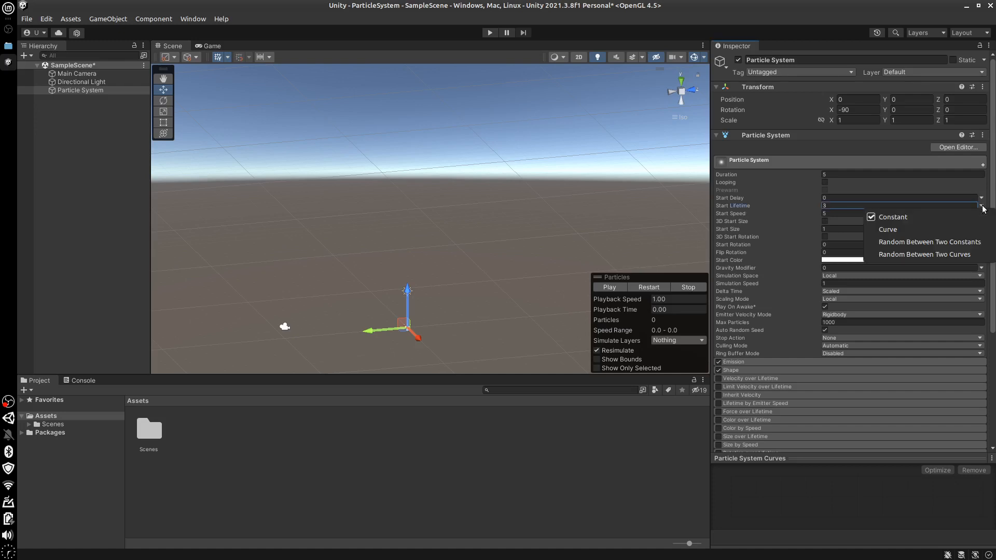
{"action": "left_click", "coordinate": [982, 207]}
{"action": "left_click", "coordinate": [982, 206]}
{"action": "left_click", "coordinate": [982, 207]}
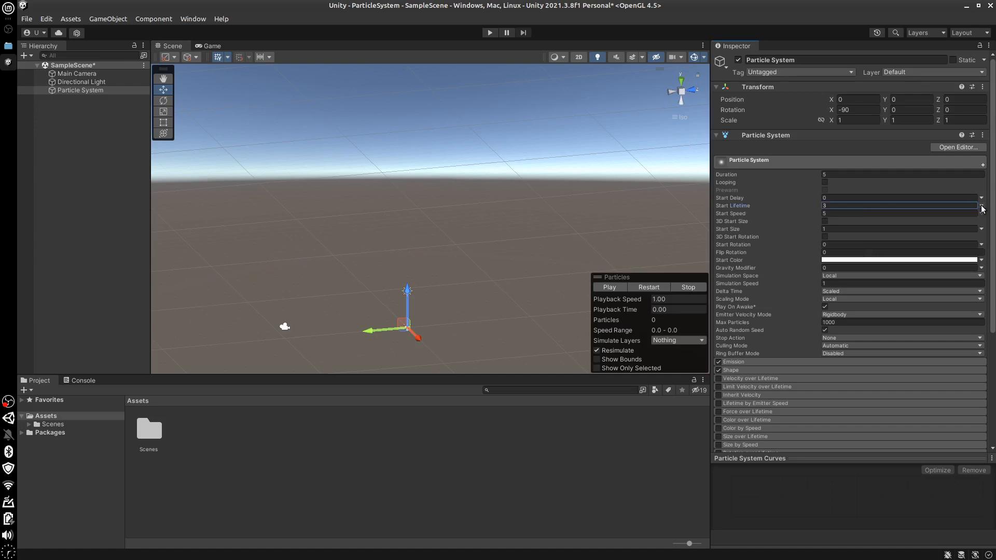
{"action": "left_click", "coordinate": [982, 201]}
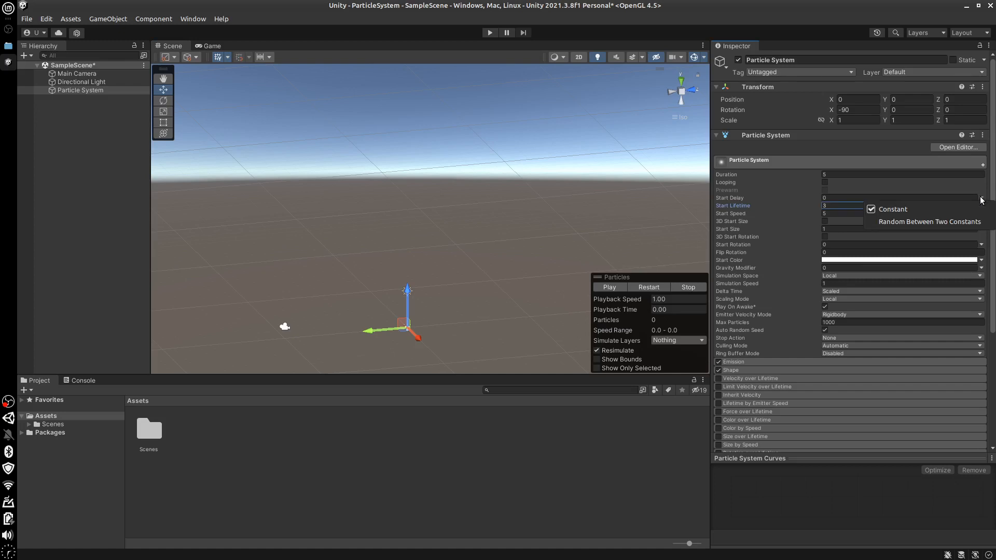
{"action": "left_click", "coordinate": [982, 201]}
Switch Start Lifetime to a Curve rising from 0 to 3 over the duration and preview the particles
{"action": "left_click", "coordinate": [982, 207]}
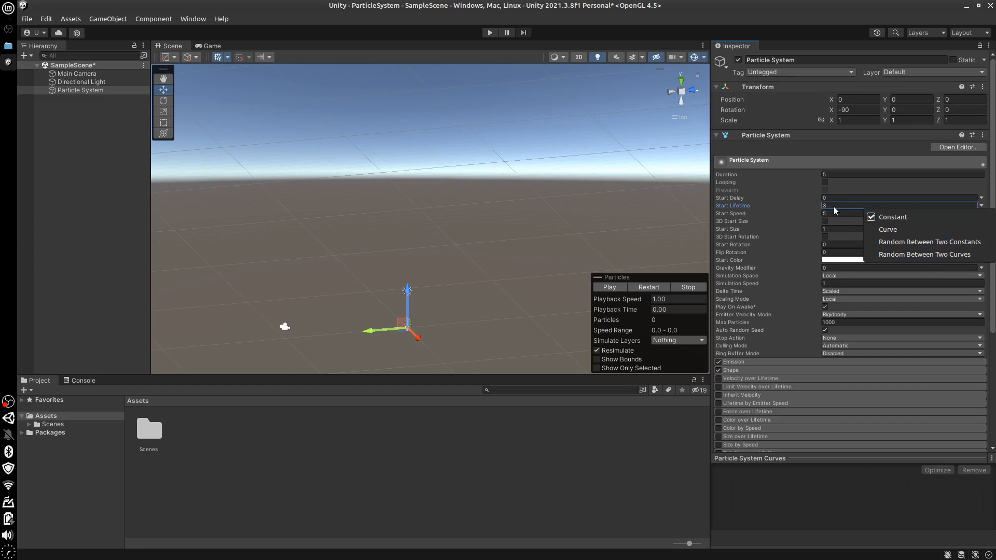
{"action": "left_click", "coordinate": [883, 231]}
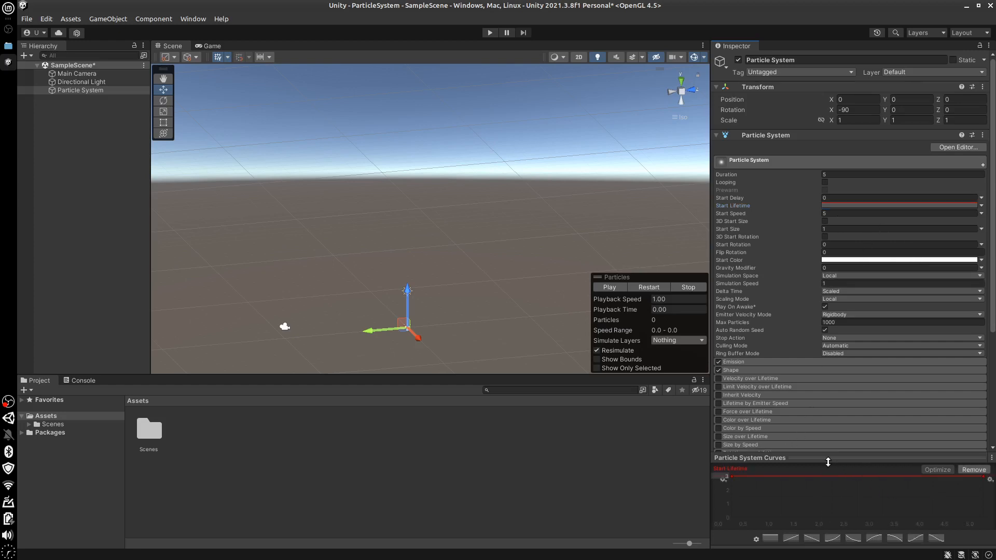
{"action": "left_click_drag", "start_coordinate": [827, 459], "coordinate": [813, 385]}
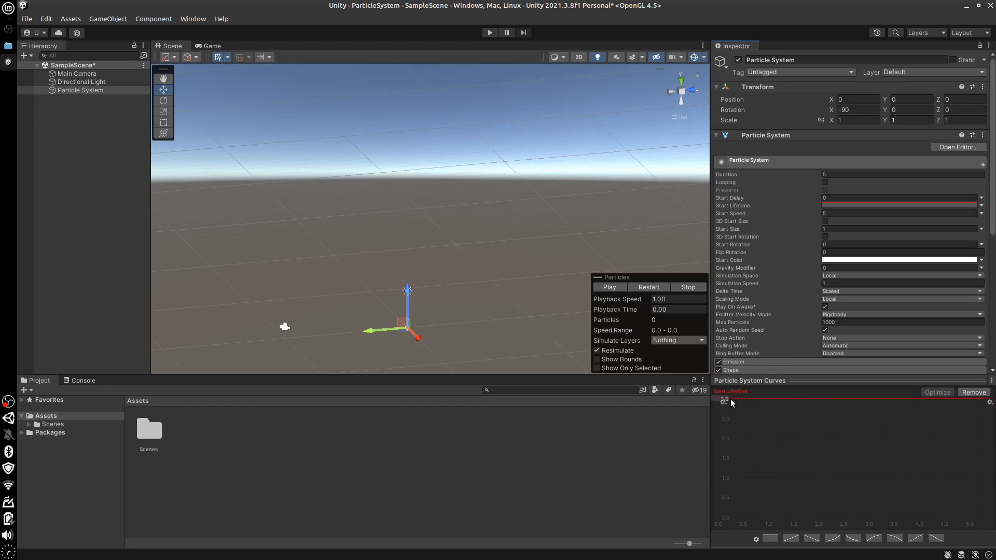
{"action": "left_click_drag", "start_coordinate": [730, 399], "coordinate": [722, 523]}
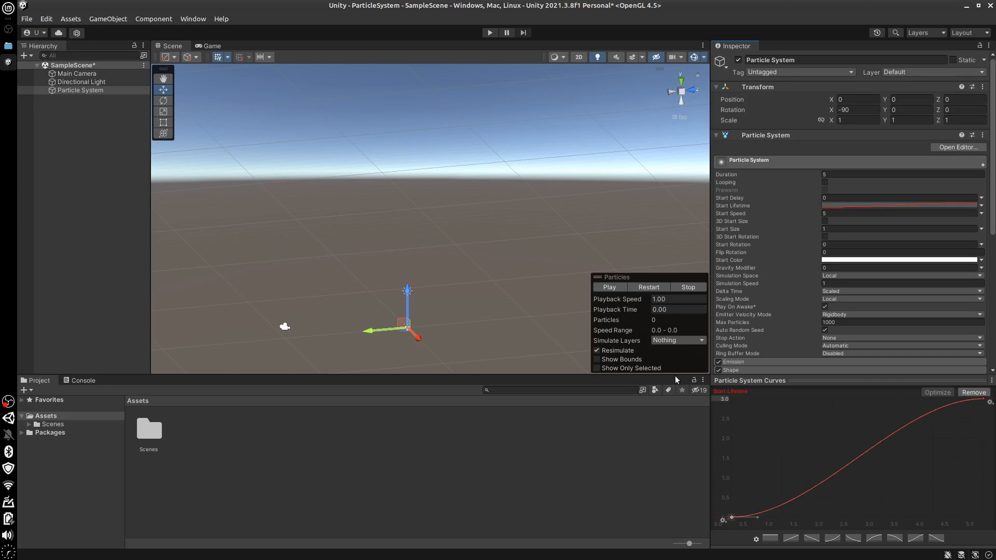
{"action": "left_click", "coordinate": [610, 287]}
Reverse the Start Lifetime curve so it falls from 3 to 0 and preview the particles
{"action": "left_click_drag", "start_coordinate": [733, 517], "coordinate": [731, 399]}
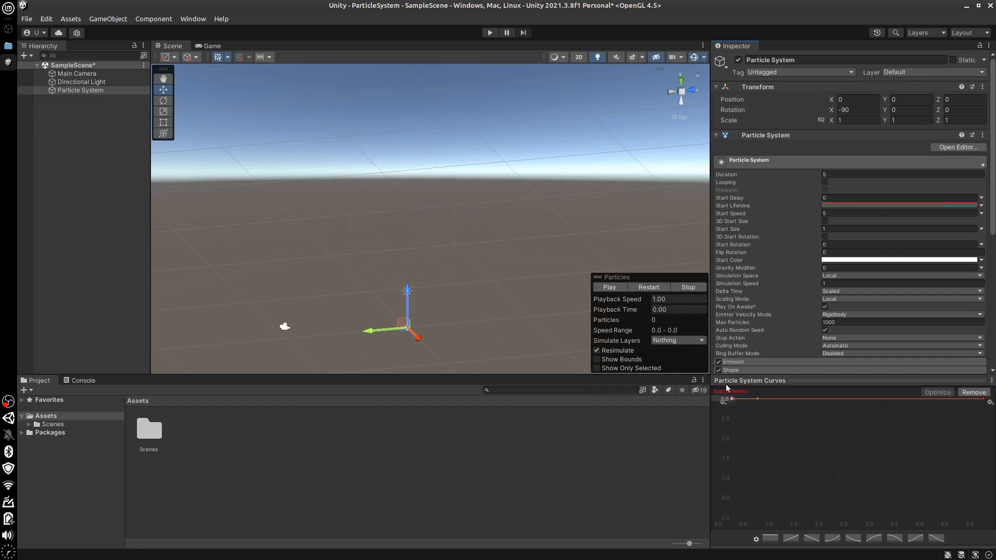
{"action": "left_click_drag", "start_coordinate": [984, 400], "coordinate": [983, 517]}
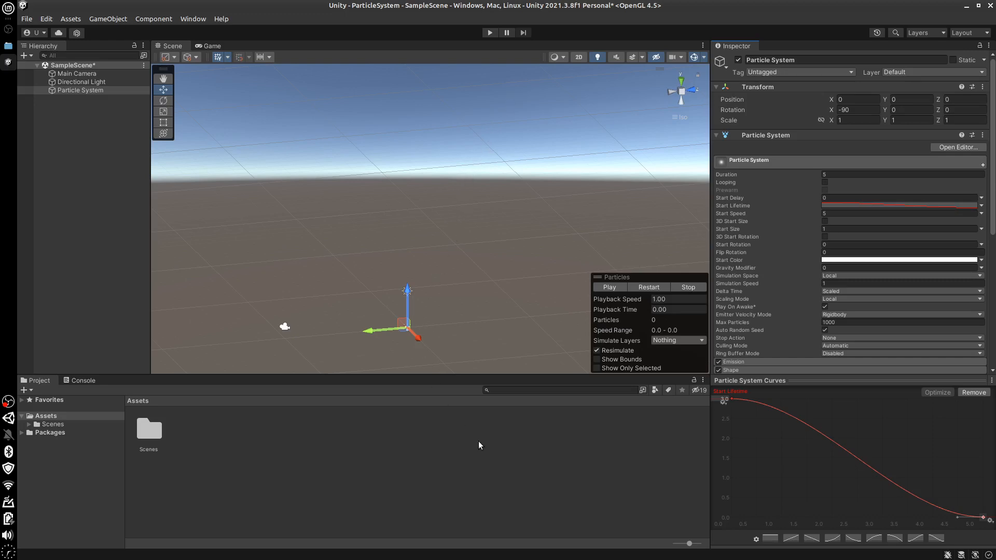
{"action": "left_click", "coordinate": [609, 288]}
Set Start Lifetime to Random Between Two Constants, 1 and 5, and preview the particles
{"action": "left_click", "coordinate": [981, 206]}
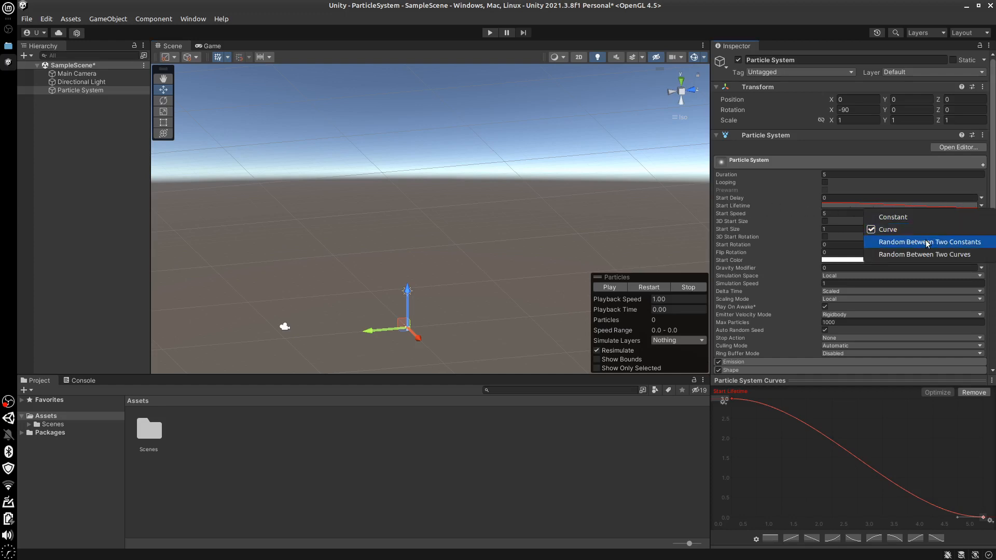
{"action": "left_click", "coordinate": [906, 243]}
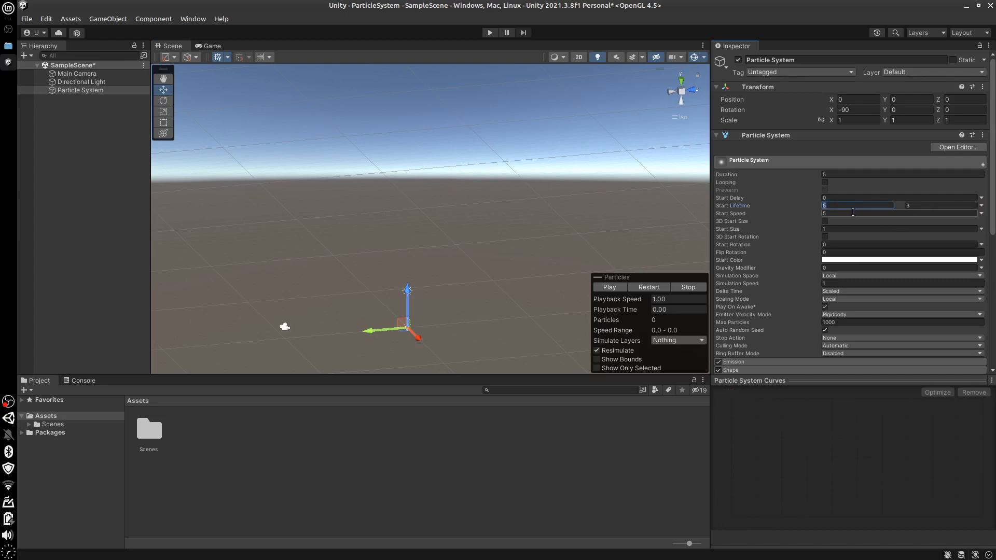
{"action": "type", "text": "1"}
{"action": "left_click", "coordinate": [914, 206]}
{"action": "type", "text": "5"}
{"action": "left_click", "coordinate": [605, 287]}
Set Start Lifetime to Random Between Two Curves, one rising from 0 to about 2.8 and the other falling from 5 to about 1.9
{"action": "left_click", "coordinate": [981, 206]}
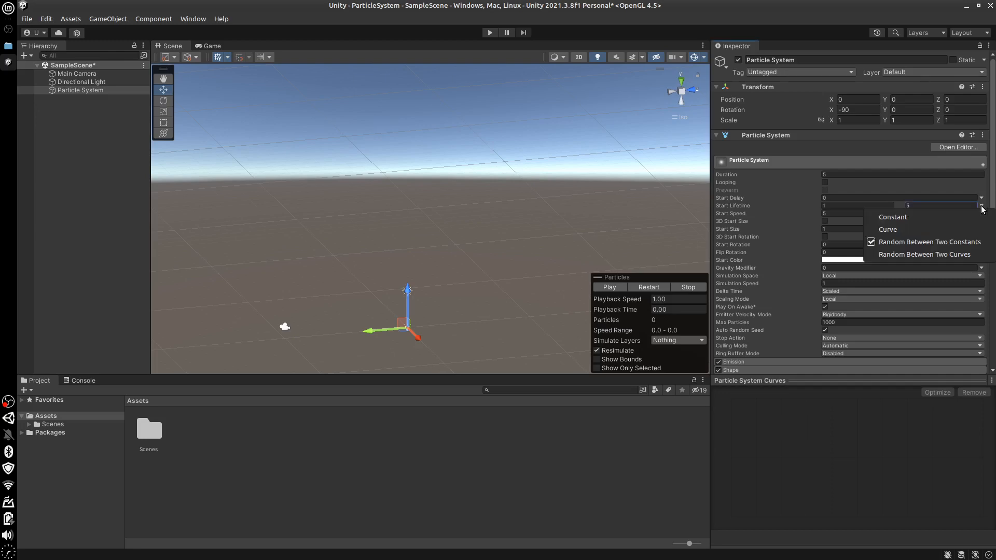
{"action": "left_click", "coordinate": [930, 254]}
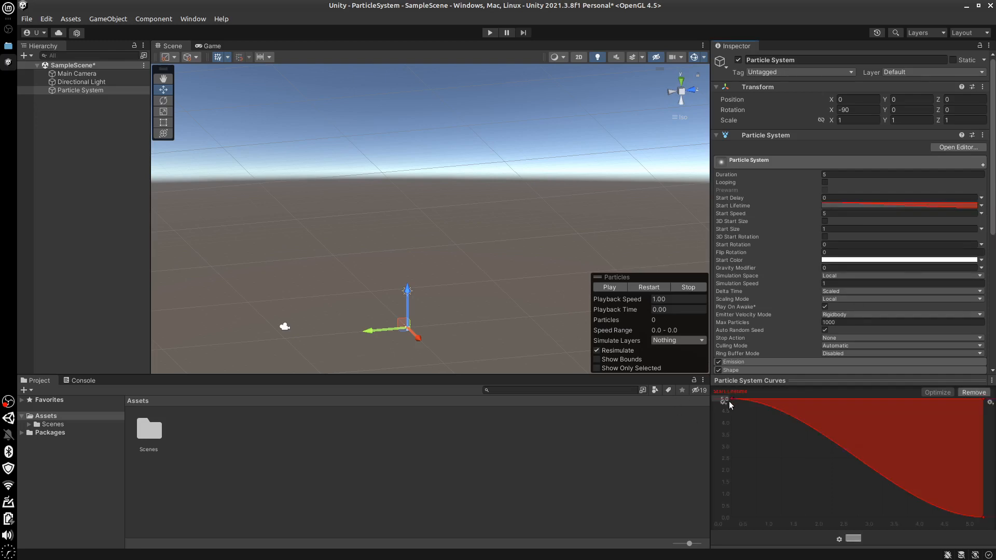
{"action": "left_click_drag", "start_coordinate": [731, 399], "coordinate": [731, 488]}
{"action": "left_click_drag", "start_coordinate": [983, 400], "coordinate": [983, 439]}
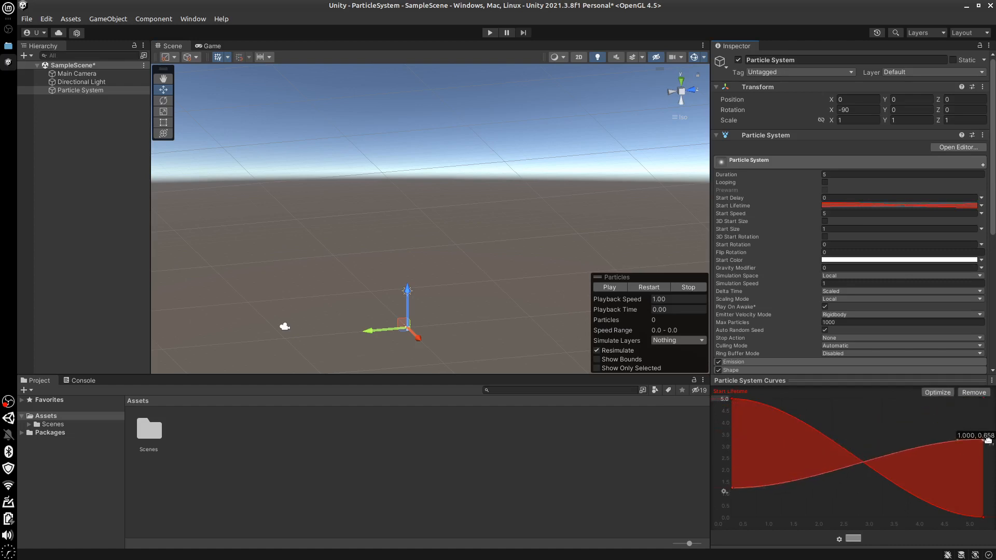
{"action": "left_click_drag", "start_coordinate": [732, 489], "coordinate": [729, 520]}
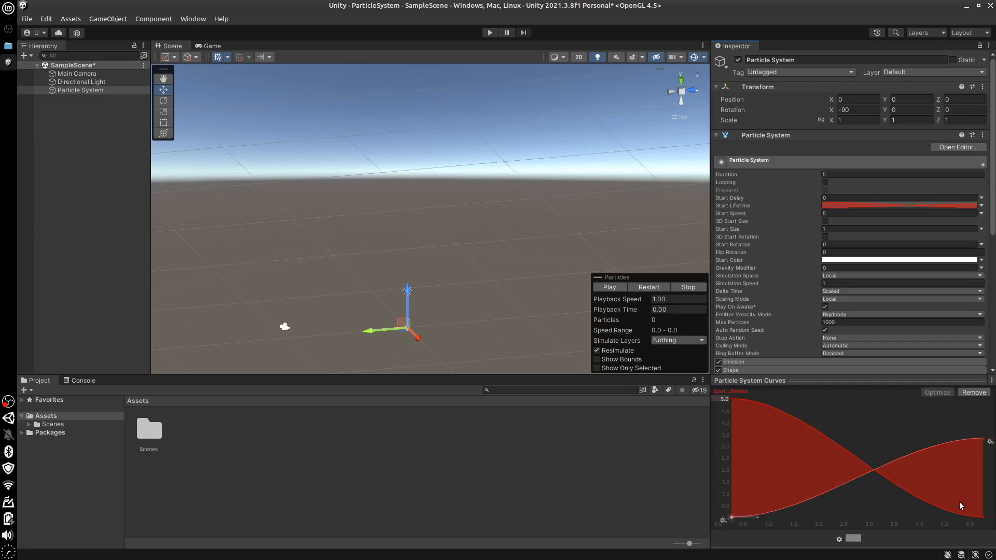
{"action": "left_click_drag", "start_coordinate": [983, 517], "coordinate": [983, 473]}
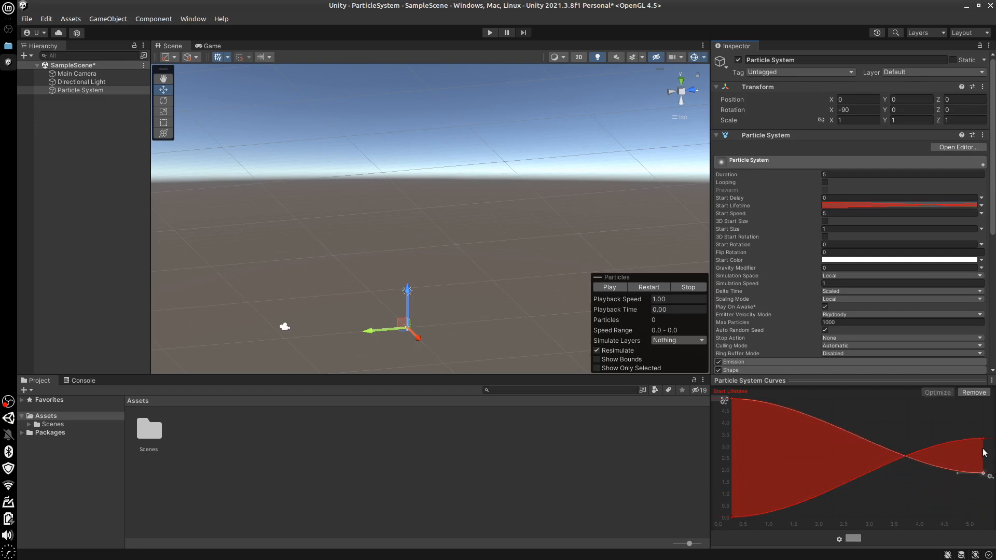
{"action": "left_click_drag", "start_coordinate": [983, 439], "coordinate": [984, 473]}
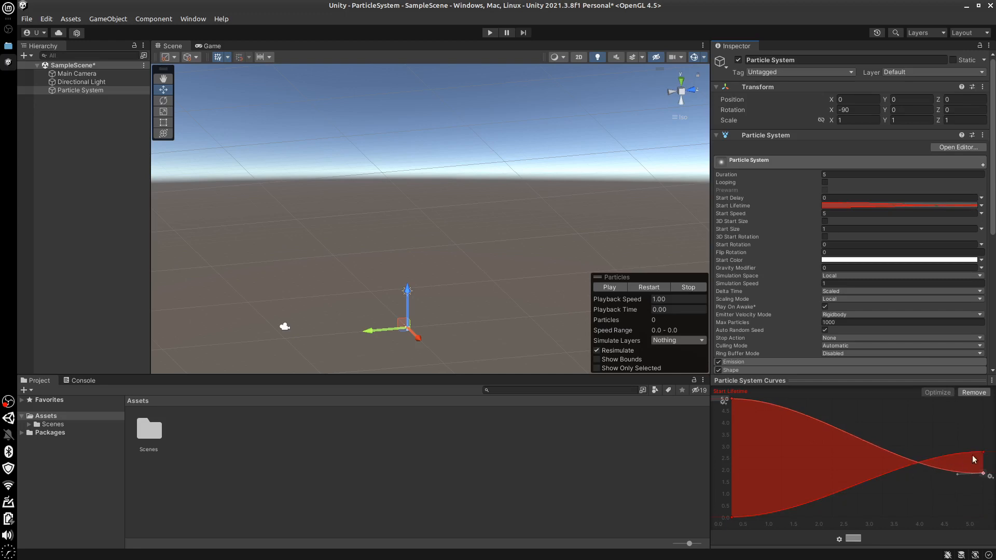
{"action": "left_click_drag", "start_coordinate": [984, 452], "coordinate": [926, 449]}
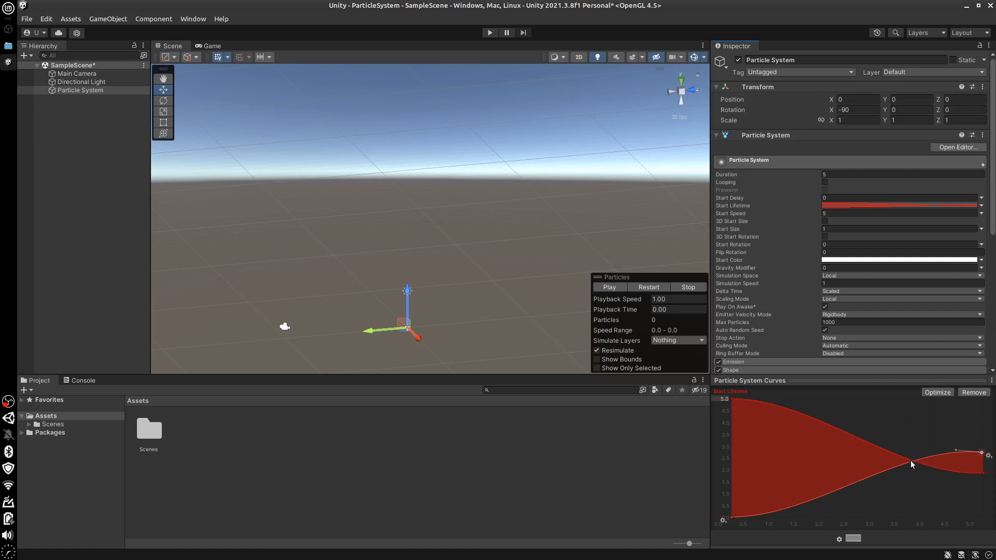
Preview the particles with the two random curves and return Start Lifetime to Constant
{"action": "left_click", "coordinate": [617, 288]}
{"action": "left_click", "coordinate": [981, 205]}
{"action": "left_click", "coordinate": [955, 217]}
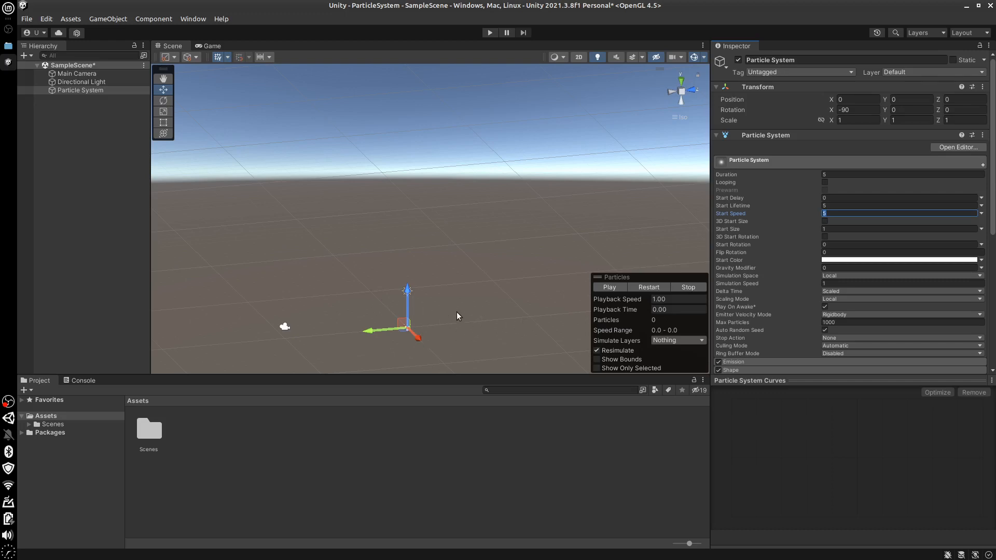
{"action": "left_click_drag", "start_coordinate": [465, 323], "coordinate": [559, 219], "text": "alt"}
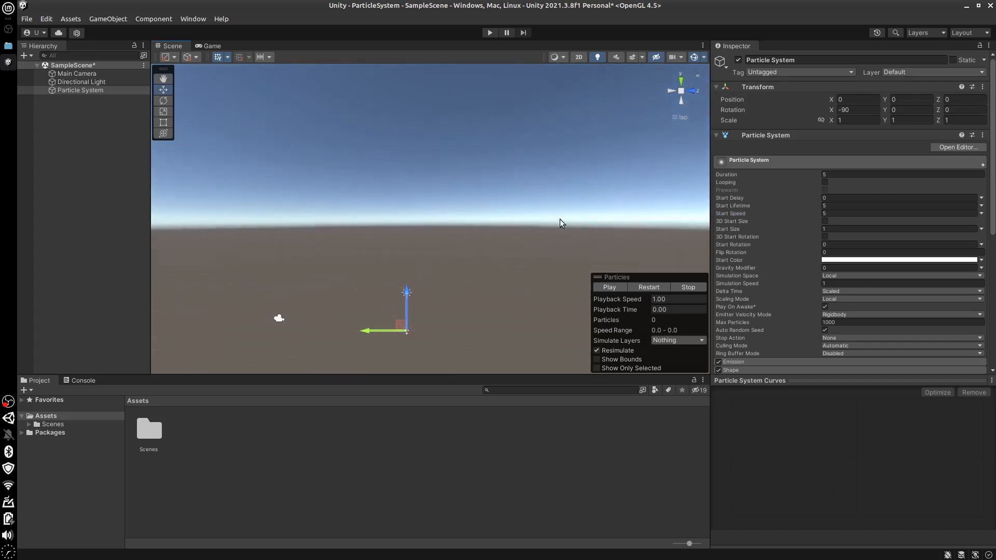
{"action": "left_click", "coordinate": [704, 58]}
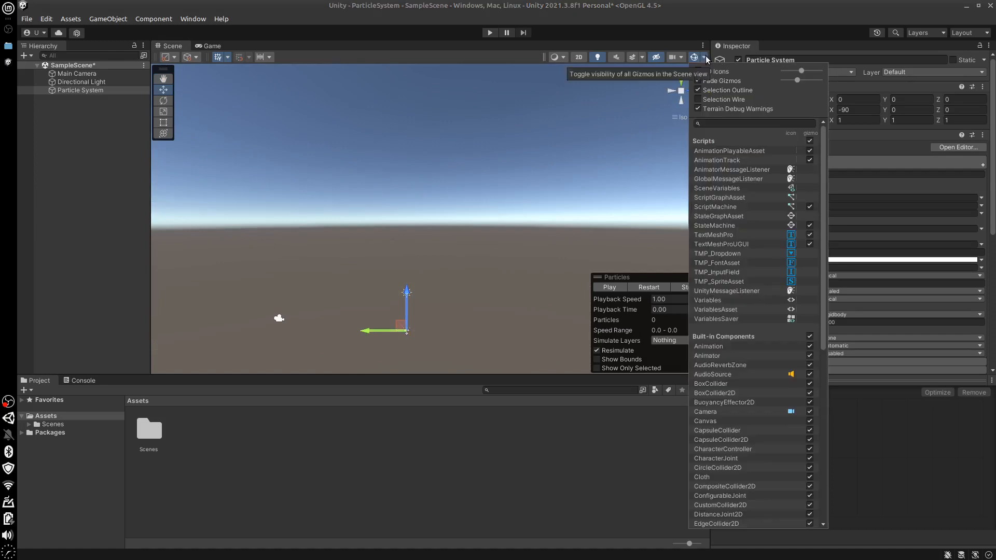
{"action": "left_click", "coordinate": [599, 57]}
{"action": "left_click", "coordinate": [599, 57]}
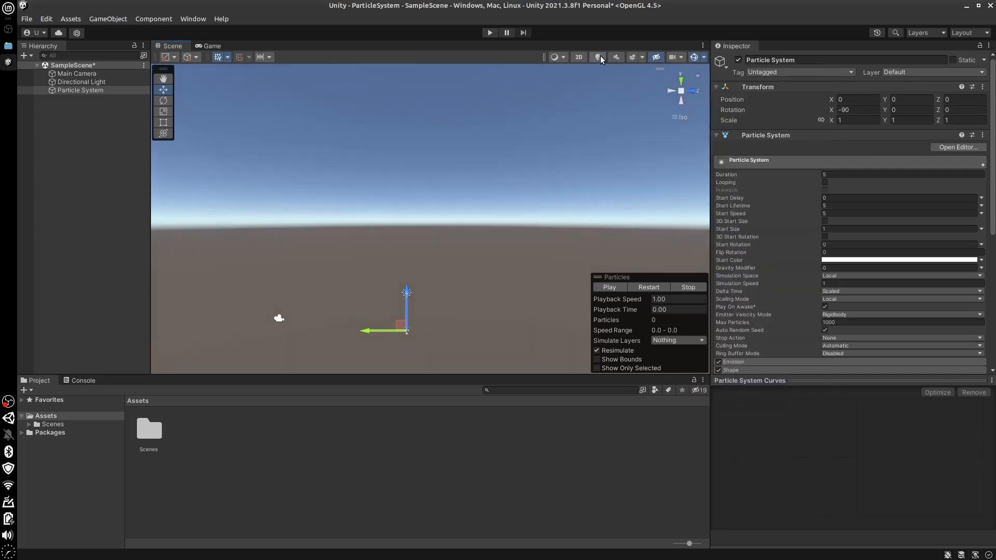
{"action": "left_click", "coordinate": [599, 57]}
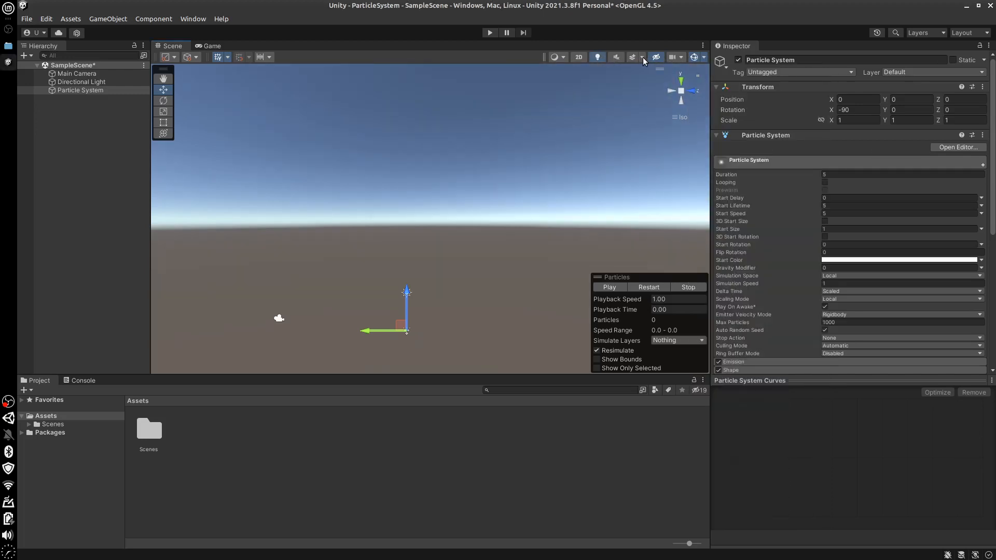
Turn off the Skybox in the Scene view
{"action": "left_click", "coordinate": [643, 58]}
{"action": "left_click", "coordinate": [631, 68]}
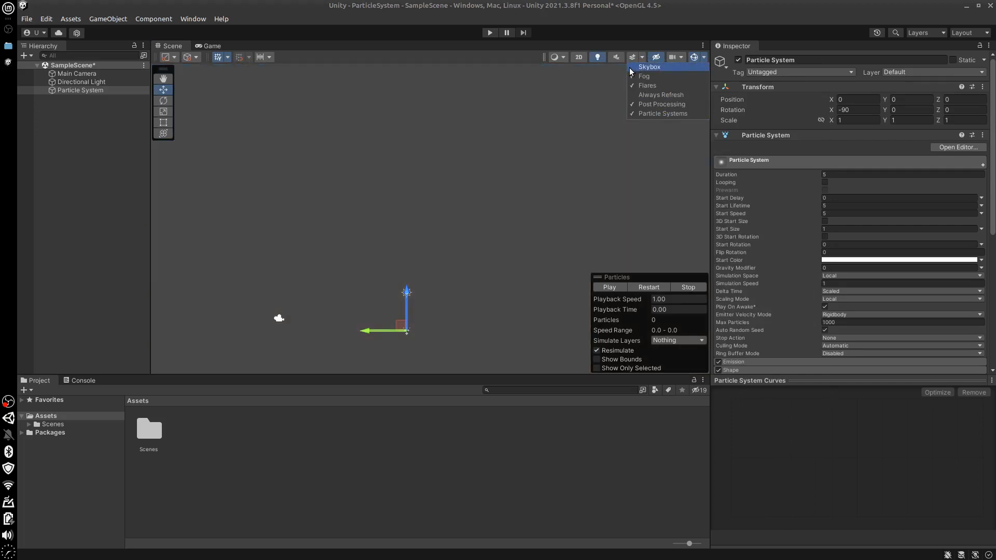
Switch the Scene view to perspective and back to isometric projection
{"action": "left_click", "coordinate": [585, 88]}
{"action": "left_click", "coordinate": [682, 91]}
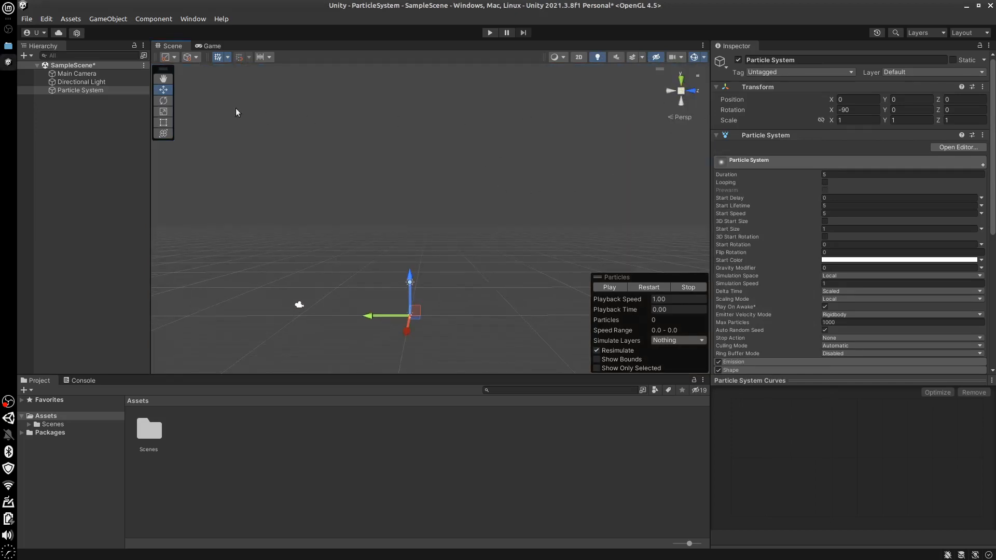
{"action": "left_click", "coordinate": [683, 118]}
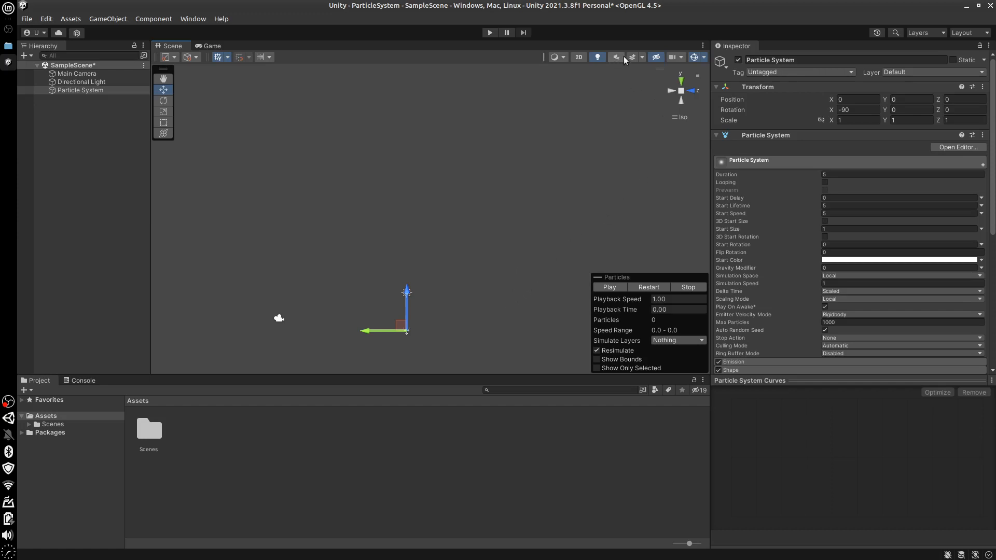
Turn the Scene view effects and the Skybox back on
{"action": "left_click", "coordinate": [642, 58]}
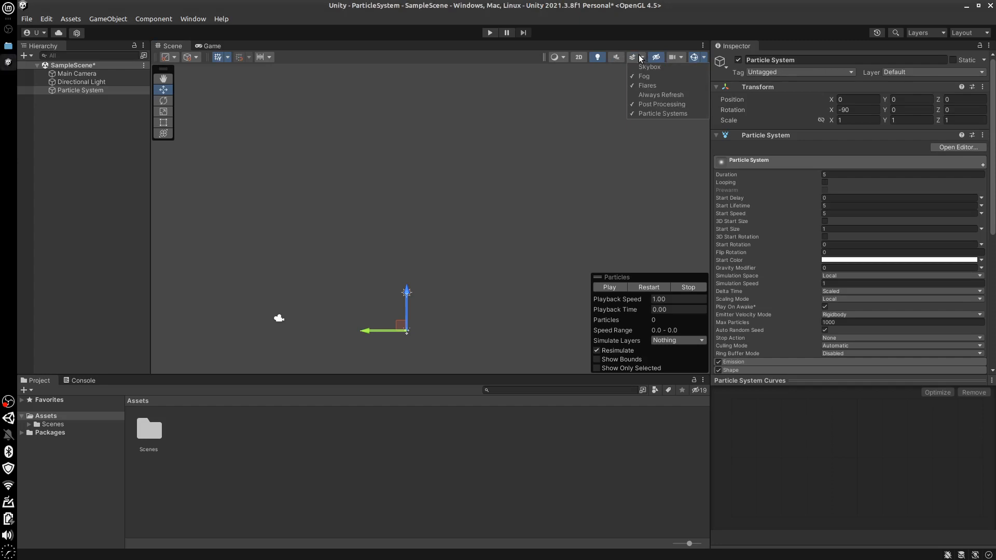
{"action": "left_click", "coordinate": [633, 57]}
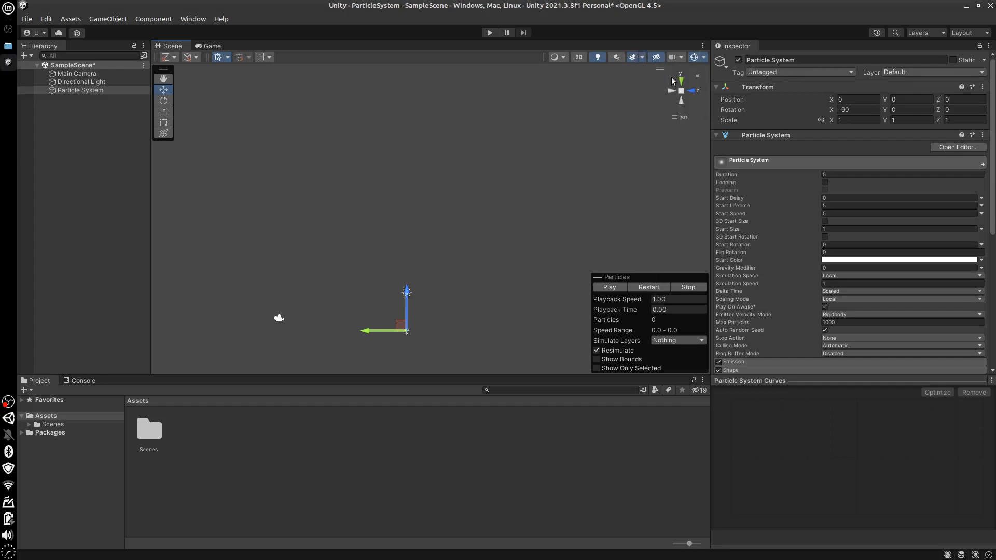
{"action": "left_click", "coordinate": [643, 58]}
{"action": "left_click", "coordinate": [648, 67]}
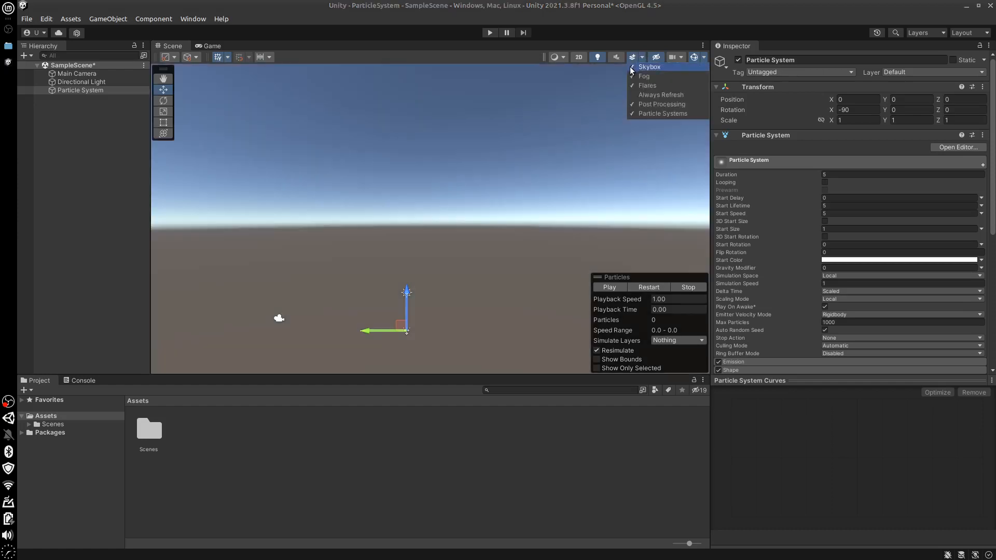
Preview the particles at the current speed, and again with Start Speed set to 1
{"action": "mouse_move", "coordinate": [471, 328]}
{"action": "left_mouse_down", "text": "alt"}
{"action": "mouse_move", "coordinate": [483, 349]}
{"action": "mouse_move", "coordinate": [544, 363]}
{"action": "mouse_move", "coordinate": [540, 347]}
{"action": "mouse_move", "coordinate": [509, 333]}
{"action": "mouse_move", "coordinate": [457, 327]}
{"action": "left_mouse_up", "text": "alt"}
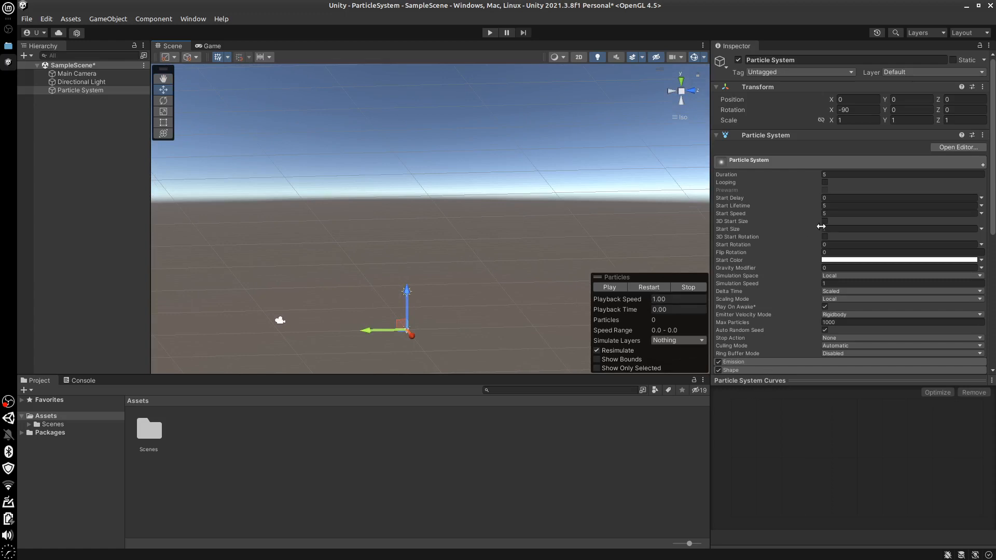
{"action": "left_click", "coordinate": [614, 287]}
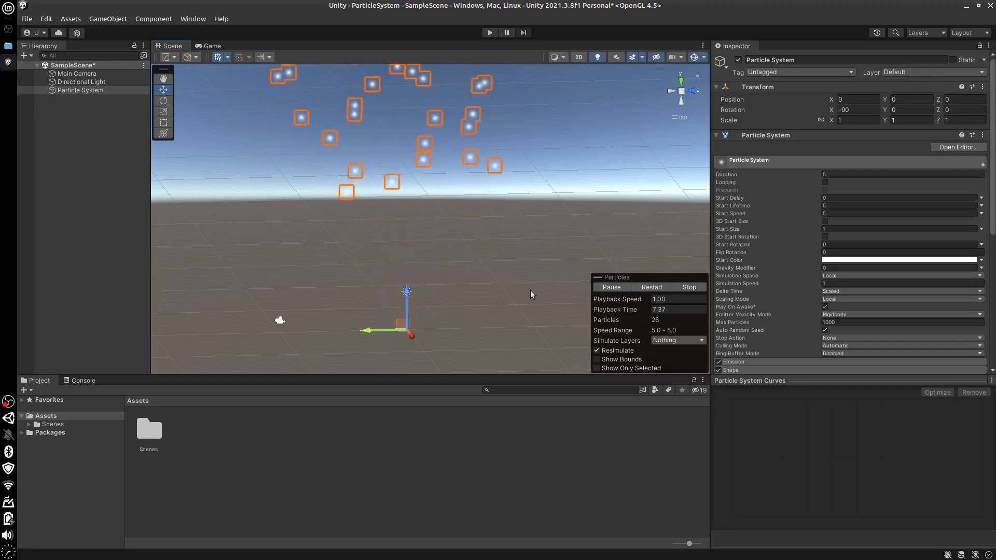
{"action": "left_click", "coordinate": [833, 214]}
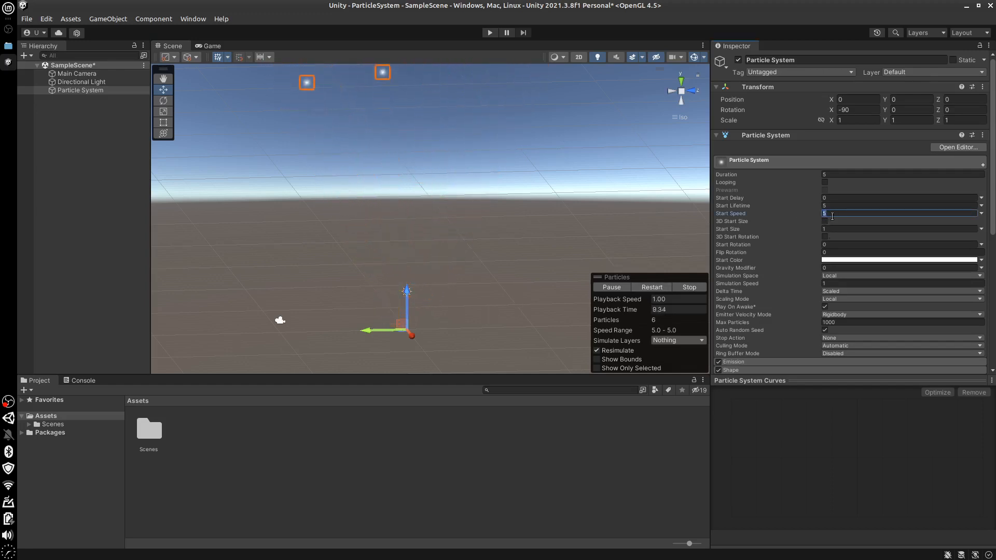
{"action": "type", "text": "1"}
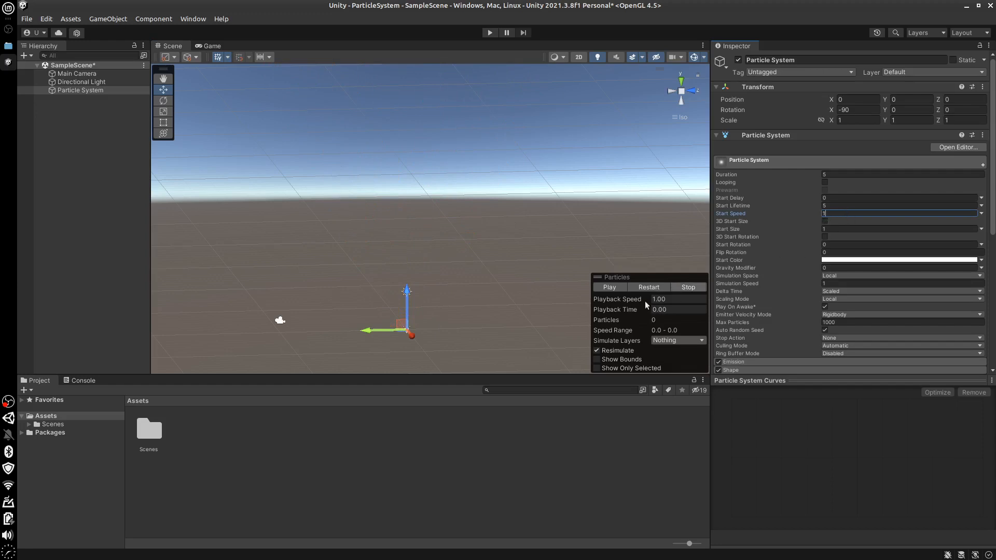
{"action": "left_click", "coordinate": [608, 288]}
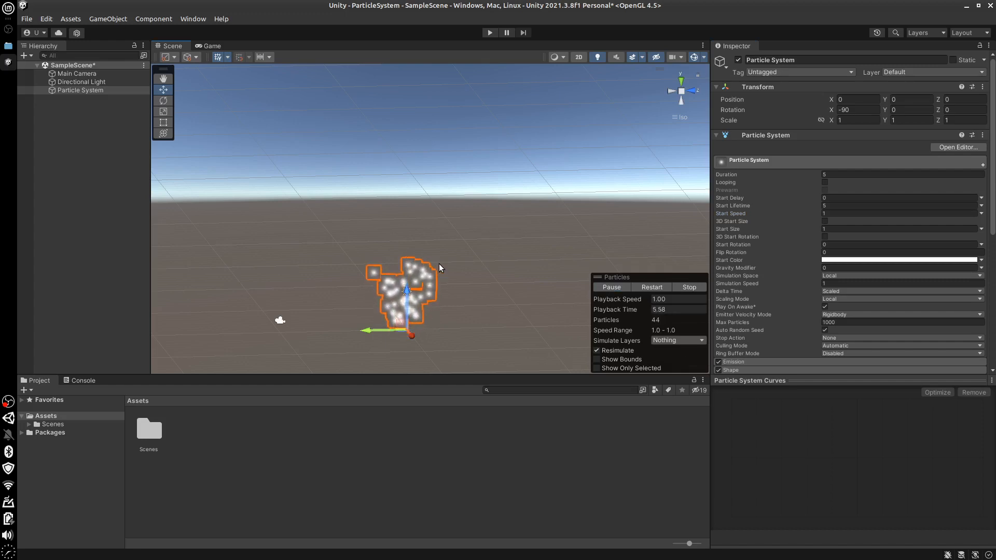
Set Start Speed to 10, preview the particles and stop the preview
{"action": "left_click", "coordinate": [843, 211]}
{"action": "type", "text": "10"}
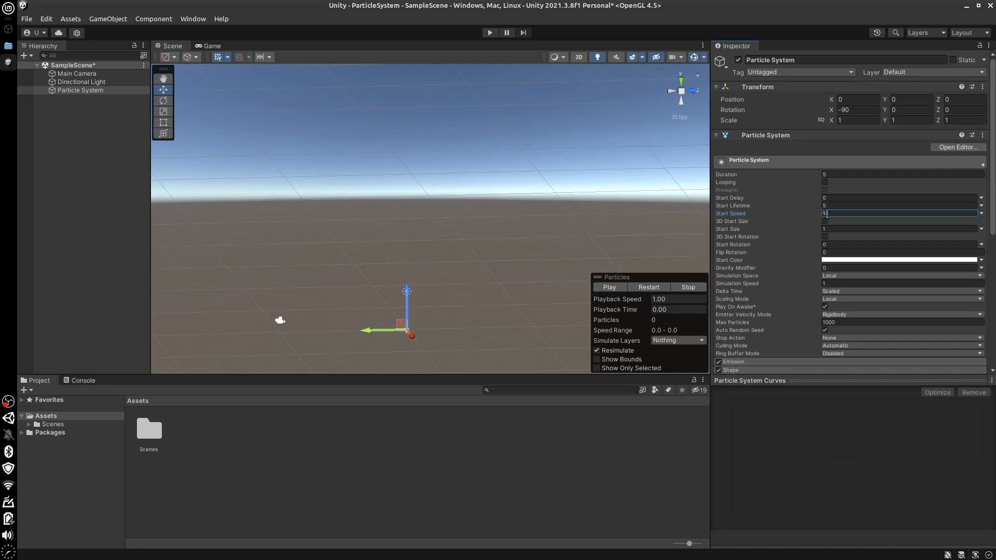
{"action": "left_click", "coordinate": [609, 287]}
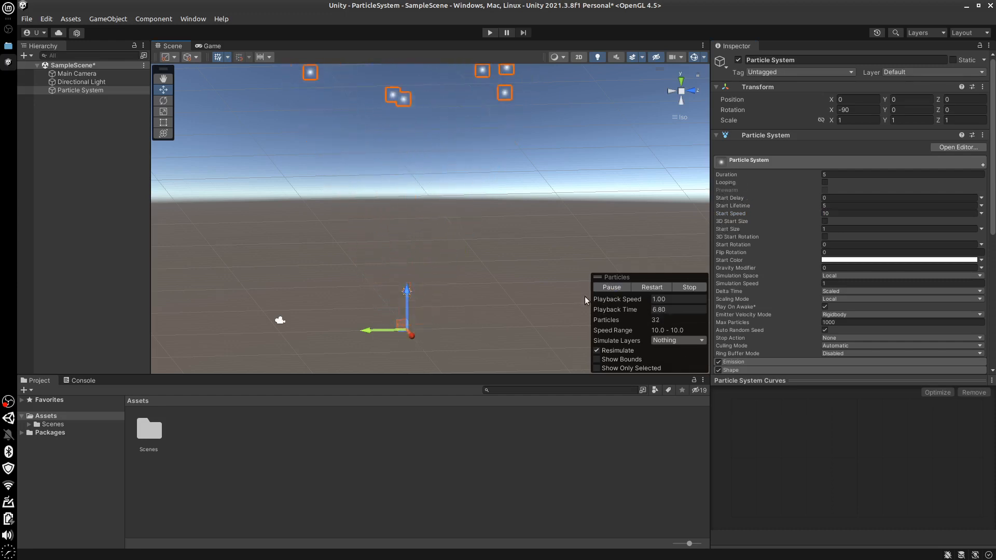
{"action": "left_click", "coordinate": [689, 287]}
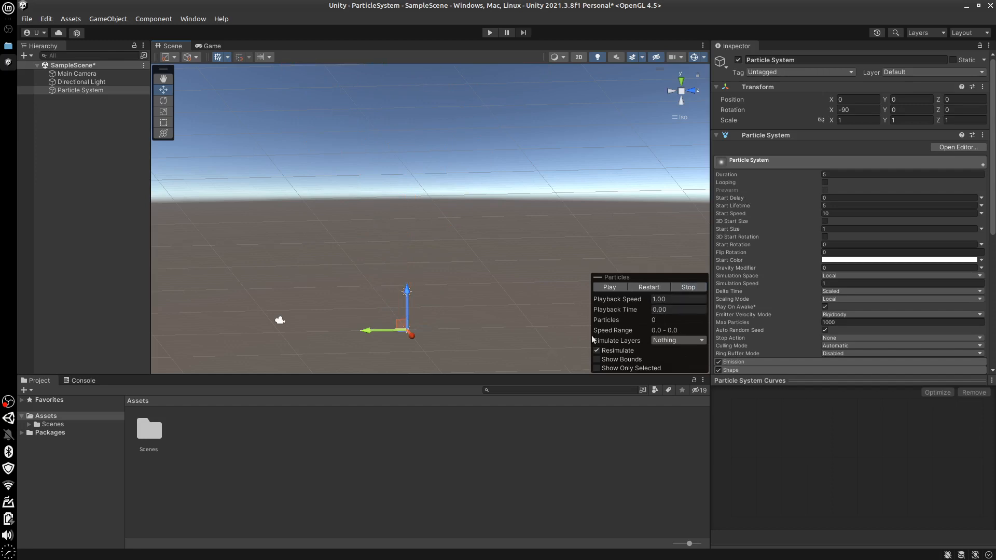
Set the particles' Start Speed back to 5
{"action": "left_click", "coordinate": [833, 213]}
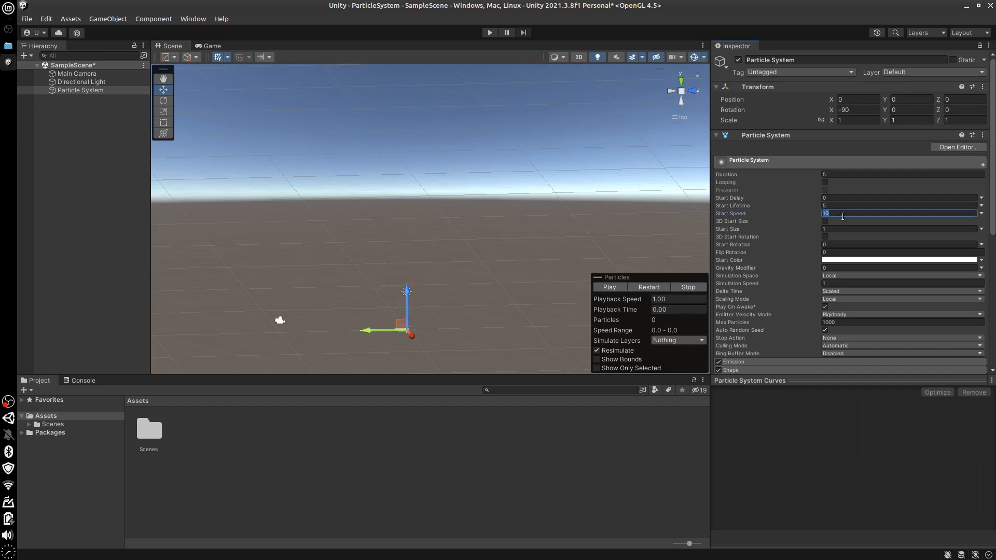
{"action": "type", "text": "5"}
{"action": "left_click_drag", "start_coordinate": [993, 226], "coordinate": [712, 277]}
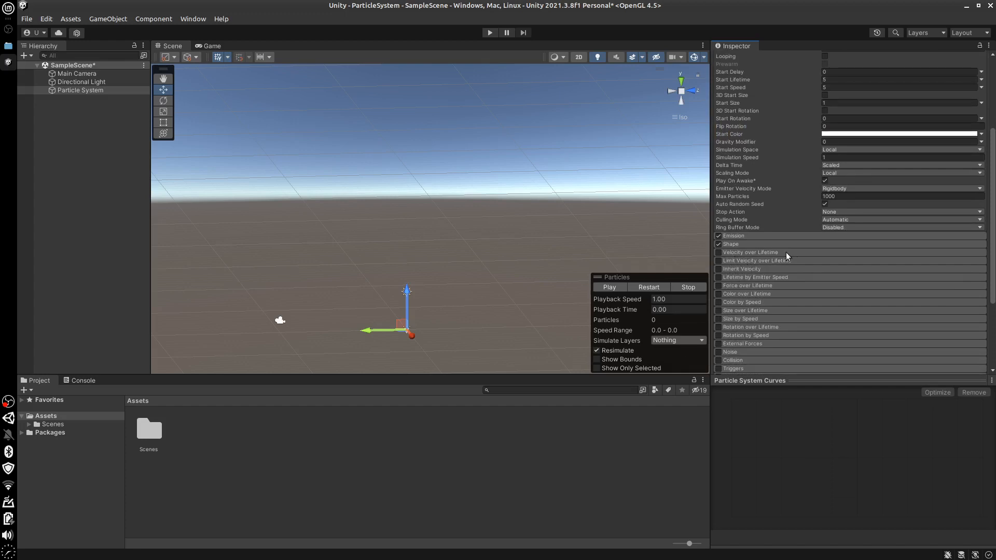
{"action": "scroll", "coordinate": [990, 233], "scroll_direction": "up", "scroll_amount": 3}
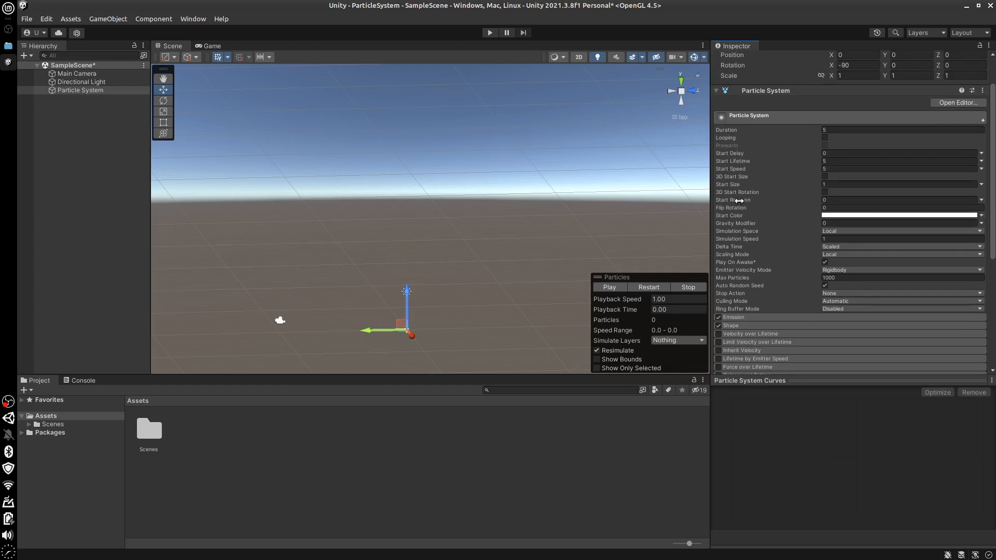
Play the particle preview, pause it at about 1.57 seconds and examine the emitted particles close up
{"action": "left_click", "coordinate": [839, 184]}
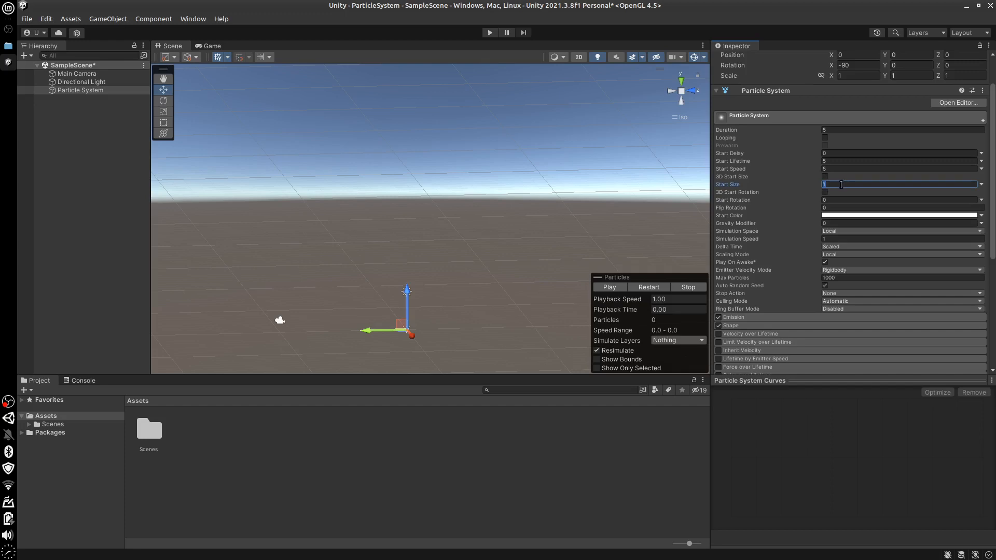
{"action": "left_click", "coordinate": [606, 287]}
{"action": "left_click", "coordinate": [604, 287]}
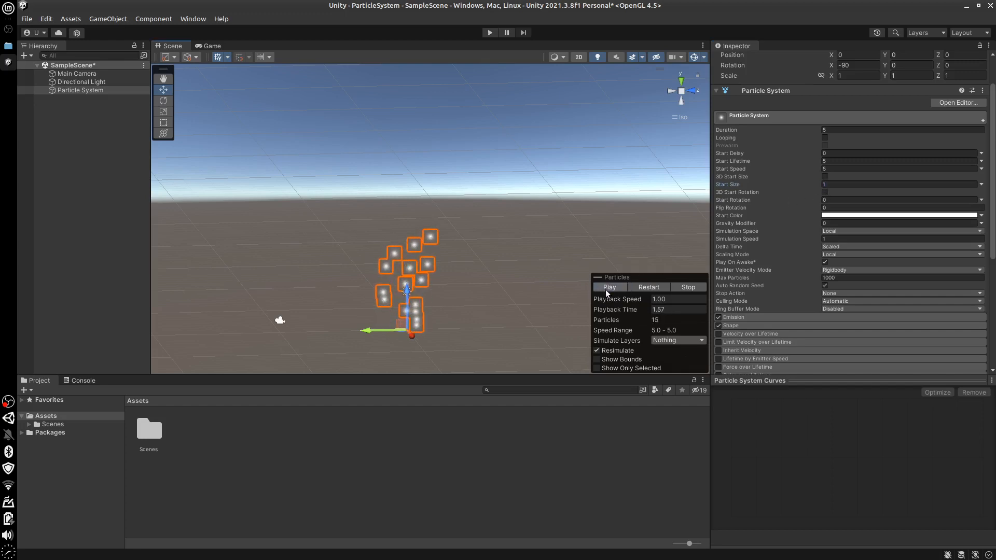
{"action": "scroll", "coordinate": [460, 338], "scroll_direction": "up", "scroll_amount": 2}
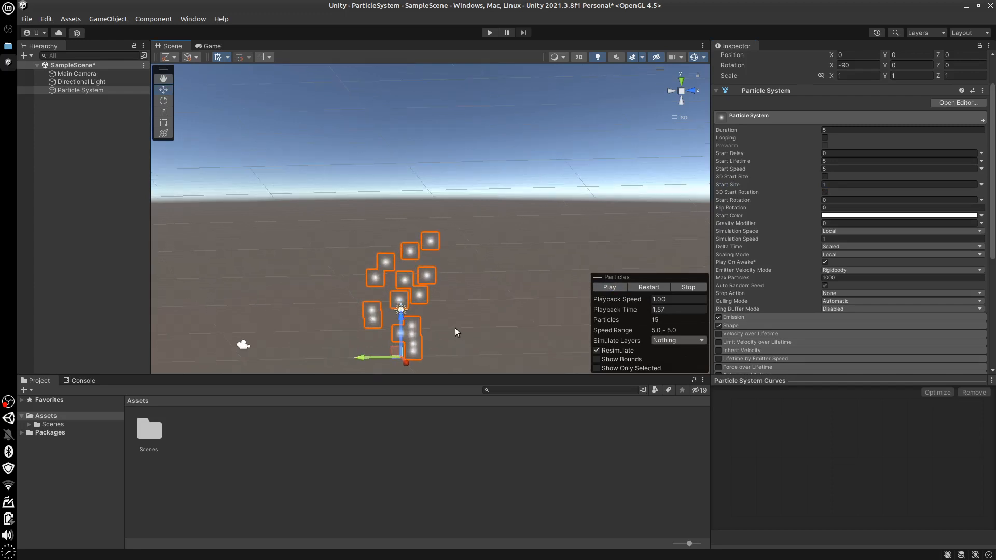
{"action": "middle_click_drag", "start_coordinate": [456, 328], "coordinate": [469, 271]}
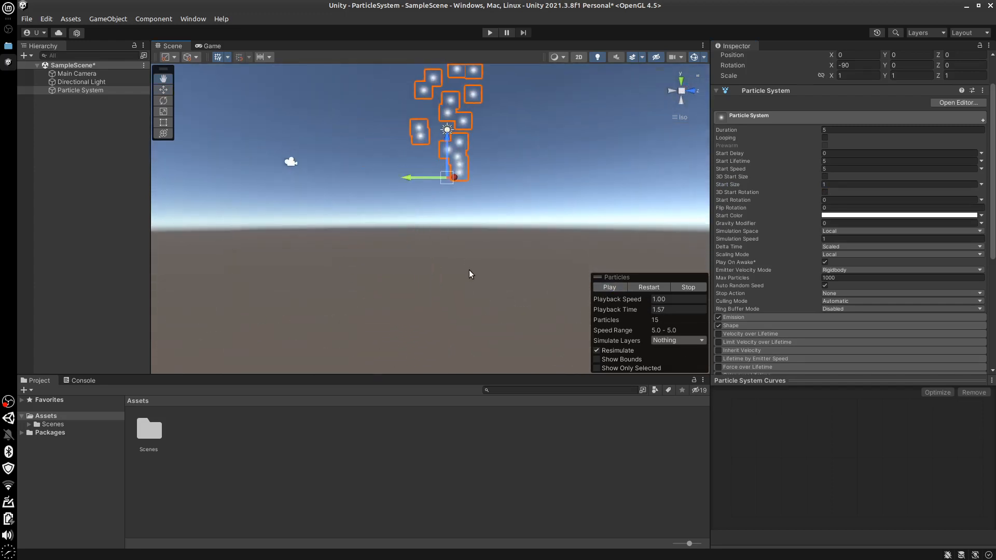
{"action": "right_click_drag", "start_coordinate": [469, 271], "coordinate": [478, 239]}
{"action": "scroll", "coordinate": [485, 238], "scroll_direction": "up", "scroll_amount": 5}
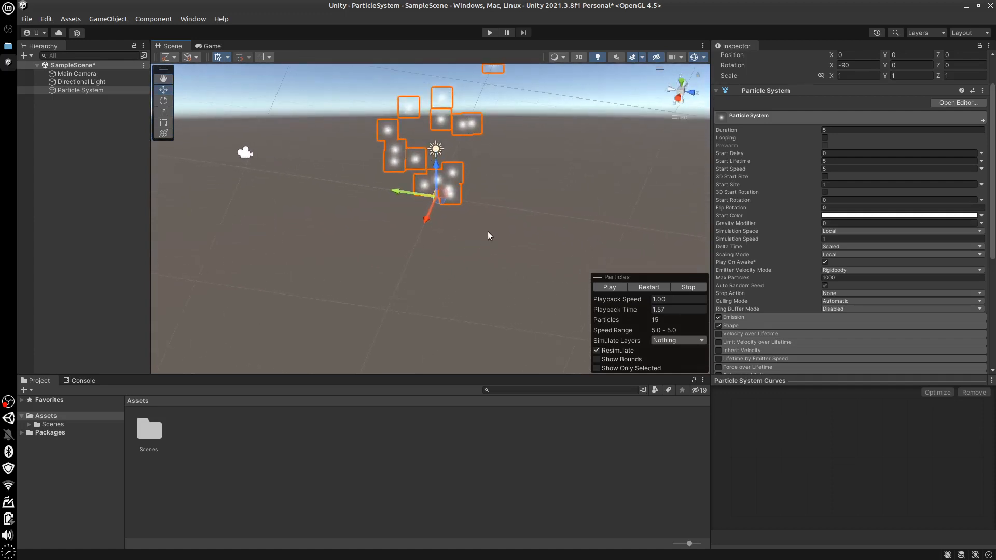
{"action": "scroll", "coordinate": [490, 226], "scroll_direction": "up", "scroll_amount": 3}
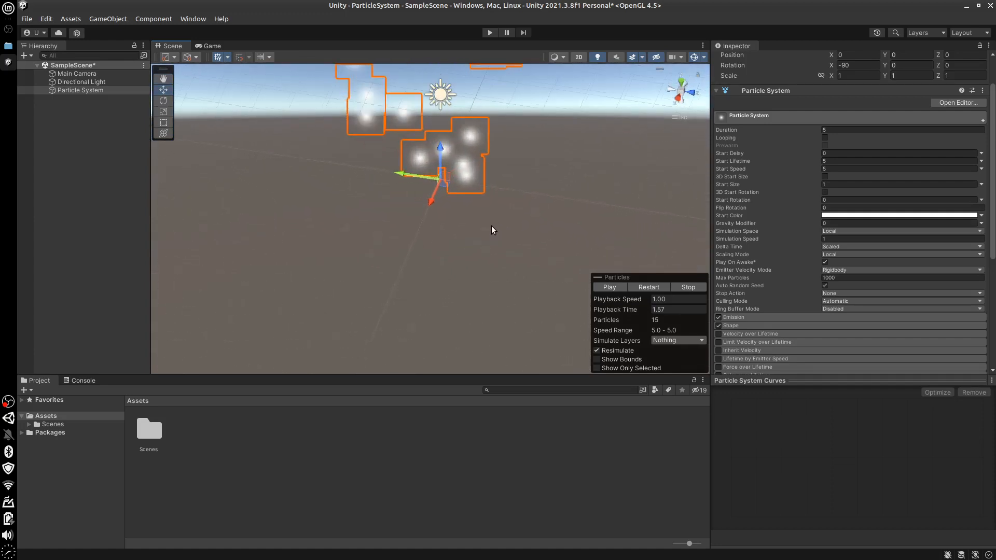
{"action": "middle_click_drag", "start_coordinate": [523, 208], "coordinate": [515, 230]}
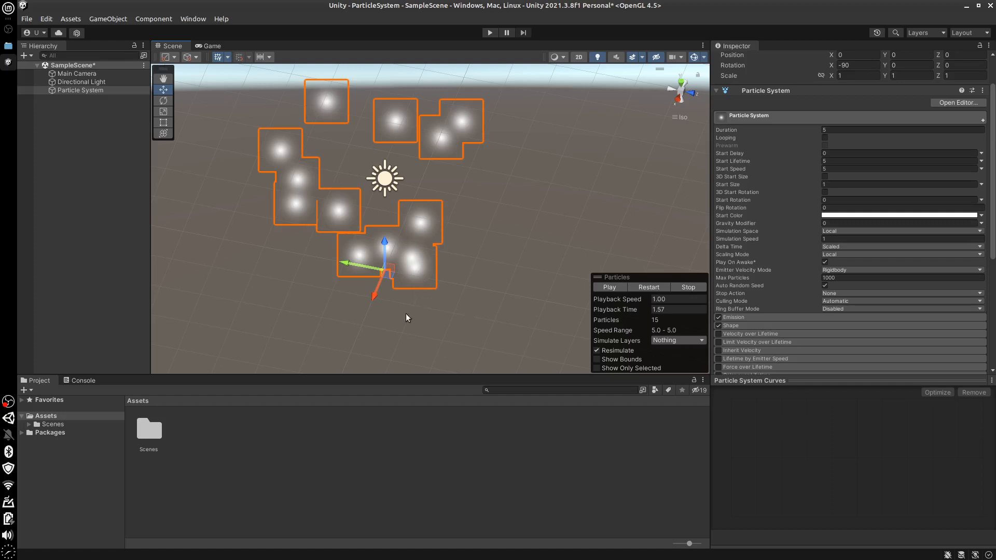
Try a Start Size of 2 and of 0.5 on the paused particles
{"action": "left_click", "coordinate": [838, 184]}
{"action": "type", "text": "2"}
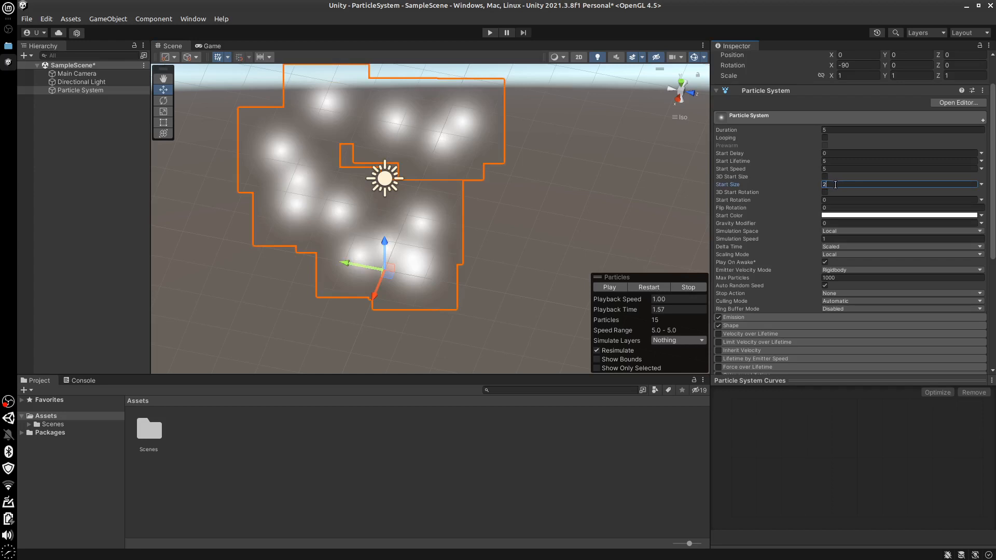
{"action": "key", "text": "BackSpace"}
{"action": "type", "text": "0."}
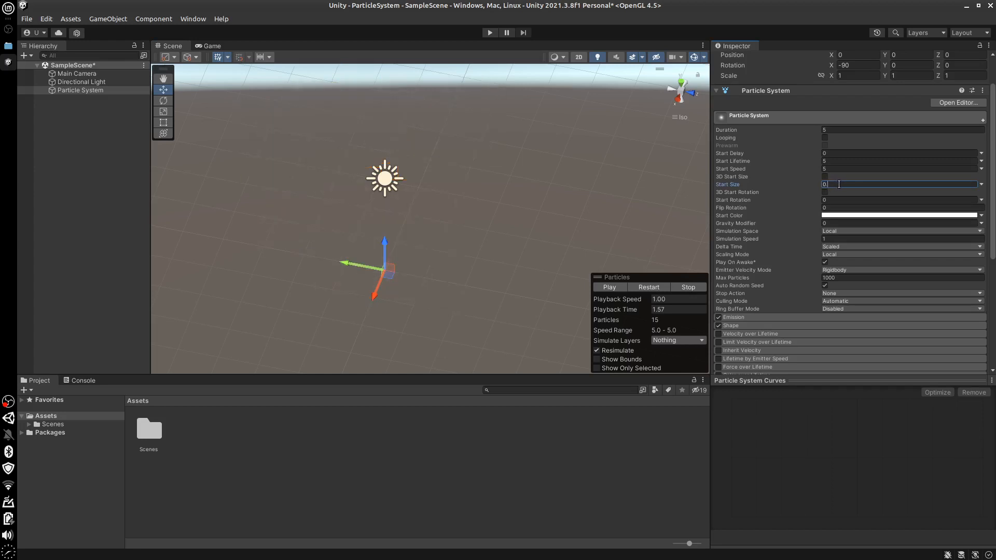
{"action": "type", "text": "5"}
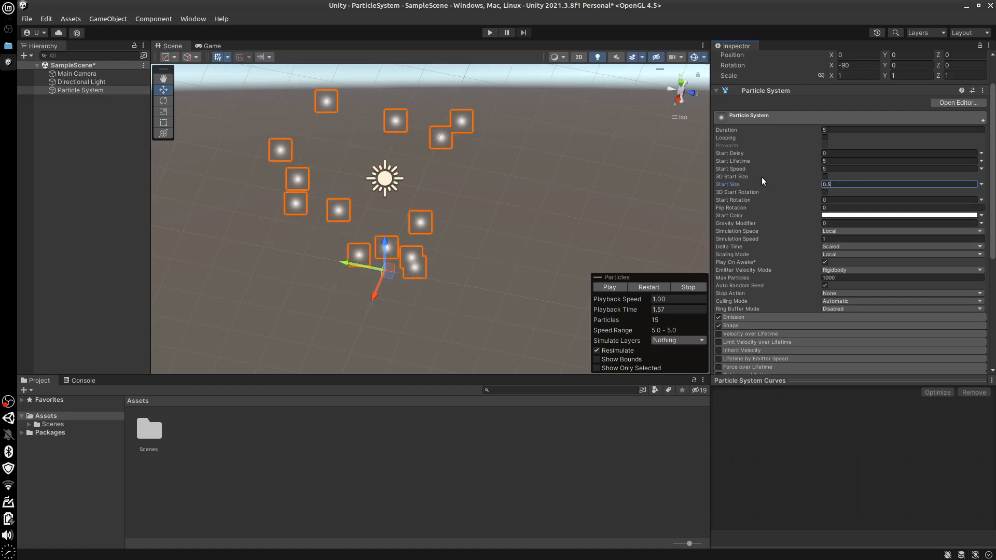
Enable 3D Start Size and set its Y size to 2 and Z size to 0
{"action": "left_click", "coordinate": [824, 177]}
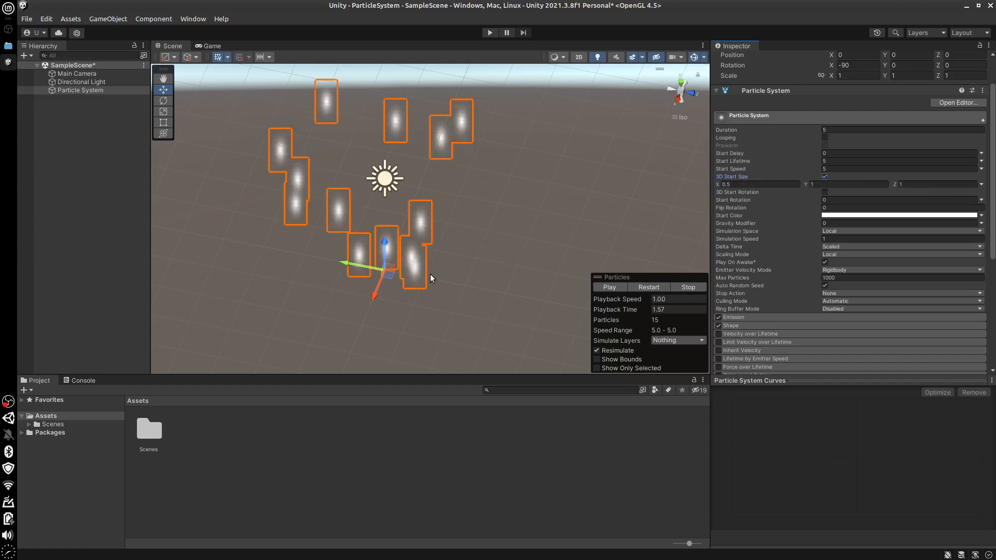
{"action": "left_click", "coordinate": [817, 185]}
{"action": "type", "text": "2"}
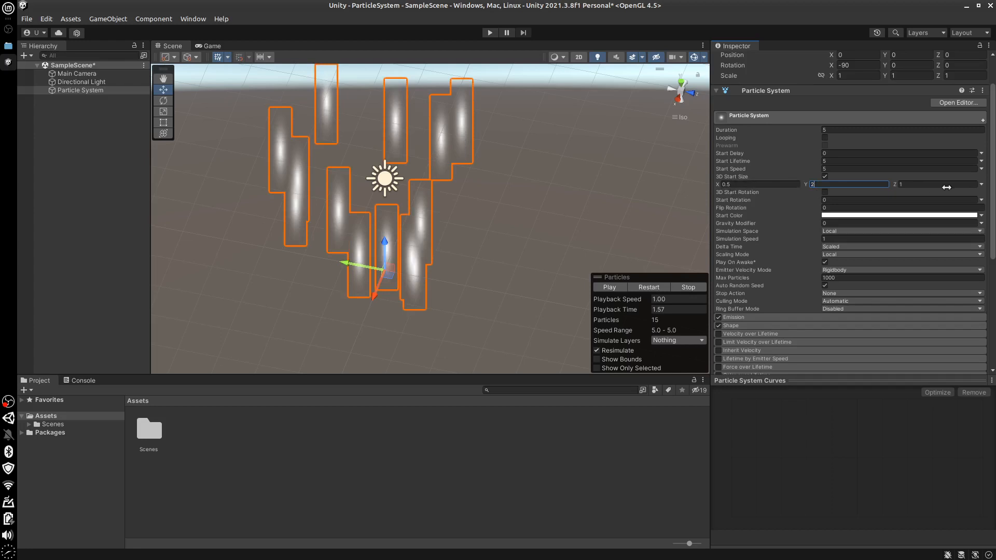
{"action": "left_click", "coordinate": [913, 185]}
{"action": "type", "text": "10"}
{"action": "key", "text": "BackSpace"}
{"action": "type", "text": "0"}
Set the 3D Start Size X and Y values to 1 and disable 3D Start Size
{"action": "left_click", "coordinate": [733, 185]}
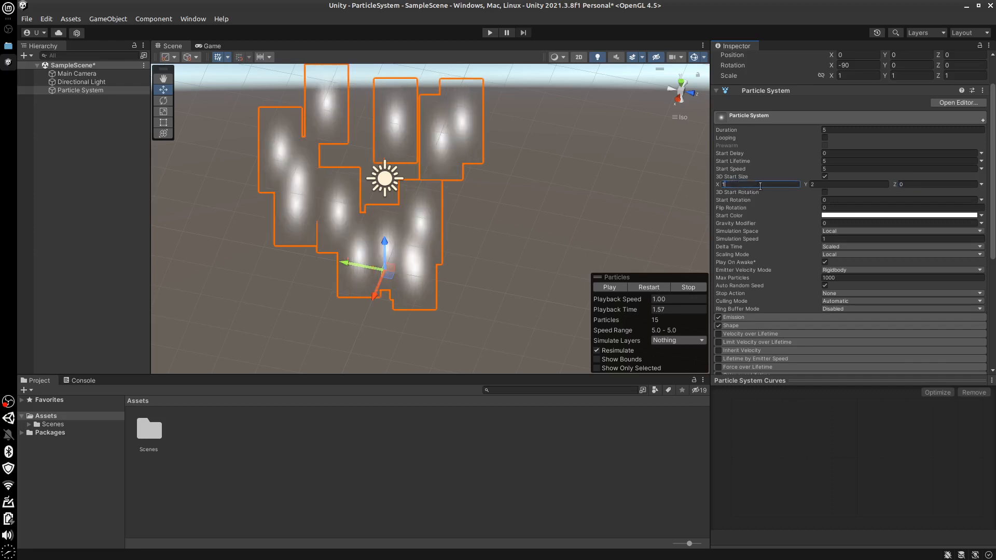
{"action": "left_click", "coordinate": [823, 185]}
{"action": "type", "text": "1"}
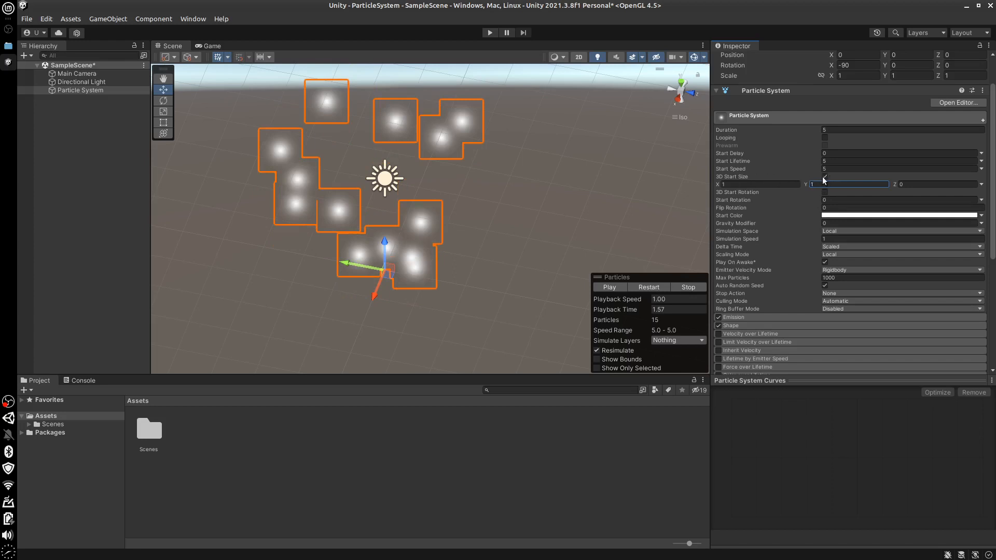
{"action": "left_click", "coordinate": [824, 177]}
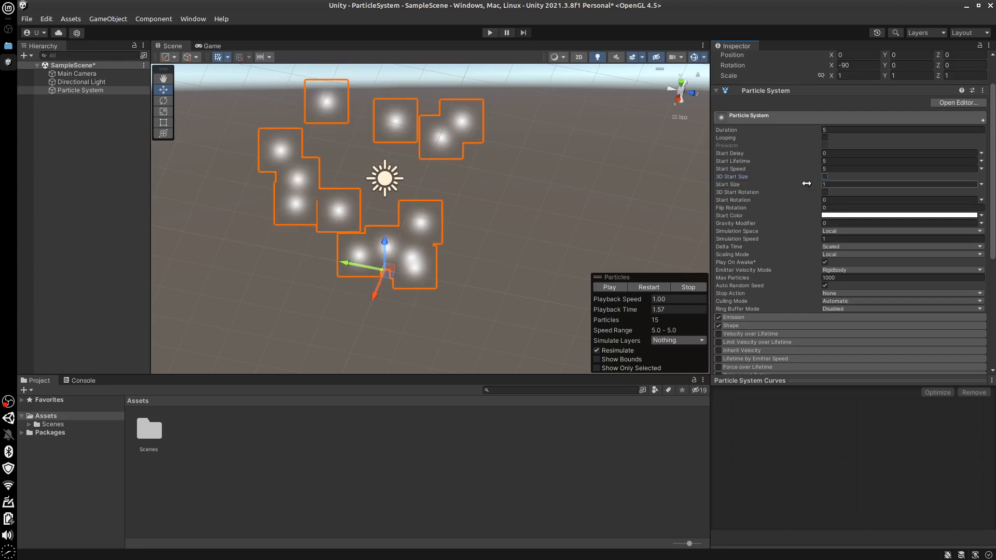
Set the particles' Start Rotation to 45
{"action": "left_click", "coordinate": [830, 199]}
{"action": "type", "text": "45"}
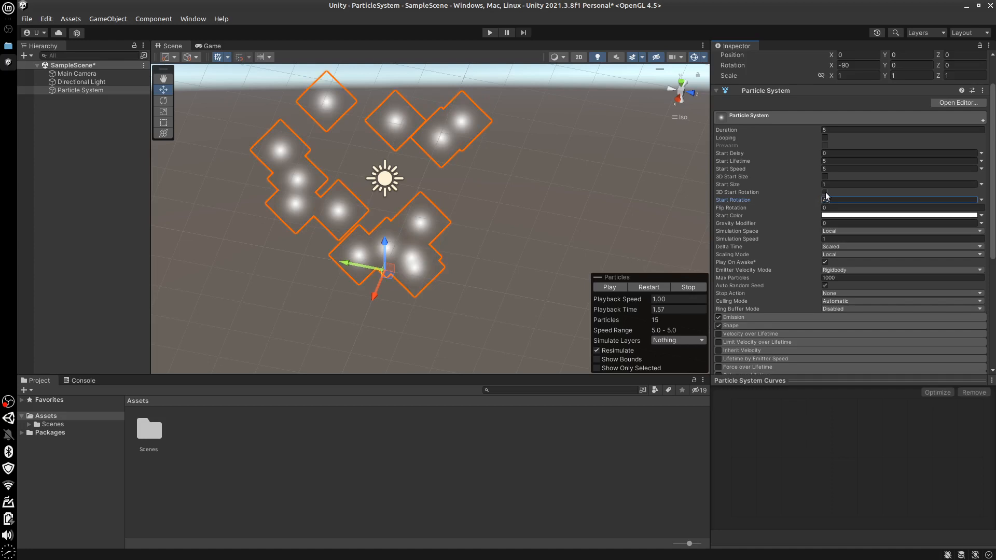
Enable 3D Start Rotation, try a Y rotation of 50, and clear it again before disabling 3D Start Rotation
{"action": "left_click", "coordinate": [824, 192]}
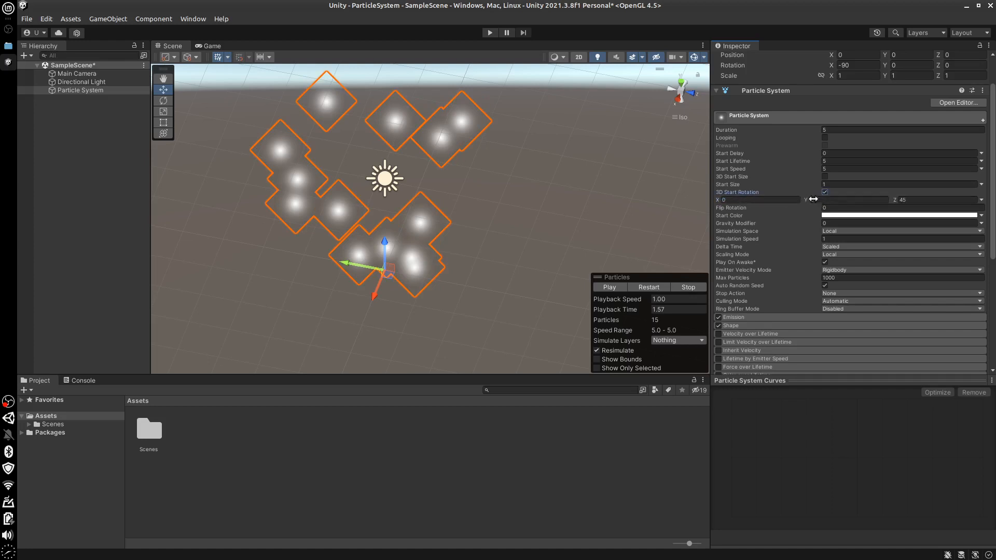
{"action": "left_click", "coordinate": [818, 200]}
{"action": "type", "text": "50"}
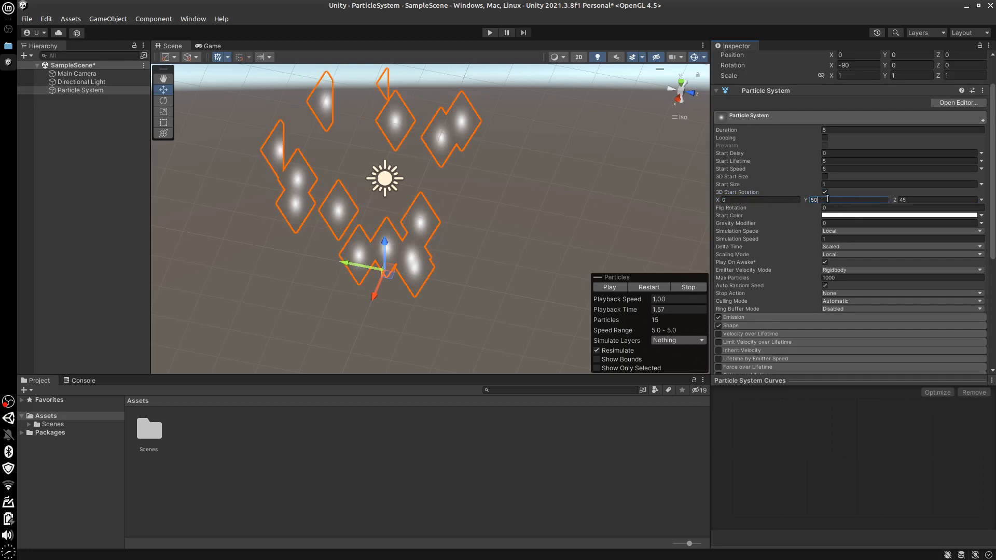
{"action": "key", "text": "BackSpace"}
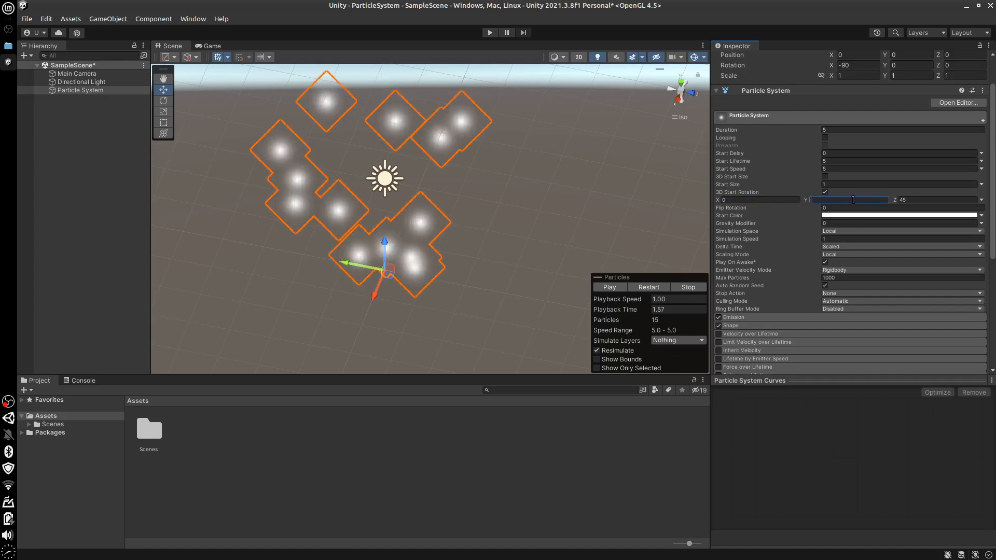
{"action": "left_click", "coordinate": [825, 192]}
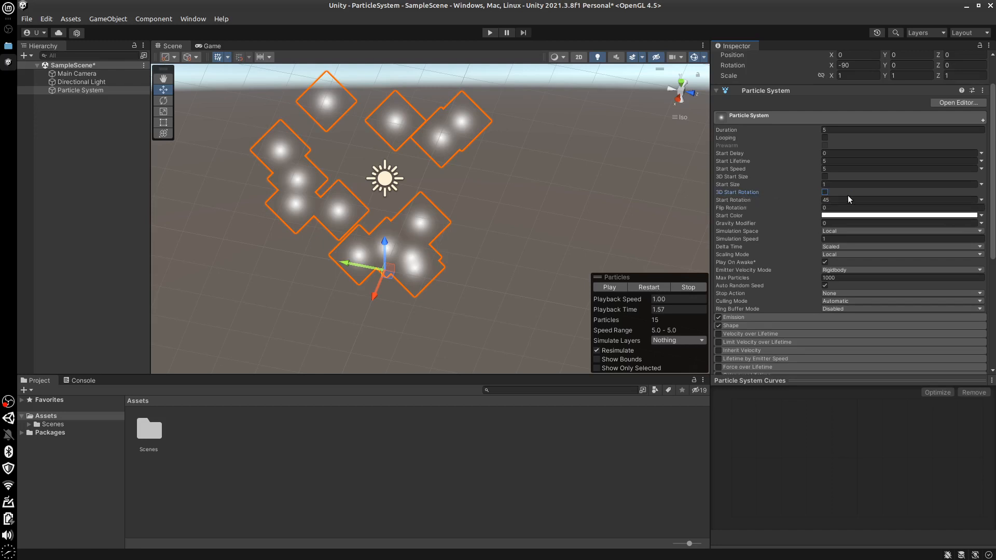
Reset the Start Rotation to 0 and check the value mode options of Start Size and Start Rotation
{"action": "left_click", "coordinate": [821, 200]}
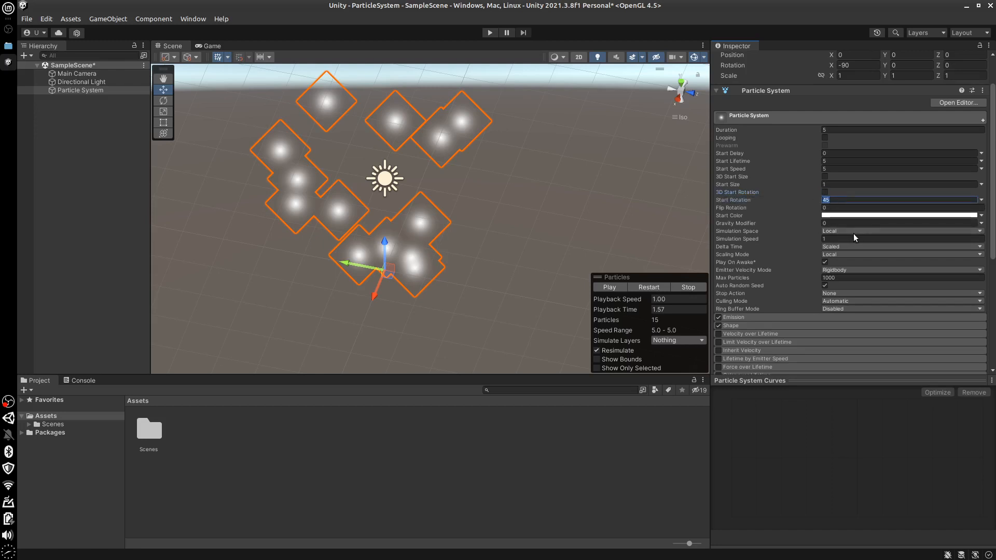
{"action": "type", "text": "0"}
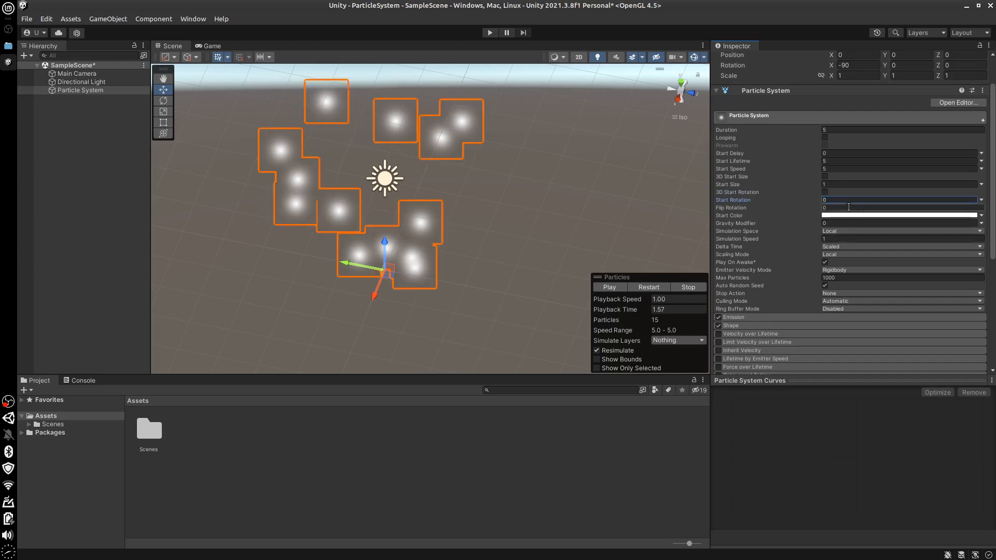
{"action": "left_click", "coordinate": [981, 184]}
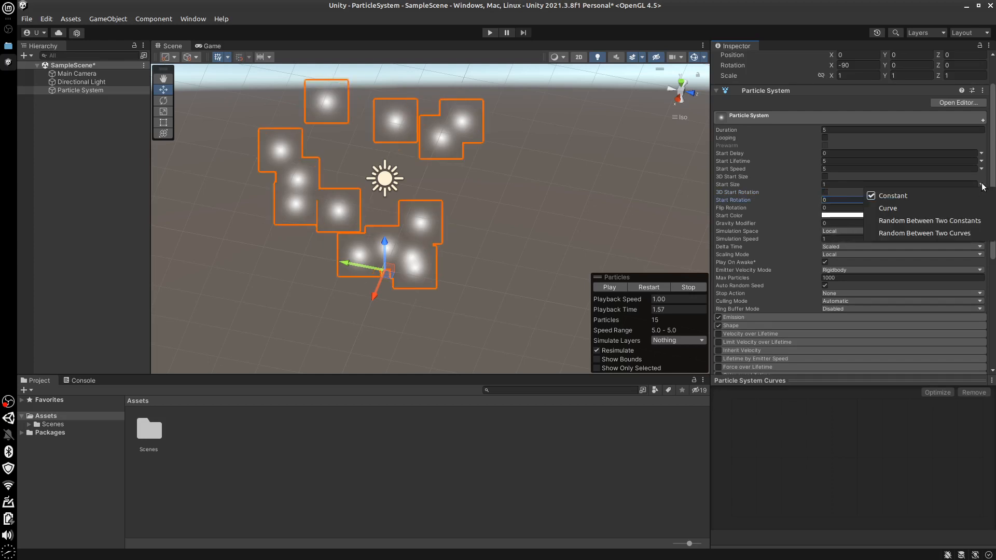
{"action": "left_click", "coordinate": [981, 186]}
{"action": "left_click", "coordinate": [981, 199]}
{"action": "left_click", "coordinate": [982, 200]}
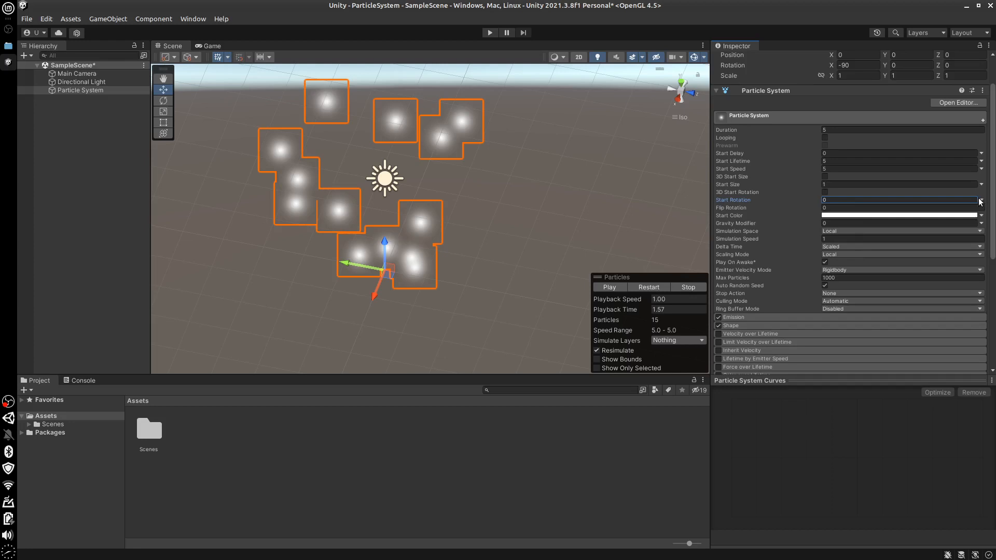
Try a Start Rotation of 45 and change it to 30
{"action": "left_click", "coordinate": [836, 200]}
{"action": "type", "text": "4"}
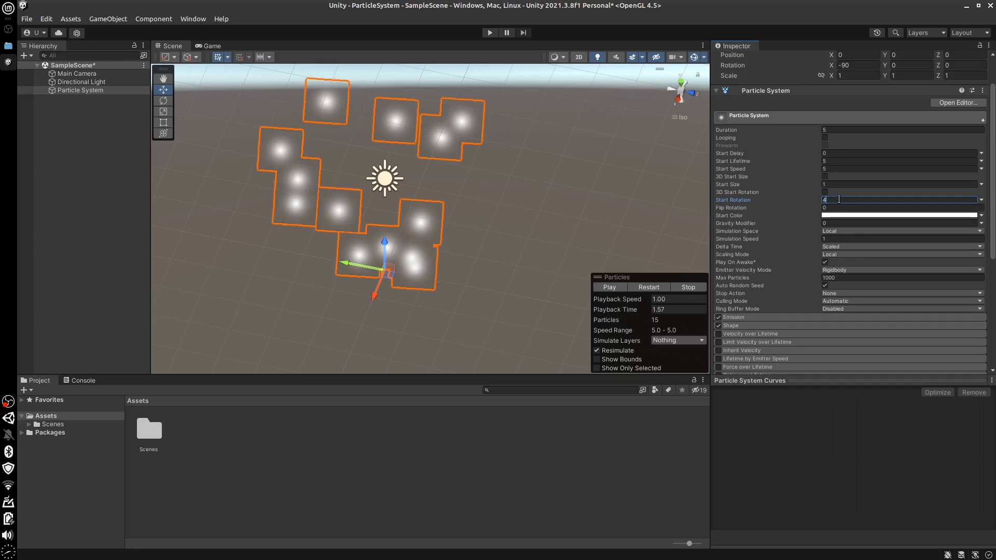
{"action": "type", "text": "5"}
{"action": "key", "text": "BackSpace"}
{"action": "key", "text": "BackSpace"}
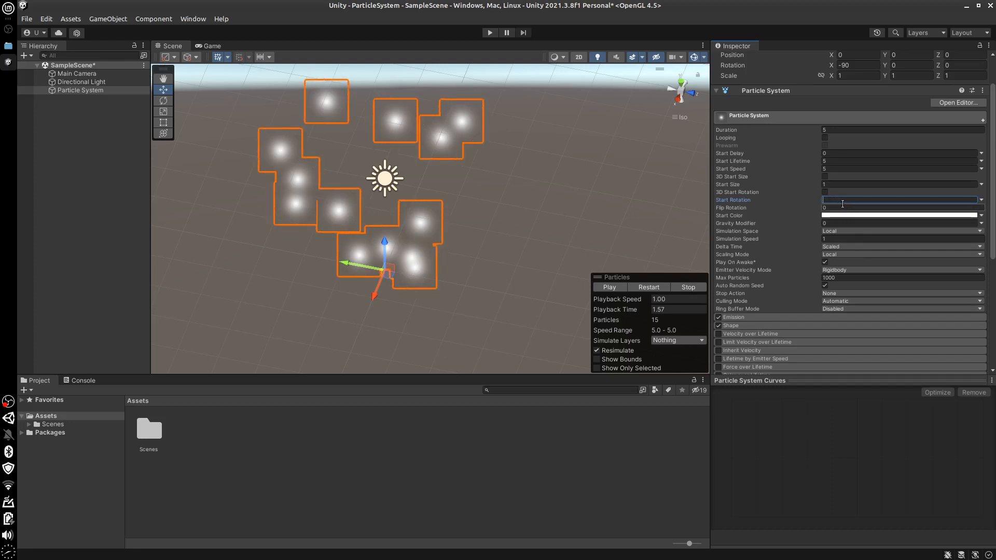
{"action": "type", "text": "30"}
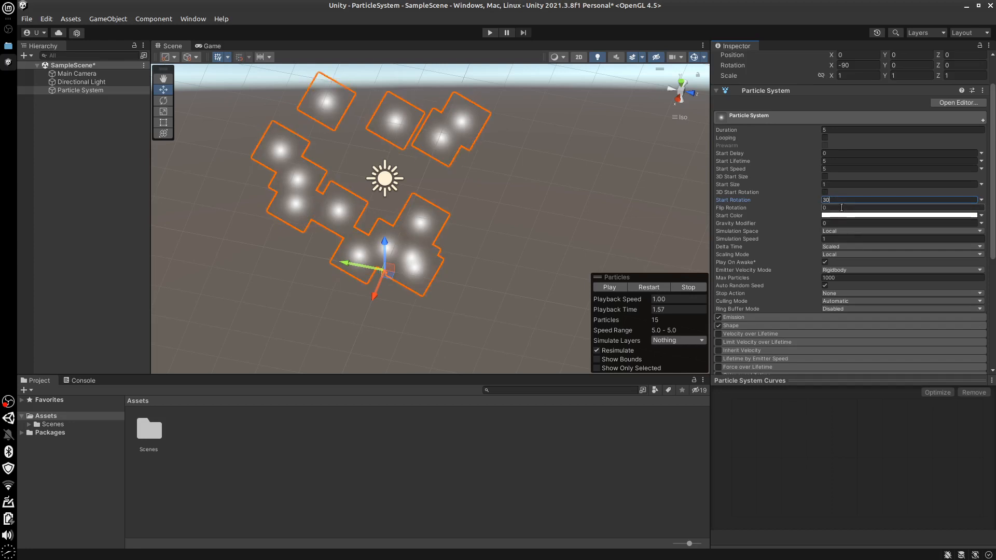
Try Flip Rotation values of 3 and 1, and reset both Flip Rotation and Start Rotation to 0
{"action": "left_click", "coordinate": [838, 208]}
{"action": "type", "text": "3"}
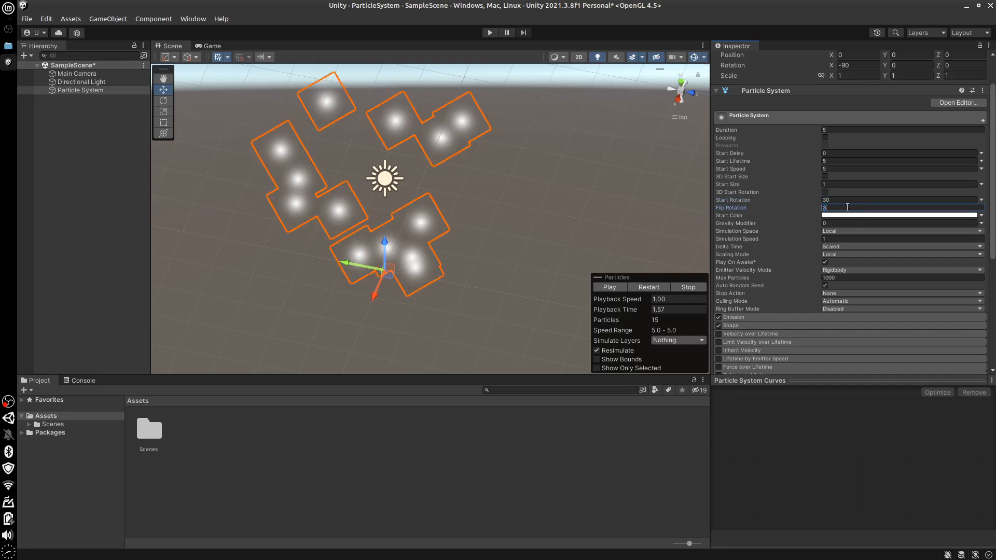
{"action": "key", "text": "BackSpace"}
{"action": "type", "text": "1"}
{"action": "key", "text": "BackSpace"}
{"action": "type", "text": "0"}
{"action": "left_click", "coordinate": [835, 200]}
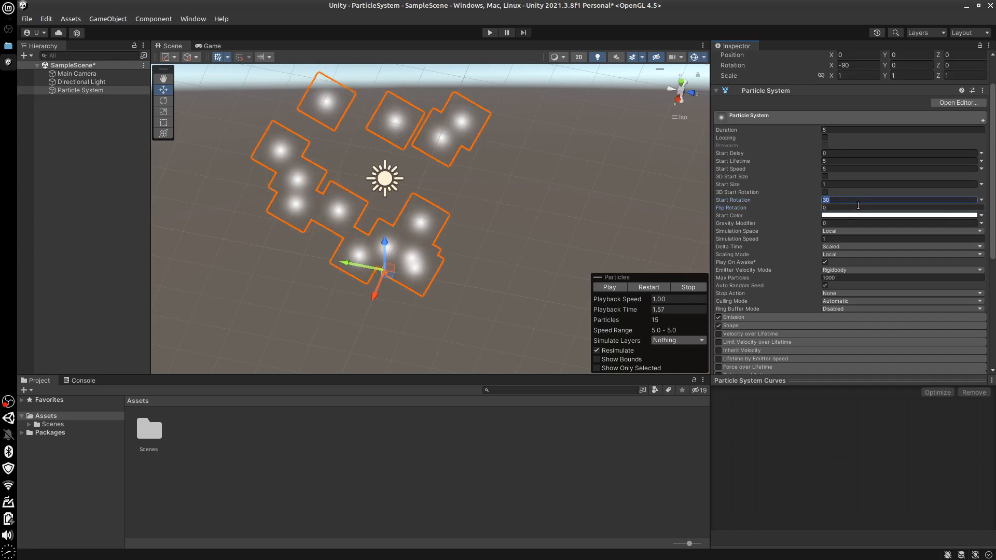
{"action": "type", "text": "0"}
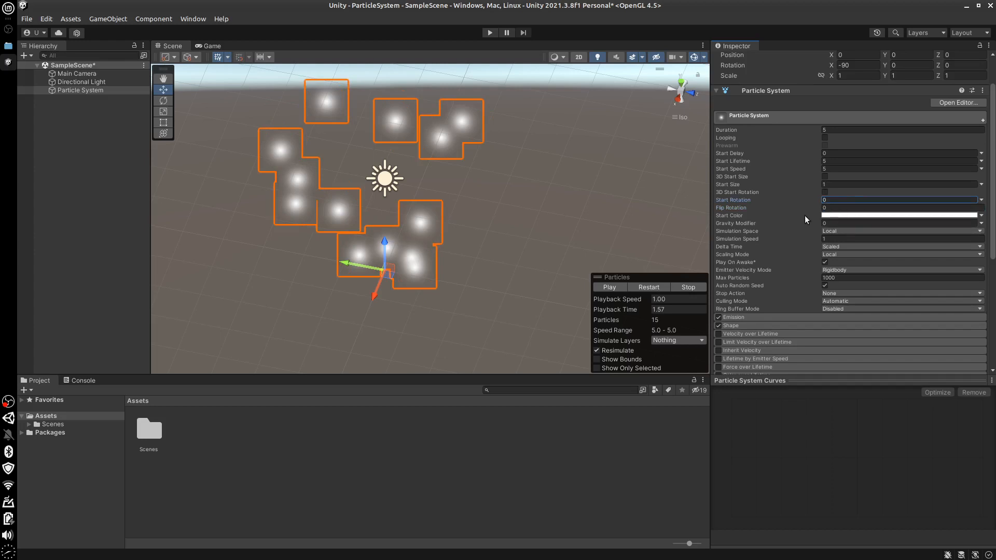
Try pure red (FF0000) as the particles' Start Color and change it to orange (FFAD00)
{"action": "left_click", "coordinate": [854, 215]}
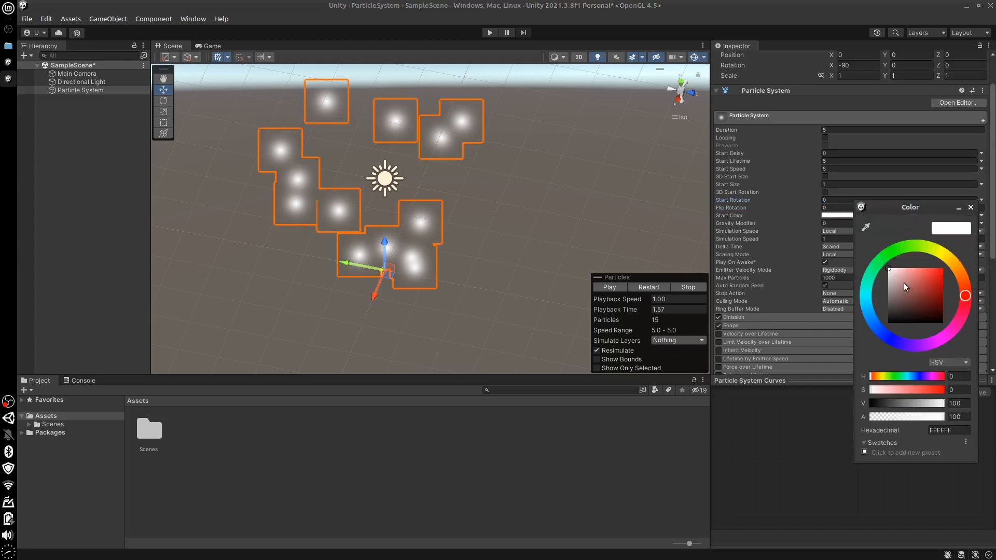
{"action": "left_click_drag", "start_coordinate": [895, 270], "coordinate": [958, 268]}
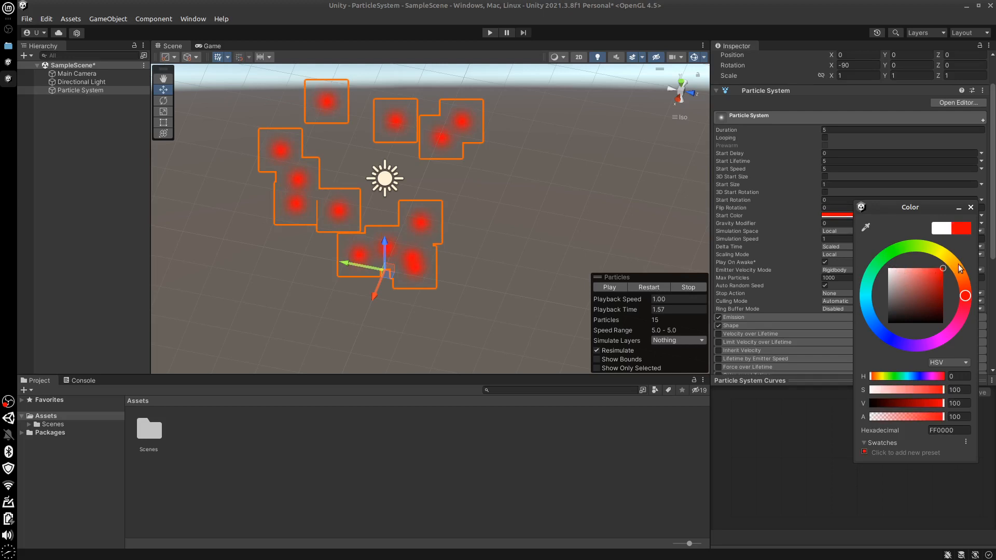
{"action": "left_click", "coordinate": [956, 262]}
{"action": "left_click", "coordinate": [971, 208]}
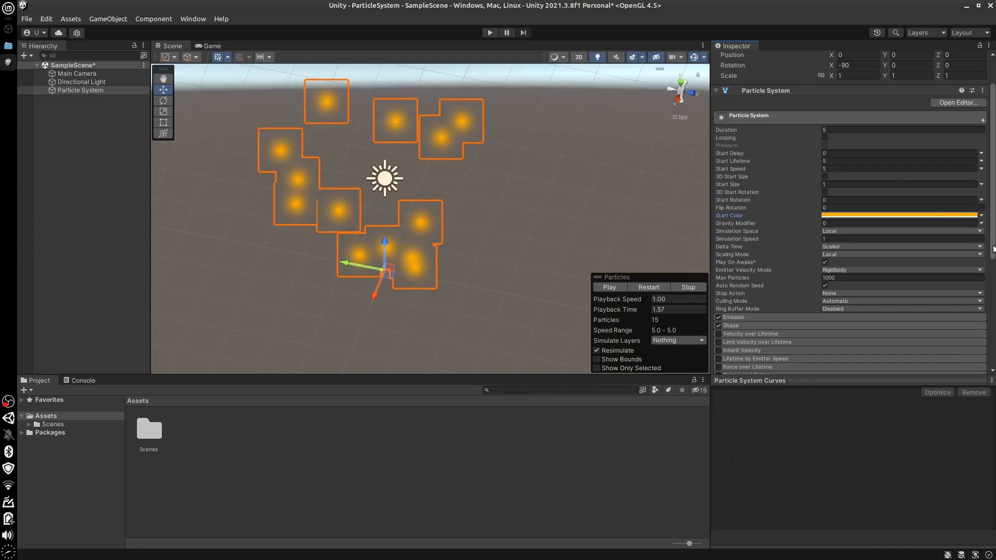
Examine the properties of the Default-ParticleSystem material used by the Renderer module and close them again
{"action": "left_click_drag", "start_coordinate": [993, 249], "coordinate": [994, 399]}
{"action": "left_click", "coordinate": [738, 305]}
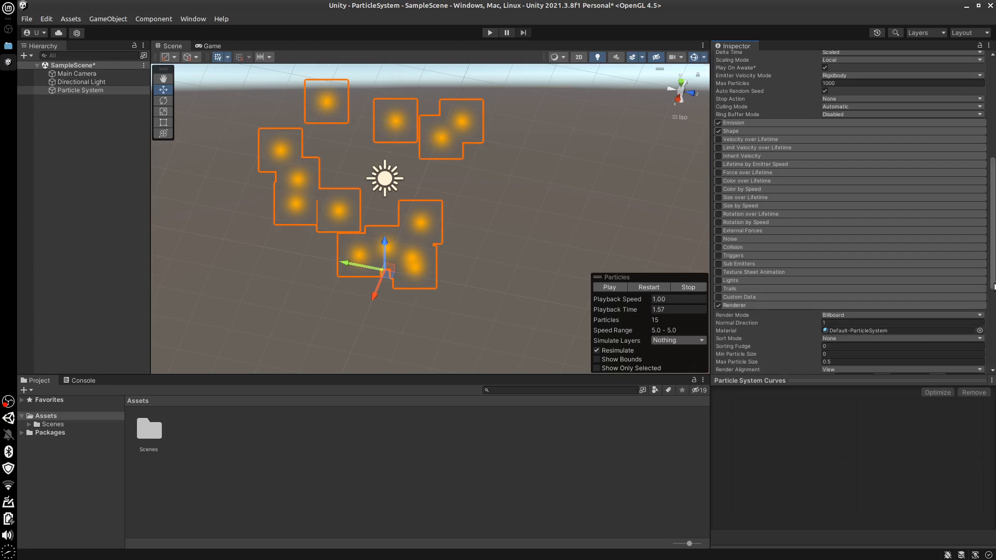
{"action": "scroll", "coordinate": [882, 290], "scroll_direction": "down", "scroll_amount": 3}
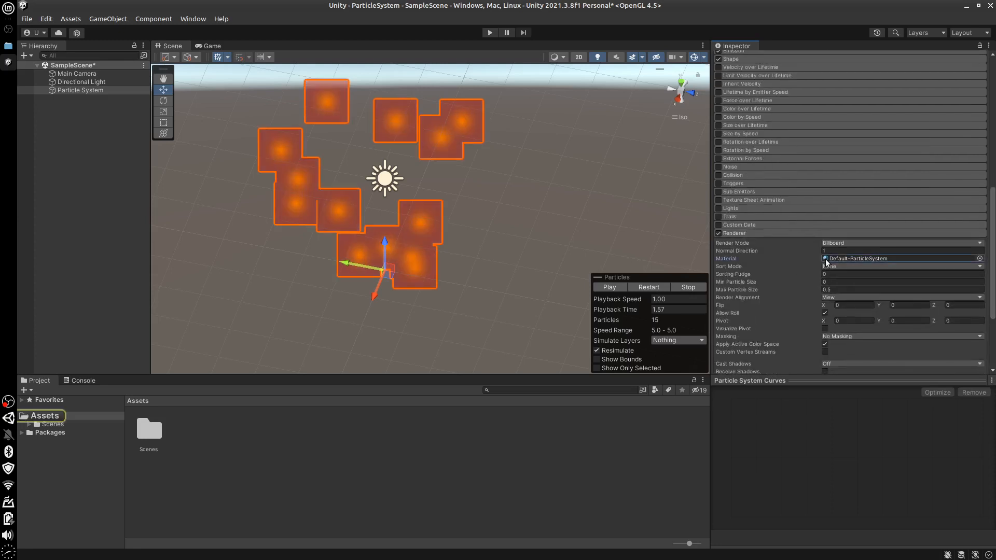
{"action": "right_click", "coordinate": [836, 257]}
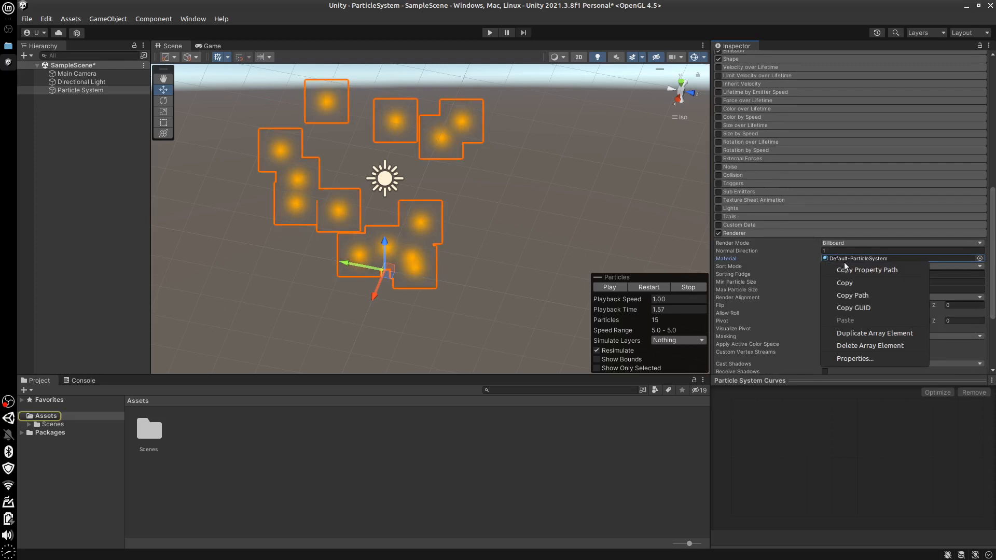
{"action": "left_click", "coordinate": [851, 358]}
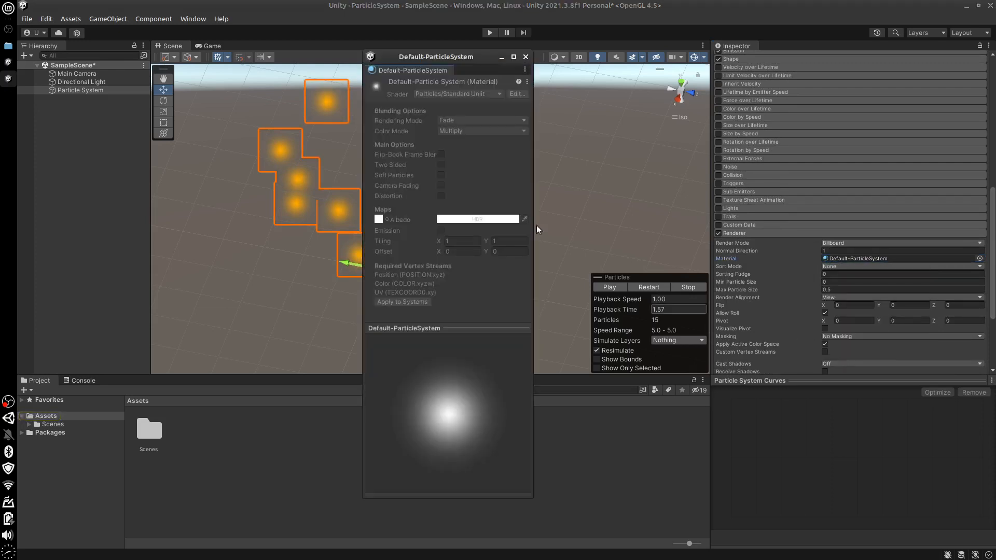
{"action": "left_click_drag", "start_coordinate": [456, 61], "coordinate": [734, 80]}
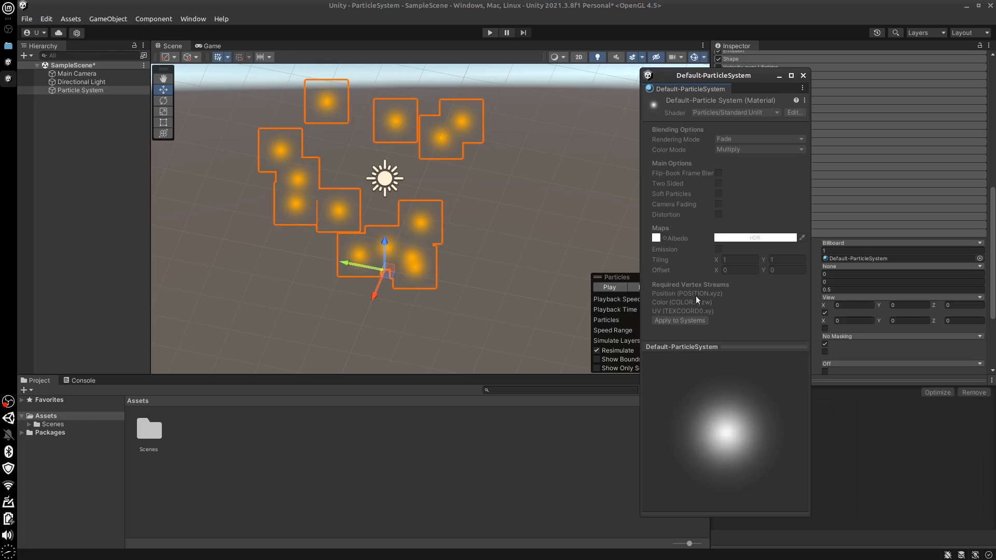
{"action": "left_click", "coordinate": [803, 75]}
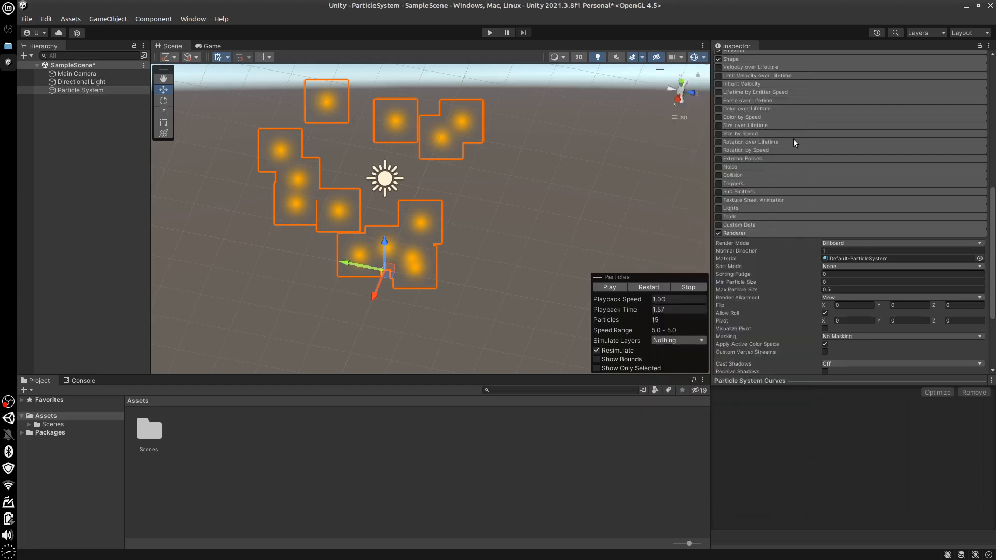
Shift the Start Color's hue slightly from orange toward yellow
{"action": "scroll", "coordinate": [830, 260], "scroll_direction": "up", "scroll_amount": 12}
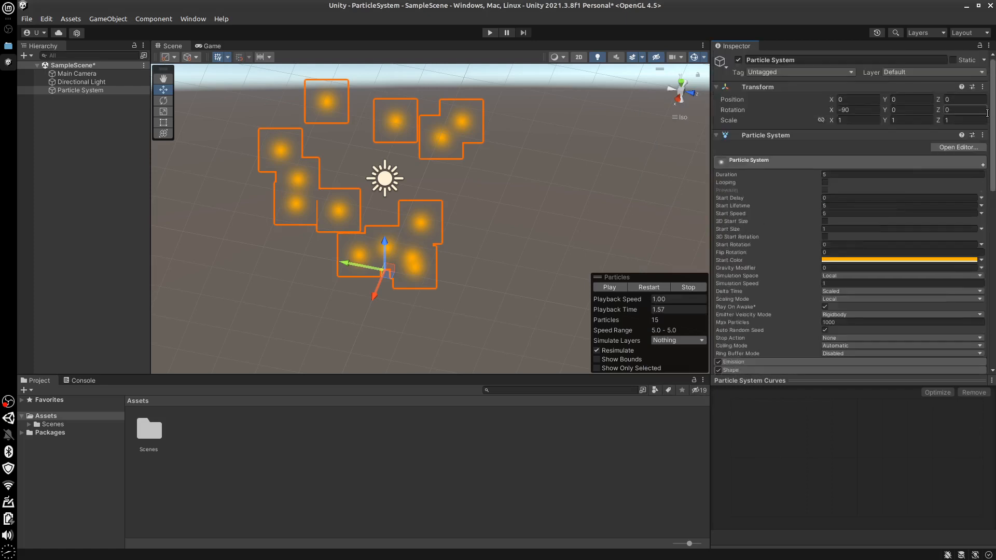
{"action": "left_click", "coordinate": [830, 259]}
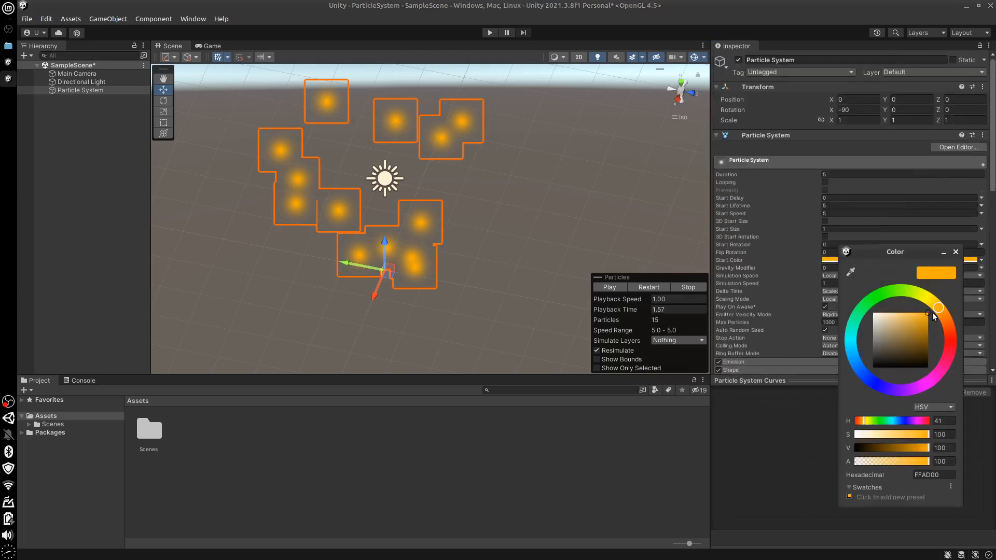
{"action": "left_click_drag", "start_coordinate": [934, 308], "coordinate": [937, 305]}
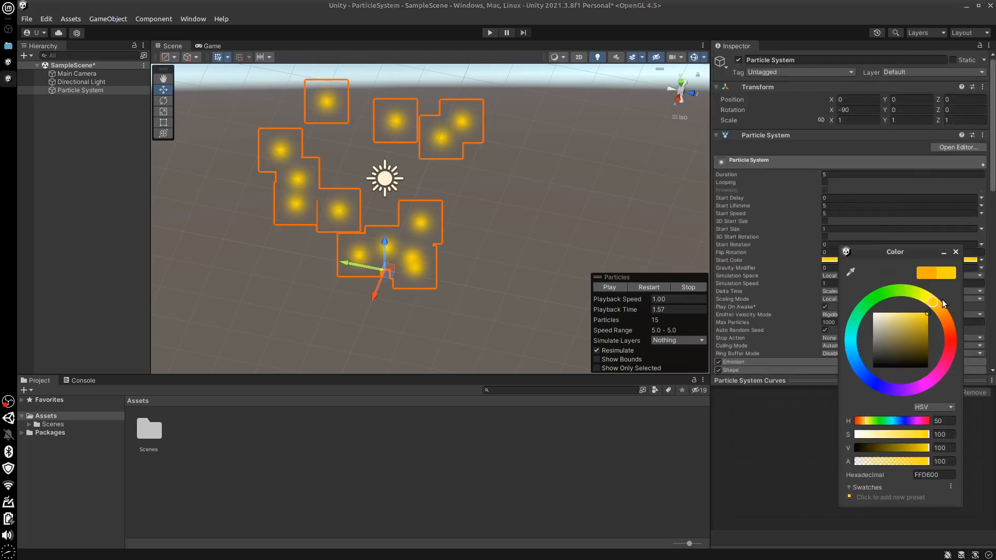
{"action": "left_click", "coordinate": [565, 455]}
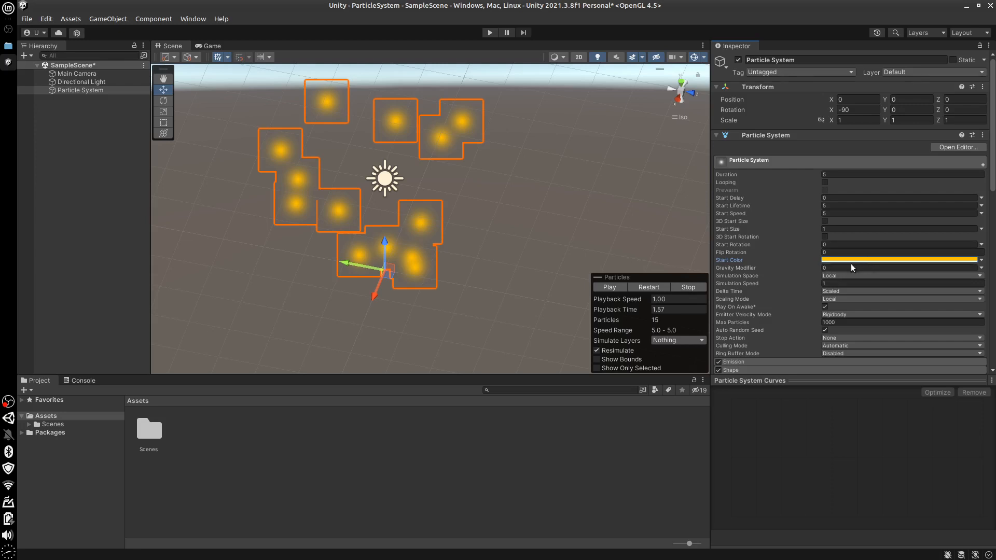
Switch the Start Color mode to Gradient and inspect the end and start color keys of its gradient
{"action": "left_click", "coordinate": [981, 260]}
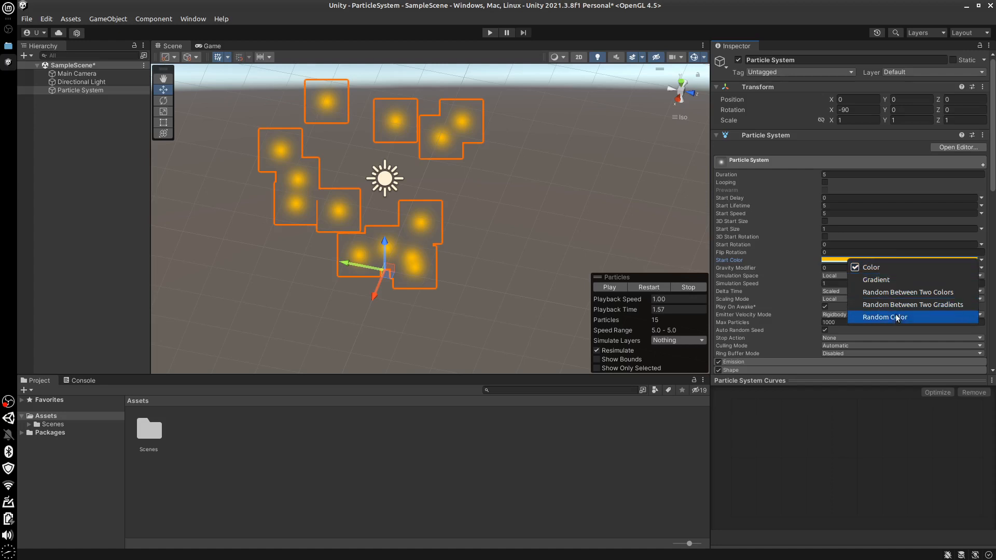
{"action": "left_click", "coordinate": [874, 279]}
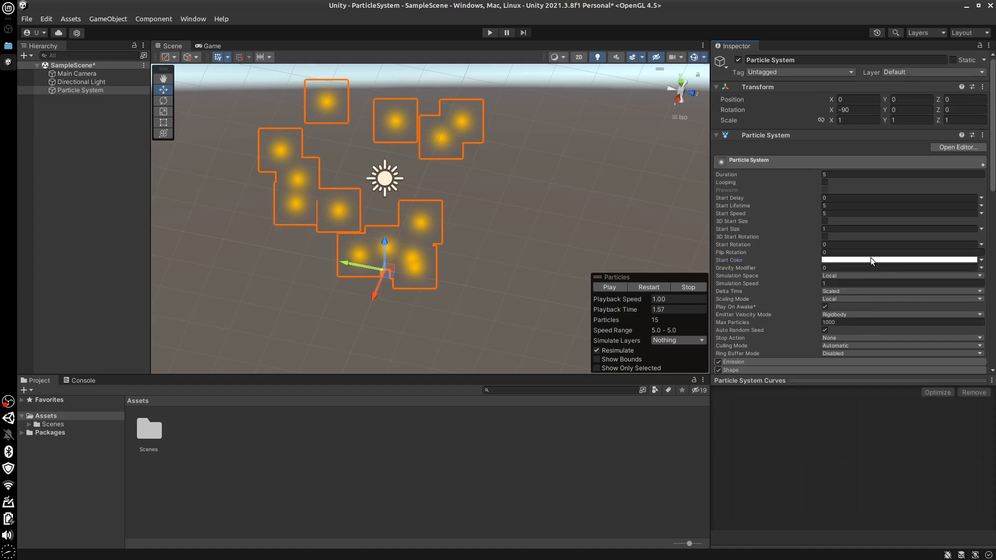
{"action": "left_click", "coordinate": [907, 259]}
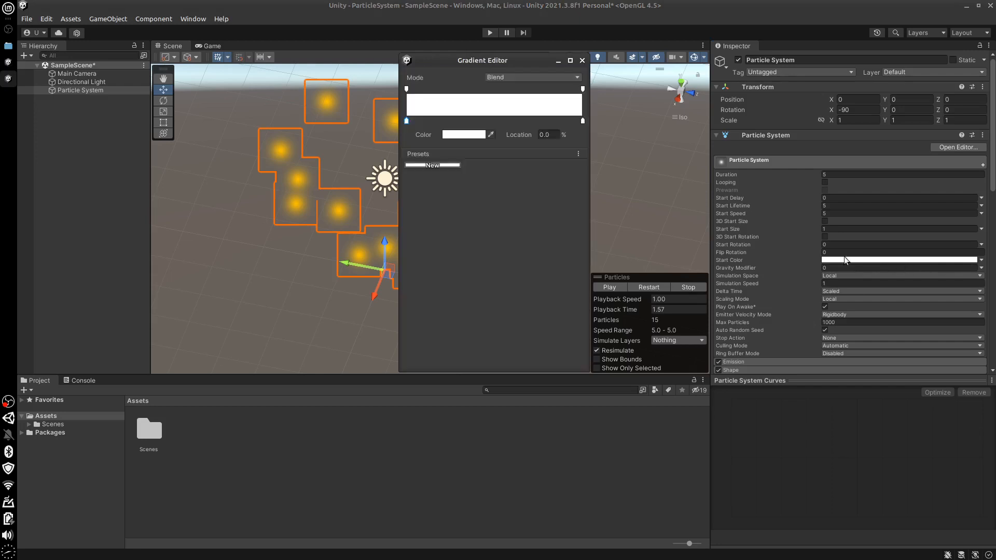
{"action": "left_click_drag", "start_coordinate": [515, 60], "coordinate": [751, 145]}
{"action": "left_click", "coordinate": [817, 207]}
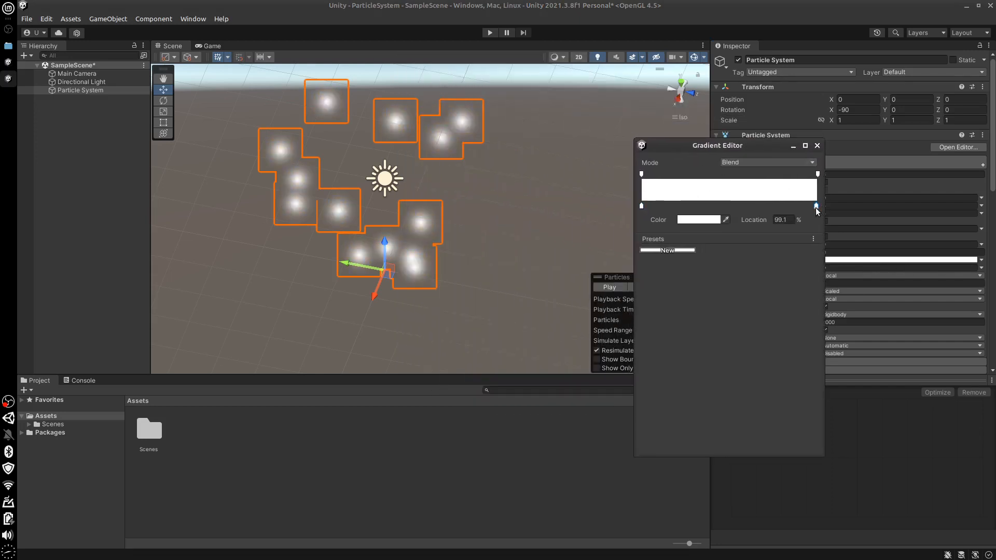
{"action": "left_click", "coordinate": [642, 206]}
{"action": "left_click_drag", "start_coordinate": [637, 207], "coordinate": [639, 207]}
{"action": "key", "text": "Escape"}
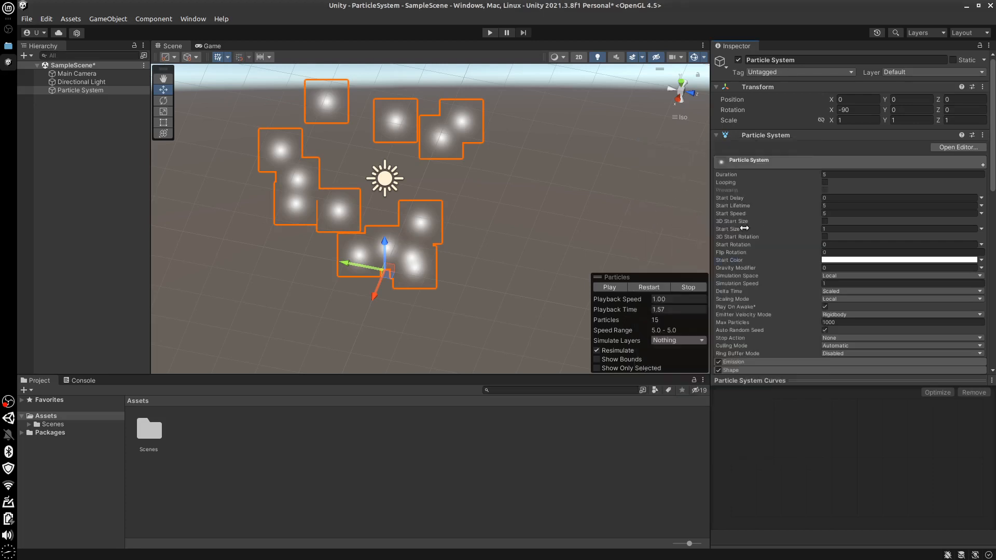
Set the color key at the end of the Start Color gradient to red (FF0000)
{"action": "left_click", "coordinate": [864, 260]}
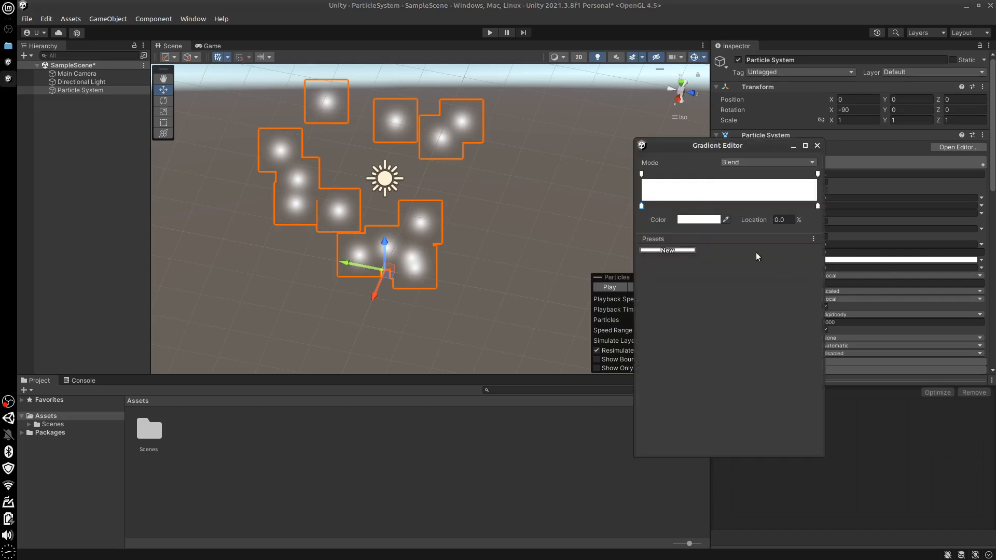
{"action": "left_click", "coordinate": [817, 207]}
{"action": "left_click", "coordinate": [708, 220]}
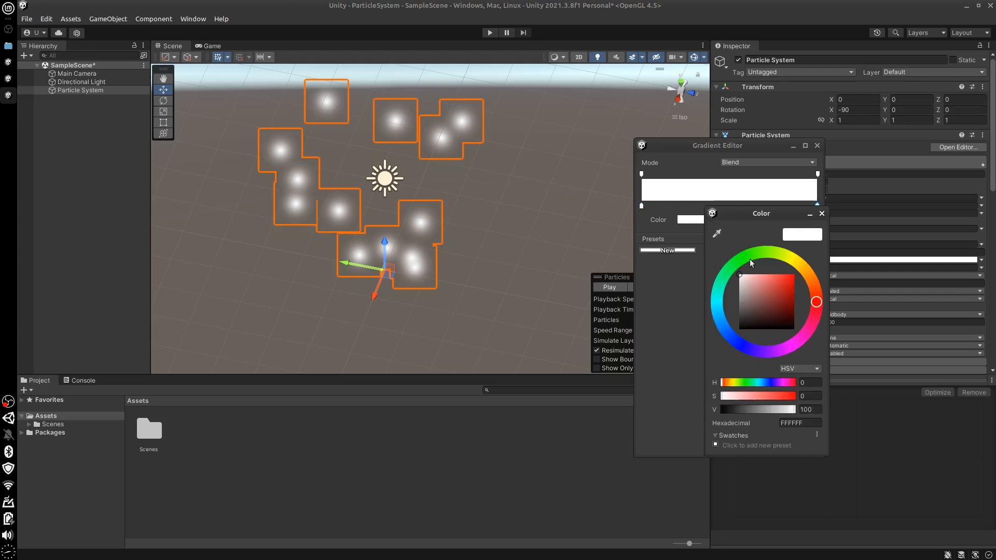
{"action": "left_click_drag", "start_coordinate": [765, 280], "coordinate": [802, 275]}
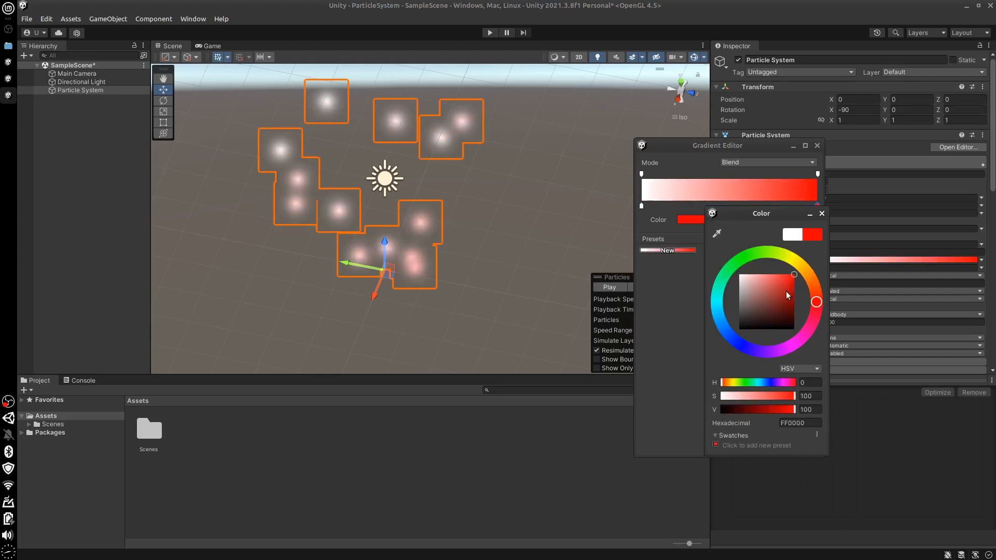
Close the gradient's color picker and editor, and play the particle preview with the white-to-red Start Color gradient before stopping it
{"action": "left_click", "coordinate": [658, 374]}
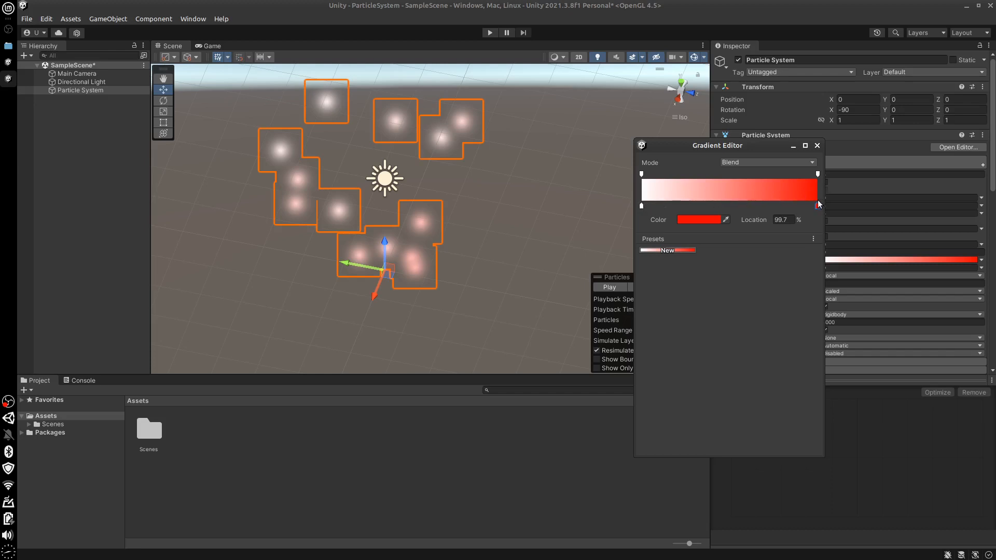
{"action": "left_click", "coordinate": [606, 287]}
{"action": "left_click", "coordinate": [606, 288]}
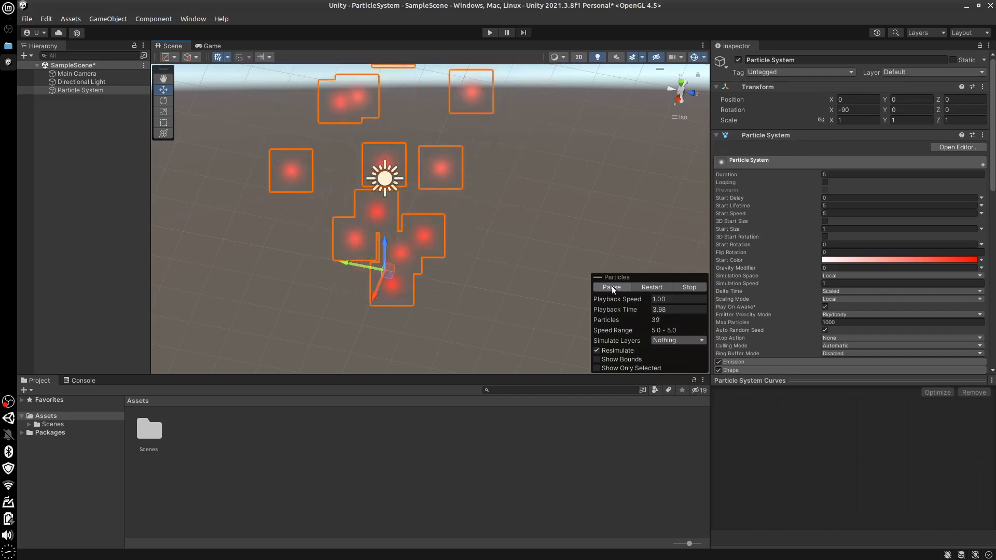
{"action": "left_click", "coordinate": [690, 288]}
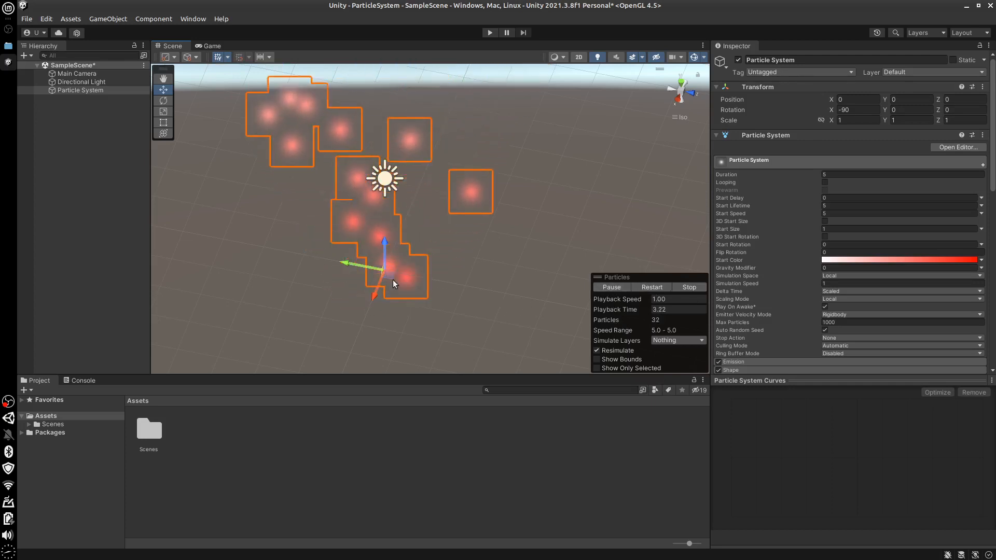
{"action": "left_click", "coordinate": [687, 288]}
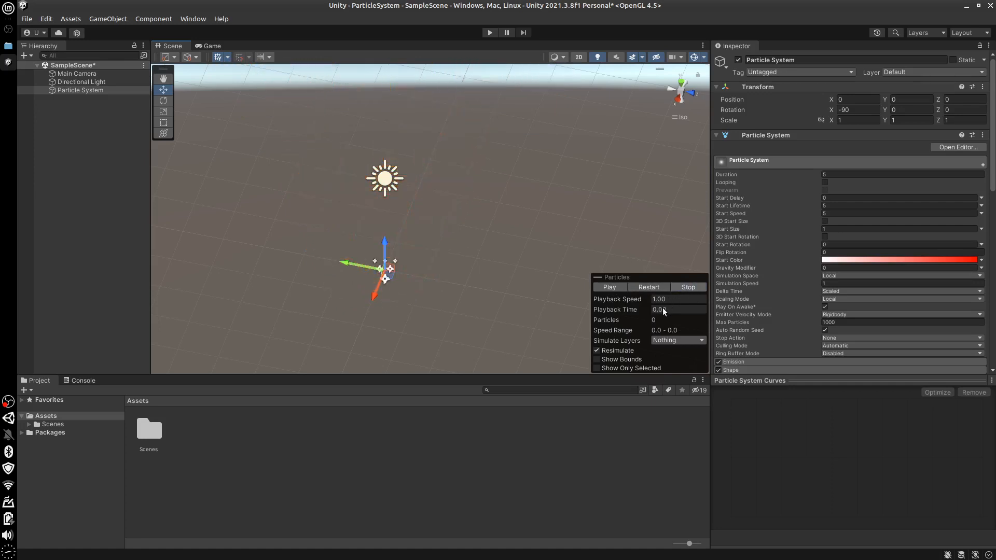
Add two intermediate color keys to the Start Color gradient, at about 22% and about 67%
{"action": "left_click_drag", "start_coordinate": [992, 201], "coordinate": [989, 245]}
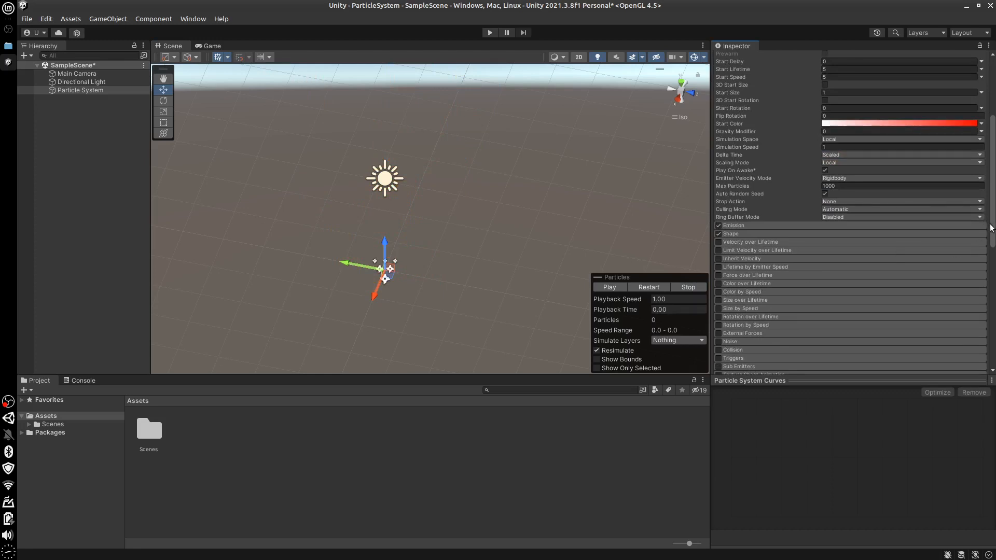
{"action": "left_click_drag", "start_coordinate": [993, 227], "coordinate": [992, 155]}
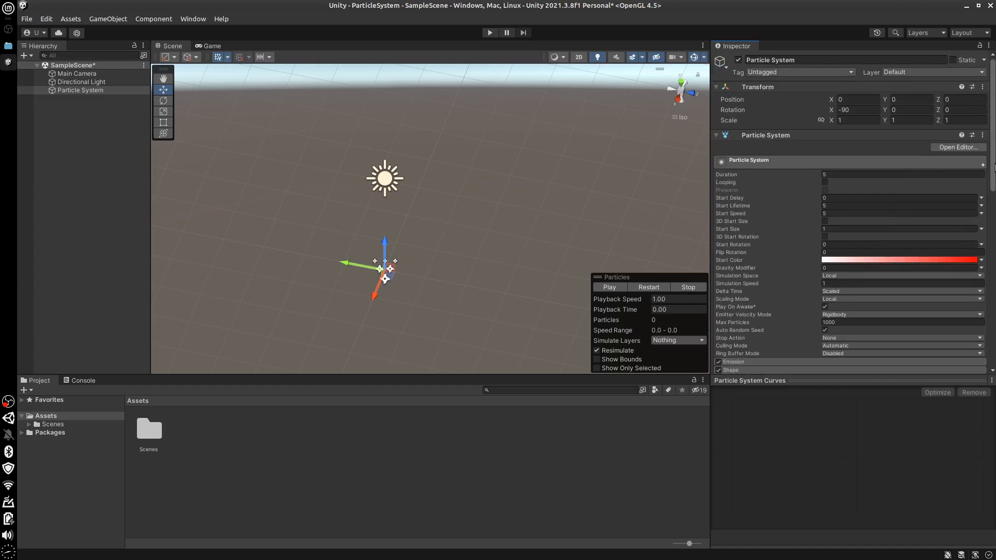
{"action": "scroll", "coordinate": [899, 223], "scroll_direction": "down", "scroll_amount": 3}
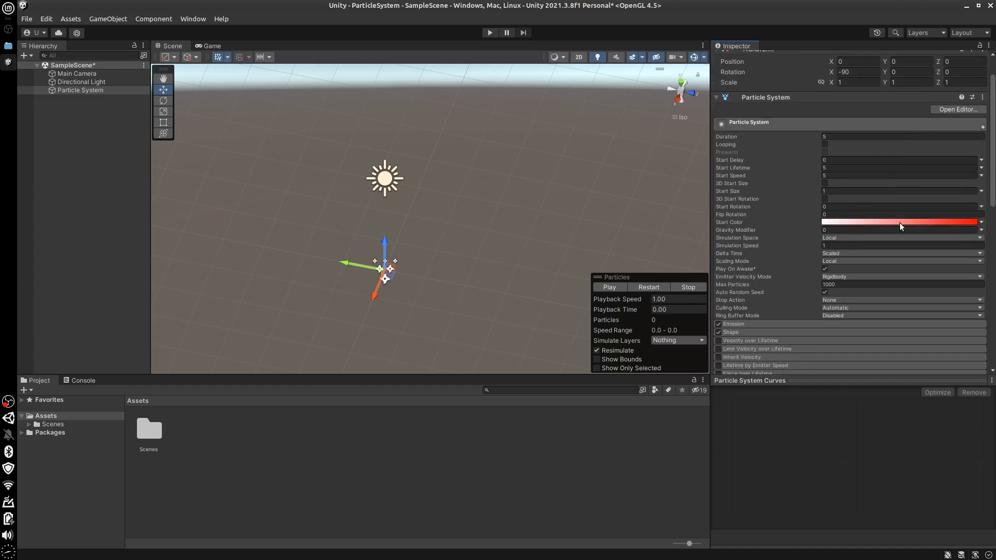
{"action": "left_click", "coordinate": [900, 223]}
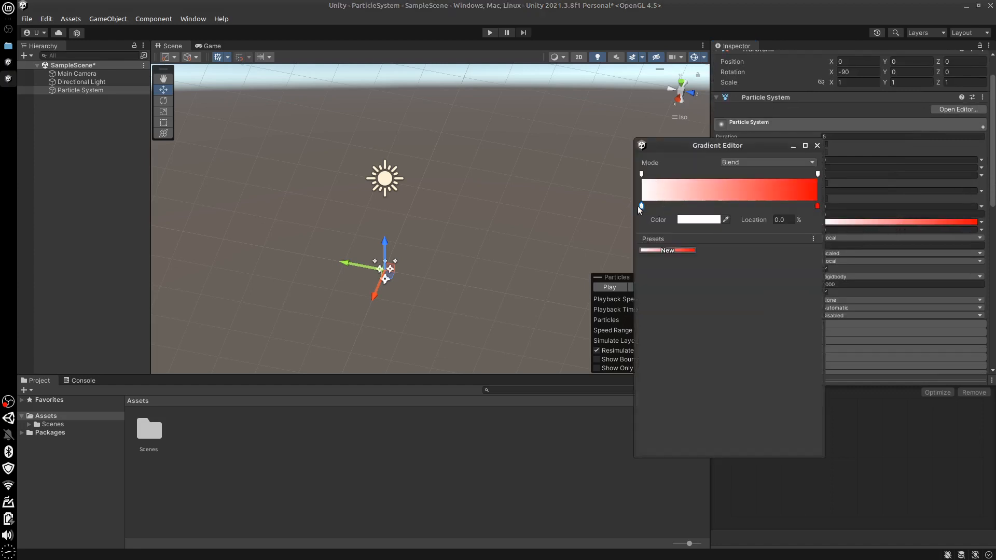
{"action": "left_click", "coordinate": [710, 206]}
{"action": "left_click_drag", "start_coordinate": [709, 206], "coordinate": [680, 206]}
{"action": "left_click", "coordinate": [759, 206]}
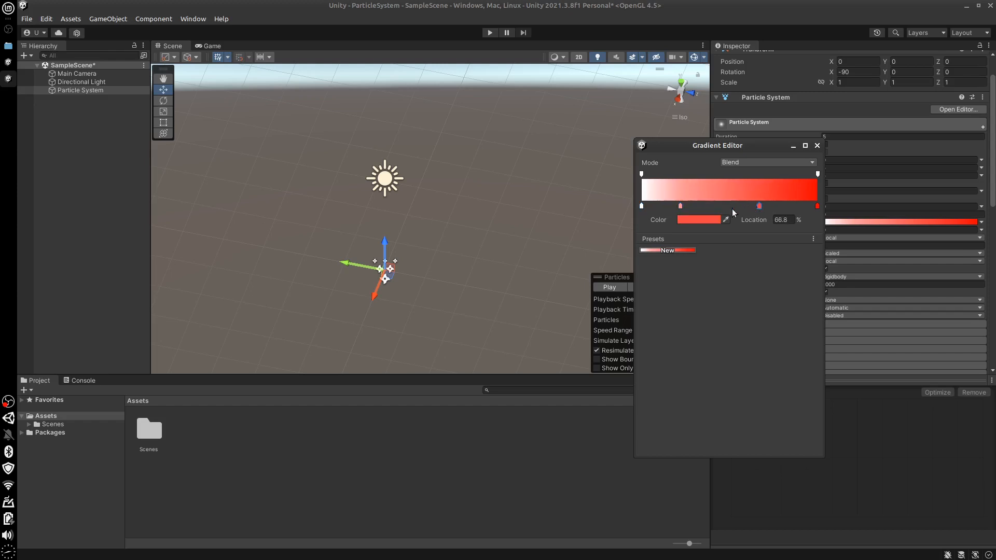
Set the Start Color gradient's key at about 22% to a light green
{"action": "left_click", "coordinate": [680, 206]}
{"action": "left_click", "coordinate": [692, 220]}
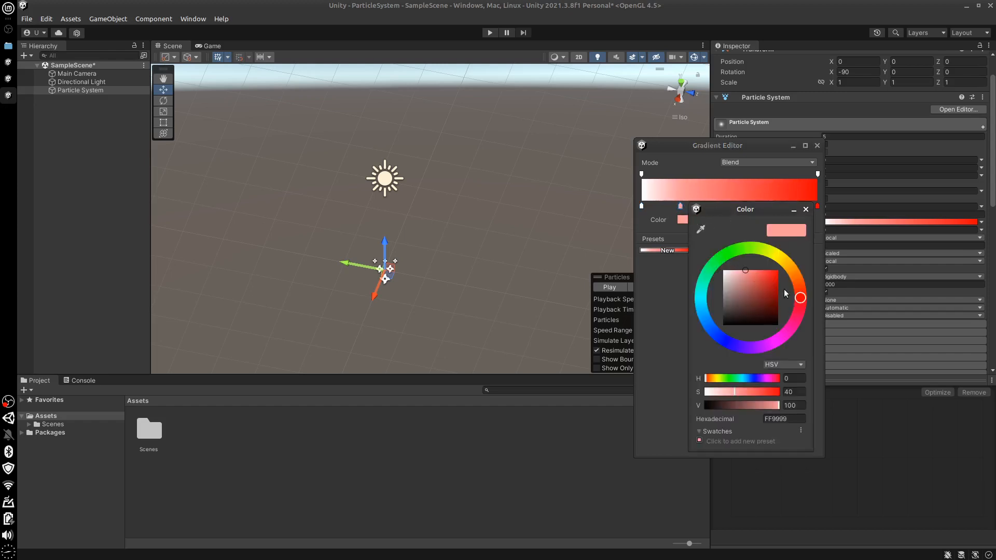
{"action": "left_click", "coordinate": [748, 246]}
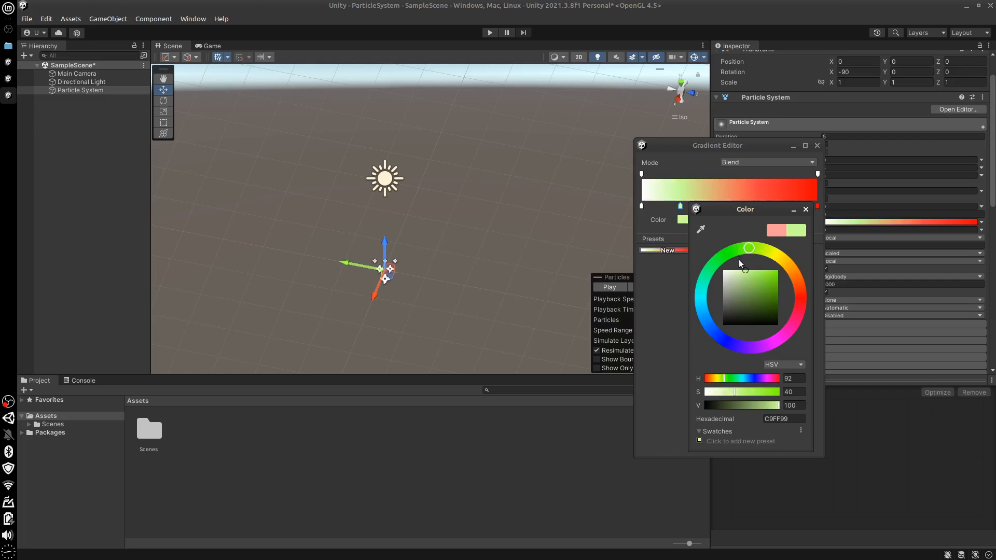
{"action": "left_click", "coordinate": [649, 348]}
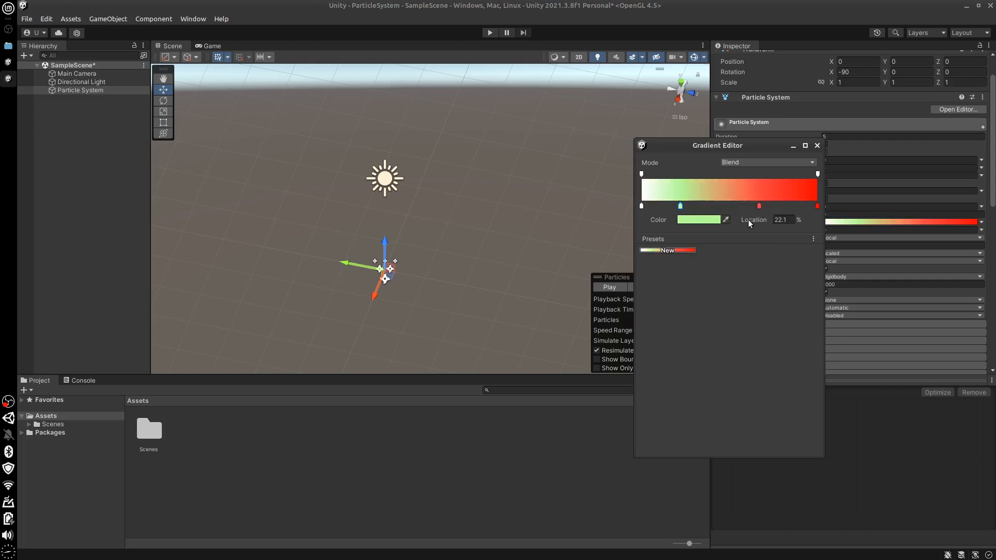
Set the Start Color gradient's key at about 67% to orange (FFC140) and preview the particles
{"action": "left_click", "coordinate": [760, 207]}
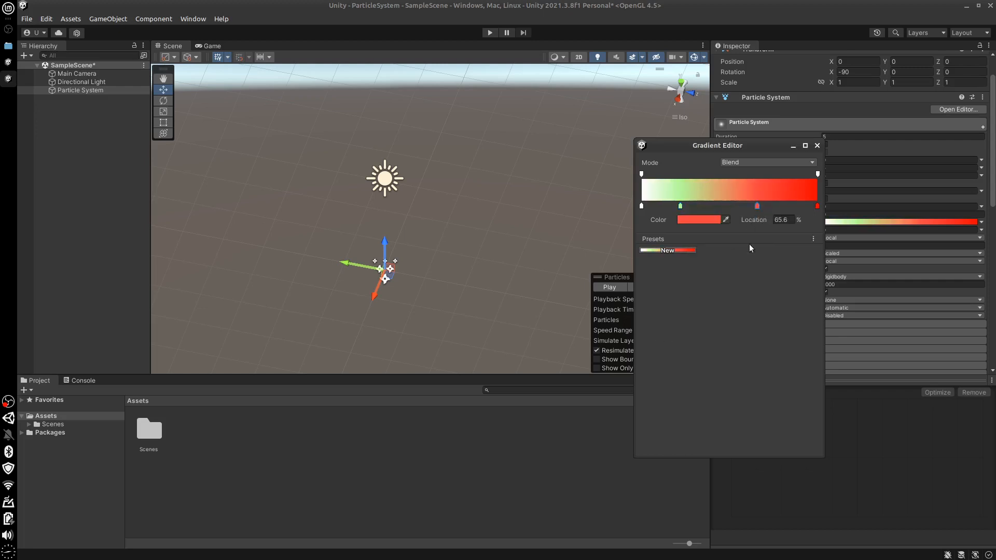
{"action": "left_click", "coordinate": [700, 220]}
{"action": "left_click", "coordinate": [798, 270]}
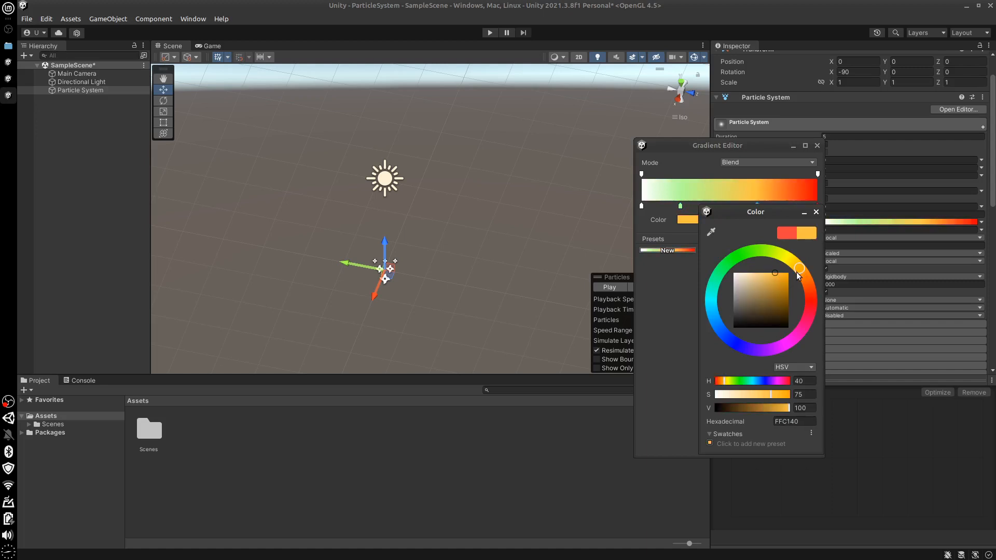
{"action": "left_click", "coordinate": [617, 415]}
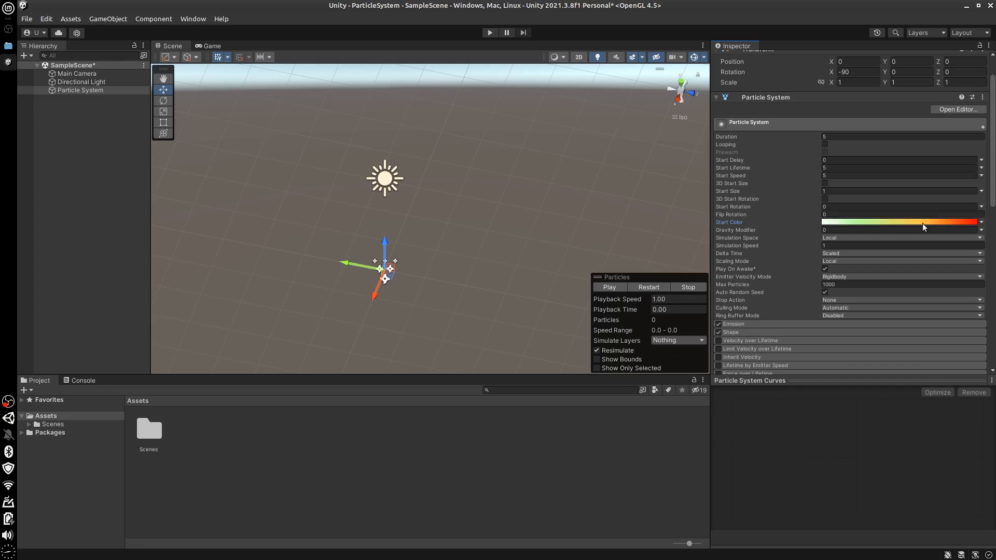
{"action": "left_click", "coordinate": [609, 287]}
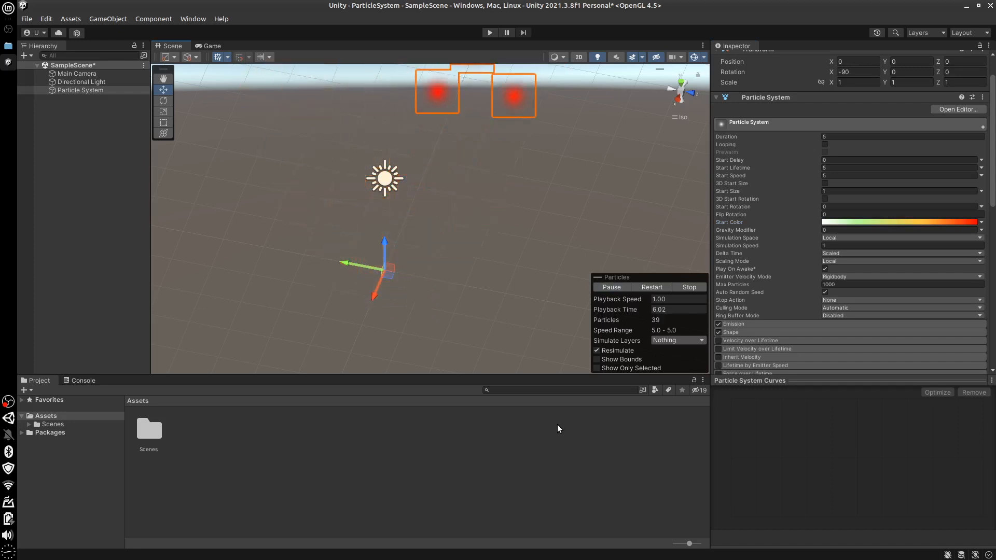
{"action": "left_click", "coordinate": [694, 286]}
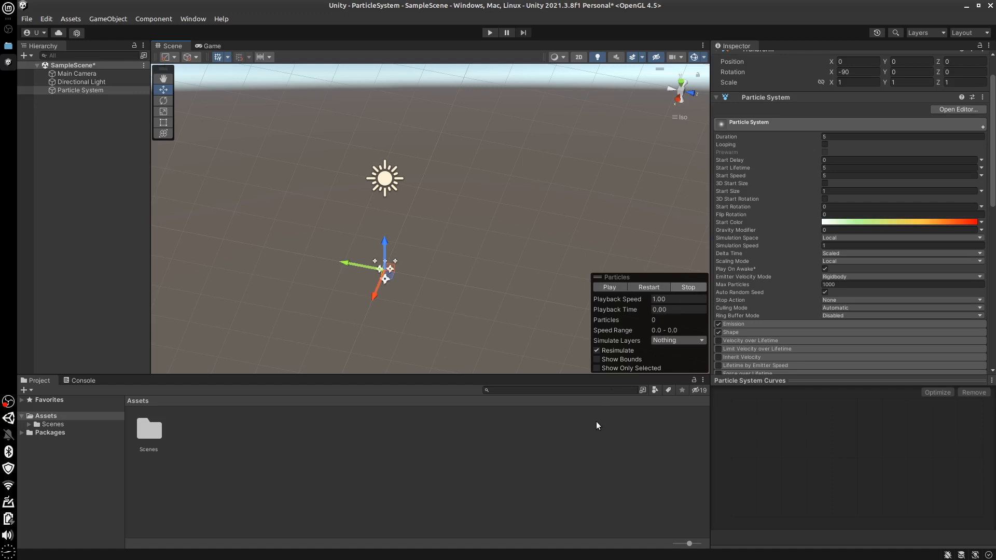
Turn off the Fog, Flares and Post Processing effects and the scene lighting in the Scene view
{"action": "left_click", "coordinate": [642, 58]}
{"action": "left_click", "coordinate": [644, 76]}
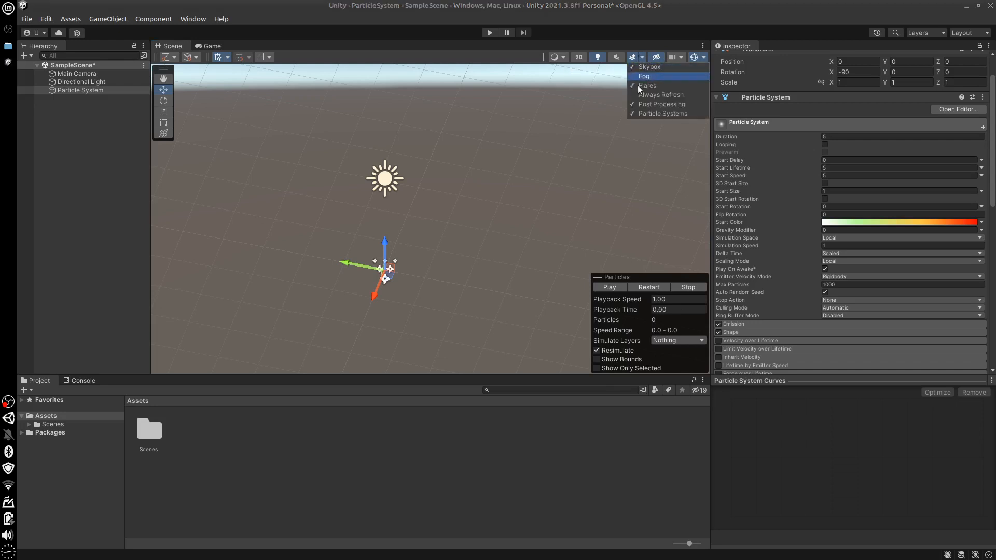
{"action": "left_click", "coordinate": [633, 86]}
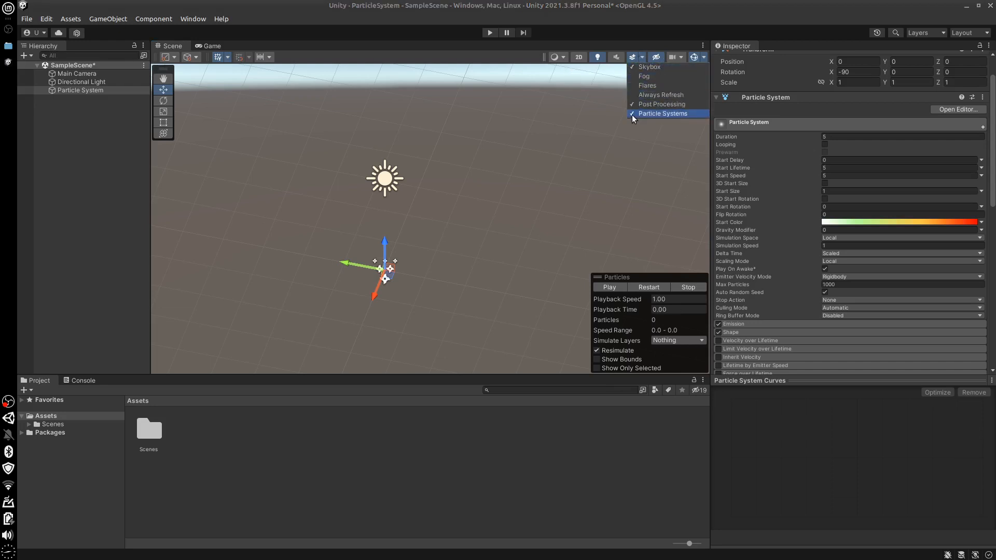
{"action": "left_click", "coordinate": [634, 104]}
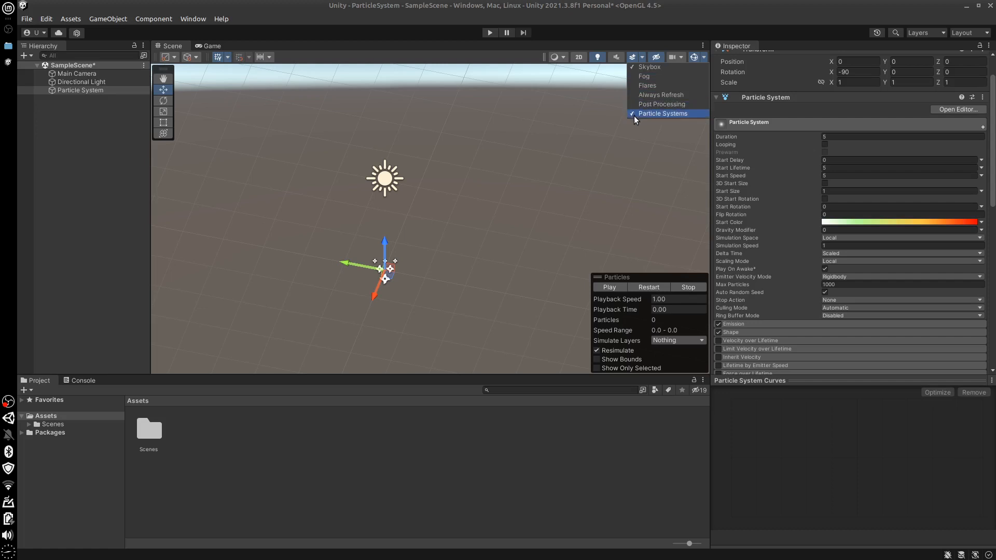
{"action": "left_click", "coordinate": [599, 58]}
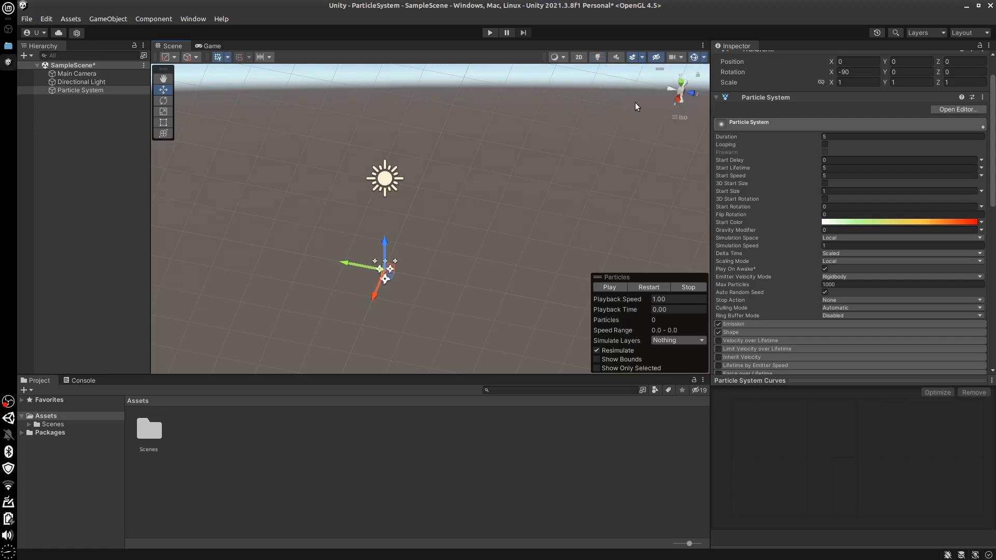
Play, pause, resume and replay the particle preview to examine the gradient's colors over the emission, and stop it
{"action": "left_click", "coordinate": [609, 287]}
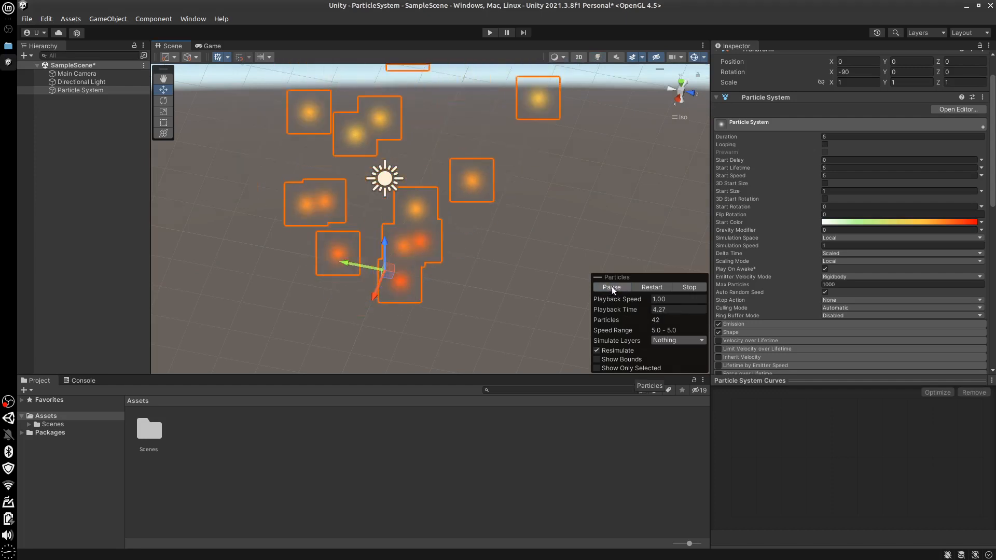
{"action": "left_click", "coordinate": [611, 289]}
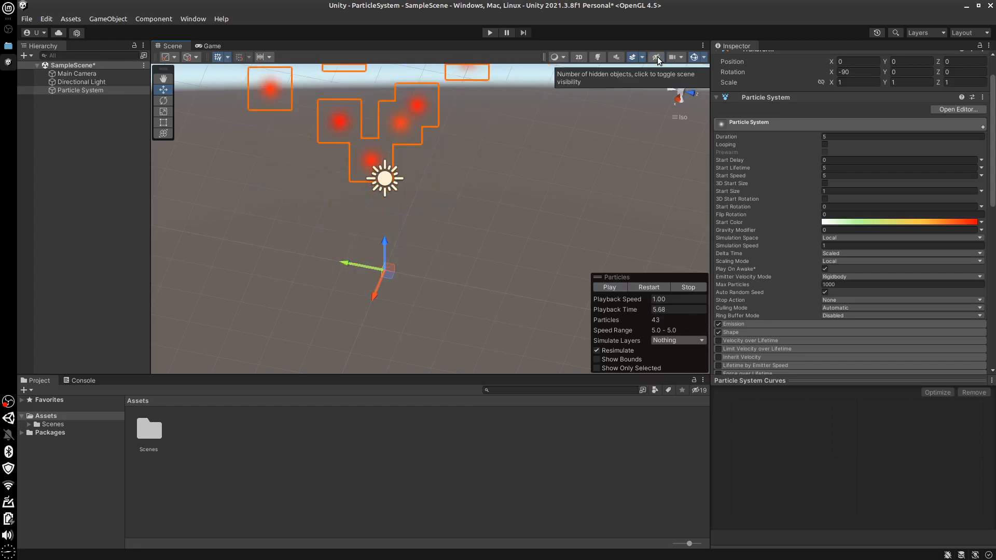
{"action": "left_click", "coordinate": [619, 286]}
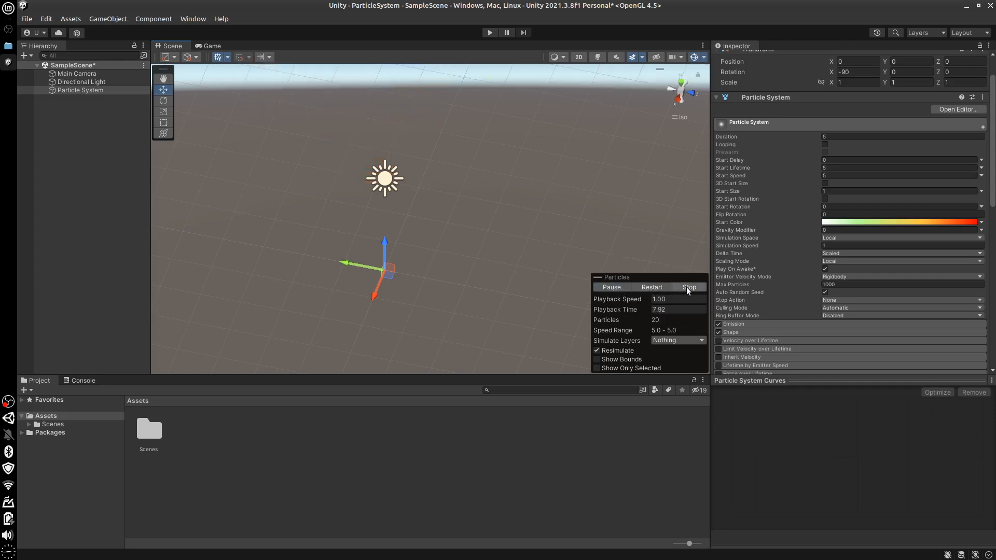
{"action": "left_click", "coordinate": [688, 288]}
{"action": "left_click", "coordinate": [613, 289]}
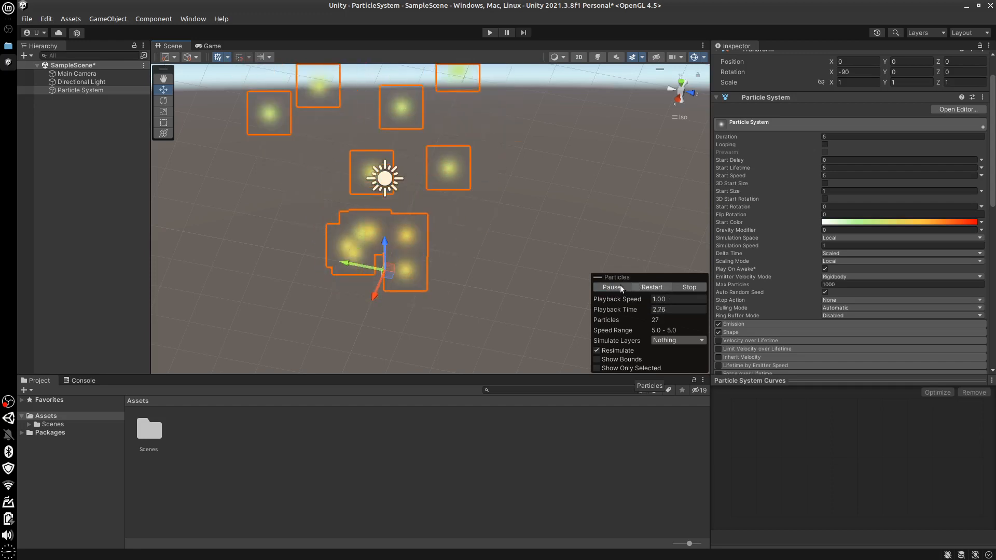
{"action": "left_click", "coordinate": [689, 287]}
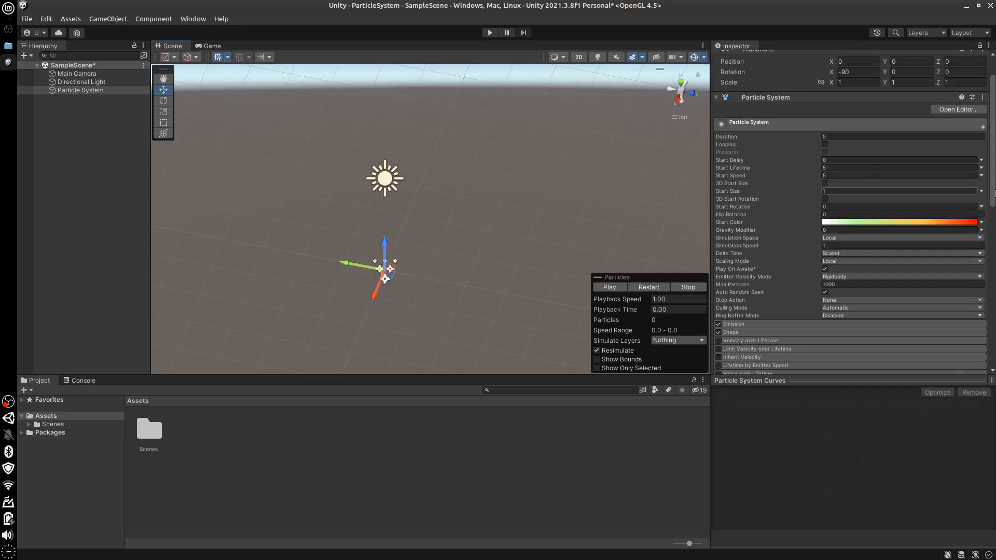
Look over the Scene view's gizmo options and toggle gizmo visibility off and on again
{"action": "scroll", "coordinate": [994, 193], "scroll_direction": "down", "scroll_amount": 2}
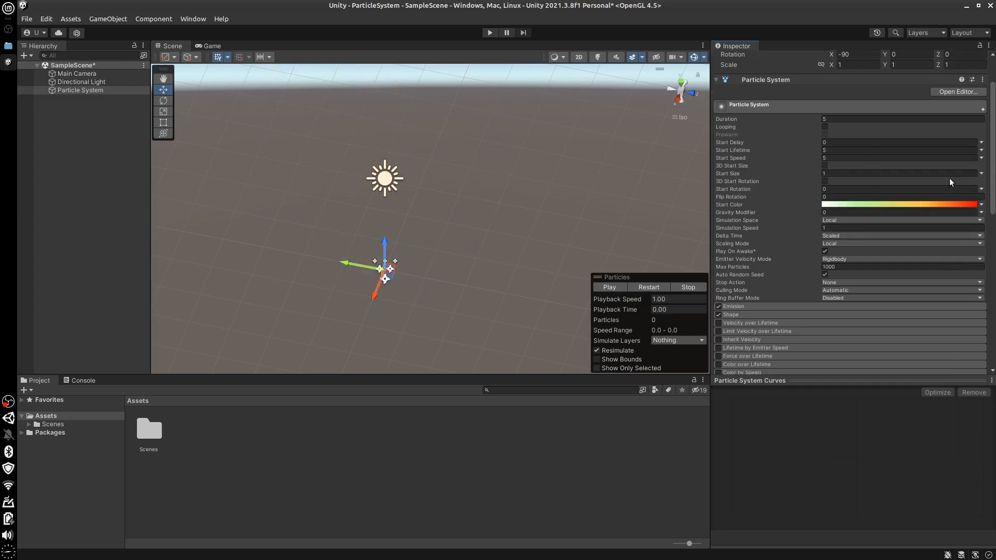
{"action": "left_click", "coordinate": [704, 57]}
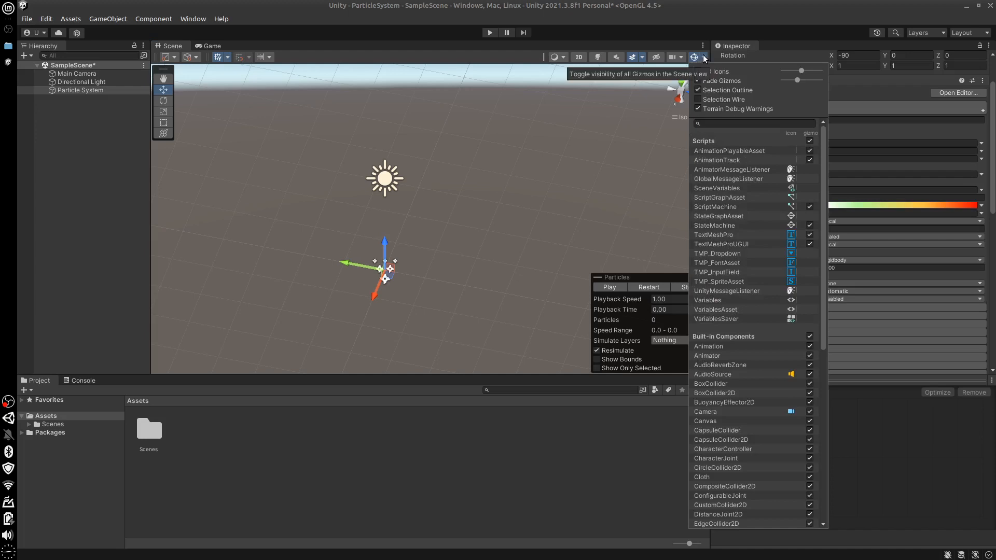
{"action": "left_click", "coordinate": [704, 57]}
{"action": "left_click", "coordinate": [695, 57]}
{"action": "left_click", "coordinate": [695, 57]}
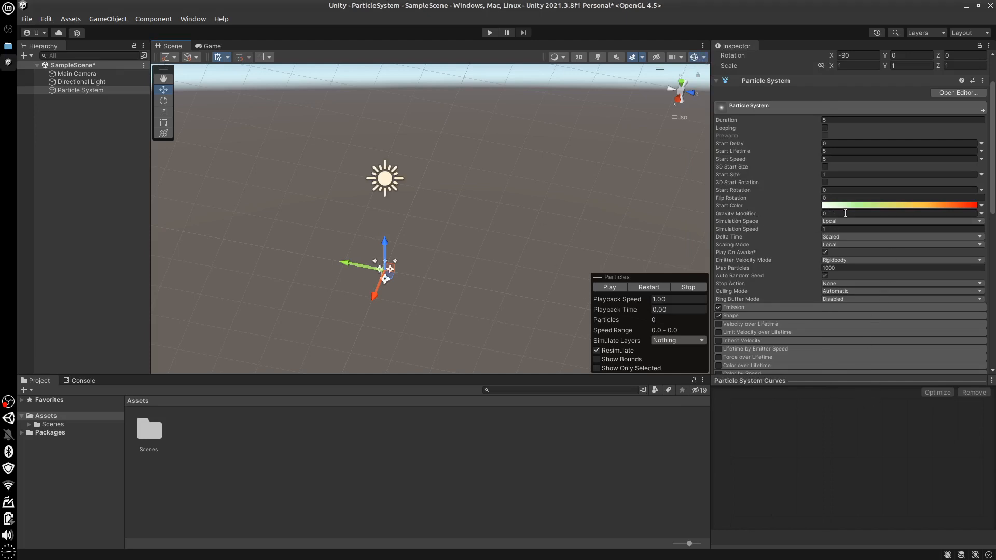
Switch the Start Color mode to Random Between Two Colors and preview the particles
{"action": "left_click", "coordinate": [980, 206]}
{"action": "left_click", "coordinate": [910, 241]}
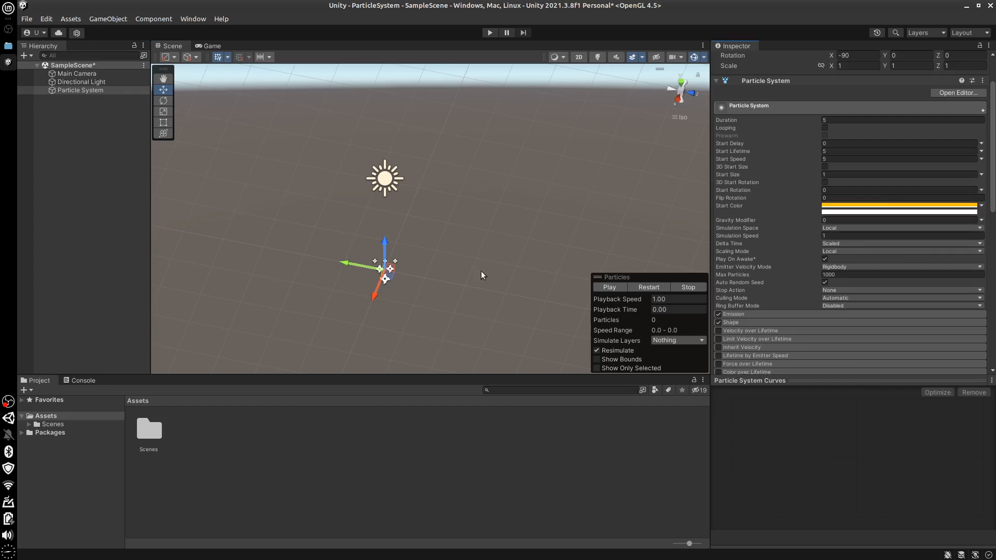
{"action": "left_click", "coordinate": [609, 287]}
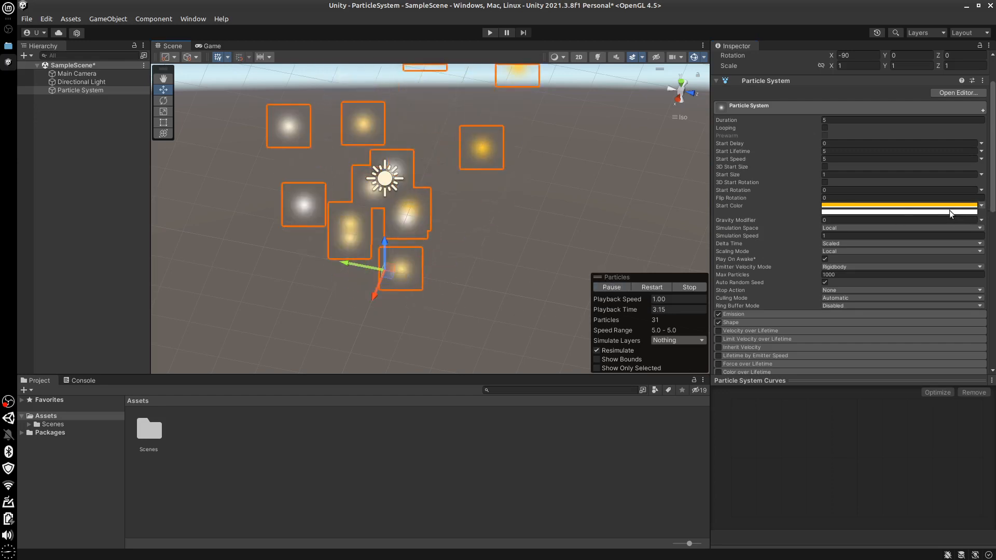
{"action": "left_click", "coordinate": [685, 287]}
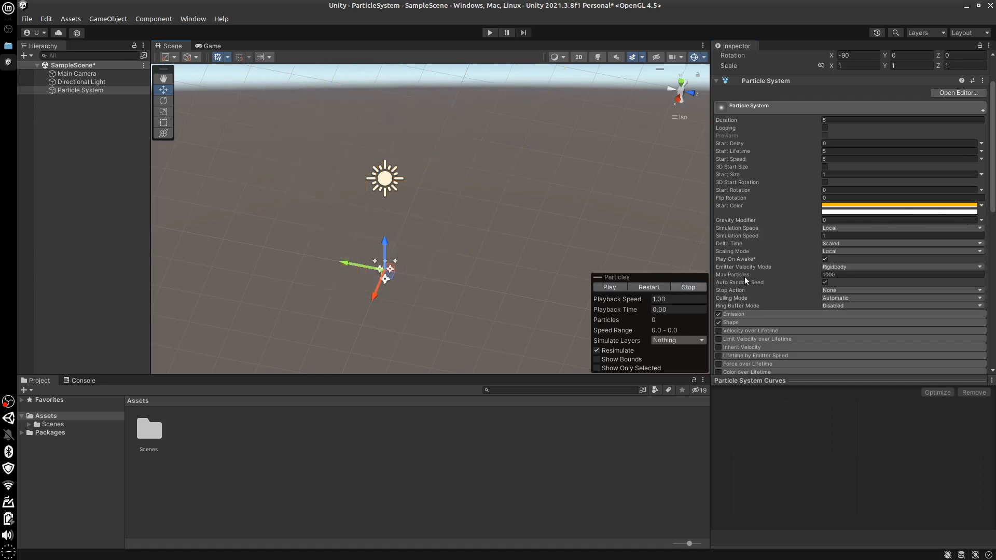
Switch the Start Color mode to Random Between Two Gradients, play the particle preview and stop it
{"action": "left_click", "coordinate": [982, 207]}
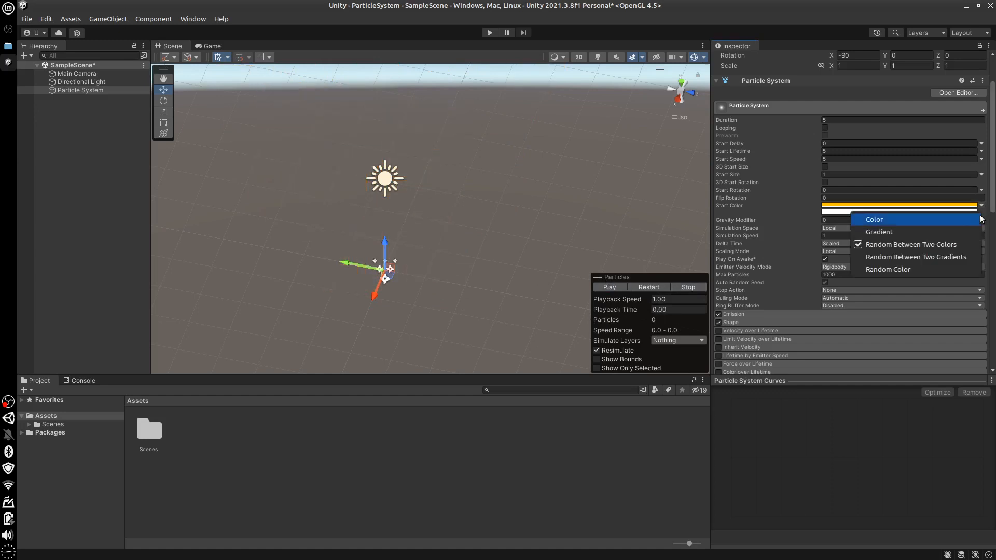
{"action": "left_click", "coordinate": [934, 259]}
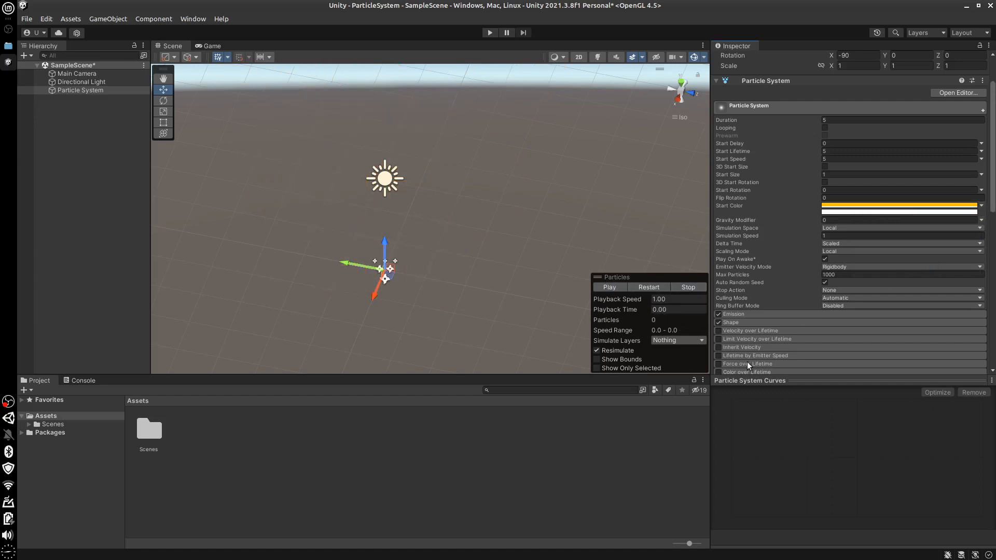
{"action": "left_click", "coordinate": [611, 288]}
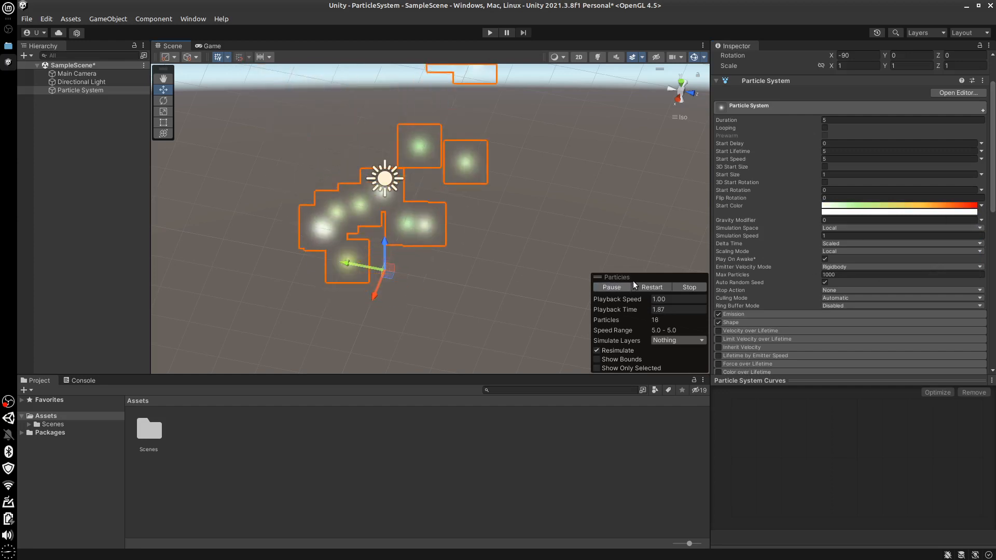
{"action": "left_click", "coordinate": [688, 287]}
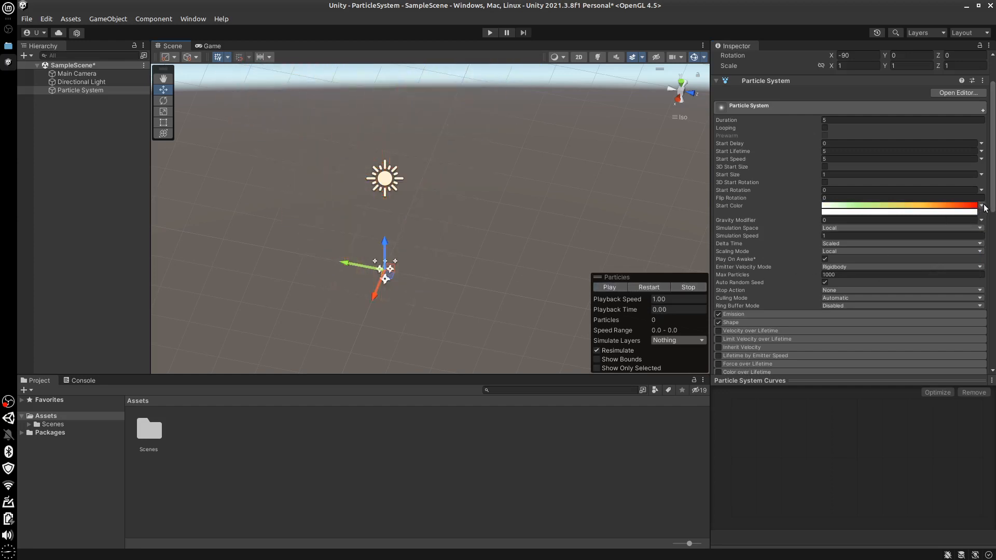
Switch the Start Color mode to Random Color, play the particle preview and stop it
{"action": "left_click", "coordinate": [982, 206]}
{"action": "left_click", "coordinate": [926, 268]}
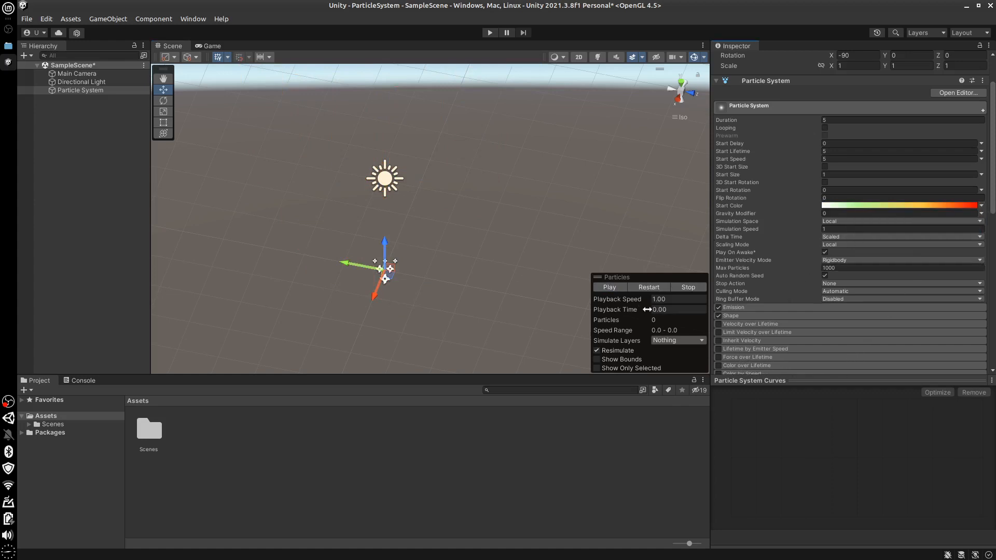
{"action": "left_click", "coordinate": [609, 287]}
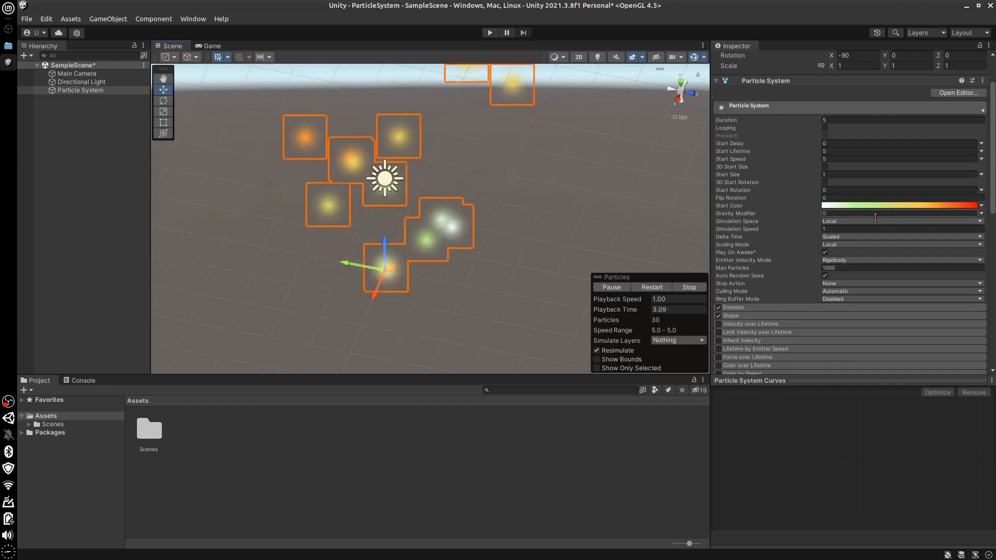
{"action": "left_click", "coordinate": [693, 287]}
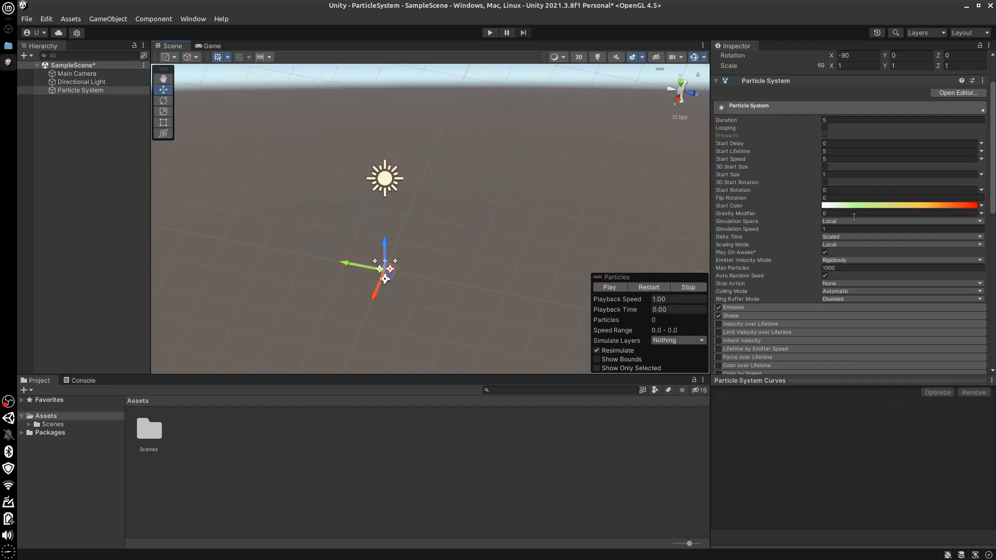
Switch the Start Color mode back to a single Color
{"action": "left_click", "coordinate": [982, 209]}
{"action": "left_click", "coordinate": [885, 222]}
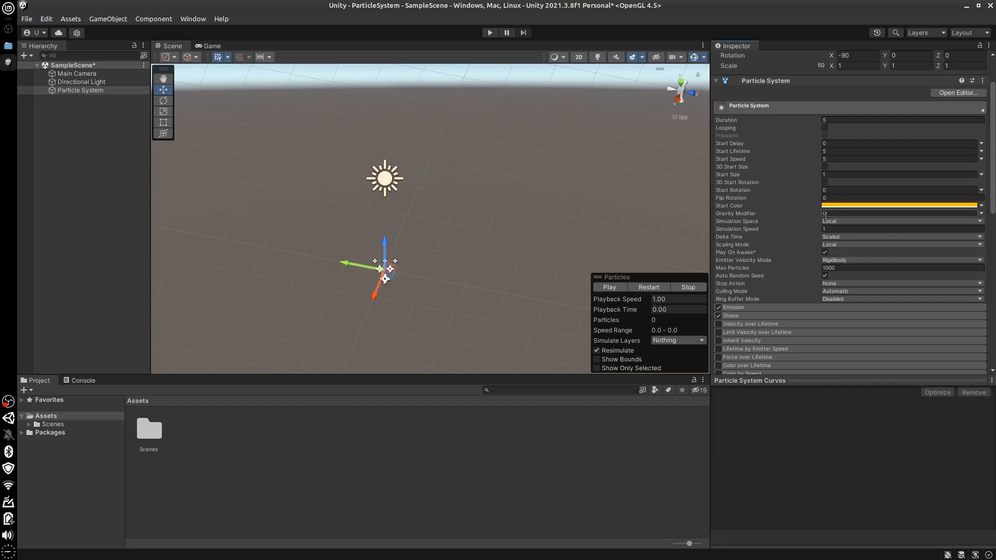
Orbit, pan and zoom the Scene view to frame the Particle System from a distance
{"action": "middle_click_drag", "start_coordinate": [506, 306], "coordinate": [518, 295]}
{"action": "left_click_drag", "start_coordinate": [508, 306], "coordinate": [485, 187], "text": "alt"}
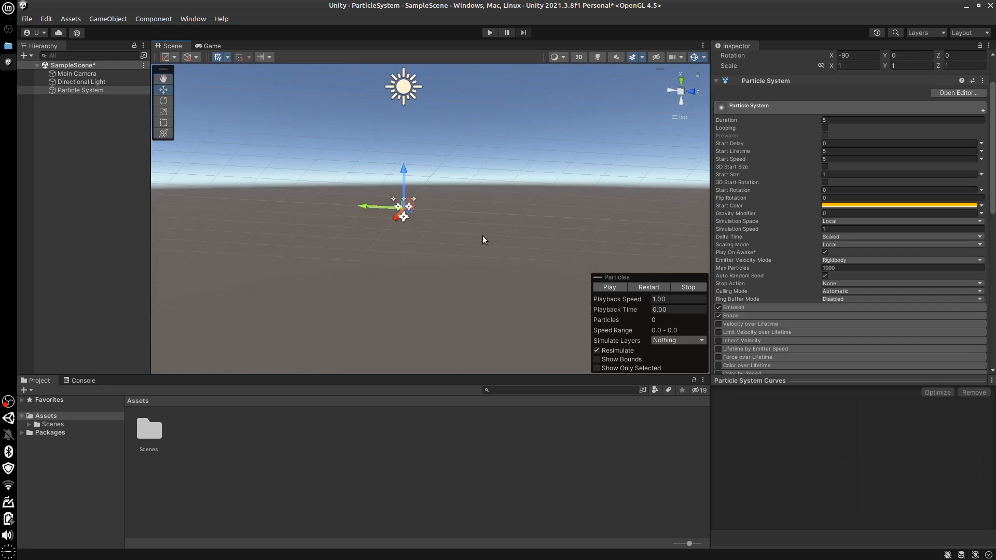
{"action": "left_click_drag", "start_coordinate": [485, 237], "coordinate": [485, 259], "text": "alt"}
{"action": "scroll", "coordinate": [498, 259], "scroll_direction": "down", "scroll_amount": 12}
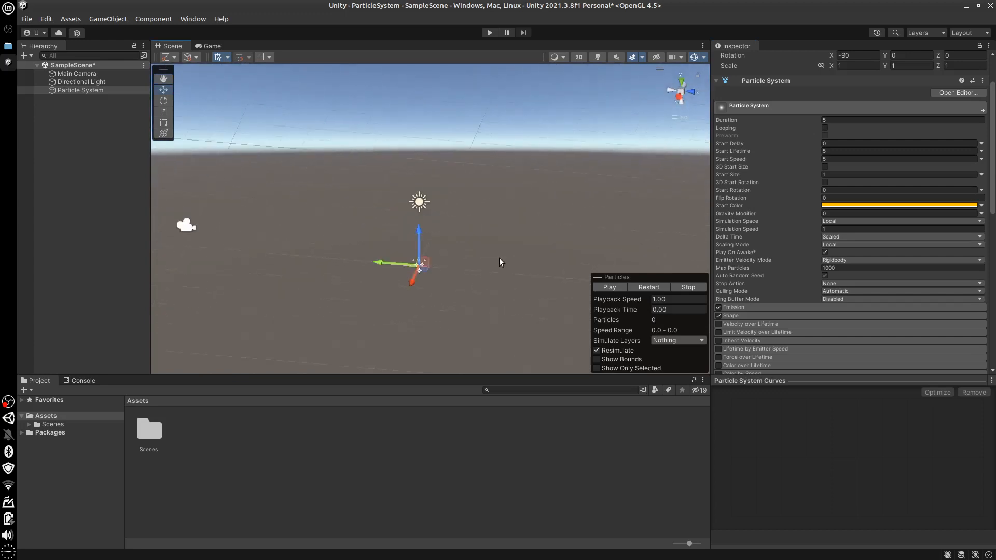
{"action": "scroll", "coordinate": [497, 260], "scroll_direction": "down", "scroll_amount": 5}
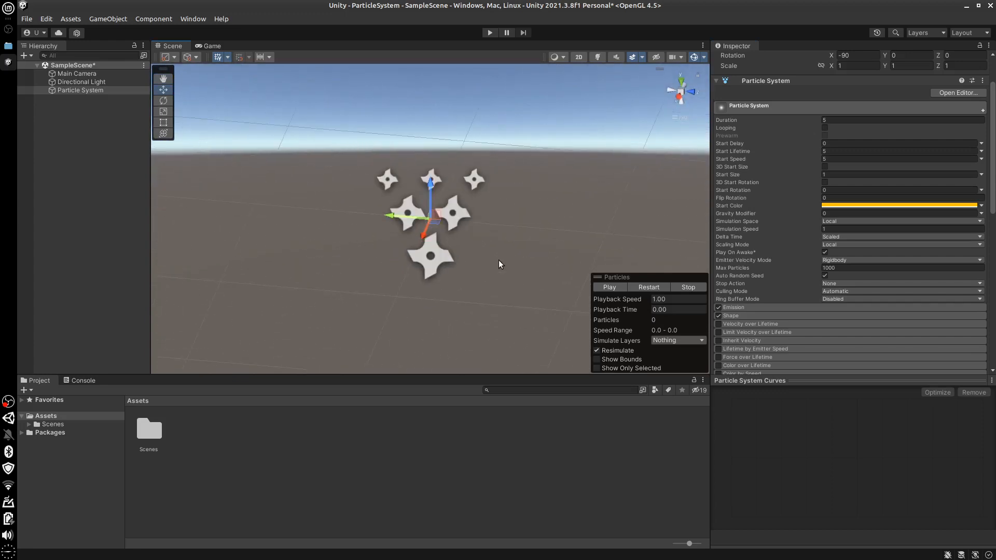
{"action": "mouse_move", "coordinate": [517, 226]}
{"action": "left_mouse_down", "text": "alt"}
{"action": "mouse_move", "coordinate": [496, 260]}
{"action": "mouse_move", "coordinate": [520, 218]}
{"action": "left_mouse_up", "text": "alt"}
{"action": "mouse_move", "coordinate": [504, 219]}
{"action": "middle_mouse_down"}
{"action": "mouse_move", "coordinate": [491, 234]}
{"action": "mouse_move", "coordinate": [504, 224]}
{"action": "middle_mouse_up"}
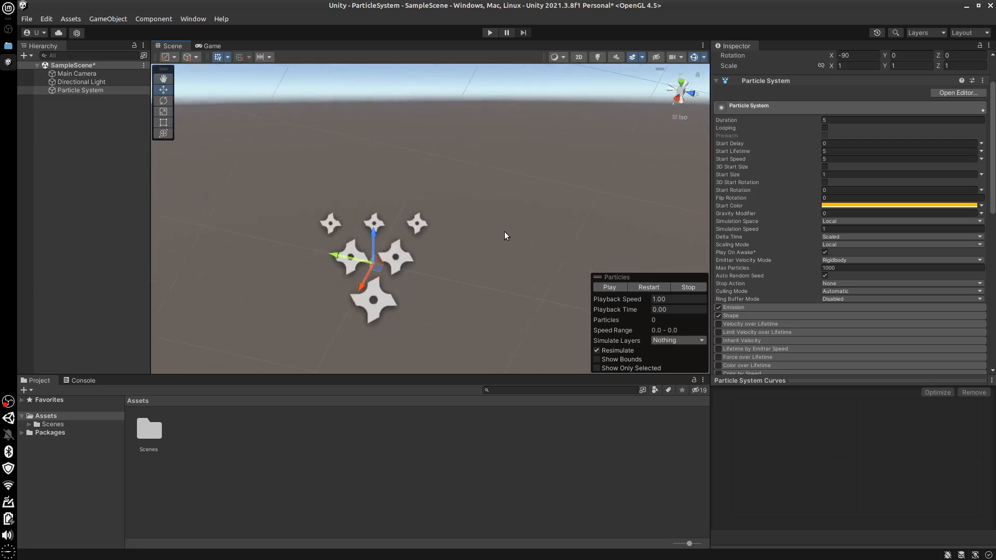
{"action": "mouse_move", "coordinate": [498, 243]}
{"action": "left_mouse_down", "text": "alt"}
{"action": "mouse_move", "coordinate": [492, 254]}
{"action": "mouse_move", "coordinate": [505, 241]}
{"action": "left_mouse_up", "text": "alt"}
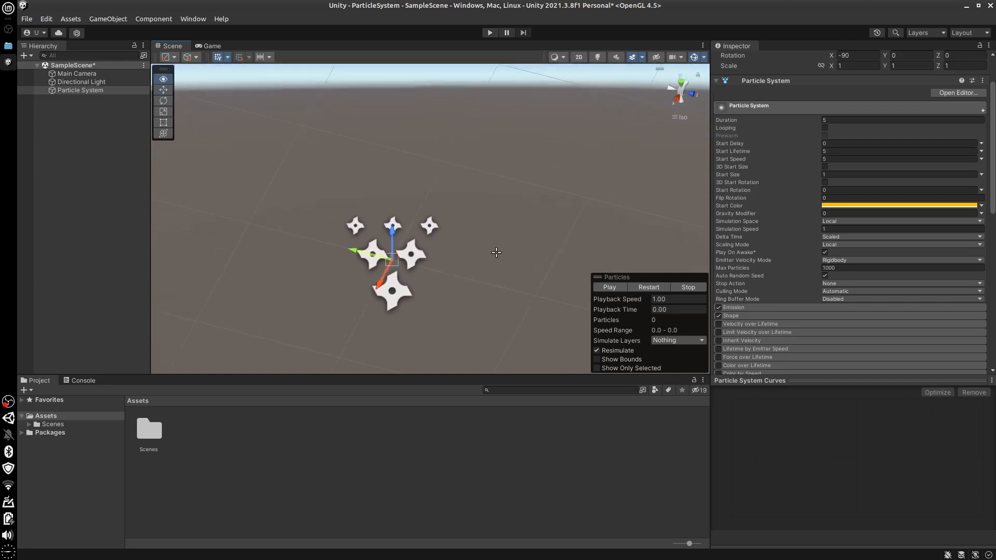
{"action": "mouse_move", "coordinate": [507, 246]}
{"action": "middle_mouse_down"}
{"action": "mouse_move", "coordinate": [500, 266]}
{"action": "mouse_move", "coordinate": [508, 256]}
{"action": "middle_mouse_up"}
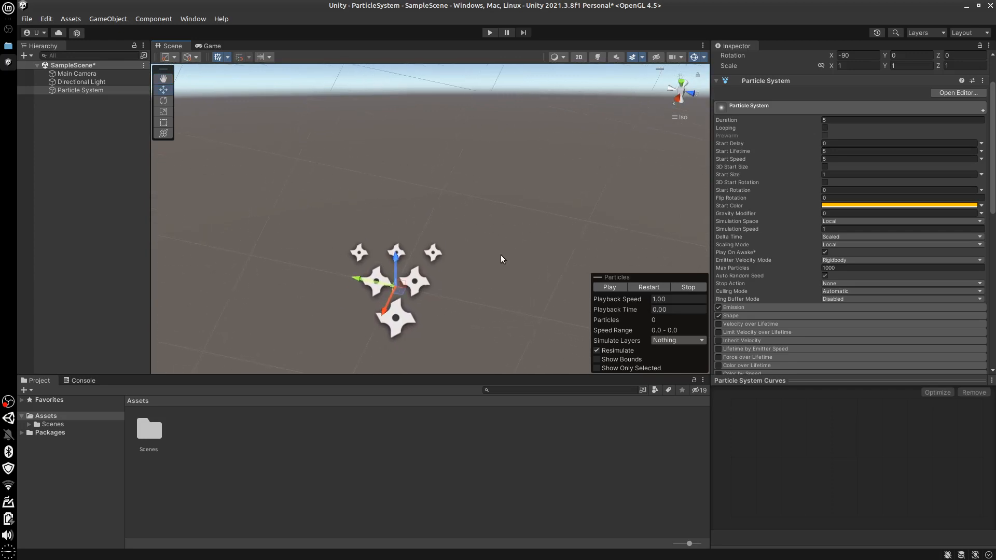
{"action": "left_click_drag", "start_coordinate": [507, 253], "coordinate": [499, 253], "text": "alt"}
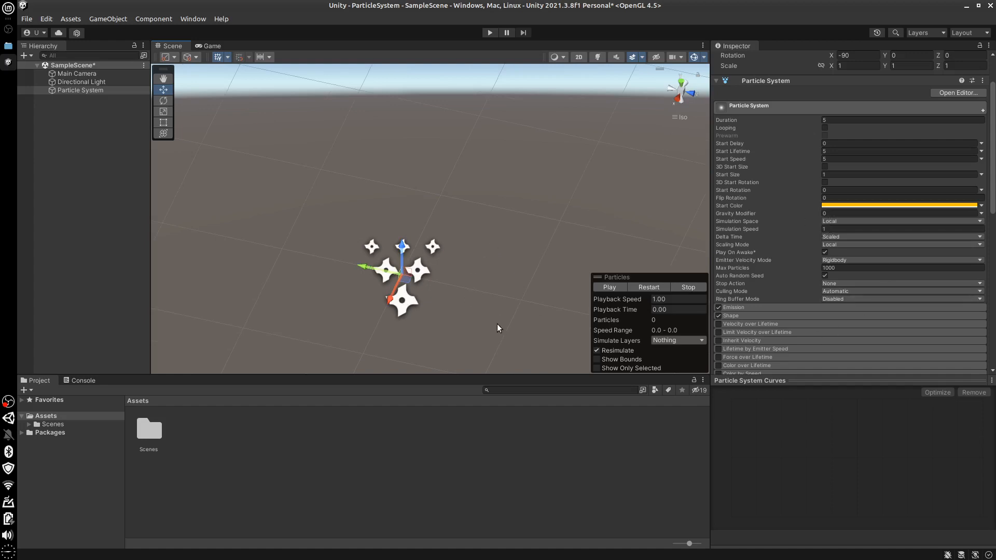
{"action": "left_click_drag", "start_coordinate": [497, 324], "coordinate": [332, 233], "text": "alt"}
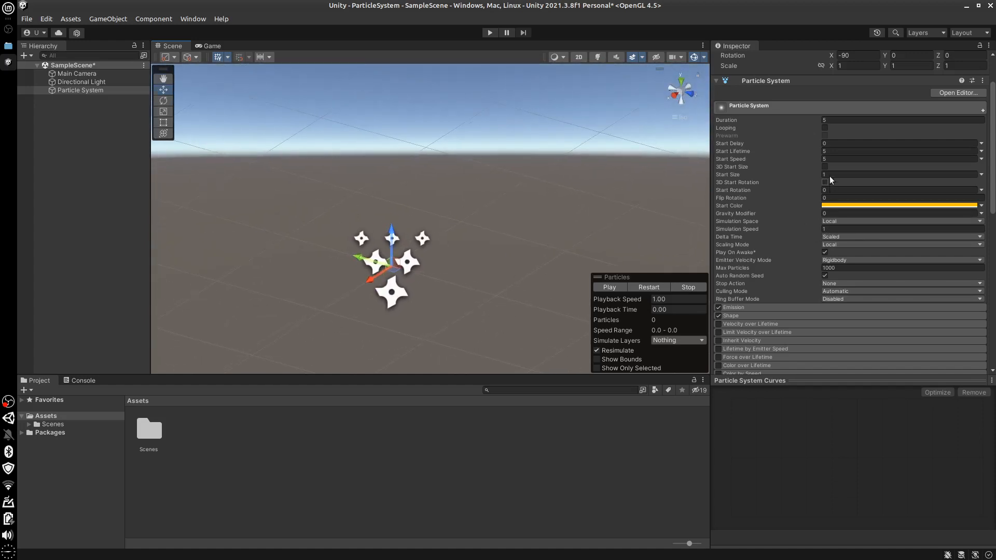
Play the particle preview, pause it partway and examine the whole spread of emitted particles
{"action": "left_click", "coordinate": [829, 160]}
{"action": "left_click", "coordinate": [612, 286]}
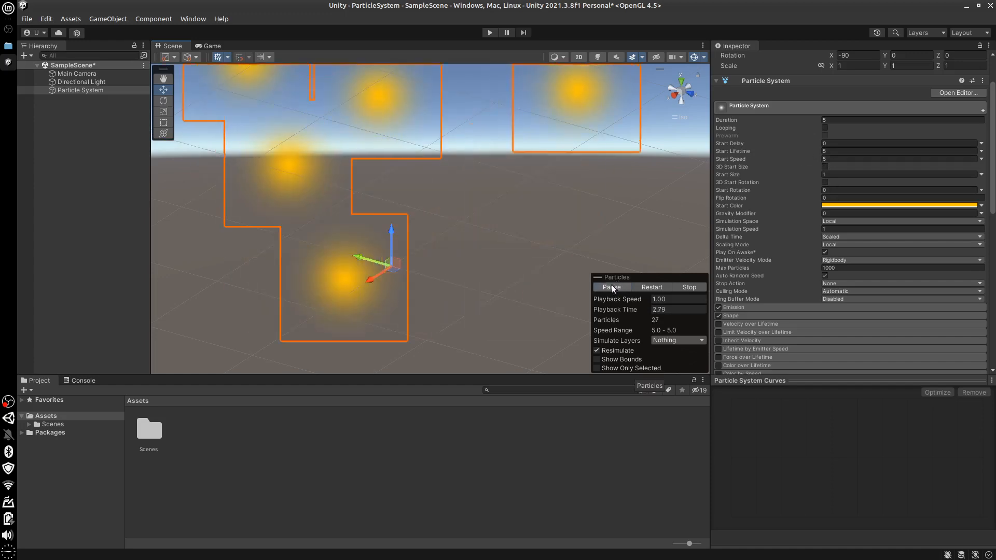
{"action": "left_click", "coordinate": [611, 287]}
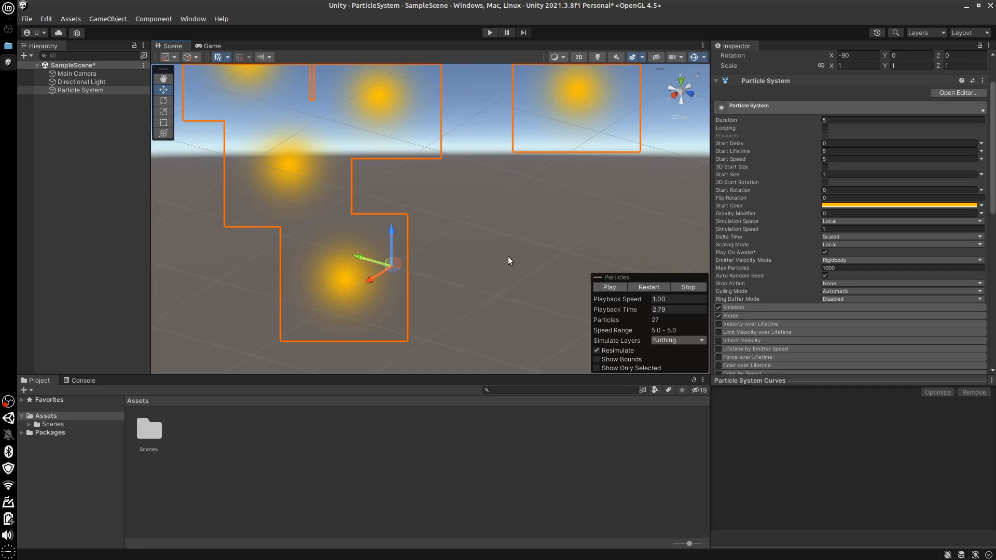
{"action": "scroll", "coordinate": [508, 256], "scroll_direction": "down", "scroll_amount": 5}
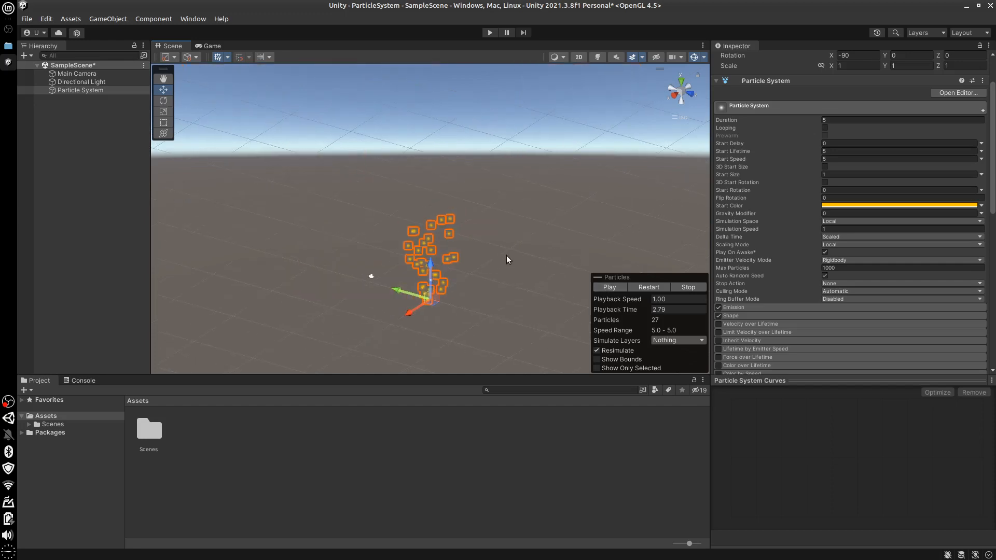
{"action": "scroll", "coordinate": [465, 283], "scroll_direction": "up", "scroll_amount": 2}
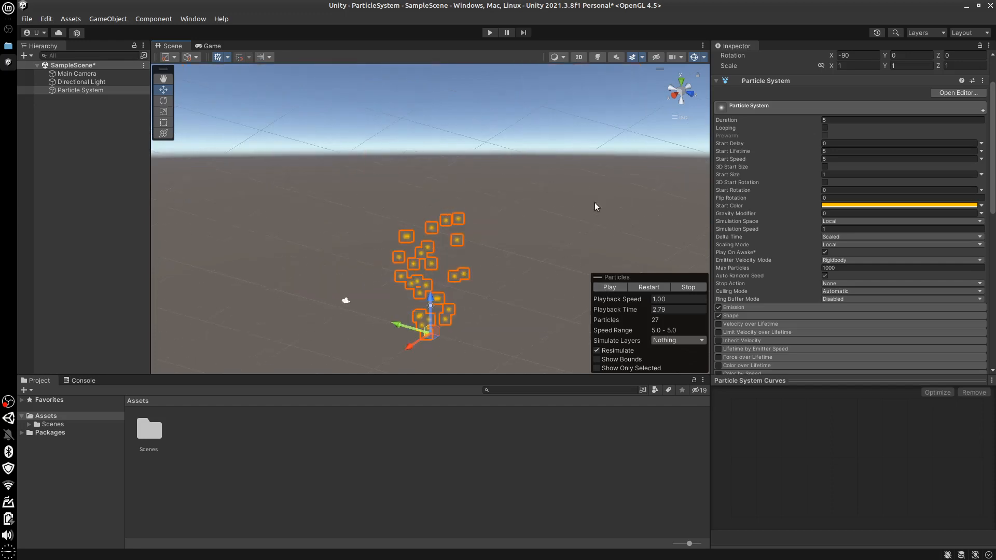
{"action": "scroll", "coordinate": [526, 265], "scroll_direction": "up", "scroll_amount": 1}
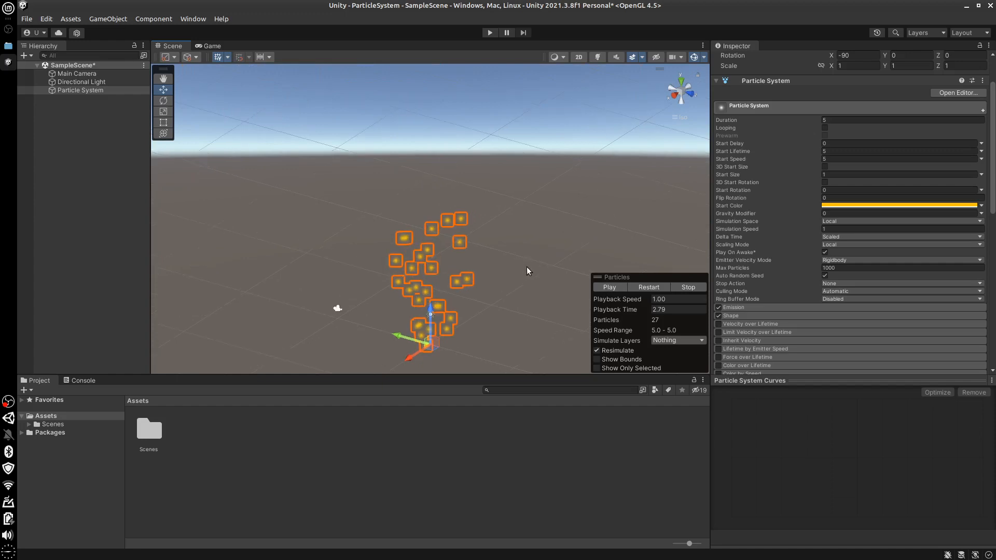
{"action": "middle_click_drag", "start_coordinate": [527, 281], "coordinate": [504, 244]}
{"action": "middle_click_drag", "start_coordinate": [520, 254], "coordinate": [508, 253]}
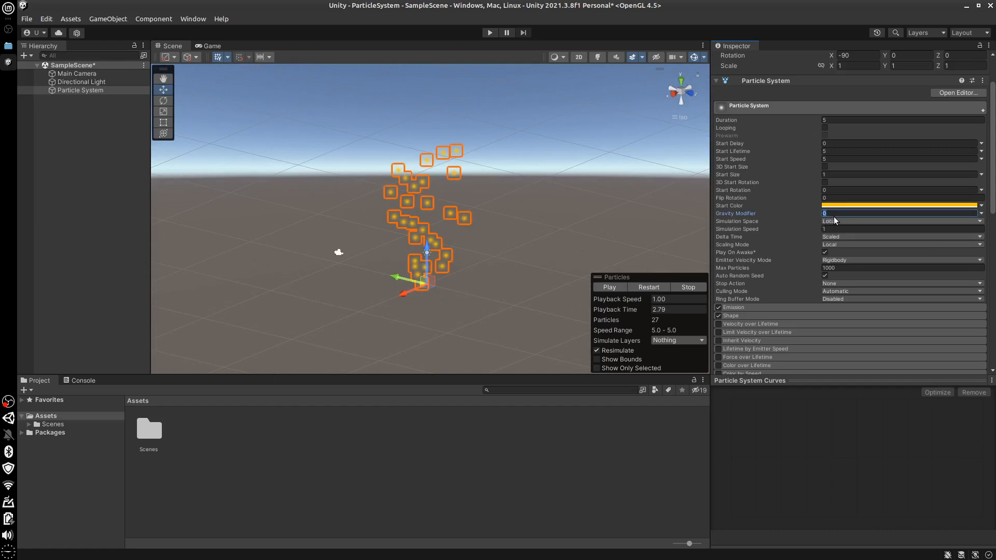
Set the Gravity Modifier to 1, resume the particle preview and stop it
{"action": "type", "text": "1"}
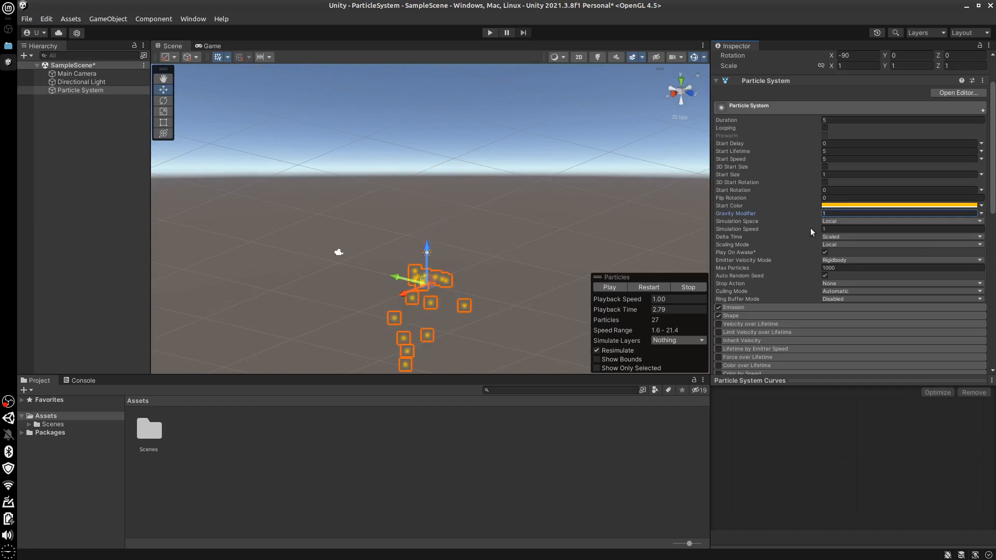
{"action": "left_click", "coordinate": [607, 289]}
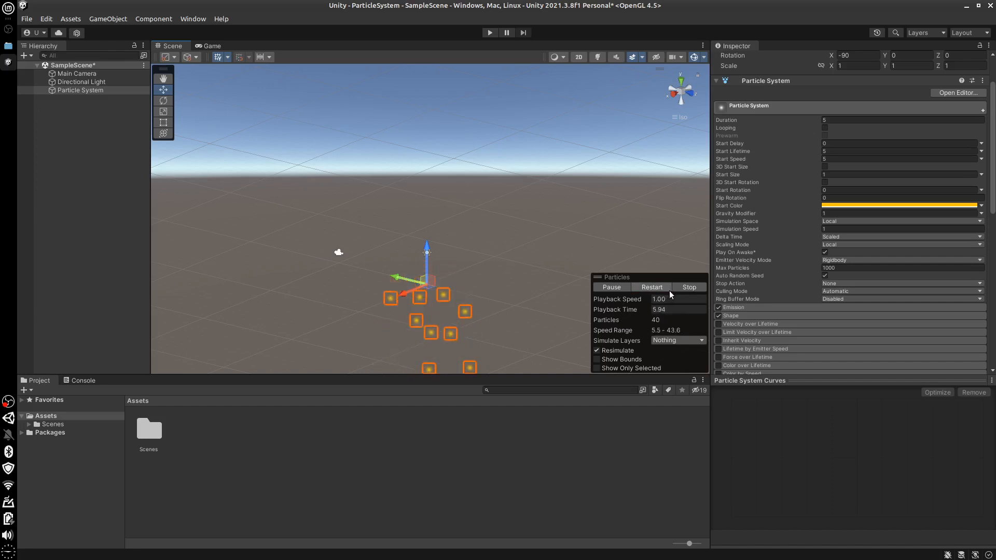
{"action": "left_click", "coordinate": [689, 288]}
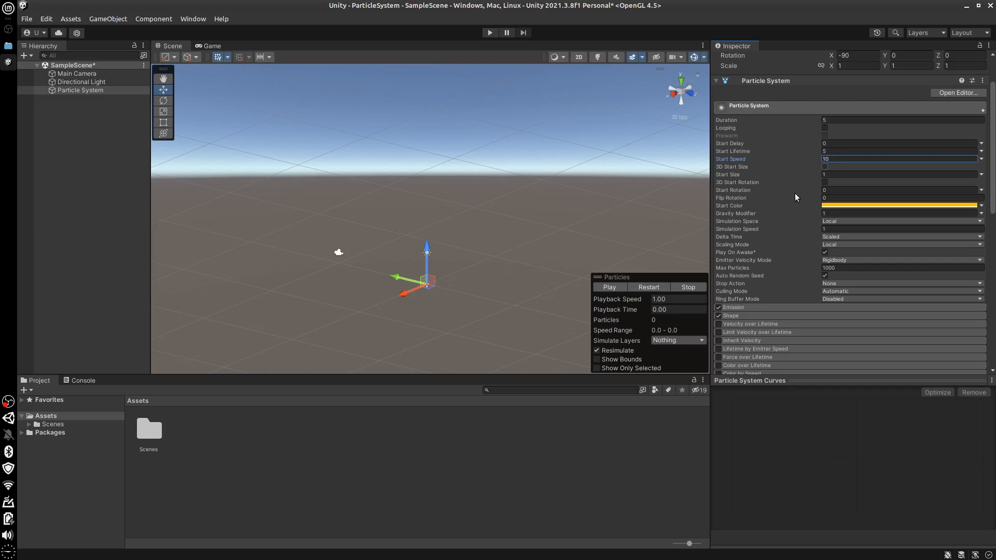
Set the Start Speed to 10 and preview the particles, turning Resimulate off before replaying and stopping
{"action": "left_click", "coordinate": [609, 286]}
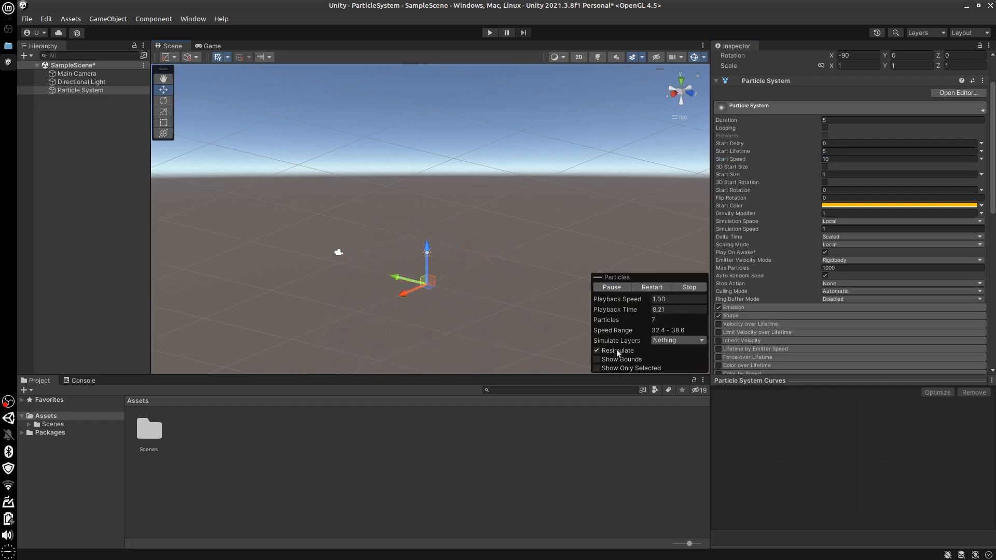
{"action": "left_click", "coordinate": [597, 351]}
{"action": "left_click", "coordinate": [611, 287]}
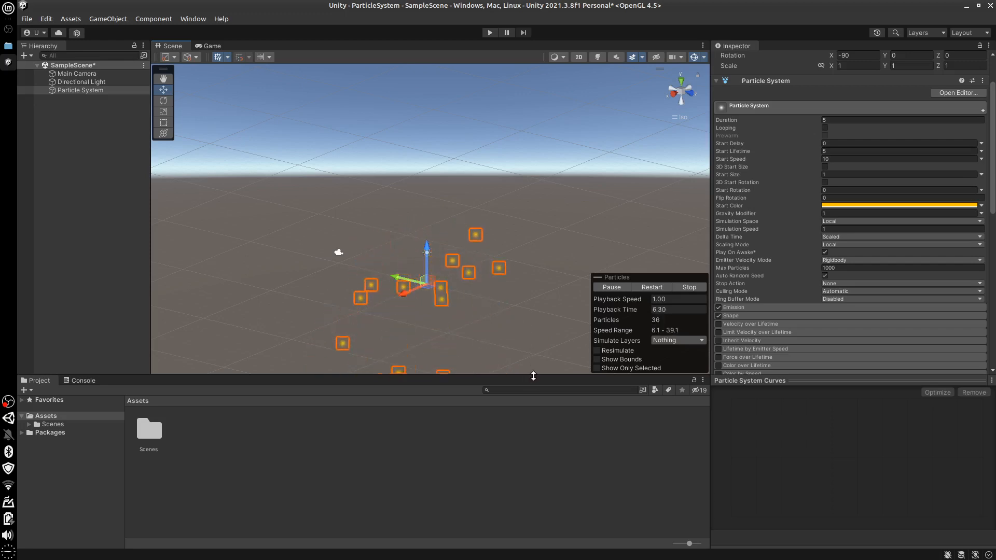
{"action": "left_click", "coordinate": [690, 288]}
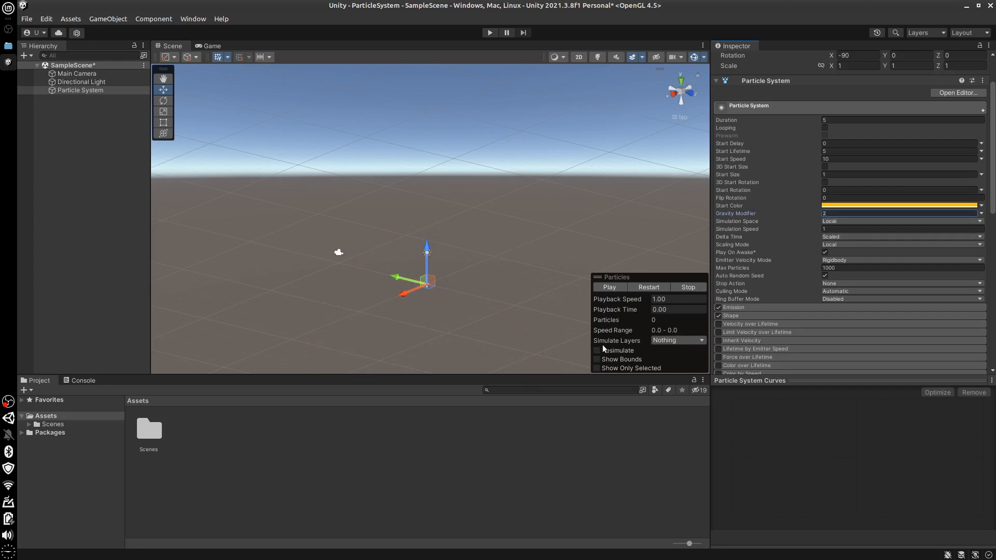
Preview the particles with a Gravity Modifier of 2, and set the modifier to 0.5
{"action": "left_click", "coordinate": [610, 289]}
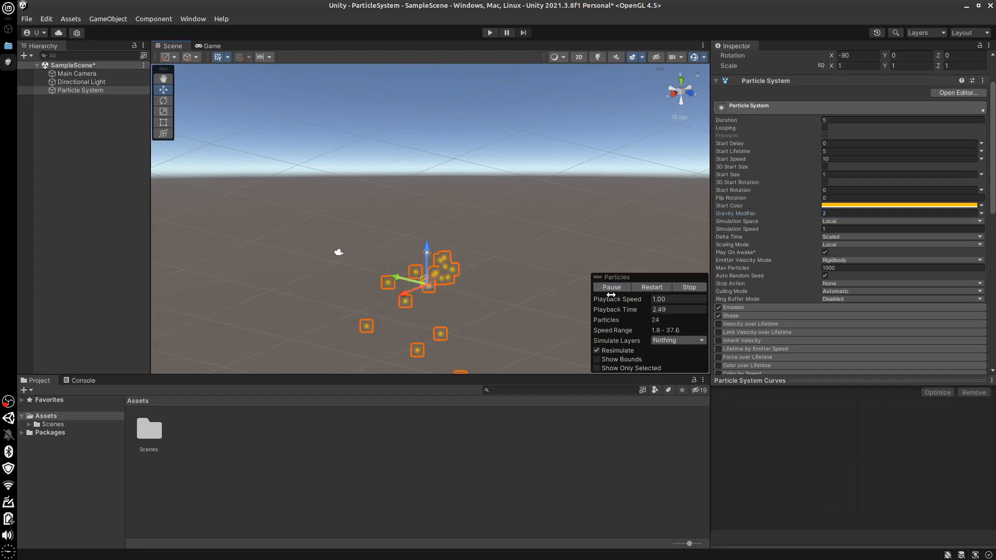
{"action": "left_click", "coordinate": [831, 213]}
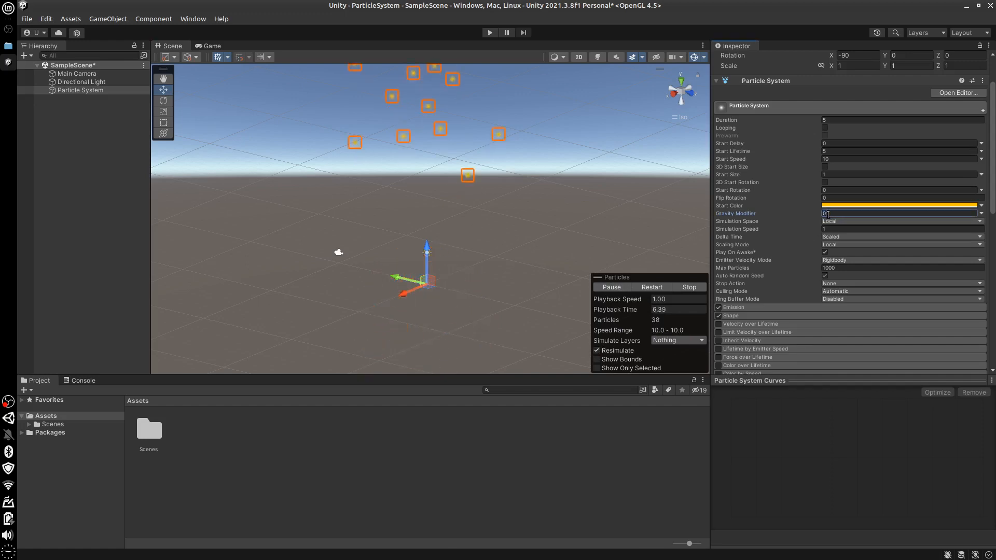
{"action": "type", "text": "0.5"}
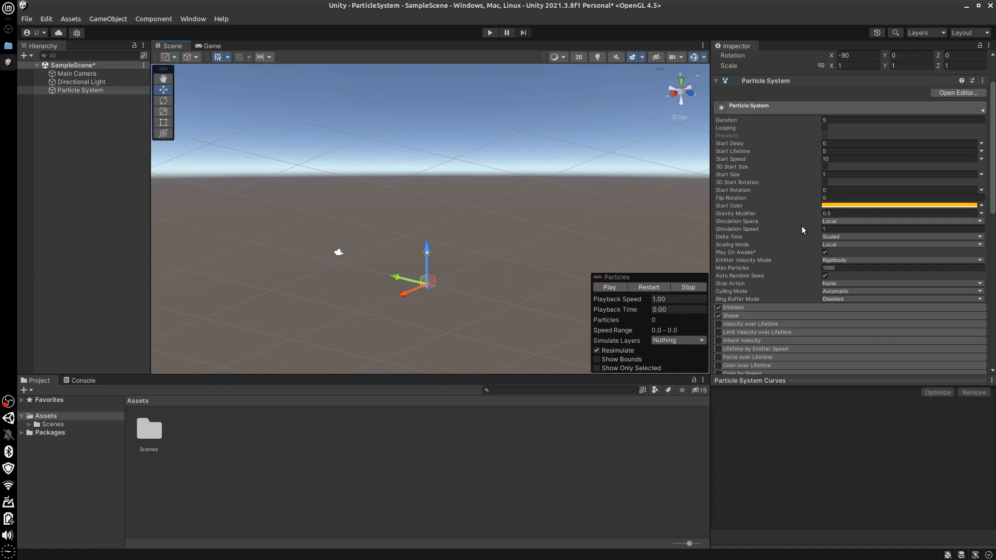
Play the preview with Looping enabled and move the Particle System along its green axis in Local simulation space
{"action": "left_click", "coordinate": [609, 288]}
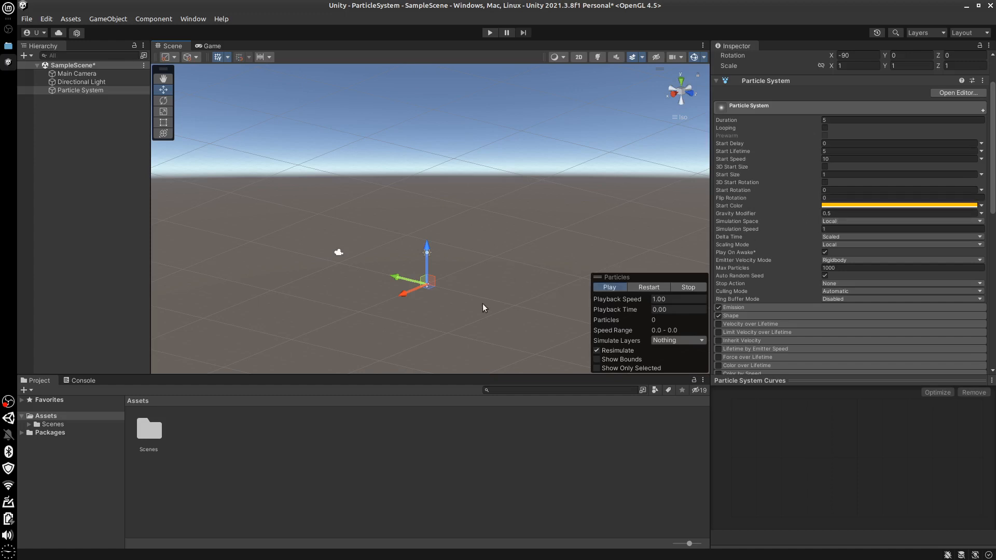
{"action": "left_click", "coordinate": [825, 127]}
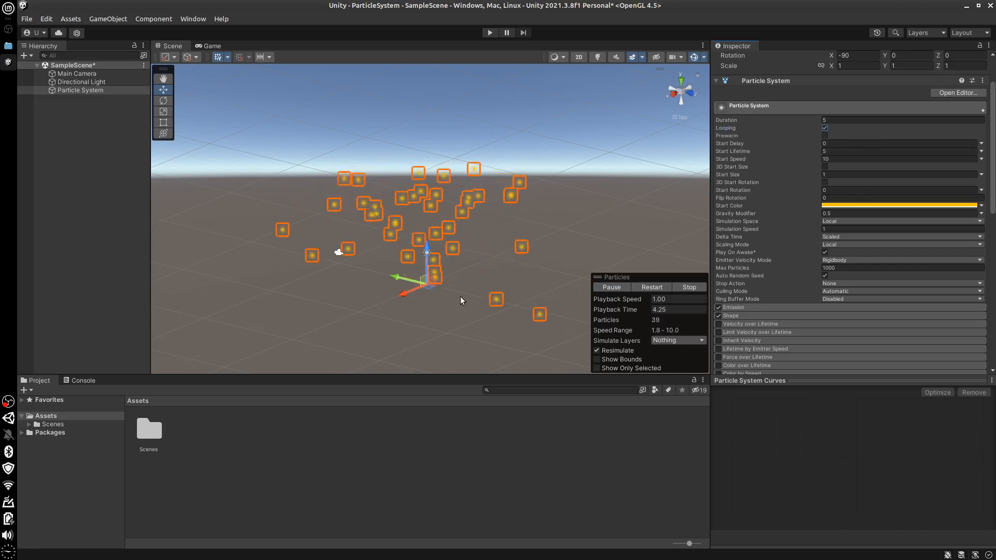
{"action": "left_click_drag", "start_coordinate": [409, 280], "coordinate": [374, 272]}
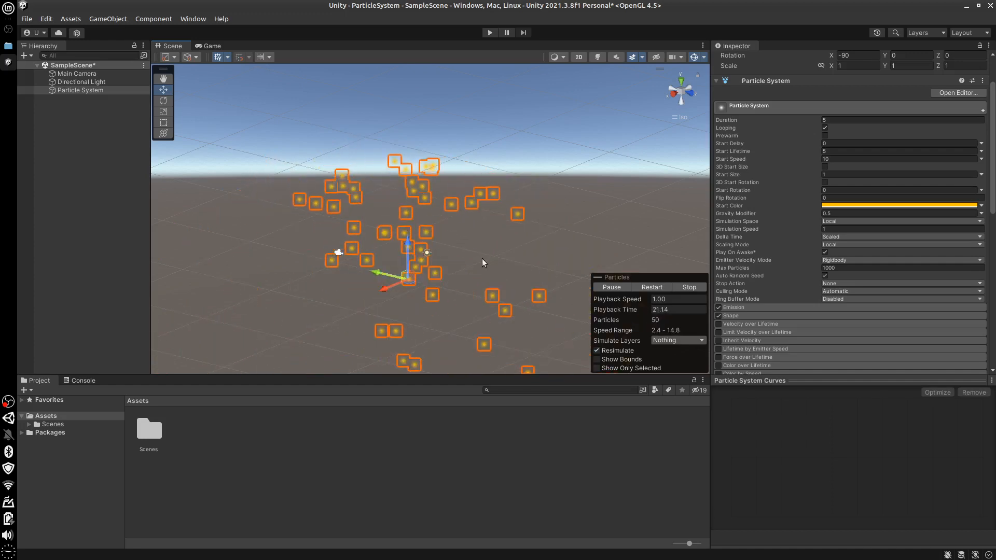
Set the Simulation Space to World and move the emitter along its green axis while it plays
{"action": "left_click", "coordinate": [845, 219]}
{"action": "left_click", "coordinate": [845, 246]}
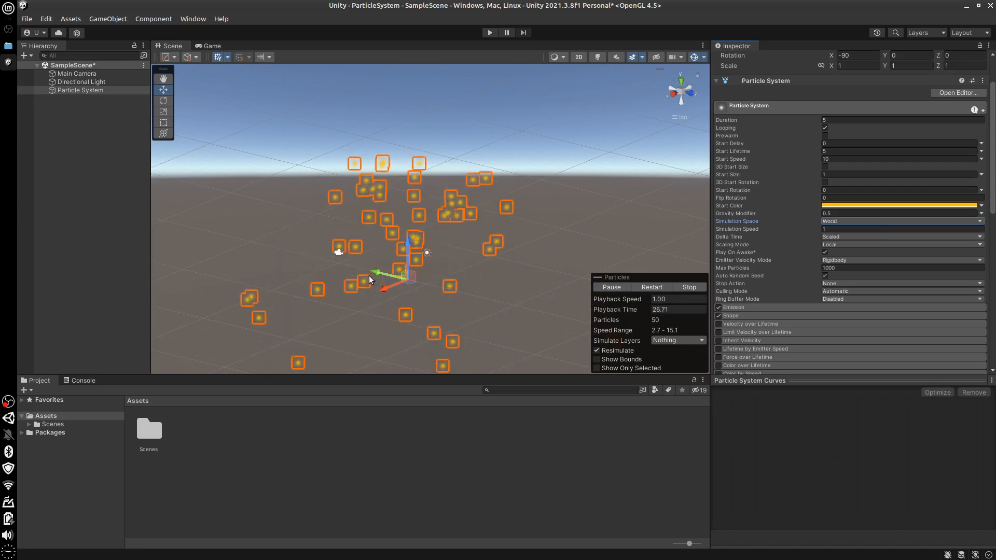
{"action": "left_click_drag", "start_coordinate": [347, 270], "coordinate": [493, 299]}
{"action": "left_click_drag", "start_coordinate": [370, 281], "coordinate": [445, 287]}
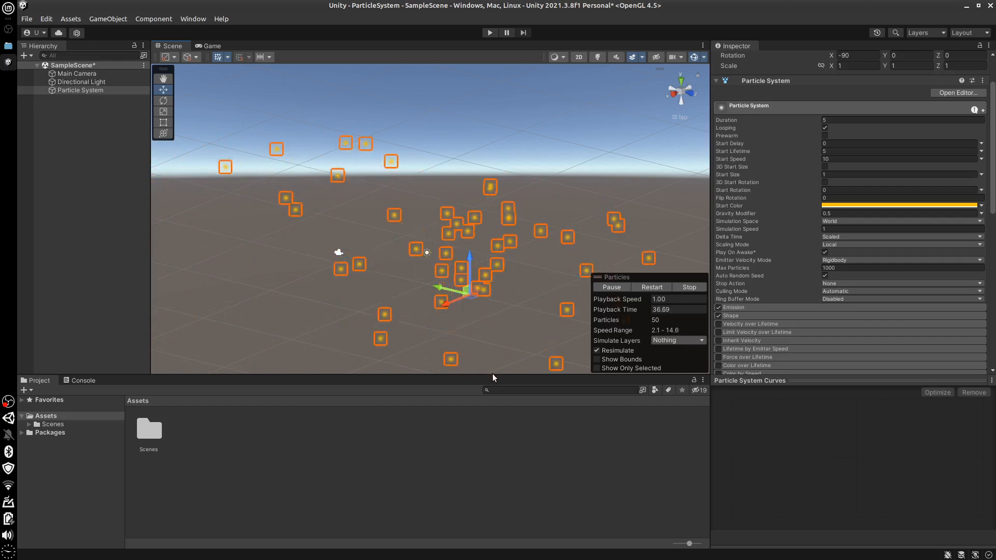
Limit Max Particles to 10 and set the Duration to 1
{"action": "left_click", "coordinate": [848, 268]}
{"action": "type", "text": "1"}
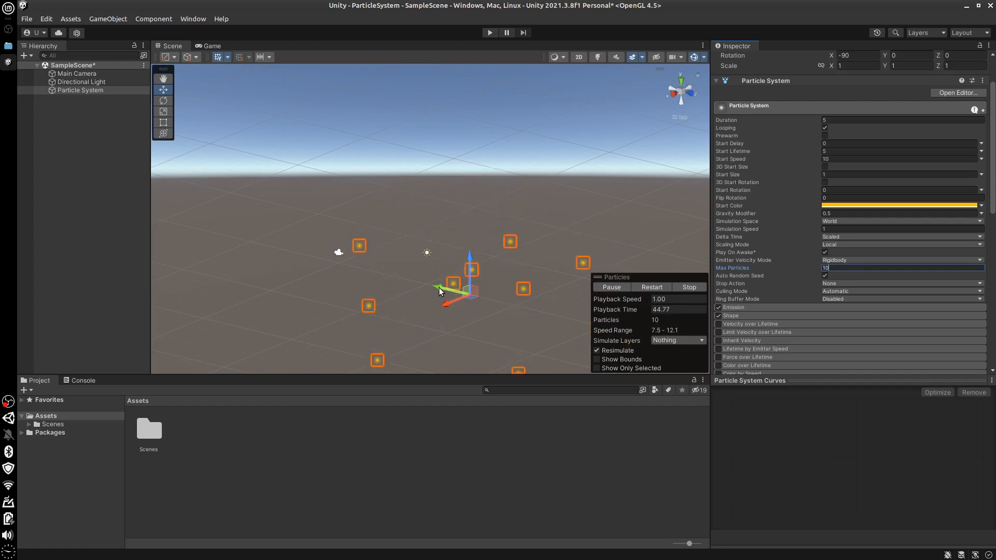
{"action": "left_click", "coordinate": [828, 120]}
{"action": "type", "text": "1"}
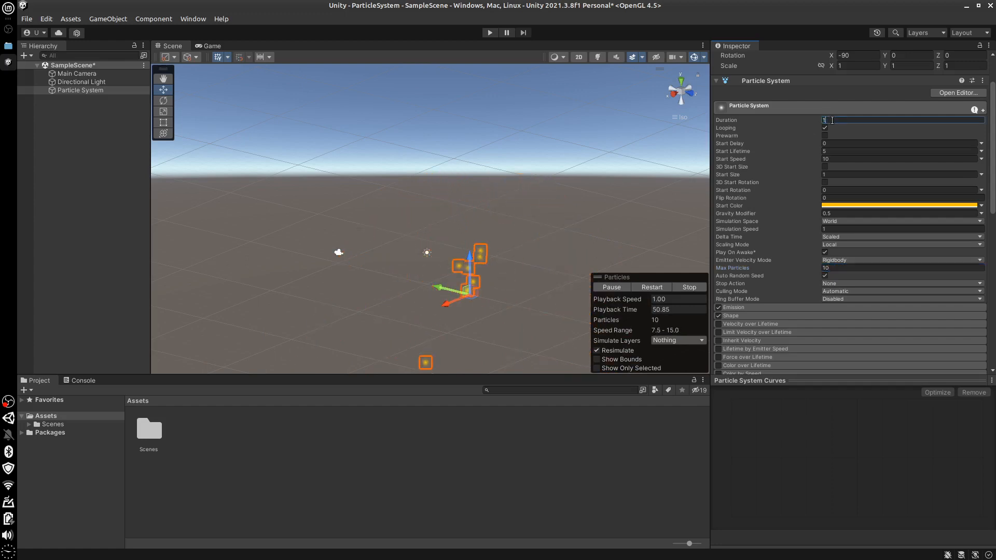
Move the emitter far along its green axis to examine how the limited particles trail behind it
{"action": "left_click", "coordinate": [439, 286]}
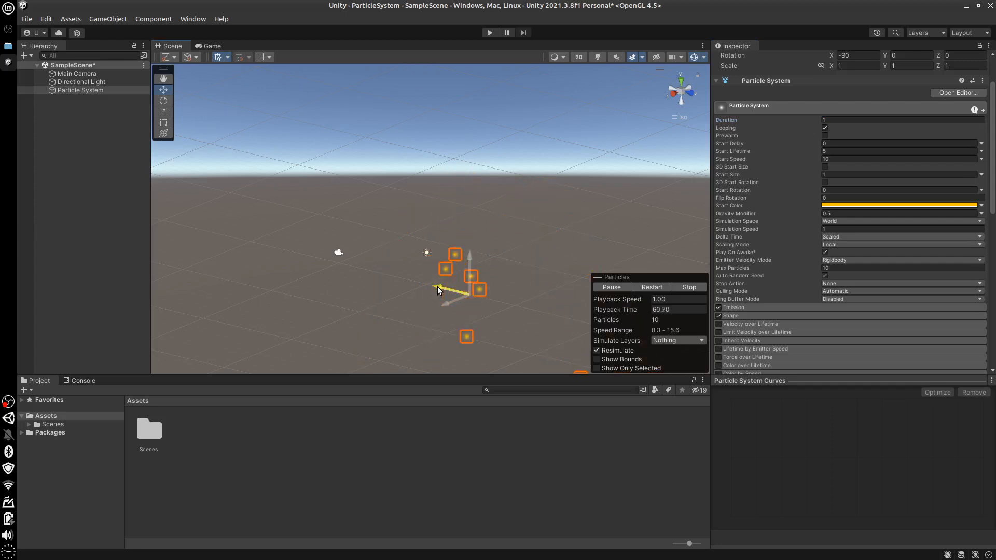
{"action": "left_click_drag", "start_coordinate": [397, 282], "coordinate": [232, 239]}
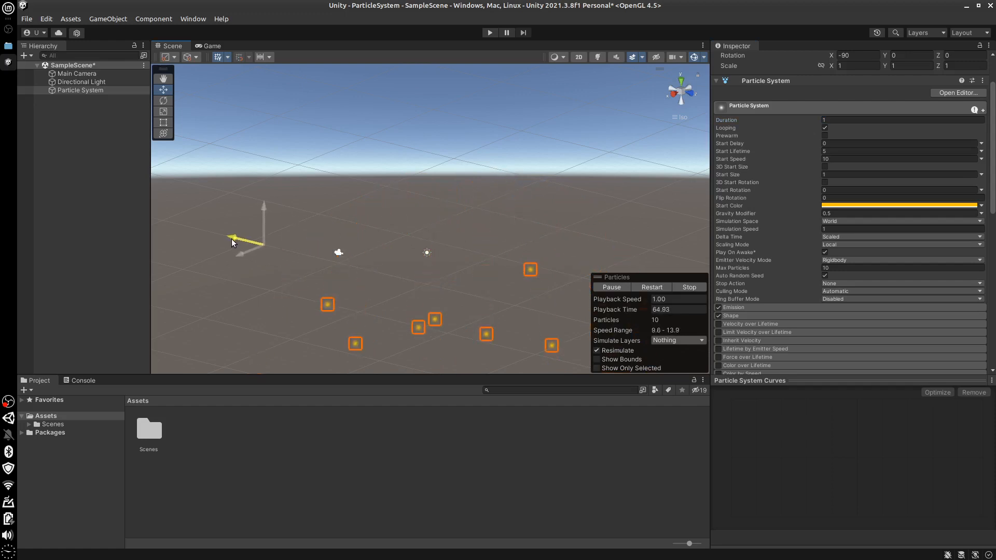
Move the emitter back along its green axis near the middle of the scene and set its Simulation Space to Local
{"action": "left_click_drag", "start_coordinate": [312, 252], "coordinate": [424, 283]}
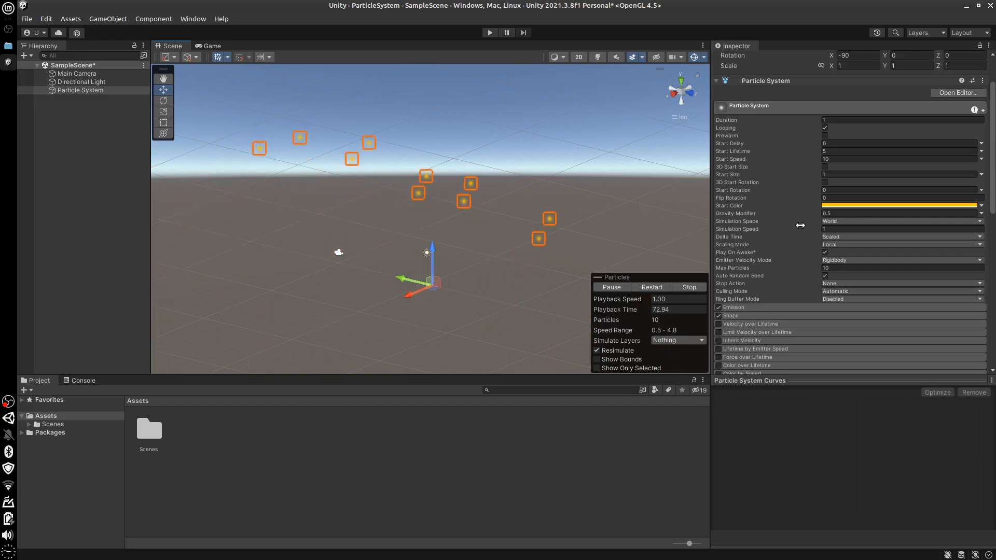
{"action": "left_click", "coordinate": [855, 245]}
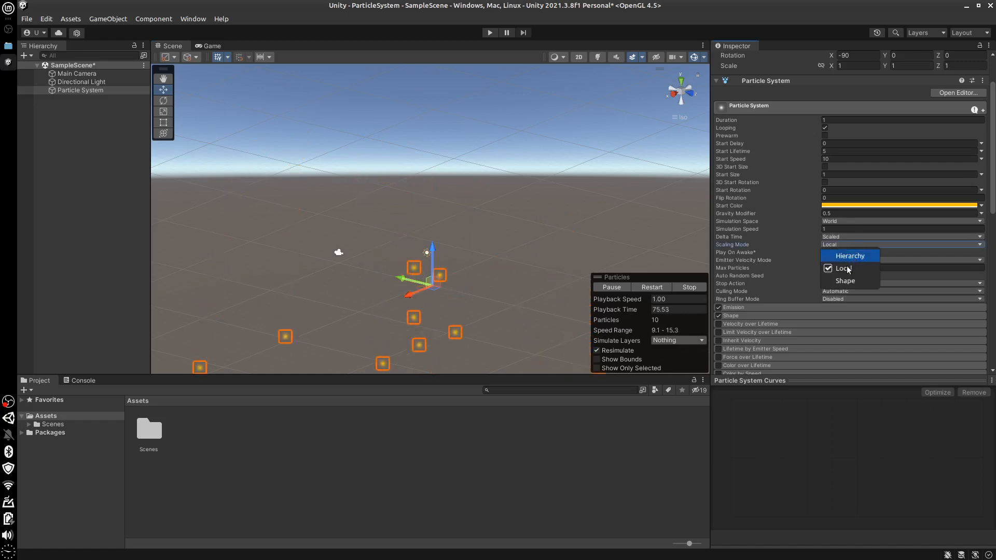
{"action": "left_click", "coordinate": [858, 225]}
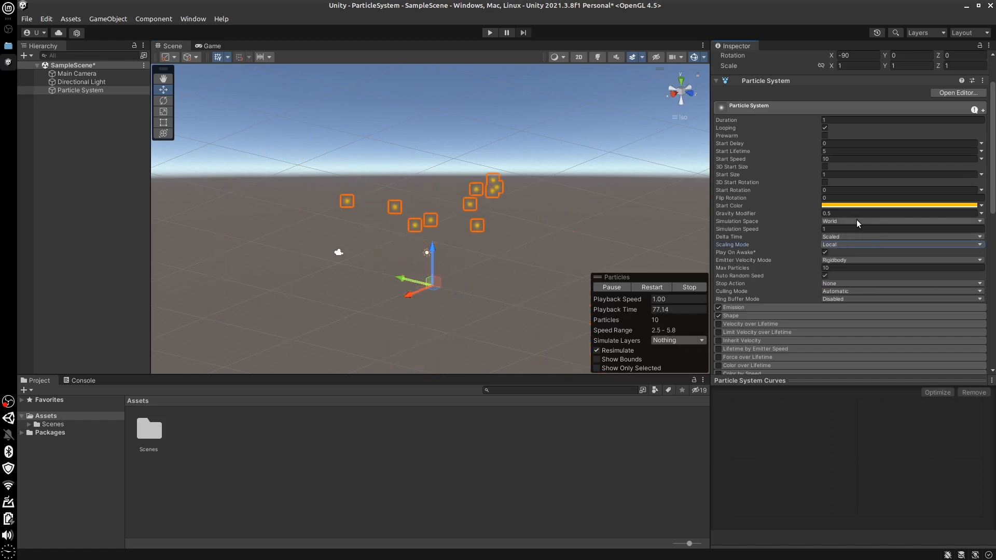
{"action": "left_click", "coordinate": [858, 220]}
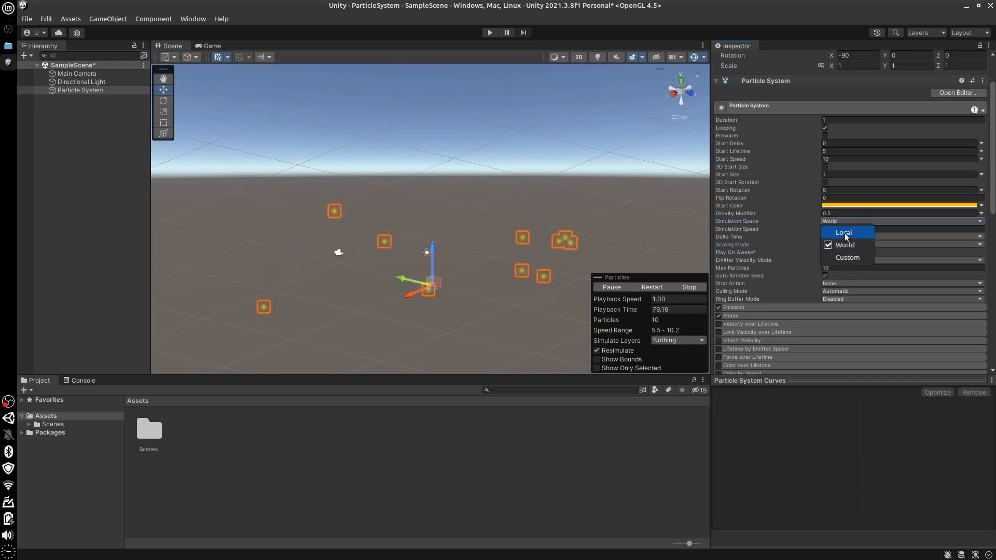
{"action": "left_click", "coordinate": [799, 269]}
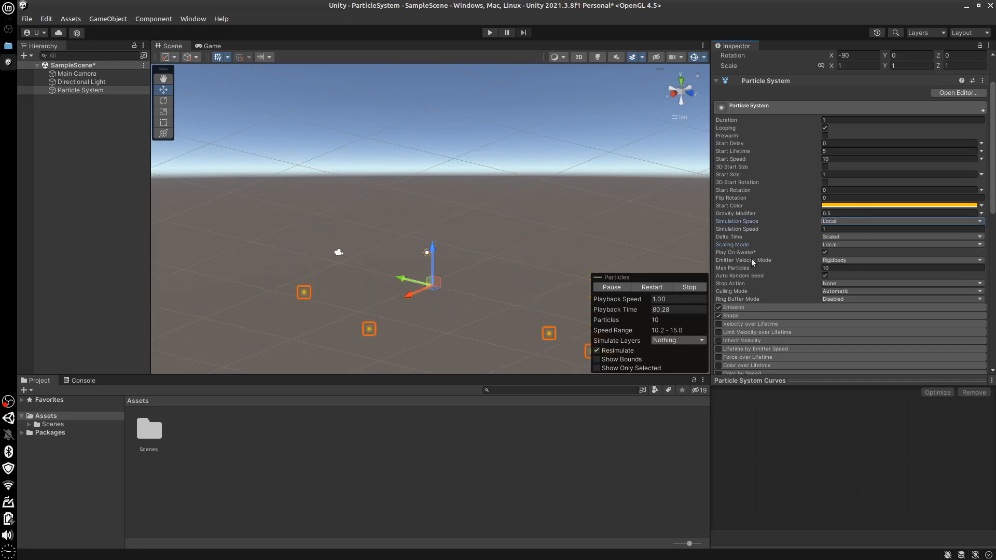
{"action": "left_click", "coordinate": [835, 221]}
{"action": "left_click", "coordinate": [836, 232]}
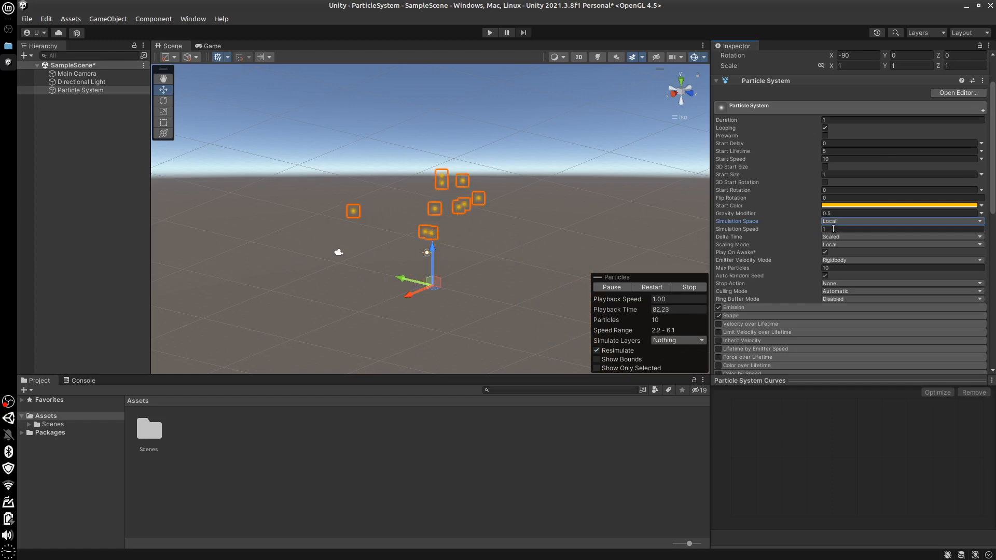
Set the Simulation Speed to 2 and play the particle preview to examine the faster motion
{"action": "left_click", "coordinate": [833, 229]}
{"action": "type", "text": "2"}
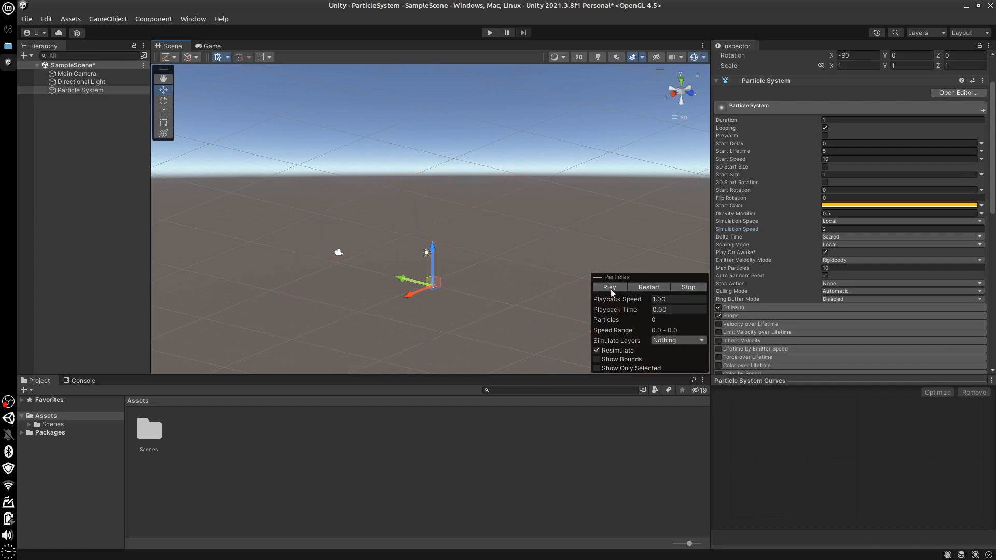
{"action": "left_click", "coordinate": [610, 287]}
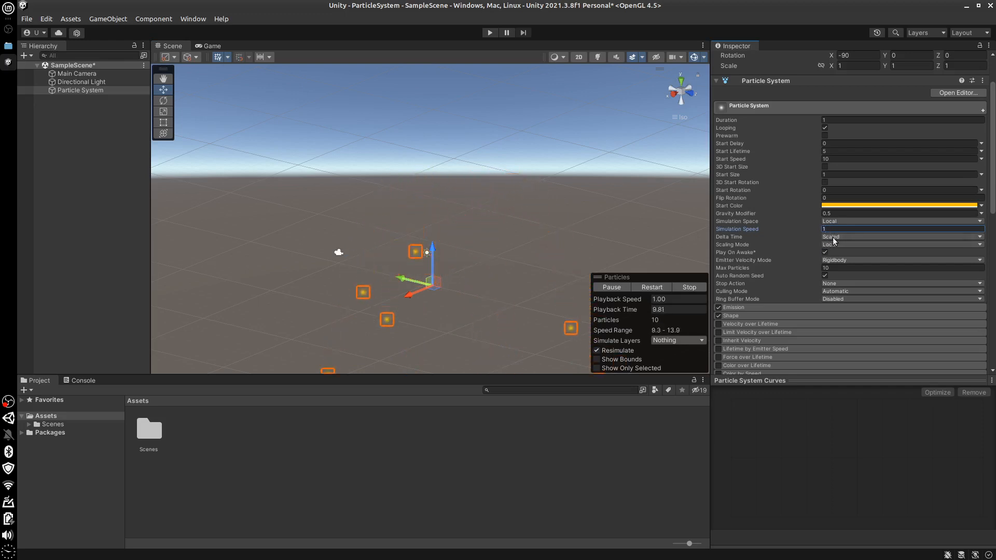
Examine the available options of the Particle System's Delta Time setting
{"action": "left_click", "coordinate": [845, 236]}
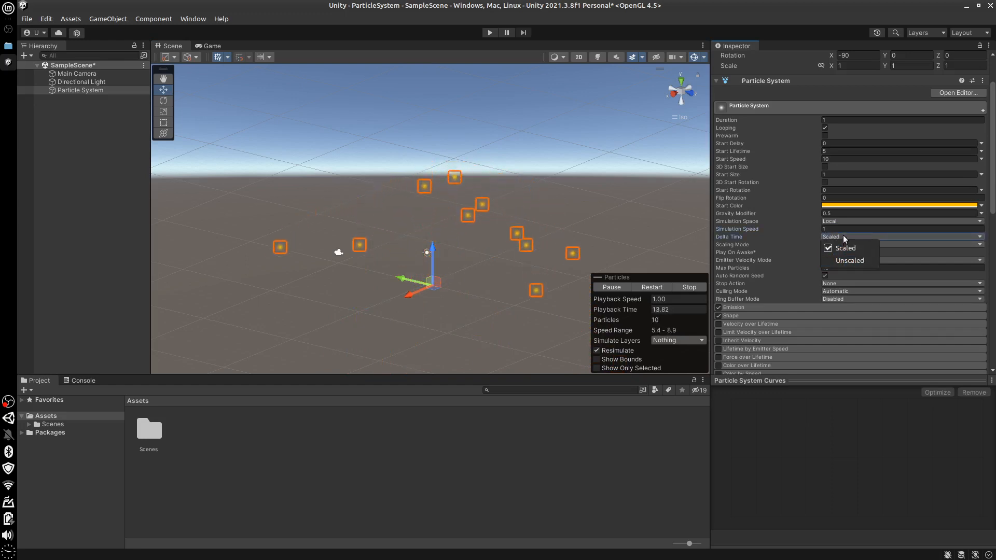
{"action": "left_click", "coordinate": [842, 236]}
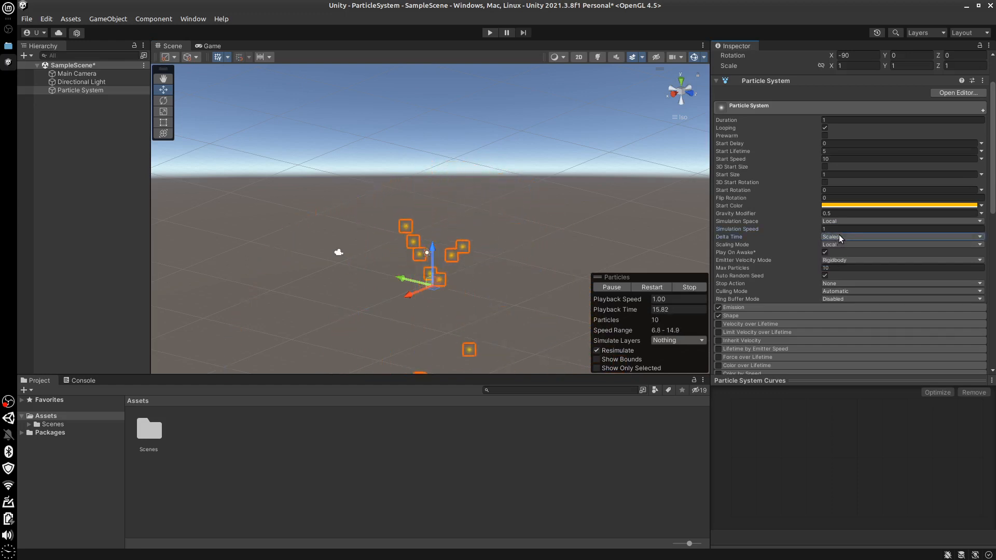
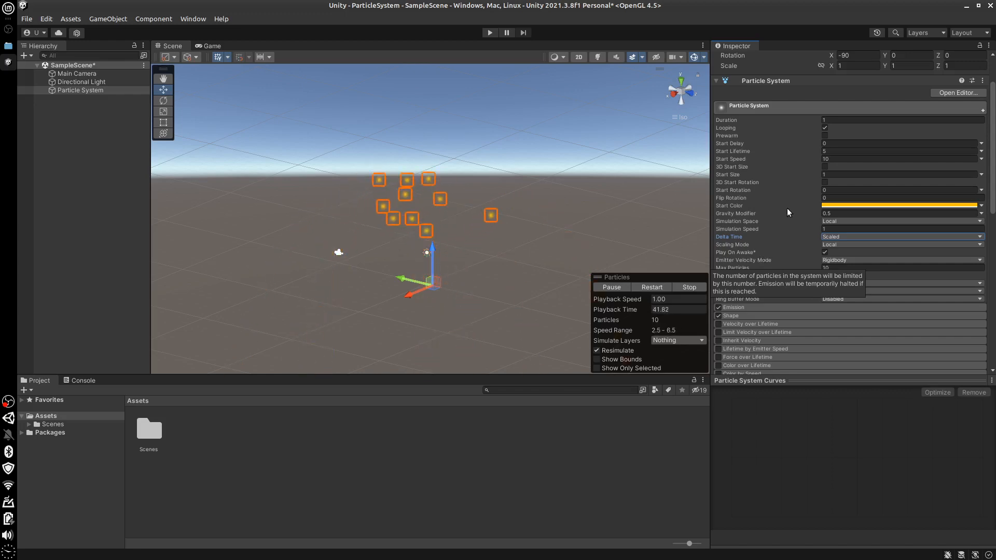
Examine the available options of the Delta Time and Scaling Mode settings, leaving both as they are
{"action": "left_click", "coordinate": [858, 236]}
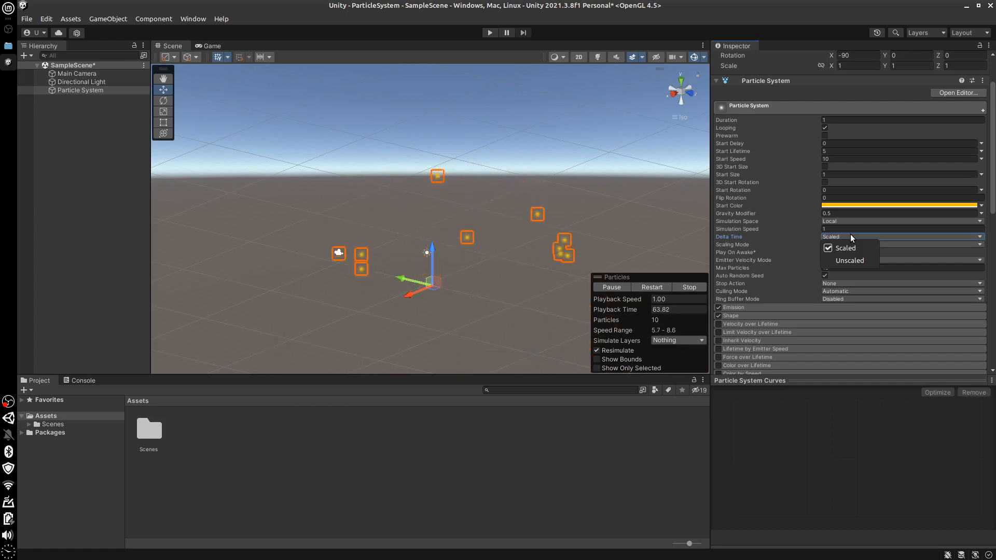
{"action": "left_click", "coordinate": [816, 410]}
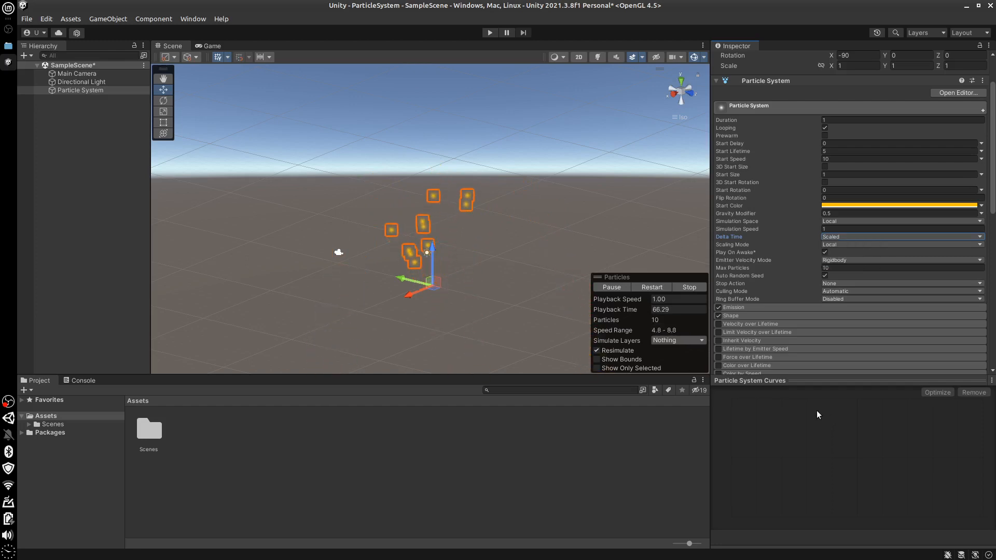
{"action": "left_click", "coordinate": [846, 244]}
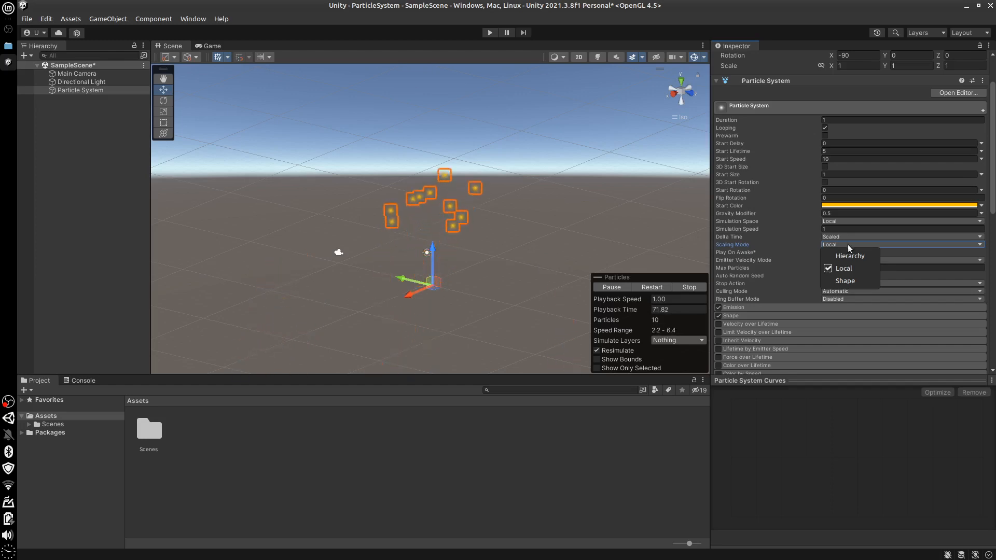
{"action": "left_click", "coordinate": [841, 243]}
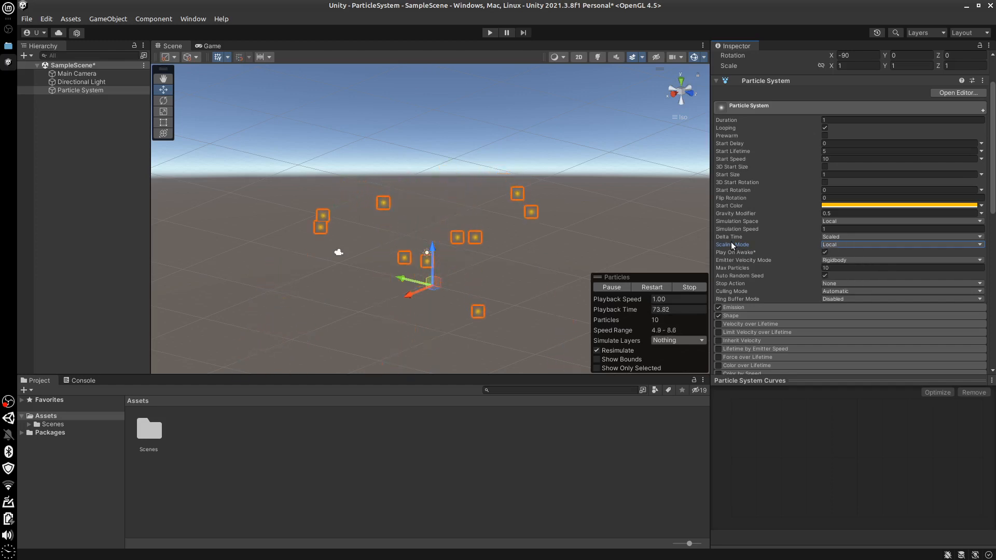
{"action": "mouse_move", "coordinate": [731, 243]}
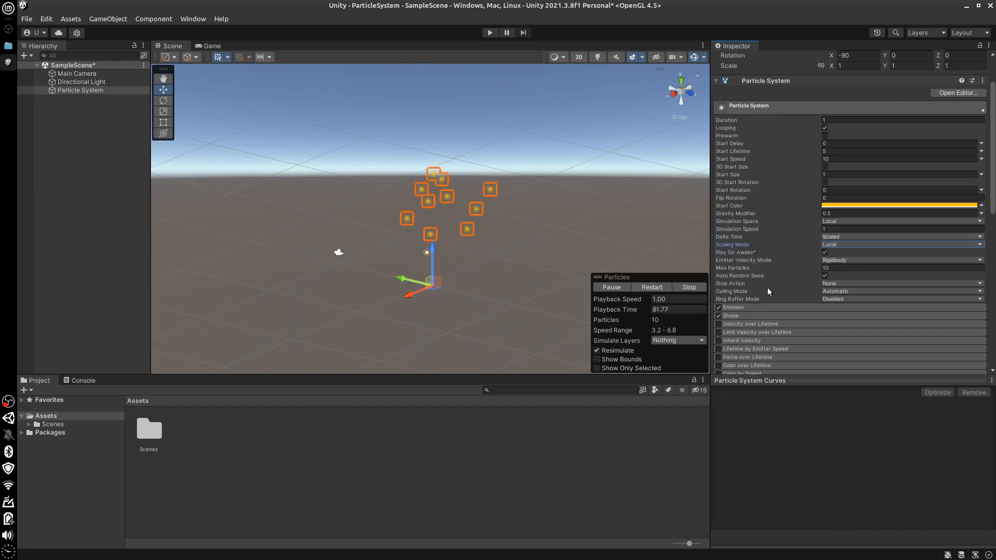
Switch the Particle System's Scaling Mode to Hierarchy and after that to Shape
{"action": "left_click", "coordinate": [849, 244]}
{"action": "left_click", "coordinate": [847, 257]}
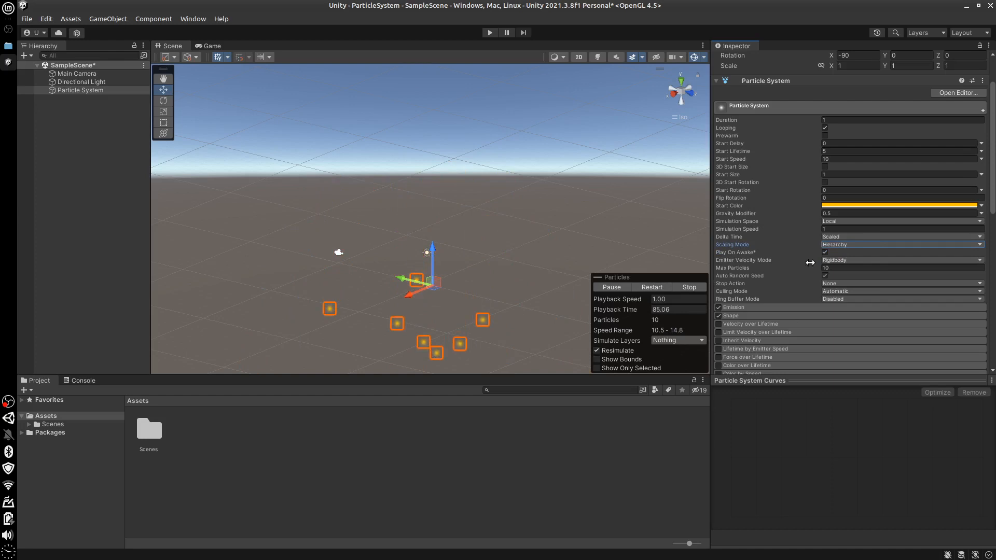
{"action": "left_click", "coordinate": [858, 244]}
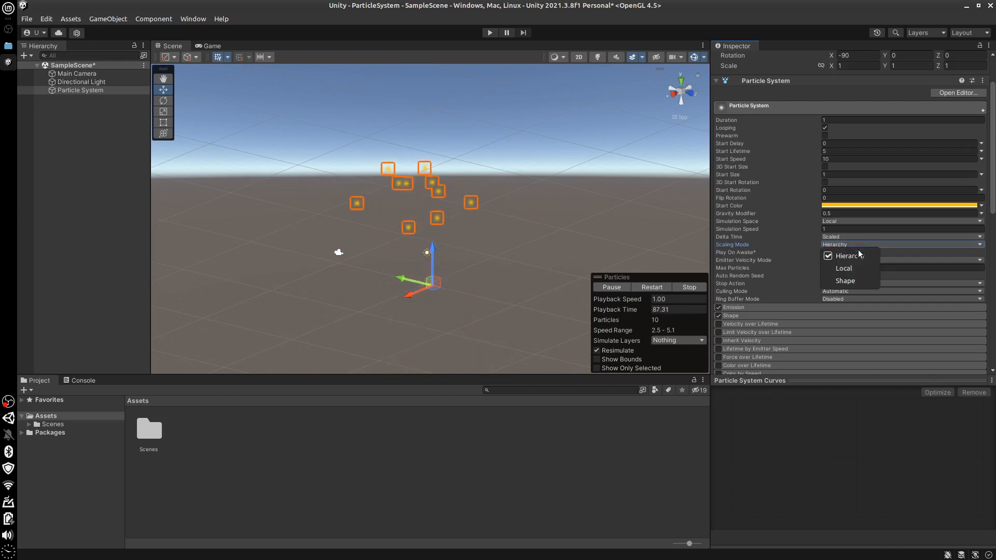
{"action": "left_click", "coordinate": [842, 281]}
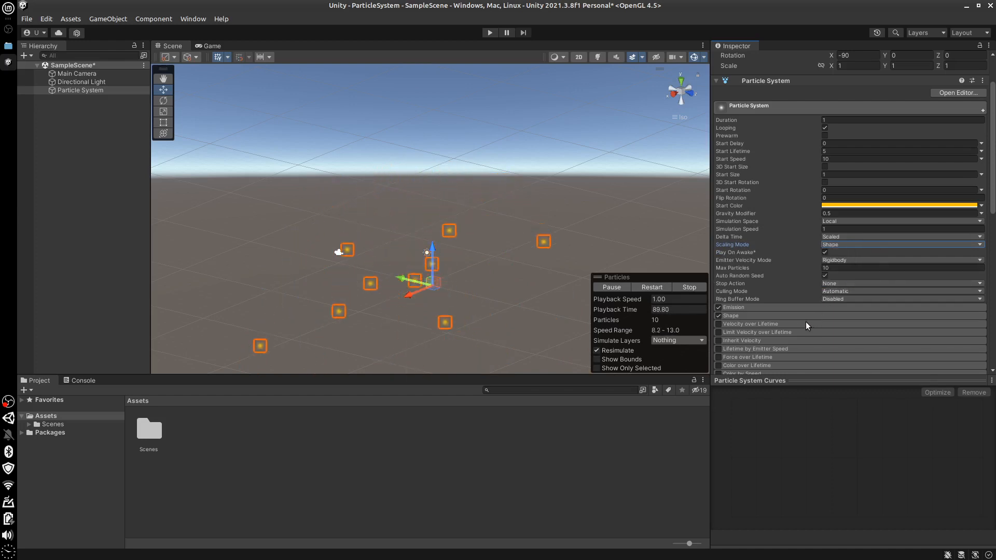
Expand the Shape module, try scaling the emitter along its red axis, and undo the scaling
{"action": "left_click", "coordinate": [740, 316]}
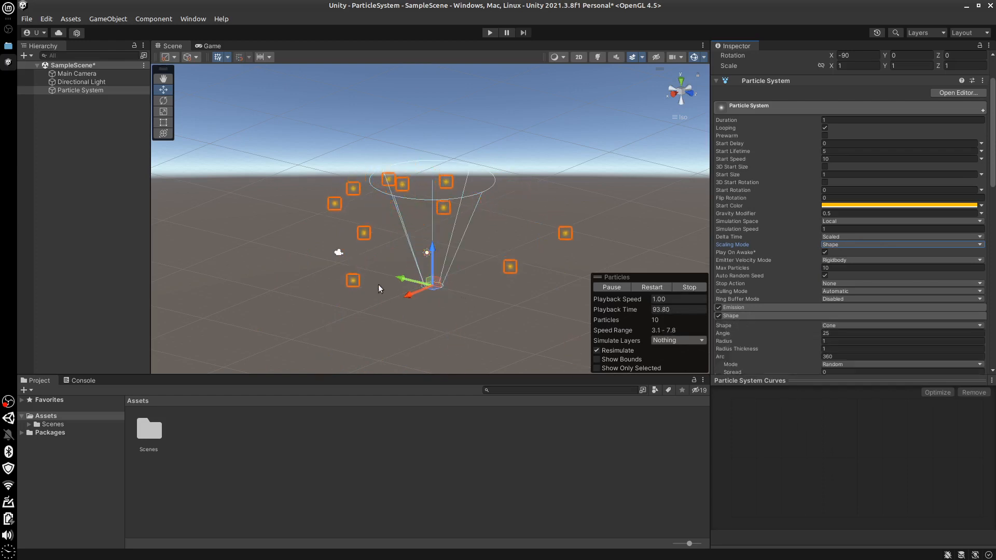
{"action": "left_click", "coordinate": [163, 112]}
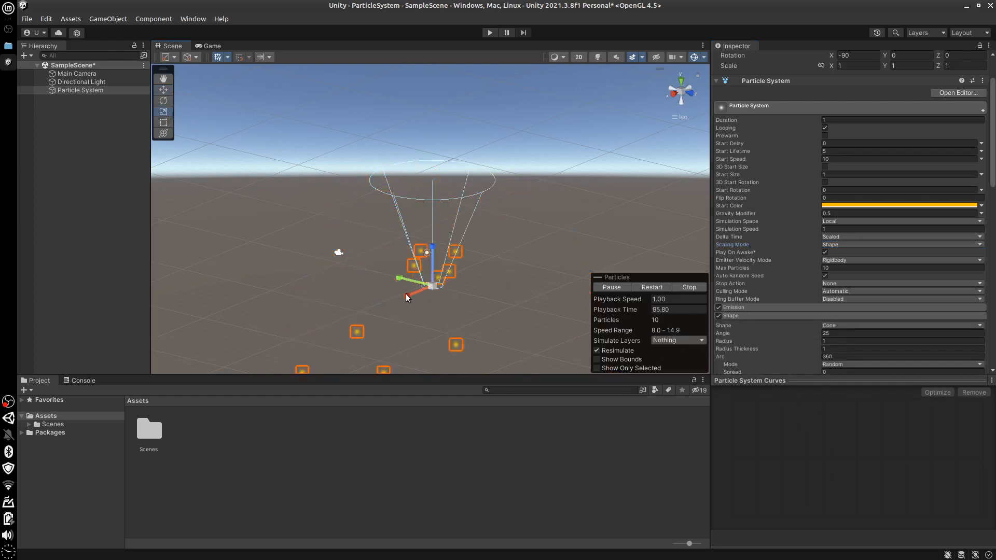
{"action": "left_click_drag", "start_coordinate": [405, 294], "coordinate": [453, 293]}
{"action": "key", "text": "ctrl+z"}
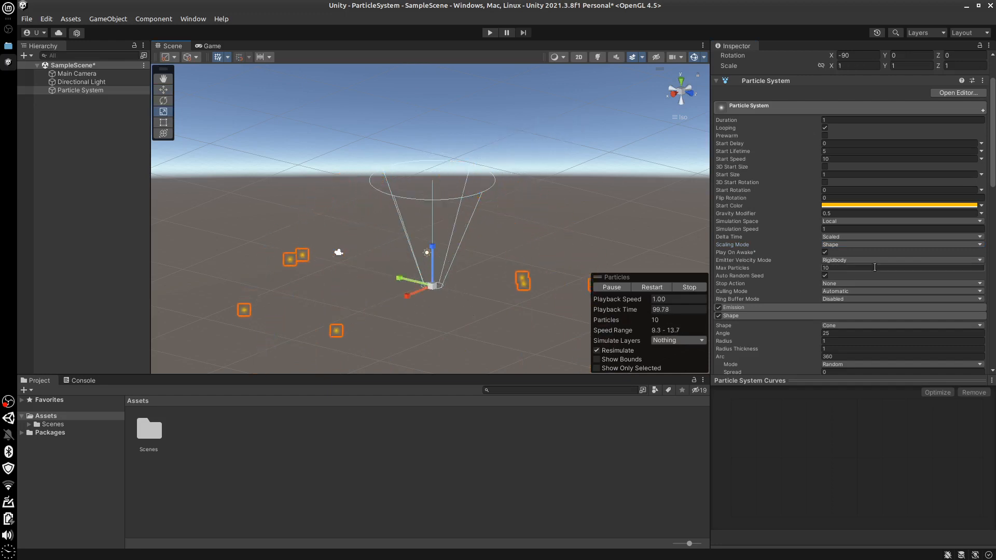
Set the Particle System's Scaling Mode back to Local
{"action": "left_click", "coordinate": [846, 245]}
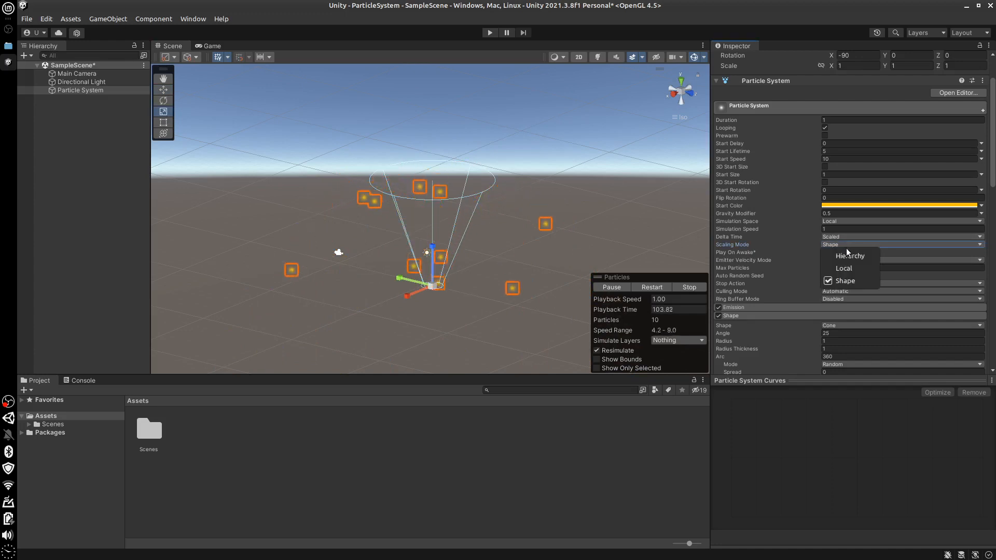
{"action": "left_click", "coordinate": [817, 276]}
{"action": "left_click", "coordinate": [841, 244]}
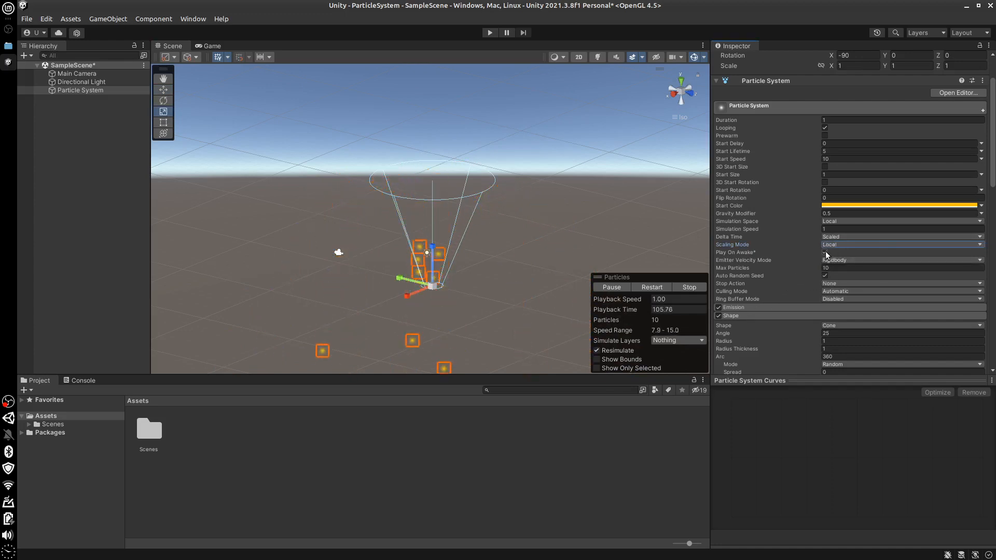
Stop the particle preview, run the scene briefly in Play mode to test Play On Awake, and disable that setting
{"action": "left_click", "coordinate": [826, 251]}
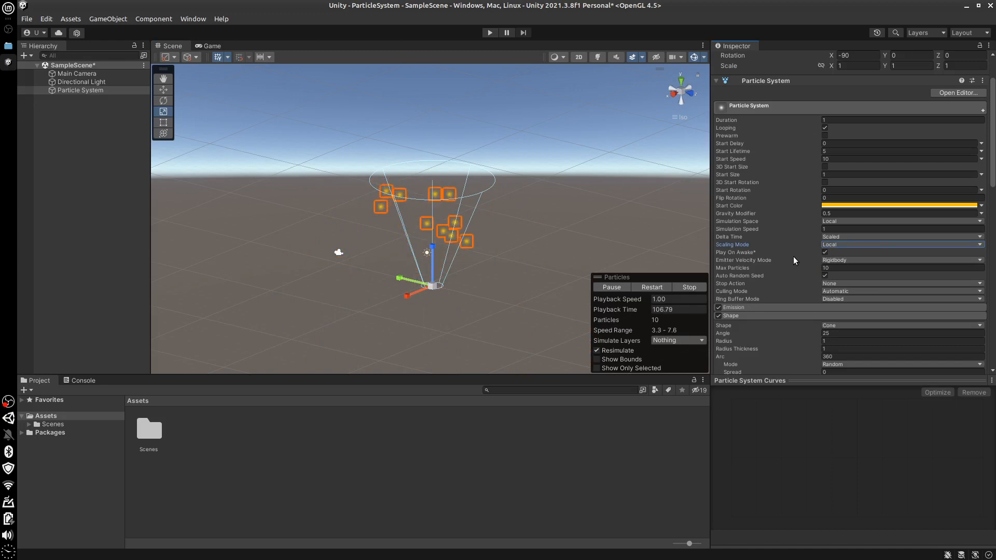
{"action": "left_click", "coordinate": [684, 287]}
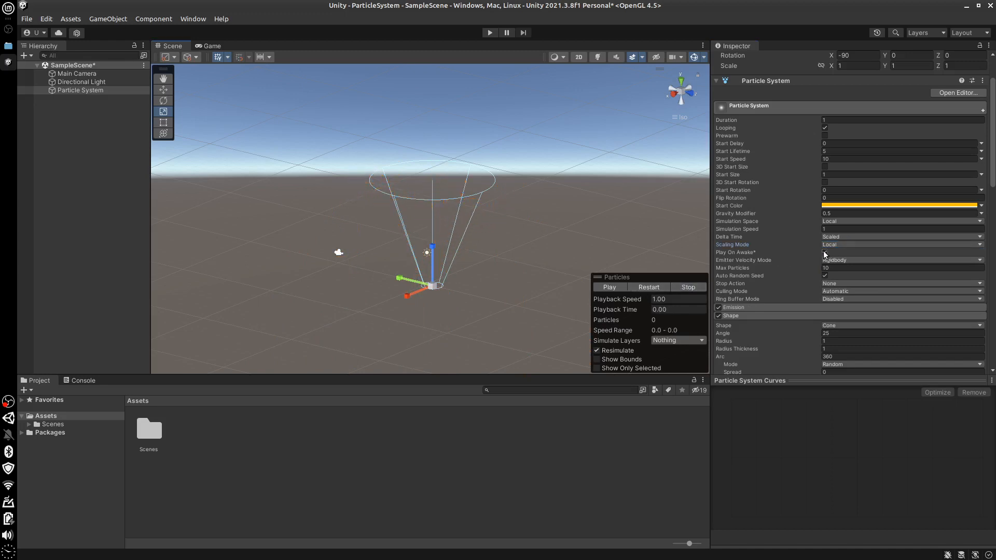
{"action": "left_click", "coordinate": [487, 32]}
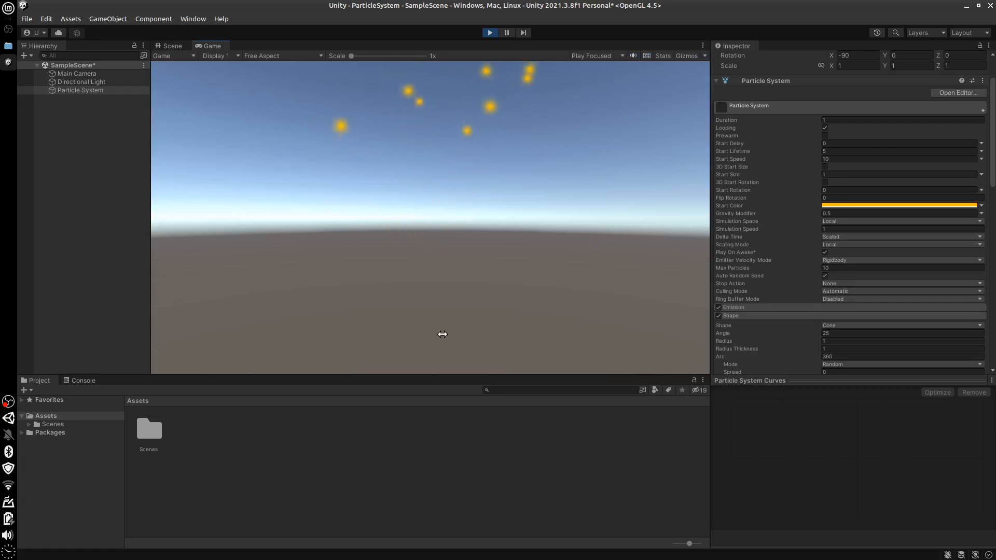
{"action": "left_click", "coordinate": [490, 32]}
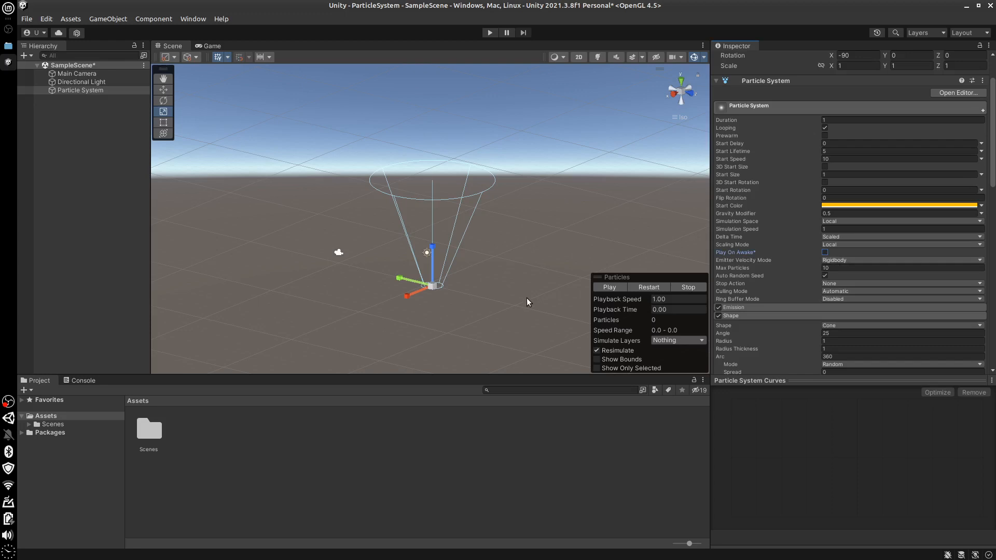
Preview the particles in the scene, run Play mode briefly with Play On Awake disabled, and re-enable the setting
{"action": "left_click_drag", "start_coordinate": [994, 177], "coordinate": [994, 320]}
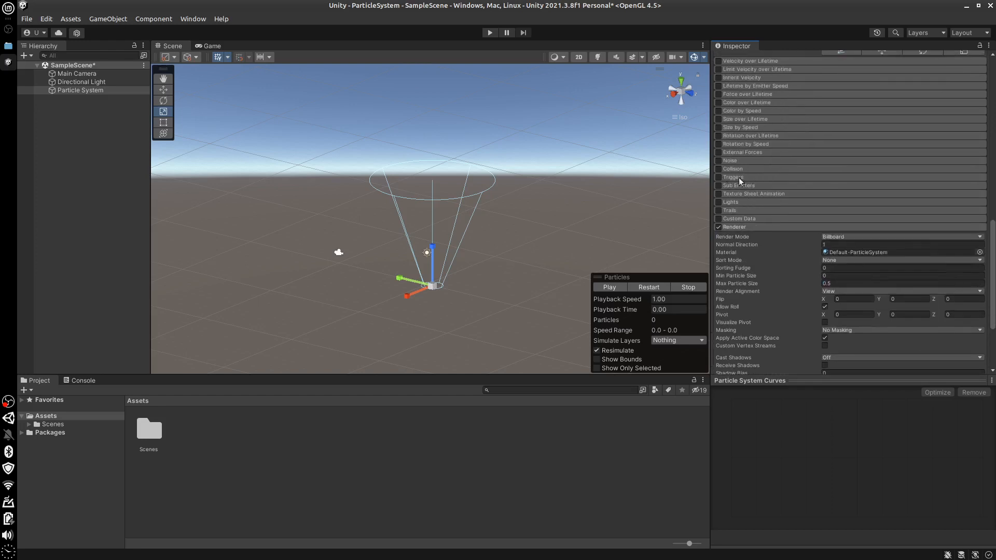
{"action": "left_click_drag", "start_coordinate": [995, 244], "coordinate": [995, 124]}
{"action": "scroll", "coordinate": [987, 122], "scroll_direction": "down", "scroll_amount": 1}
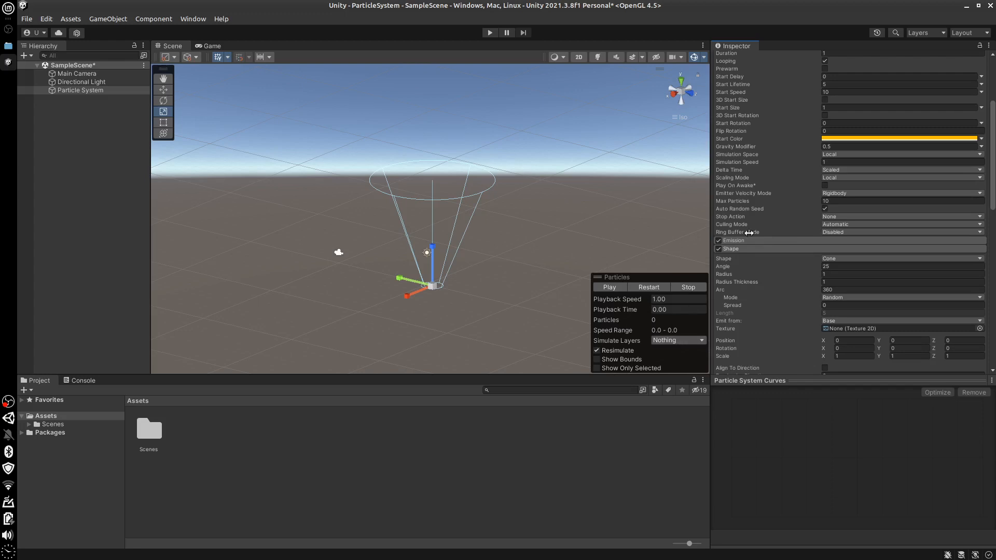
{"action": "left_click", "coordinate": [605, 285]}
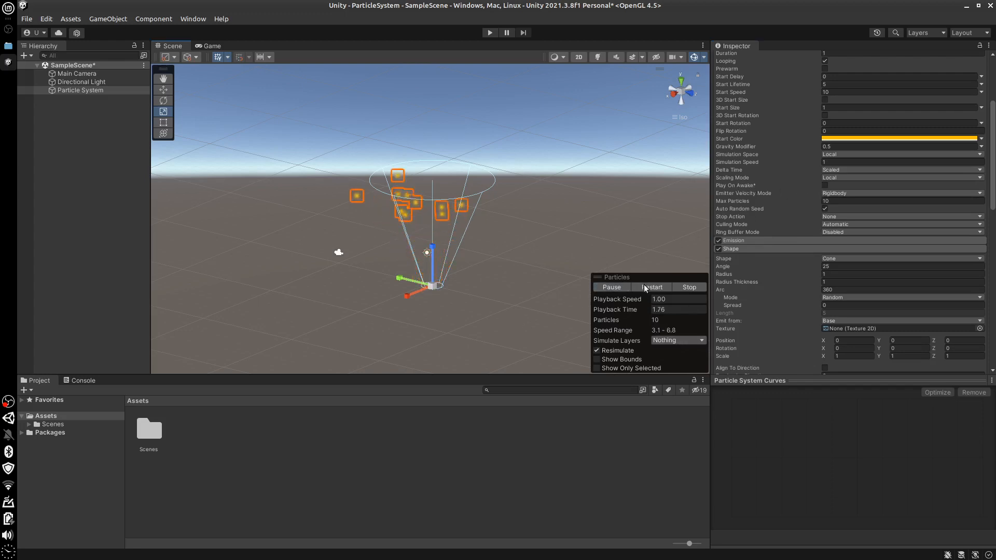
{"action": "left_click", "coordinate": [692, 287]}
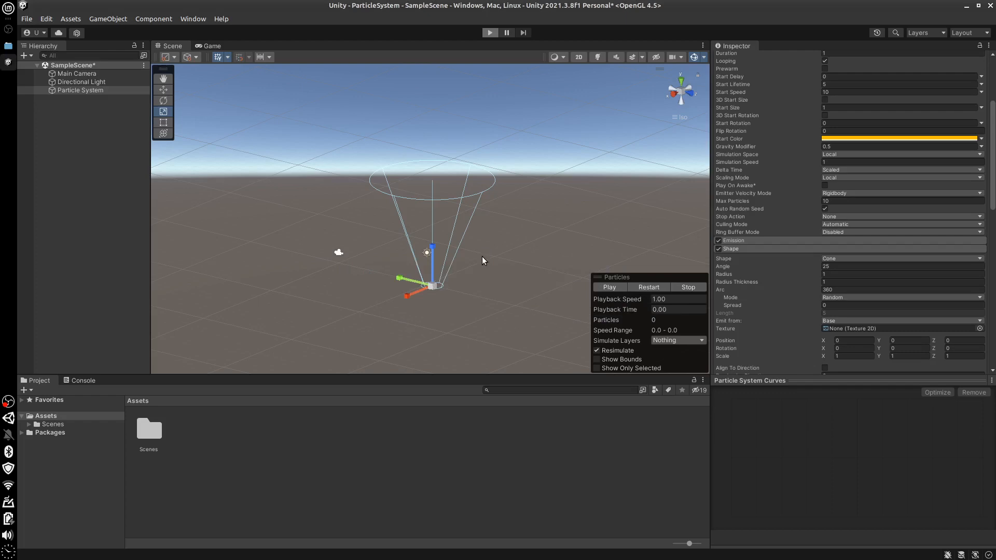
{"action": "key", "text": "ctrl+p"}
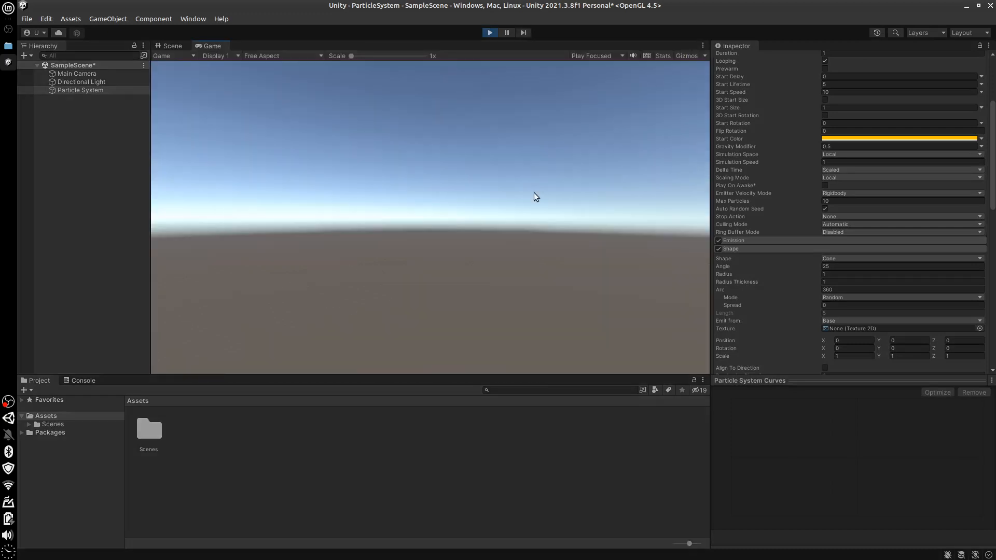
{"action": "left_click", "coordinate": [489, 33]}
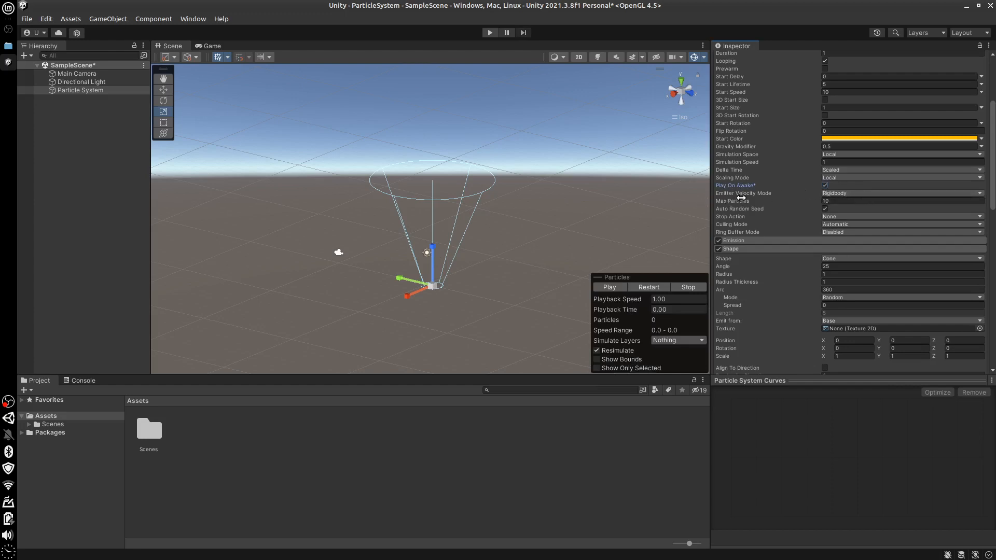
Switch the Emitter Velocity Mode to Transform and after that to Custom
{"action": "left_click", "coordinate": [857, 194]}
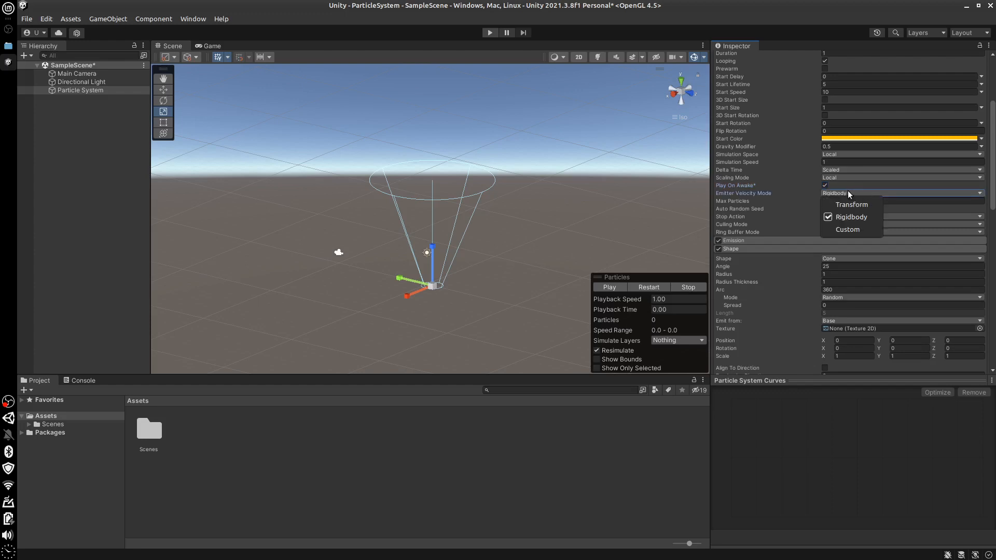
{"action": "left_click", "coordinate": [849, 190]}
{"action": "left_click", "coordinate": [746, 231]}
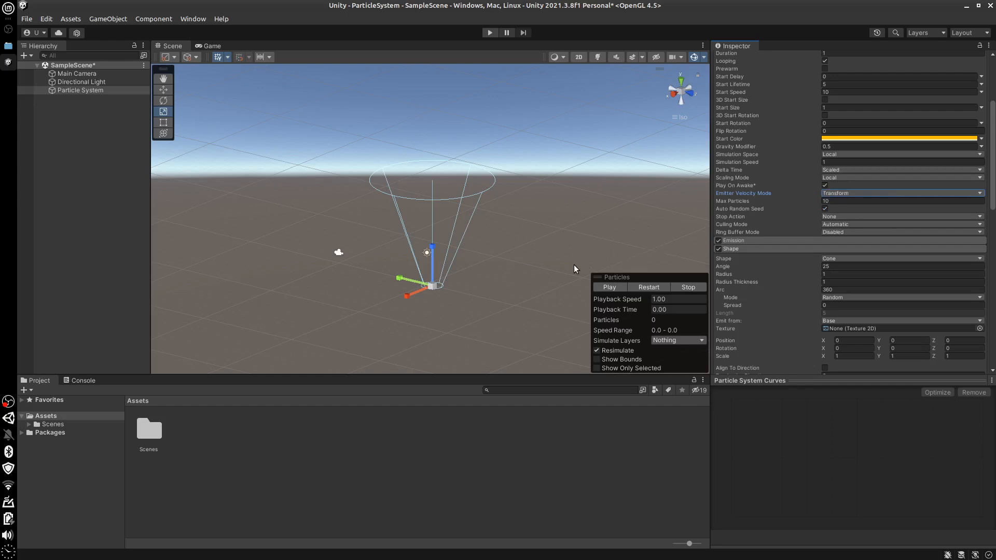
{"action": "left_click", "coordinate": [847, 194]}
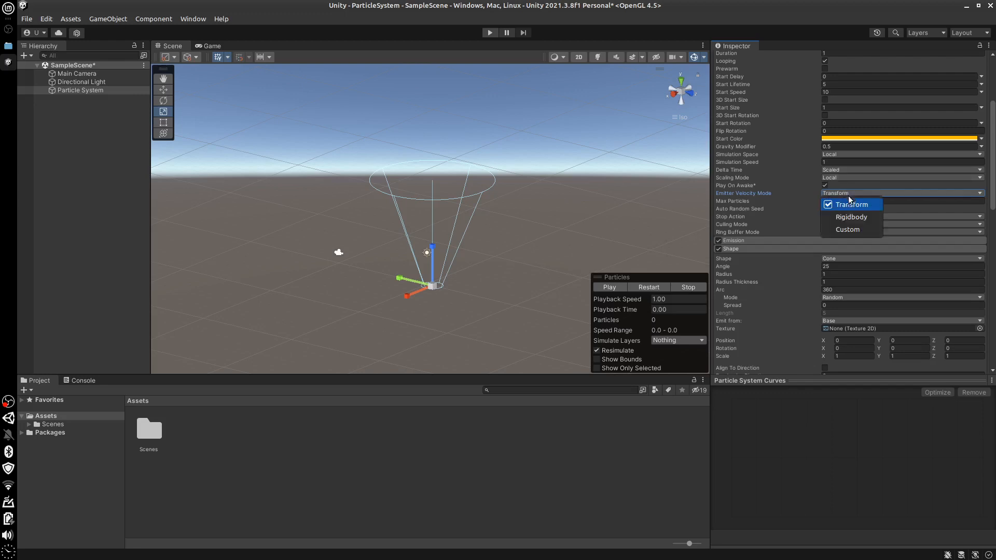
{"action": "left_click", "coordinate": [808, 255]}
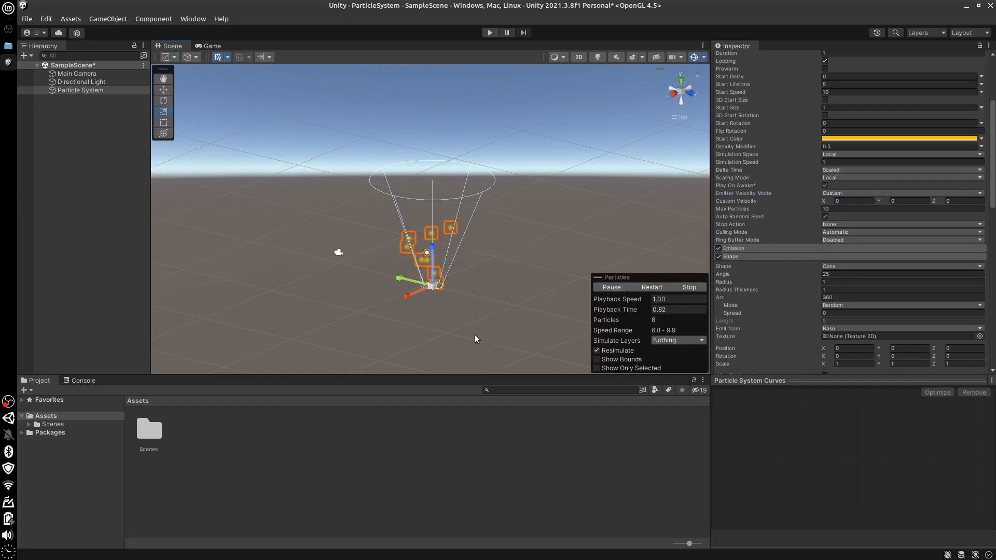
Set the Custom Velocity X component to 100 while previewing the particles from above
{"action": "key", "text": "alt"}
{"action": "left_click_drag", "start_coordinate": [491, 341], "coordinate": [596, 332], "text": "alt"}
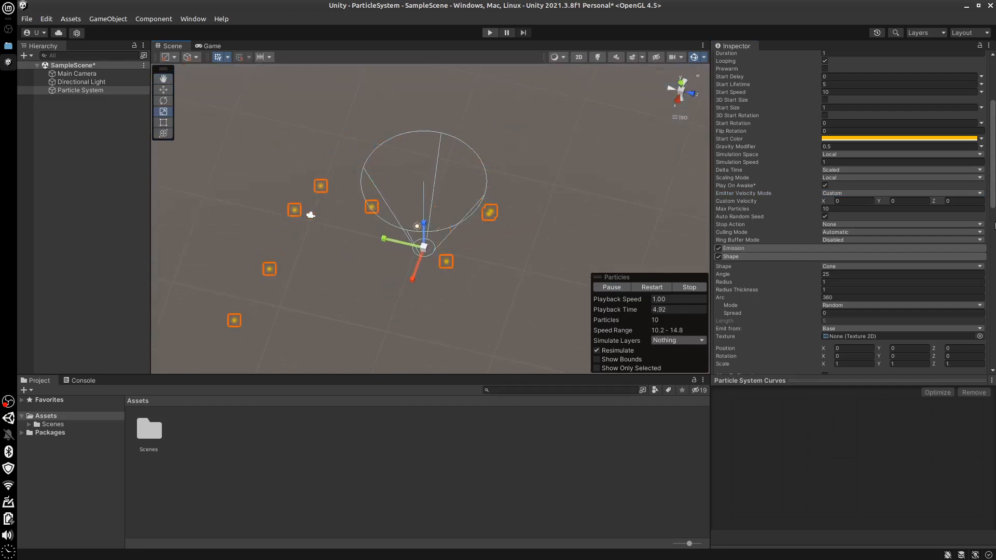
{"action": "left_click_drag", "start_coordinate": [581, 344], "coordinate": [602, 336], "text": "alt"}
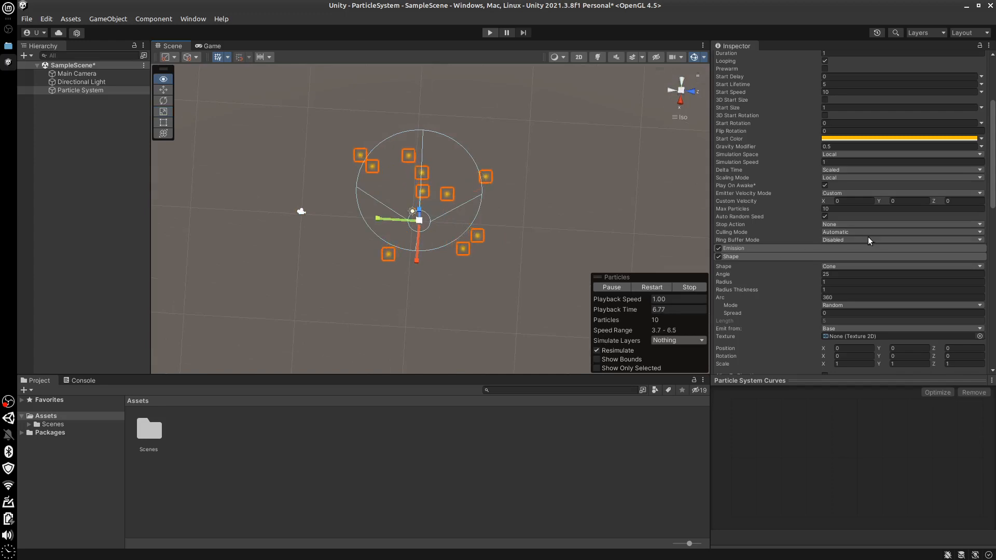
{"action": "left_click", "coordinate": [857, 201]}
{"action": "type", "text": "10"}
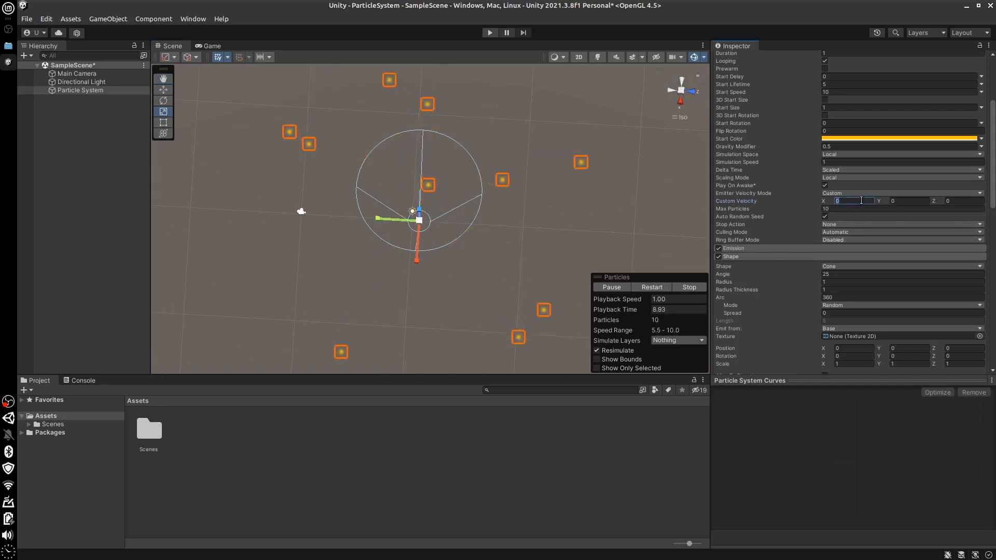
{"action": "type", "text": "0"}
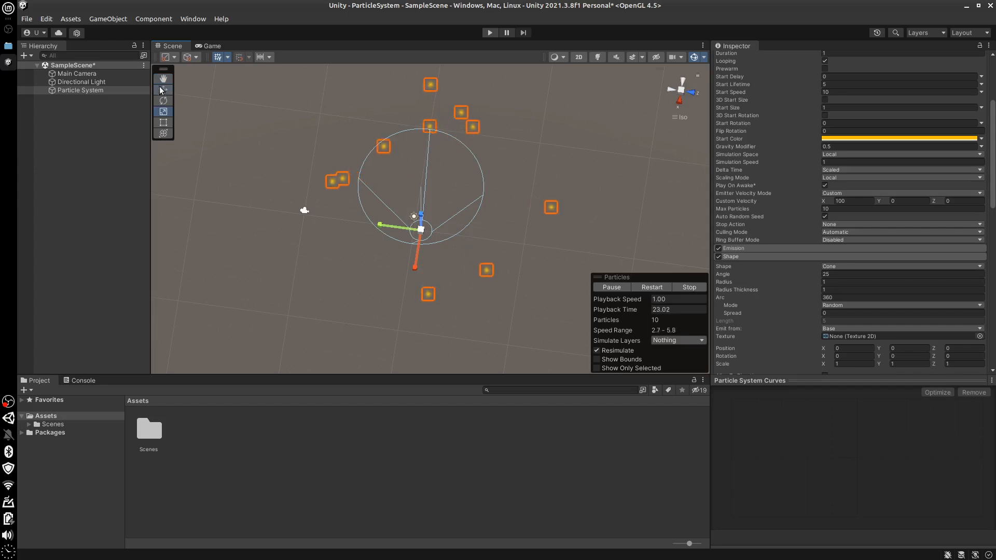
Move the emitter along its green axis to test the custom velocity, and undo the move
{"action": "left_click_drag", "start_coordinate": [531, 287], "coordinate": [526, 181], "text": "alt"}
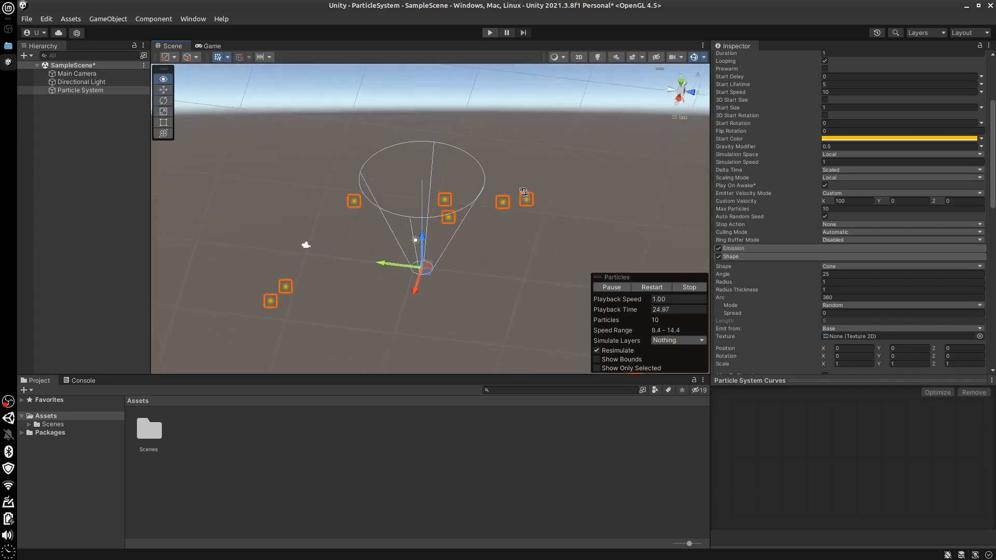
{"action": "left_click_drag", "start_coordinate": [366, 263], "coordinate": [328, 262]}
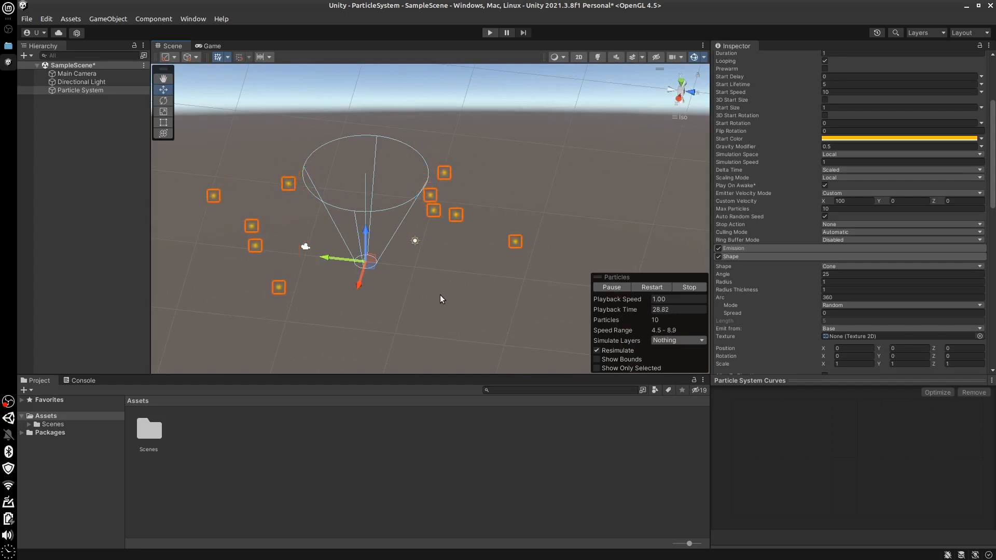
{"action": "key", "text": "ctrl+z"}
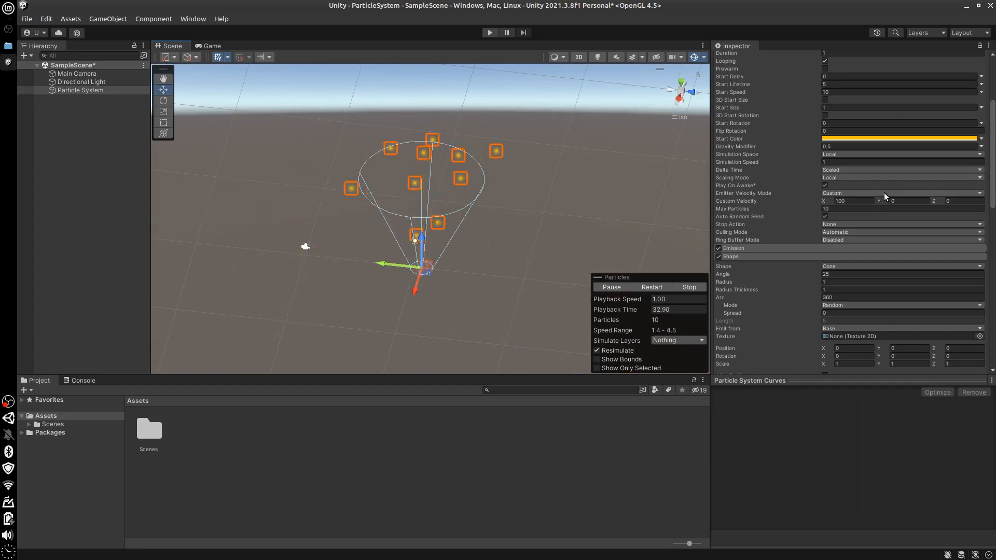
Set the Particle System's Simulation Space to World
{"action": "left_click", "coordinate": [852, 154]}
{"action": "left_click", "coordinate": [821, 187]}
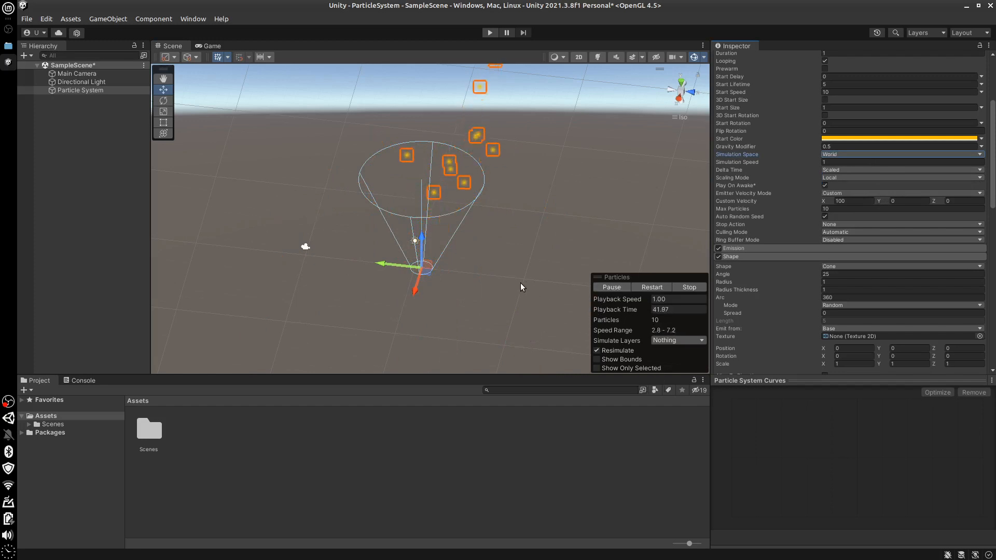
Set the Custom Velocity Y and Z components to 100 while previewing the particles from several angles
{"action": "left_click_drag", "start_coordinate": [541, 272], "coordinate": [537, 210], "text": "alt"}
{"action": "left_click_drag", "start_coordinate": [529, 285], "coordinate": [536, 307], "text": "alt"}
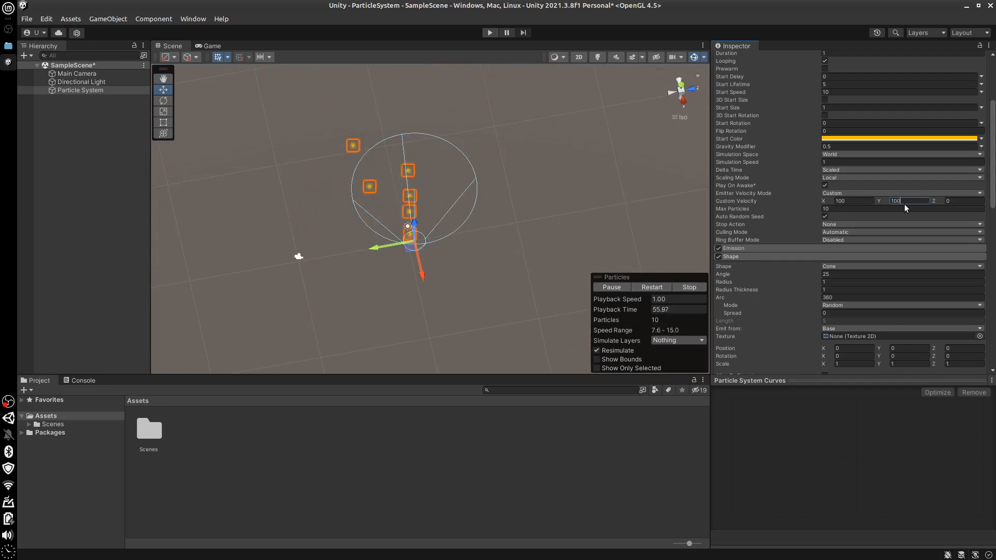
{"action": "left_click", "coordinate": [962, 202]}
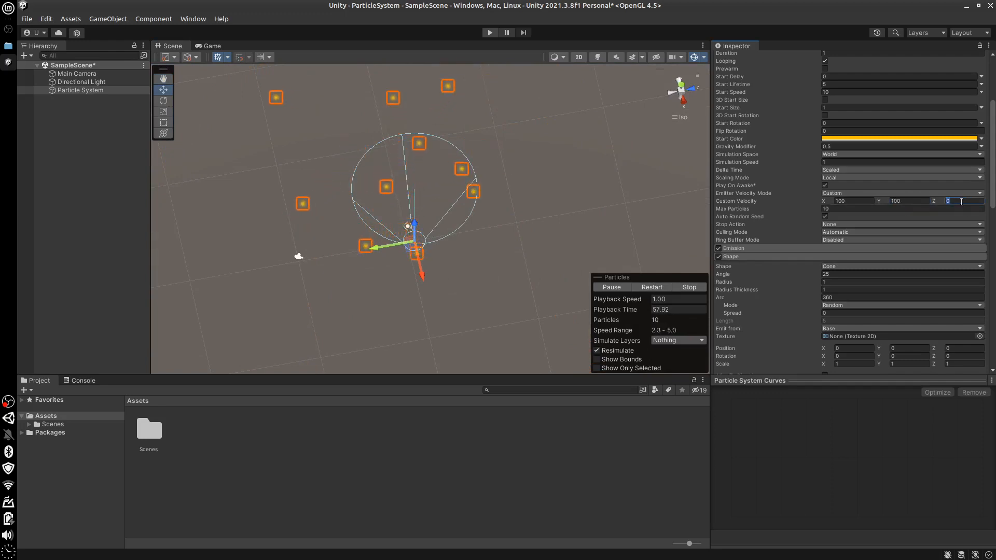
{"action": "type", "text": "100"}
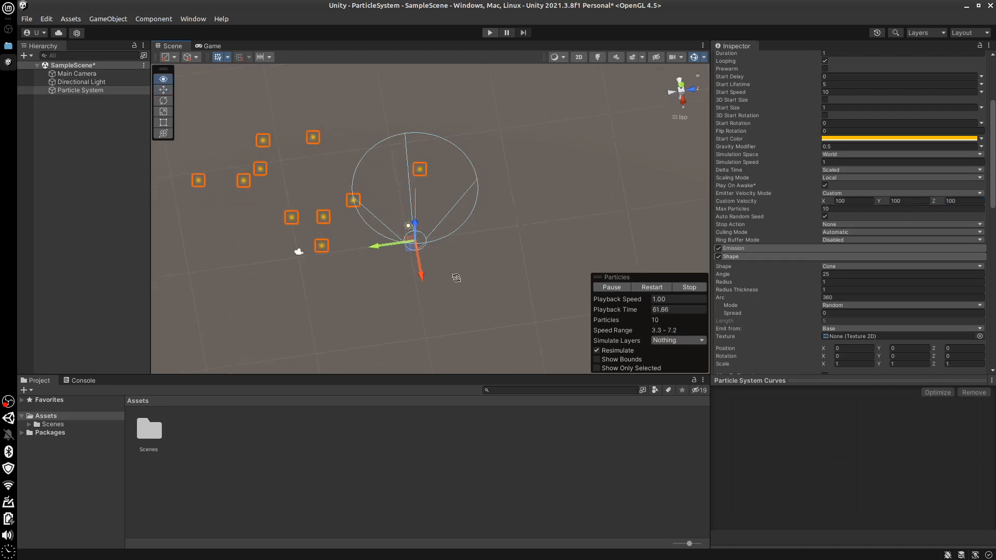
{"action": "left_click_drag", "start_coordinate": [456, 278], "coordinate": [459, 237], "text": "alt"}
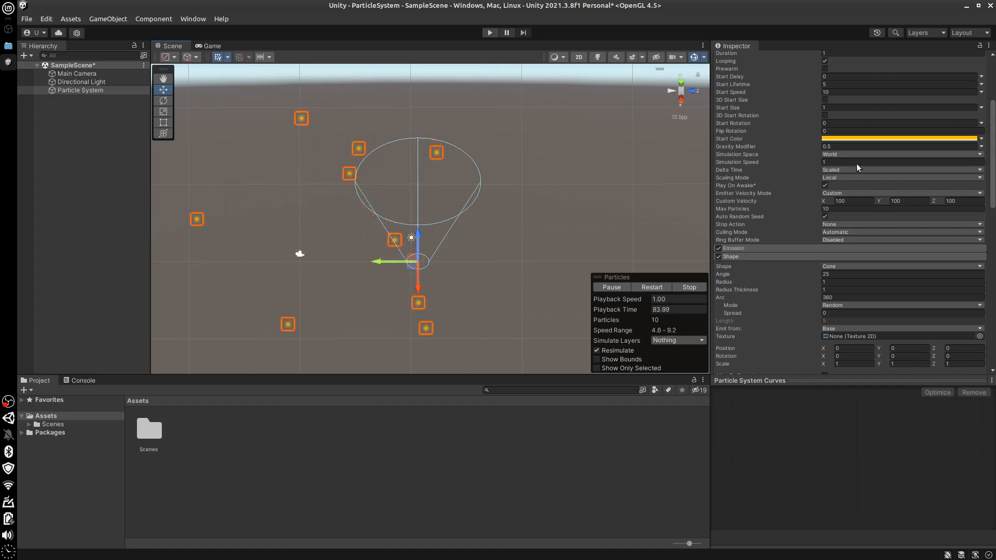
Switch the Emitter Velocity Mode to Transform and move the emitter around the scene to test it
{"action": "left_click", "coordinate": [865, 191]}
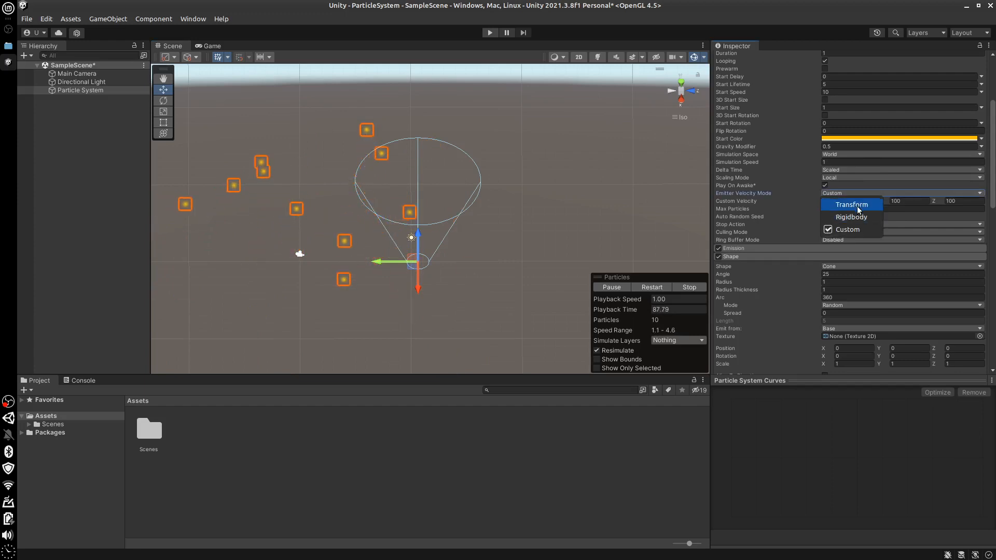
{"action": "left_click", "coordinate": [848, 226]}
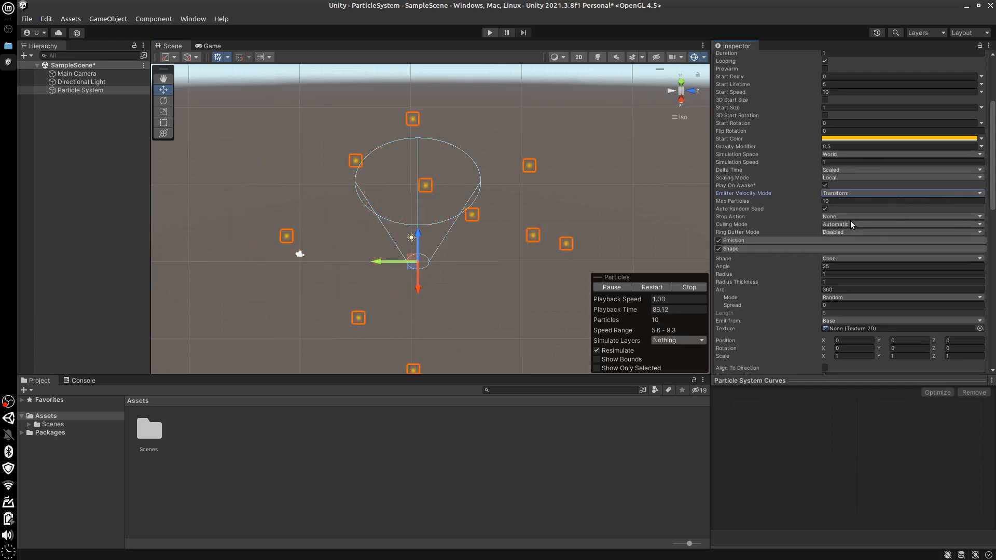
{"action": "left_click_drag", "start_coordinate": [390, 262], "coordinate": [458, 199]}
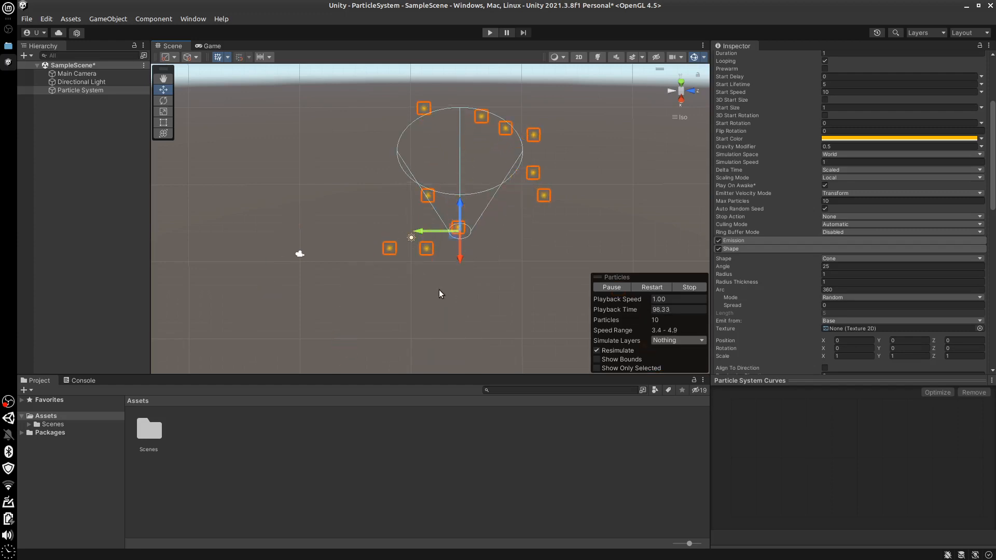
Set the Emitter Velocity Mode to Rigidbody and move the emitter along its green axis back toward its earlier place
{"action": "left_click", "coordinate": [852, 194]}
{"action": "left_click", "coordinate": [780, 234]}
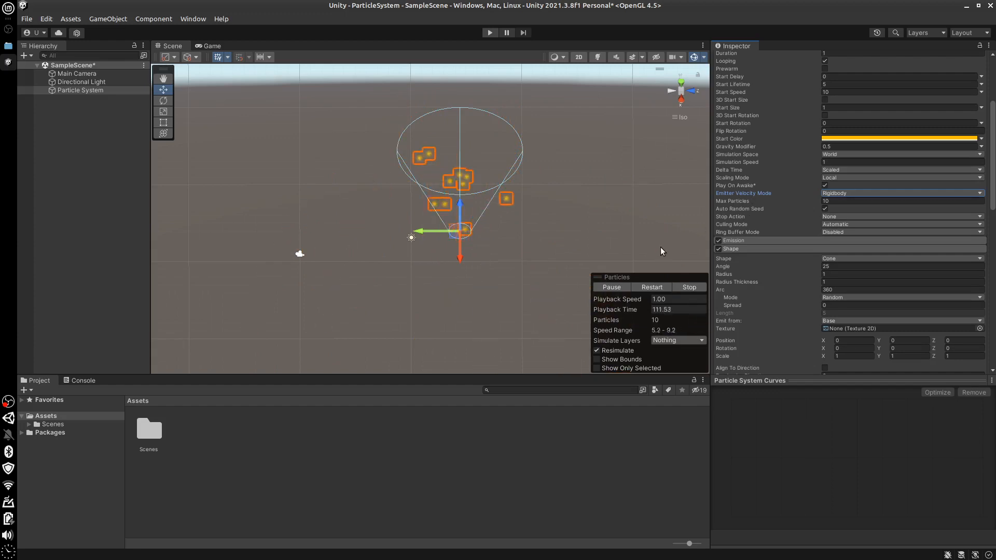
{"action": "left_click_drag", "start_coordinate": [432, 232], "coordinate": [382, 231]}
Set Max Particles to 1000 and lower the emitter along its blue axis
{"action": "left_click", "coordinate": [840, 201]}
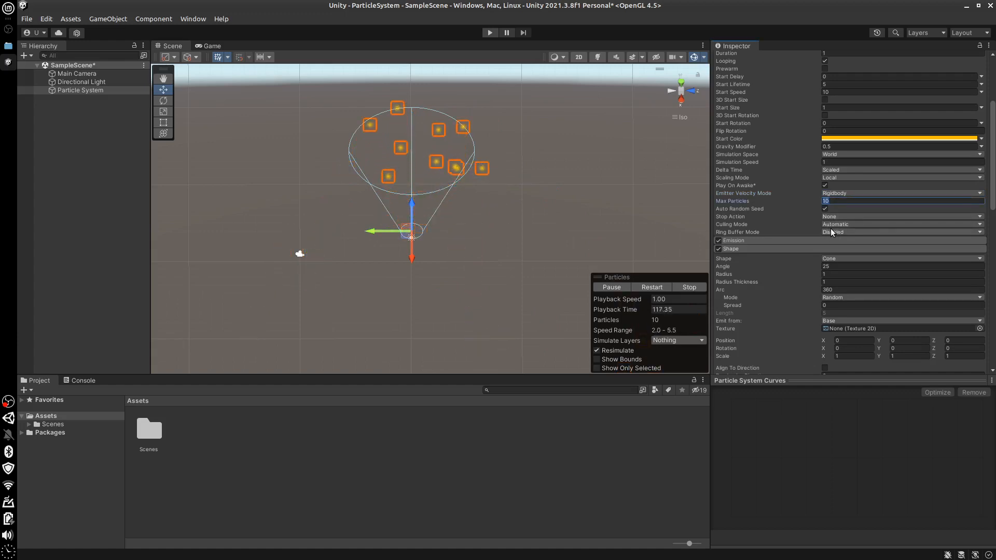
{"action": "type", "text": "1000"}
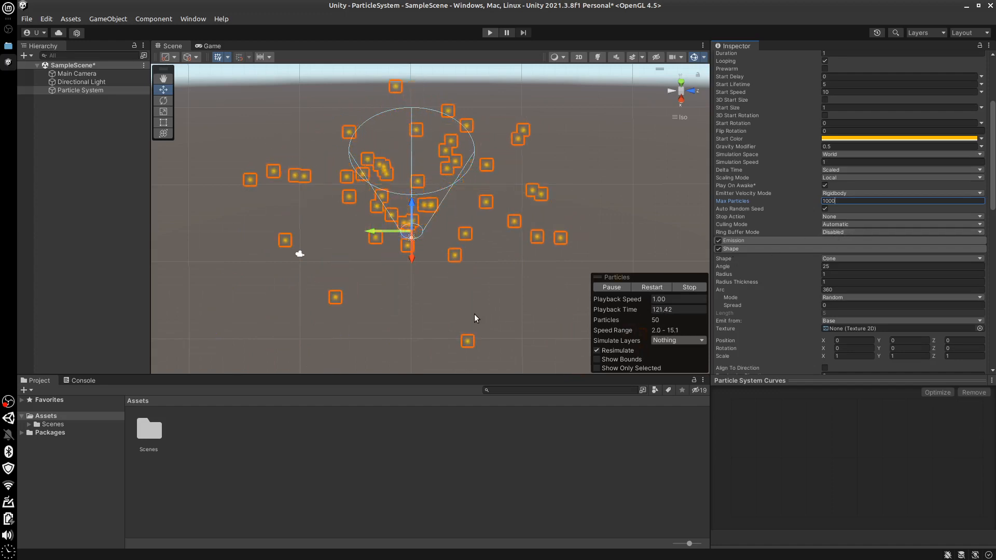
{"action": "left_click_drag", "start_coordinate": [497, 289], "coordinate": [509, 269], "text": "alt"}
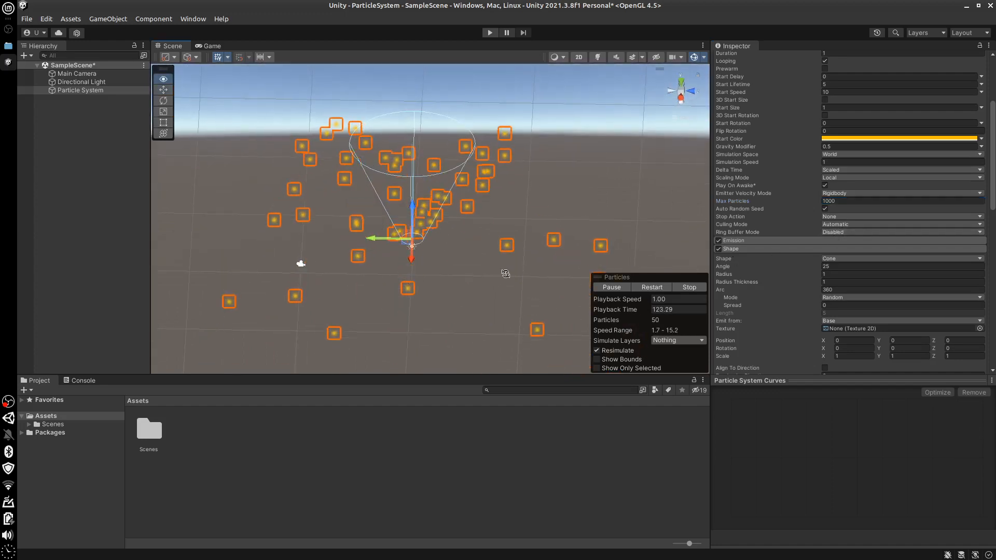
{"action": "left_click_drag", "start_coordinate": [530, 321], "coordinate": [498, 347], "text": "alt"}
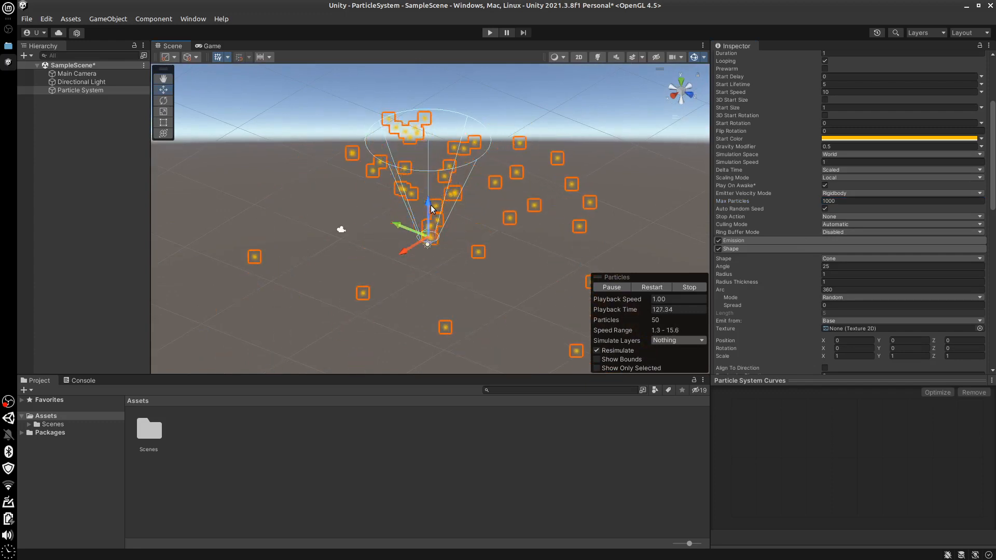
{"action": "left_click_drag", "start_coordinate": [425, 204], "coordinate": [428, 247]}
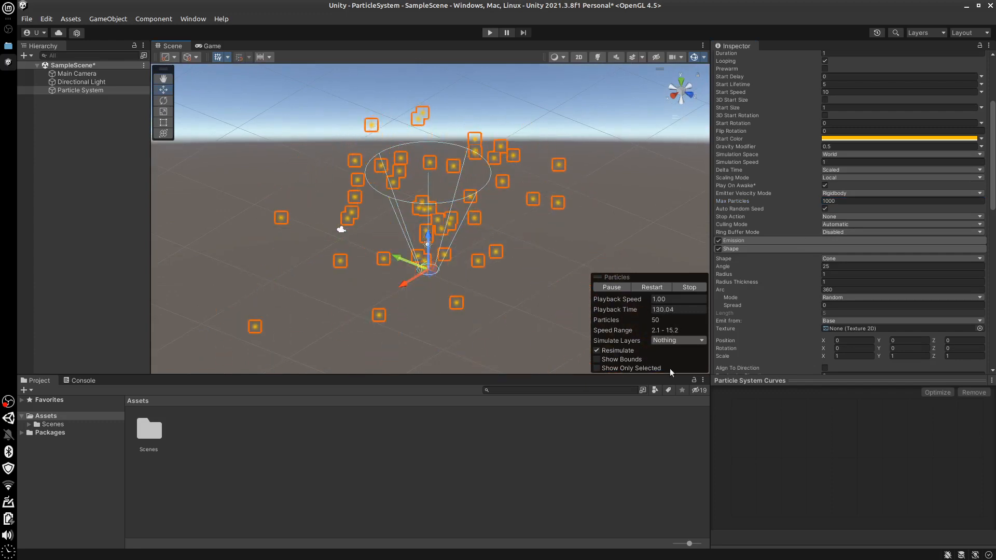
Reduce Max Particles to 1, stop the particle preview and play it again
{"action": "left_click", "coordinate": [844, 201]}
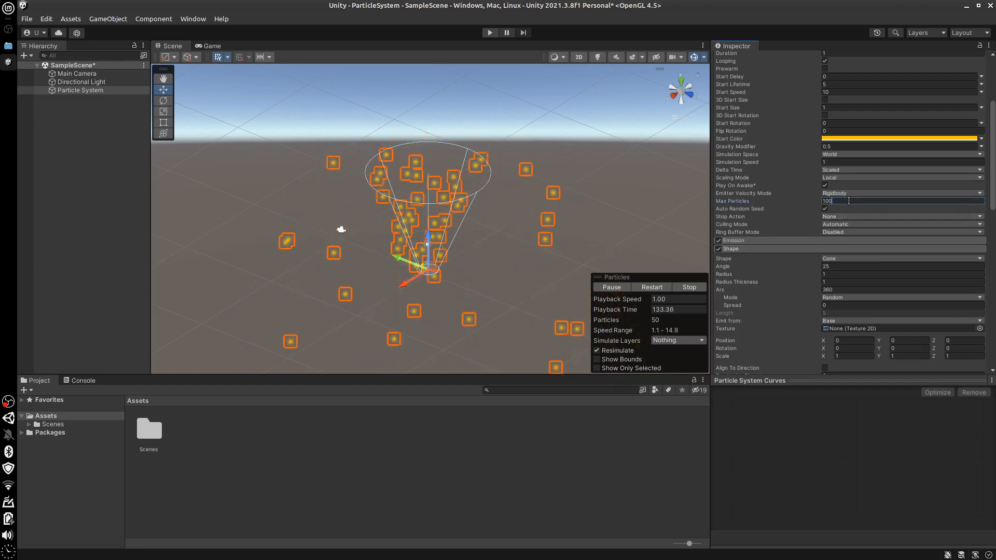
{"action": "key", "text": "BackSpace"}
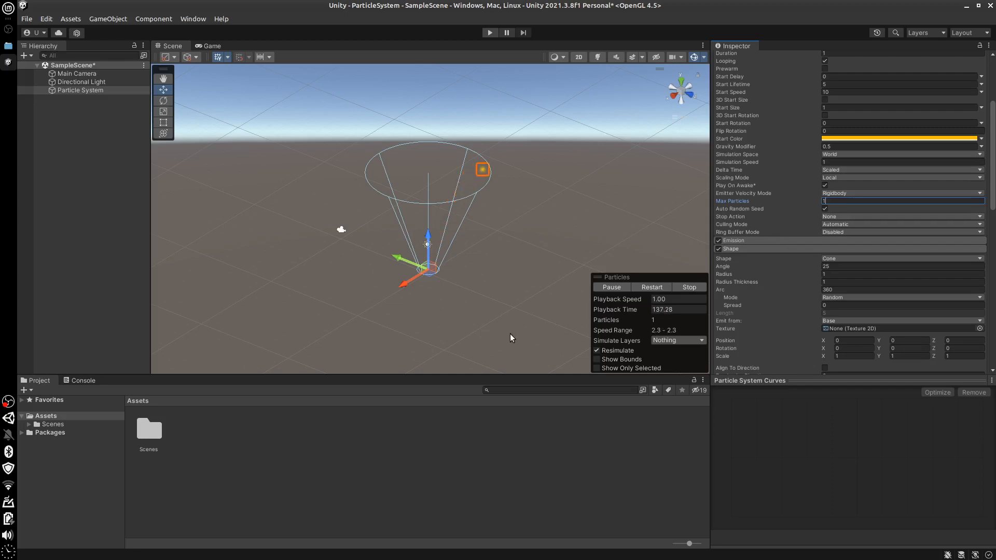
{"action": "left_click", "coordinate": [686, 286]}
{"action": "left_click", "coordinate": [613, 286]}
Set the Particle System's Duration to 5
{"action": "left_click_drag", "start_coordinate": [993, 190], "coordinate": [994, 158]}
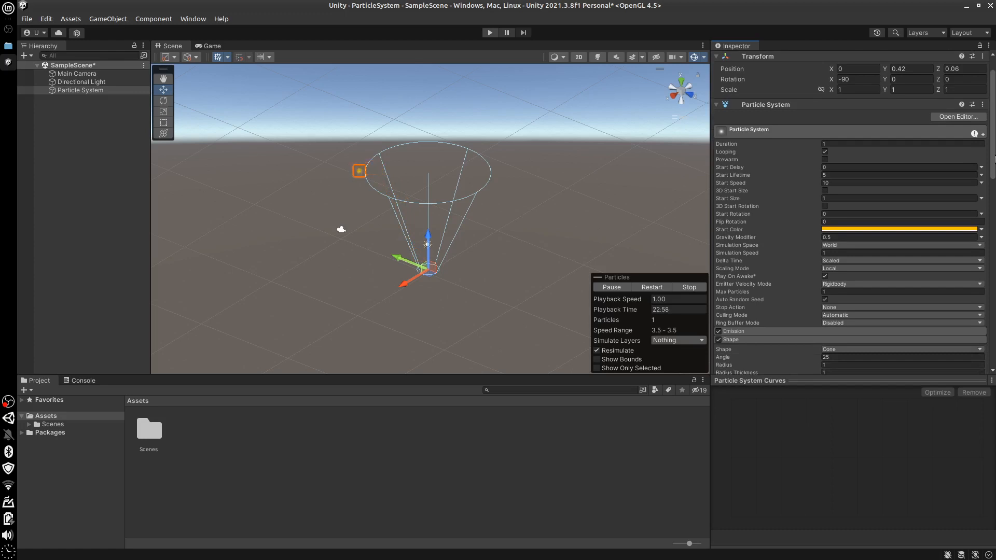
{"action": "scroll", "coordinate": [835, 105], "scroll_direction": "down", "scroll_amount": 3}
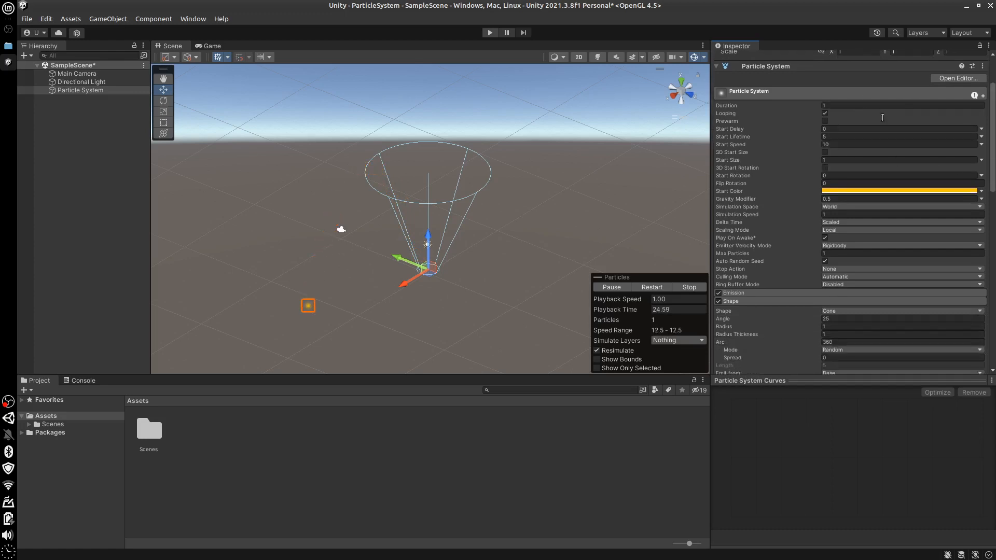
{"action": "scroll", "coordinate": [974, 165], "scroll_direction": "up", "scroll_amount": 2}
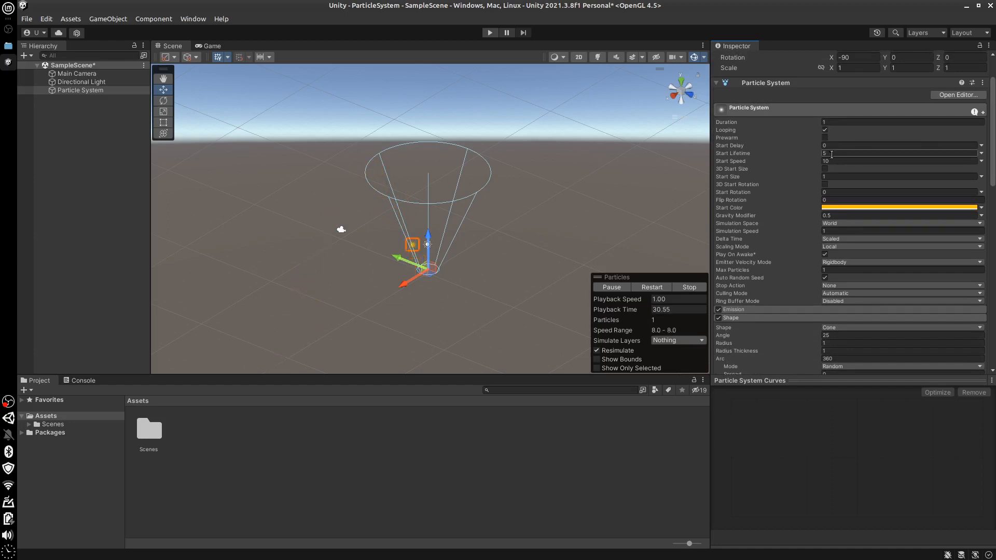
{"action": "left_click", "coordinate": [828, 121]}
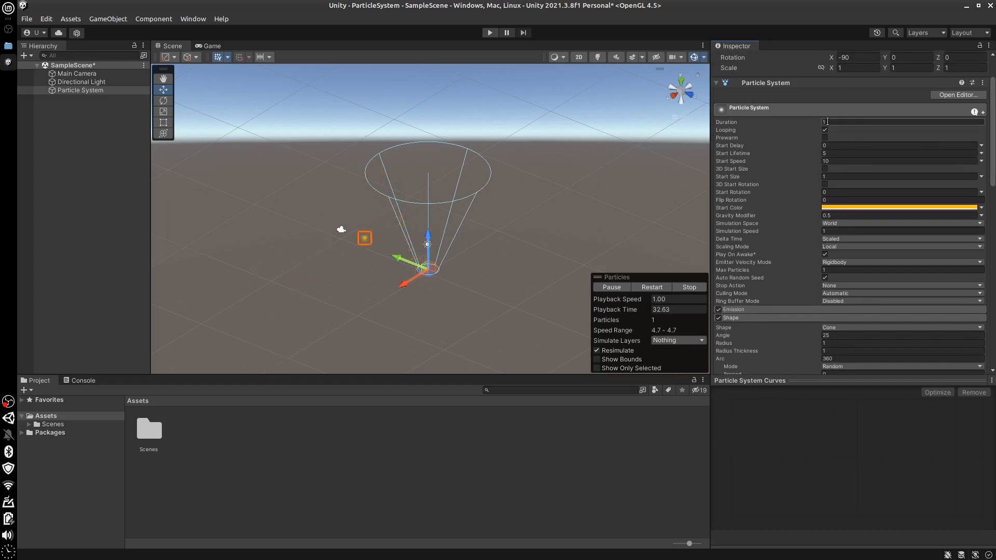
{"action": "left_click", "coordinate": [829, 122]}
{"action": "type", "text": "5"}
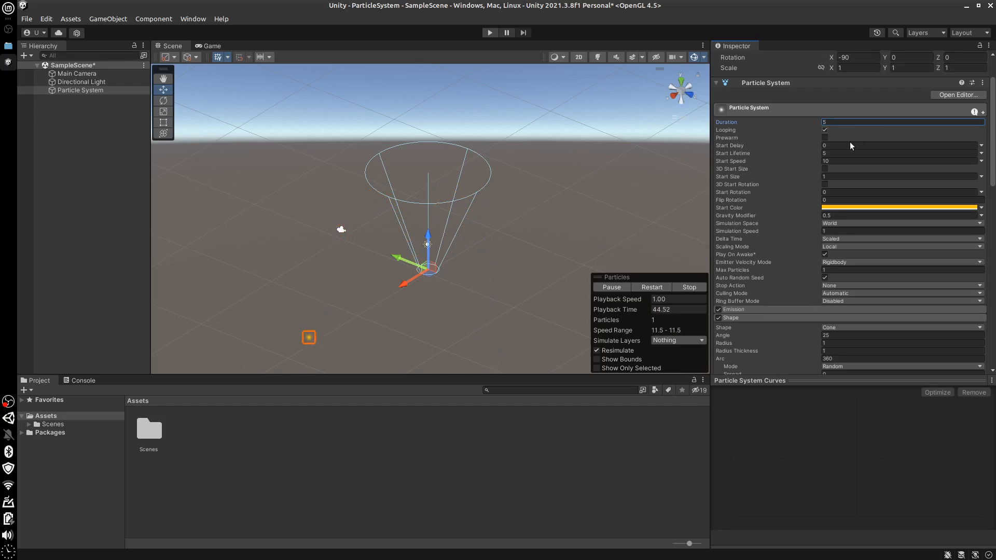
Set the Start Lifetime of the particles to 1
{"action": "left_click", "coordinate": [836, 154]}
{"action": "key", "text": "BackSpace"}
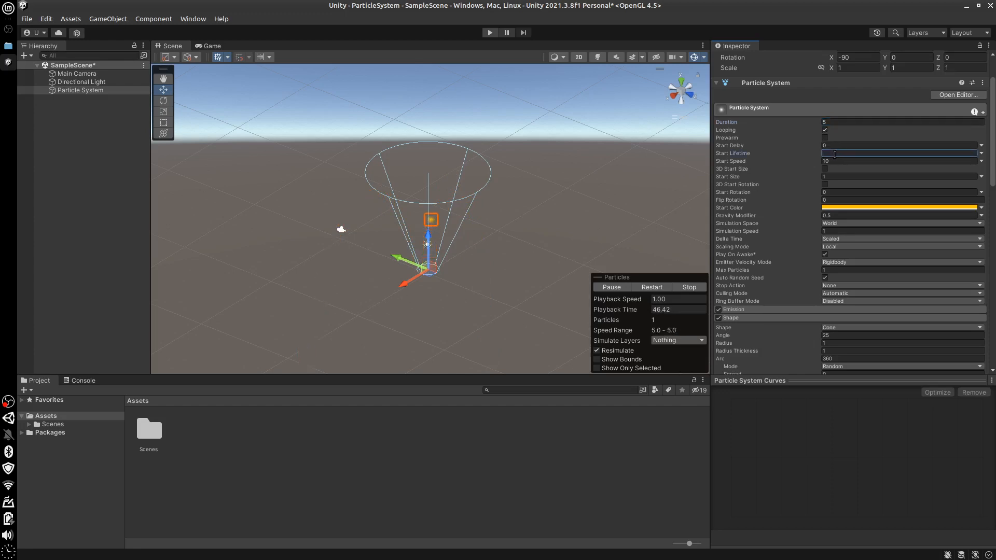
{"action": "type", "text": "1"}
Set Max Particles to 100
{"action": "left_click_drag", "start_coordinate": [994, 185], "coordinate": [994, 221]}
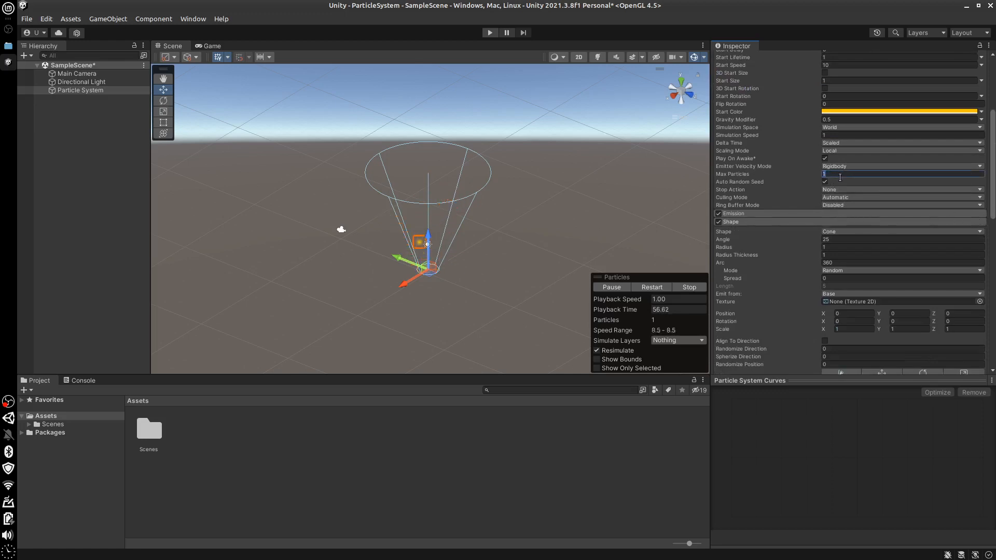
{"action": "type", "text": "100"}
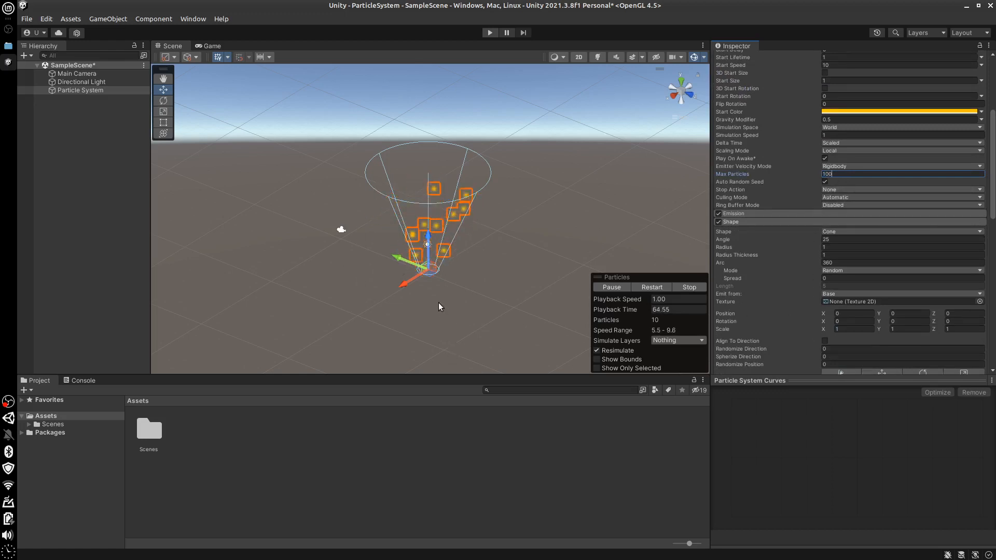
{"action": "left_click", "coordinate": [476, 306]}
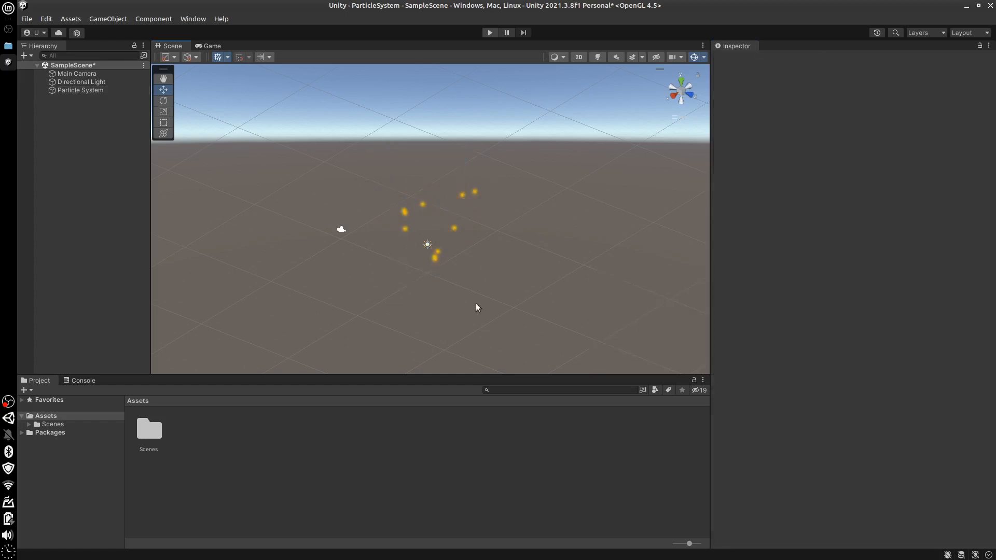
Select the Particle System again and expand its Emission module
{"action": "left_click", "coordinate": [80, 90]}
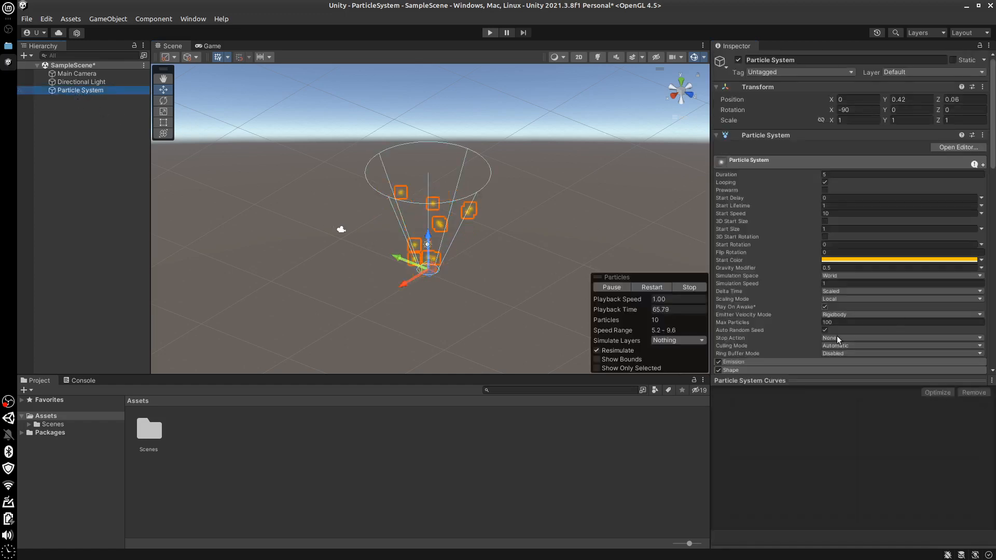
{"action": "left_click", "coordinate": [762, 361]}
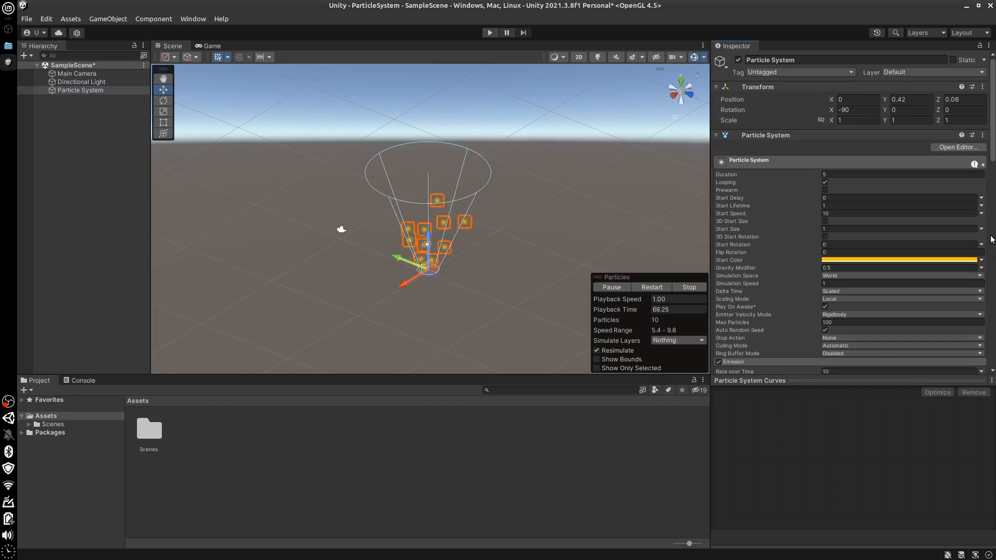
{"action": "scroll", "coordinate": [993, 182], "scroll_direction": "down", "scroll_amount": 3}
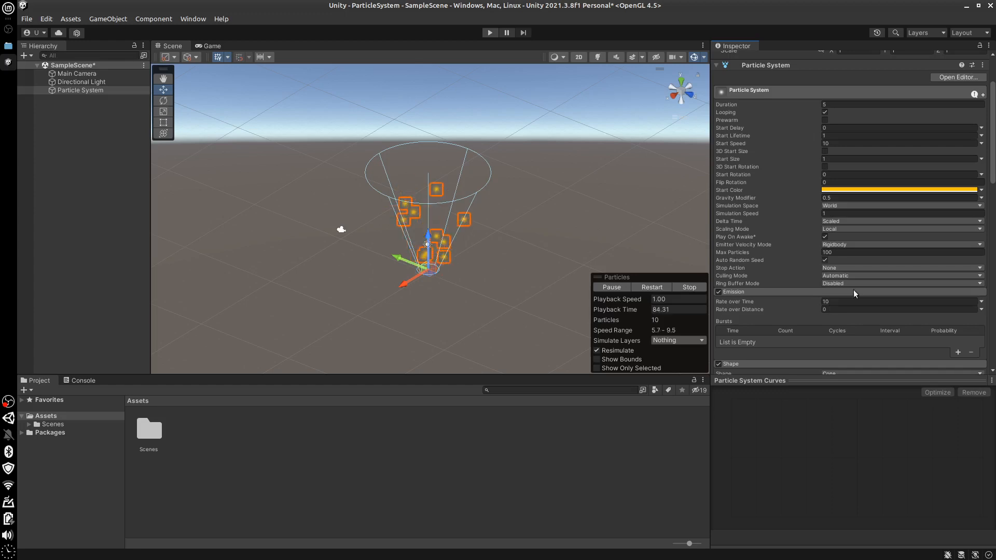
Disable Auto Random Seed to try a custom Random Seed, resetting the seed to 0 and re-enabling Auto Random Seed at the end
{"action": "left_click", "coordinate": [825, 260]}
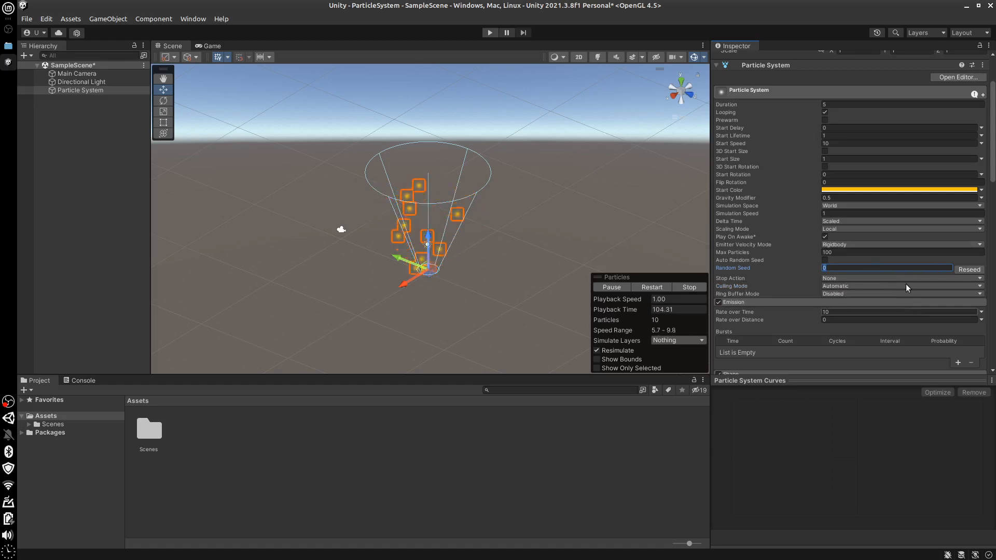
{"action": "left_click", "coordinate": [825, 260]}
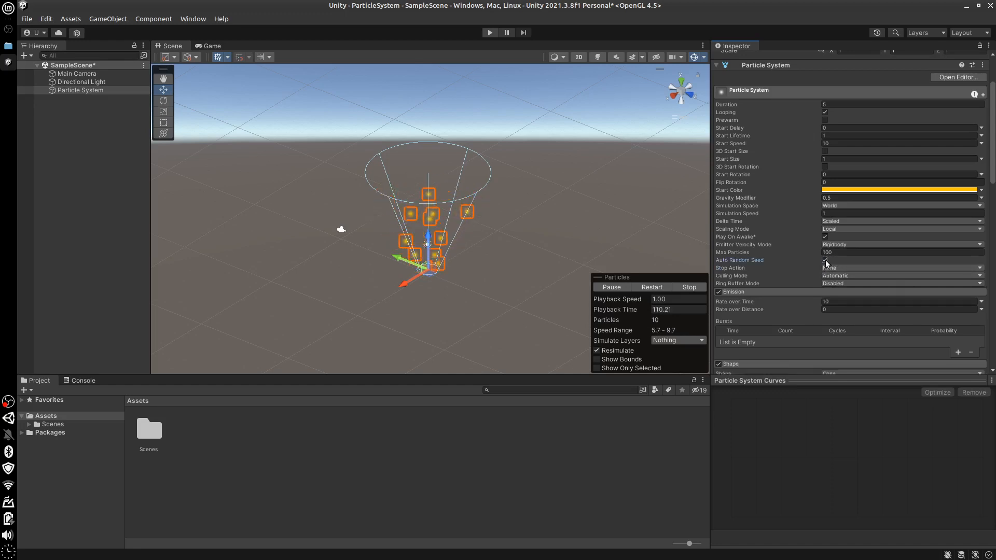
{"action": "left_click", "coordinate": [825, 260]}
{"action": "left_click", "coordinate": [830, 268]}
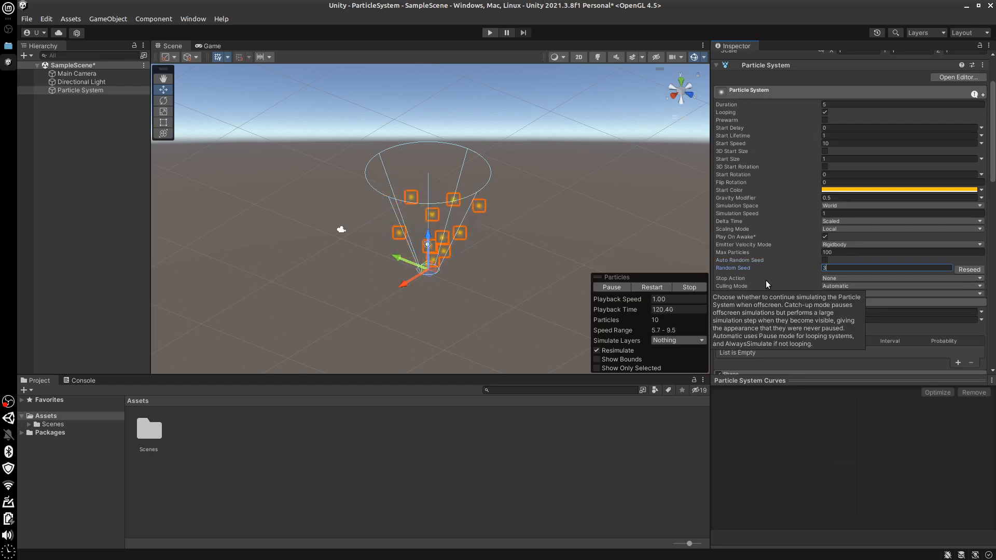
{"action": "key", "text": "Return"}
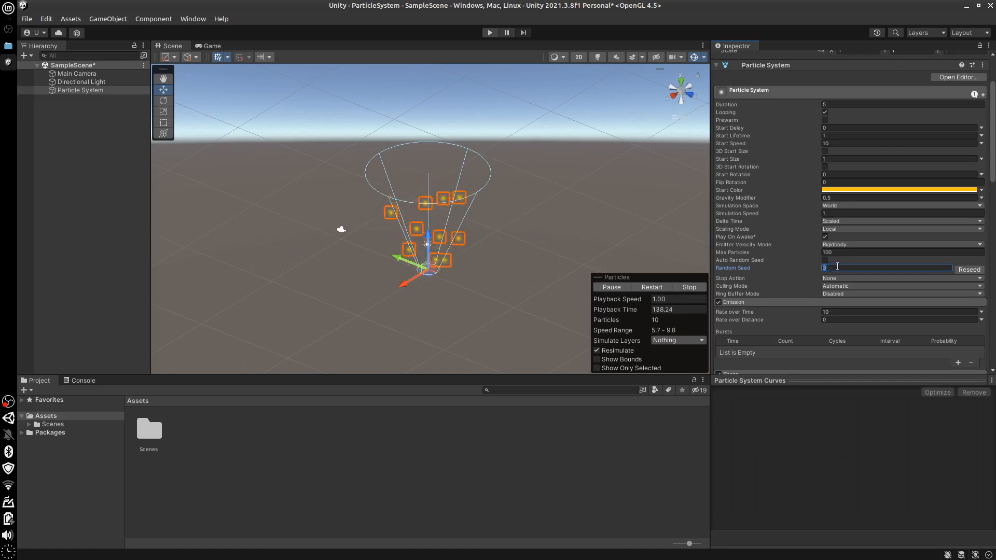
{"action": "type", "text": "0"}
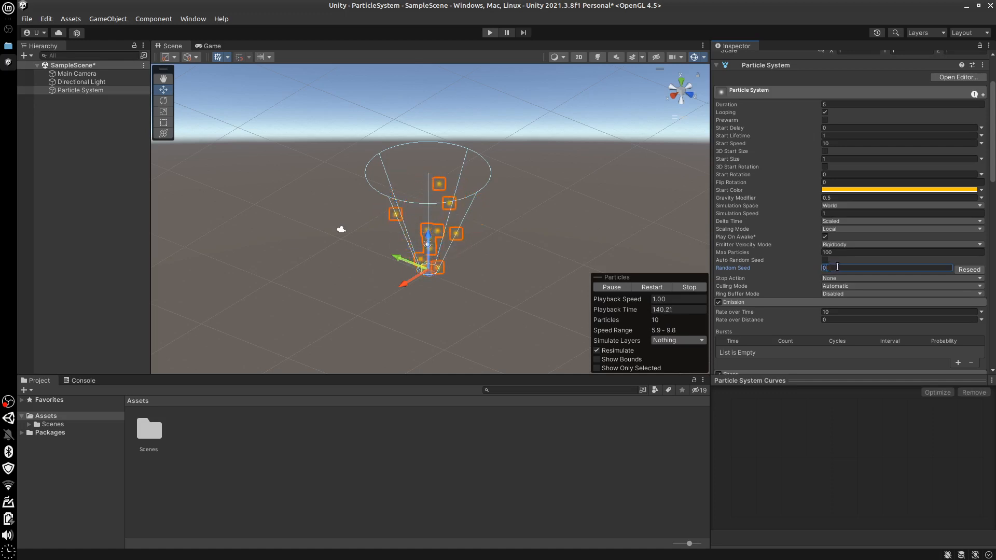
{"action": "left_click", "coordinate": [825, 260]}
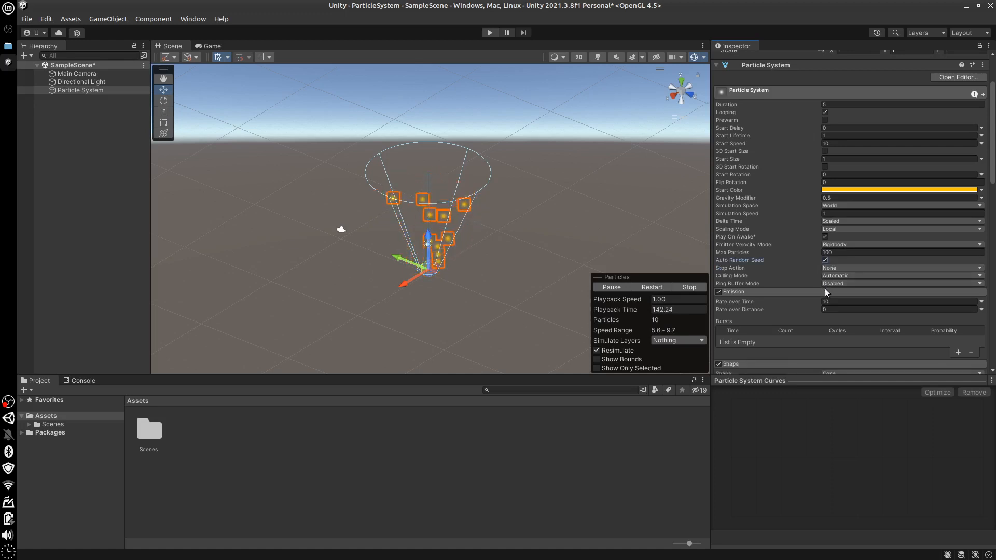
Examine the available Stop Action options without changing the selection
{"action": "left_click", "coordinate": [865, 267]}
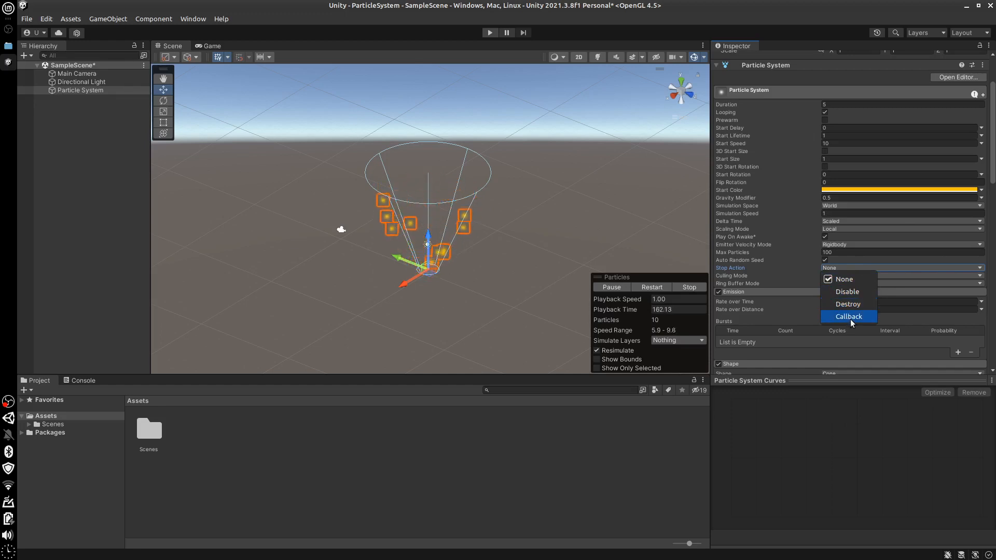
{"action": "left_click", "coordinate": [849, 424]}
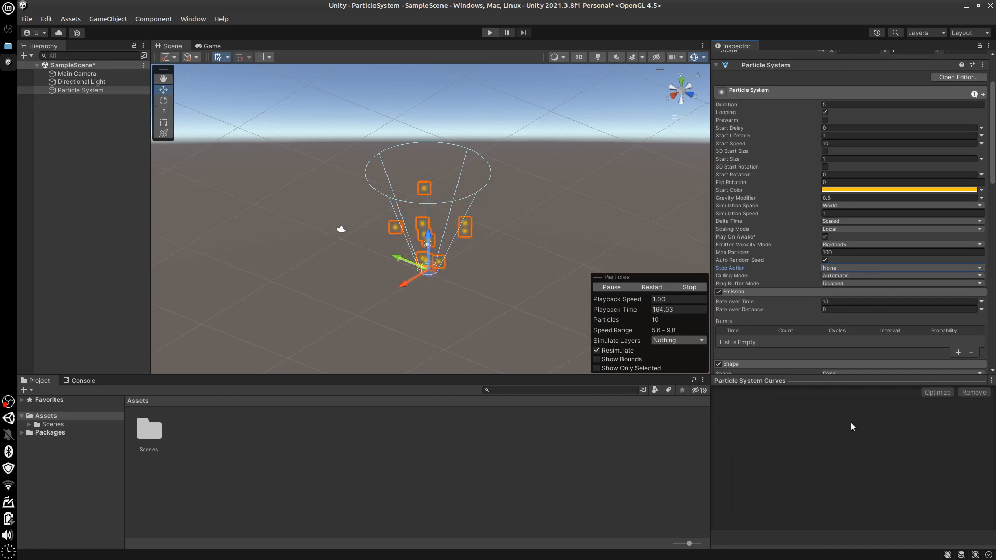
Examine the Culling Mode options, panning the particle system out of the scene view and back without changing the selection
{"action": "left_click", "coordinate": [850, 274]}
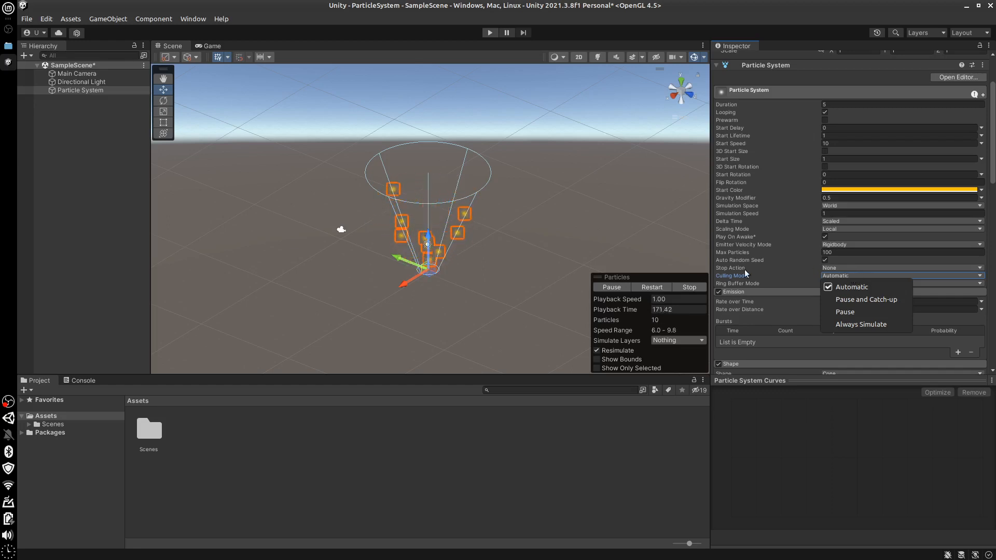
{"action": "left_click", "coordinate": [519, 304]}
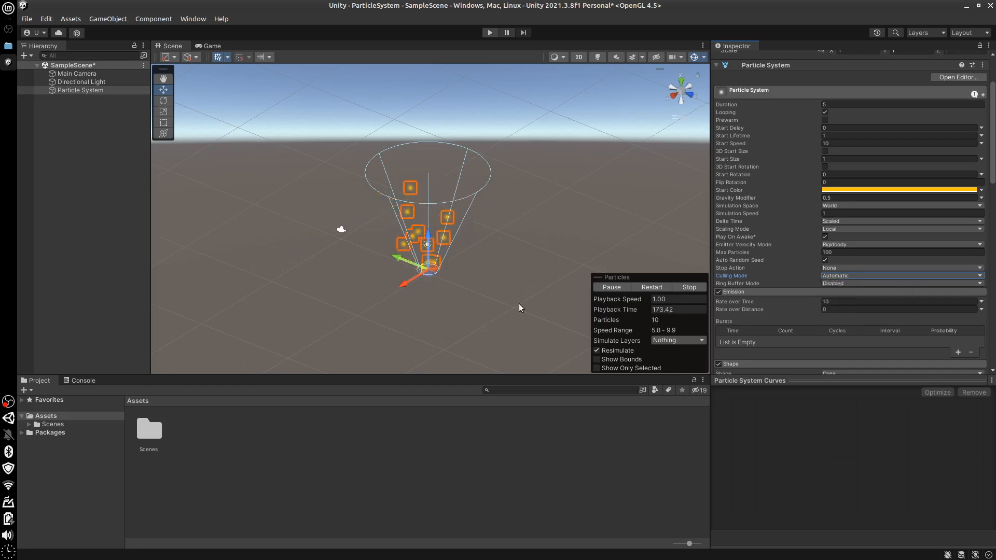
{"action": "middle_click_drag", "start_coordinate": [511, 325], "coordinate": [858, 316]}
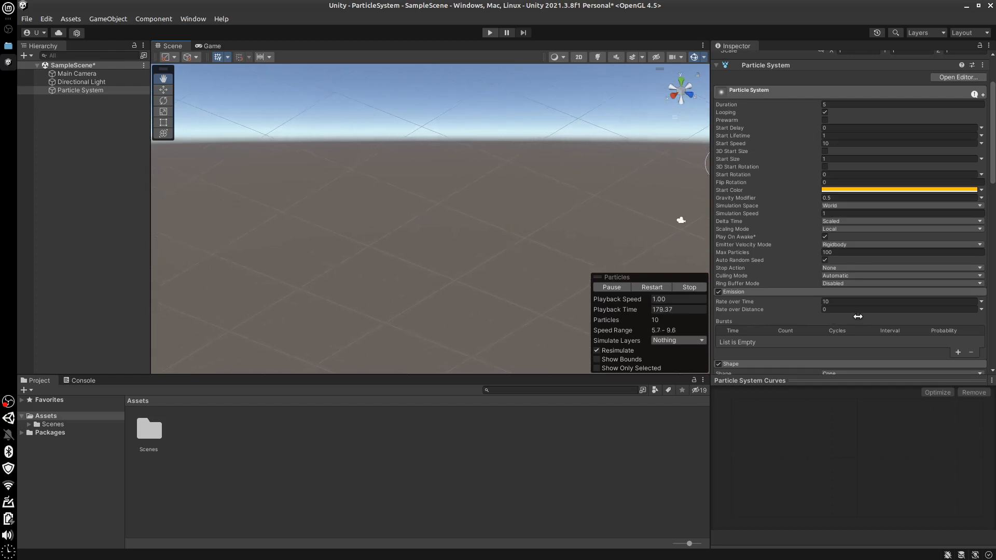
{"action": "left_click", "coordinate": [856, 275]}
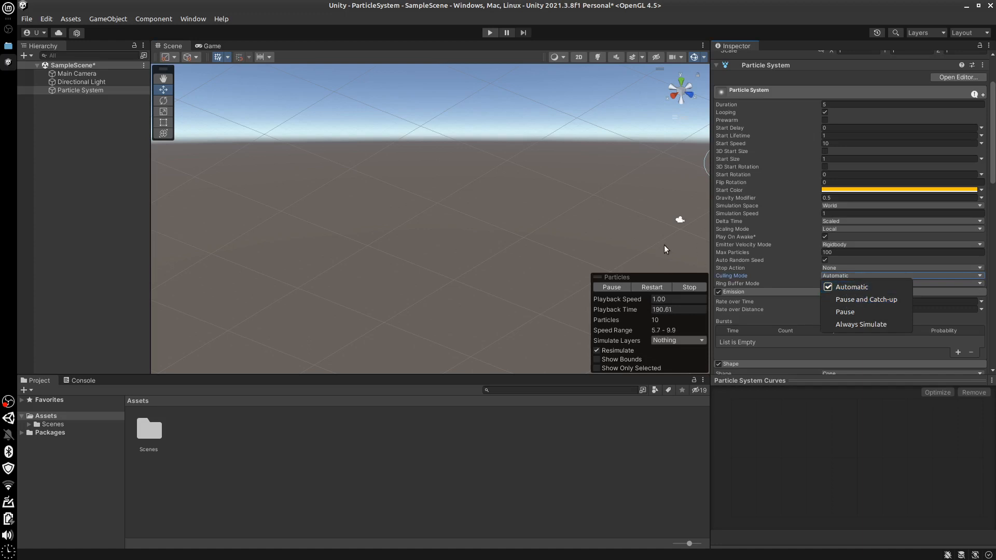
{"action": "left_click", "coordinate": [640, 232]}
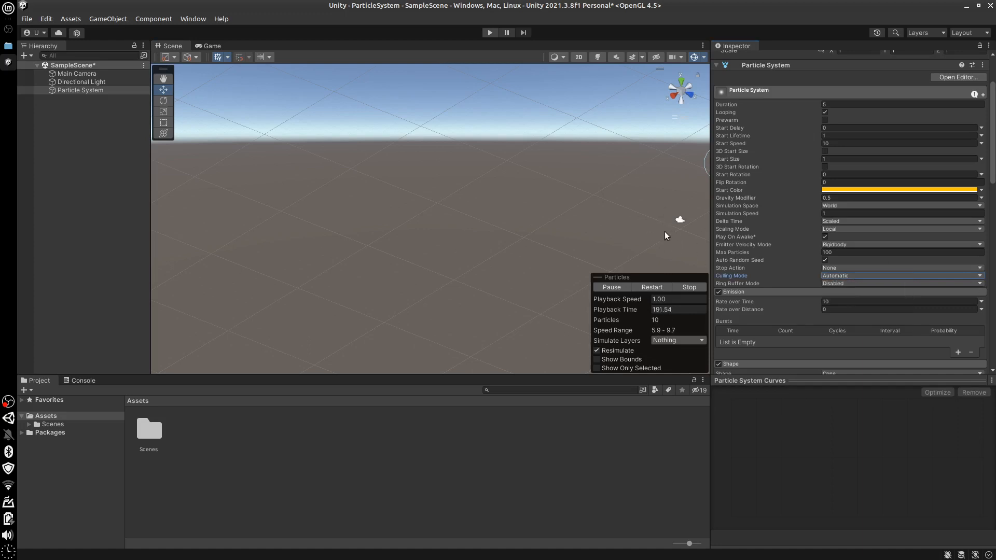
{"action": "middle_click_drag", "start_coordinate": [664, 231], "coordinate": [869, 229]}
{"action": "middle_click_drag", "start_coordinate": [615, 245], "coordinate": [512, 239]}
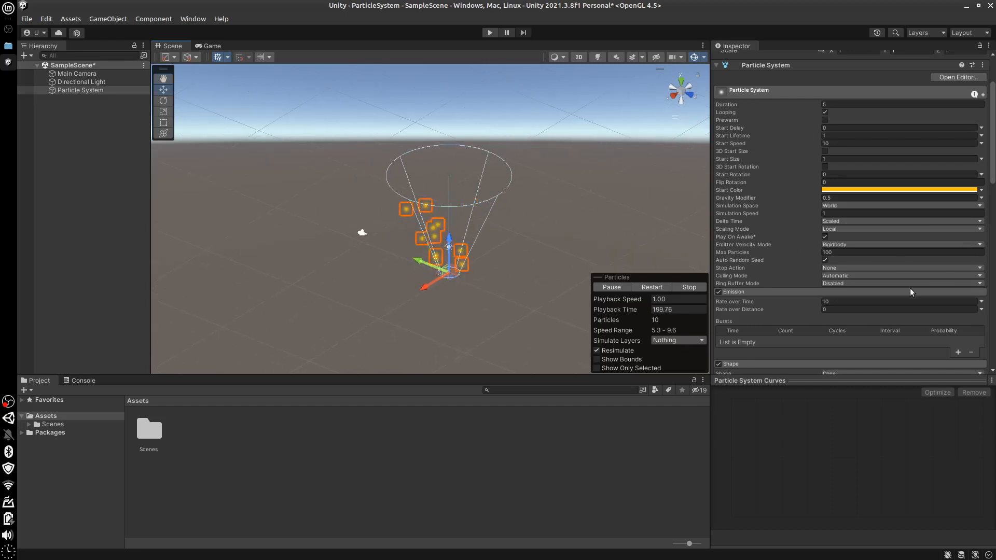
{"action": "left_click", "coordinate": [862, 276]}
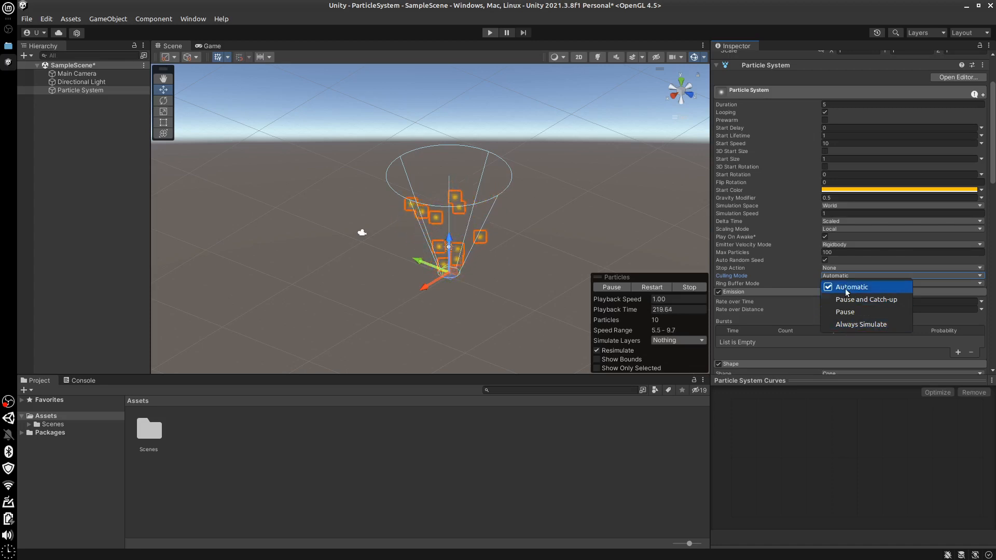
{"action": "left_click", "coordinate": [994, 175]}
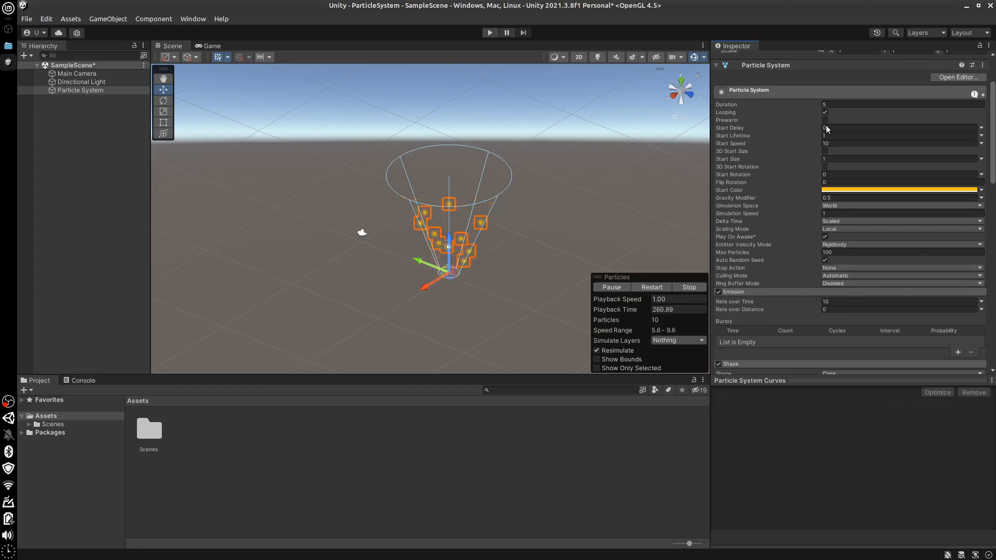
Set Max Particles to 1 and try the Pause Until Replaced option for Ring Buffer Mode
{"action": "left_click", "coordinate": [837, 252]}
{"action": "type", "text": "1"}
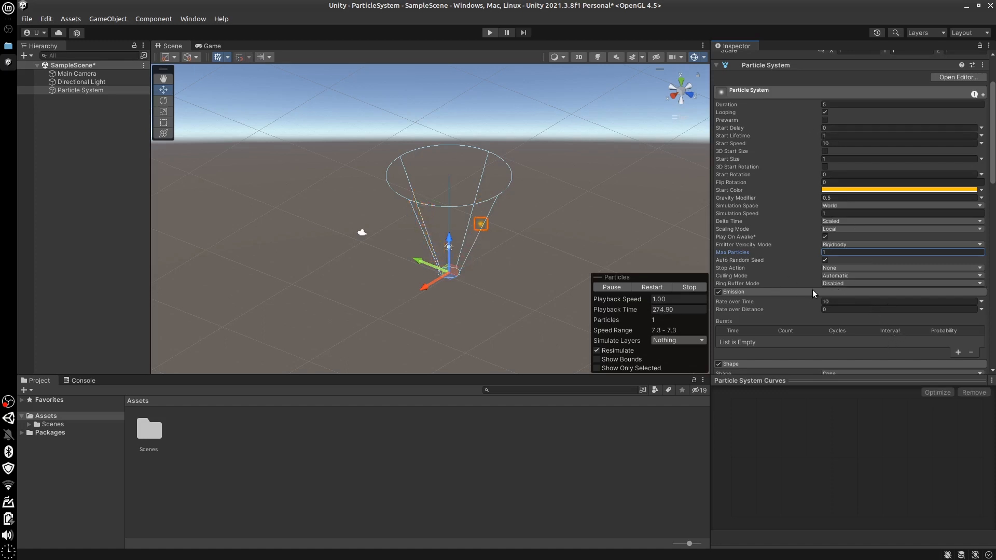
{"action": "left_click", "coordinate": [852, 283]}
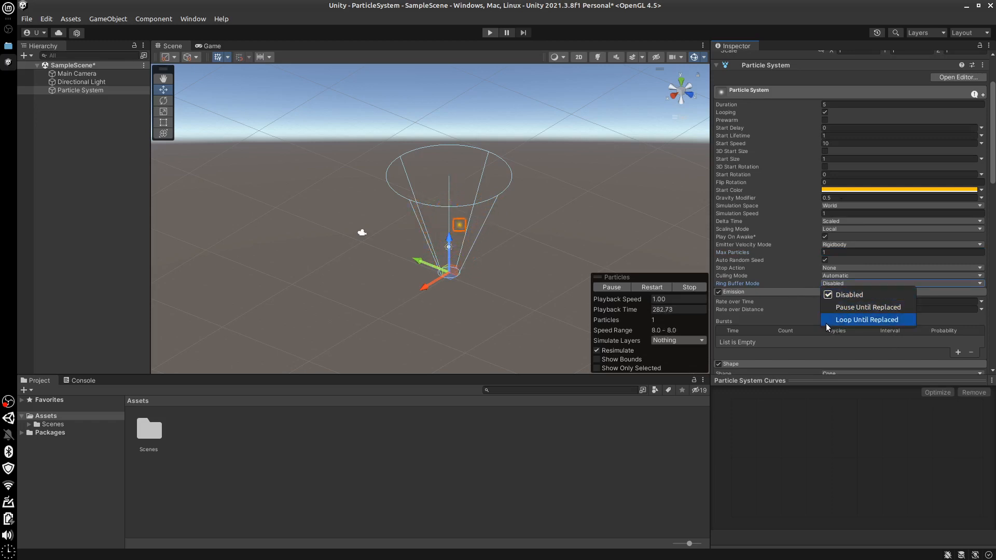
{"action": "left_click", "coordinate": [671, 388]}
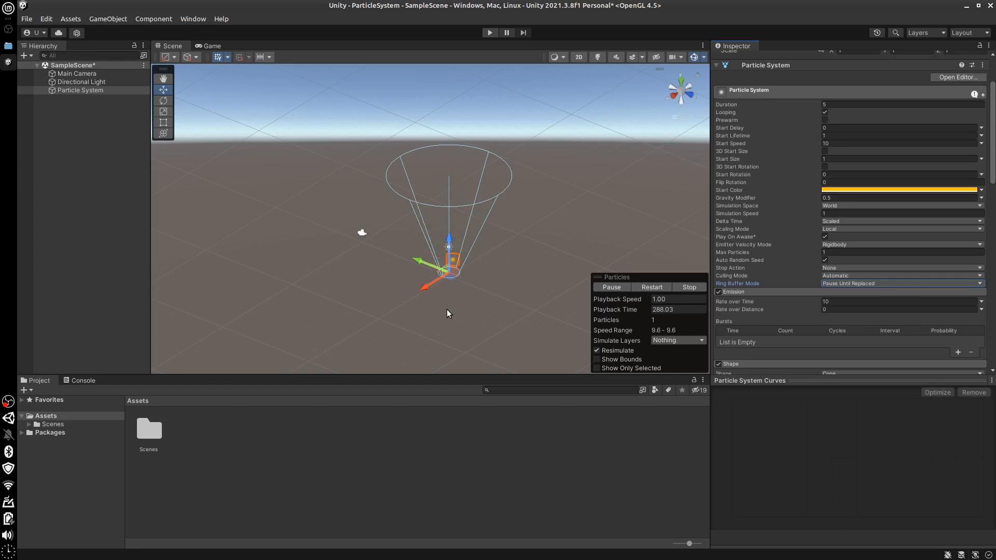
Try Ring Buffer Mode's Loop Until Replaced and Pause Until Replaced options, restoring Disabled and setting Max Particles back to 100
{"action": "left_click", "coordinate": [870, 285]}
{"action": "left_click", "coordinate": [844, 323]}
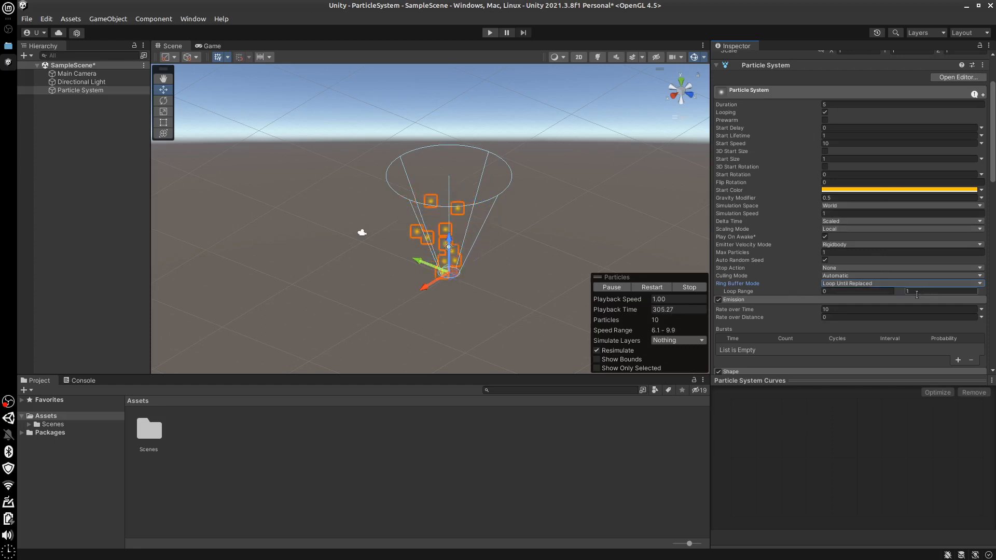
{"action": "left_click", "coordinate": [861, 281]}
{"action": "left_click", "coordinate": [827, 318]}
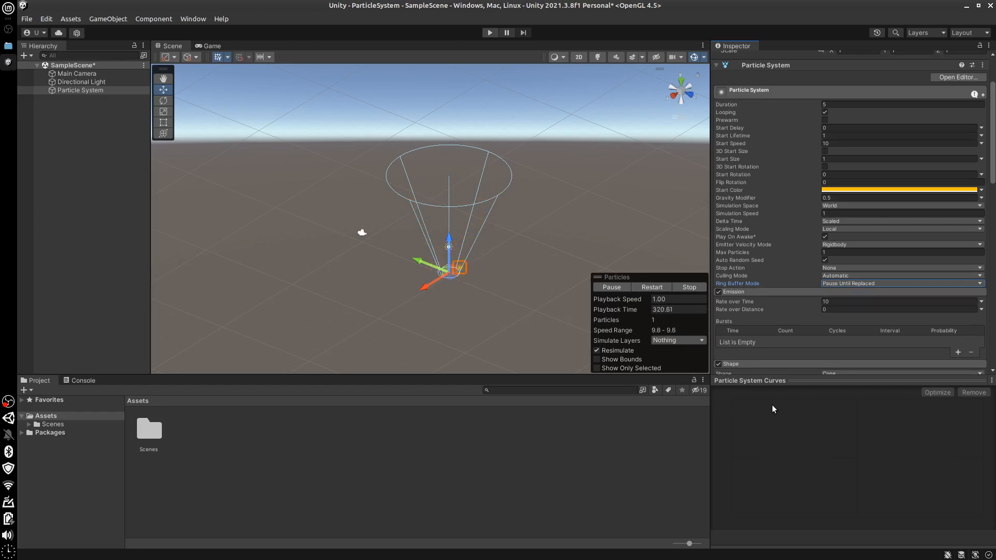
{"action": "left_click", "coordinate": [845, 283]}
{"action": "left_click", "coordinate": [706, 394]}
{"action": "scroll", "coordinate": [994, 168], "scroll_direction": "up", "scroll_amount": 2}
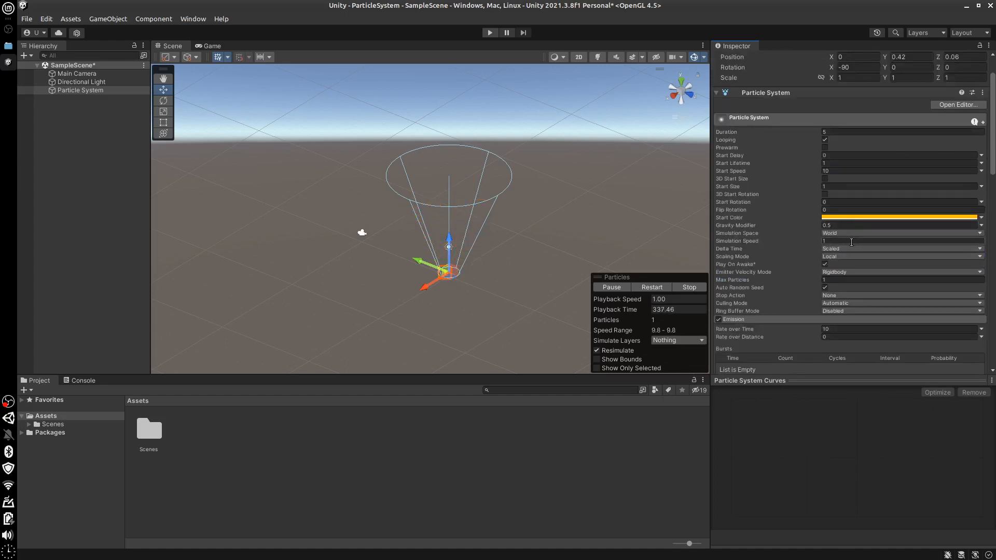
{"action": "left_click", "coordinate": [841, 280]}
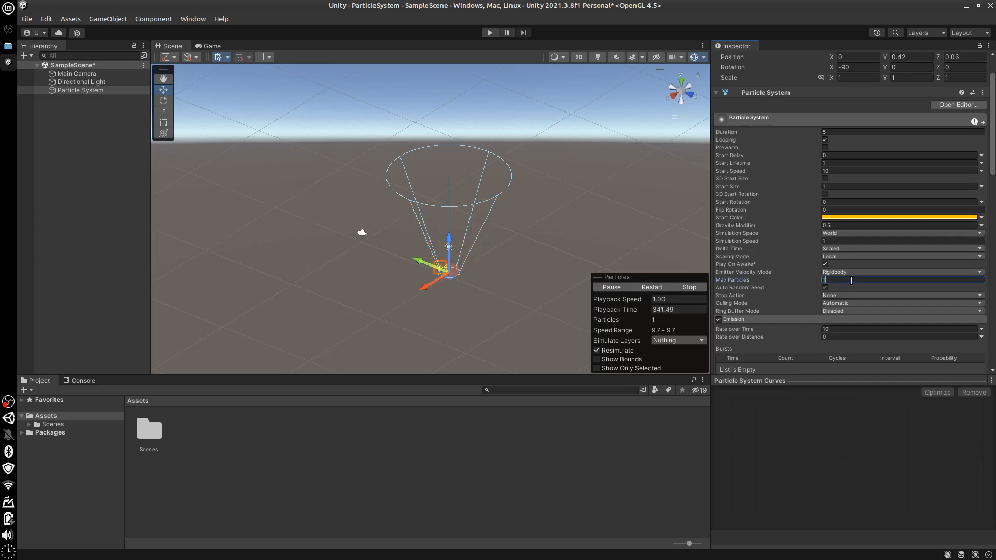
{"action": "type", "text": "100"}
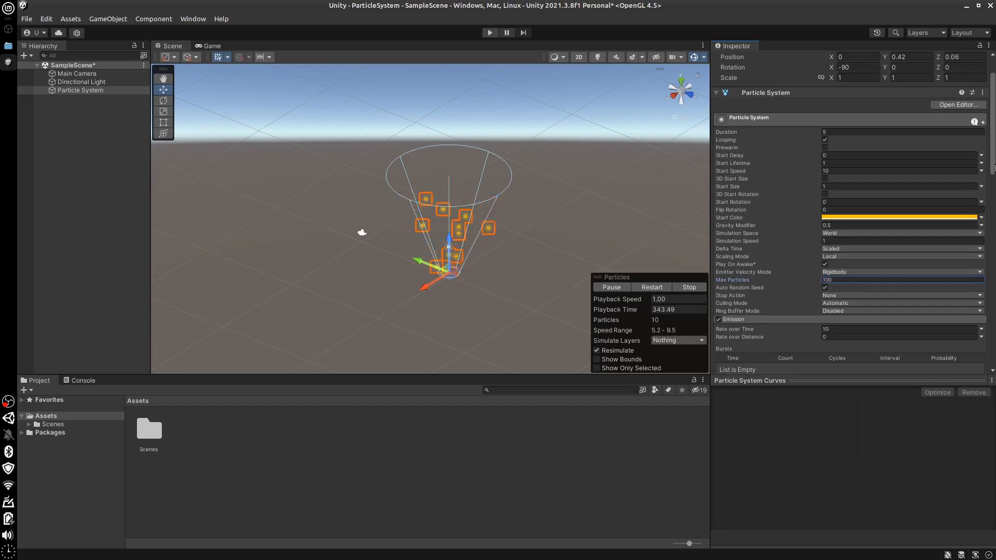
Try different Rate over Time values in the Emission module, including 20 and 50
{"action": "left_click_drag", "start_coordinate": [994, 167], "coordinate": [994, 226]}
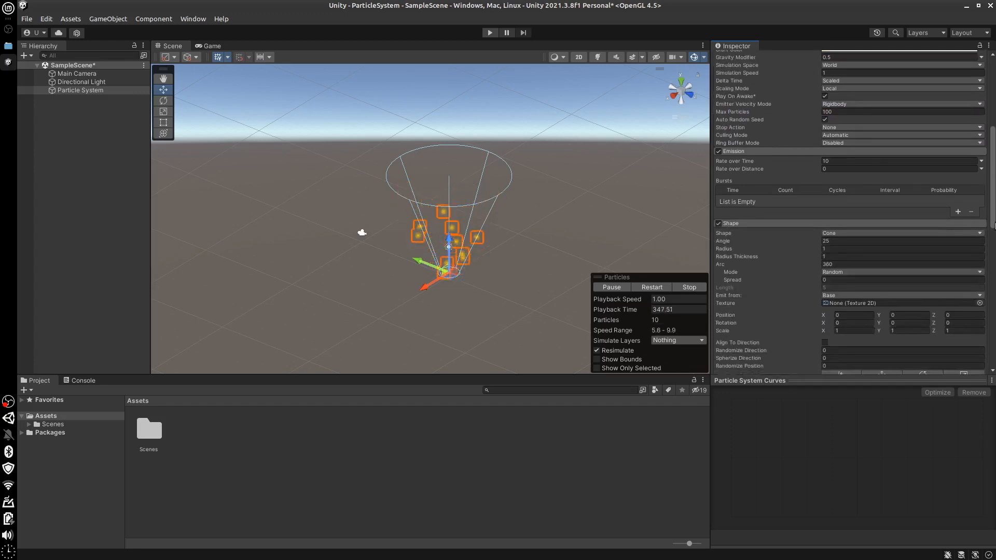
{"action": "scroll", "coordinate": [827, 85], "scroll_direction": "down", "scroll_amount": 5}
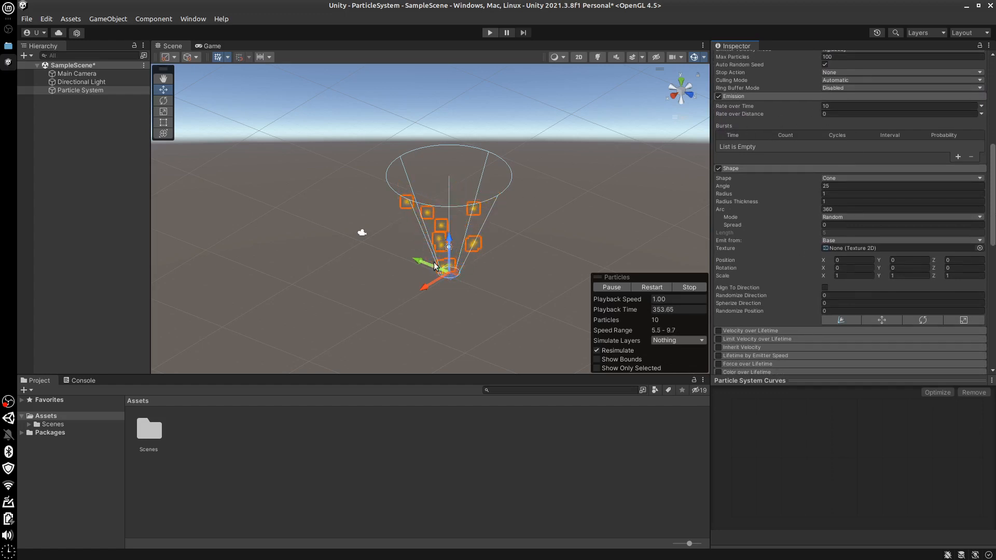
{"action": "left_click", "coordinate": [830, 106]}
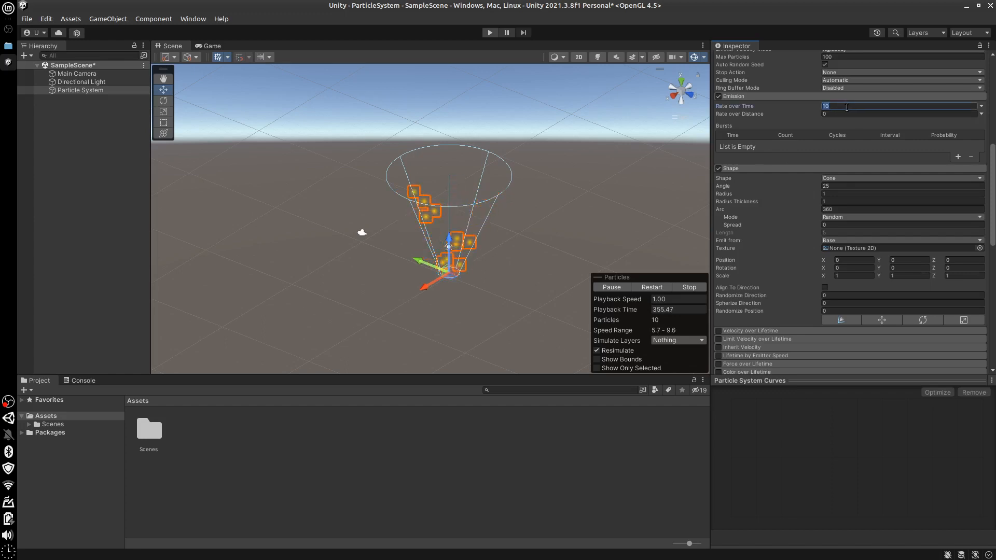
{"action": "type", "text": "1"}
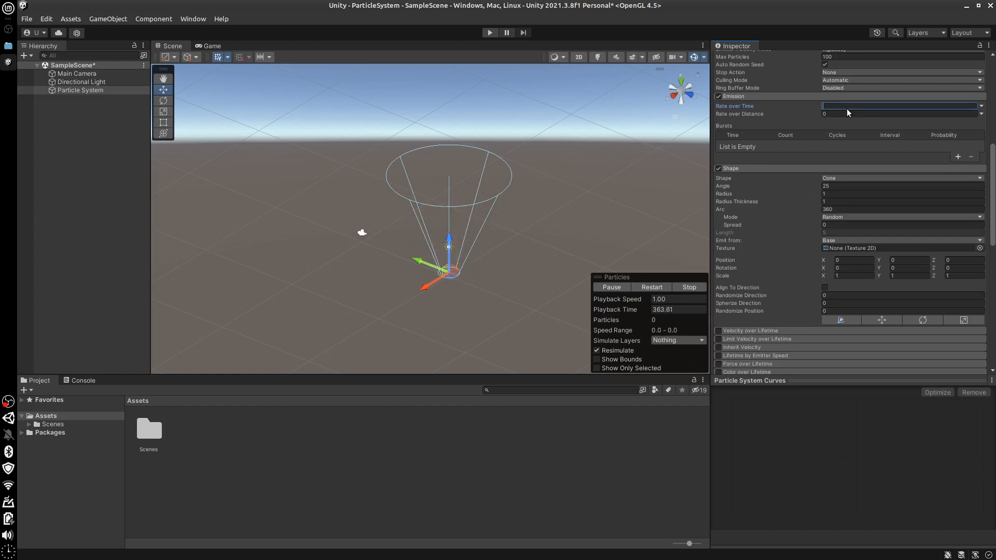
{"action": "type", "text": "0"}
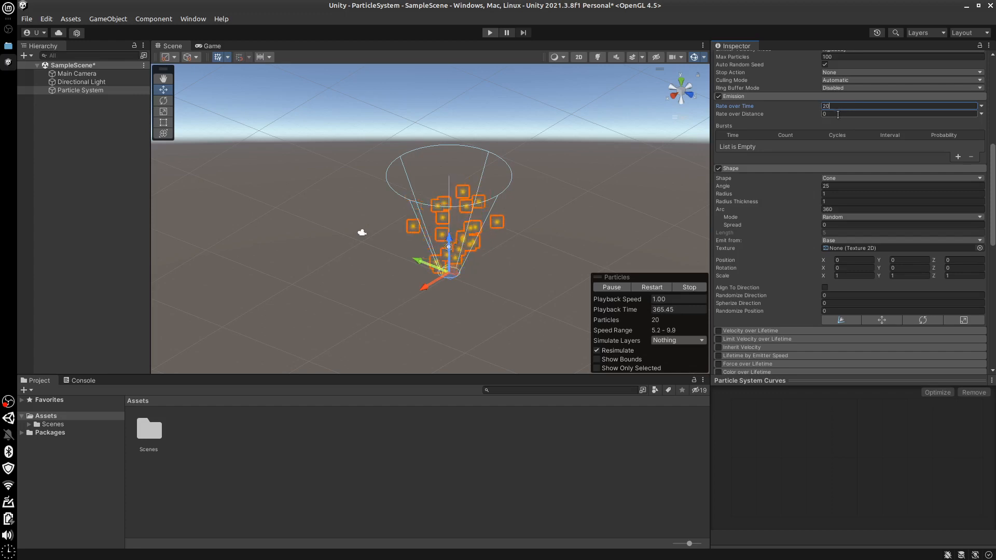
{"action": "double_click", "coordinate": [828, 106]}
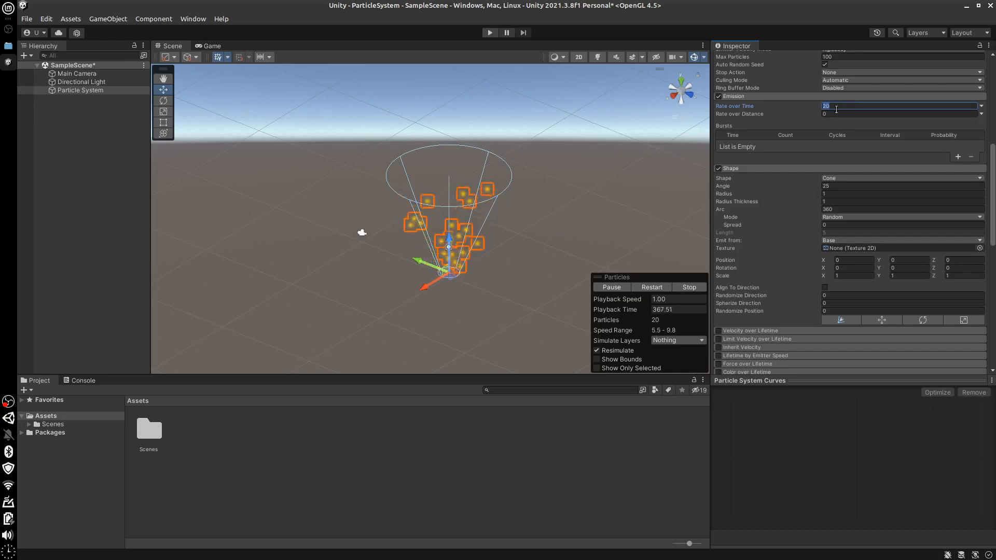
{"action": "type", "text": "5"}
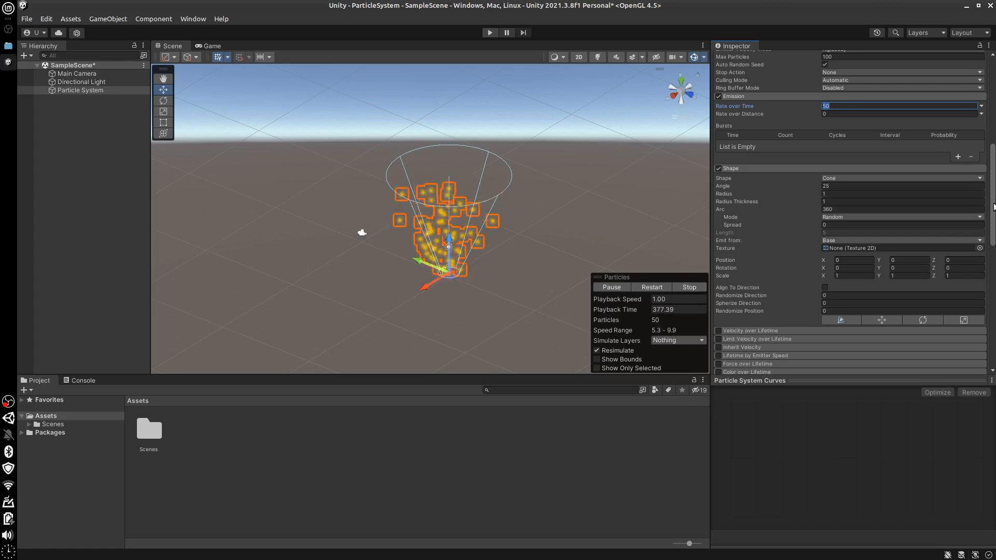
Turn off Looping, play the particle preview once, and turn Looping on again
{"action": "left_click_drag", "start_coordinate": [993, 207], "coordinate": [994, 86]}
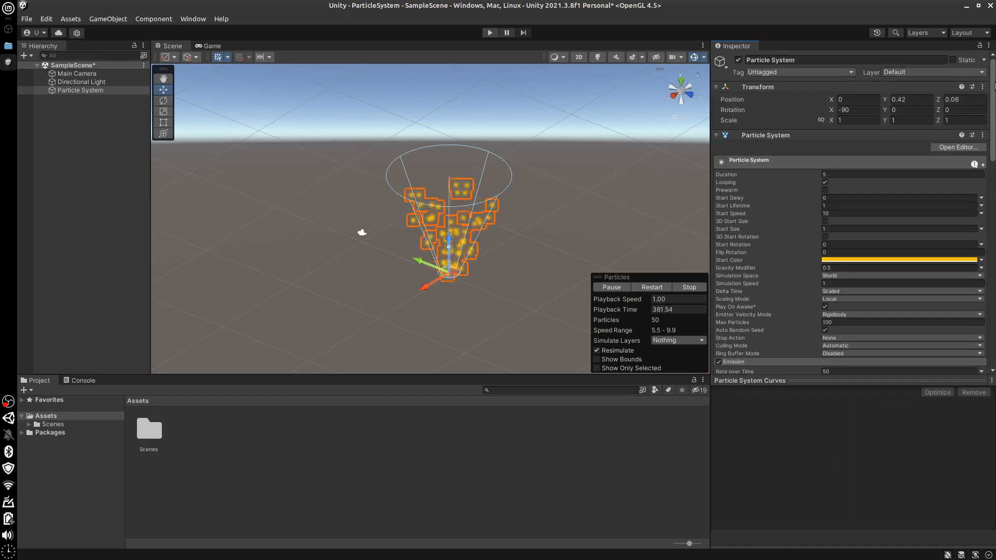
{"action": "scroll", "coordinate": [994, 147], "scroll_direction": "down", "scroll_amount": 3}
{"action": "left_click_drag", "start_coordinate": [995, 151], "coordinate": [995, 152]}
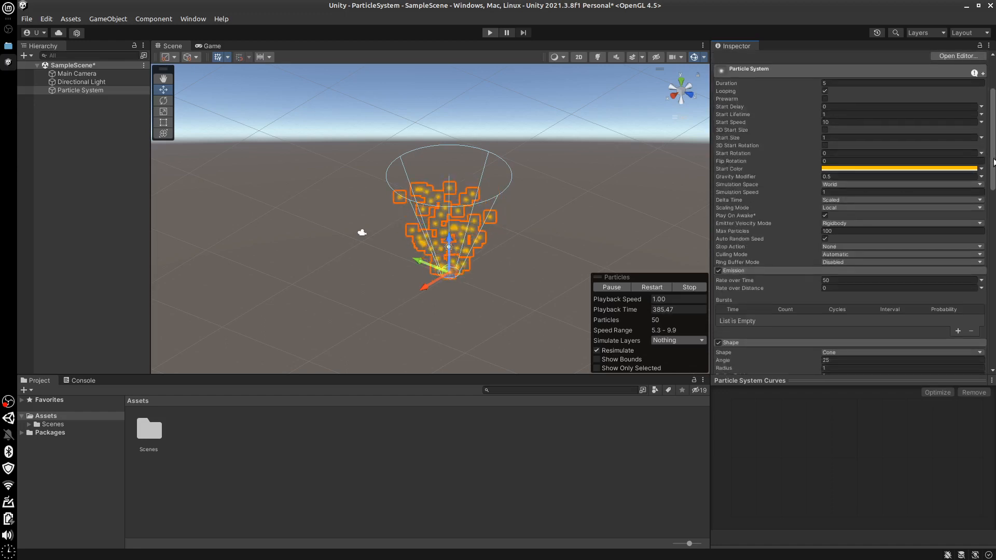
{"action": "scroll", "coordinate": [994, 161], "scroll_direction": "down", "scroll_amount": 6}
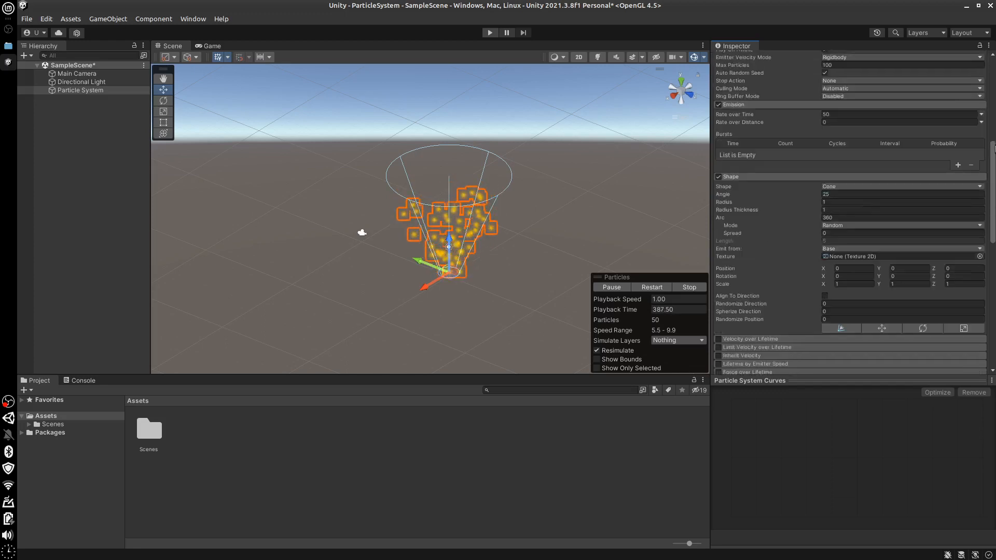
{"action": "scroll", "coordinate": [964, 128], "scroll_direction": "up", "scroll_amount": 9}
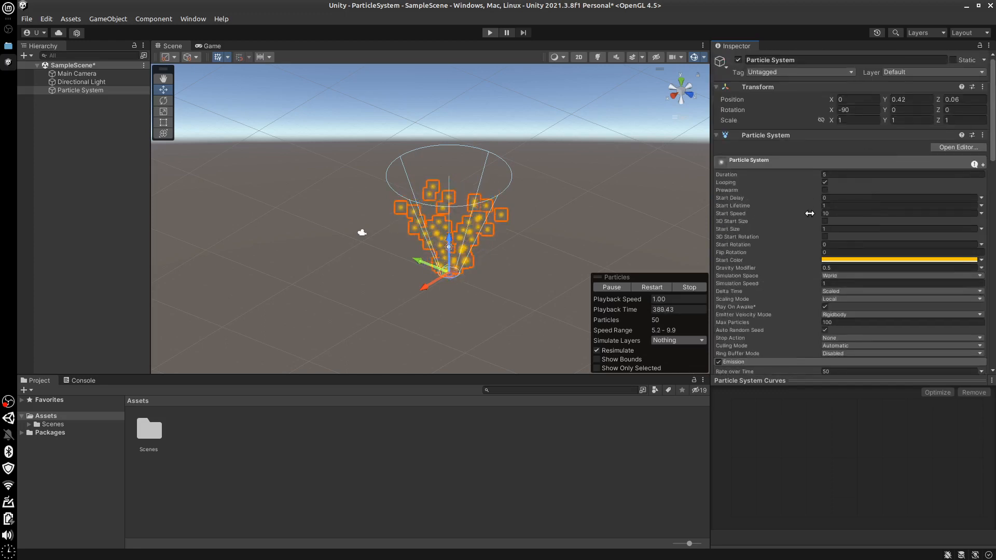
{"action": "left_click", "coordinate": [826, 183]}
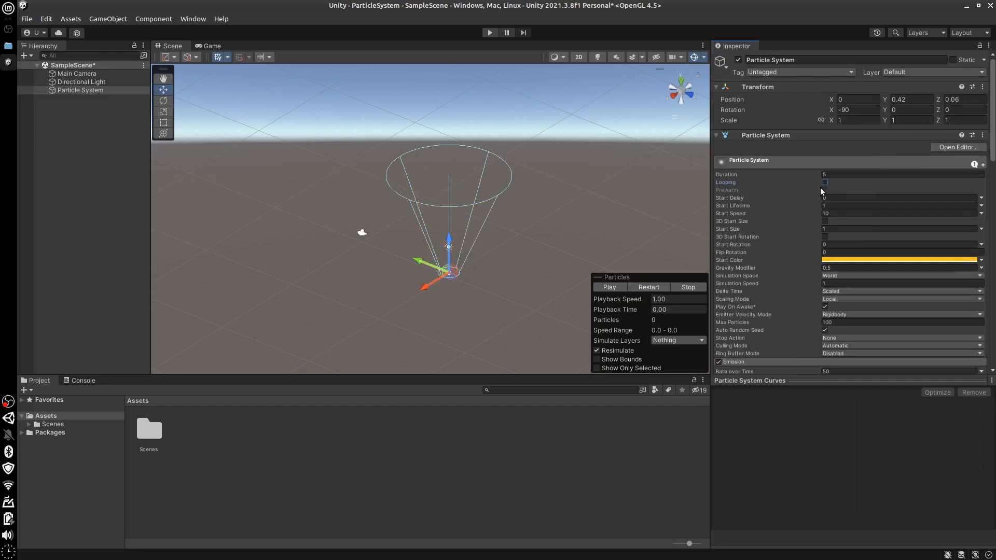
{"action": "left_click", "coordinate": [610, 288]}
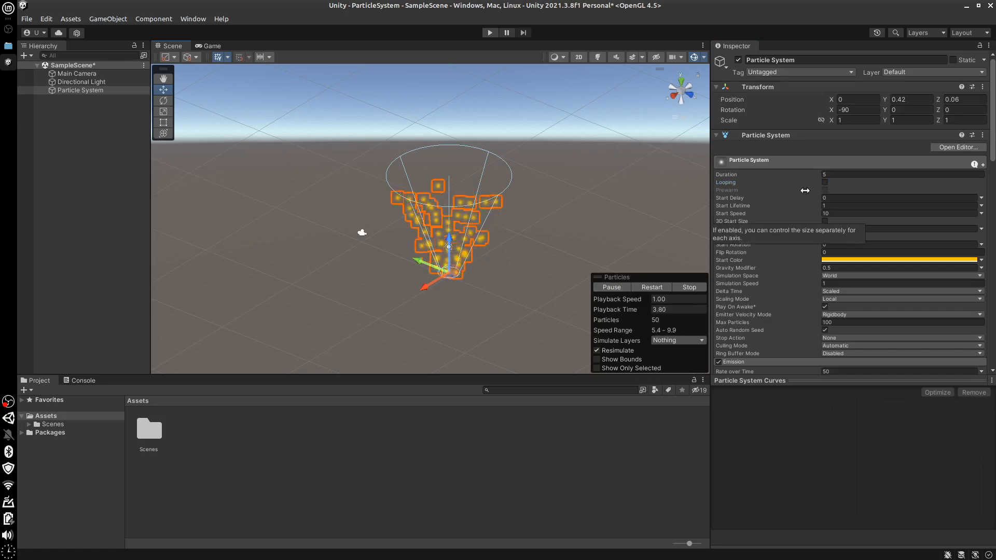
{"action": "left_click", "coordinate": [826, 183]}
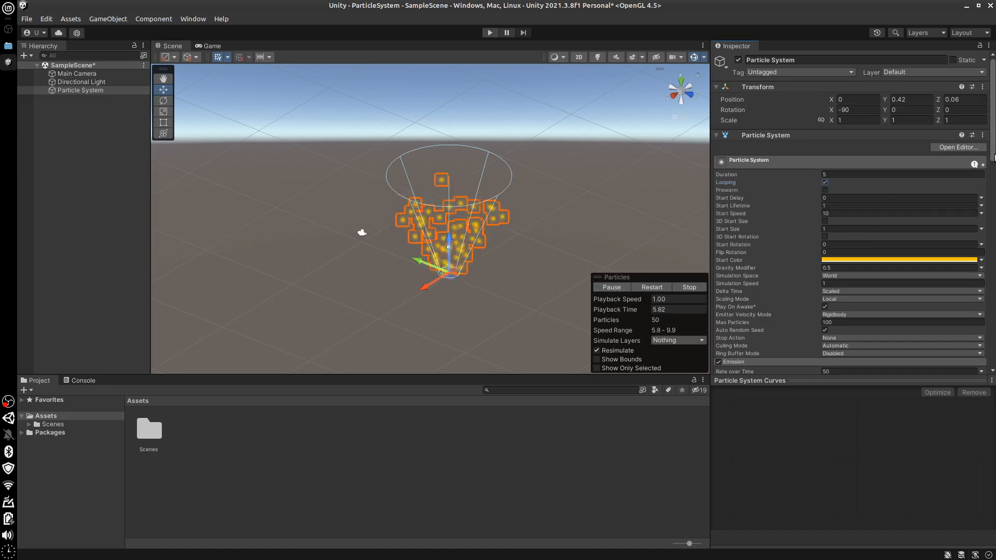
Set the Emission module's Rate over Time to 10 and add a burst entry to the Bursts list
{"action": "left_click_drag", "start_coordinate": [994, 157], "coordinate": [994, 213]}
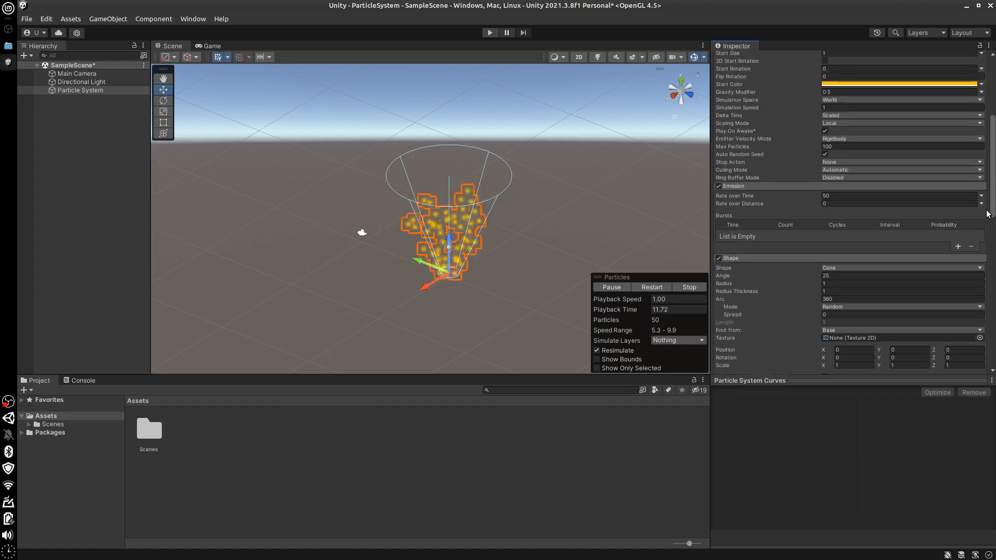
{"action": "mouse_move", "coordinate": [993, 214]}
{"action": "left_mouse_down"}
{"action": "mouse_move", "coordinate": [994, 233]}
{"action": "mouse_move", "coordinate": [994, 222]}
{"action": "left_mouse_up"}
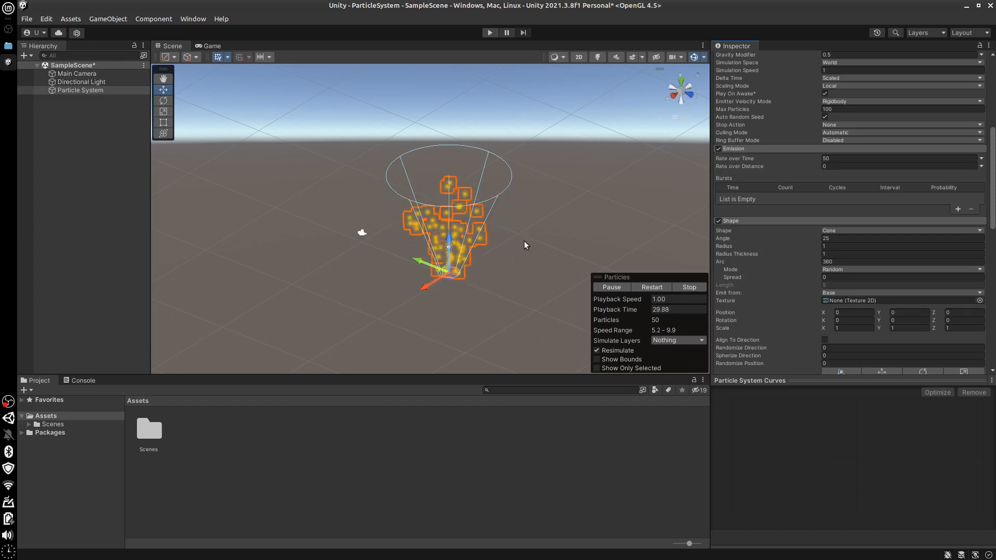
{"action": "left_click", "coordinate": [827, 160]}
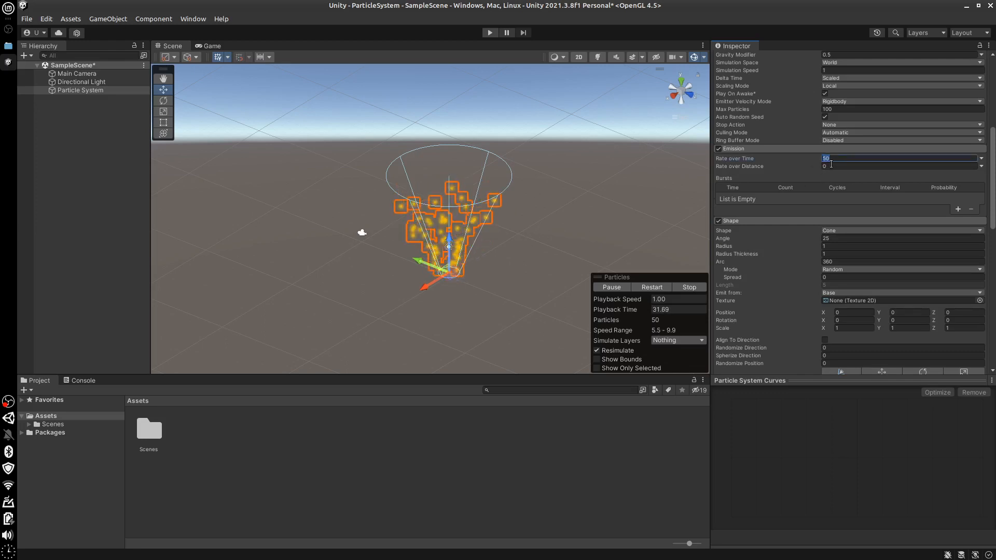
{"action": "key", "text": "BackSpace"}
{"action": "key", "text": "BackSpace"}
{"action": "type", "text": "1"}
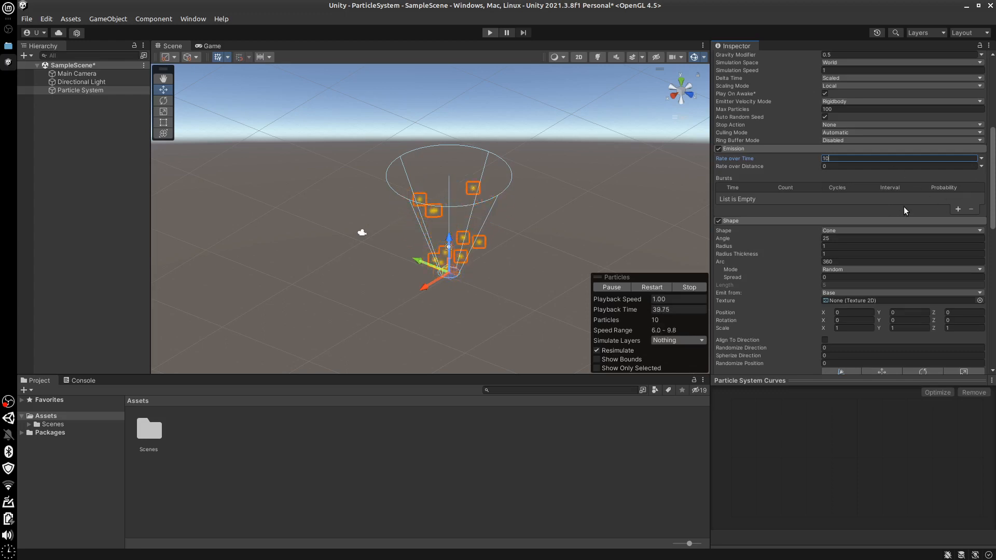
{"action": "left_click", "coordinate": [958, 210]}
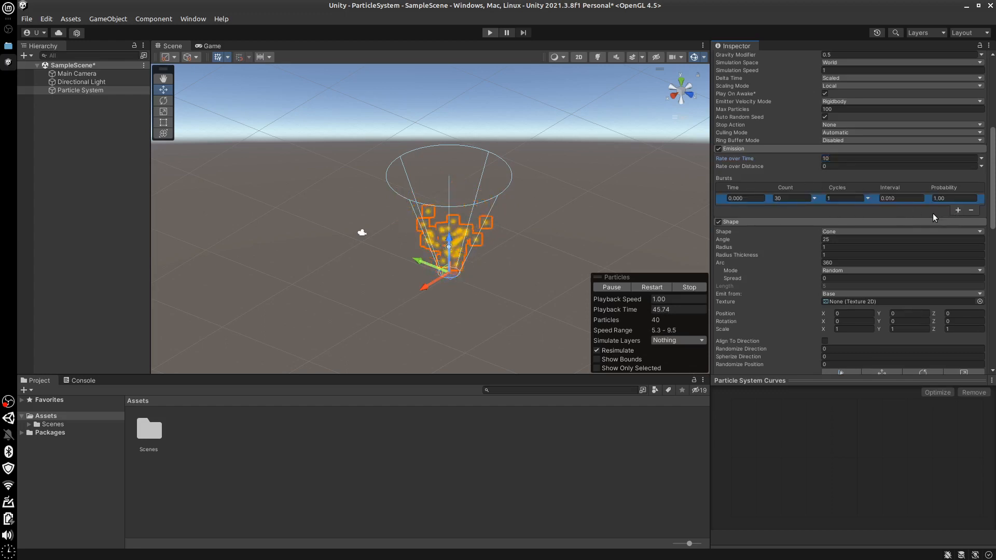
Set the burst's Count to 100 and replay the particle preview from the start
{"action": "left_click", "coordinate": [787, 199]}
{"action": "type", "text": "1"}
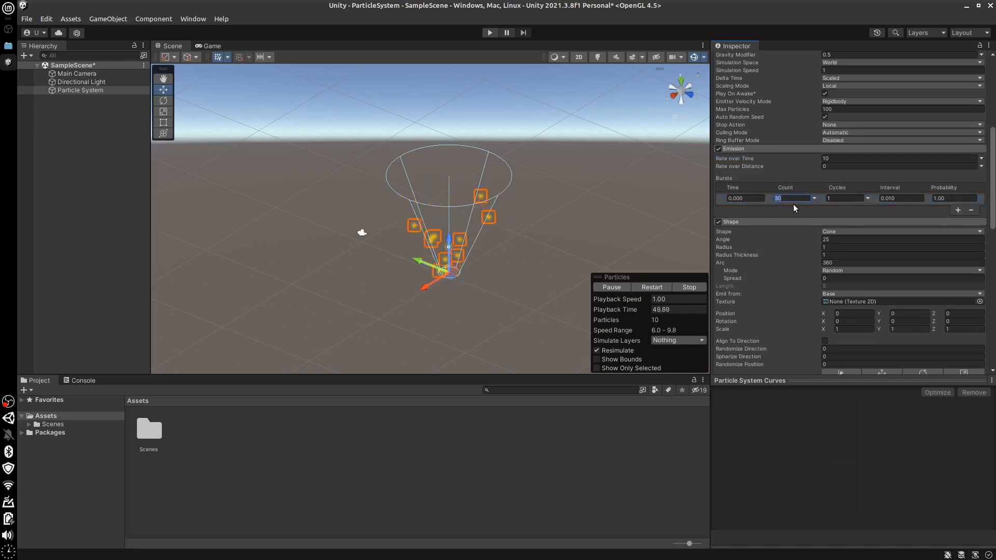
{"action": "type", "text": "00"}
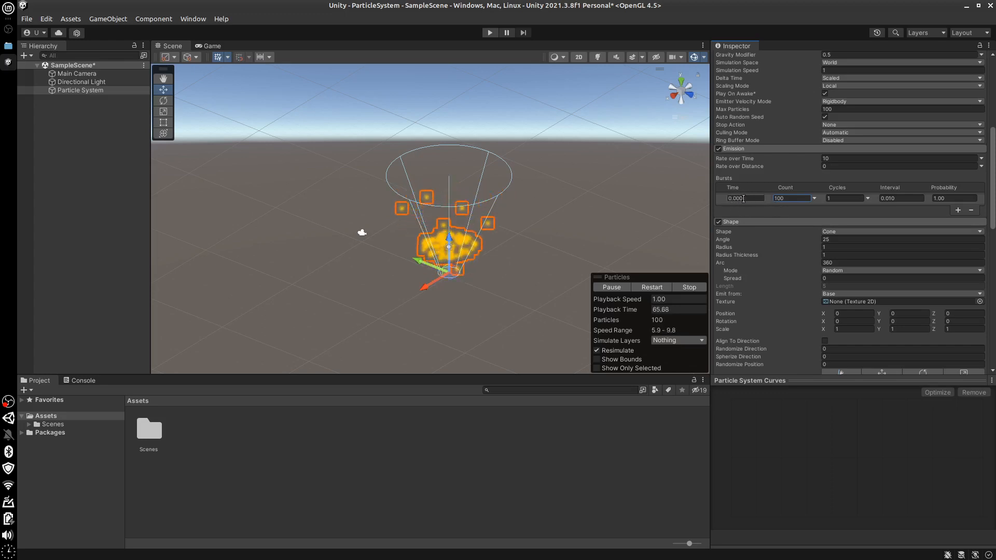
{"action": "left_click", "coordinate": [683, 287]}
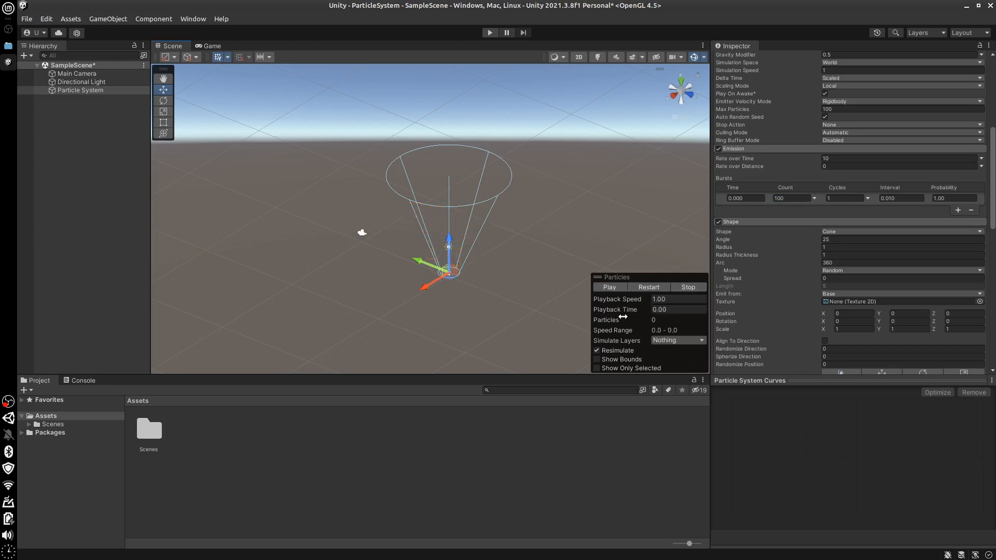
{"action": "left_click", "coordinate": [605, 290]}
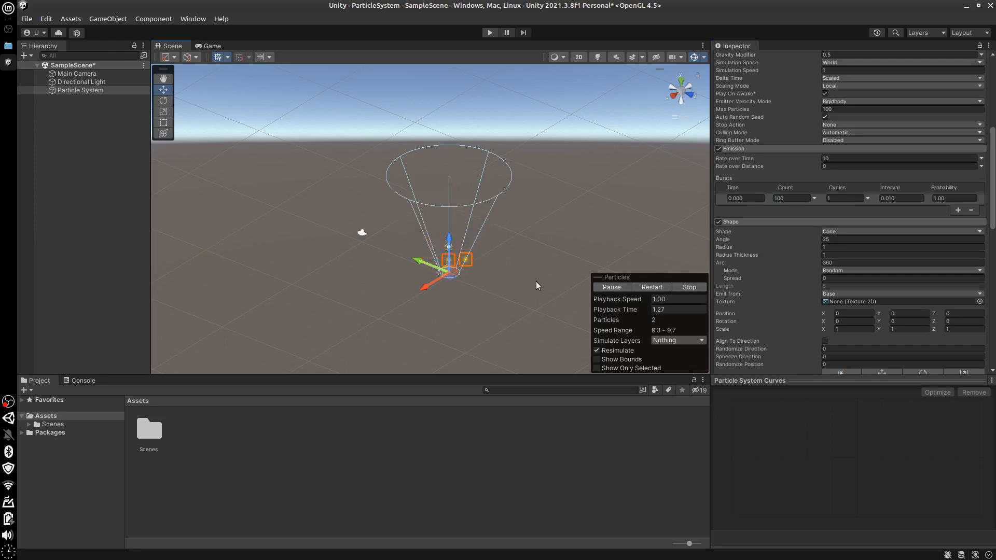
{"action": "left_click", "coordinate": [685, 287]}
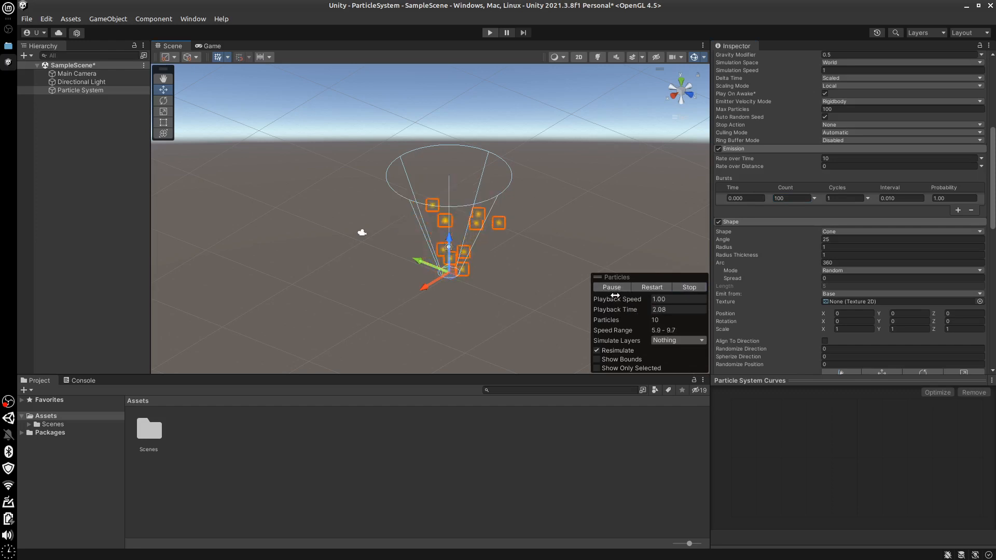
Set the particle system's Start Lifetime to 5 and its Duration to 10
{"action": "scroll", "coordinate": [865, 183], "scroll_direction": "up", "scroll_amount": 8}
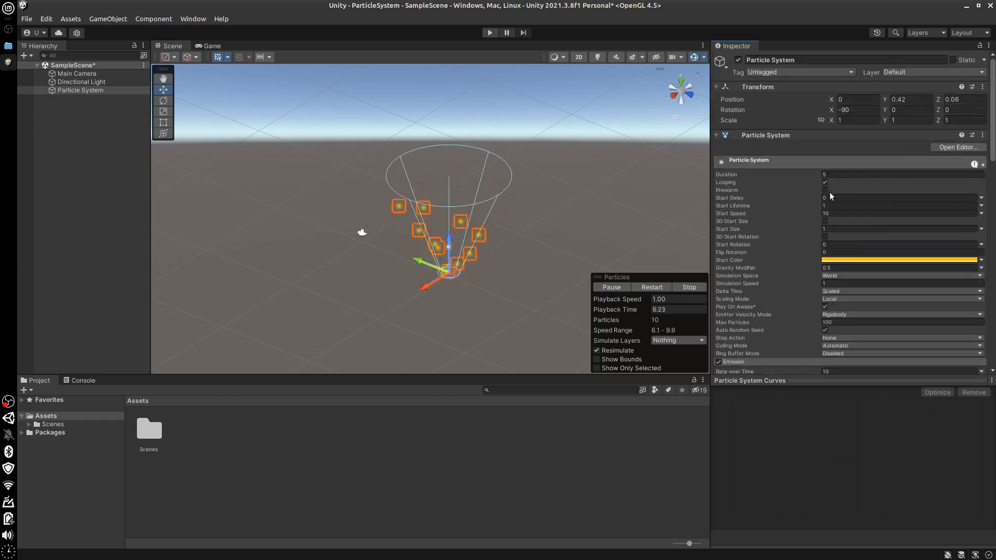
{"action": "left_click", "coordinate": [841, 205]}
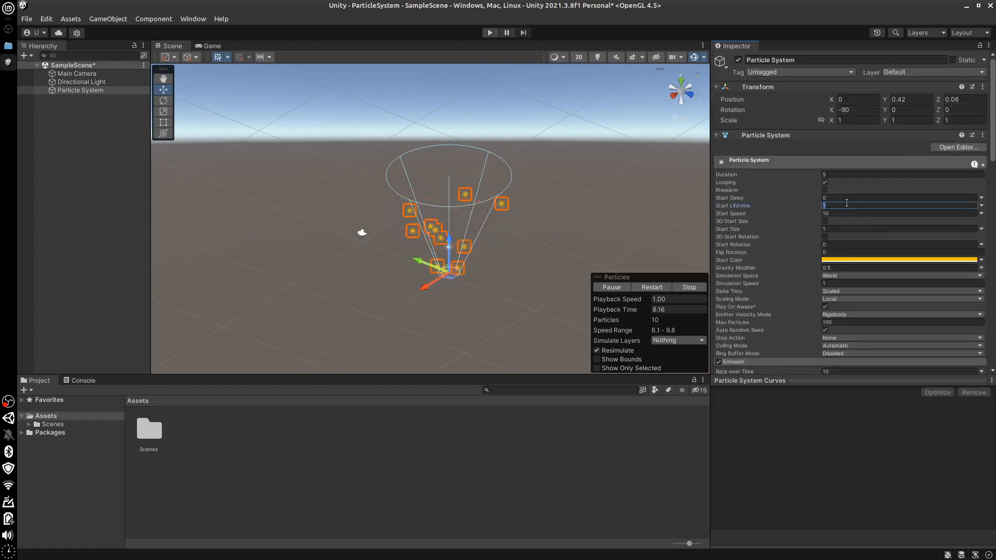
{"action": "type", "text": "5"}
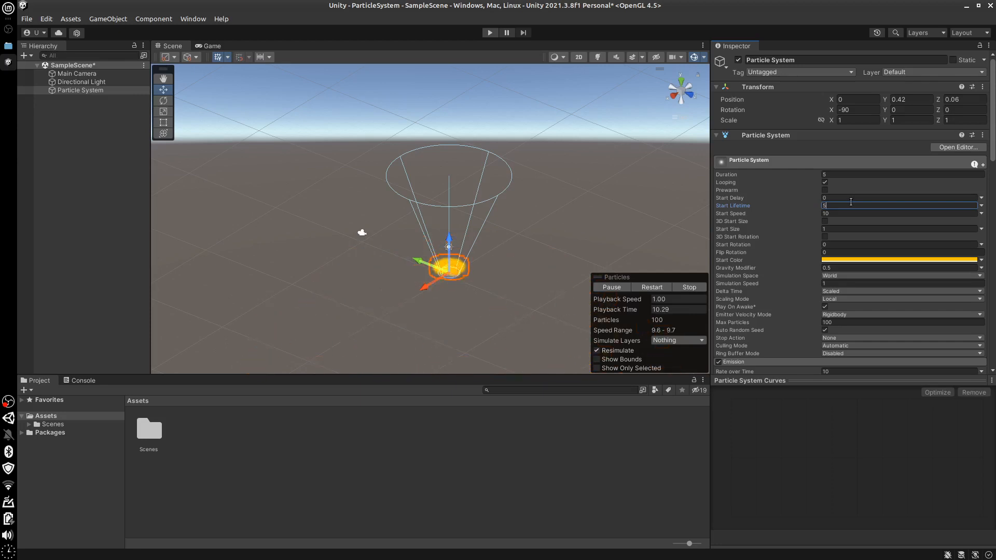
{"action": "left_click", "coordinate": [838, 174]}
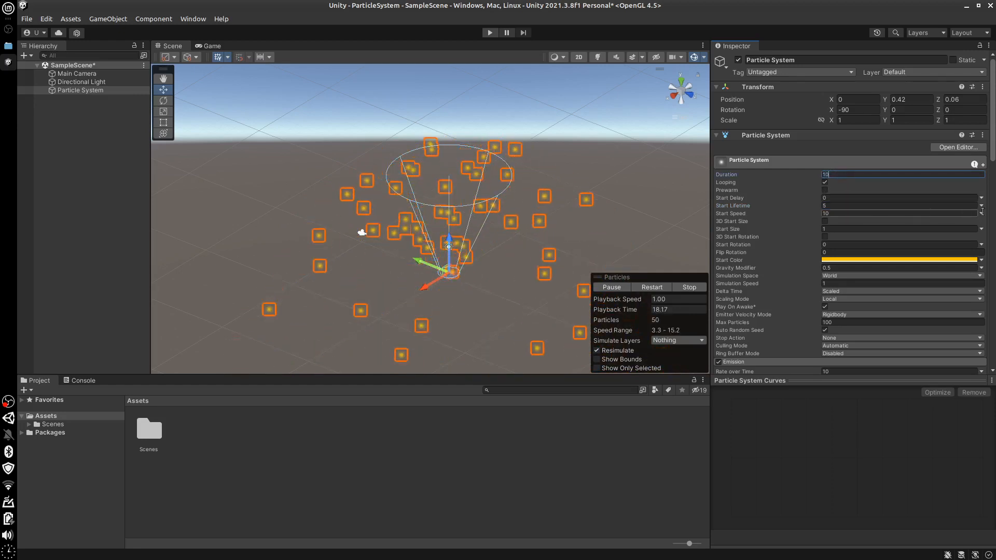
Try Infinite as the burst's Cycles option, and change Cycles to 2
{"action": "scroll", "coordinate": [982, 212], "scroll_direction": "down", "scroll_amount": 5}
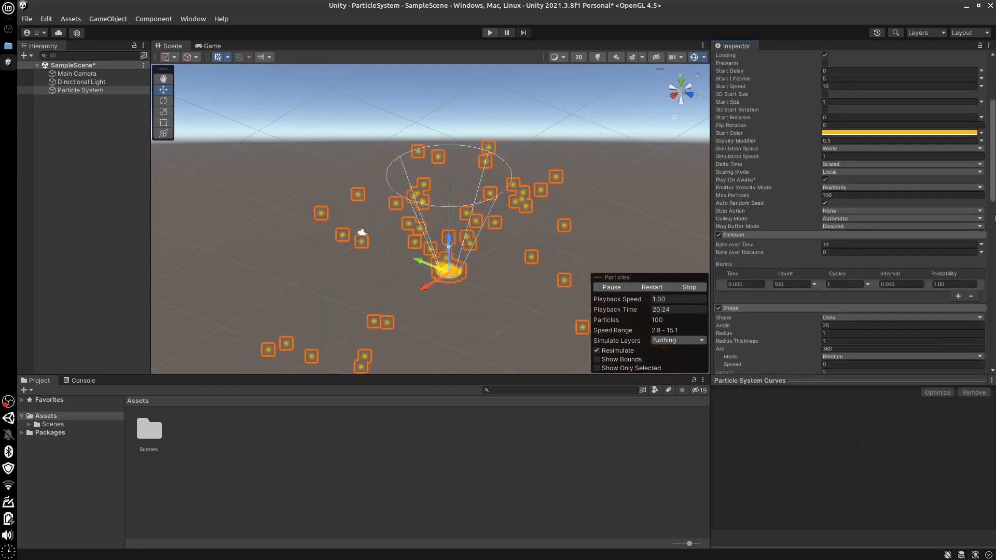
{"action": "scroll", "coordinate": [953, 239], "scroll_direction": "down", "scroll_amount": 5}
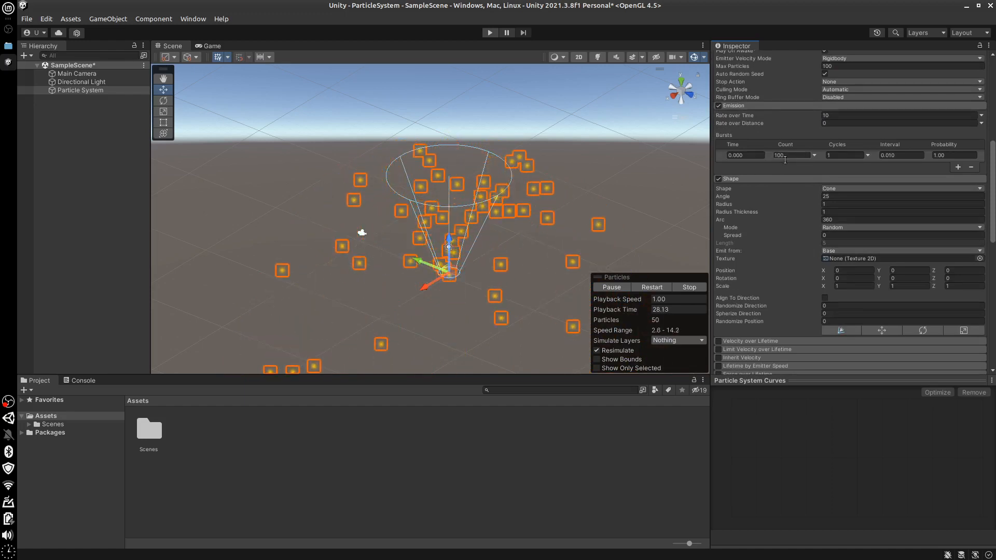
{"action": "left_click", "coordinate": [867, 154]}
{"action": "left_click", "coordinate": [839, 169]}
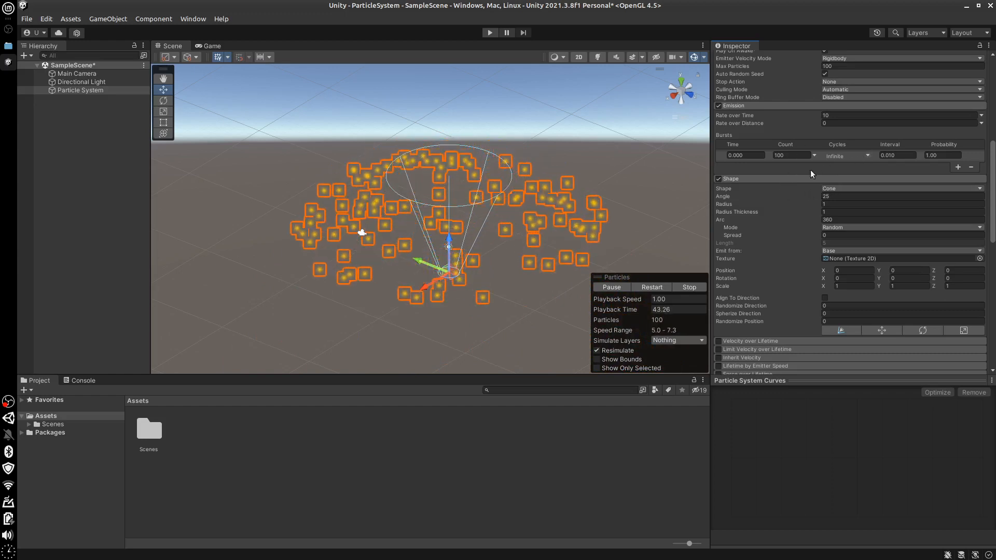
{"action": "left_click", "coordinate": [869, 156]}
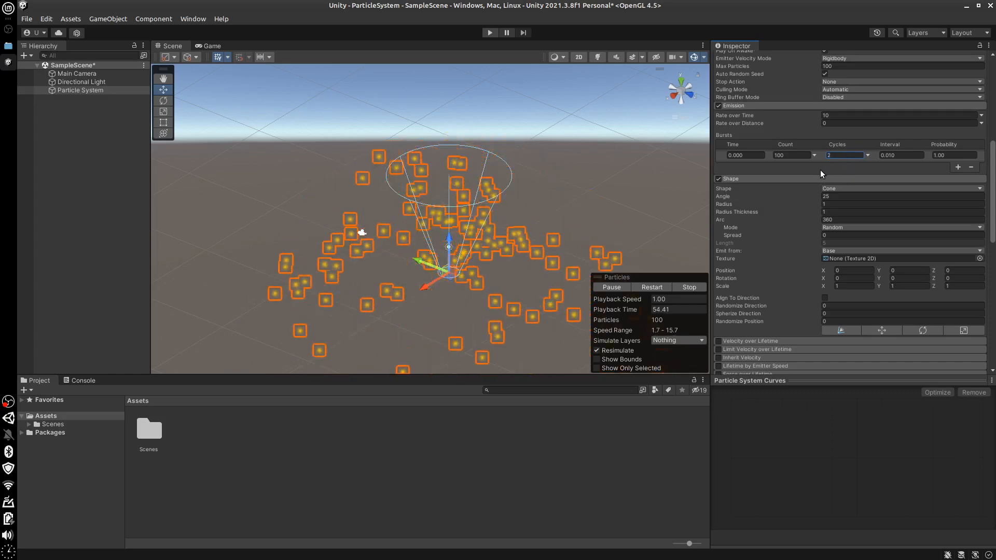
Raise Max Particles to 1000 and replay the particle preview from the start
{"action": "left_click", "coordinate": [836, 66]}
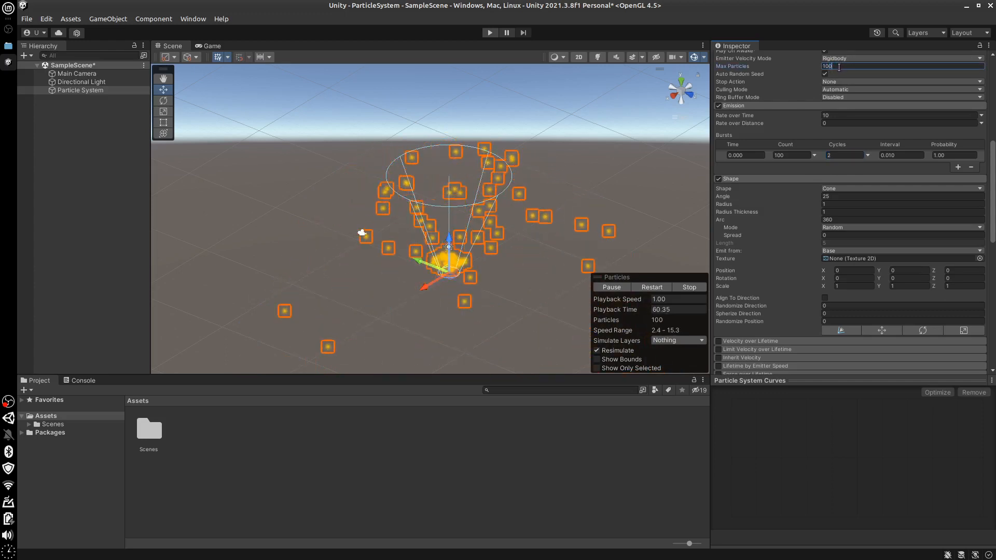
{"action": "type", "text": "0"}
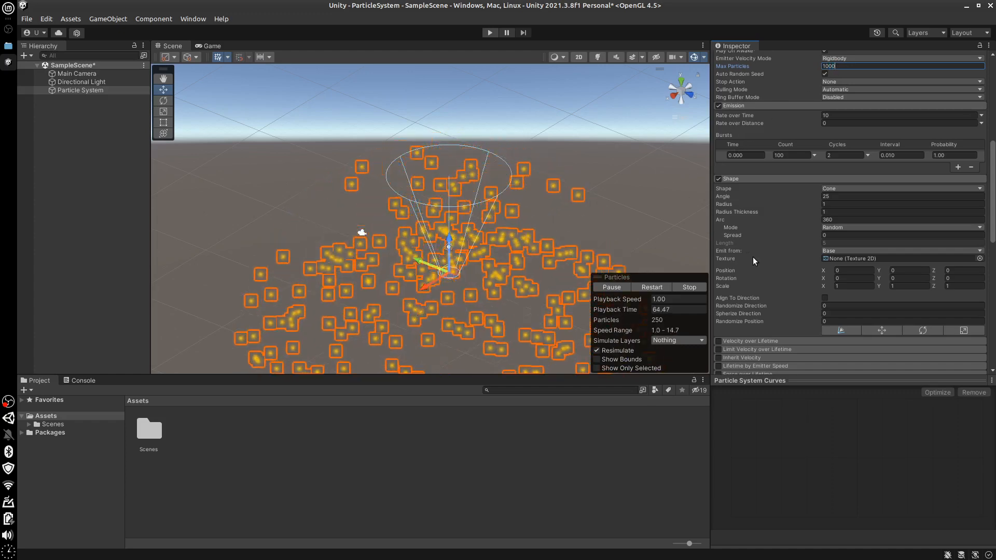
{"action": "left_click", "coordinate": [684, 288]}
{"action": "left_click", "coordinate": [607, 288]}
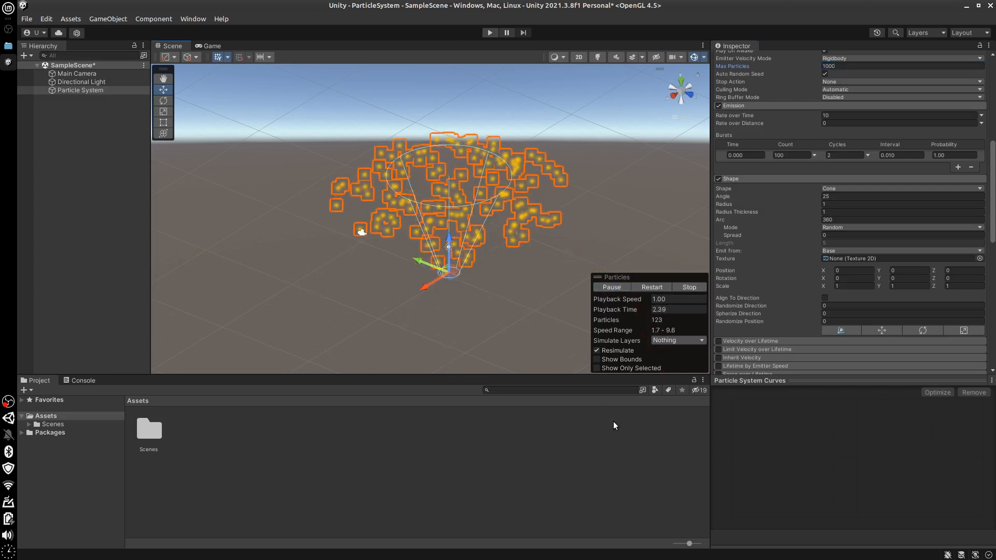
Preview the burst with Cycles 1 and Interval 1.000, and remove its entry from the Bursts list
{"action": "left_click", "coordinate": [685, 288]}
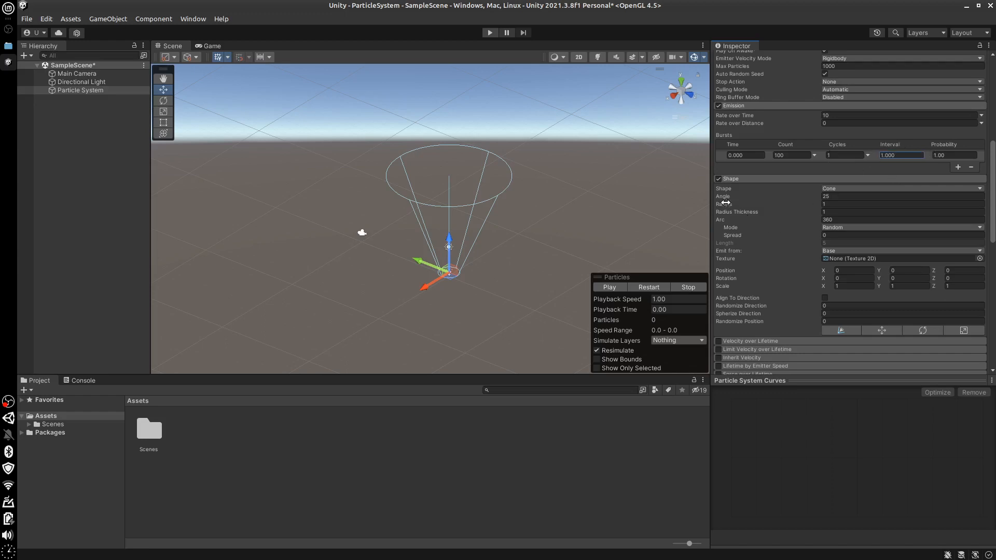
{"action": "left_click", "coordinate": [610, 288]}
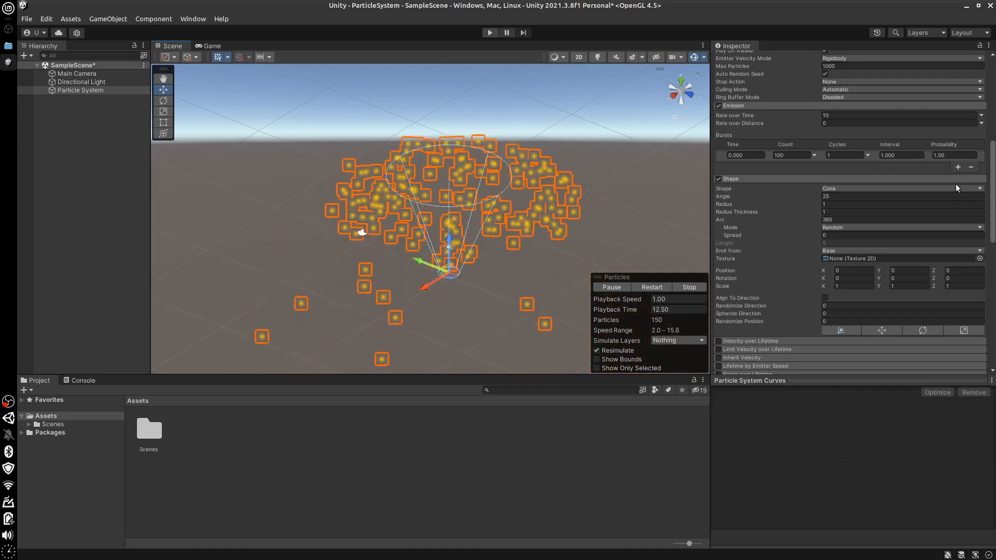
{"action": "left_click", "coordinate": [690, 288]}
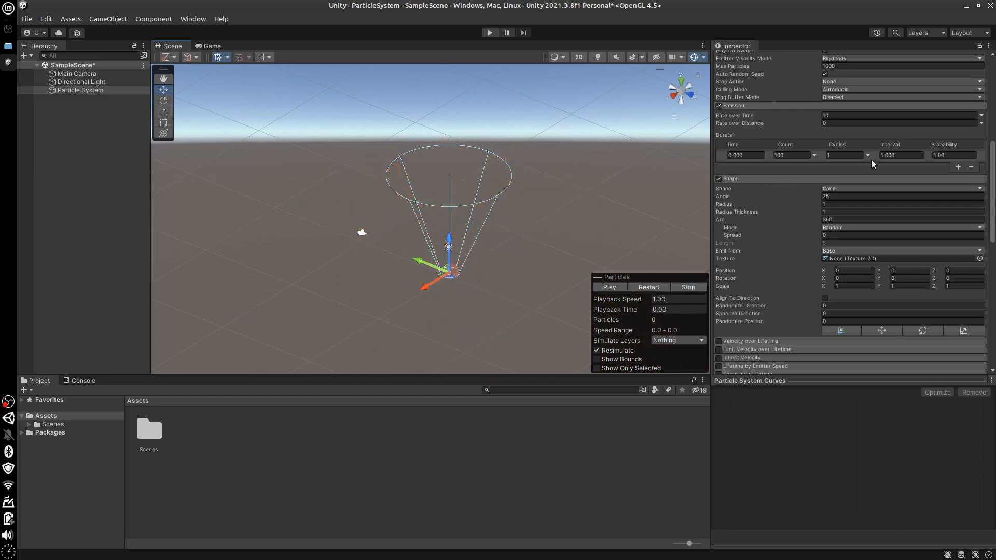
{"action": "left_click", "coordinate": [972, 167]}
Try Sphere as the Shape module's emitter shape and play the particle preview
{"action": "scroll", "coordinate": [814, 191], "scroll_direction": "down", "scroll_amount": 3}
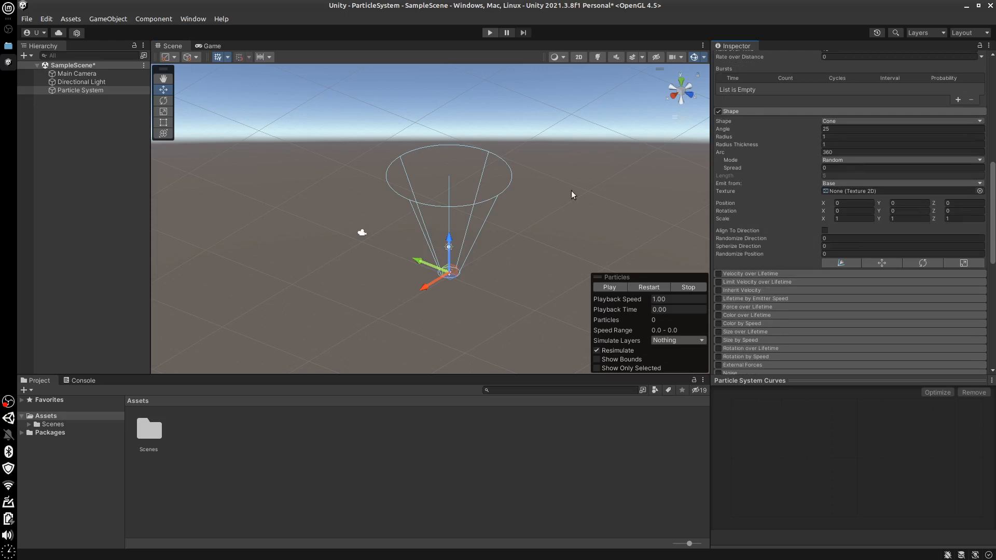
{"action": "left_click", "coordinate": [869, 120]}
{"action": "key", "text": "Escape"}
{"action": "left_click", "coordinate": [602, 288]}
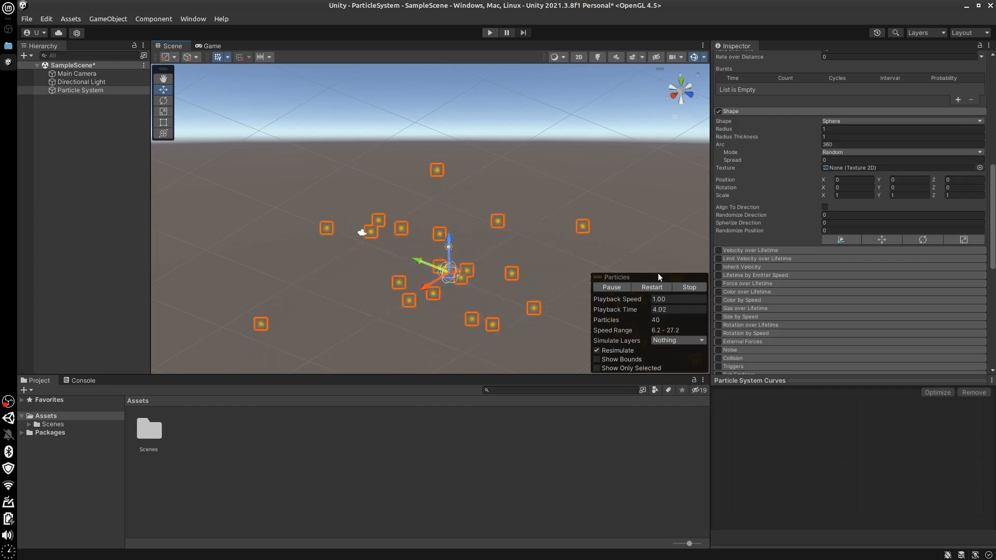
{"action": "left_click", "coordinate": [690, 287]}
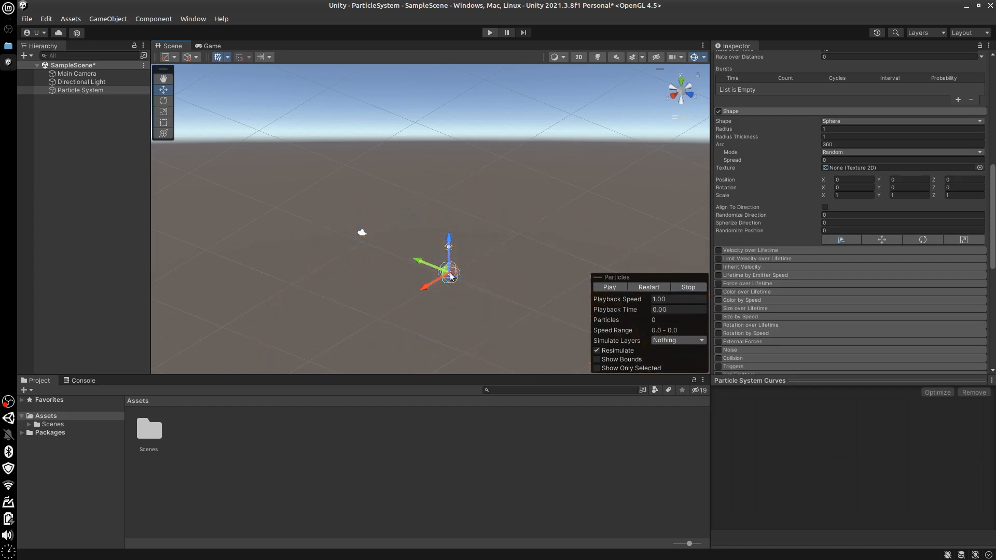
Examine the Sphere emitter close up from the side and preview how particles leave it
{"action": "scroll", "coordinate": [472, 297], "scroll_direction": "up", "scroll_amount": 5}
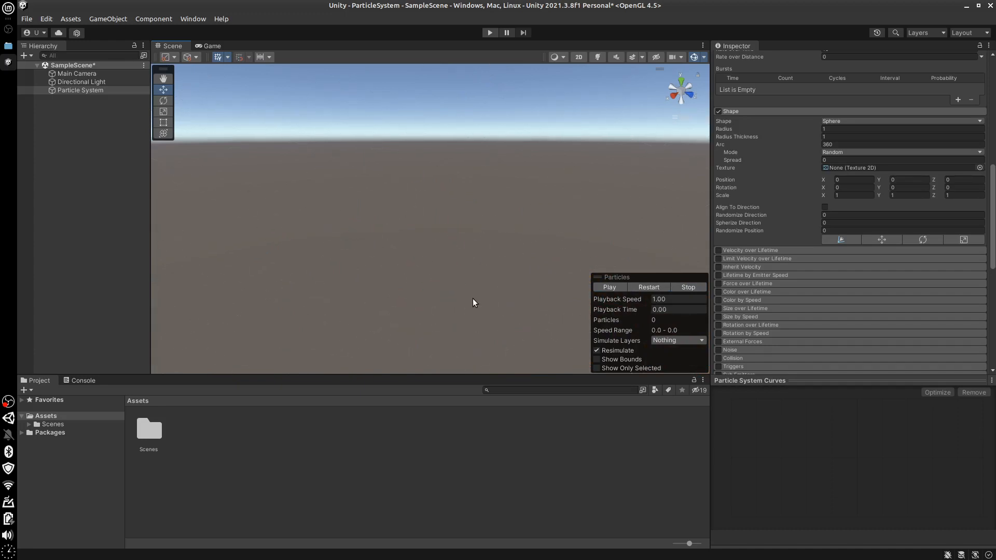
{"action": "key", "text": "f"}
{"action": "key", "text": "f"}
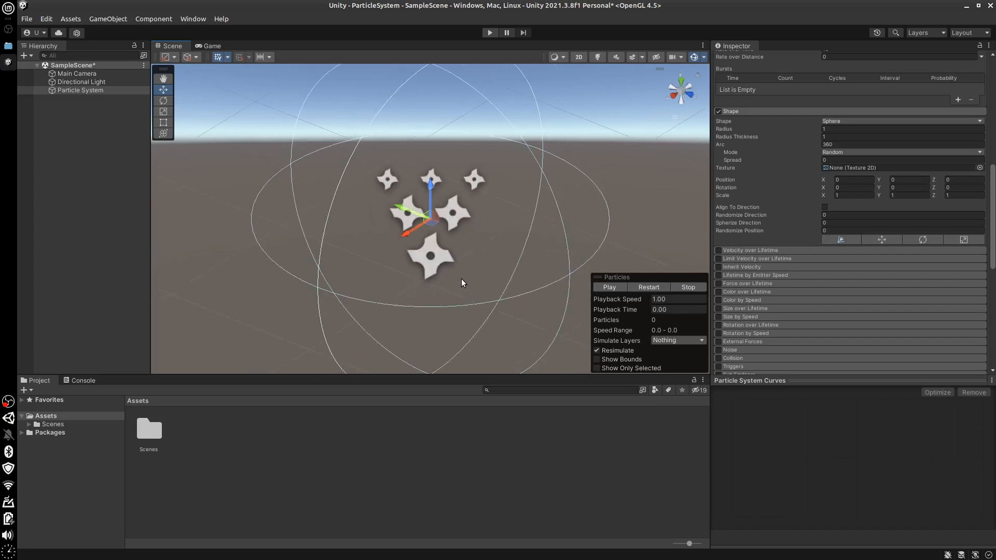
{"action": "scroll", "coordinate": [403, 258], "scroll_direction": "down", "scroll_amount": 2}
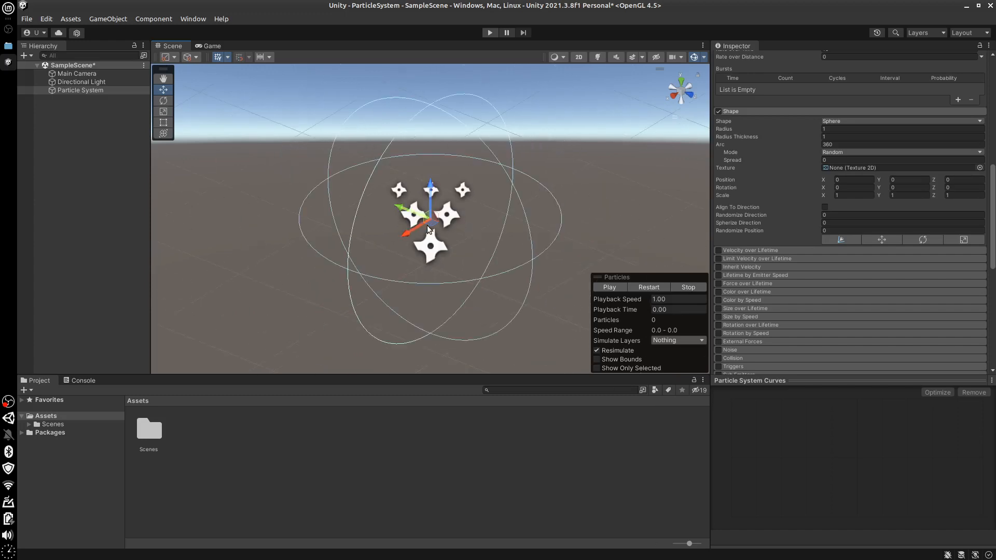
{"action": "scroll", "coordinate": [428, 226], "scroll_direction": "down", "scroll_amount": 1}
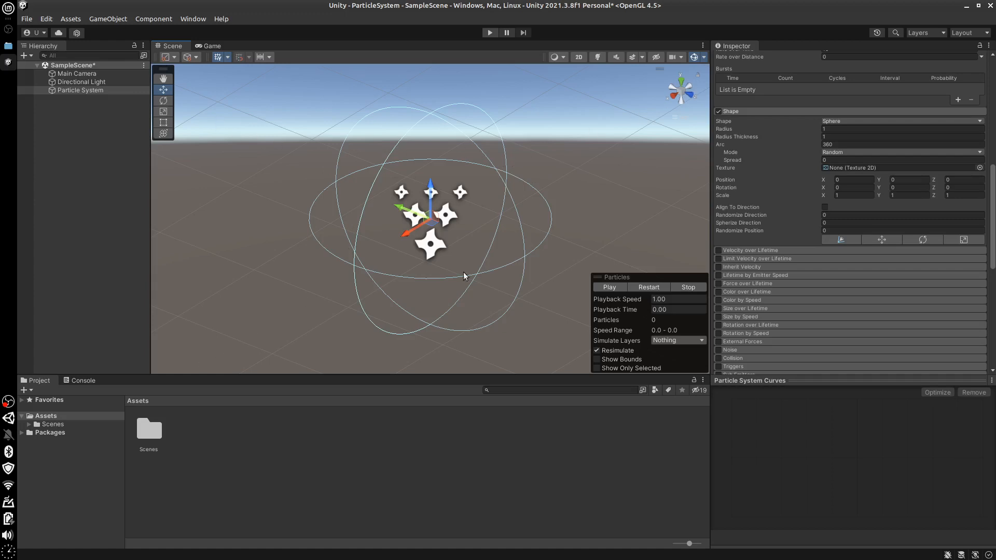
{"action": "middle_click_drag", "start_coordinate": [492, 248], "coordinate": [470, 240]}
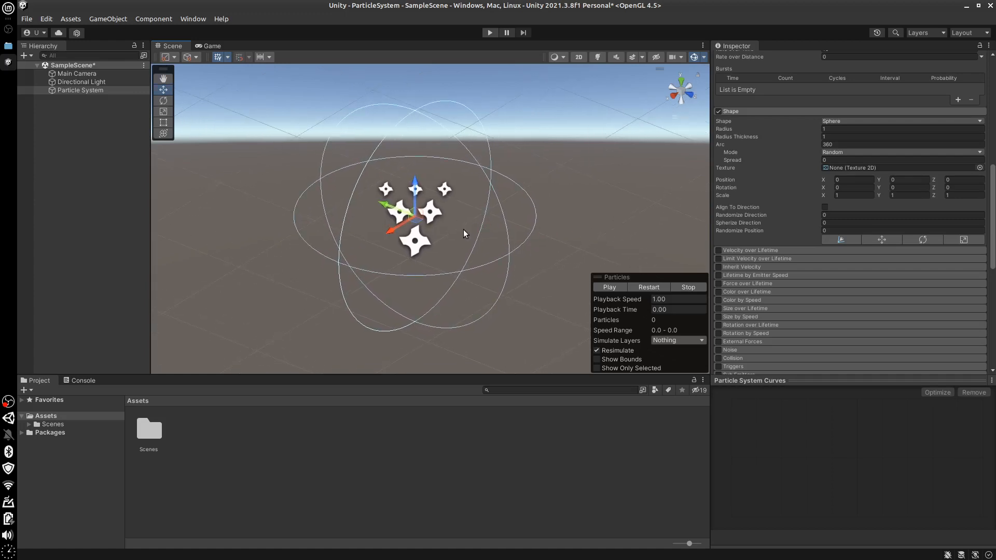
{"action": "left_click_drag", "start_coordinate": [482, 224], "coordinate": [569, 142], "text": "alt"}
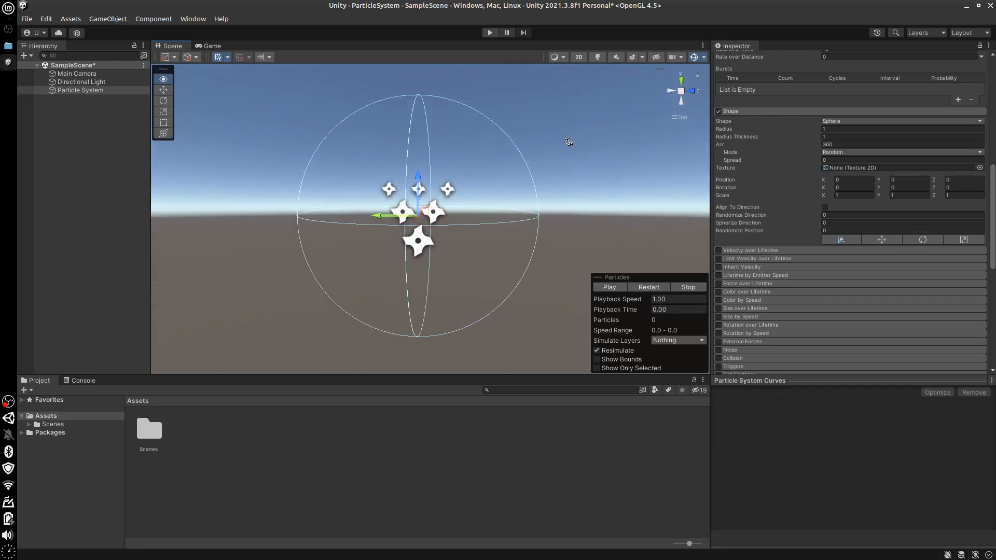
{"action": "left_click", "coordinate": [607, 287]}
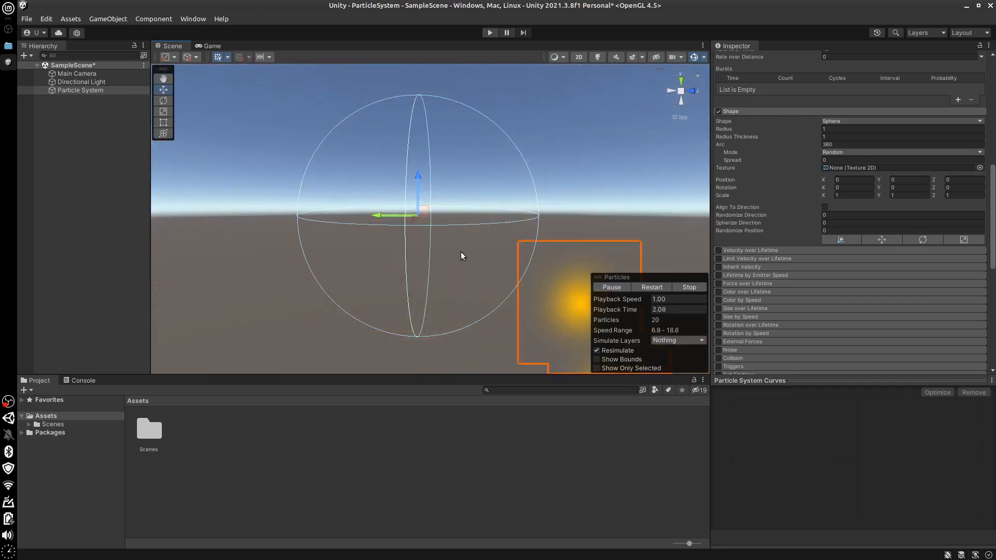
{"action": "left_click", "coordinate": [696, 287]}
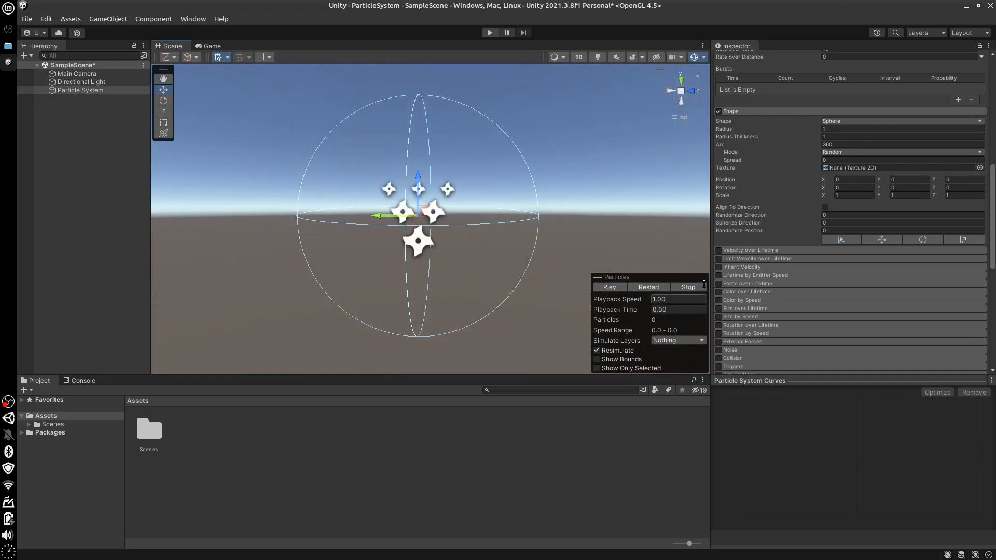
Try Hemisphere as the emitter shape, preview its particles, and set Shape back to Cone
{"action": "left_click", "coordinate": [877, 121]}
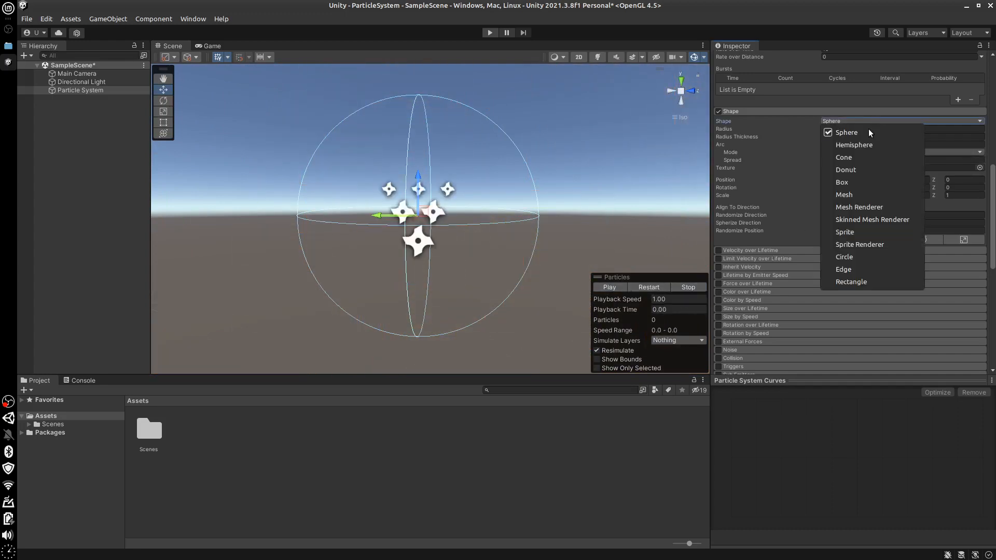
{"action": "left_click", "coordinate": [867, 131]}
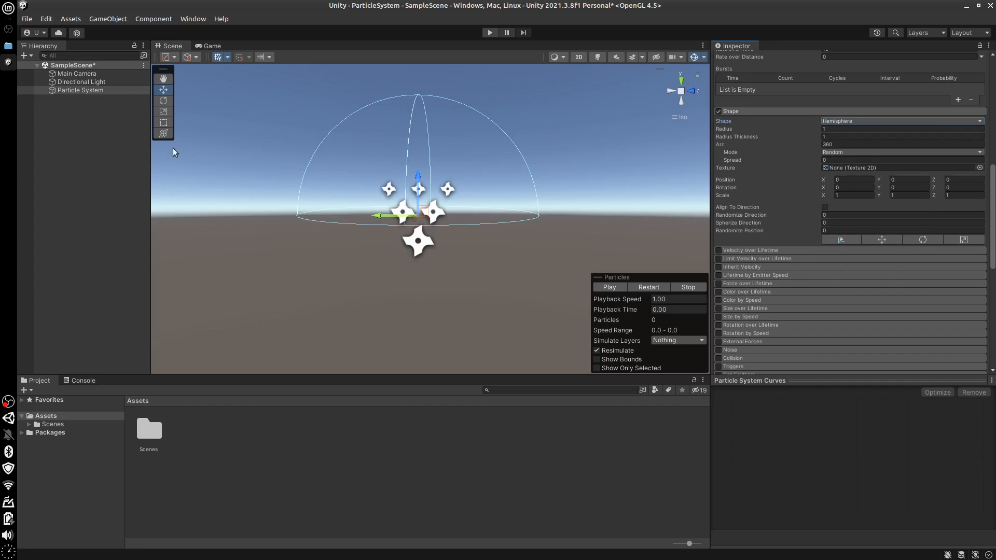
{"action": "left_click", "coordinate": [610, 286]}
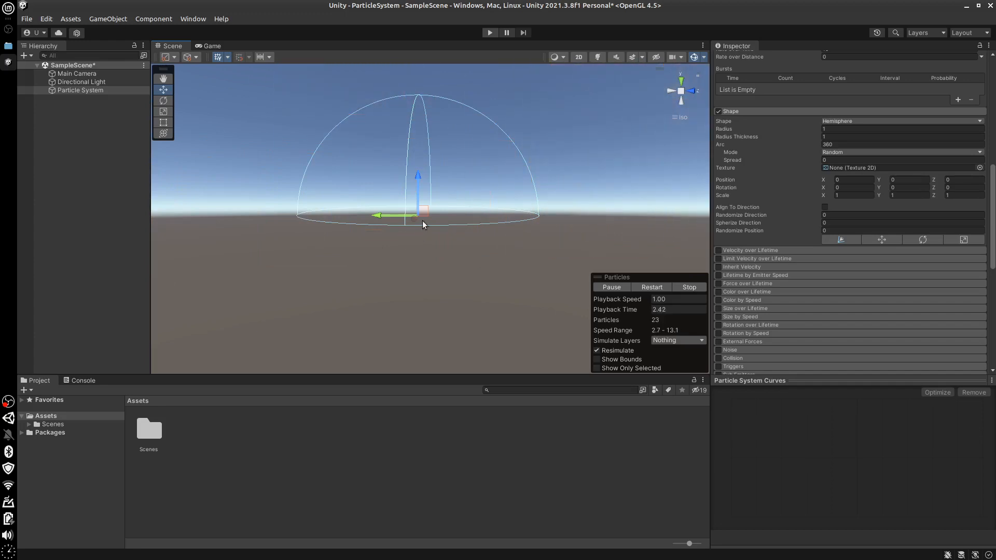
{"action": "left_click", "coordinate": [681, 287]}
{"action": "left_click", "coordinate": [876, 122]}
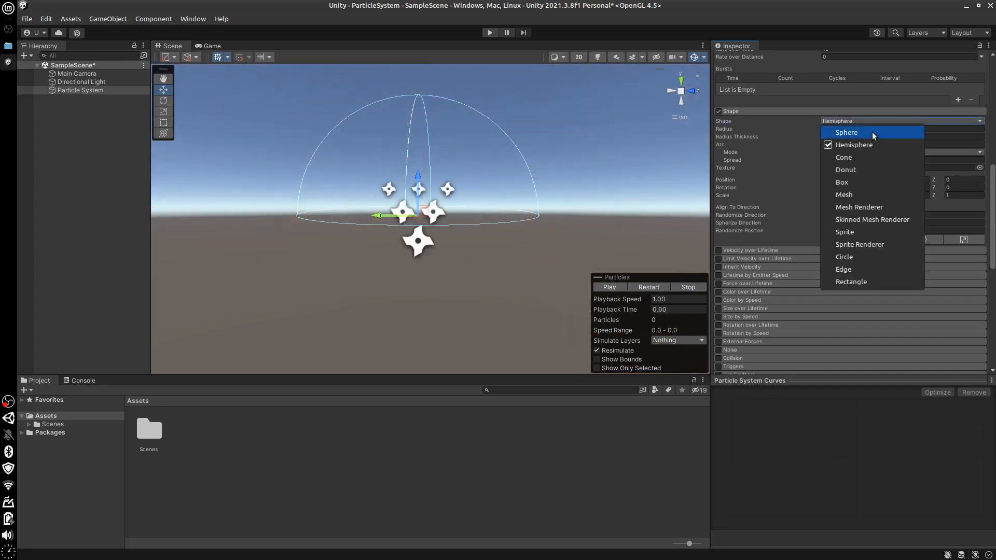
{"action": "left_click", "coordinate": [851, 157]}
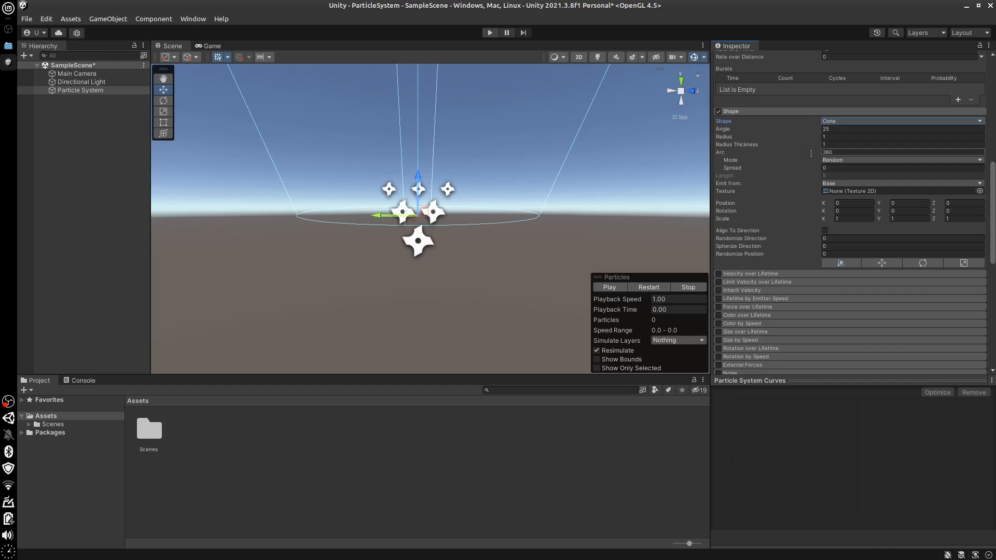
Try an Arc of 180 on the Cone emitter and preview the particles from above
{"action": "left_click_drag", "start_coordinate": [556, 228], "coordinate": [564, 279], "text": "alt"}
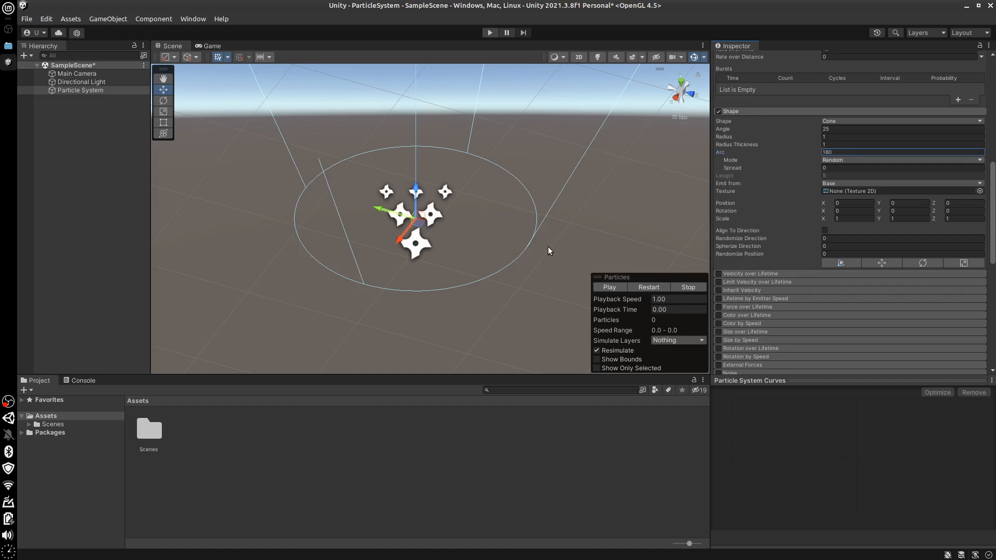
{"action": "left_click_drag", "start_coordinate": [537, 280], "coordinate": [672, 255], "text": "alt"}
{"action": "key", "text": "space"}
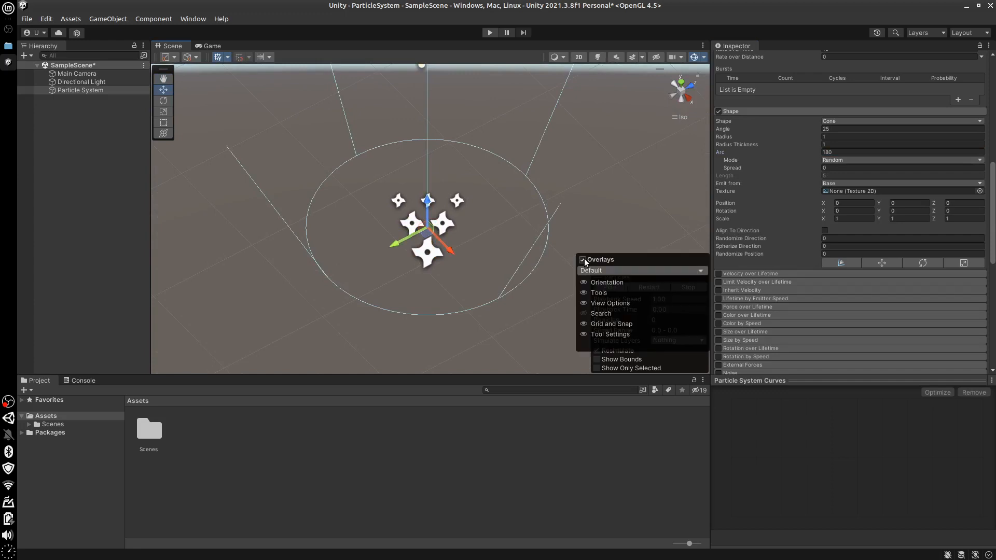
{"action": "left_click", "coordinate": [623, 264]}
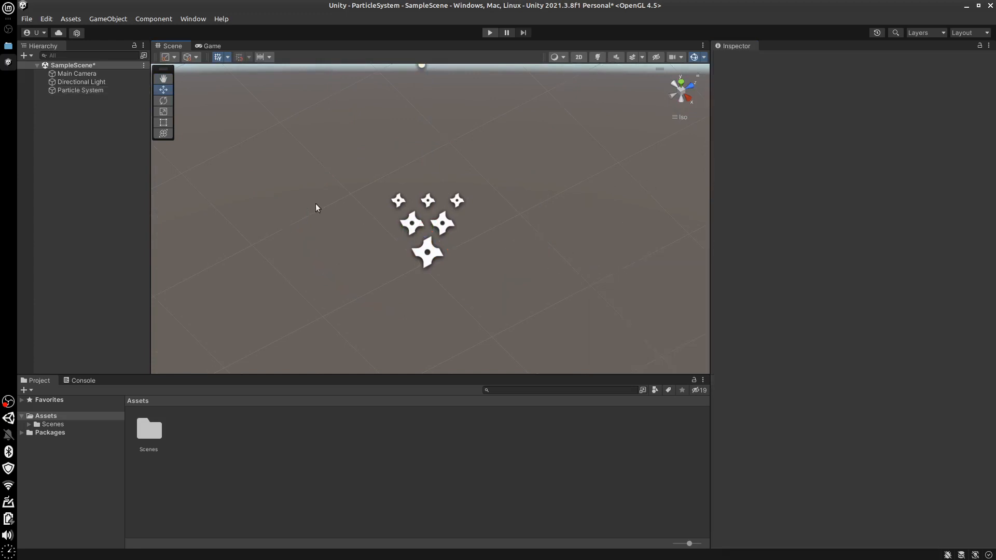
{"action": "left_click", "coordinate": [91, 93]}
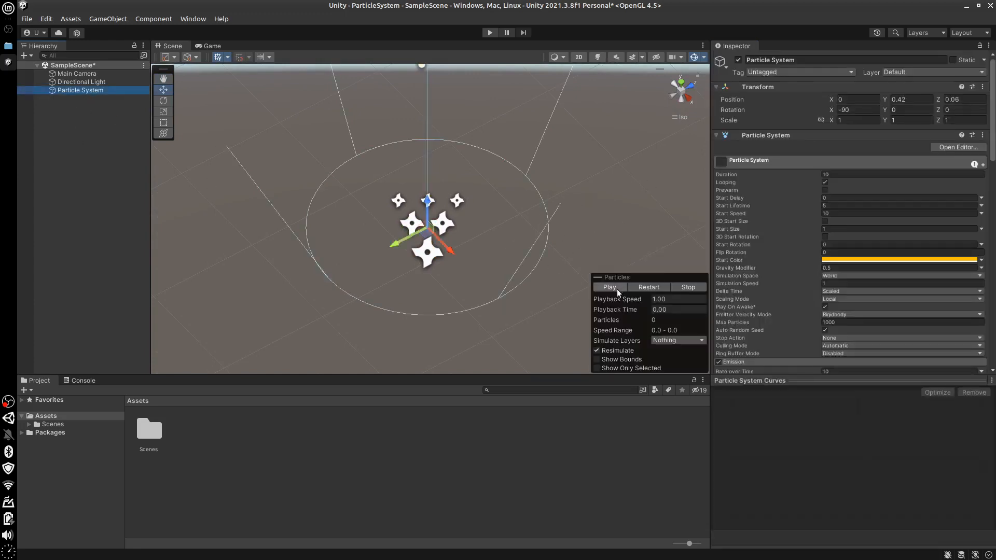
{"action": "left_click", "coordinate": [611, 288]}
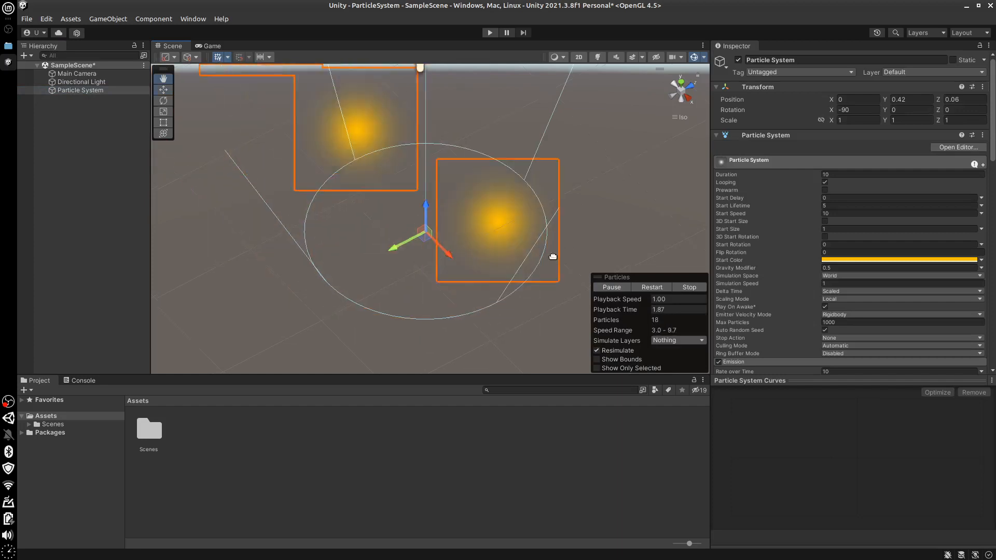
{"action": "left_click_drag", "start_coordinate": [553, 257], "coordinate": [445, 285], "text": "alt"}
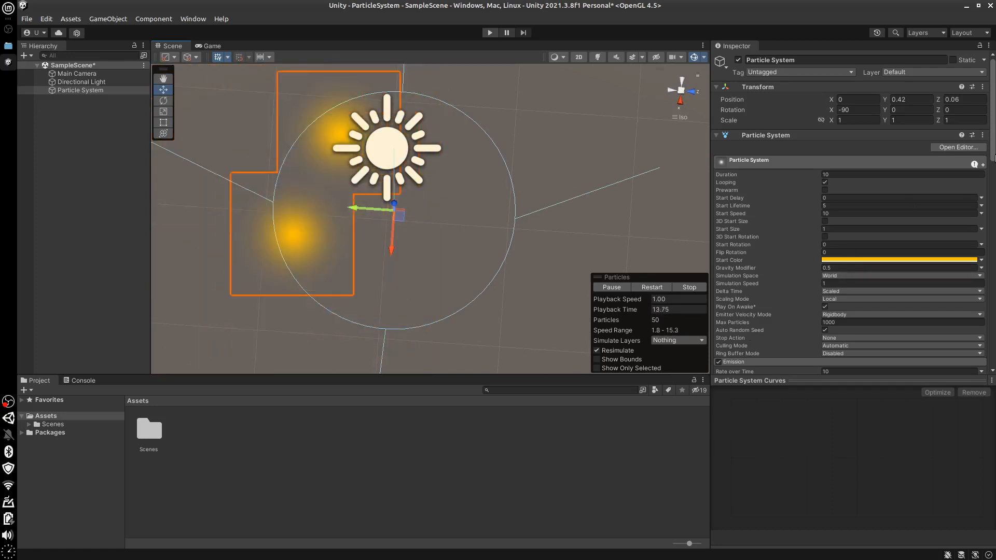
Set the Cone's Radius Thickness to 0.1 and examine the particle emission around its rim in perspective view
{"action": "left_click_drag", "start_coordinate": [993, 157], "coordinate": [991, 250]}
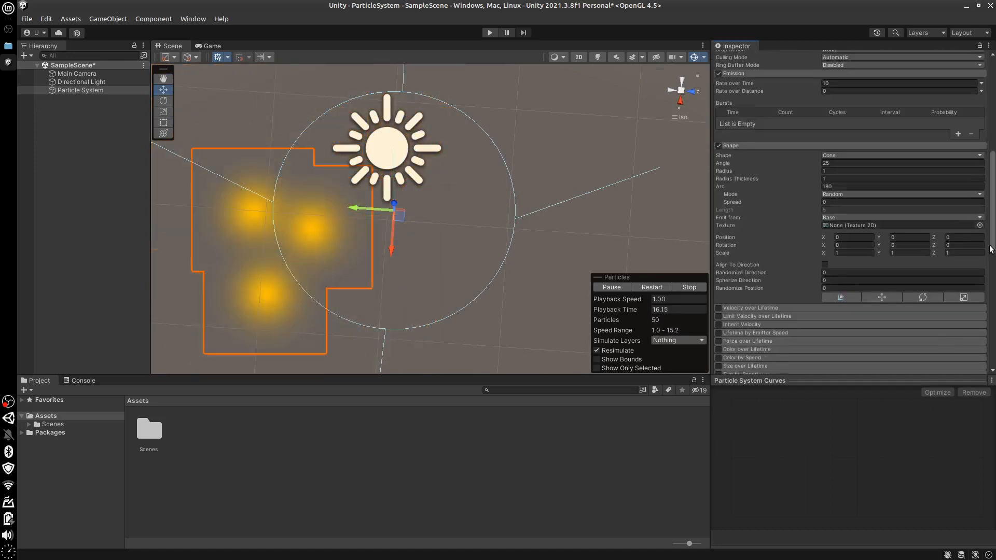
{"action": "left_click", "coordinate": [841, 177]}
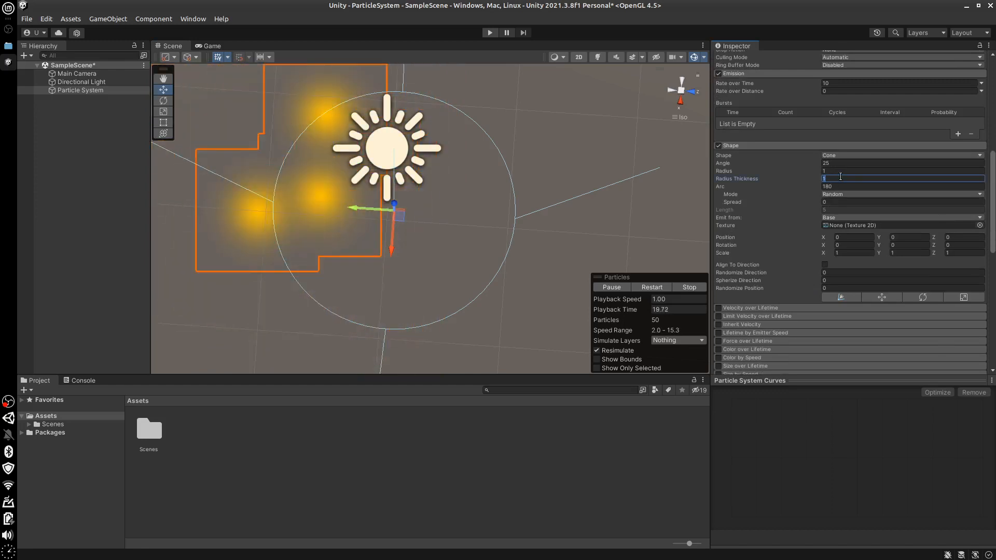
{"action": "type", "text": "0"}
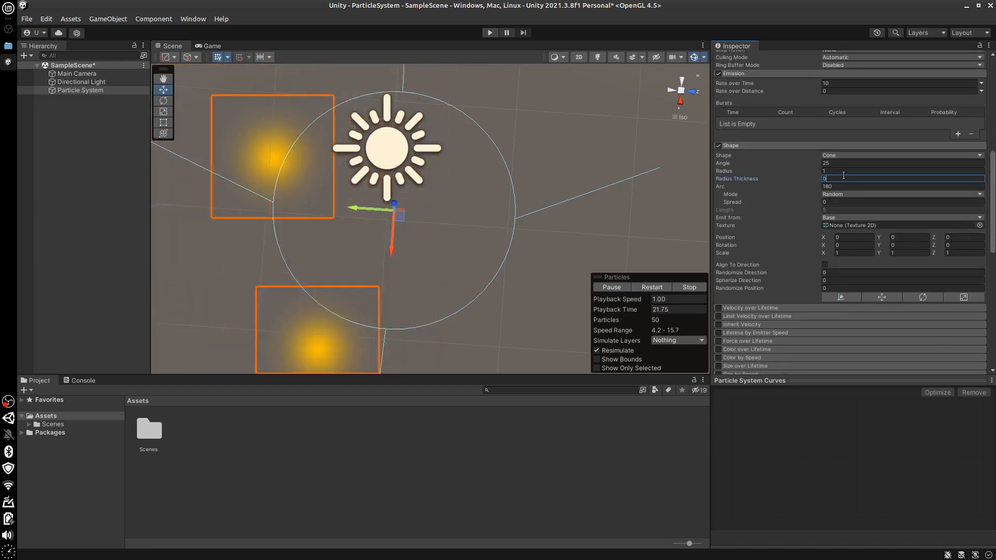
{"action": "type", "text": ".1"}
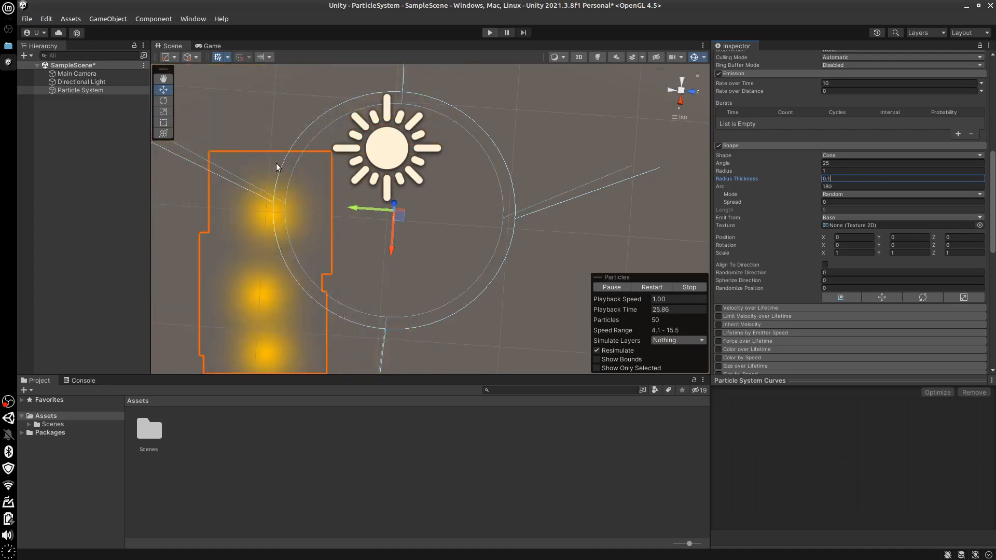
{"action": "scroll", "coordinate": [366, 216], "scroll_direction": "down", "scroll_amount": 1}
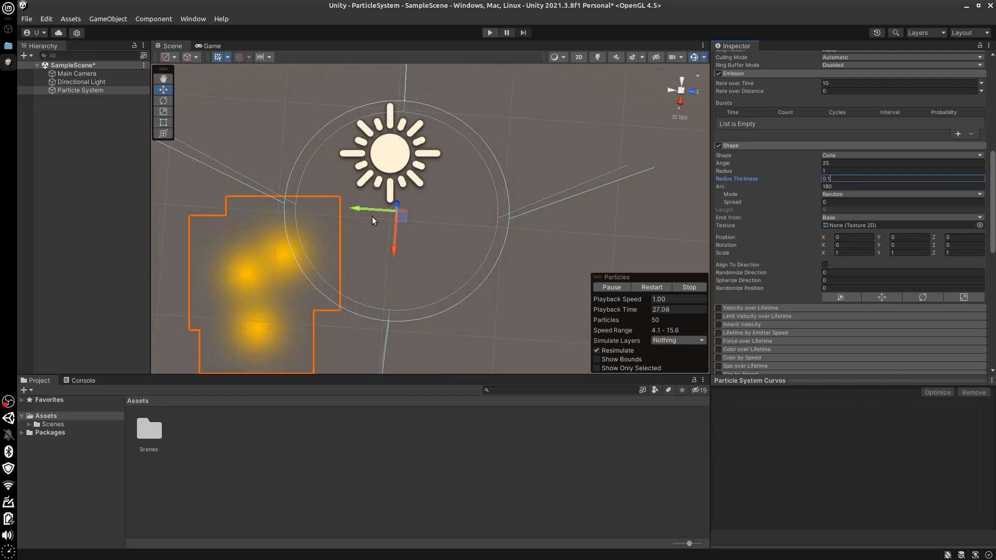
{"action": "left_click", "coordinate": [680, 91]}
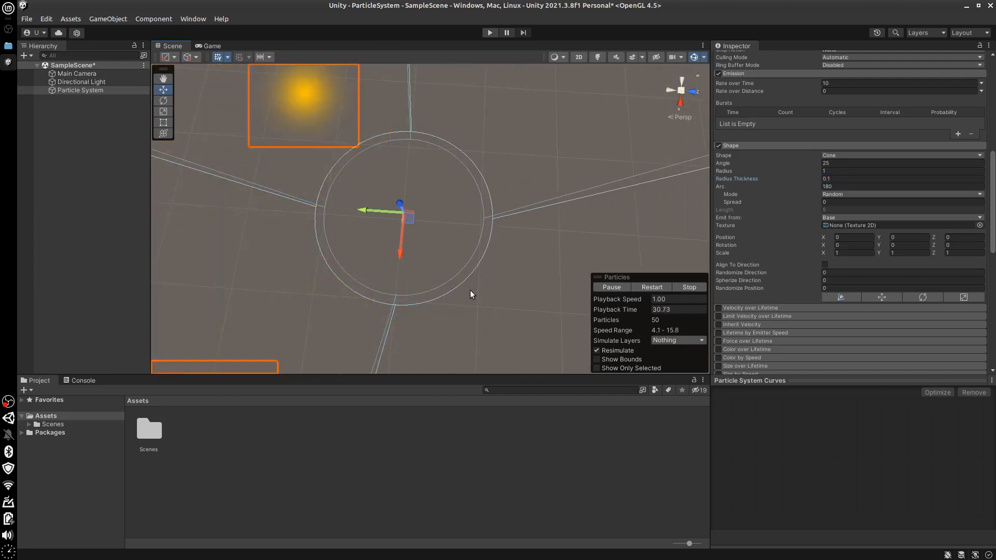
{"action": "left_click_drag", "start_coordinate": [470, 294], "coordinate": [502, 225], "text": "alt"}
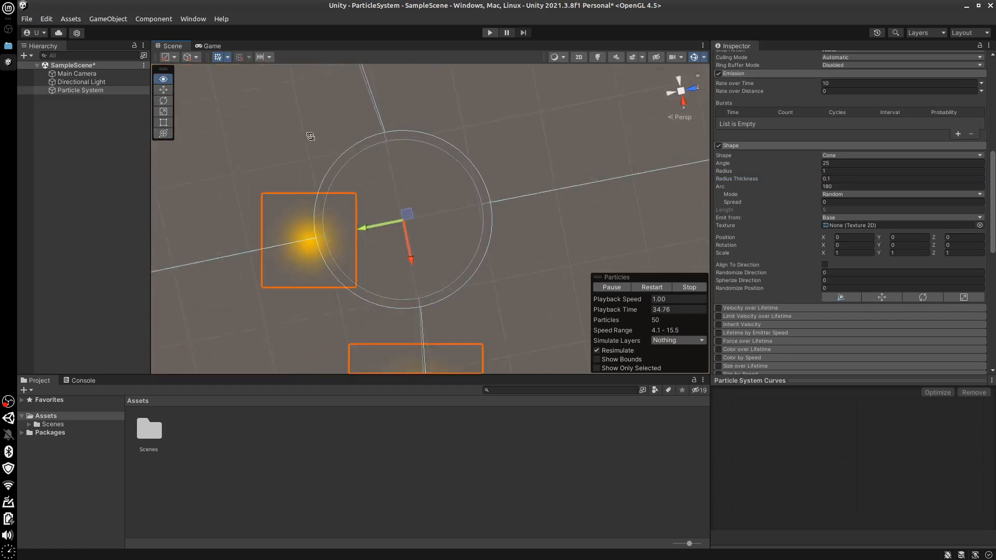
{"action": "left_click_drag", "start_coordinate": [294, 140], "coordinate": [273, 138], "text": "alt"}
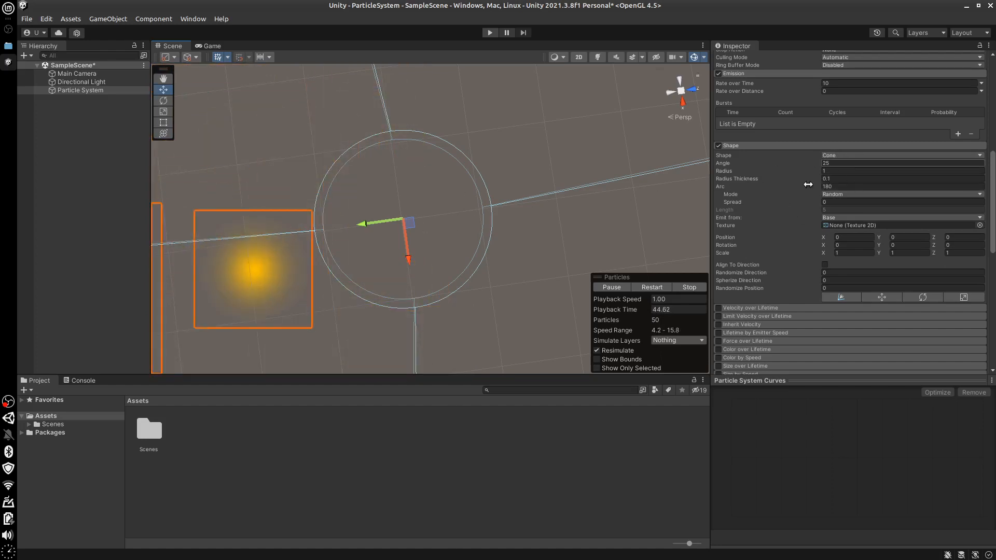
Set the Arc Mode to Loop and the particle system's Gravity Modifier to 0
{"action": "left_click", "coordinate": [840, 194]}
{"action": "left_click", "coordinate": [841, 218]}
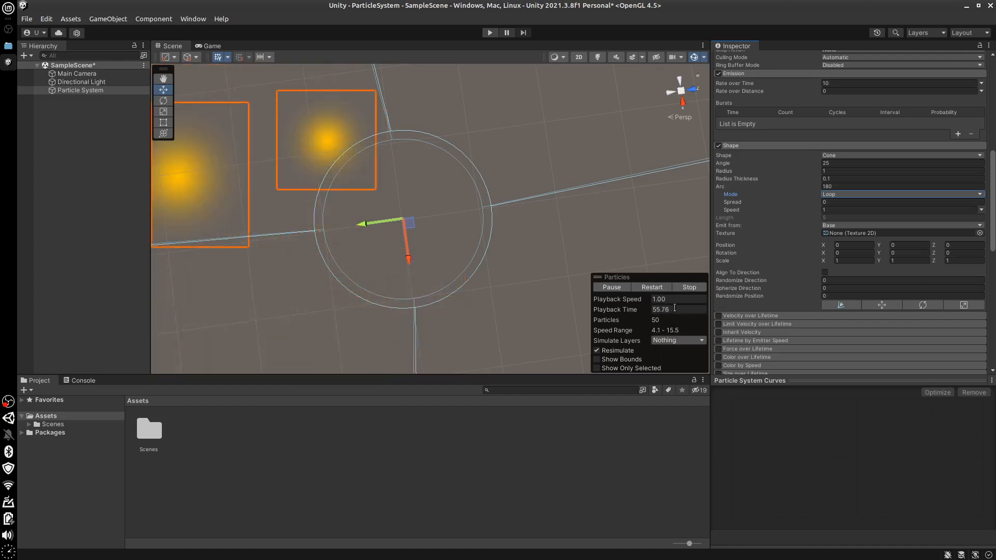
{"action": "scroll", "coordinate": [994, 97], "scroll_direction": "up", "scroll_amount": 10}
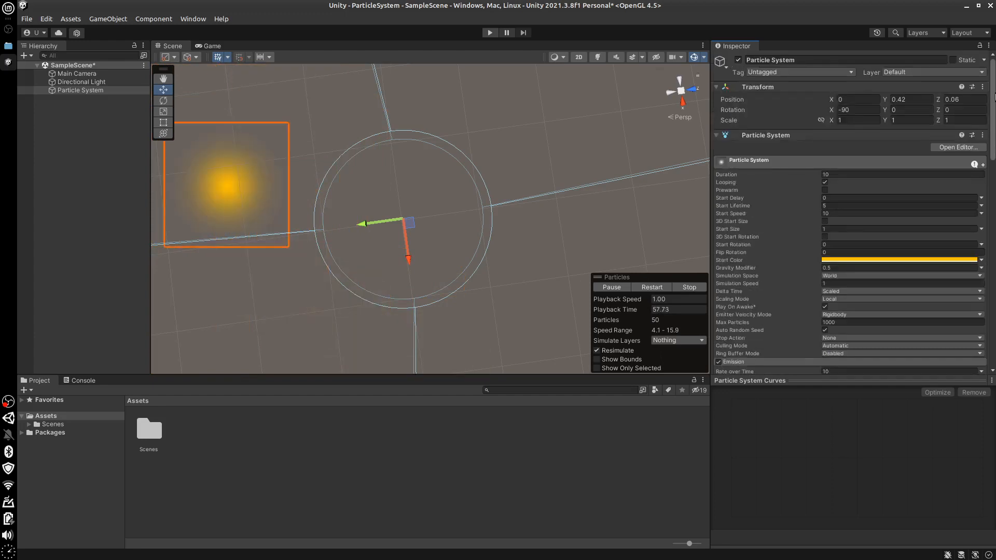
{"action": "left_click", "coordinate": [834, 268]}
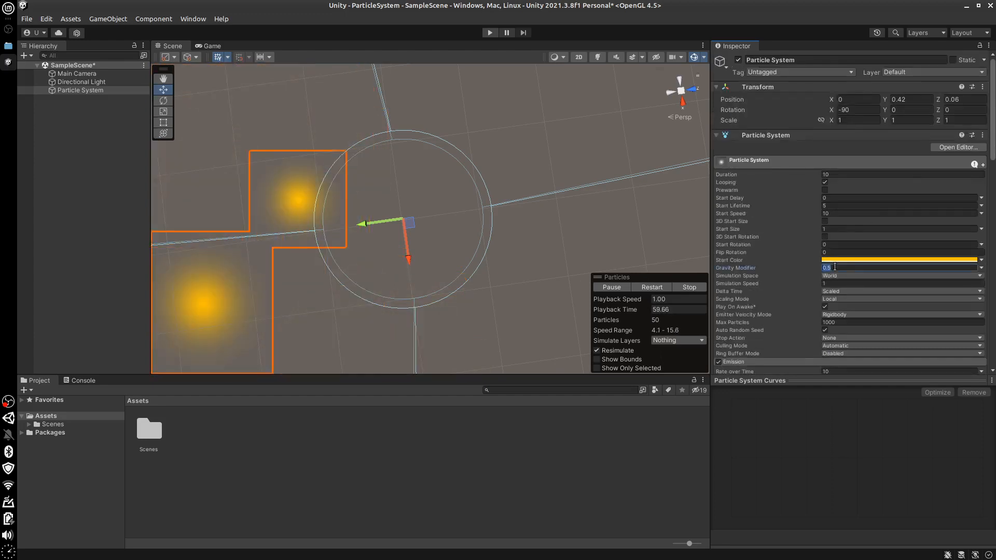
{"action": "type", "text": "0"}
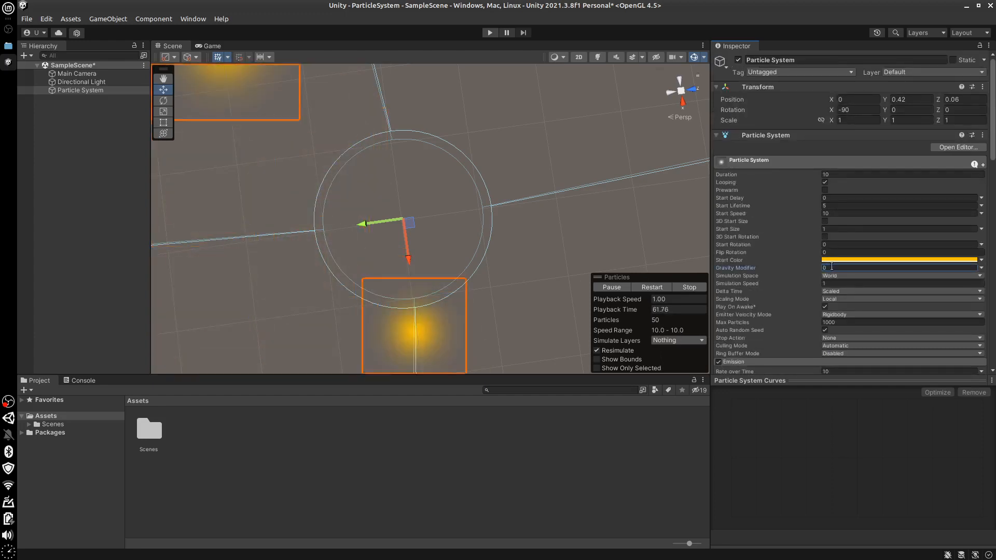
Set the particles' Start Speed to 0.1 and Start Lifetime to 1
{"action": "left_click", "coordinate": [835, 213]}
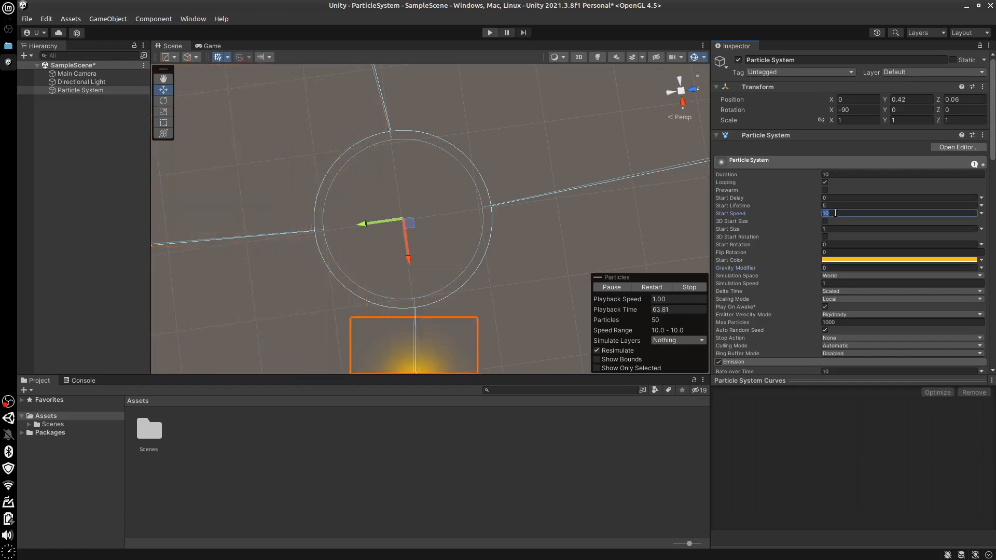
{"action": "type", "text": "0."}
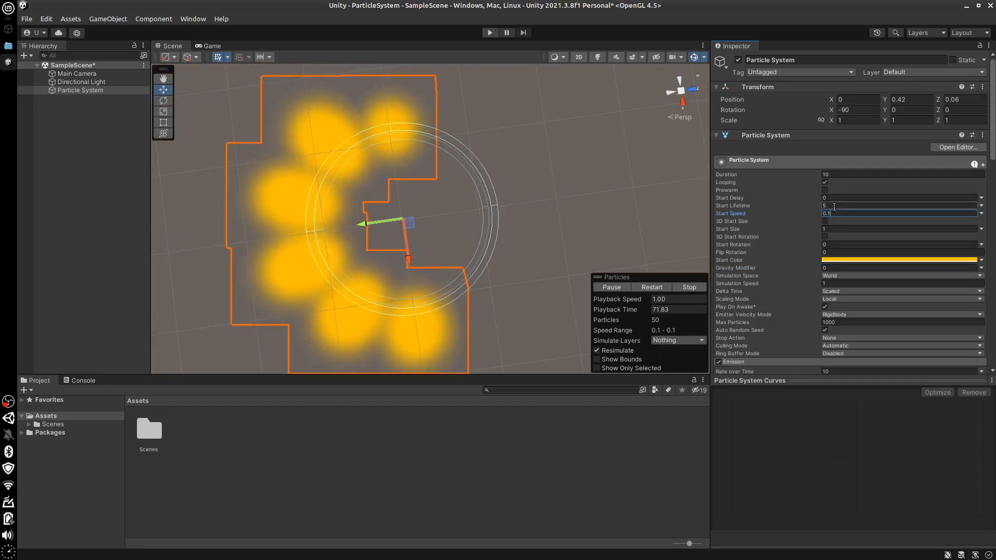
{"action": "left_click", "coordinate": [845, 205]}
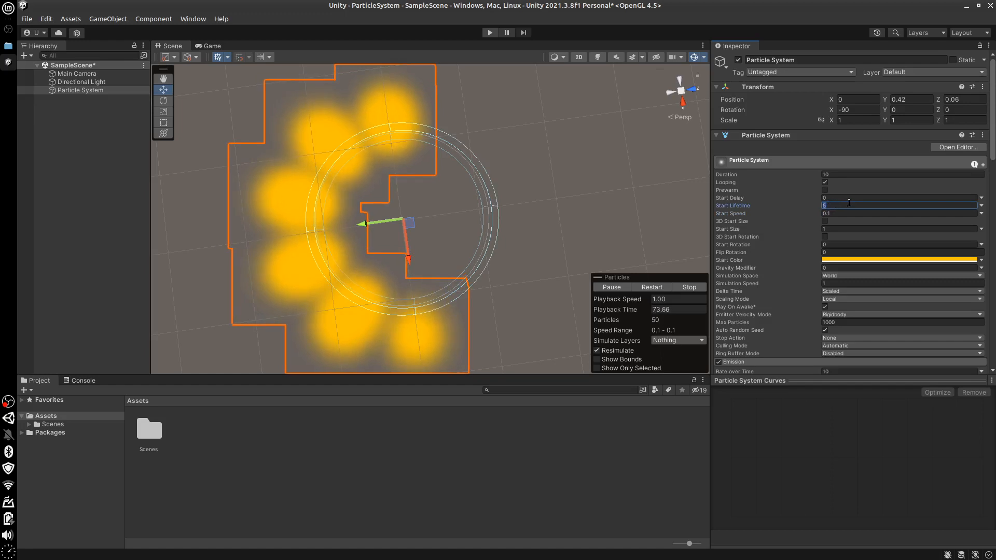
{"action": "type", "text": "1"}
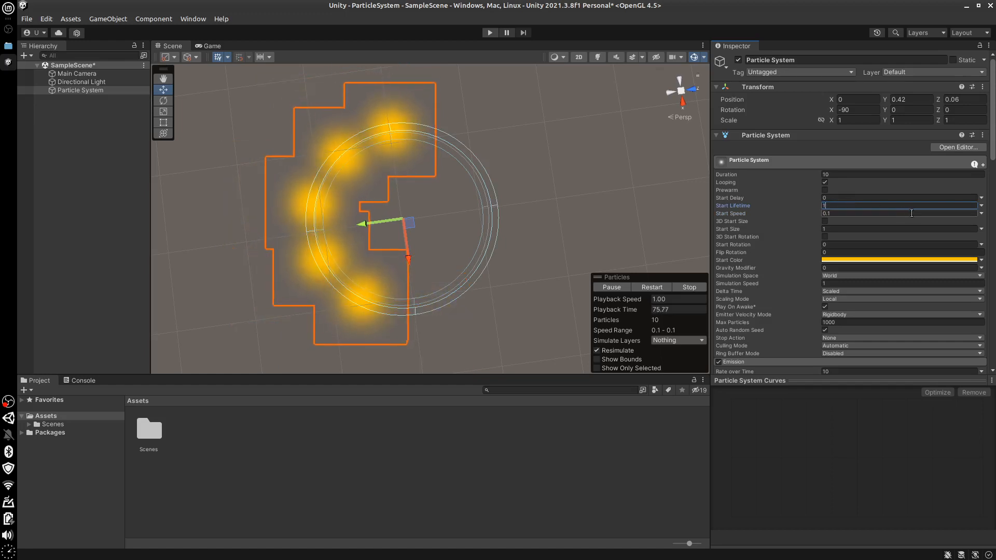
Set the Shape module's Arc to 360
{"action": "scroll", "coordinate": [861, 227], "scroll_direction": "down", "scroll_amount": 10}
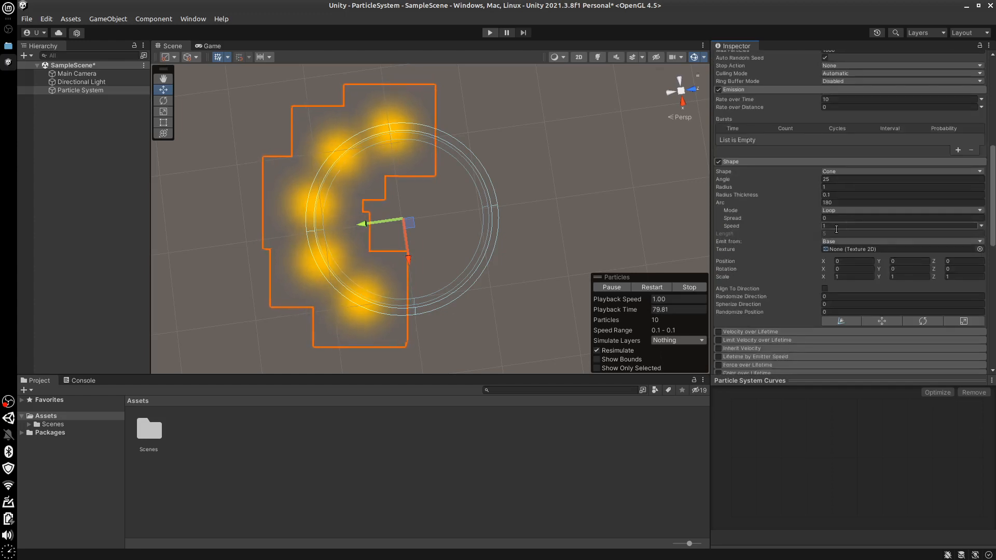
{"action": "left_click", "coordinate": [835, 203]}
{"action": "type", "text": "3"}
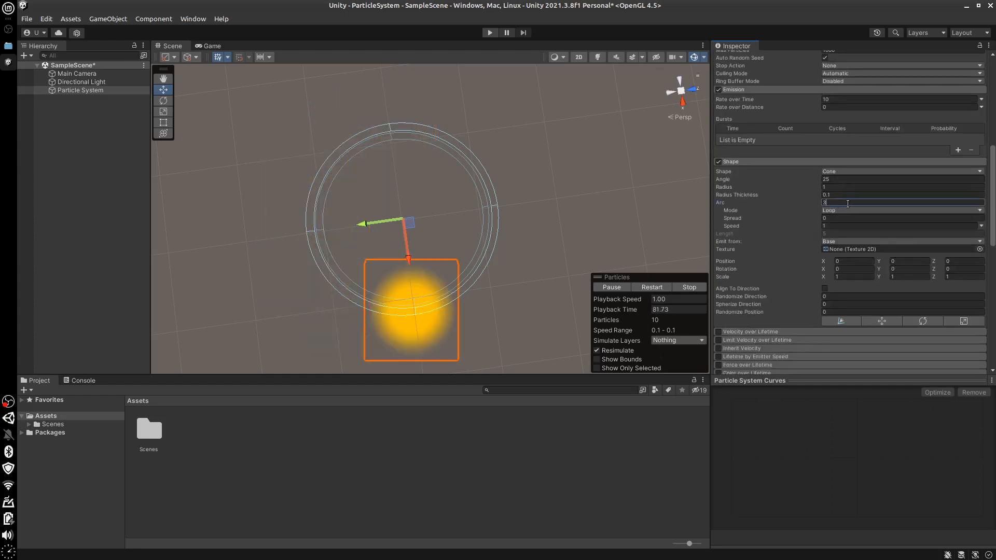
{"action": "type", "text": "60"}
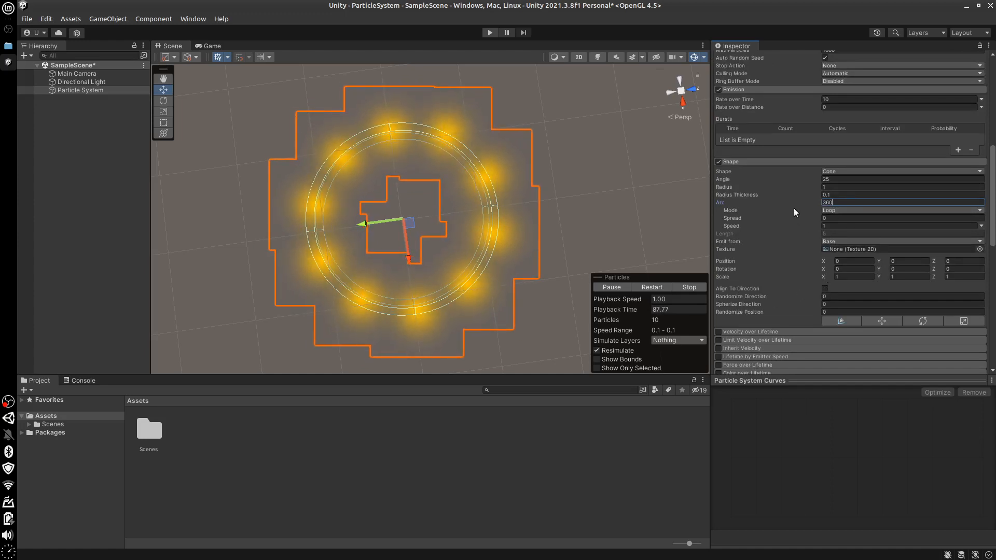
{"action": "key", "text": "Tab"}
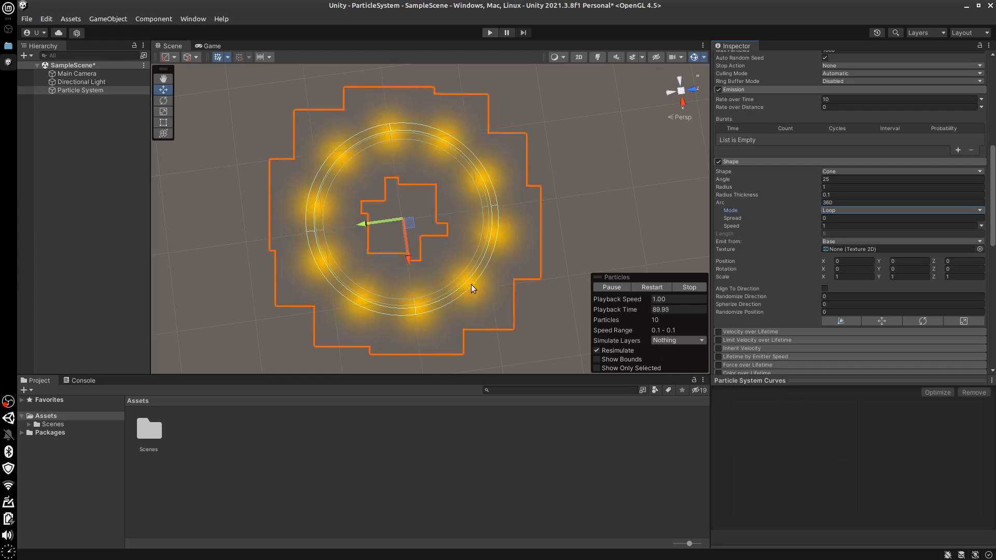
Replay the Loop emission around the full circle from the start, and stop the preview
{"action": "left_click_drag", "start_coordinate": [466, 312], "coordinate": [467, 312], "text": "alt"}
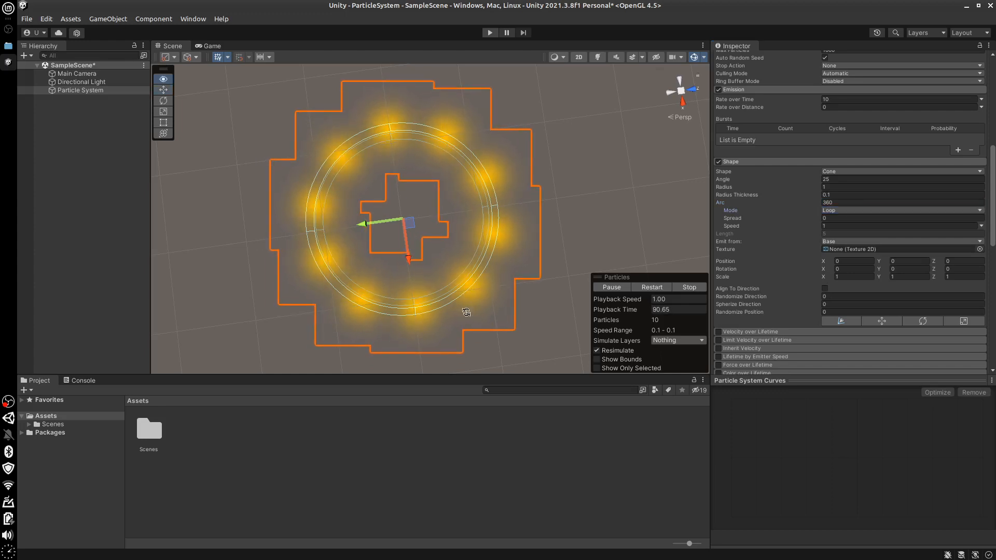
{"action": "left_click", "coordinate": [685, 287]}
{"action": "left_click", "coordinate": [610, 288]}
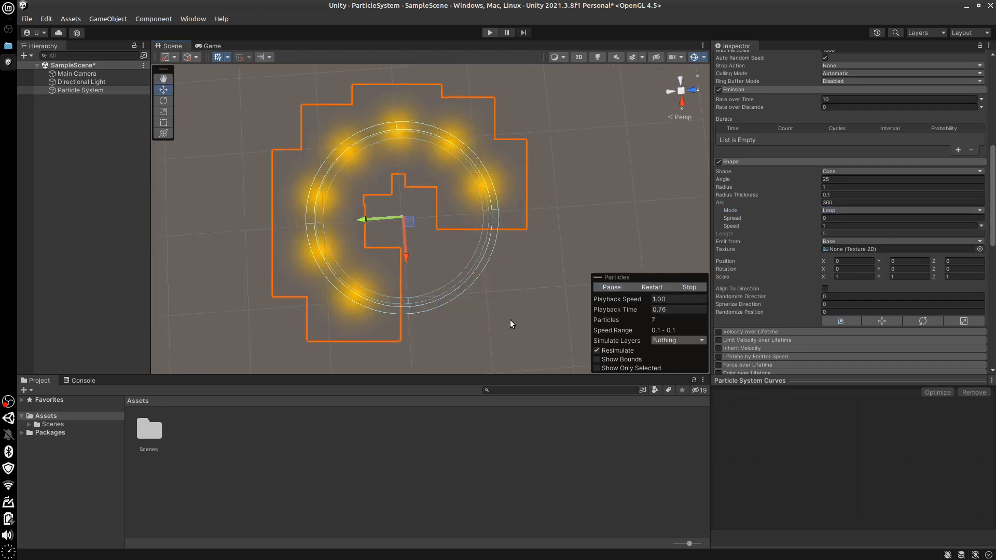
{"action": "left_click", "coordinate": [676, 288]}
Try Ping-Pong as the Arc Mode, play the particle preview and stop it
{"action": "left_click", "coordinate": [861, 210]}
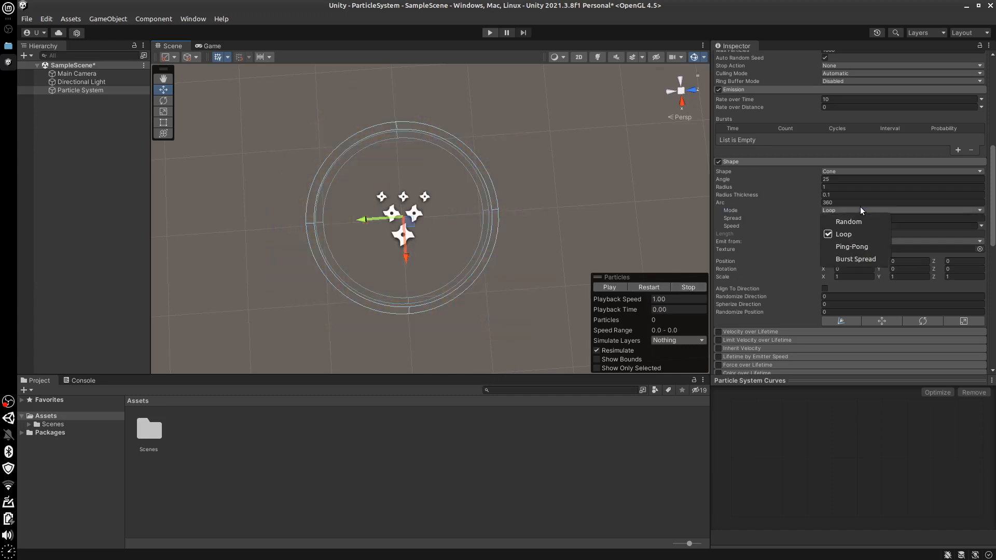
{"action": "left_click", "coordinate": [858, 248]}
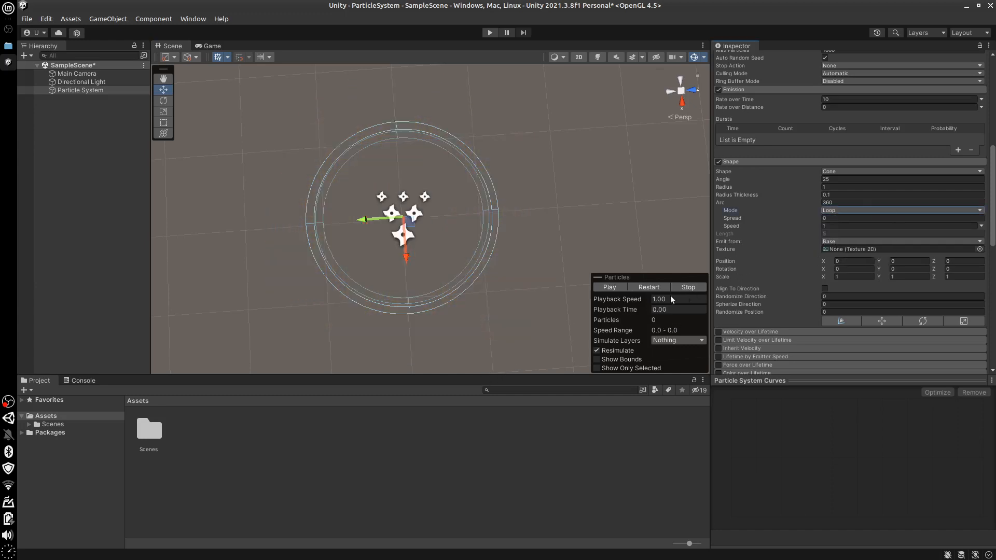
{"action": "left_click", "coordinate": [616, 289]}
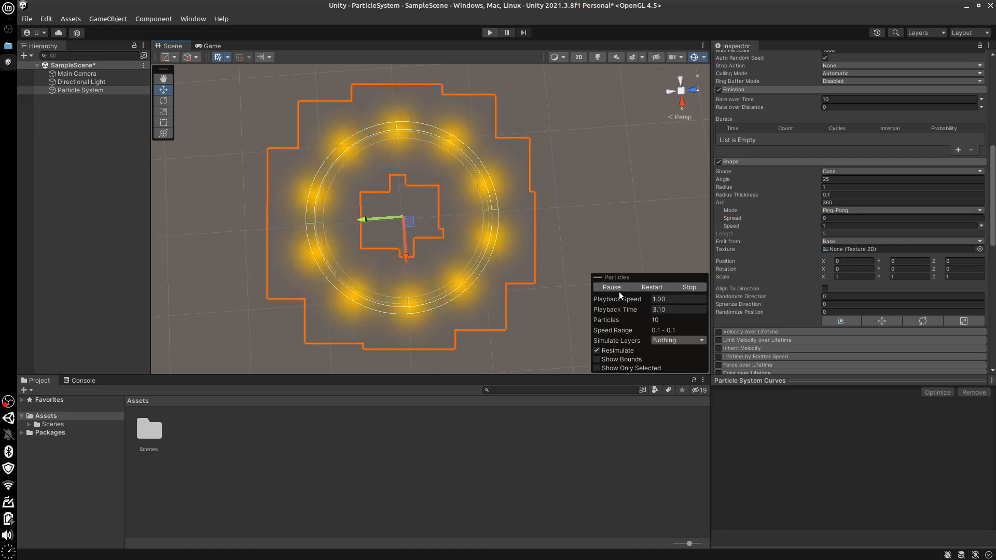
{"action": "left_click", "coordinate": [689, 287]}
Set the Arc Mode to Burst Spread, play the particle preview and stop it
{"action": "left_click", "coordinate": [883, 211]}
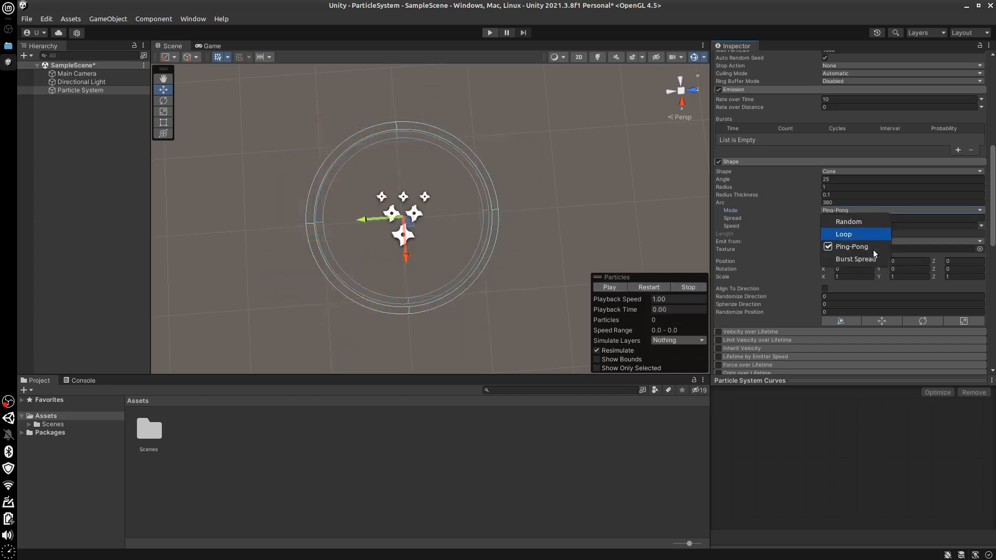
{"action": "left_click", "coordinate": [869, 259]}
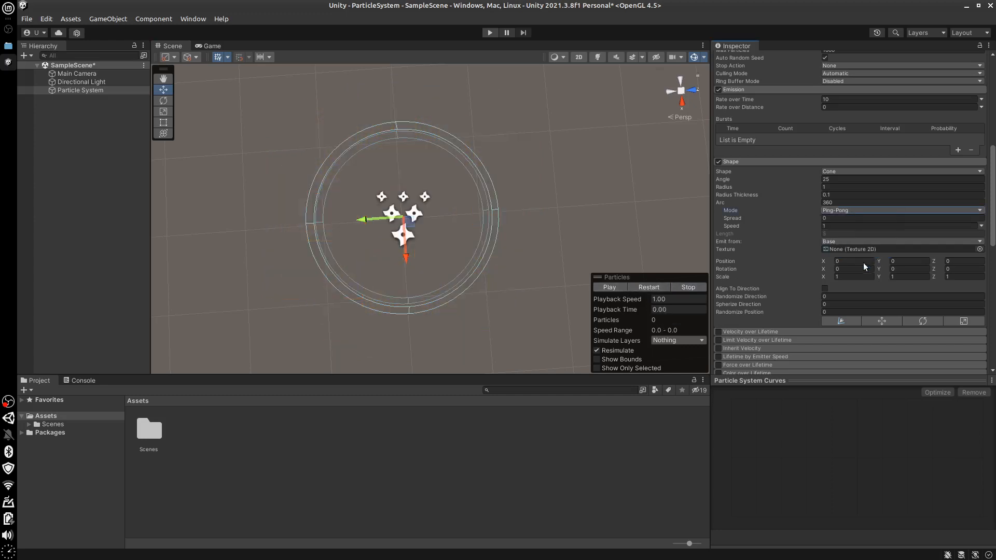
{"action": "left_click", "coordinate": [611, 286]}
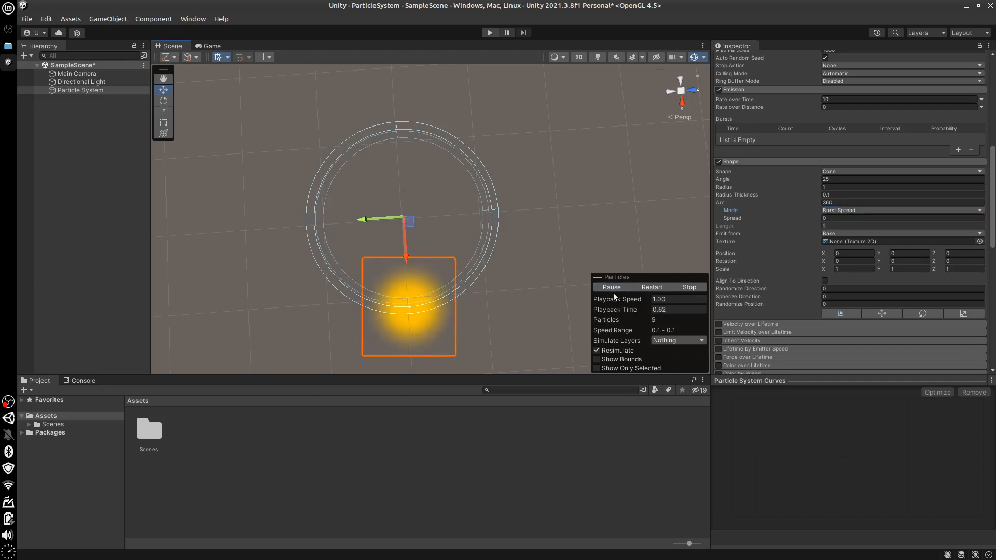
{"action": "left_click", "coordinate": [687, 287]}
Try a Spread of 1 for the Burst Spread arc mode, play the particle preview and stop it
{"action": "left_click", "coordinate": [864, 211]}
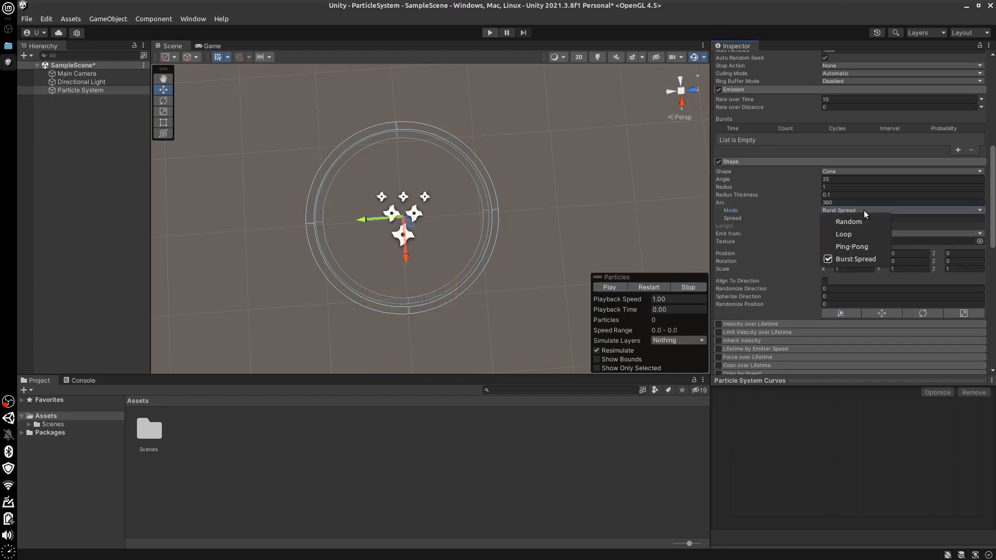
{"action": "left_click", "coordinate": [803, 218]}
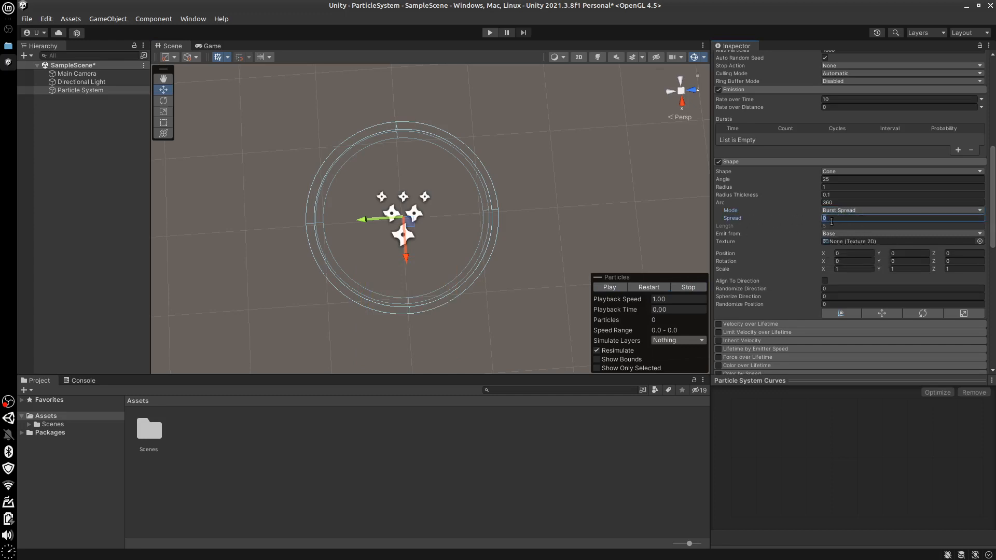
{"action": "type", "text": "1"}
{"action": "left_click", "coordinate": [611, 288]}
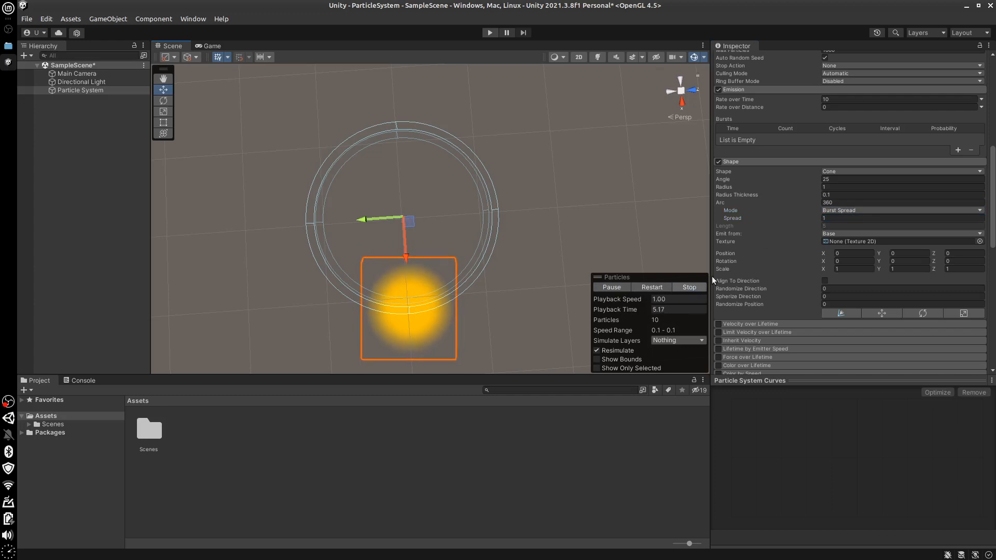
{"action": "left_click", "coordinate": [690, 287]}
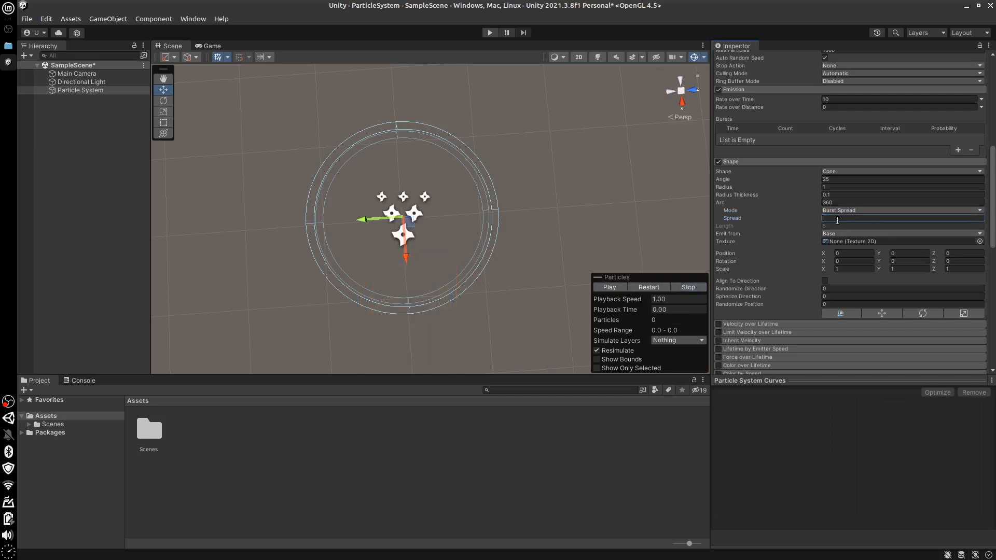
Set the Arc Spread to 0 and the Arc Mode to Random, and play the particle preview
{"action": "left_click", "coordinate": [864, 210]}
{"action": "left_click", "coordinate": [862, 217]}
{"action": "left_click", "coordinate": [865, 210]}
{"action": "left_click", "coordinate": [860, 209]}
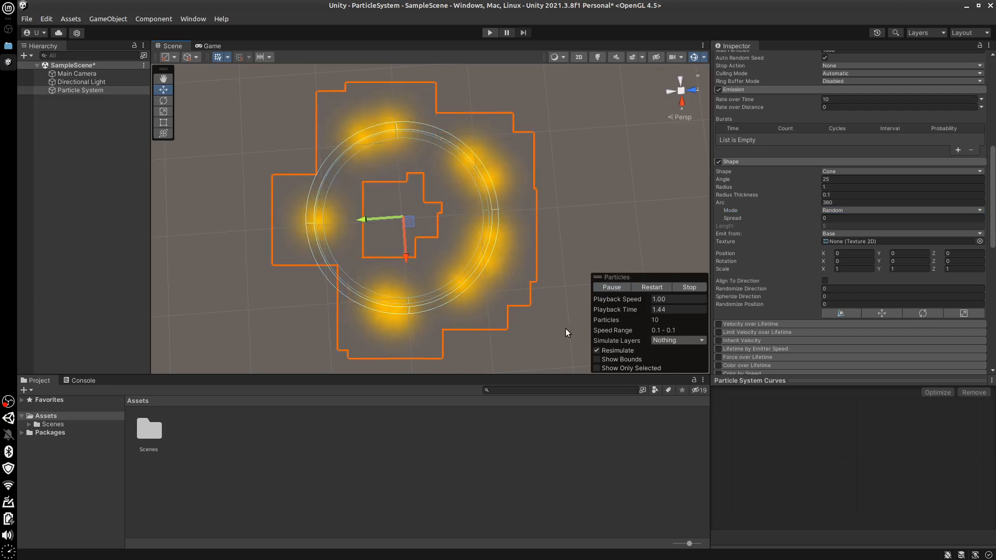
Set the Particle System's Start Size to 0.5 and view the emitting ring at an angle
{"action": "left_click_drag", "start_coordinate": [522, 338], "coordinate": [533, 101], "text": "alt"}
{"action": "left_click_drag", "start_coordinate": [435, 245], "coordinate": [488, 267], "text": "alt"}
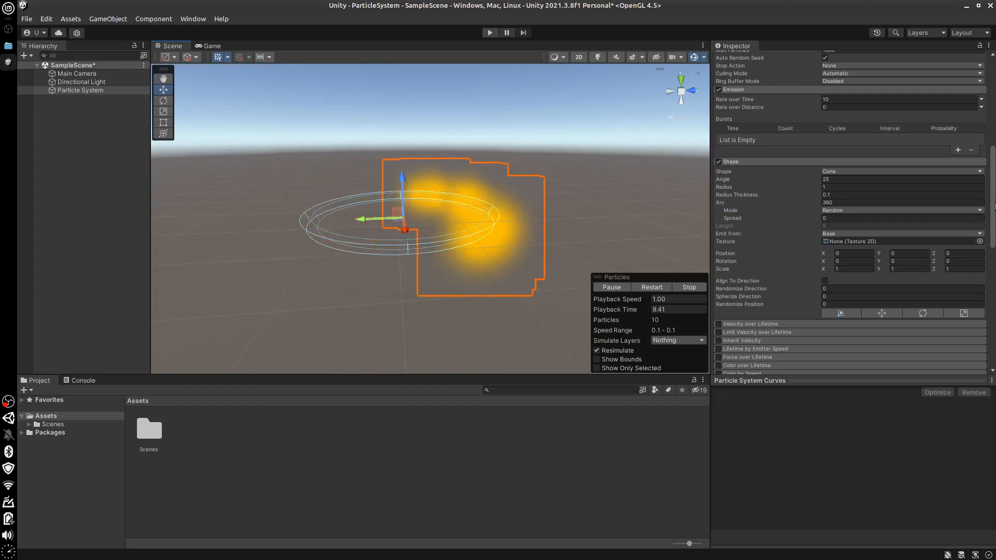
{"action": "left_click_drag", "start_coordinate": [993, 204], "coordinate": [994, 125]}
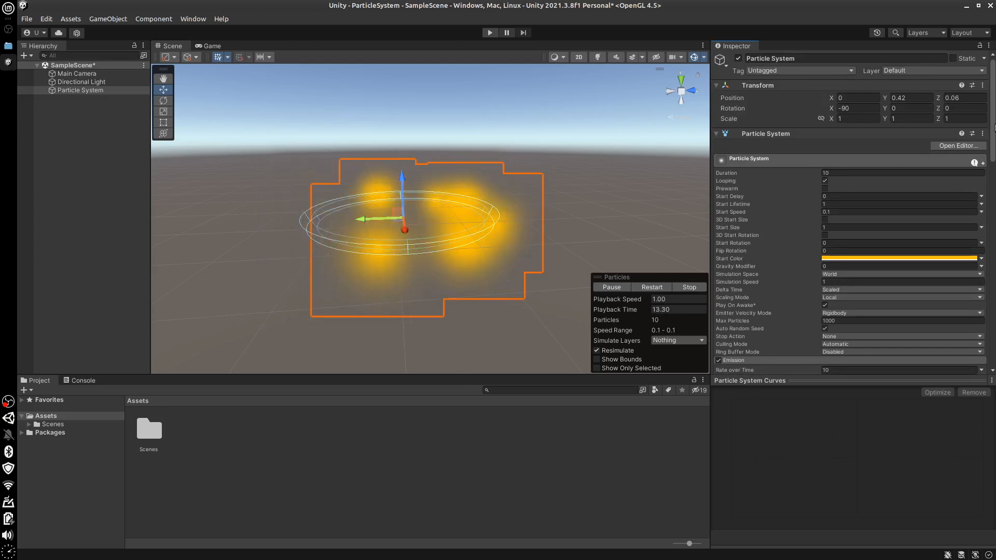
{"action": "left_click", "coordinate": [846, 228]}
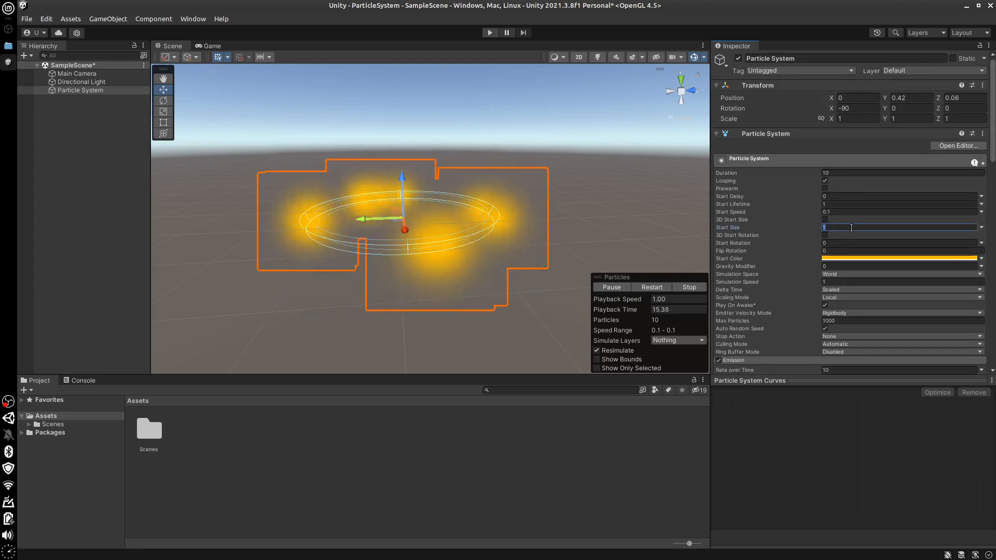
{"action": "type", "text": "0.5"}
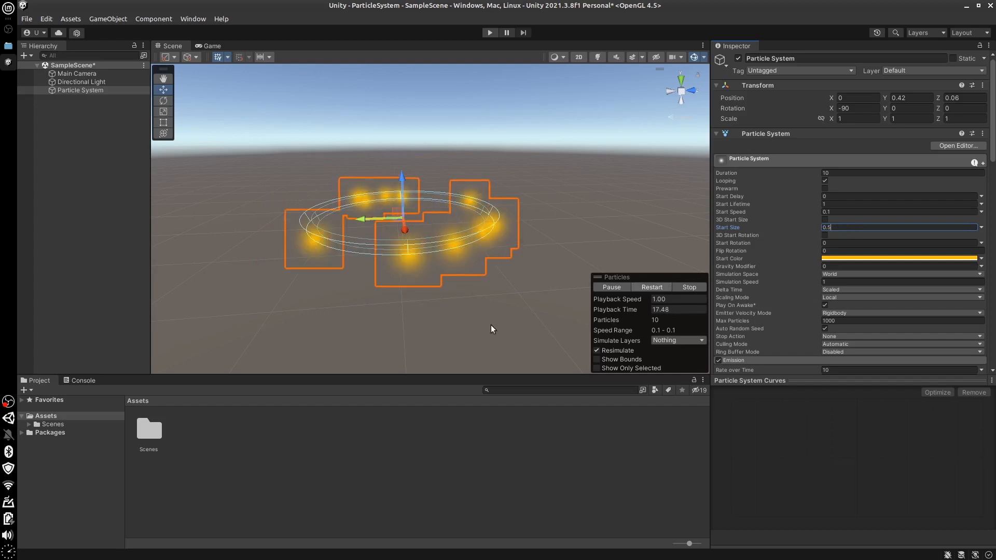
{"action": "left_click_drag", "start_coordinate": [492, 326], "coordinate": [486, 358], "text": "alt"}
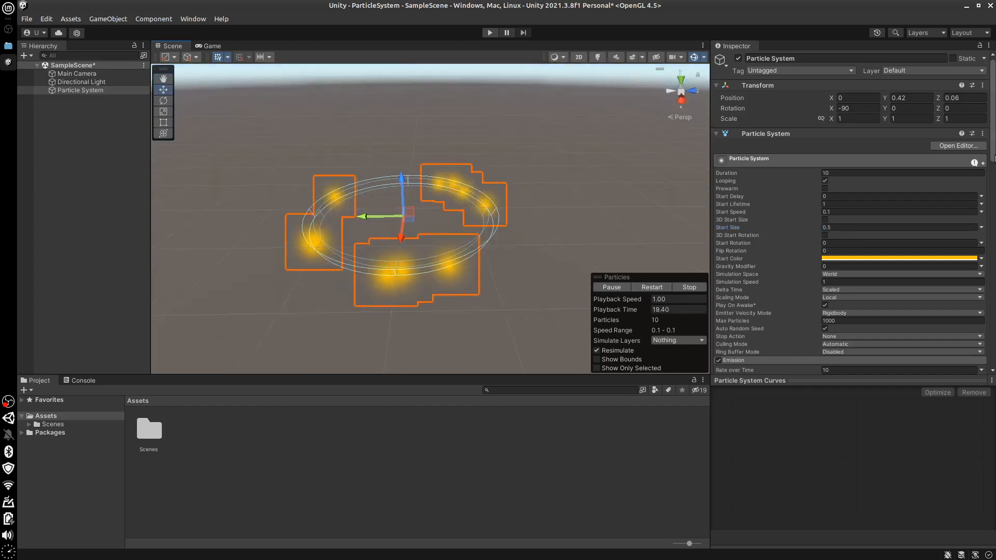
Try Volume as the Shape module's Emit from option and return it to Base
{"action": "scroll", "coordinate": [994, 226], "scroll_direction": "down", "scroll_amount": 5}
{"action": "scroll", "coordinate": [995, 207], "scroll_direction": "down", "scroll_amount": 3}
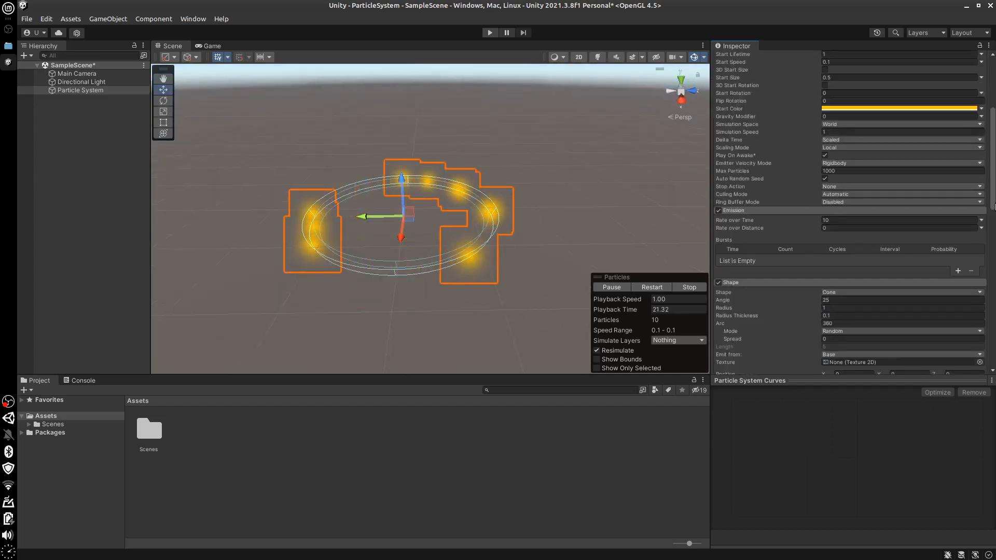
{"action": "scroll", "coordinate": [836, 210], "scroll_direction": "down", "scroll_amount": 1}
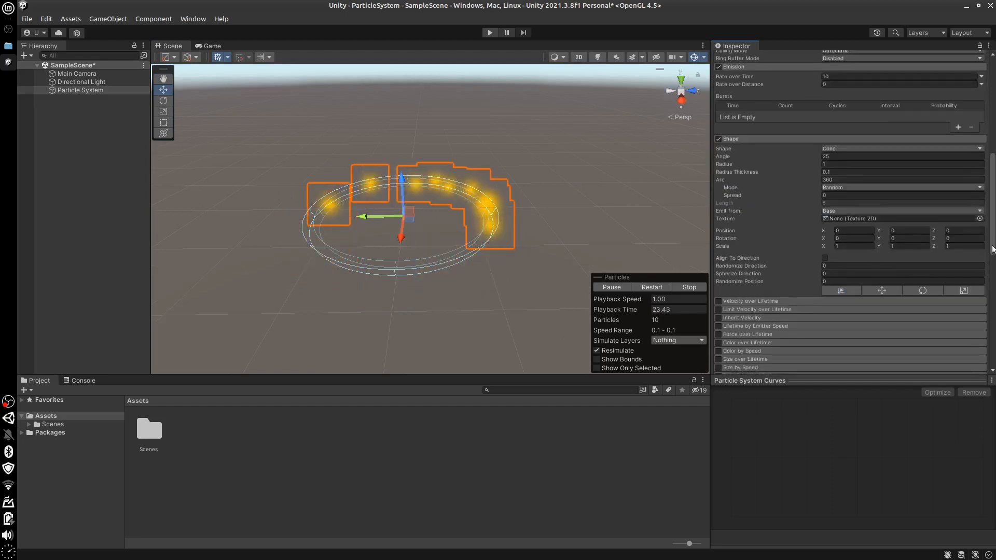
{"action": "left_click", "coordinate": [847, 210]}
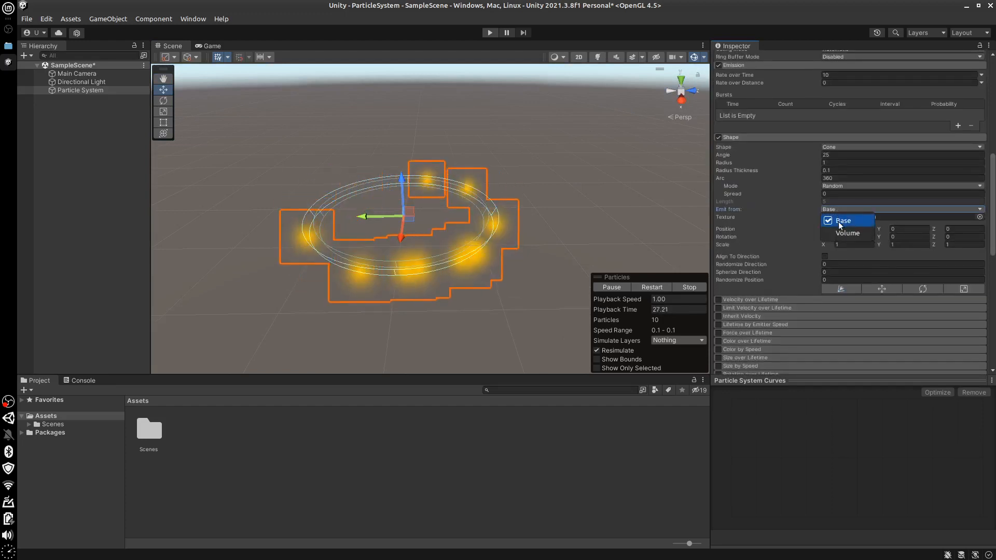
{"action": "left_click", "coordinate": [842, 220]}
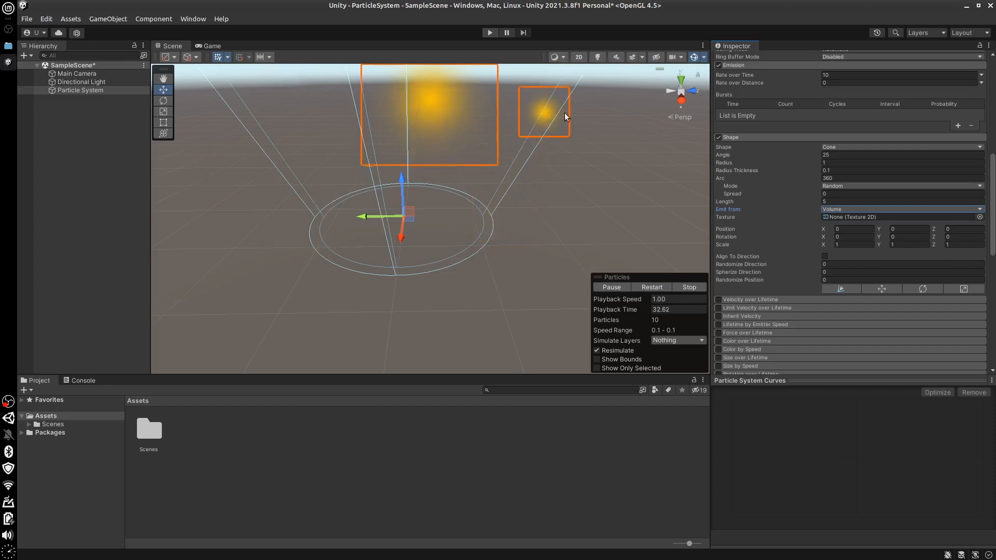
{"action": "left_click", "coordinate": [888, 210]}
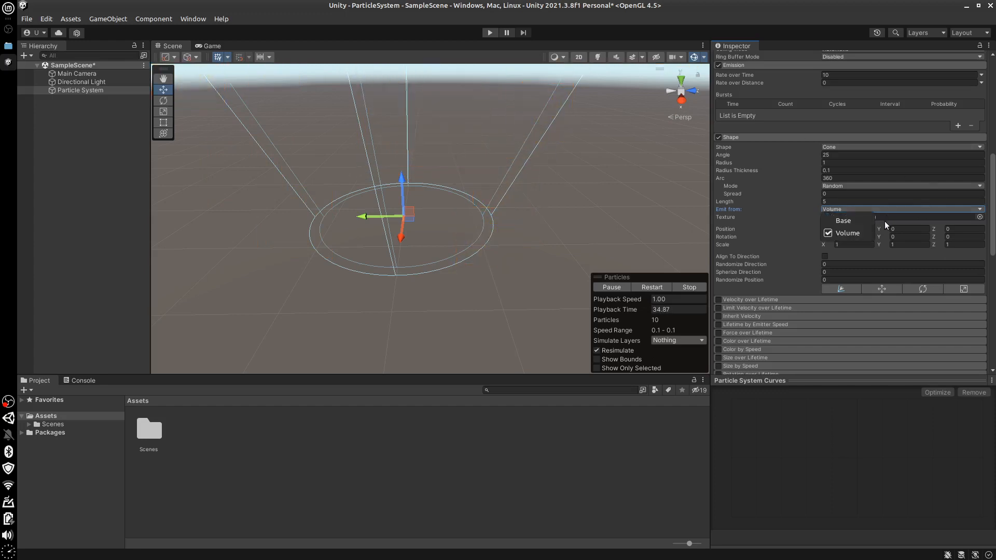
{"action": "left_click", "coordinate": [839, 220]}
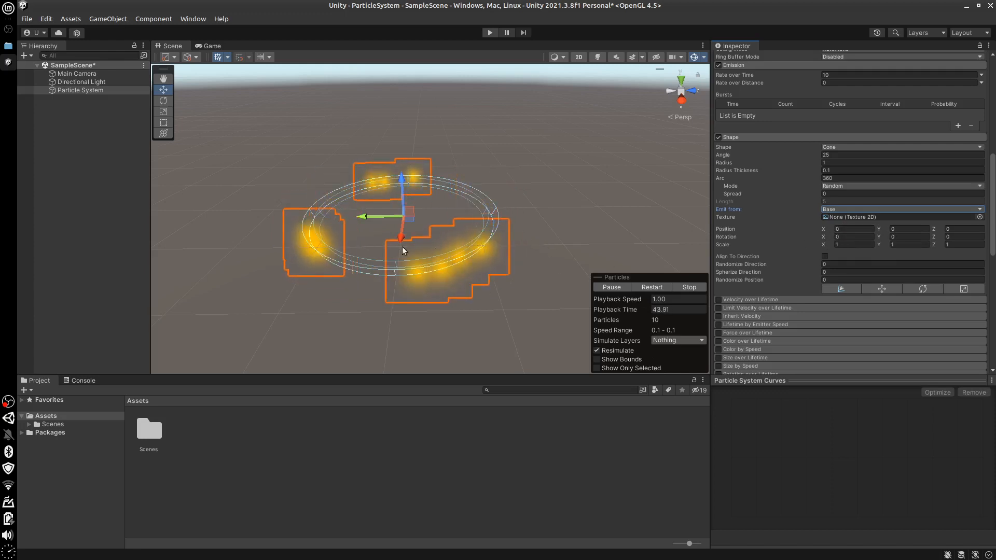
Stretch the Particle System along its Y axis to a scale of about 1.13 with the Scale tool
{"action": "left_click", "coordinate": [163, 123]}
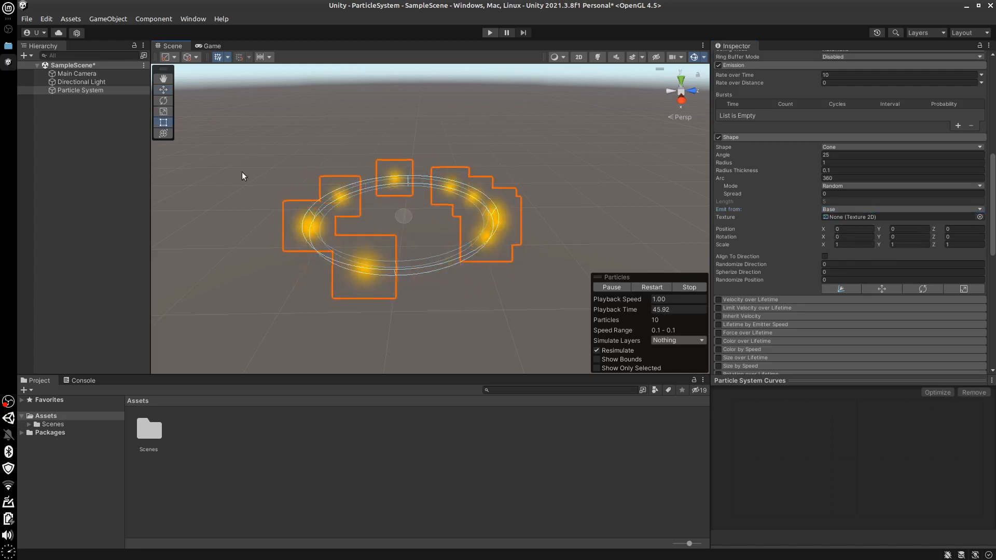
{"action": "key", "text": "r"}
{"action": "left_click_drag", "start_coordinate": [390, 227], "coordinate": [507, 237]}
{"action": "left_click_drag", "start_coordinate": [407, 242], "coordinate": [366, 236]}
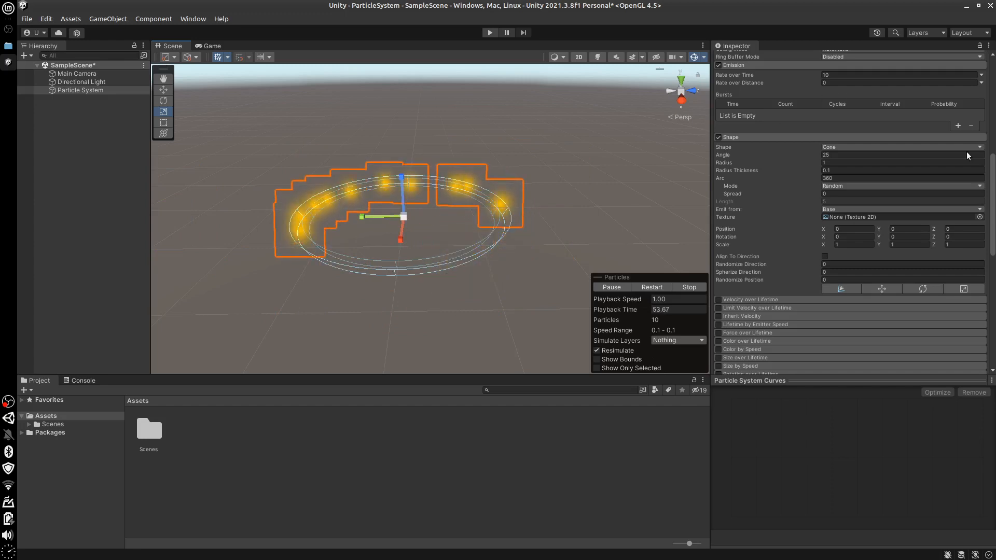
Set the Y Scale in the Particle System's Transform to 1
{"action": "left_click_drag", "start_coordinate": [992, 159], "coordinate": [990, 52]}
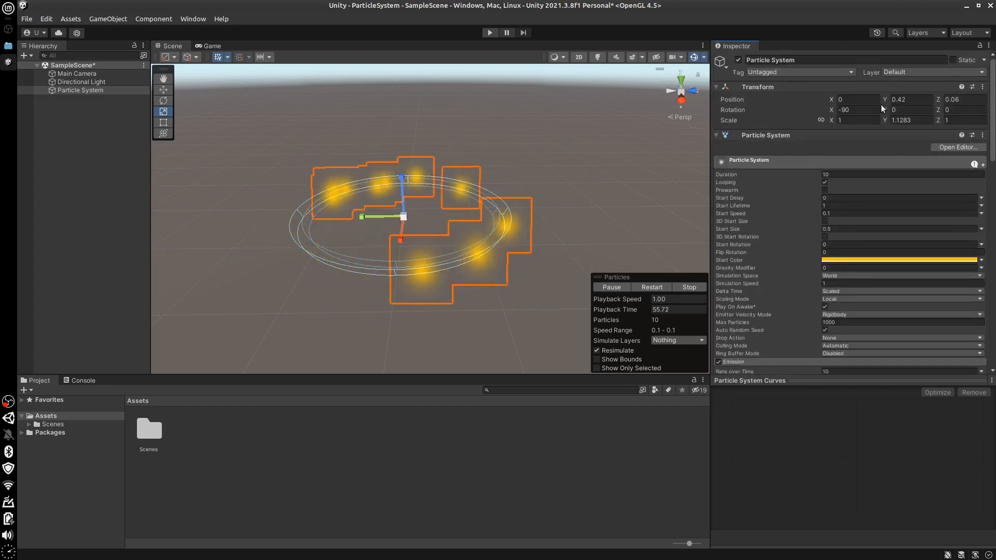
{"action": "left_click", "coordinate": [919, 123]}
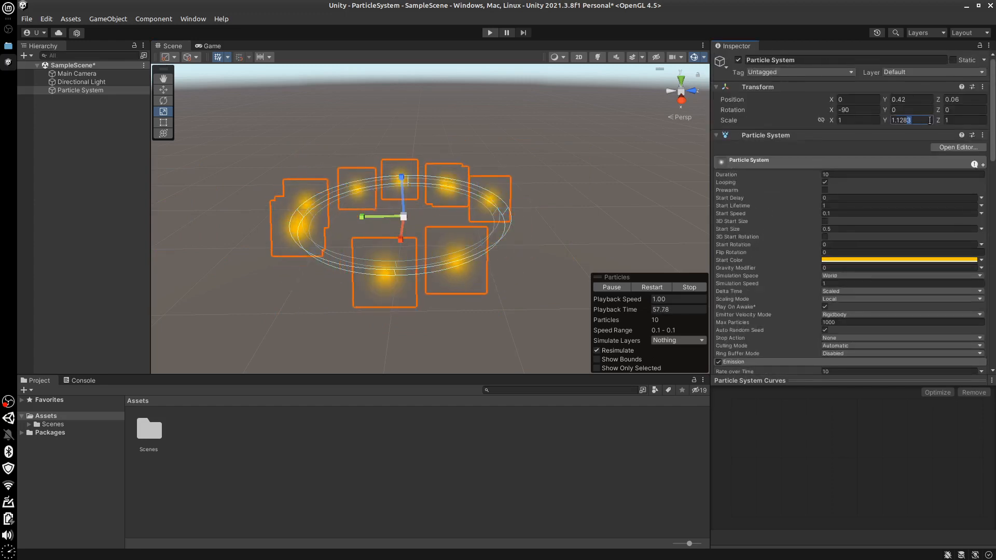
{"action": "key", "text": "BackSpace"}
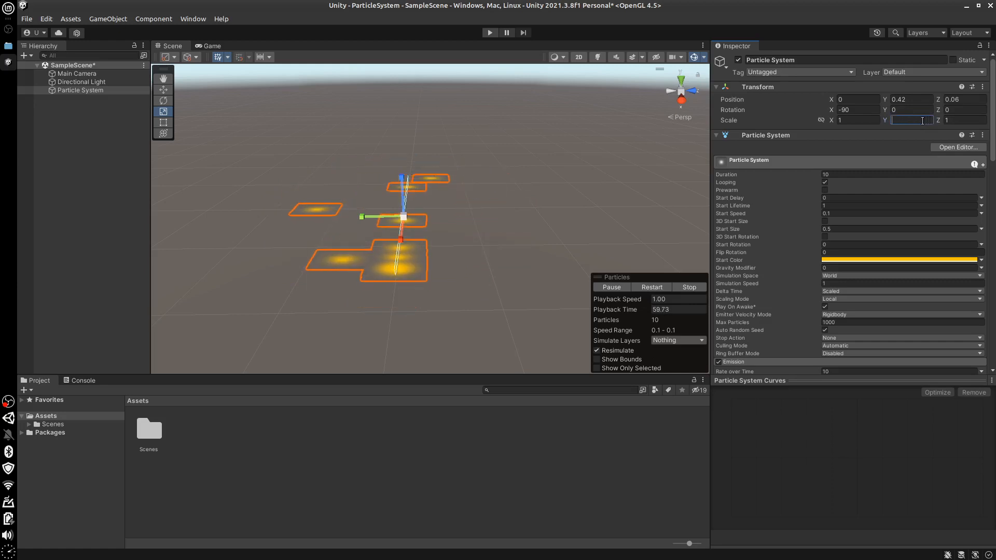
{"action": "type", "text": "1"}
{"action": "key", "text": "Return"}
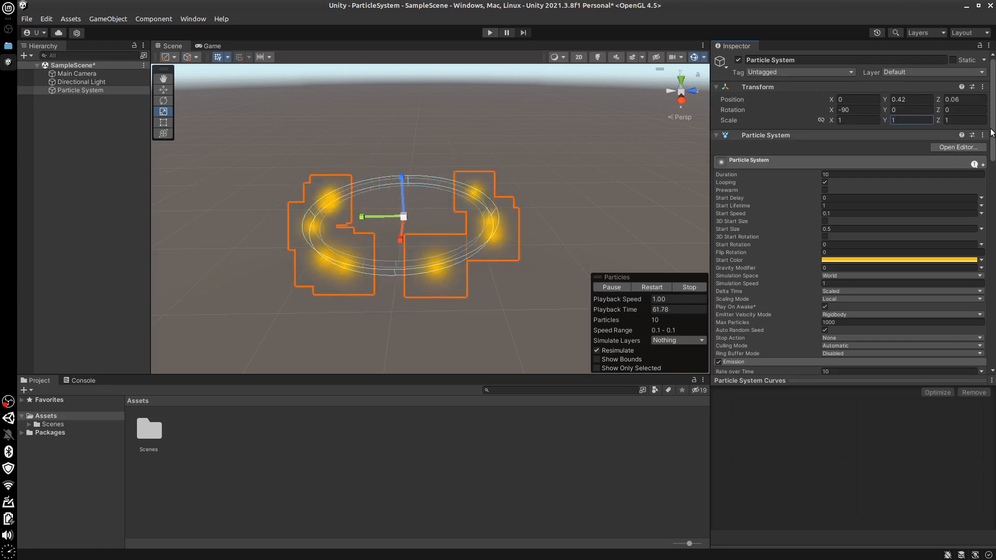
Try an X Scale of 2 in the Shape module and return it to 1
{"action": "left_click_drag", "start_coordinate": [992, 150], "coordinate": [994, 236]}
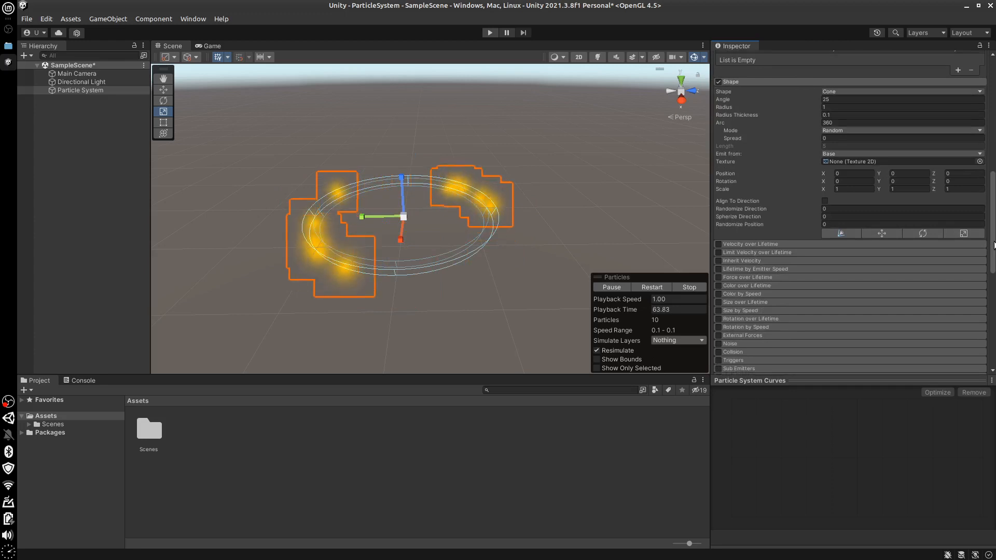
{"action": "scroll", "coordinate": [919, 222], "scroll_direction": "up", "scroll_amount": 2}
{"action": "left_click", "coordinate": [855, 228]}
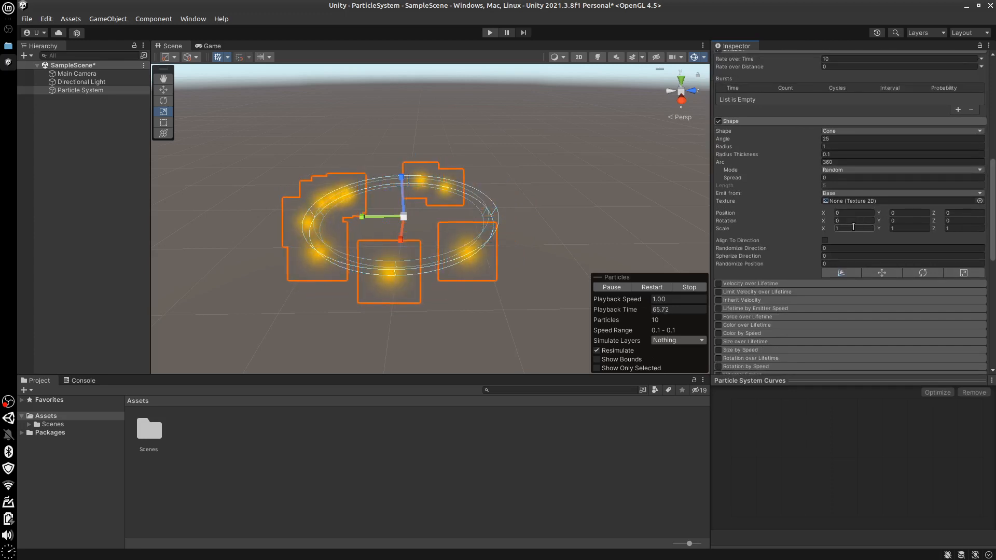
{"action": "type", "text": "2"}
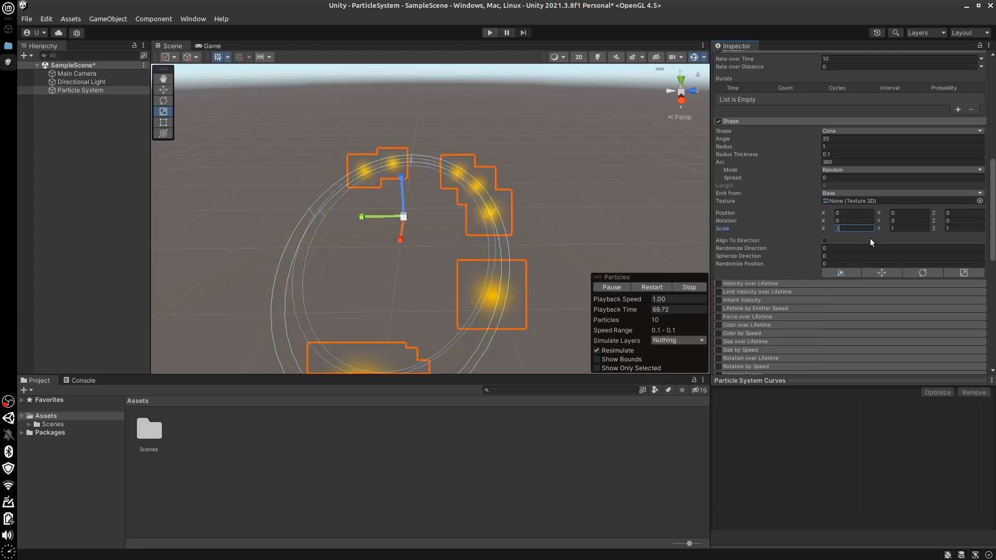
{"action": "key", "text": "BackSpace"}
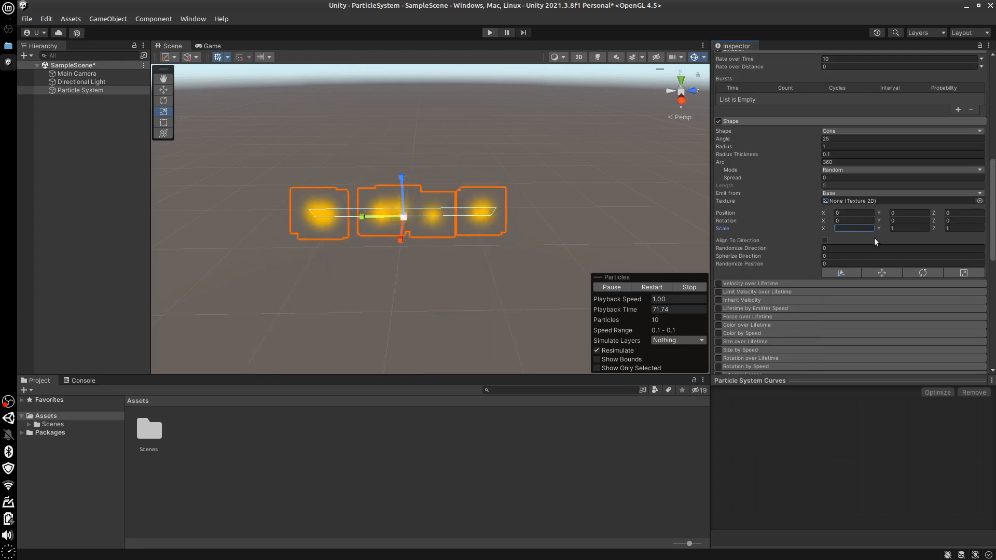
{"action": "type", "text": "1"}
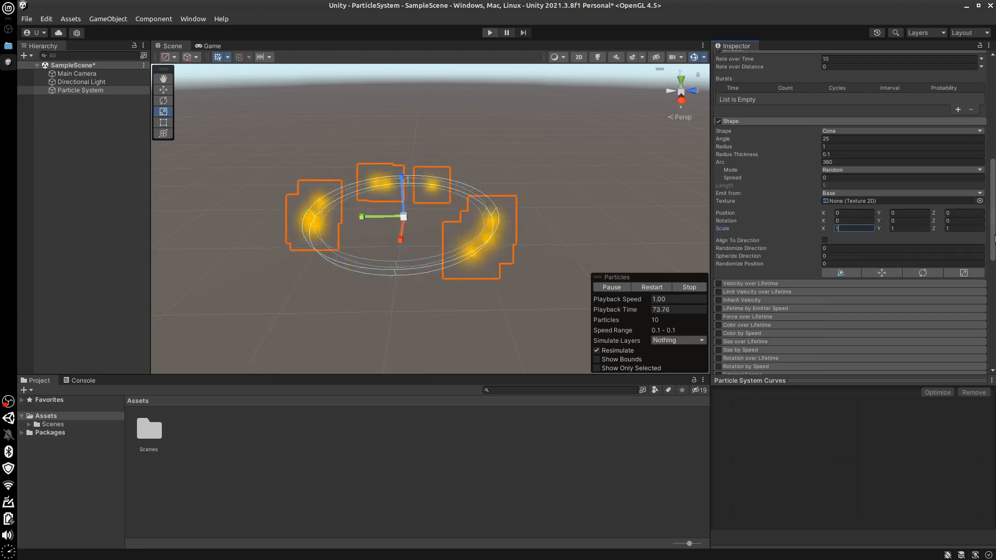
Collapse the settings of the Shape and Emission modules
{"action": "scroll", "coordinate": [926, 251], "scroll_direction": "down", "scroll_amount": 5}
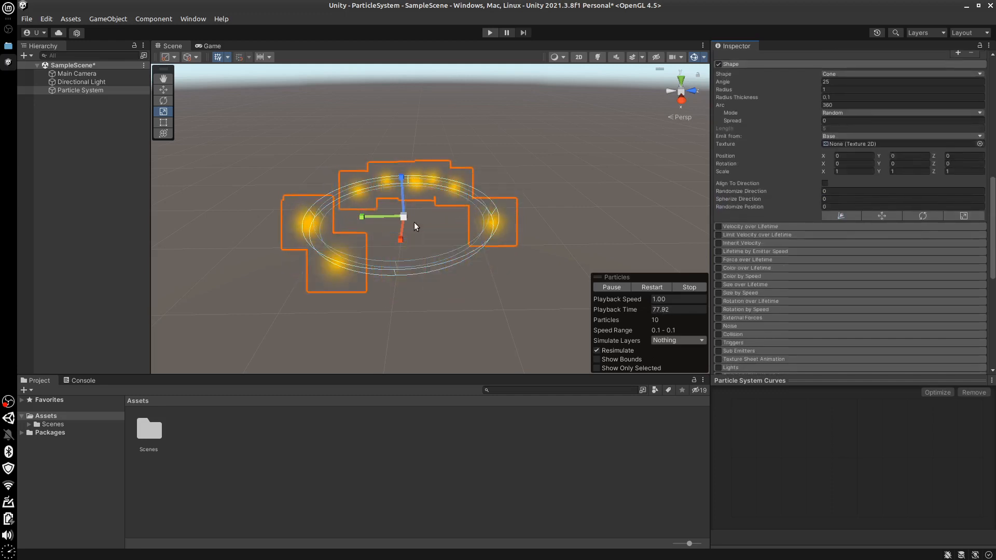
{"action": "left_click_drag", "start_coordinate": [995, 259], "coordinate": [995, 228]}
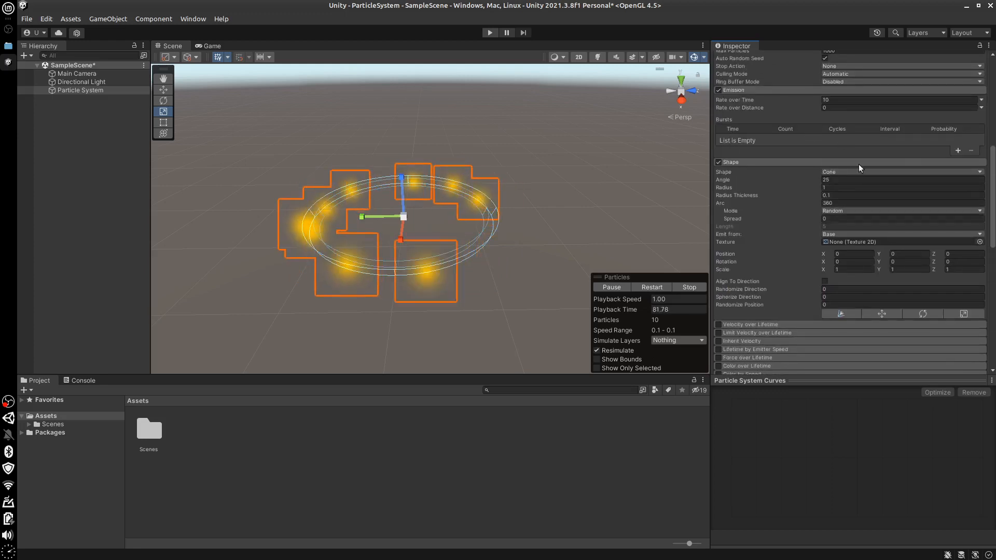
{"action": "left_click", "coordinate": [749, 162]}
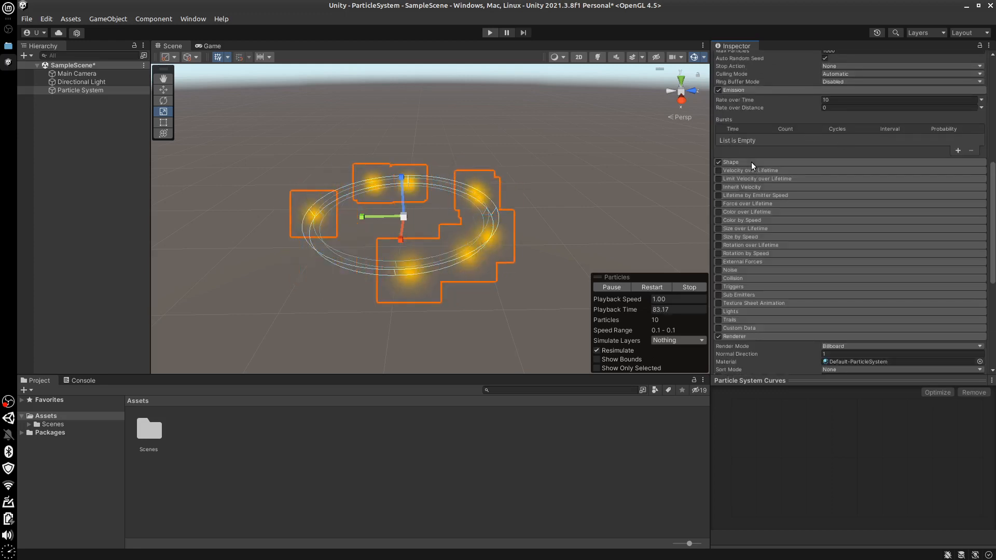
{"action": "left_click", "coordinate": [763, 91]}
Collapse the whole Particle System component and expand it again
{"action": "left_click_drag", "start_coordinate": [994, 186], "coordinate": [995, 84]}
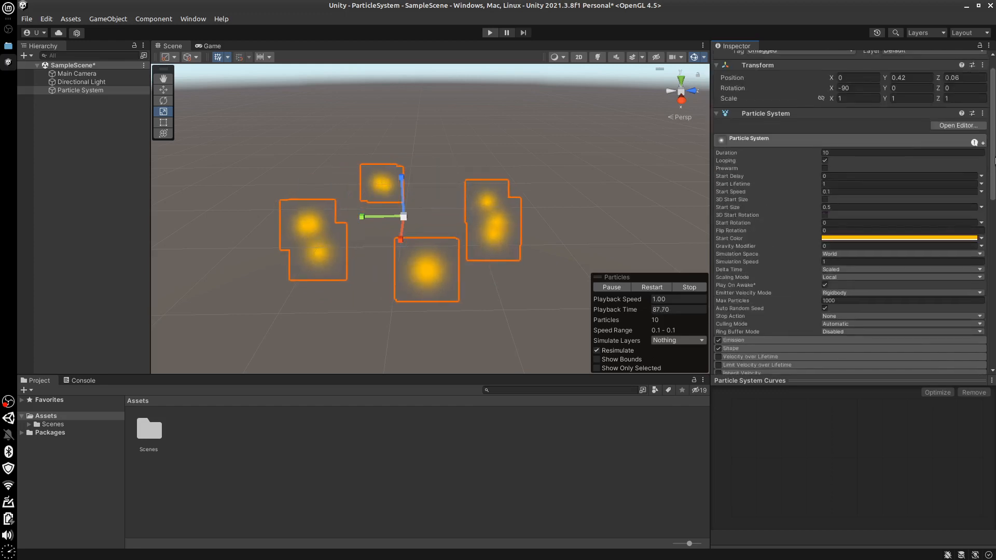
{"action": "left_click_drag", "start_coordinate": [995, 119], "coordinate": [995, 141]}
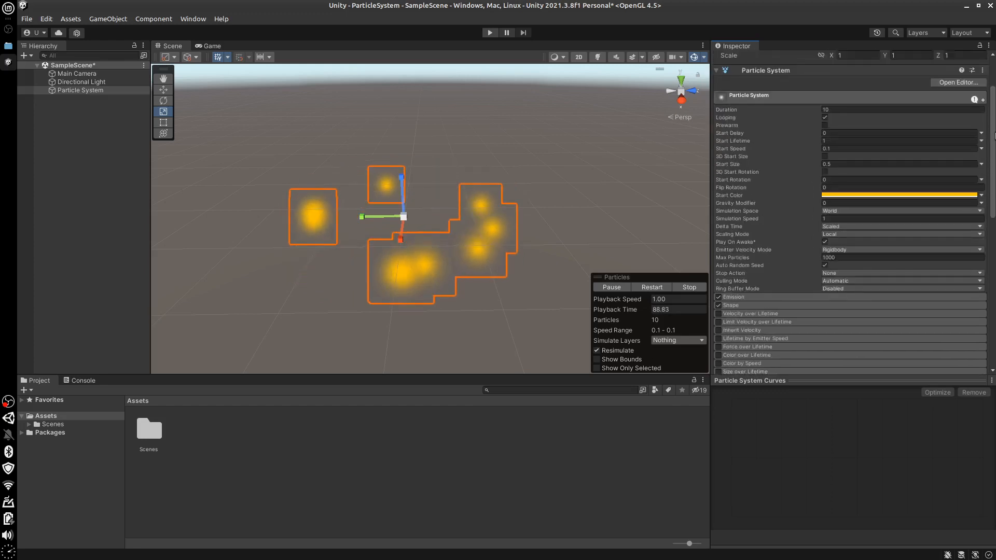
{"action": "left_click", "coordinate": [751, 70]}
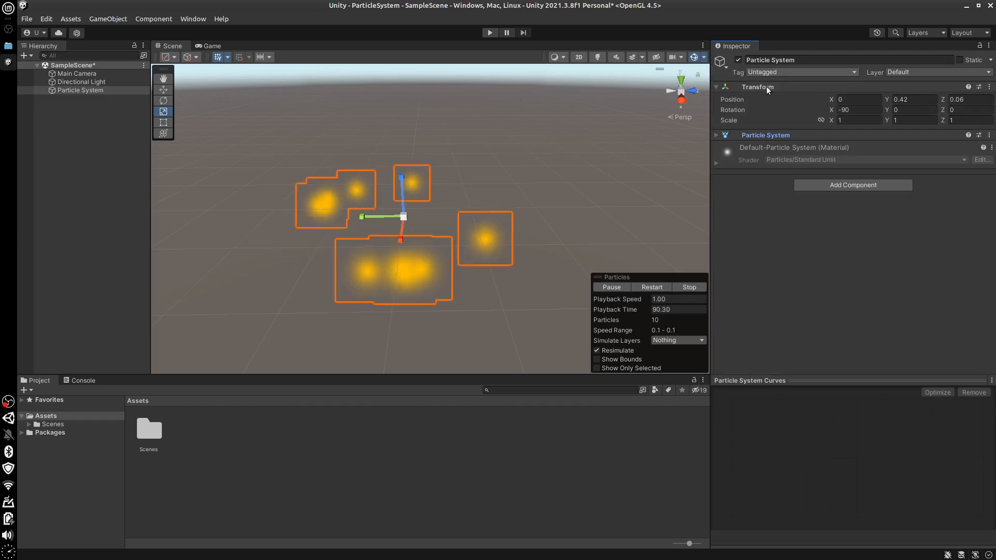
{"action": "left_click", "coordinate": [758, 136]}
Enable the Velocity over Lifetime module and expand its settings
{"action": "left_click_drag", "start_coordinate": [995, 189], "coordinate": [995, 234]}
{"action": "scroll", "coordinate": [808, 222], "scroll_direction": "down", "scroll_amount": 7}
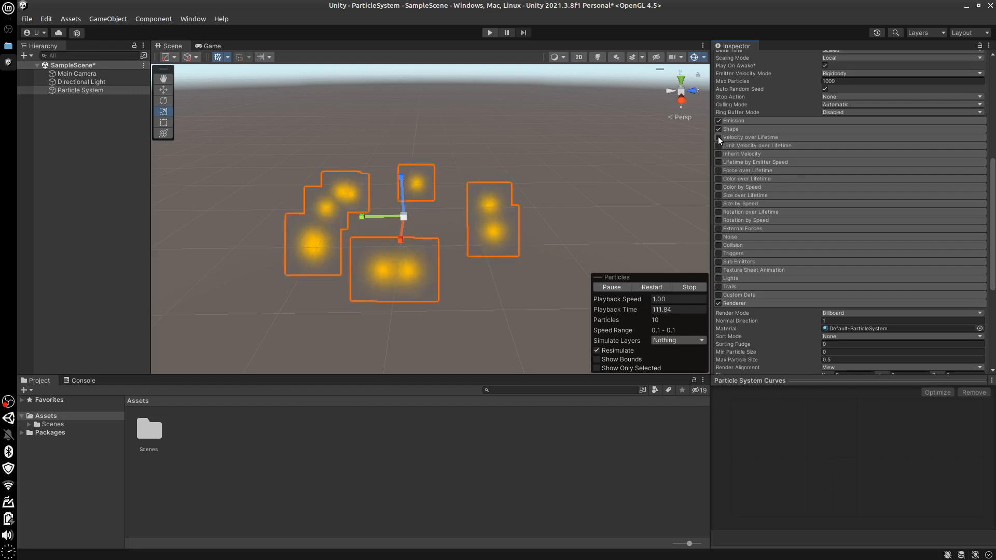
{"action": "left_click", "coordinate": [742, 136]}
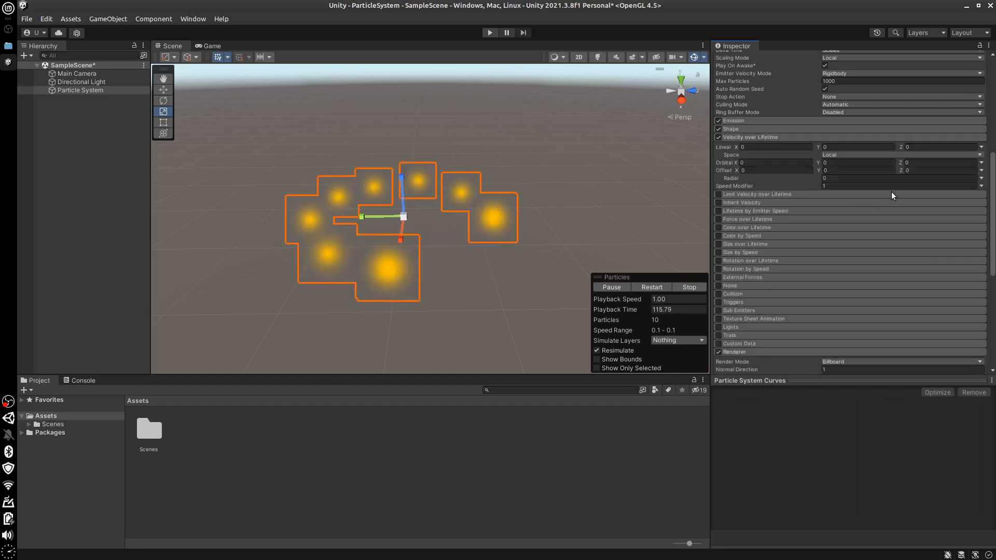
Switch the Linear velocity to Curve mode and shape its Z curve to rise from about -0.8 to about 0.95
{"action": "left_click", "coordinate": [981, 148]}
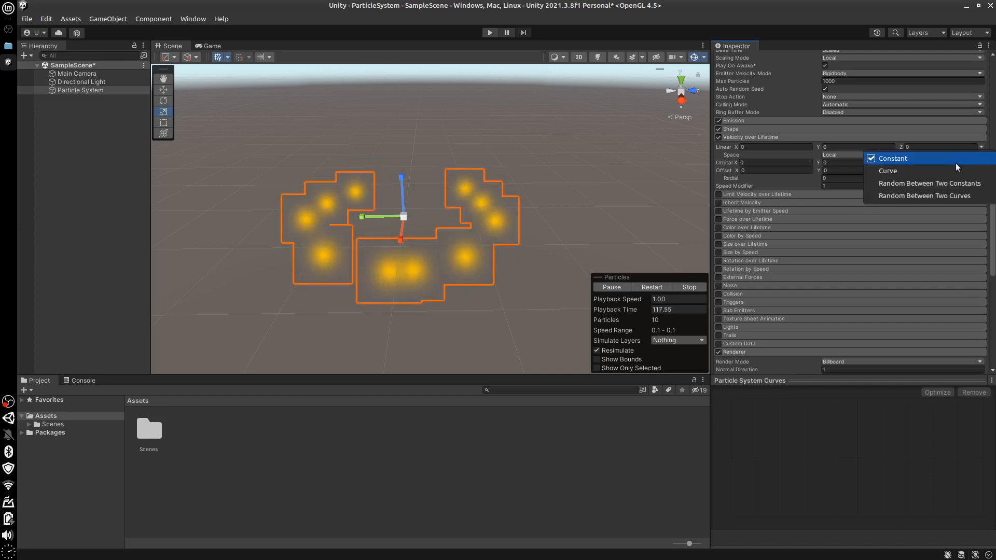
{"action": "left_click", "coordinate": [956, 162]}
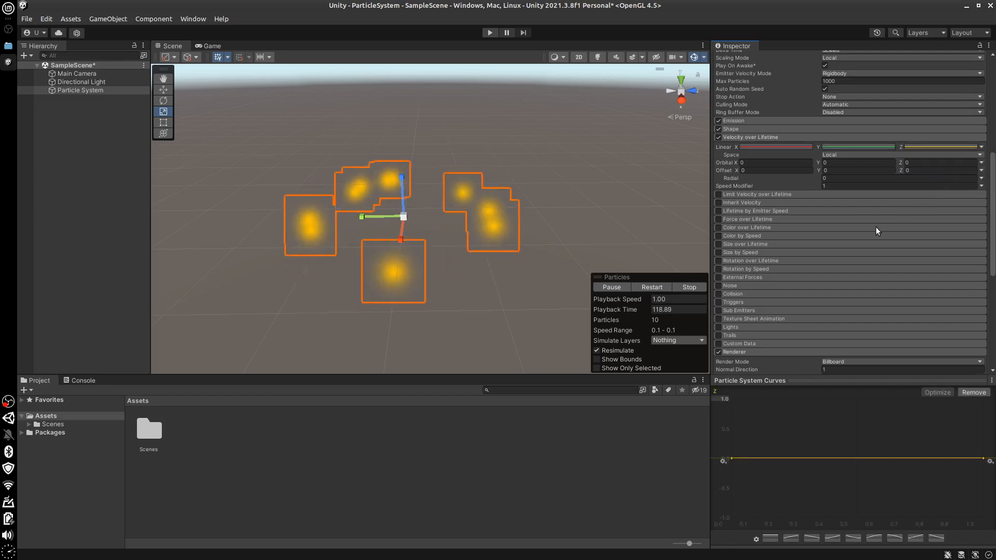
{"action": "left_click_drag", "start_coordinate": [732, 459], "coordinate": [739, 508]}
{"action": "left_click_drag", "start_coordinate": [983, 459], "coordinate": [990, 400]}
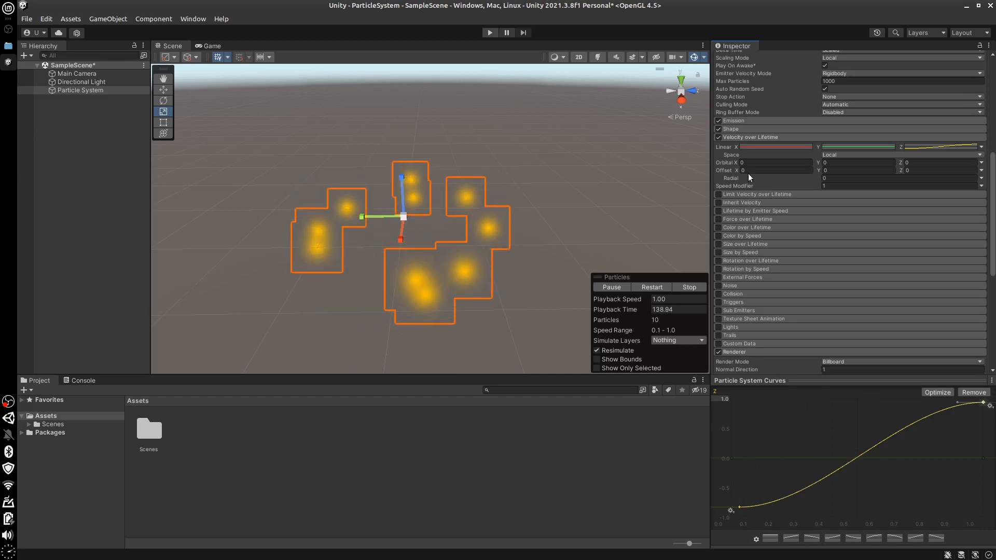
Disable the Velocity over Lifetime module, and enable and expand Color over Lifetime with its color mode kept on Gradient
{"action": "left_click", "coordinate": [718, 138]}
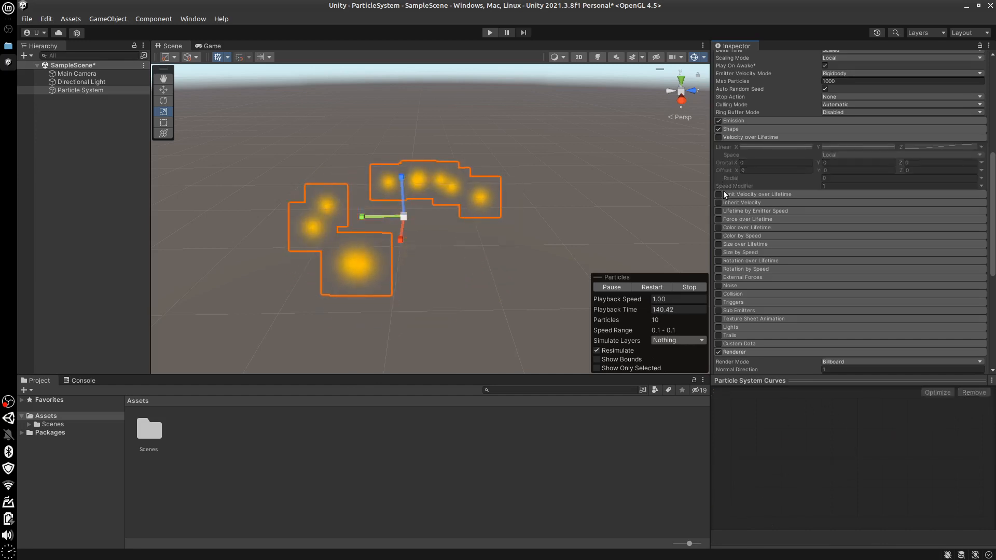
{"action": "left_click", "coordinate": [718, 227]}
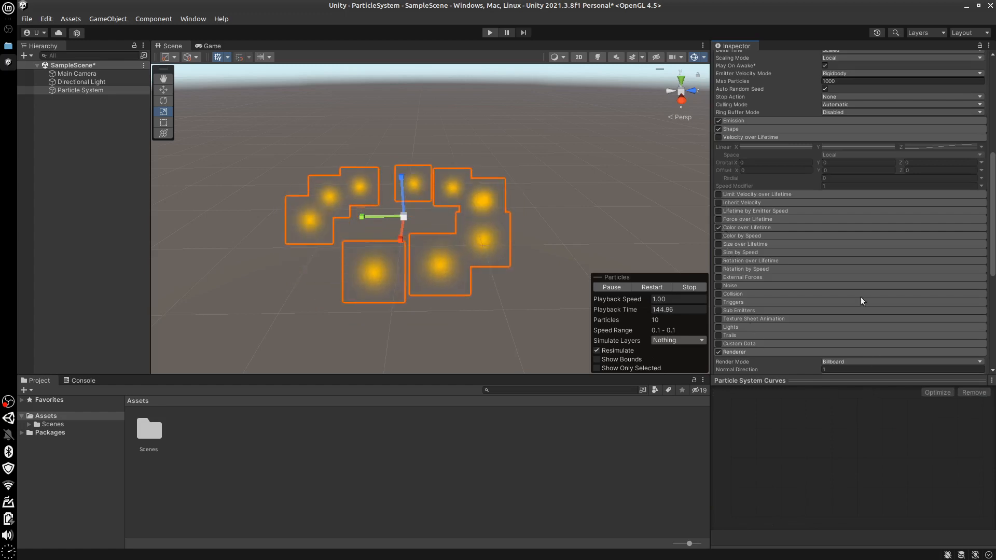
{"action": "left_click", "coordinate": [861, 227]}
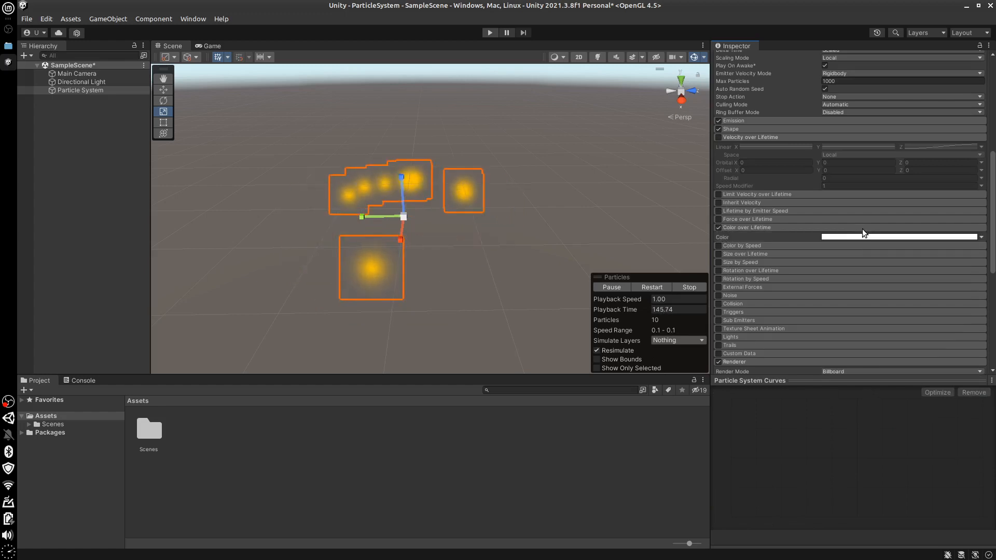
{"action": "left_click", "coordinate": [984, 237]}
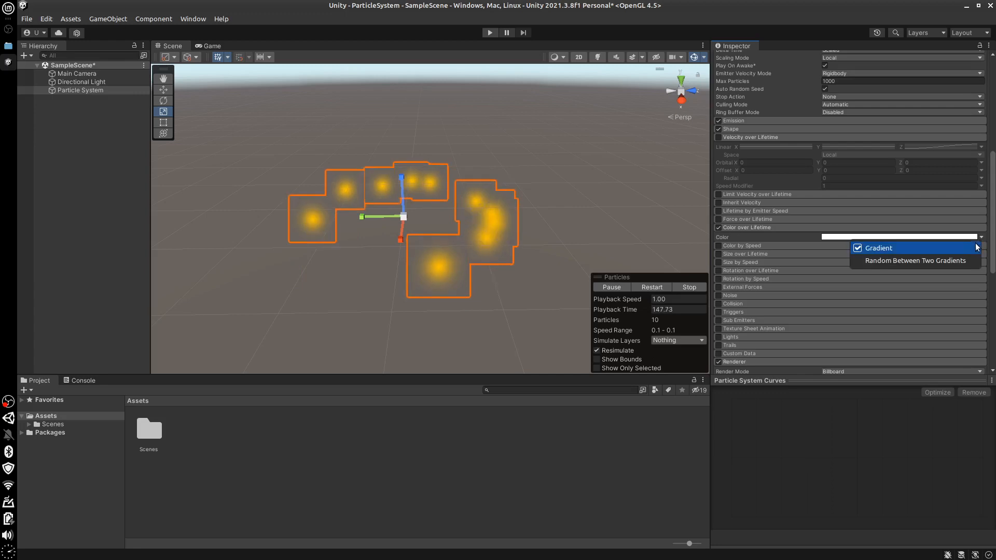
{"action": "left_click", "coordinate": [942, 243]}
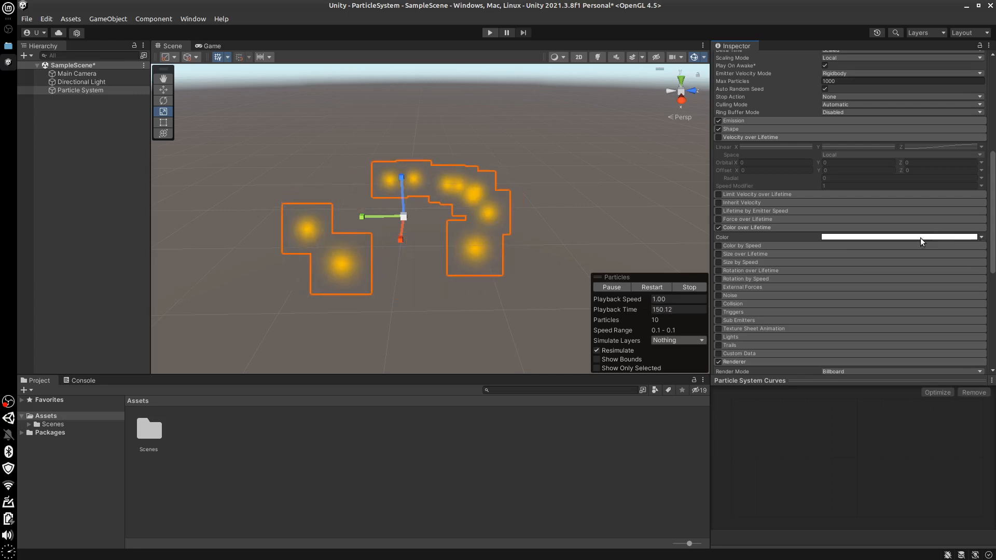
{"action": "left_click", "coordinate": [903, 238]}
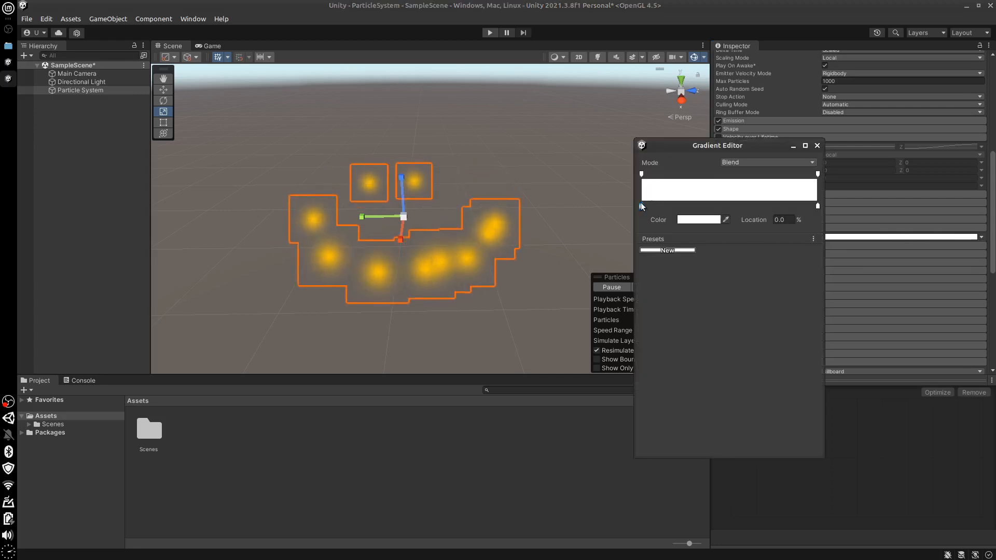
{"action": "left_click", "coordinate": [686, 220]}
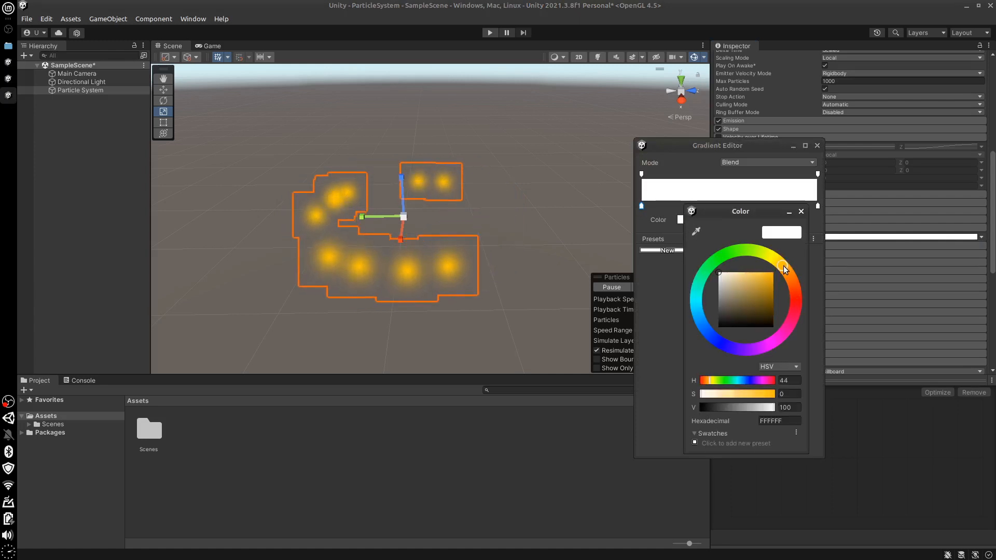
{"action": "left_click", "coordinate": [662, 222]}
{"action": "left_click", "coordinate": [993, 251]}
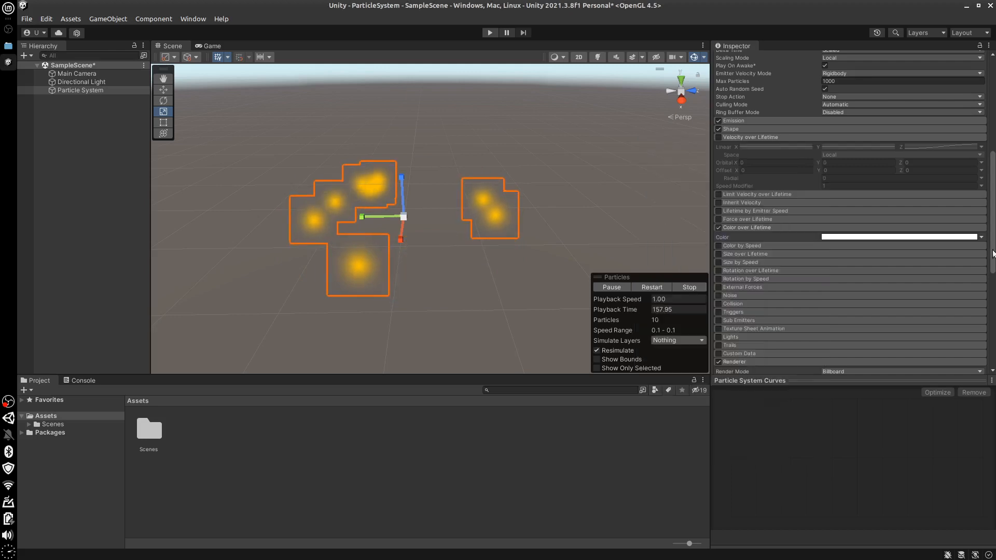
Set the Particle System's Start Color to near-white (F3F3F3)
{"action": "scroll", "coordinate": [860, 227], "scroll_direction": "up", "scroll_amount": 10}
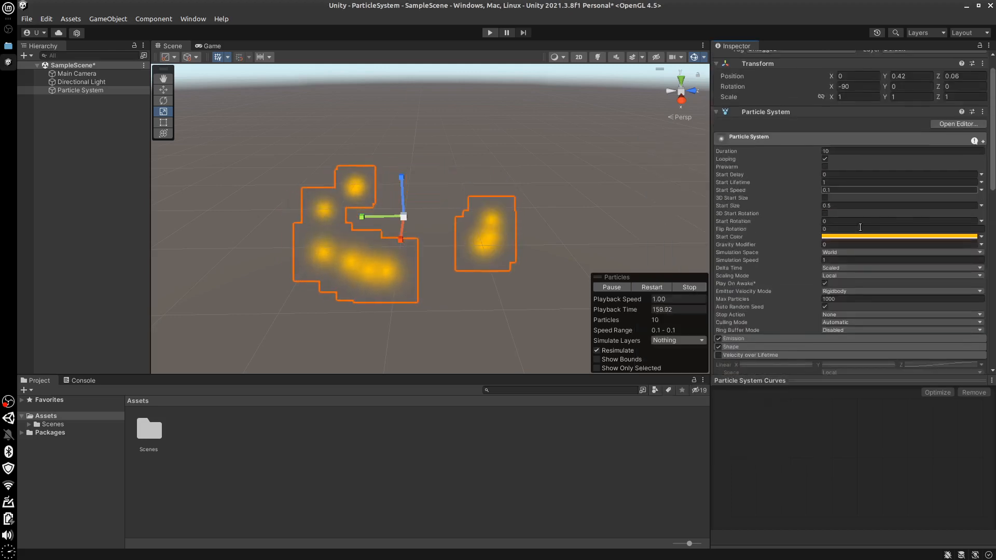
{"action": "left_click", "coordinate": [850, 238]}
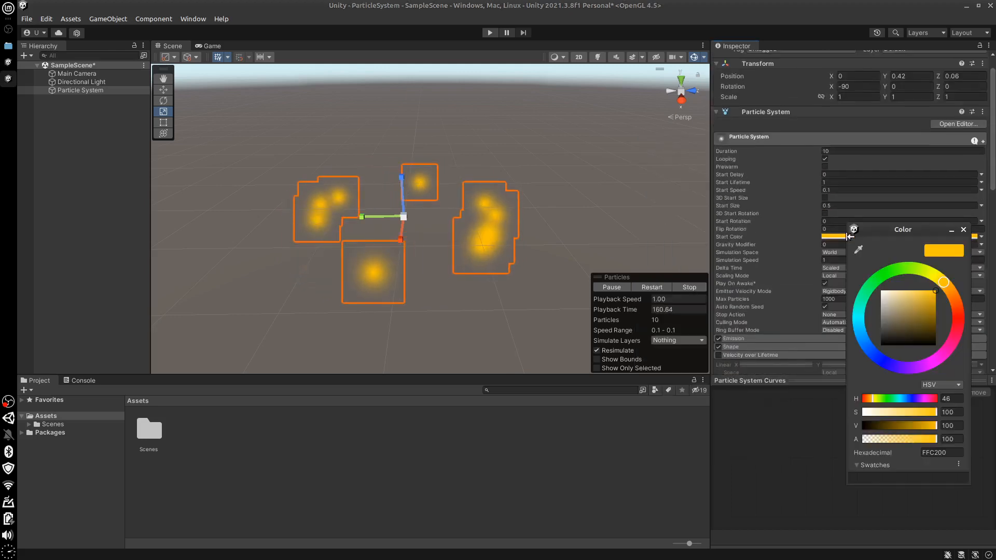
{"action": "left_click", "coordinate": [885, 293]}
{"action": "left_click", "coordinate": [794, 437]}
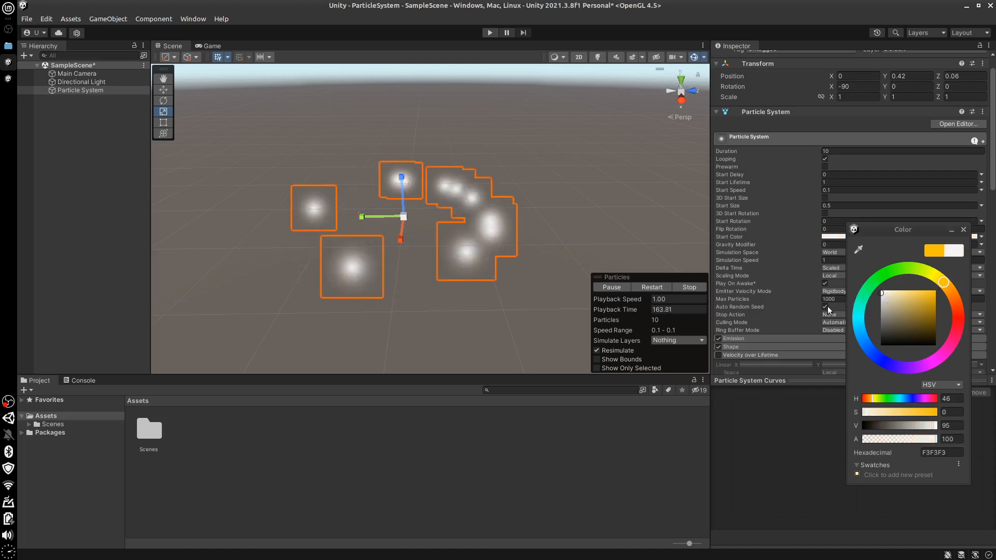
Set the first color key of the Color over Lifetime gradient to a saturated yellow with hue 51
{"action": "left_click_drag", "start_coordinate": [993, 190], "coordinate": [993, 280]}
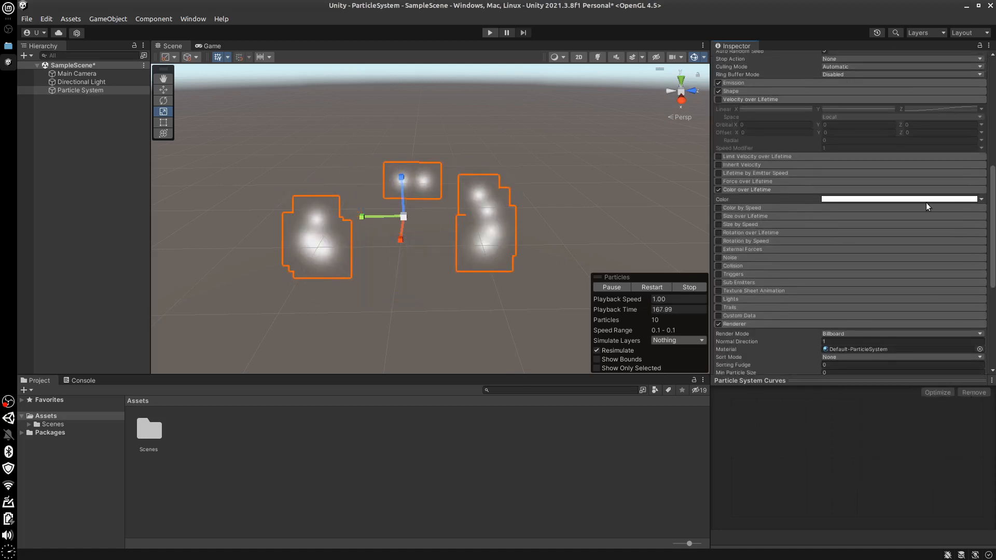
{"action": "left_click", "coordinate": [917, 198]}
{"action": "left_click", "coordinate": [681, 220]}
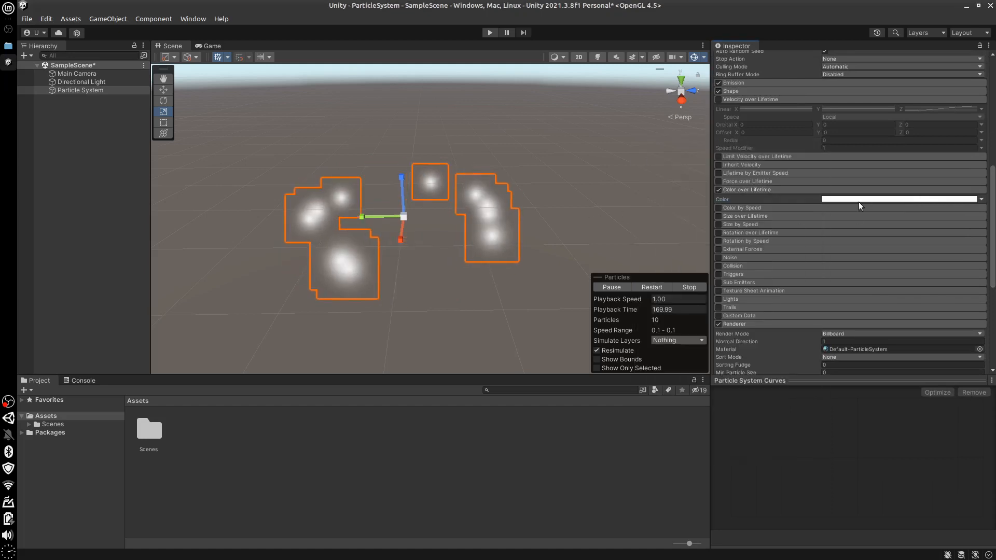
{"action": "left_click", "coordinate": [859, 202]}
{"action": "left_click", "coordinate": [684, 219]}
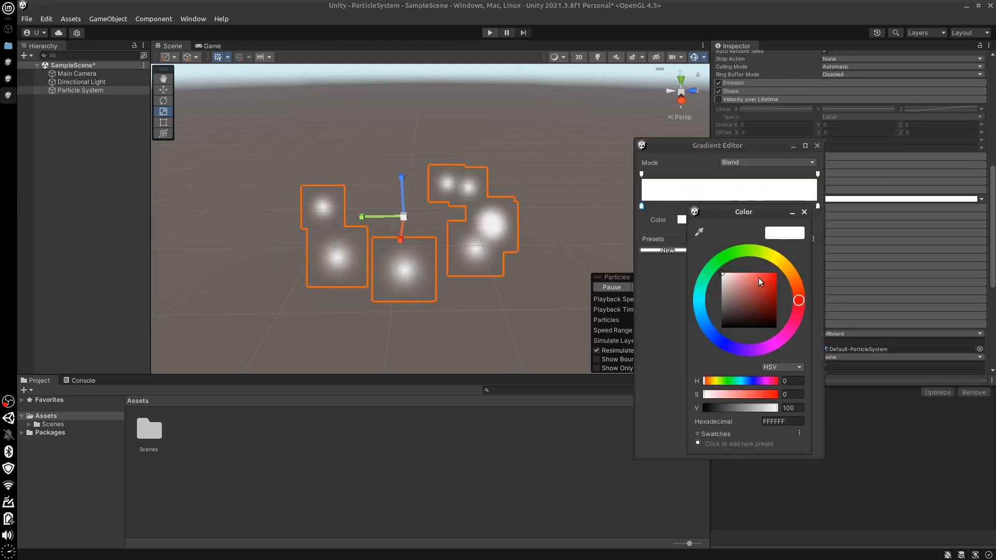
{"action": "left_click", "coordinate": [784, 269]}
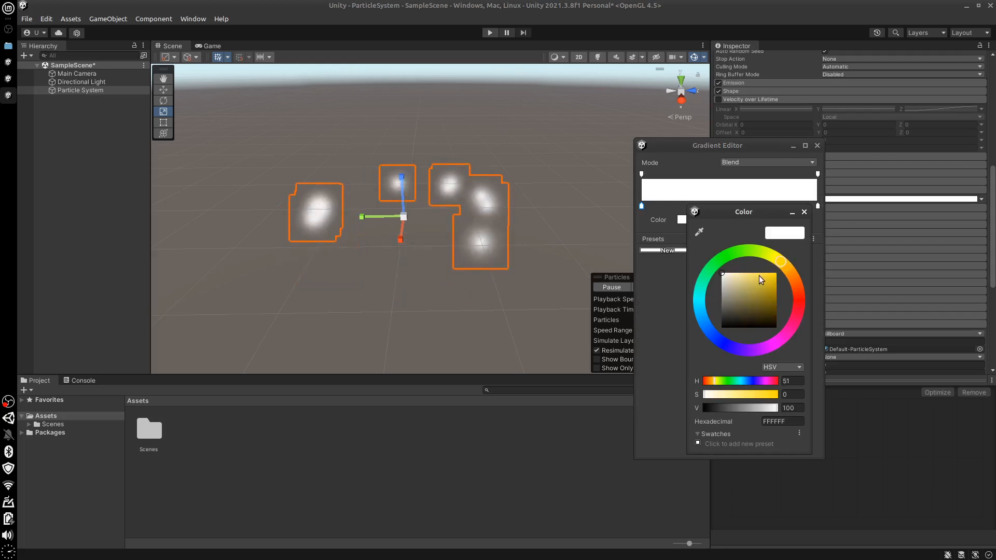
{"action": "left_click_drag", "start_coordinate": [760, 280], "coordinate": [780, 278]}
{"action": "left_click", "coordinate": [661, 336]}
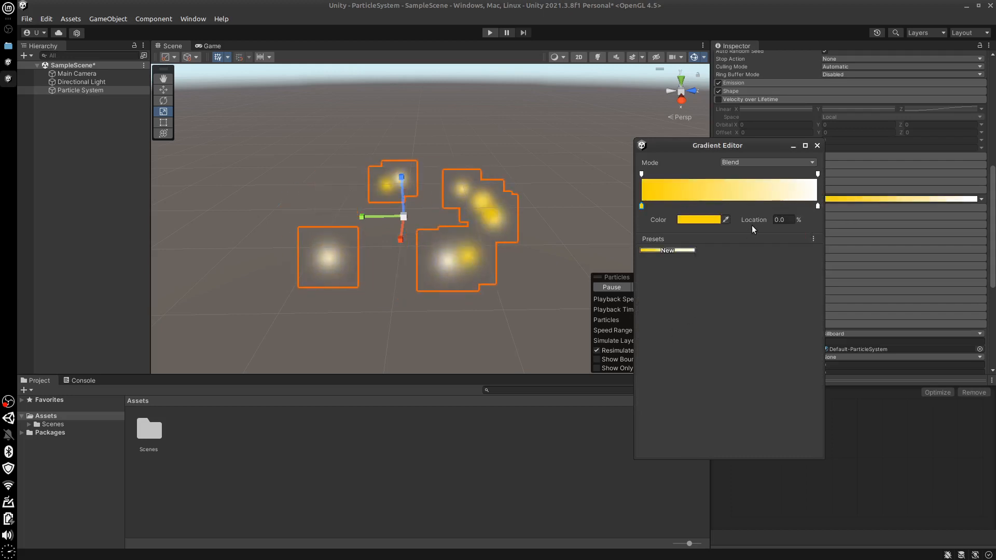
Set the color key at the gradient's end to a dark brownish red
{"action": "left_click", "coordinate": [702, 219]}
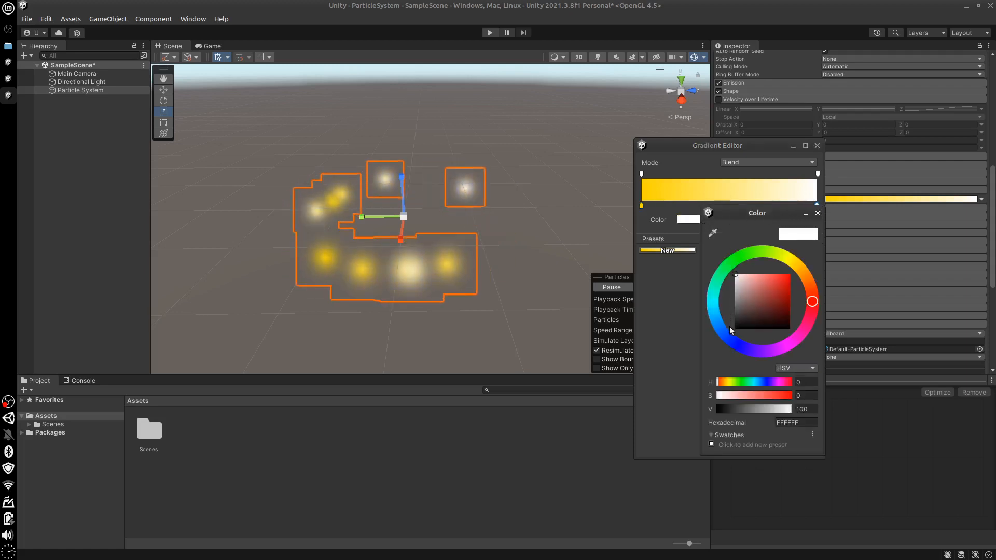
{"action": "left_click", "coordinate": [780, 305]}
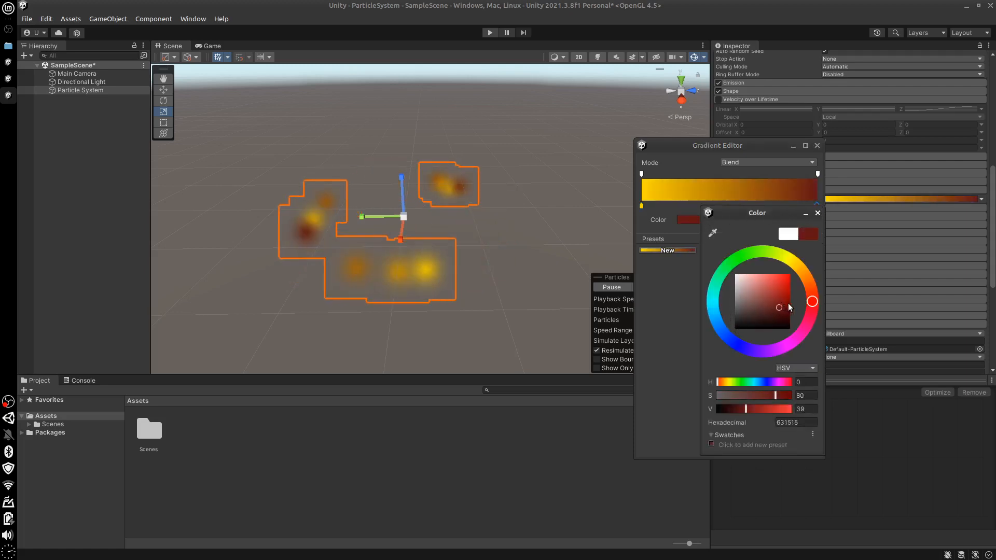
{"action": "left_click", "coordinate": [786, 305]}
{"action": "left_click", "coordinate": [682, 341]}
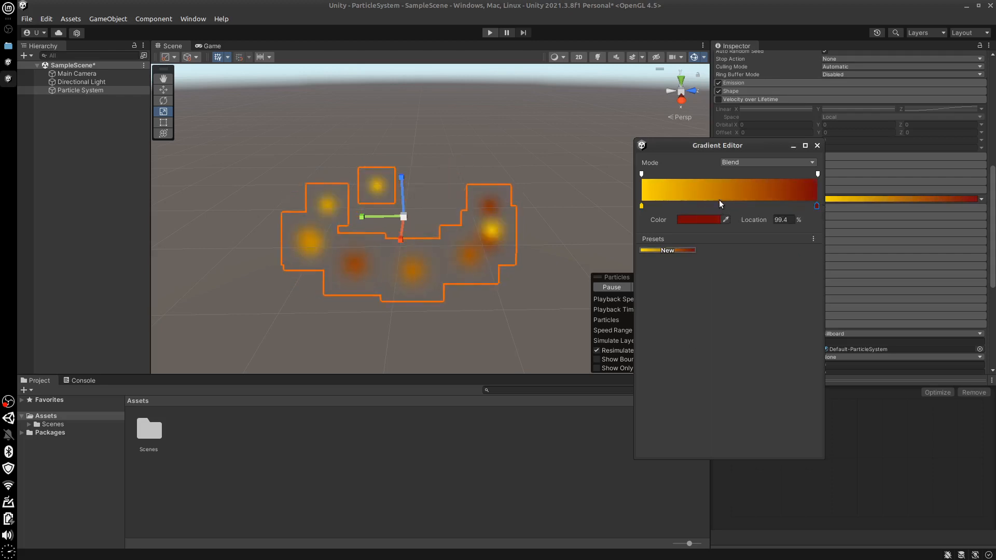
{"action": "left_click", "coordinate": [714, 220]}
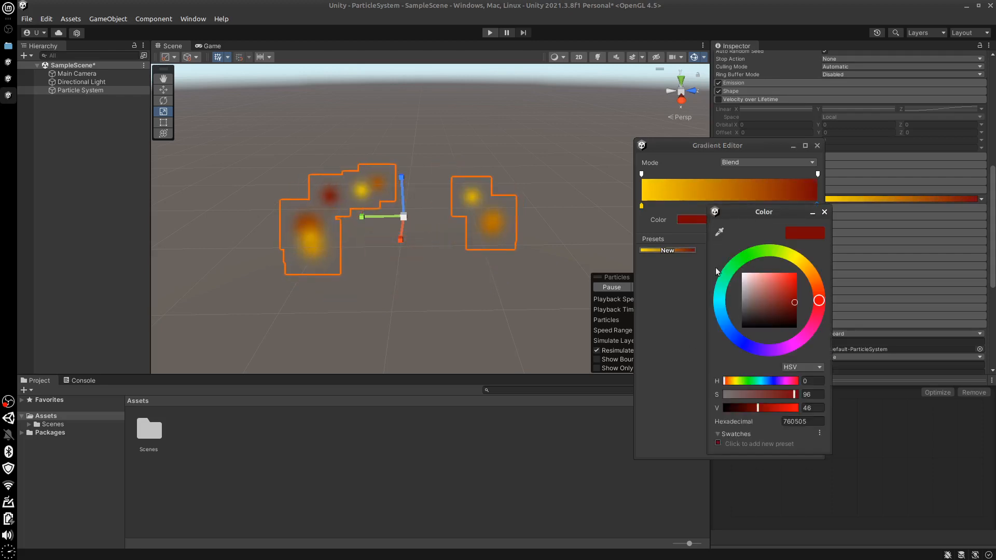
{"action": "left_click", "coordinate": [655, 346]}
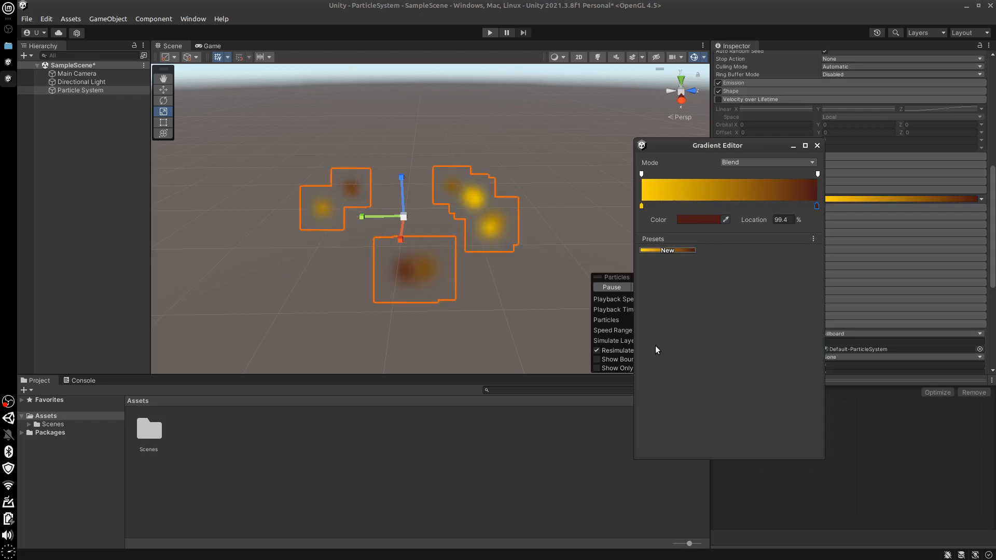
Add an orange-red (B4360A) color key at about 64% of the gradient and remove the extra key at about 38%
{"action": "left_click", "coordinate": [710, 205]}
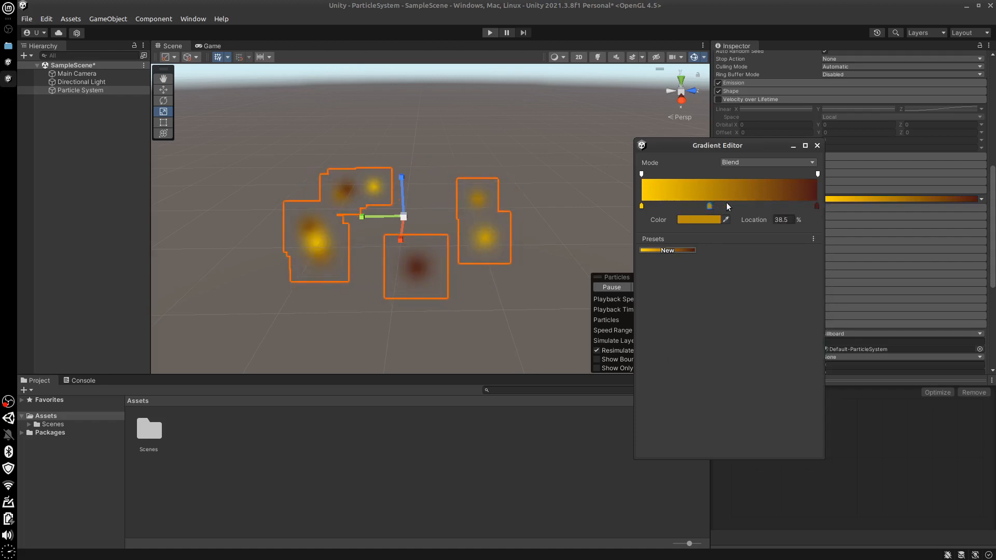
{"action": "left_click_drag", "start_coordinate": [740, 203], "coordinate": [748, 203]}
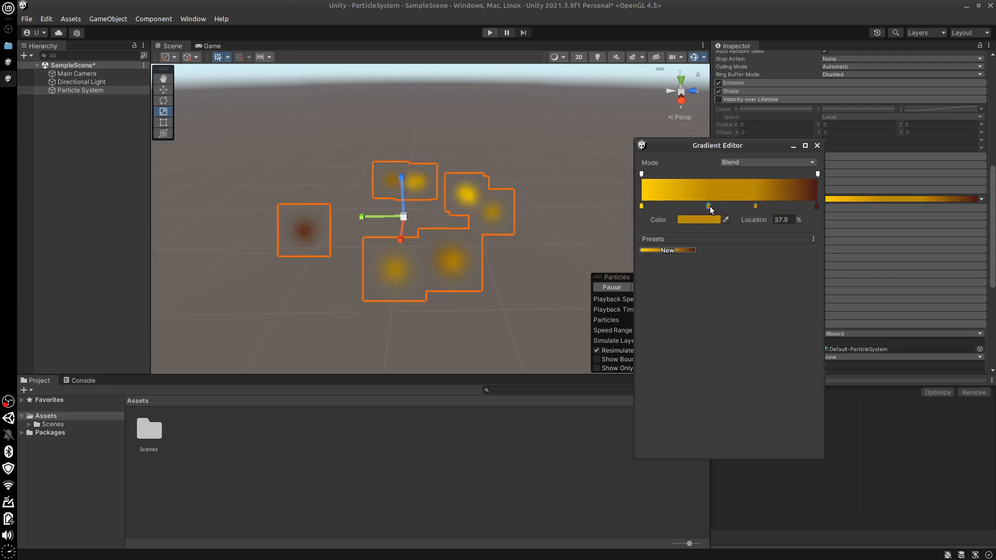
{"action": "key", "text": "Delete"}
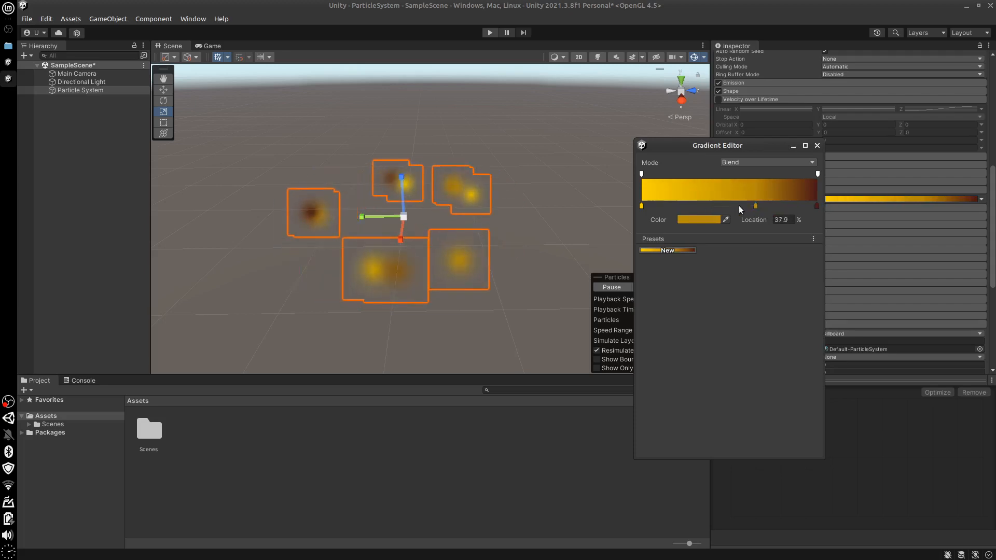
{"action": "left_click", "coordinate": [755, 206]}
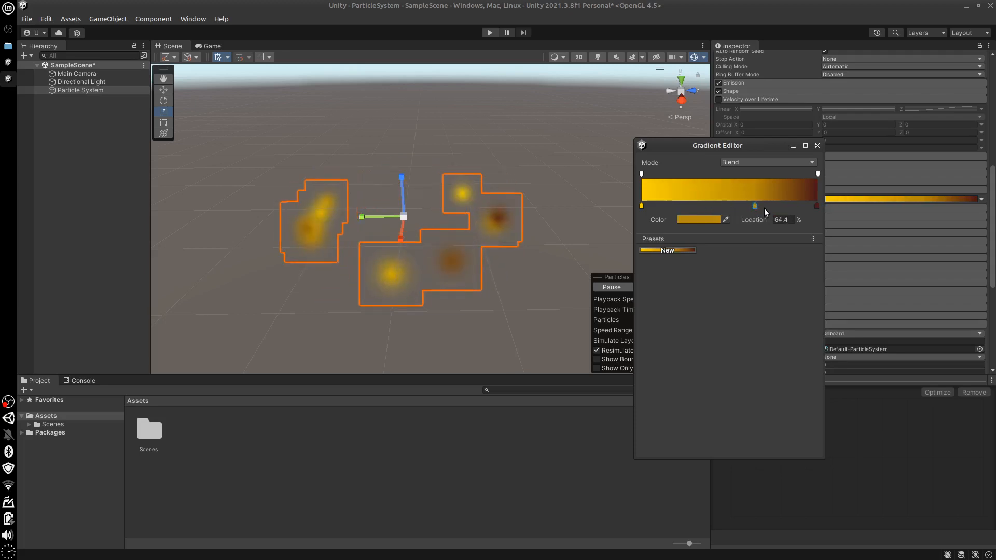
{"action": "left_click", "coordinate": [698, 222]}
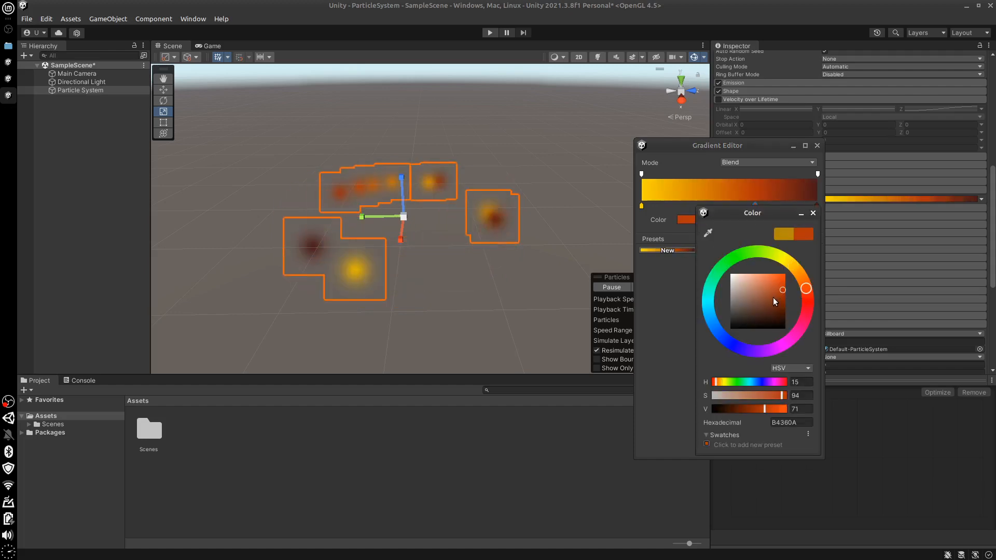
{"action": "left_click", "coordinate": [671, 366]}
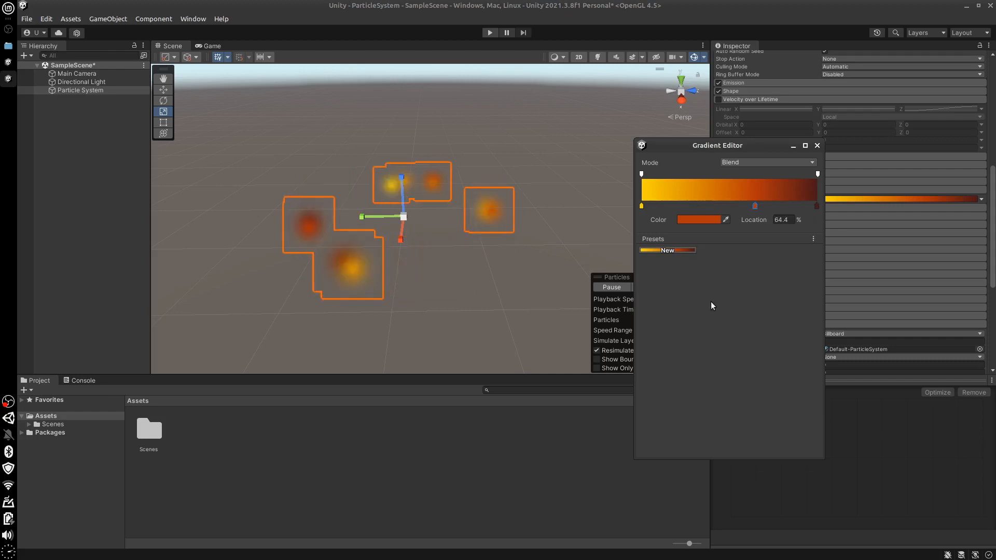
Fade out the gradient's end with an alpha key of 255 at about 85% and alpha 0 on the last key
{"action": "left_click", "coordinate": [817, 174]}
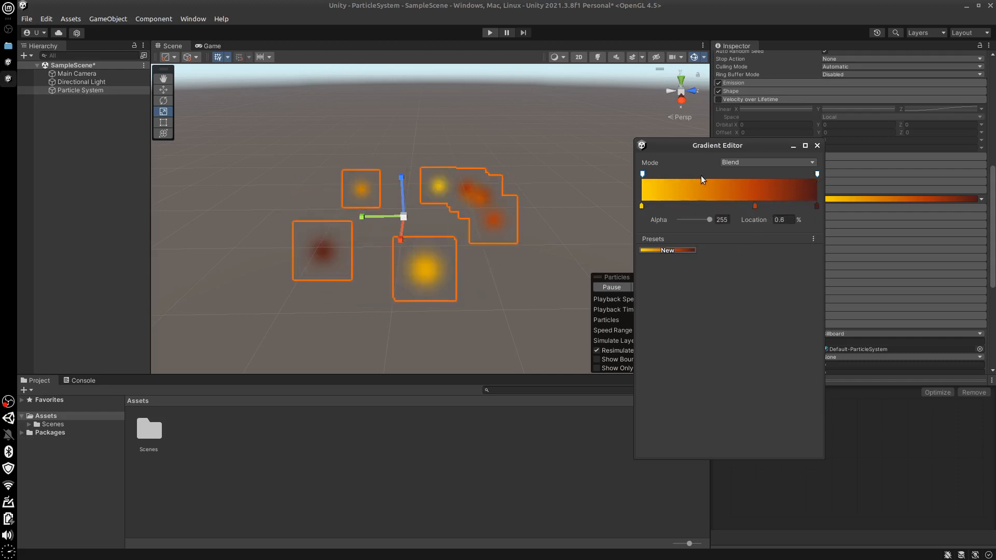
{"action": "mouse_move", "coordinate": [765, 182]}
{"action": "left_mouse_down"}
{"action": "mouse_move", "coordinate": [725, 178]}
{"action": "mouse_move", "coordinate": [745, 176]}
{"action": "left_mouse_up"}
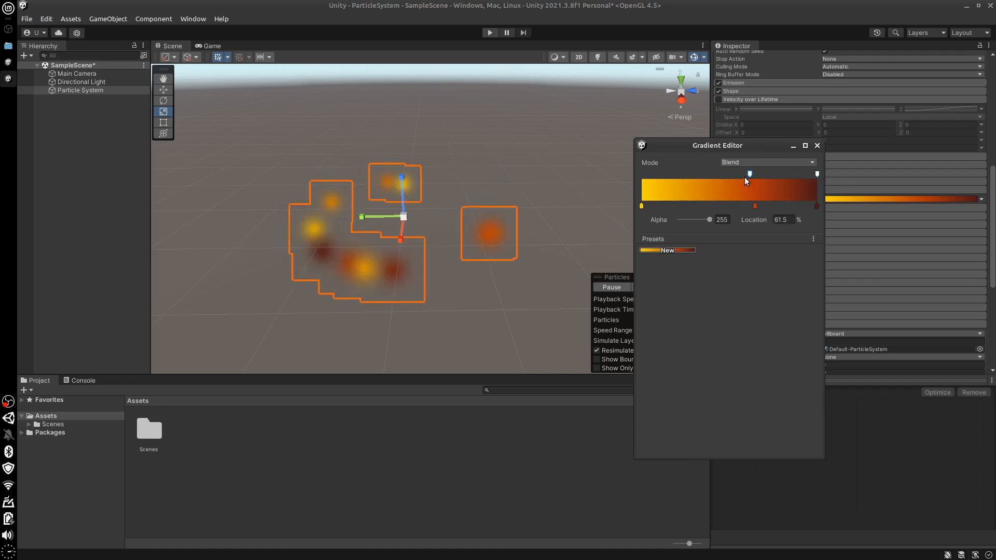
{"action": "left_click", "coordinate": [817, 174]}
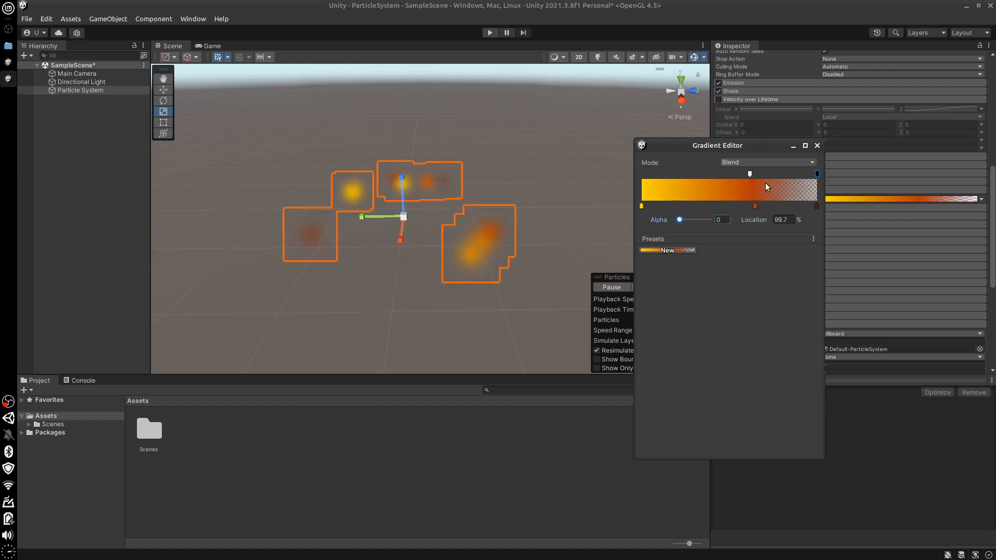
{"action": "left_click_drag", "start_coordinate": [750, 173], "coordinate": [790, 175]}
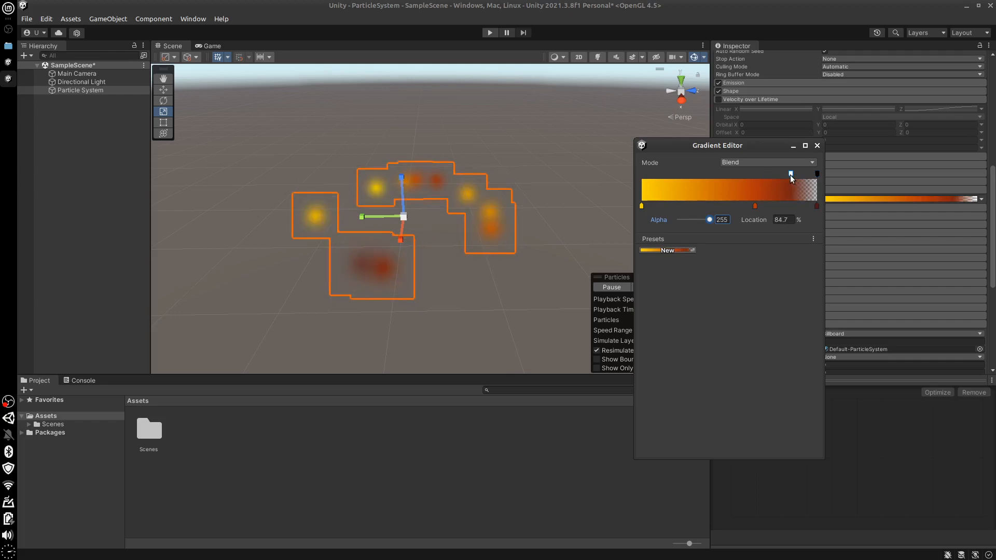
{"action": "left_click", "coordinate": [877, 446]}
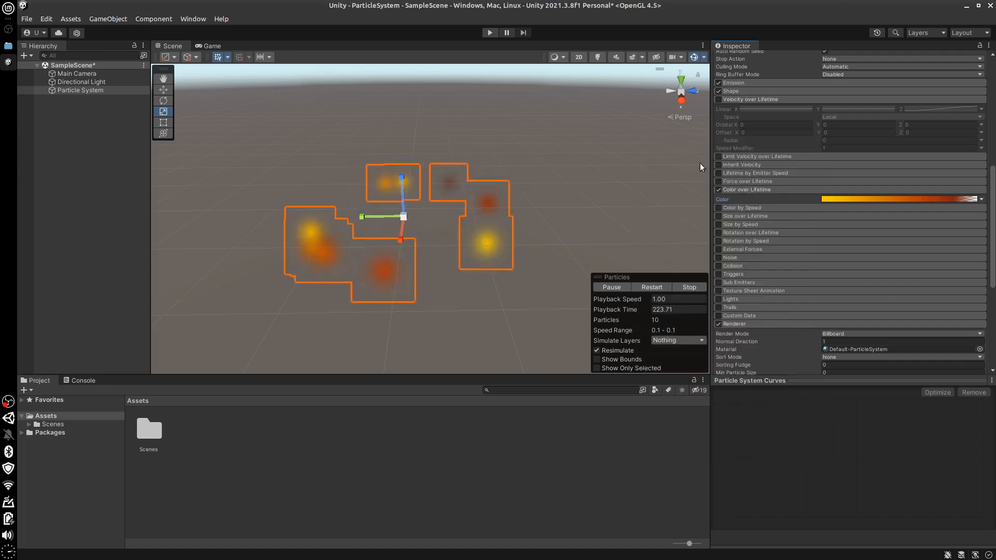
Set the Particle System's Start Speed to 1 and view the particles from a lower angle
{"action": "left_click_drag", "start_coordinate": [993, 274], "coordinate": [989, 180]}
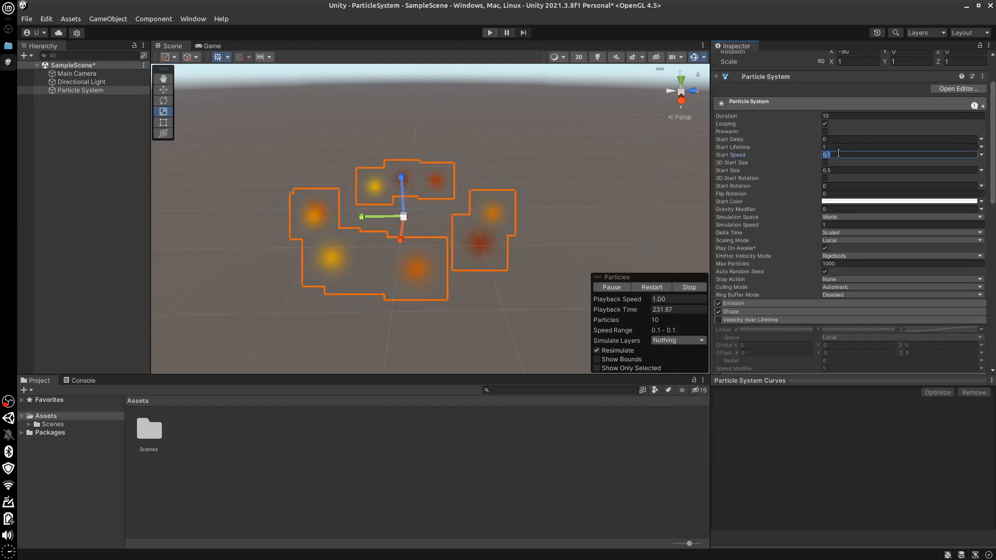
{"action": "type", "text": "1"}
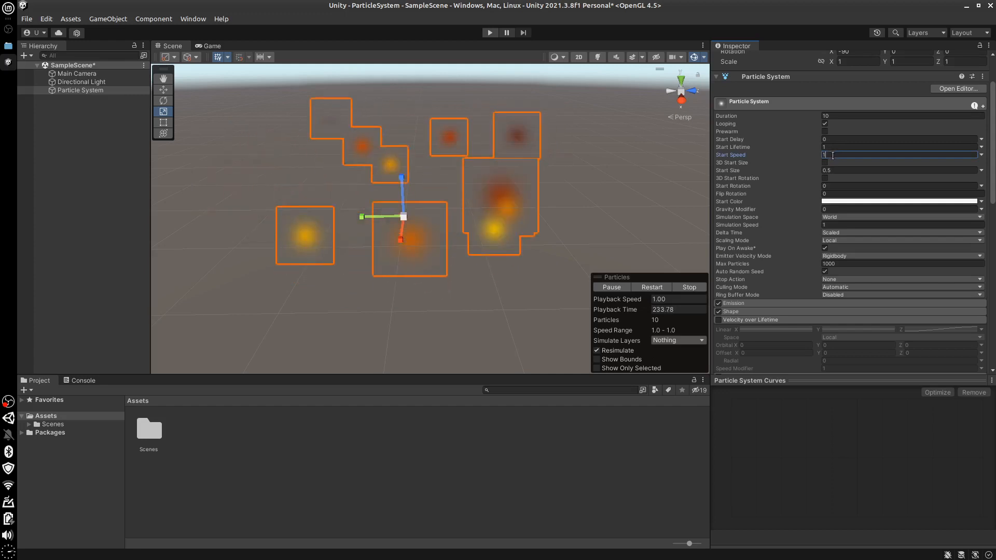
{"action": "left_click_drag", "start_coordinate": [535, 279], "coordinate": [542, 216], "text": "alt"}
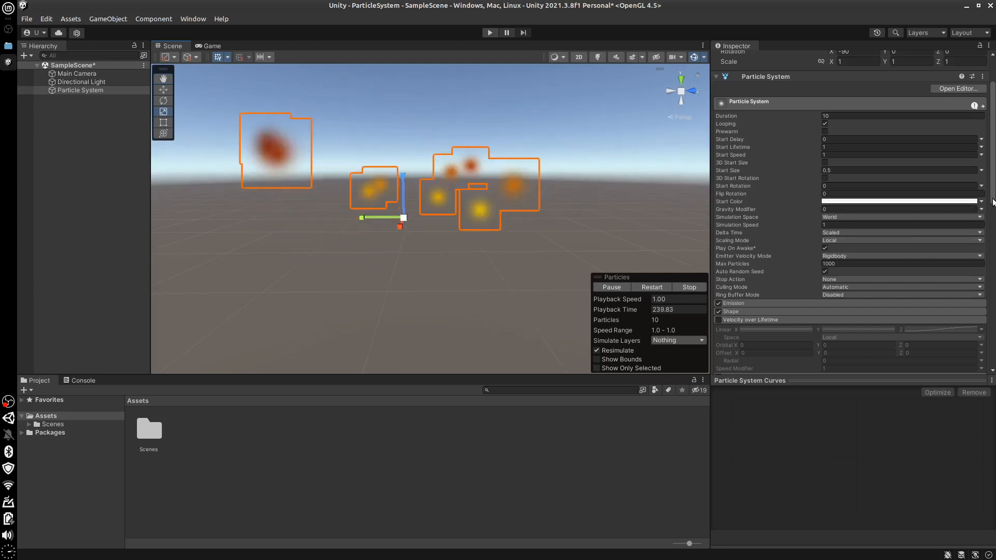
Expand the settings of the Shape module
{"action": "scroll", "coordinate": [992, 204], "scroll_direction": "down", "scroll_amount": 1}
{"action": "scroll", "coordinate": [992, 217], "scroll_direction": "down", "scroll_amount": 6}
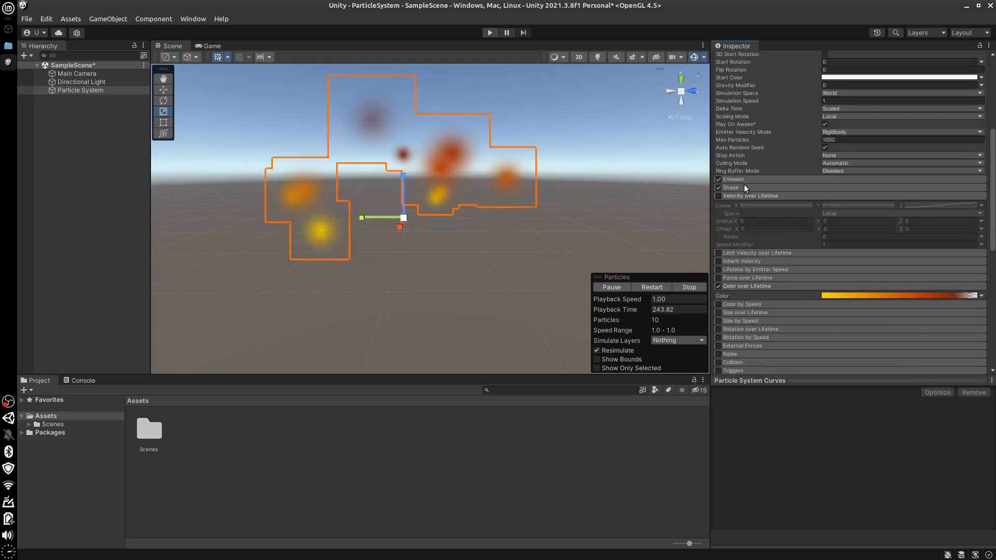
{"action": "left_click", "coordinate": [745, 188]}
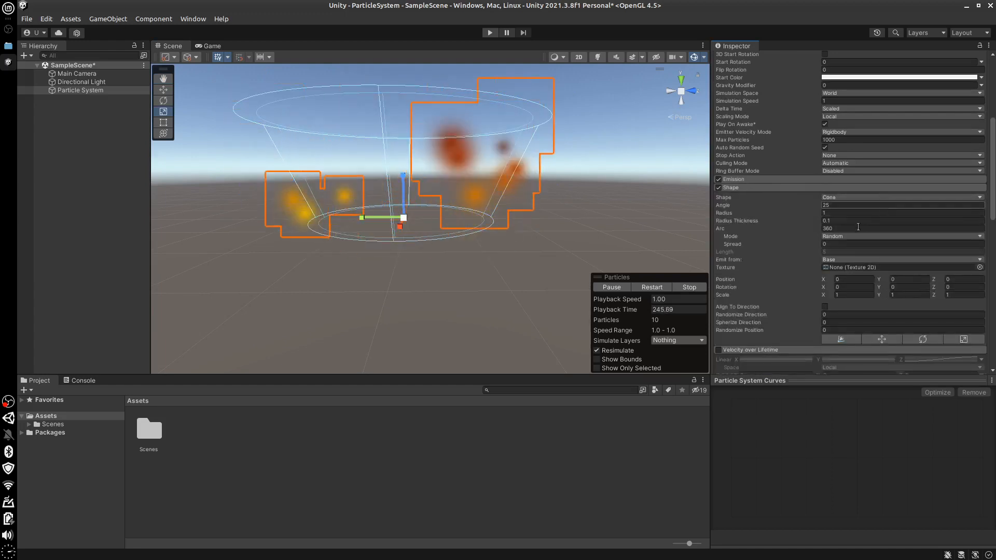
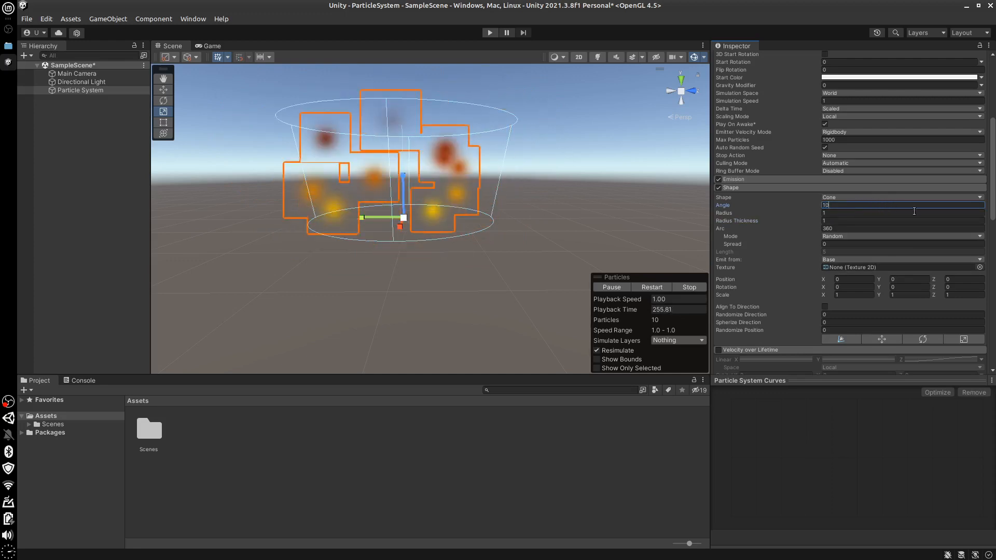
Set the Shape module's Scale to 0.5 on X and 0.5 on Y to narrow the emission cone
{"action": "left_click_drag", "start_coordinate": [991, 208], "coordinate": [991, 202]}
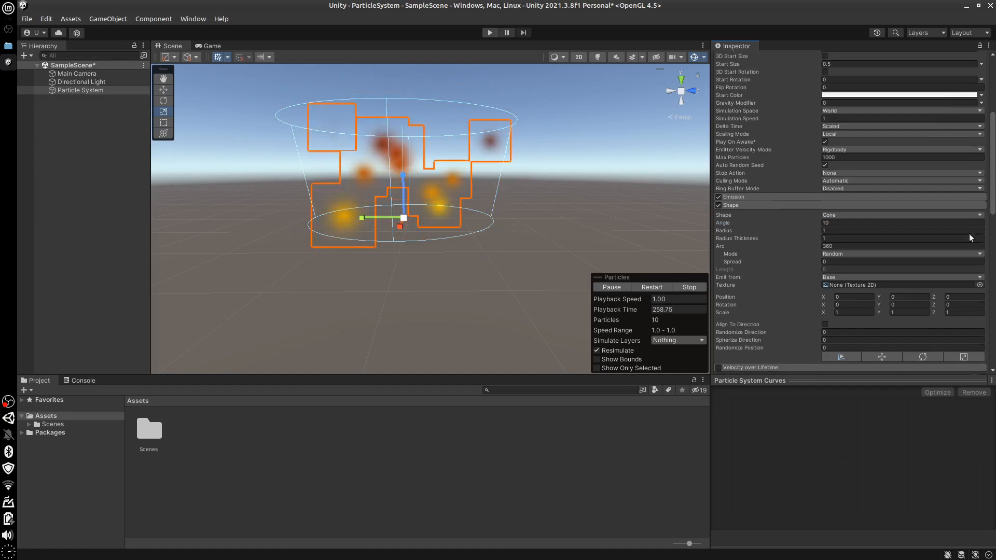
{"action": "left_click", "coordinate": [866, 312]}
{"action": "type", "text": "0"}
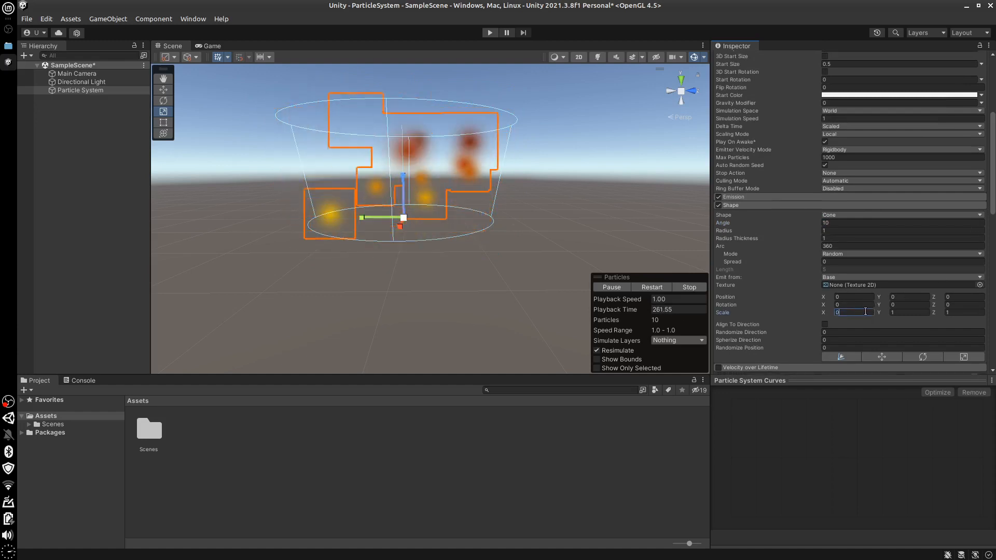
{"action": "type", "text": ".5"}
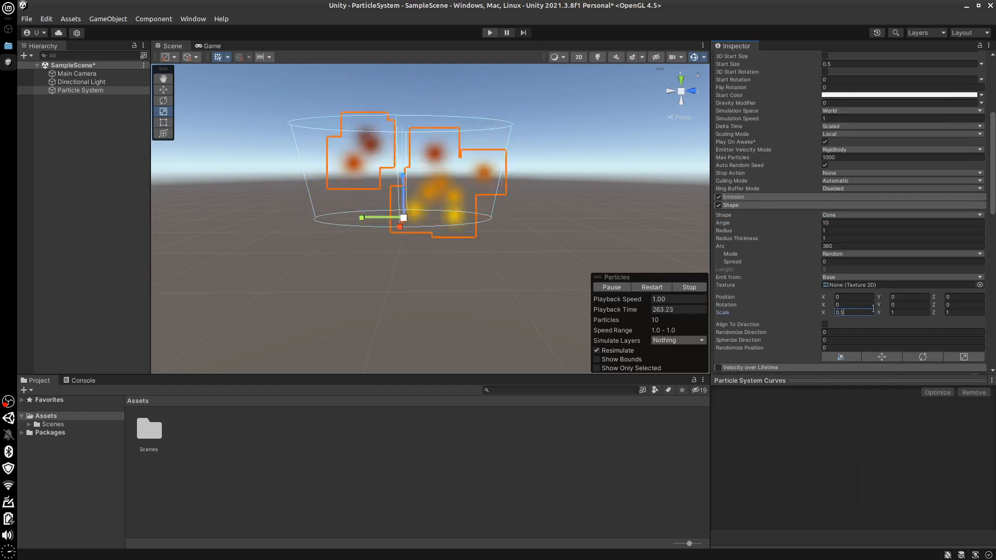
{"action": "left_click", "coordinate": [907, 311]}
{"action": "type", "text": "0."}
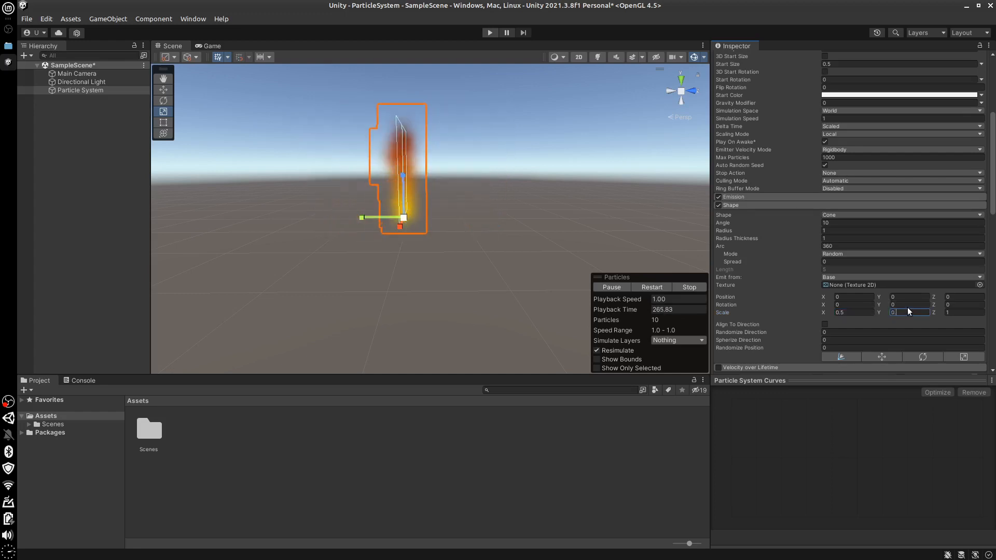
{"action": "type", "text": "5"}
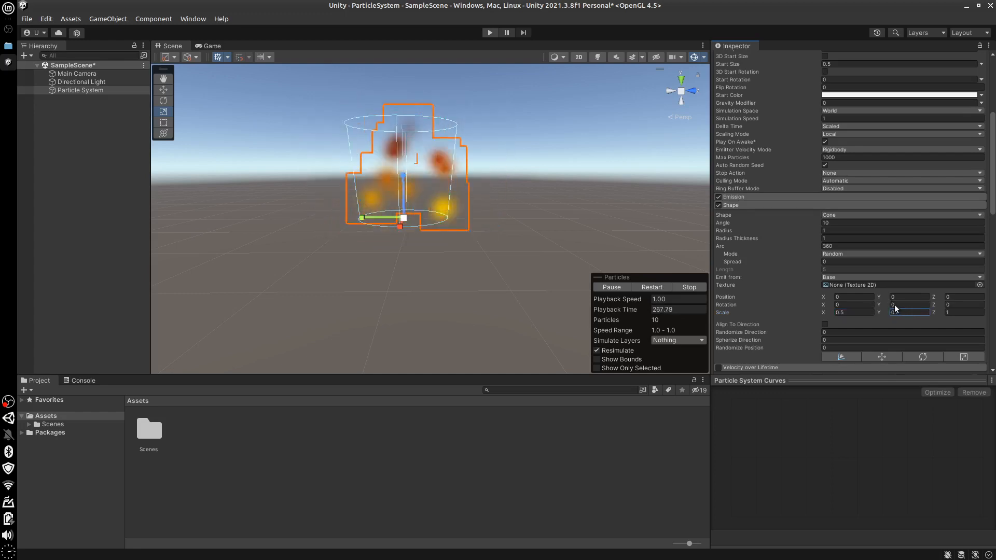
Disable the Color over Lifetime module, enable Color by Speed and expand its settings
{"action": "left_click_drag", "start_coordinate": [993, 189], "coordinate": [994, 112]}
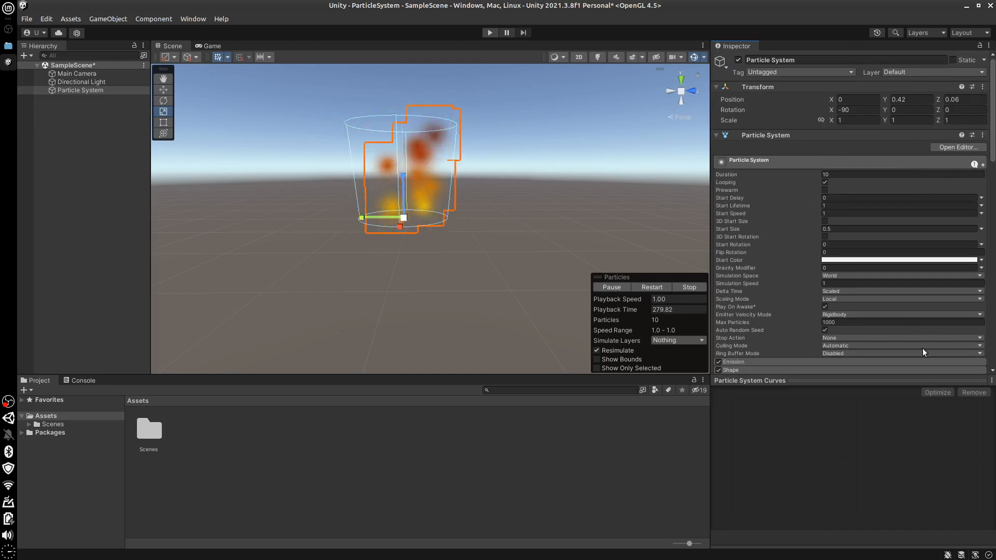
{"action": "left_click_drag", "start_coordinate": [993, 158], "coordinate": [994, 305]}
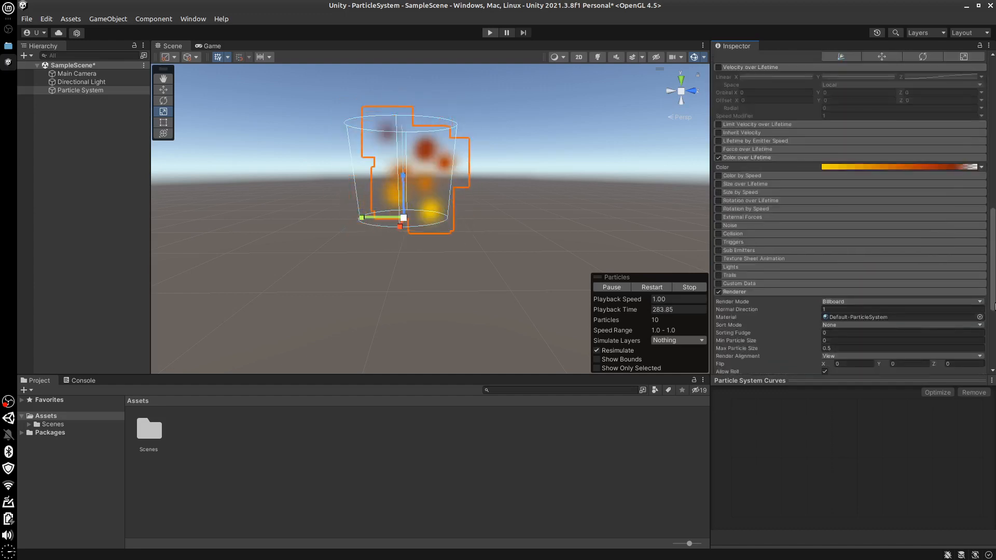
{"action": "left_click", "coordinate": [718, 157]}
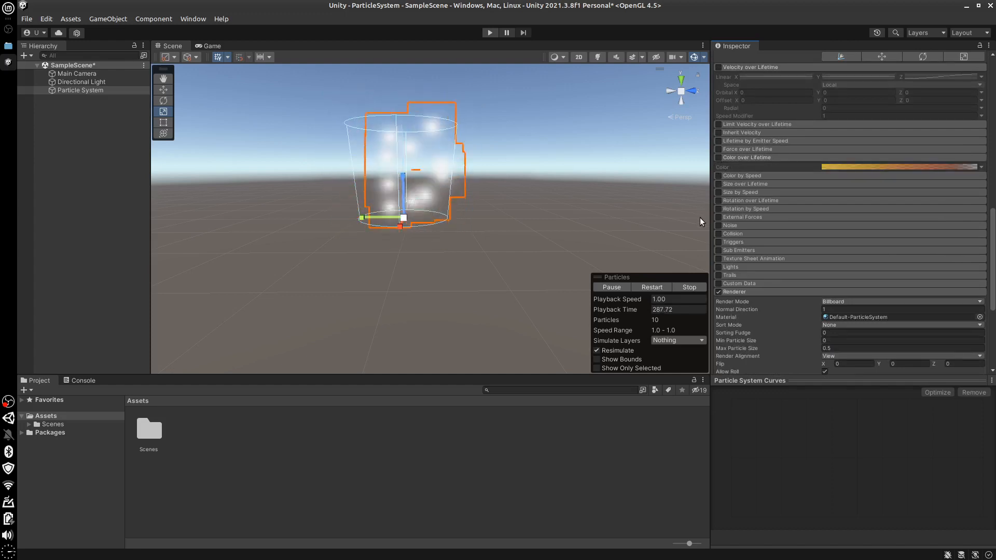
{"action": "left_click", "coordinate": [718, 175]}
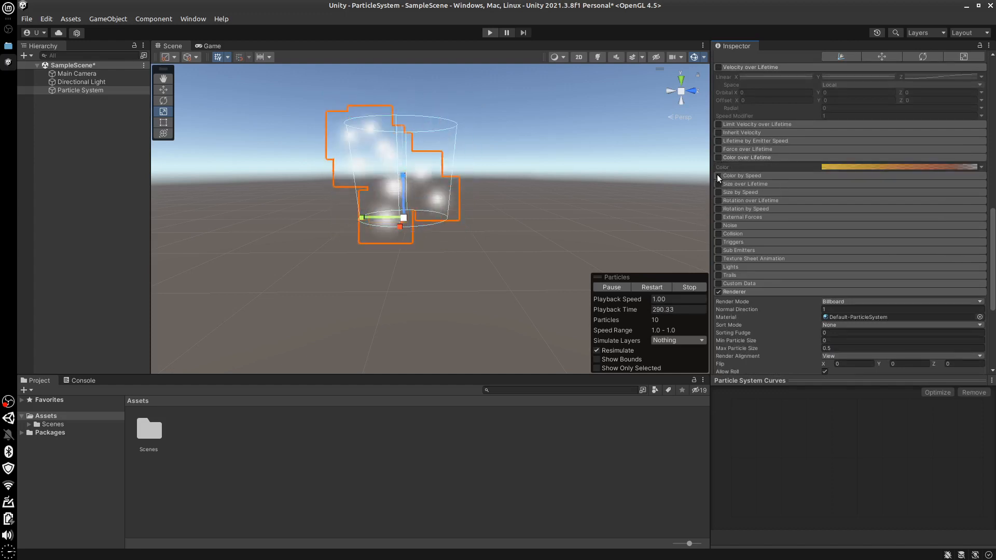
{"action": "left_click", "coordinate": [749, 175]}
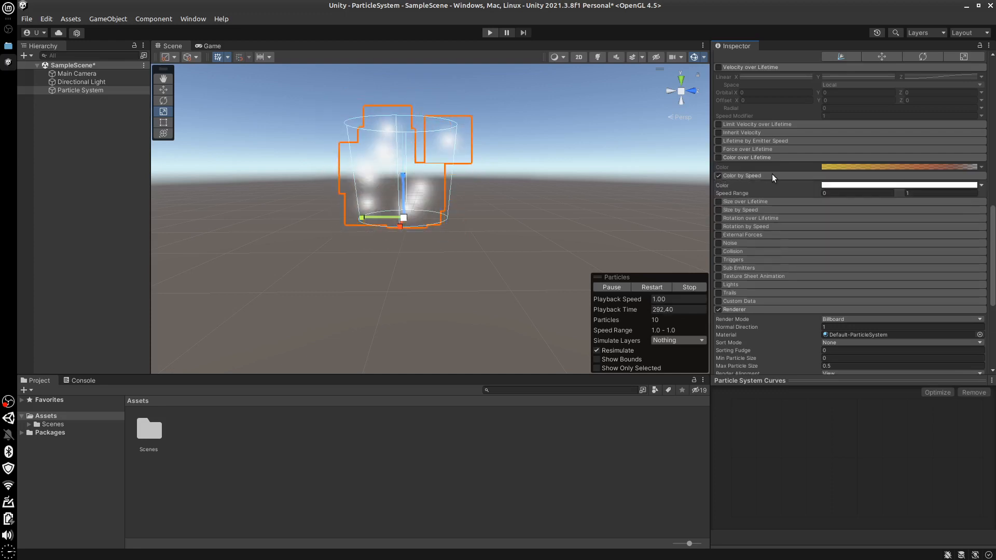
Set the end color key of the Color by Speed gradient to pure red (FF0000)
{"action": "left_click", "coordinate": [935, 185]}
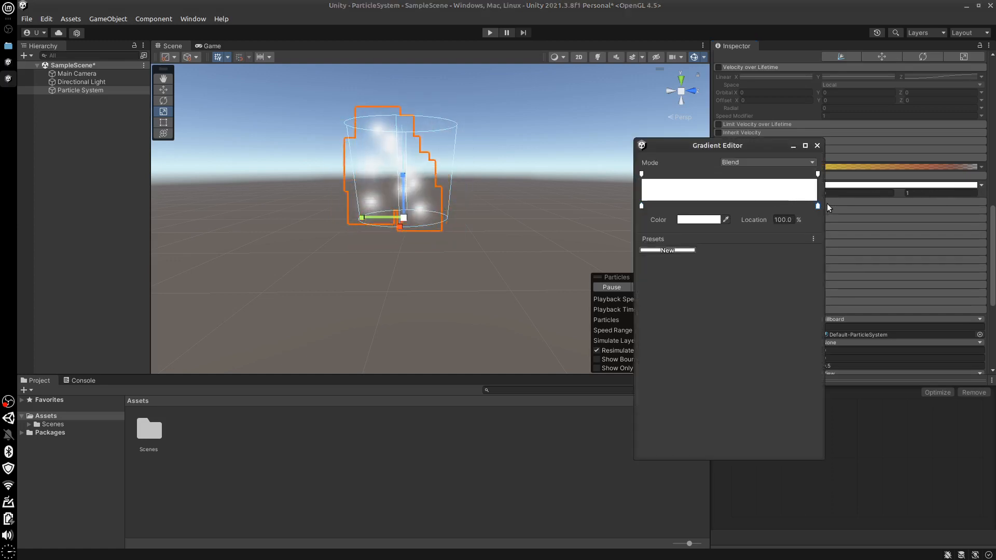
{"action": "left_click", "coordinate": [698, 220]}
{"action": "left_click", "coordinate": [769, 278]}
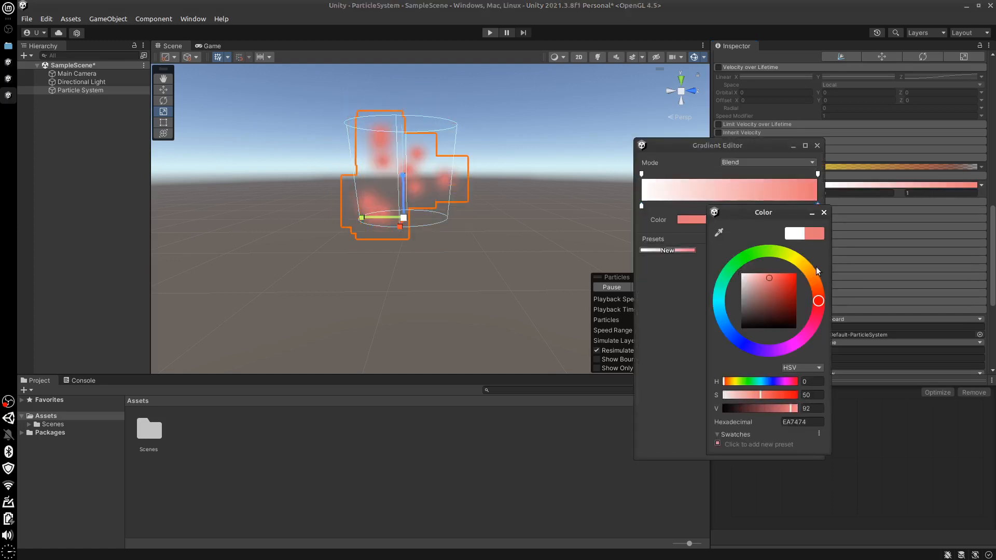
{"action": "left_click_drag", "start_coordinate": [816, 266], "coordinate": [820, 265]}
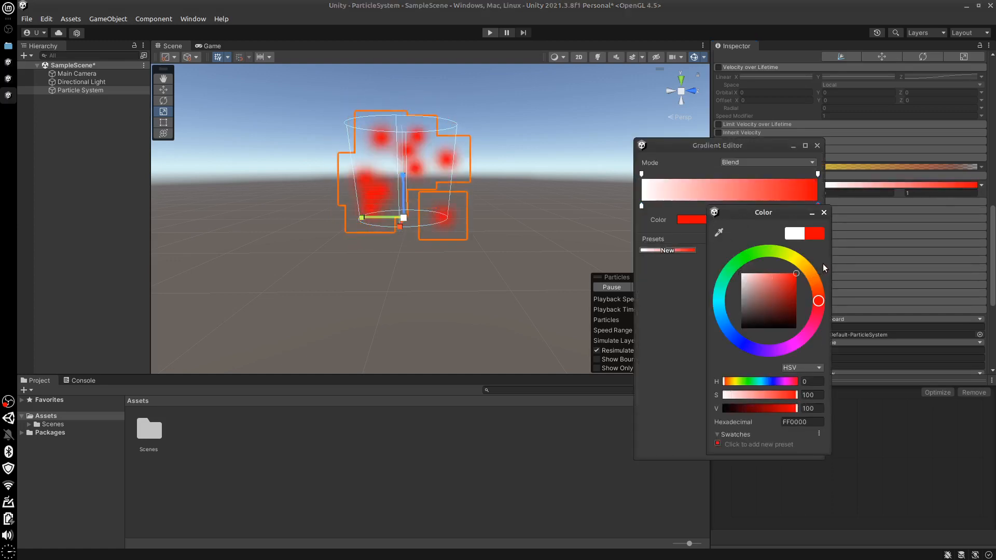
{"action": "left_click", "coordinate": [660, 388]}
Set the Gravity Modifier to 1, and try a Start Speed of 10 before settling on 5
{"action": "left_click_drag", "start_coordinate": [994, 252], "coordinate": [994, 137]}
{"action": "left_click", "coordinate": [826, 161]}
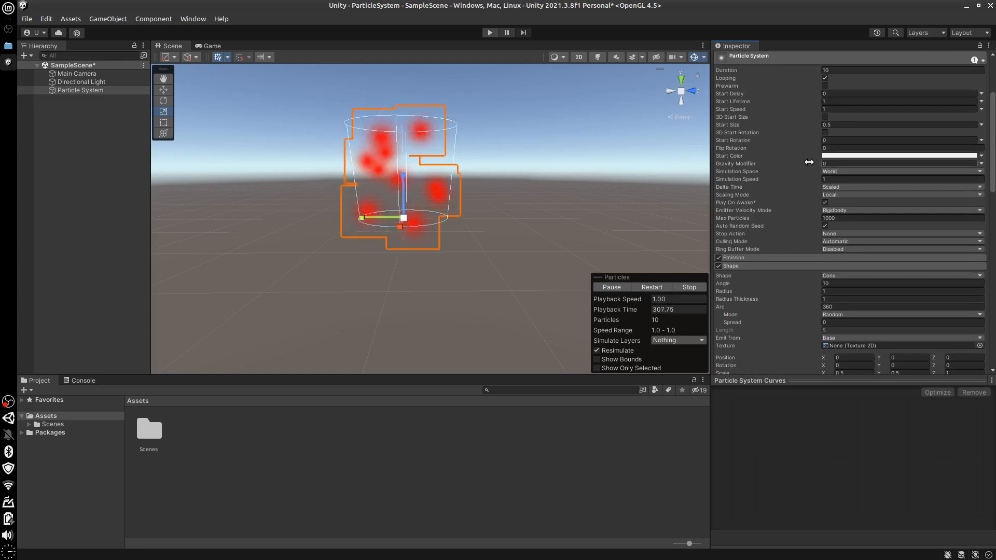
{"action": "type", "text": "1"}
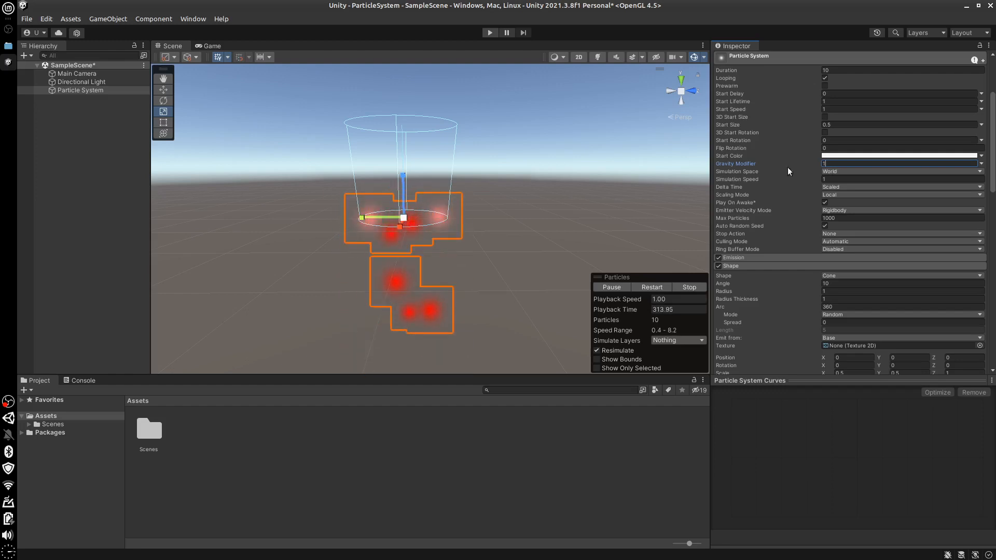
{"action": "left_click", "coordinate": [832, 109]}
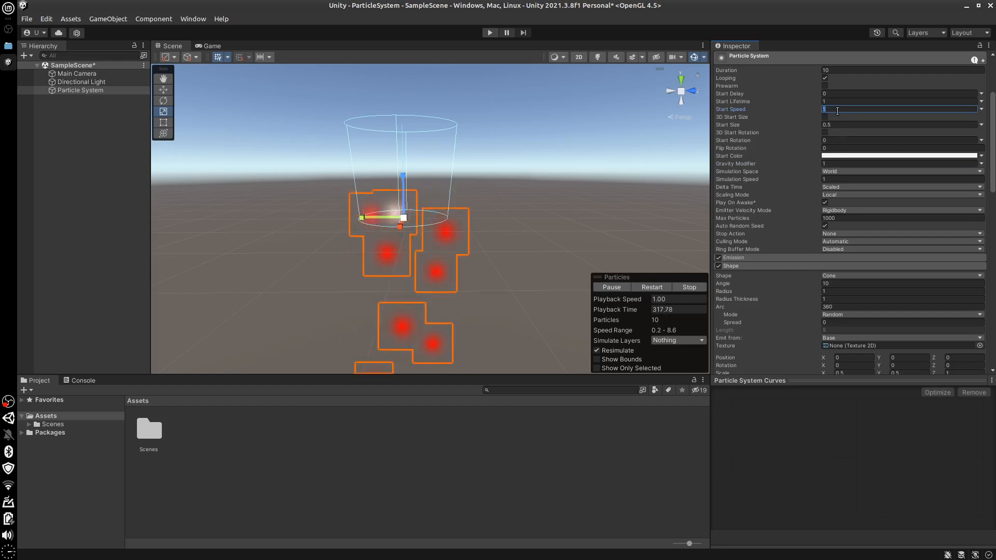
{"action": "type", "text": "10"}
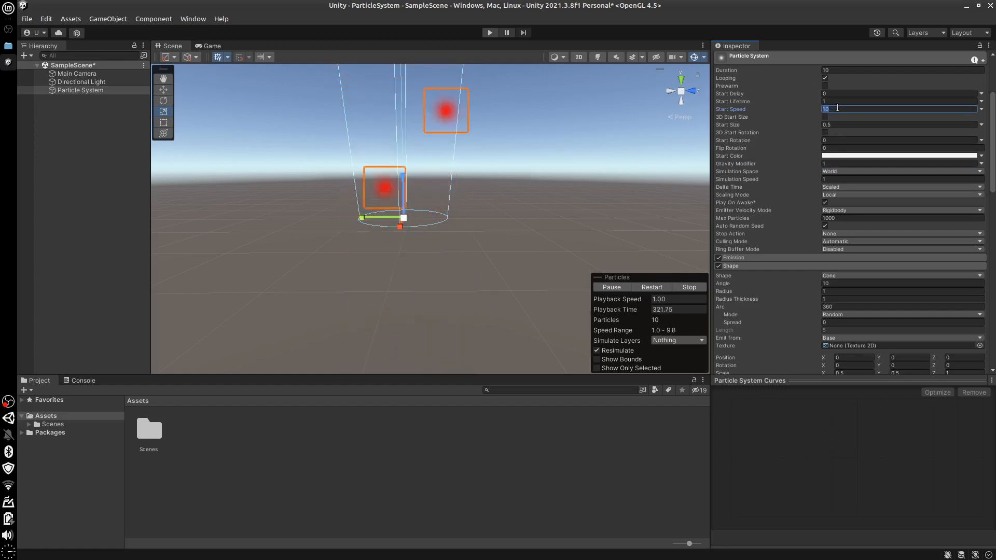
{"action": "type", "text": "5"}
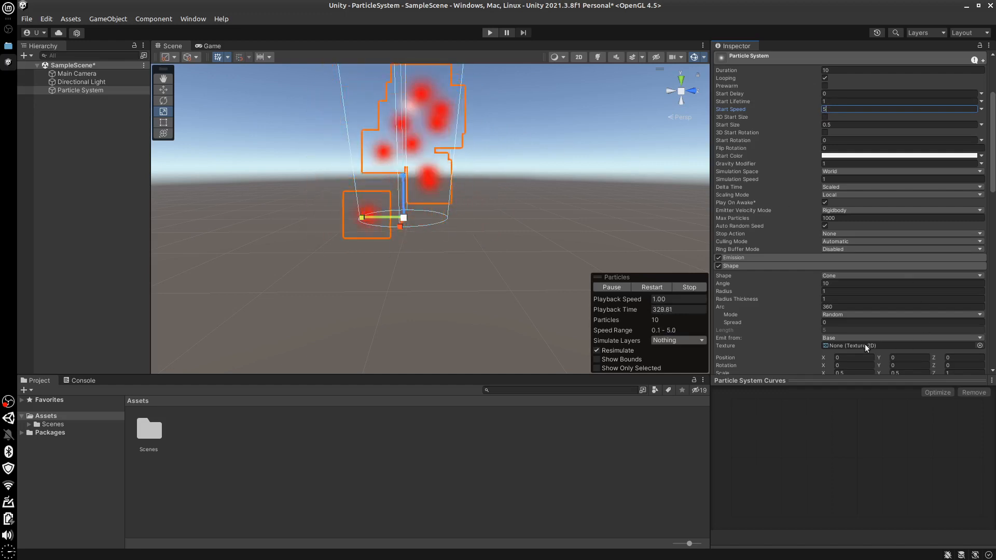
Try 10 as the upper limit of Color by Speed's Speed Range and settle on 5
{"action": "left_click_drag", "start_coordinate": [993, 176], "coordinate": [992, 272]}
{"action": "scroll", "coordinate": [951, 271], "scroll_direction": "down", "scroll_amount": 3}
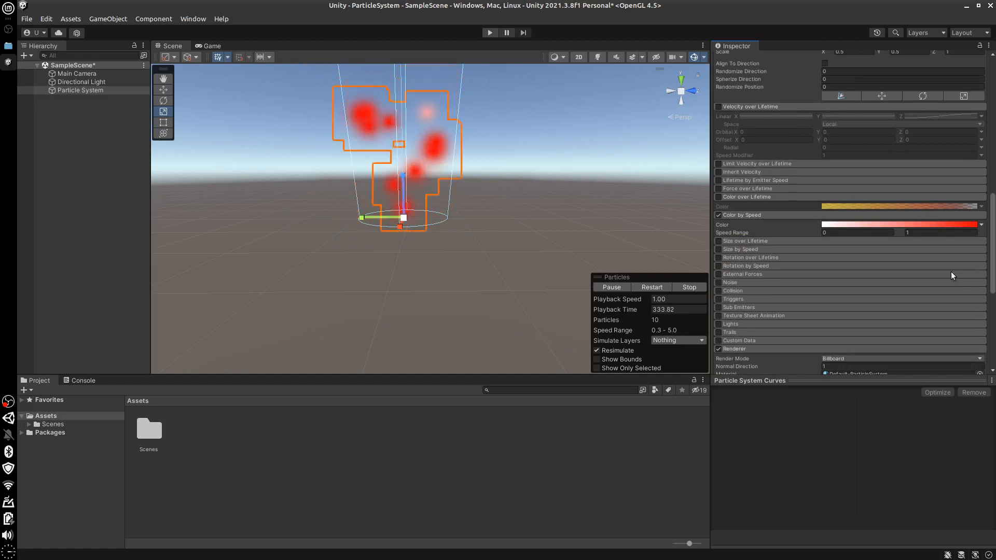
{"action": "left_click", "coordinate": [921, 234]}
{"action": "type", "text": "0"}
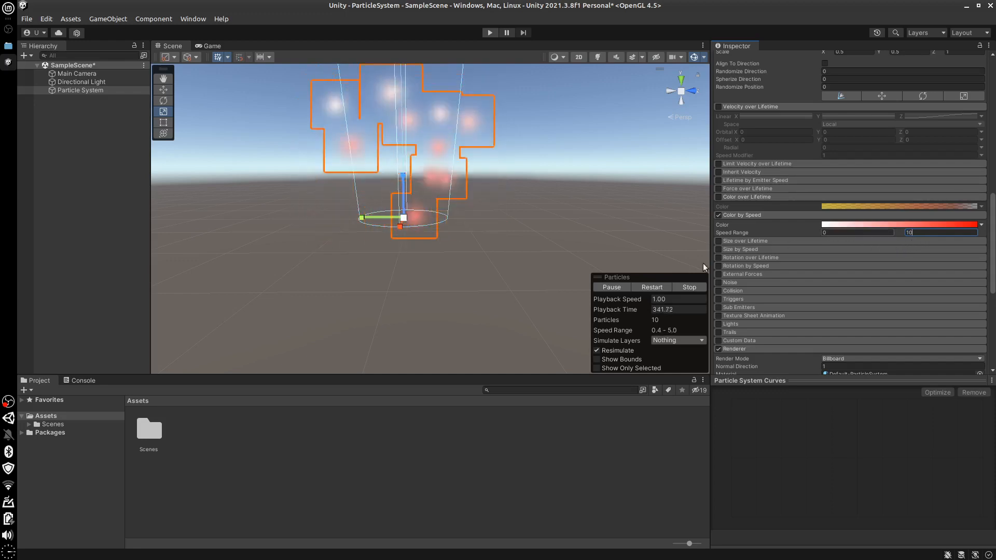
{"action": "left_click", "coordinate": [854, 232]}
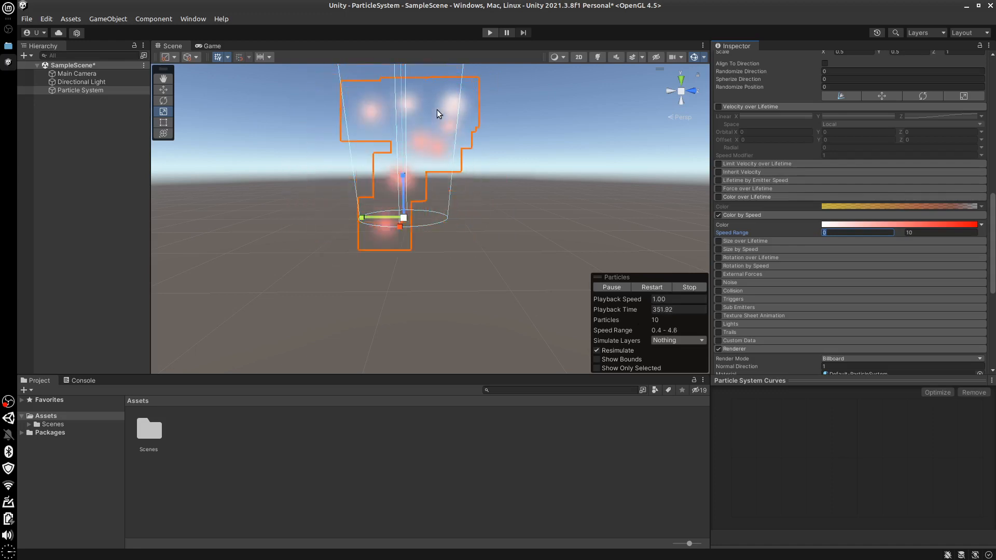
{"action": "left_click", "coordinate": [915, 233]}
{"action": "type", "text": "5"}
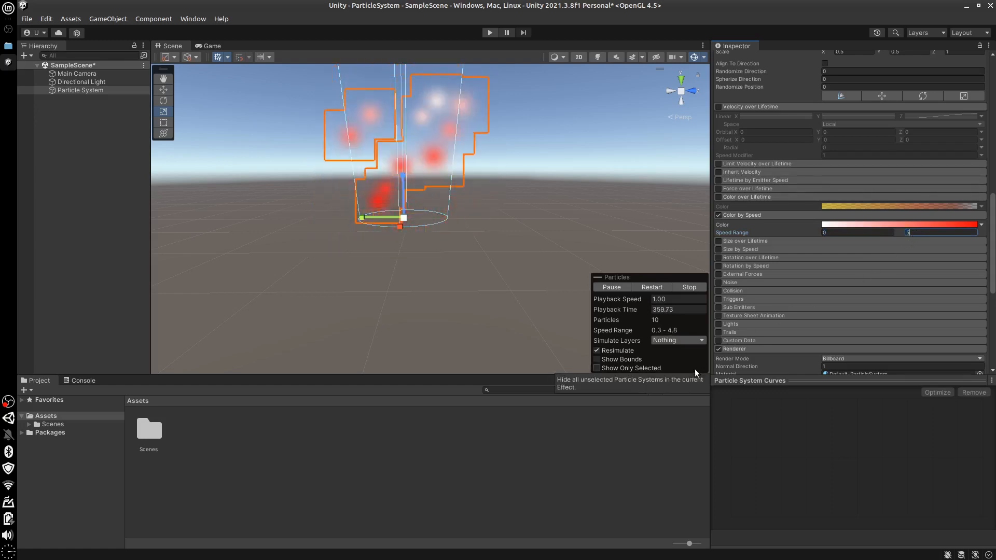
Disable the Color by Speed module and collapse both Color over Lifetime and Color by Speed
{"action": "left_click", "coordinate": [718, 214]}
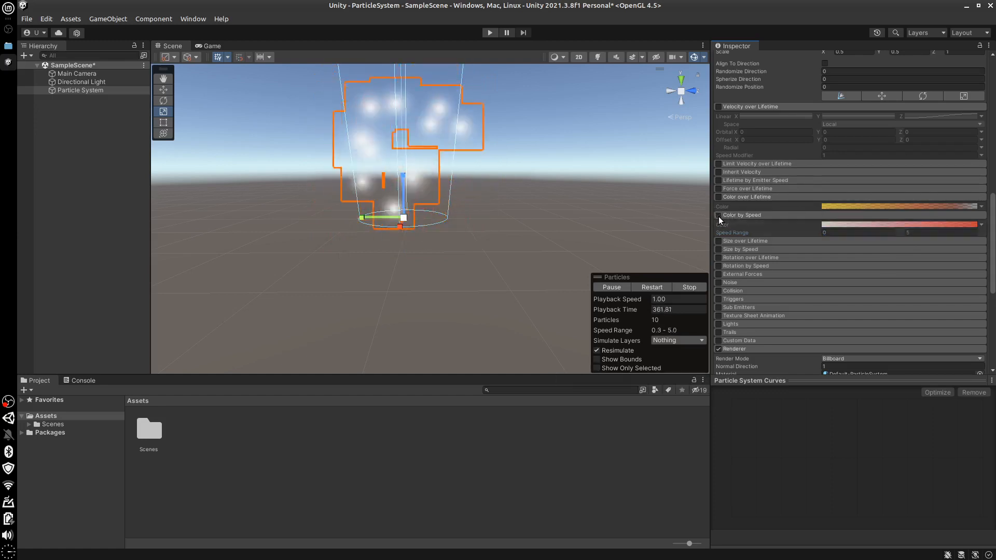
{"action": "left_click", "coordinate": [766, 197]}
{"action": "left_click", "coordinate": [762, 204]}
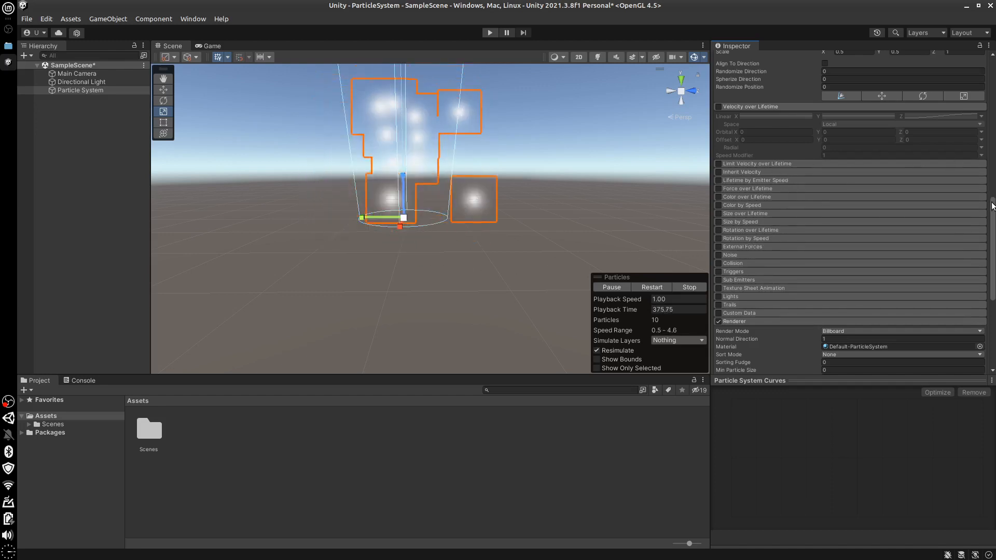
Set the Particle System's Gravity Modifier to 0 and view the rising particles from farther away
{"action": "left_click_drag", "start_coordinate": [993, 206], "coordinate": [995, 100]}
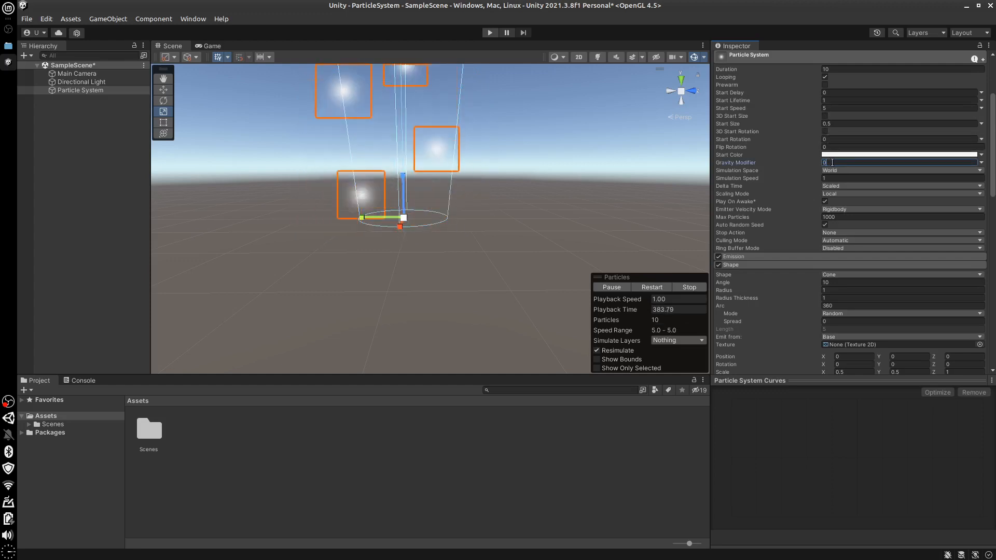
{"action": "mouse_move", "coordinate": [394, 246]}
{"action": "left_mouse_down", "text": "alt"}
{"action": "mouse_move", "coordinate": [405, 274]}
{"action": "mouse_move", "coordinate": [401, 258]}
{"action": "left_mouse_up", "text": "alt"}
{"action": "mouse_move", "coordinate": [400, 258]}
{"action": "middle_mouse_down"}
{"action": "mouse_move", "coordinate": [405, 295]}
{"action": "mouse_move", "coordinate": [397, 272]}
{"action": "middle_mouse_up"}
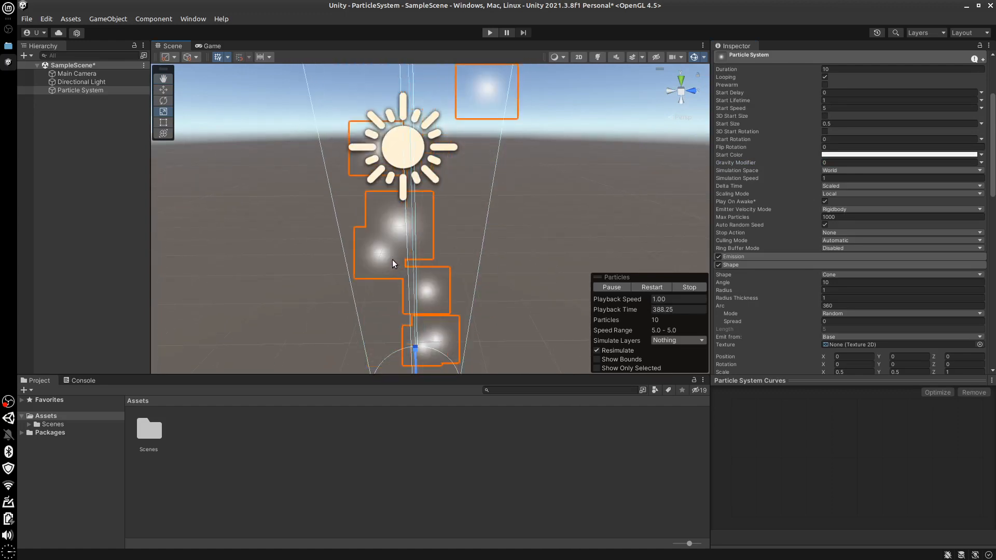
{"action": "scroll", "coordinate": [473, 249], "scroll_direction": "down", "scroll_amount": 2}
{"action": "scroll", "coordinate": [478, 254], "scroll_direction": "down", "scroll_amount": 1}
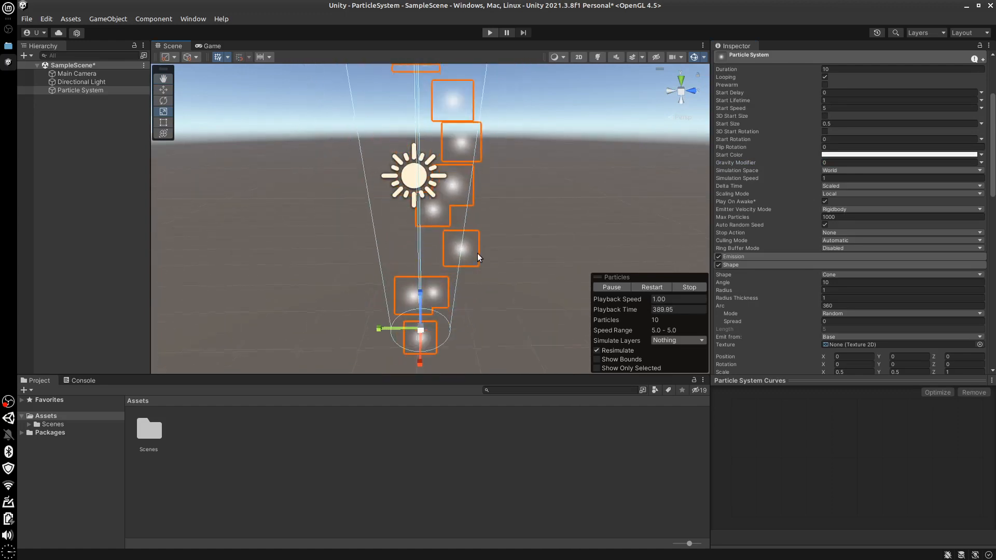
{"action": "scroll", "coordinate": [478, 253], "scroll_direction": "down", "scroll_amount": 1}
{"action": "scroll", "coordinate": [478, 254], "scroll_direction": "down", "scroll_amount": 1}
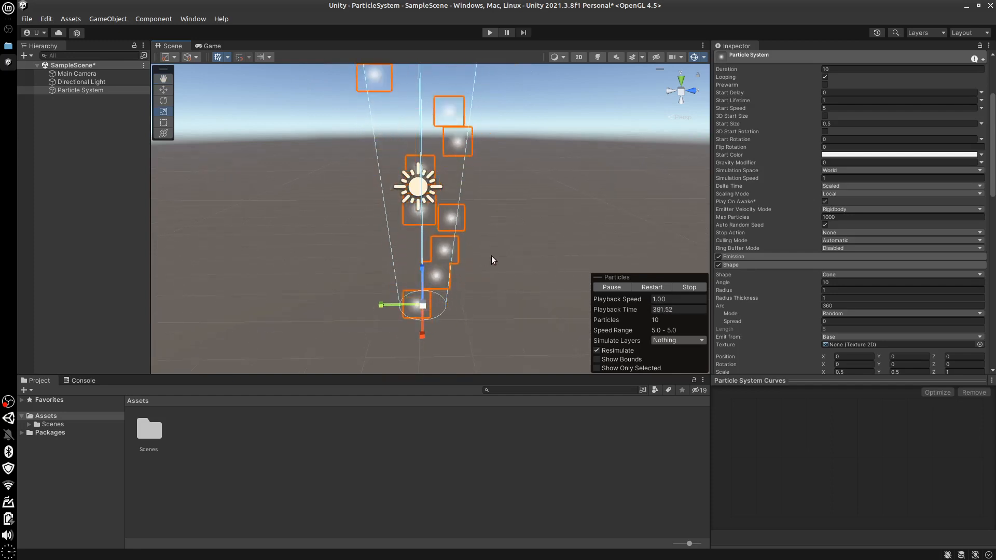
Expand the External Forces module and add a Wind Zone with Main 10, placed beside the particles at about Y 1.87, Z -1.66
{"action": "left_click_drag", "start_coordinate": [991, 189], "coordinate": [991, 306]}
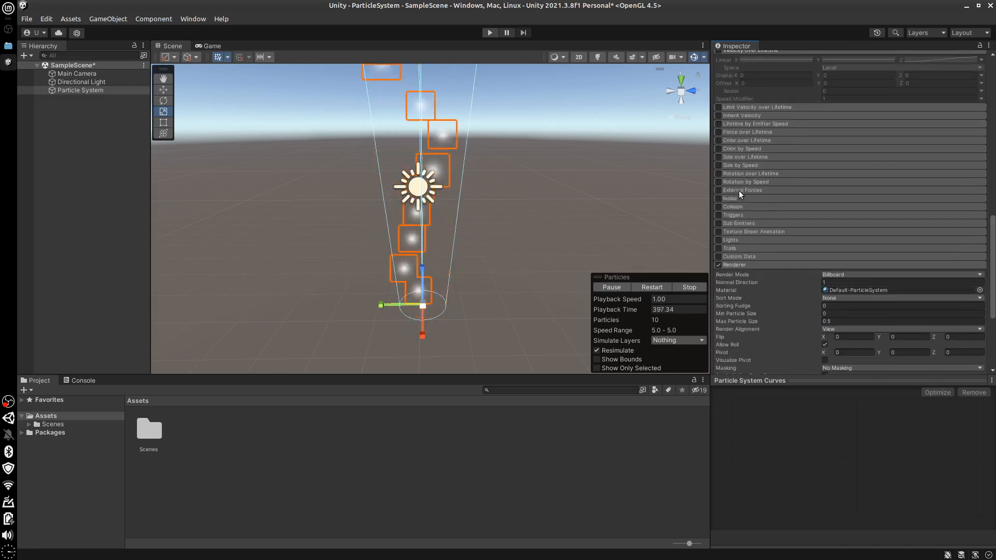
{"action": "left_click", "coordinate": [755, 190]}
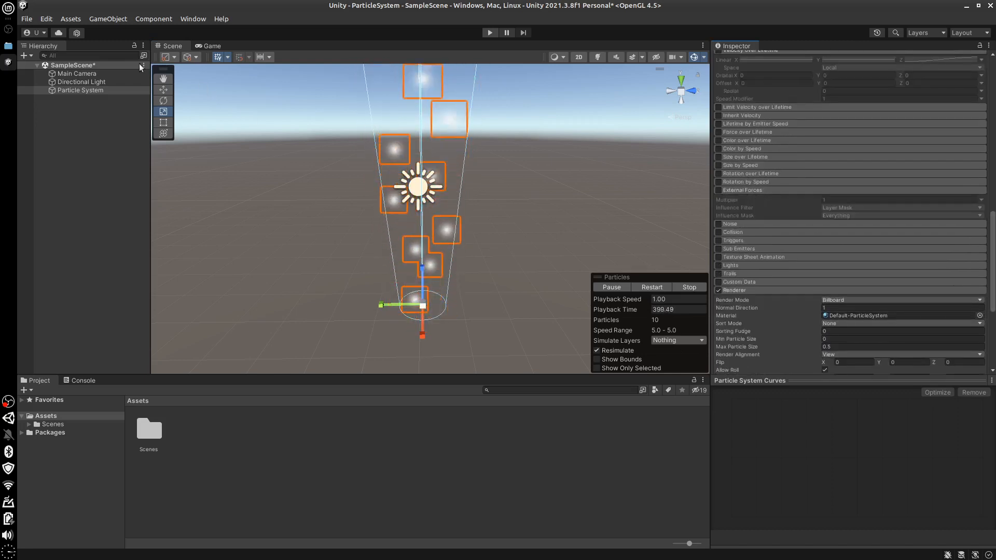
{"action": "left_click", "coordinate": [101, 19]}
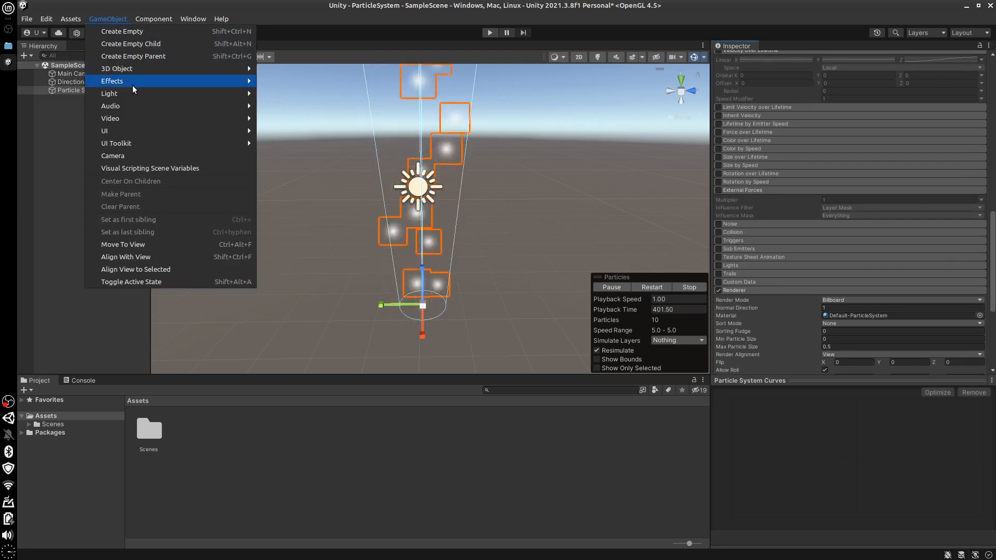
{"action": "mouse_move", "coordinate": [135, 81]}
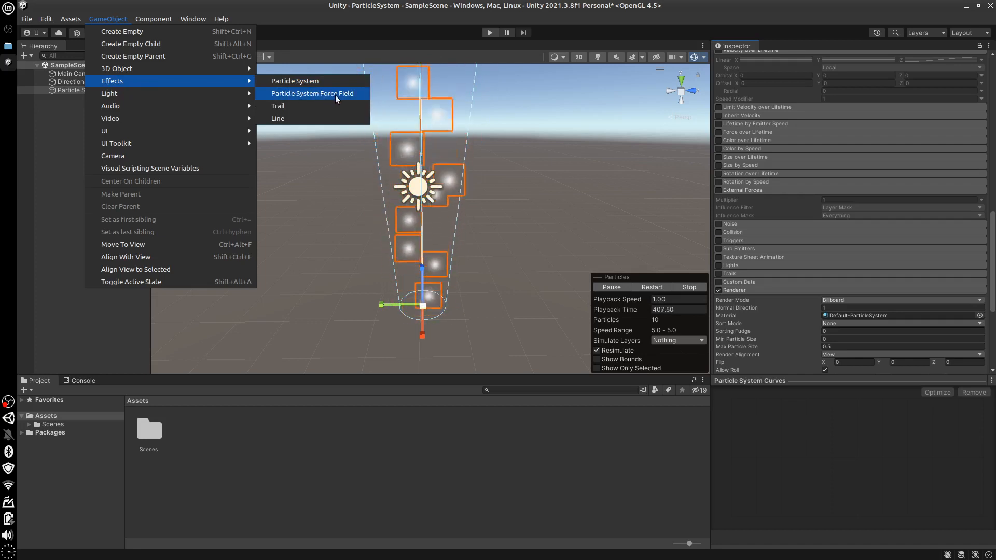
{"action": "mouse_move", "coordinate": [210, 74]}
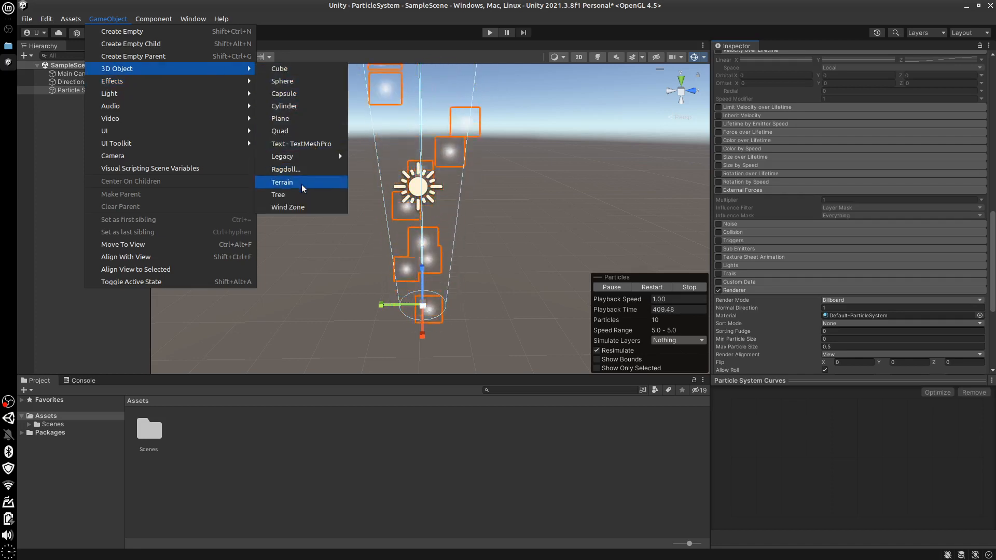
{"action": "left_click", "coordinate": [289, 207]}
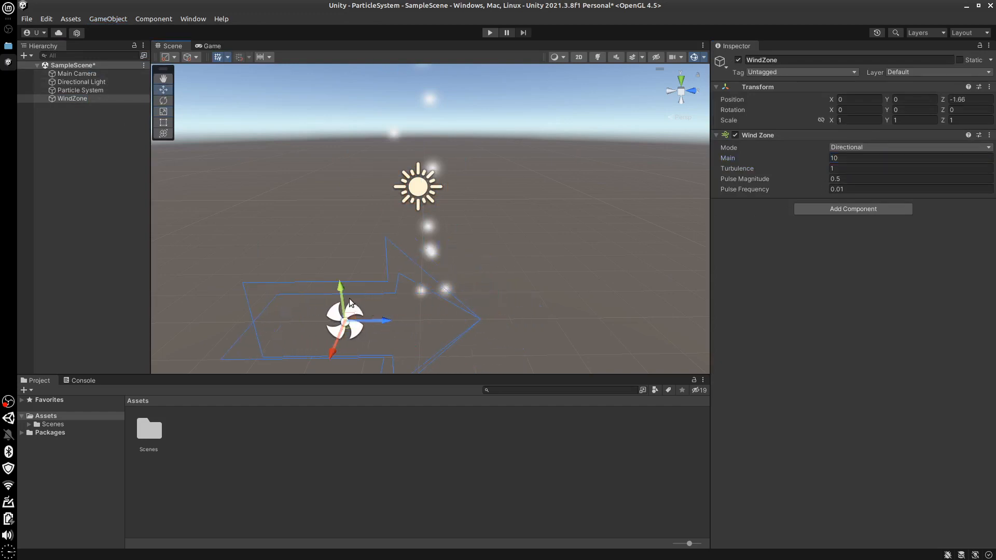
{"action": "left_click_drag", "start_coordinate": [334, 253], "coordinate": [335, 297]}
{"action": "left_click", "coordinate": [338, 300]}
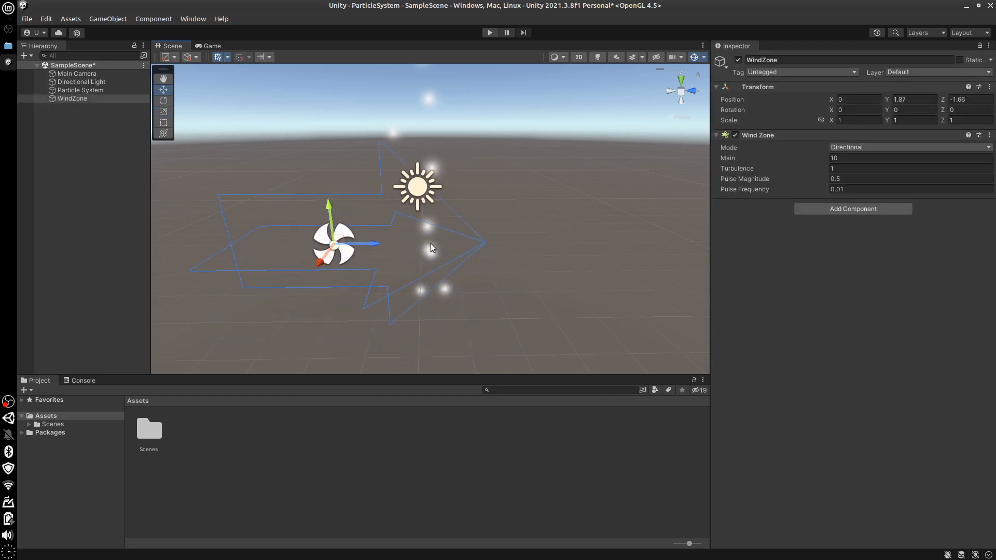
Try the External Forces module on the Particle System under the Wind Zone's influence, and turn it off and collapse it
{"action": "left_click", "coordinate": [431, 246]}
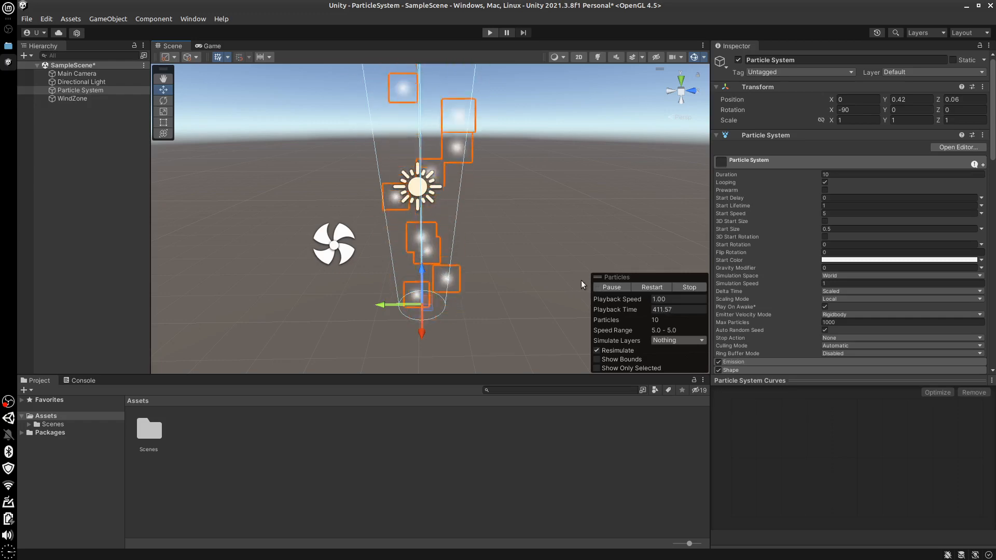
{"action": "scroll", "coordinate": [991, 208], "scroll_direction": "down", "scroll_amount": 3}
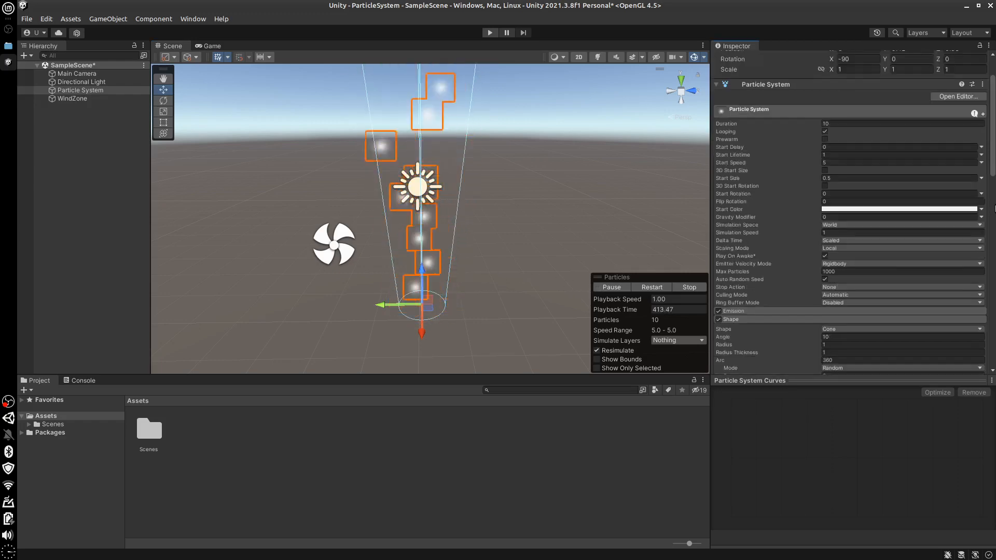
{"action": "scroll", "coordinate": [992, 208], "scroll_direction": "down", "scroll_amount": 20}
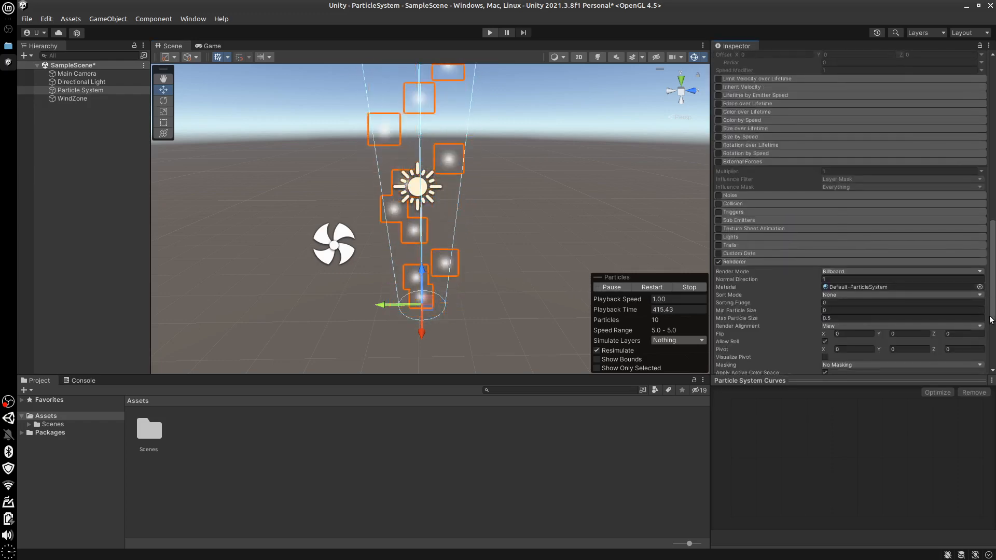
{"action": "scroll", "coordinate": [991, 320], "scroll_direction": "down", "scroll_amount": 5}
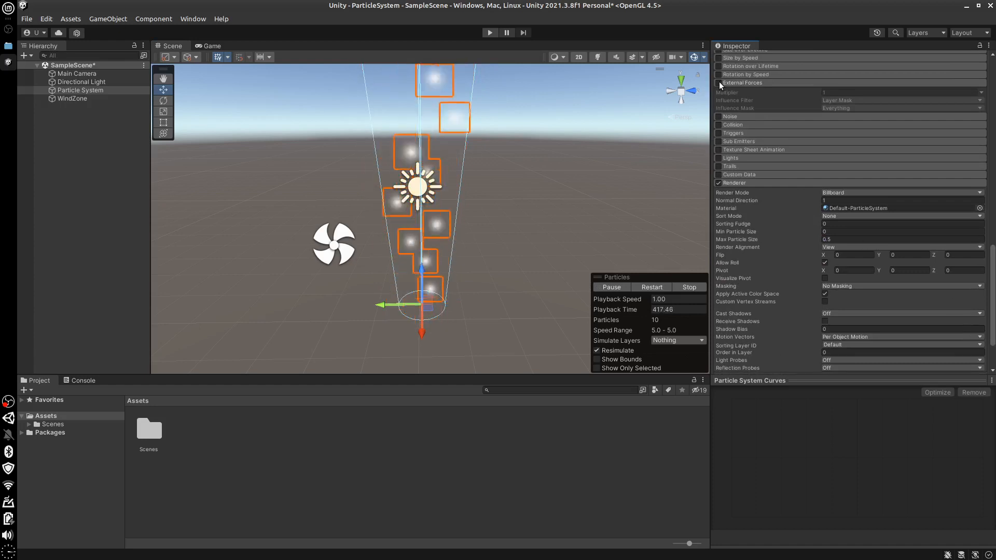
{"action": "left_click", "coordinate": [719, 83]}
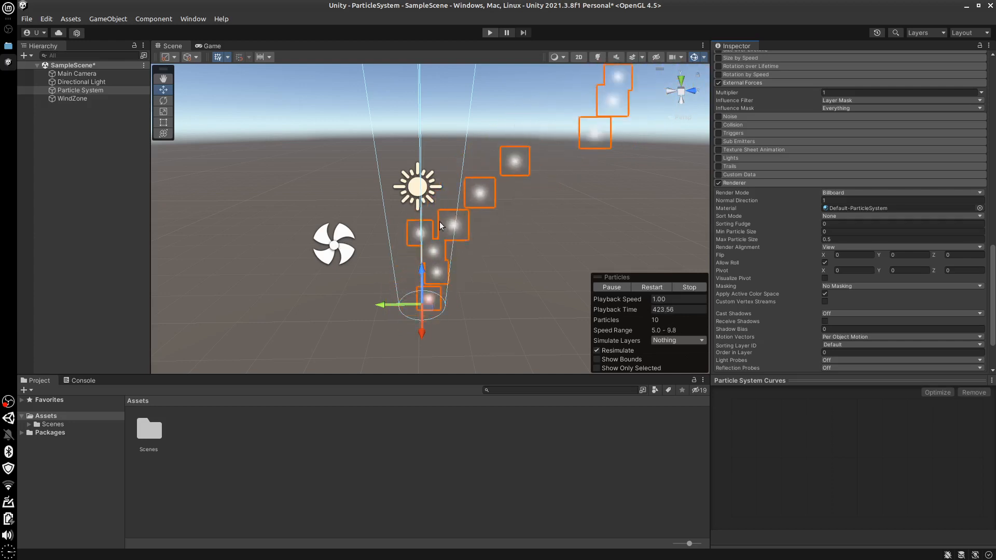
{"action": "left_click", "coordinate": [719, 83]}
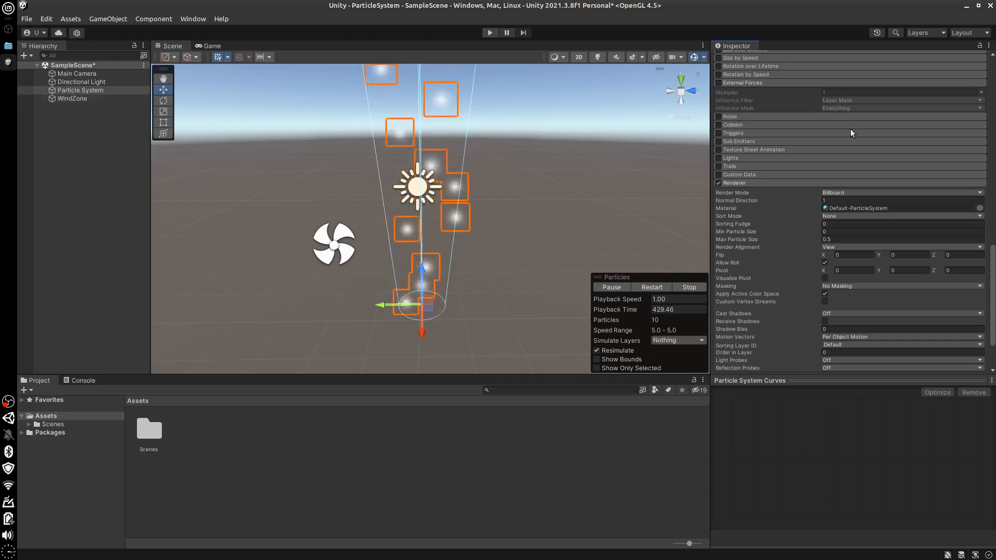
{"action": "left_click", "coordinate": [744, 84]}
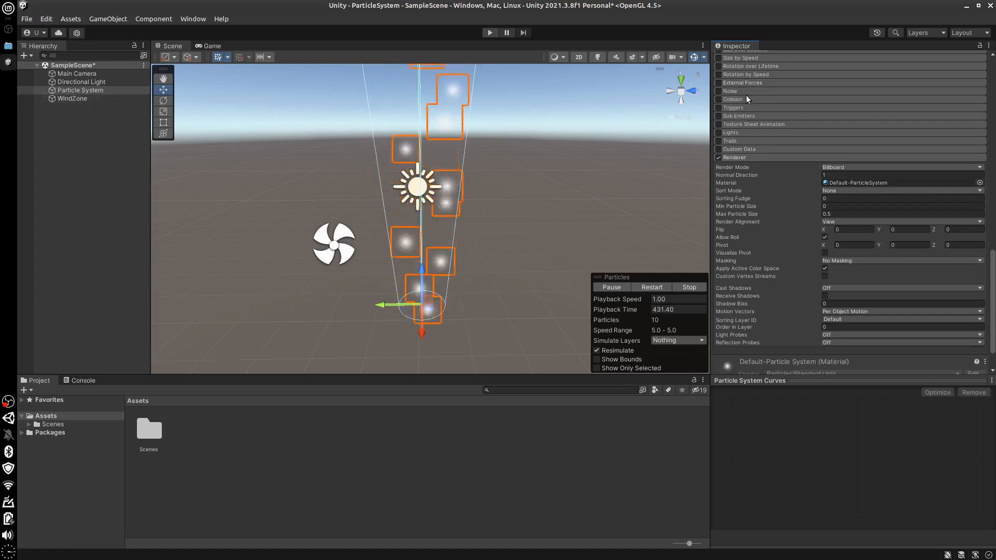
Expand and enable the Noise module, and try a Start Speed of 1 before settling on 3
{"action": "left_click", "coordinate": [746, 90]}
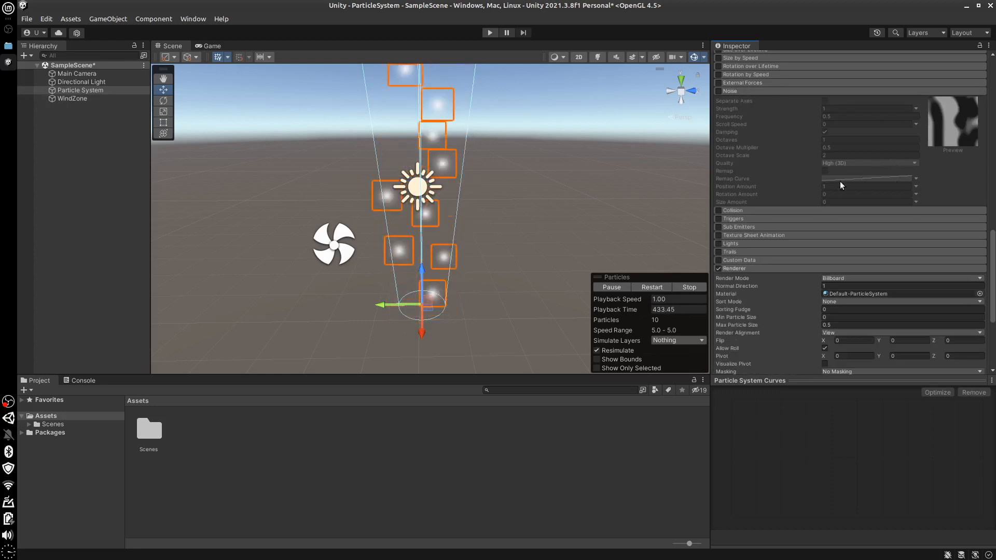
{"action": "left_click", "coordinate": [719, 91]}
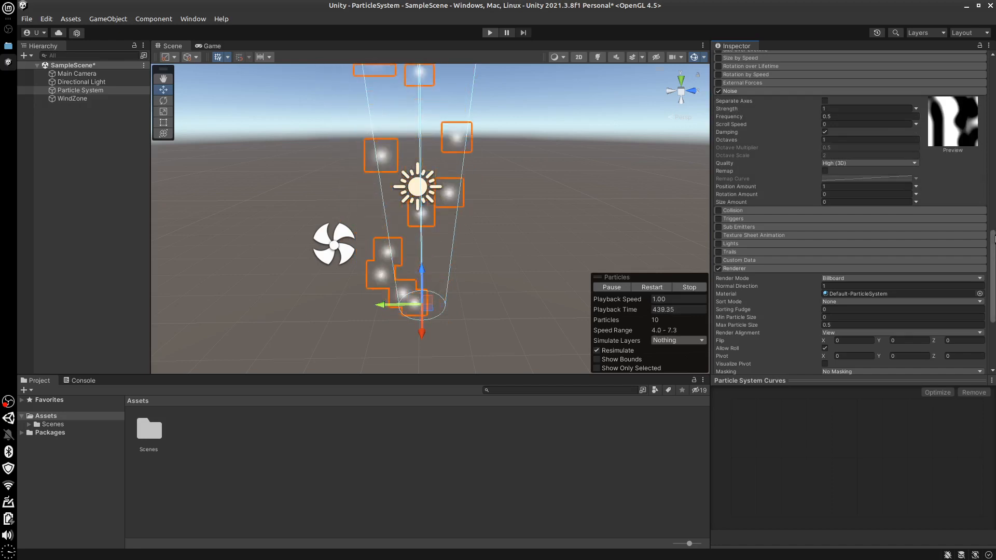
{"action": "left_click_drag", "start_coordinate": [994, 239], "coordinate": [845, 90]}
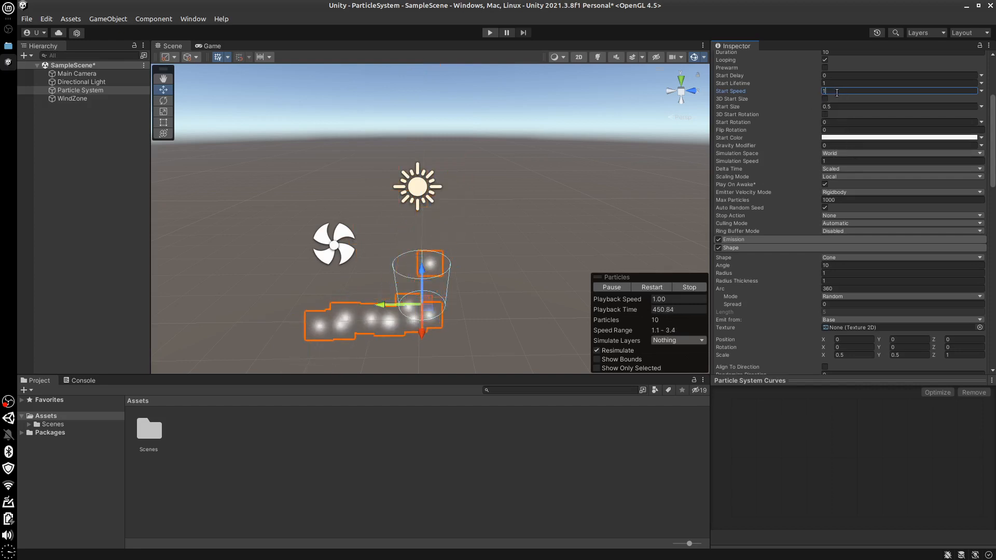
{"action": "type", "text": "3"}
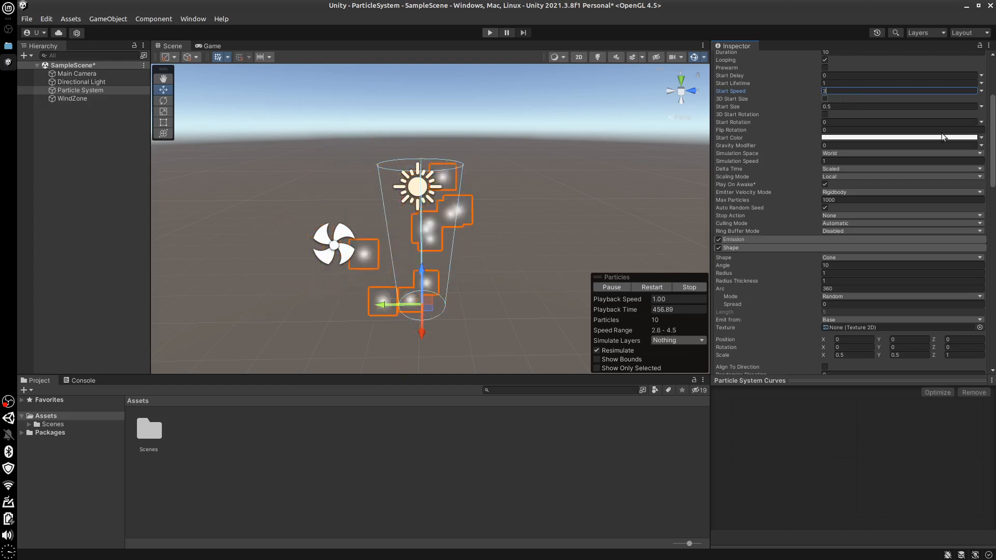
Set the Noise module's Frequency to 10 and its Strength to 2, and restart the particle preview
{"action": "left_click_drag", "start_coordinate": [991, 142], "coordinate": [994, 236]}
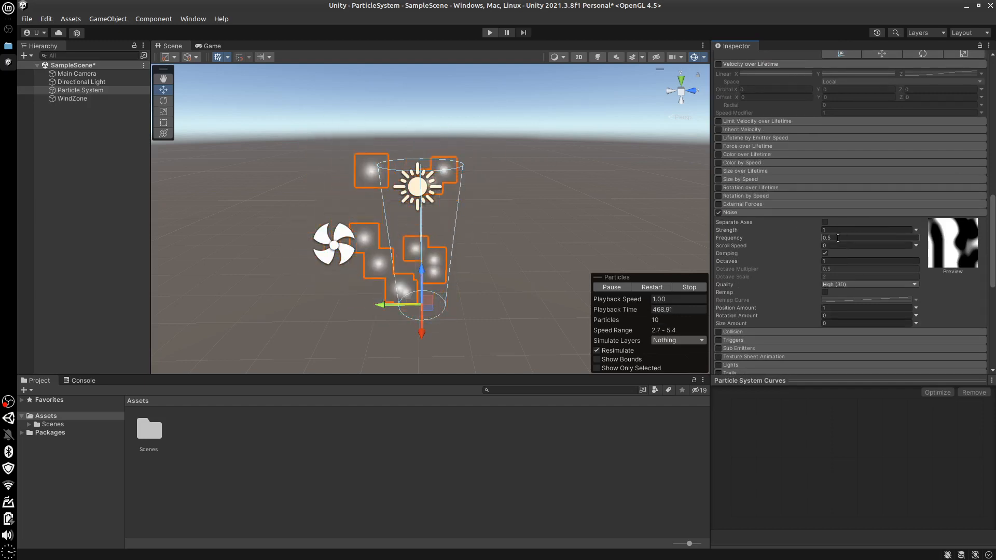
{"action": "left_click", "coordinate": [862, 238]}
{"action": "type", "text": "1"}
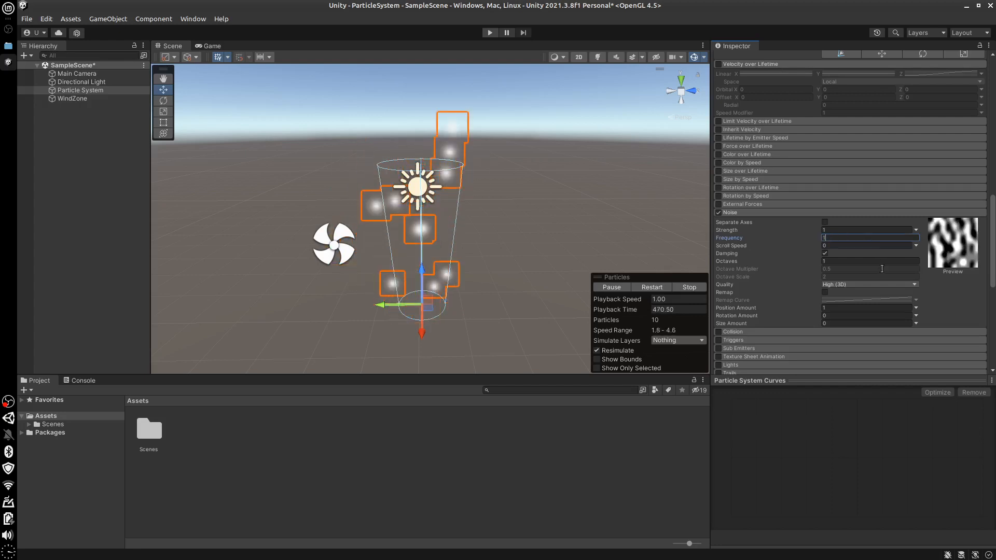
{"action": "type", "text": "0"}
{"action": "left_click", "coordinate": [845, 230]}
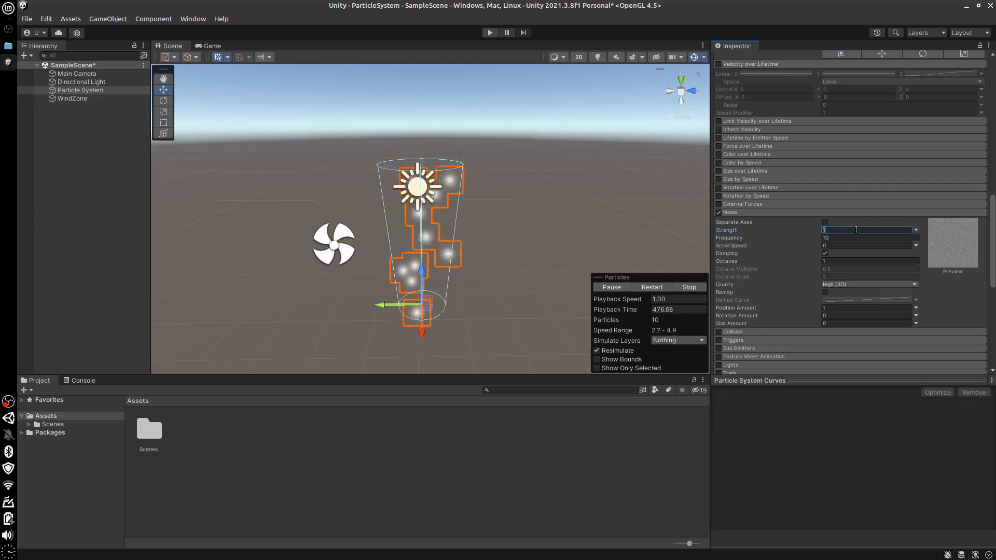
{"action": "type", "text": "10"}
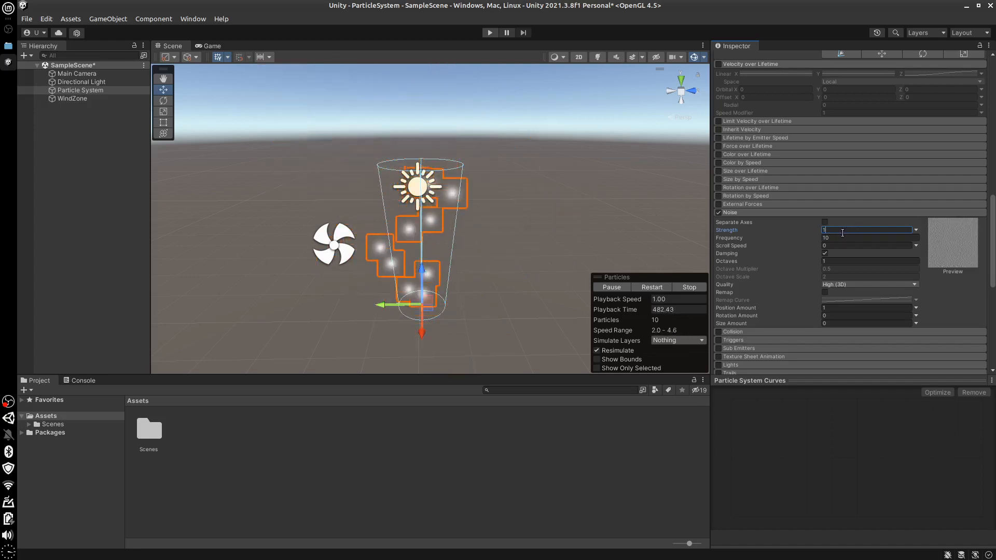
{"action": "key", "text": "BackSpace"}
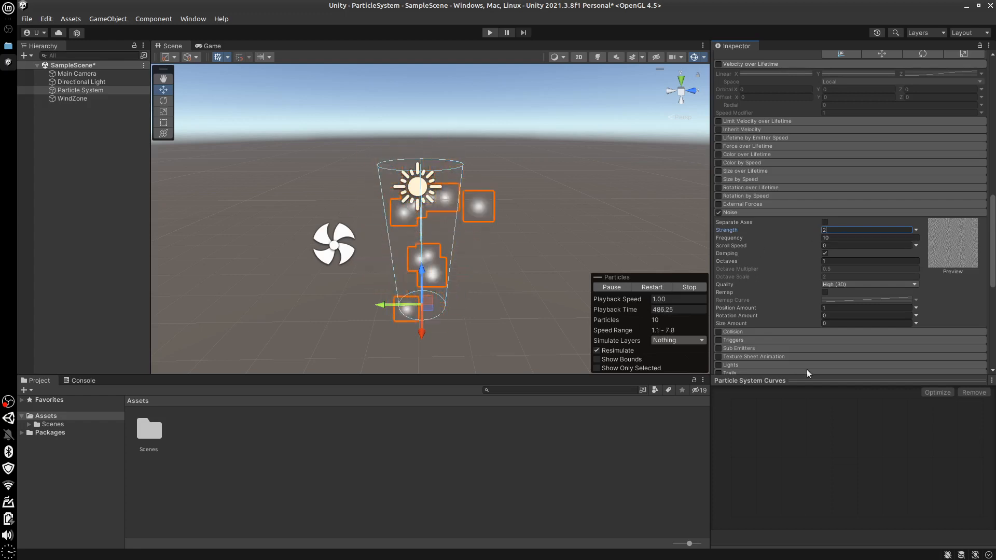
{"action": "left_click", "coordinate": [697, 288]}
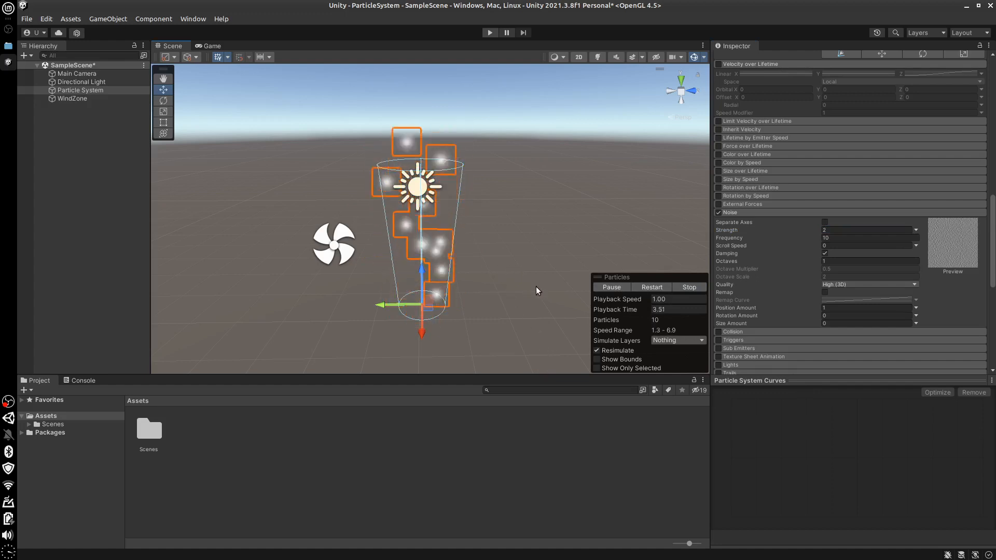
Set the cone Shape's Angle to 25 and its X and Y Scale to 1, and the Noise Frequency to 3
{"action": "left_click_drag", "start_coordinate": [994, 201], "coordinate": [972, 139]}
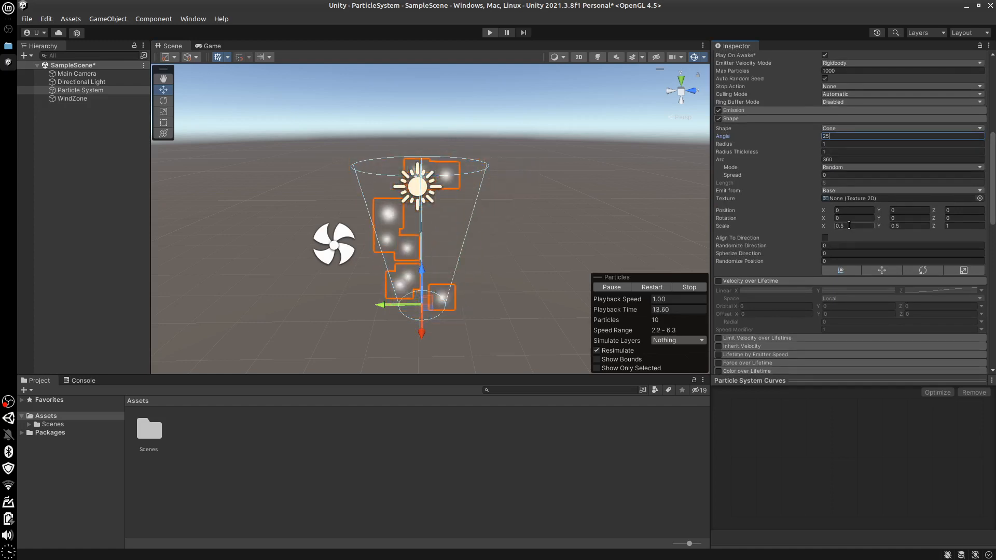
{"action": "left_click", "coordinate": [908, 227]}
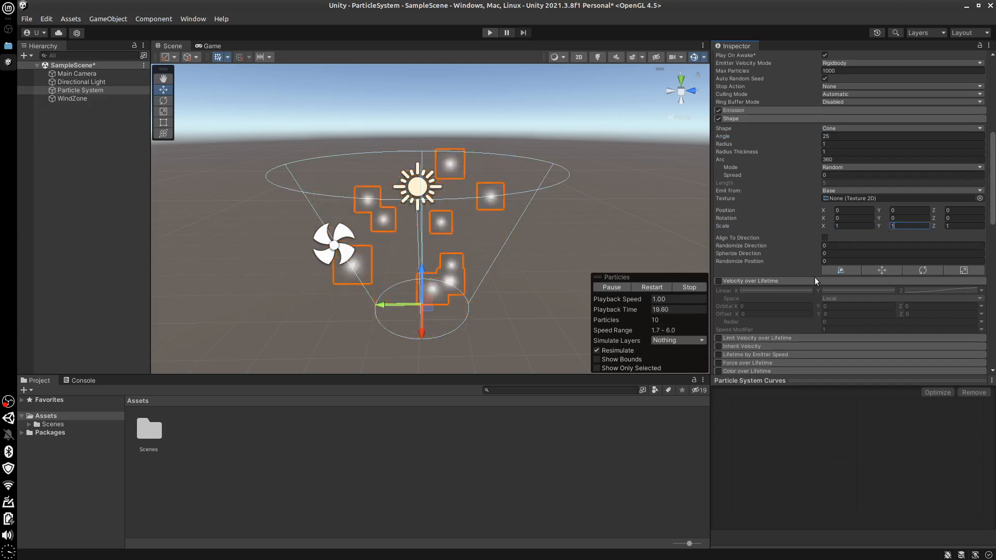
{"action": "left_click_drag", "start_coordinate": [994, 220], "coordinate": [993, 292]}
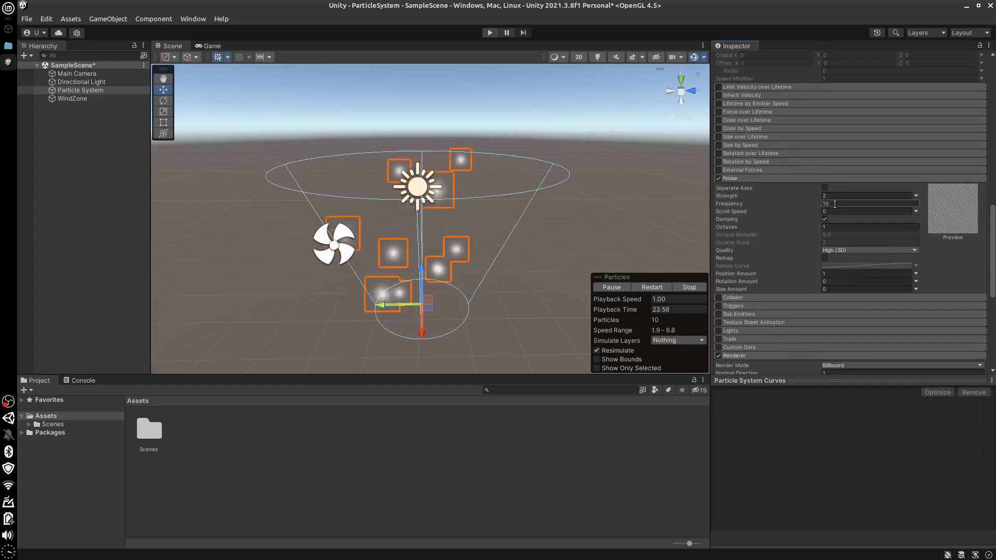
{"action": "type", "text": "3"}
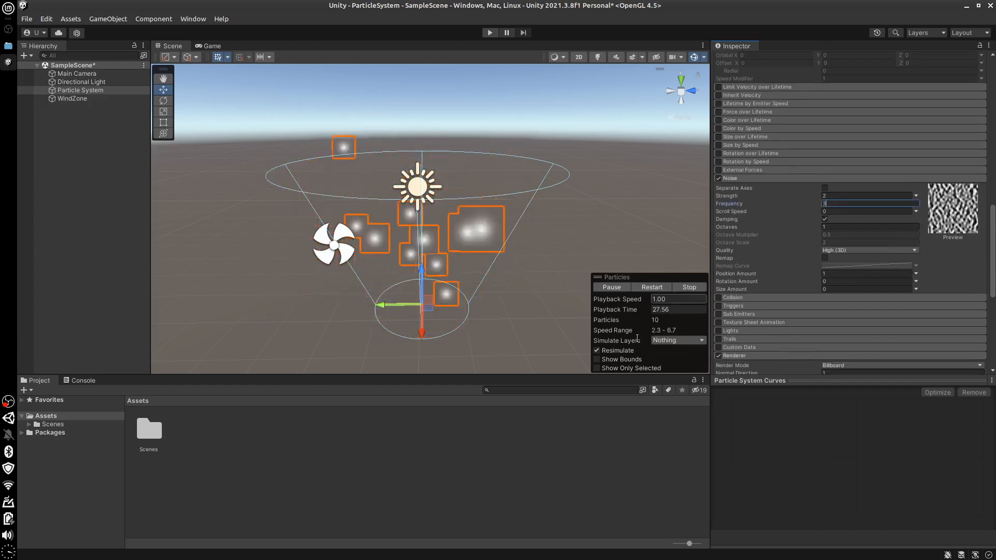
Turn off Resimulate for the particle preview, play the effect and stop it again
{"action": "left_click", "coordinate": [597, 351]}
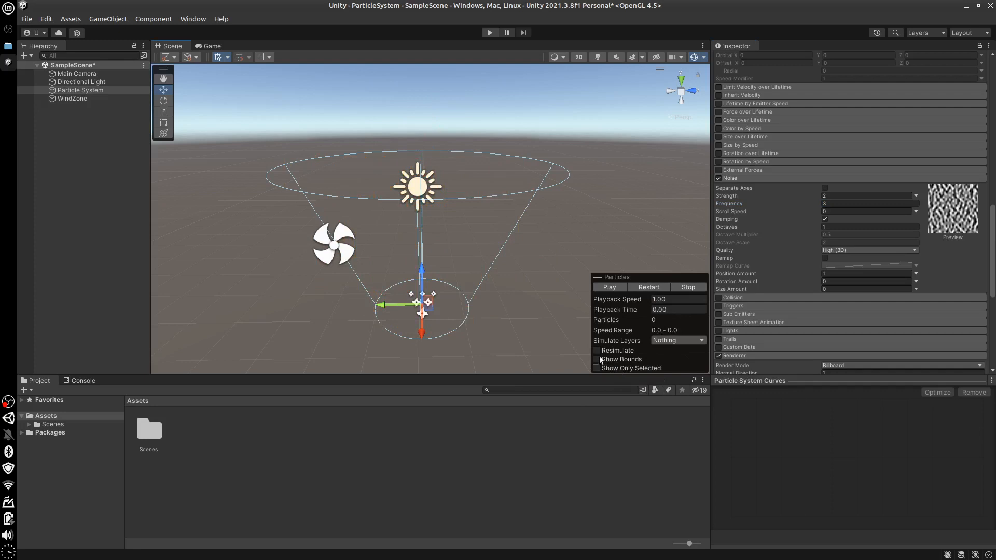
{"action": "left_click", "coordinate": [608, 287]}
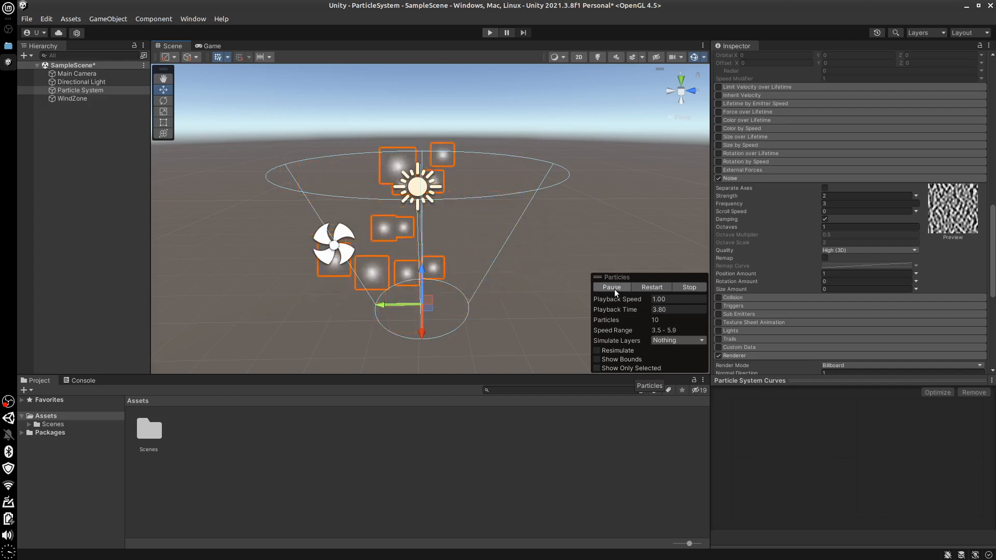
{"action": "left_click", "coordinate": [692, 286]}
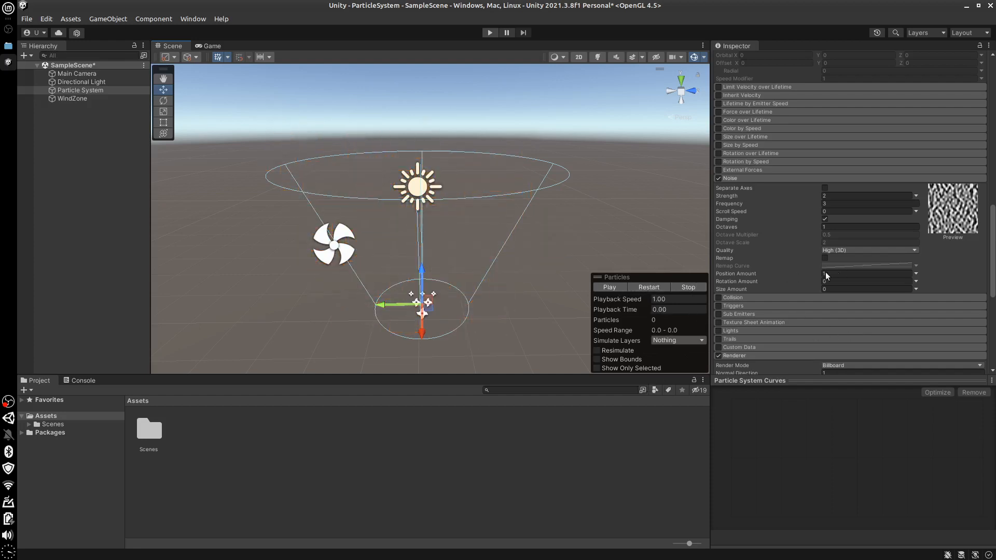
Try Low (1D) as the Noise module's Quality and settle on Medium (2D)
{"action": "left_click", "coordinate": [855, 251]}
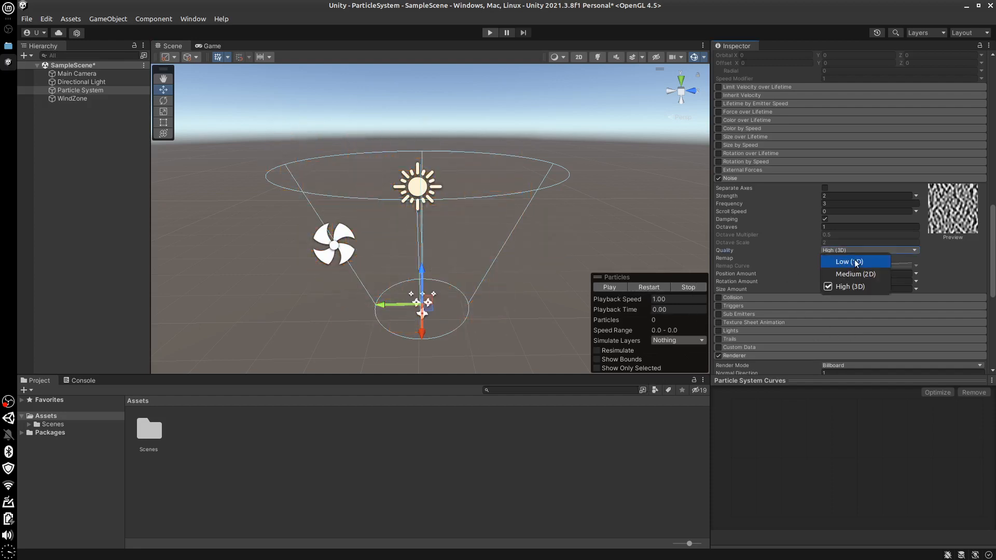
{"action": "left_click", "coordinate": [818, 291]}
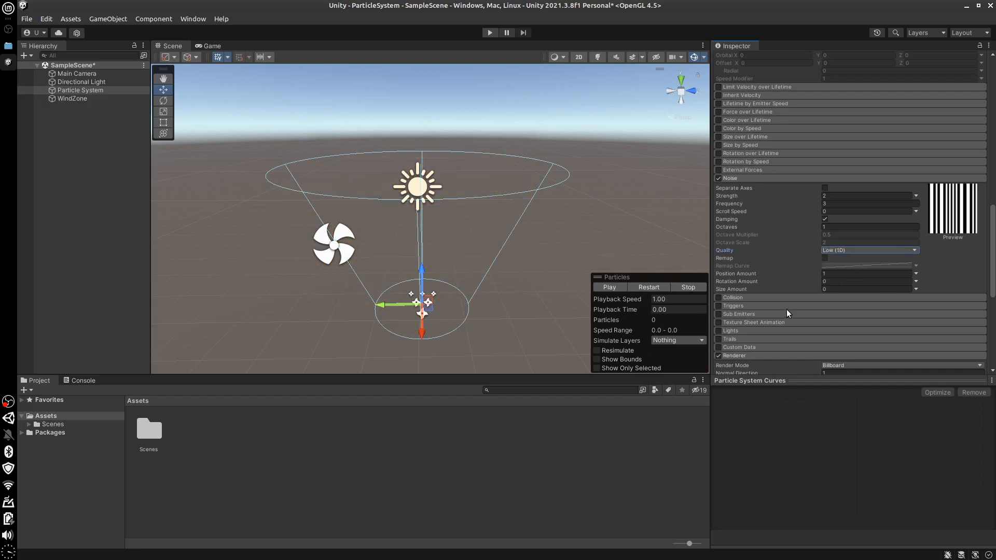
{"action": "left_click", "coordinate": [864, 251]}
{"action": "left_click", "coordinate": [812, 296]}
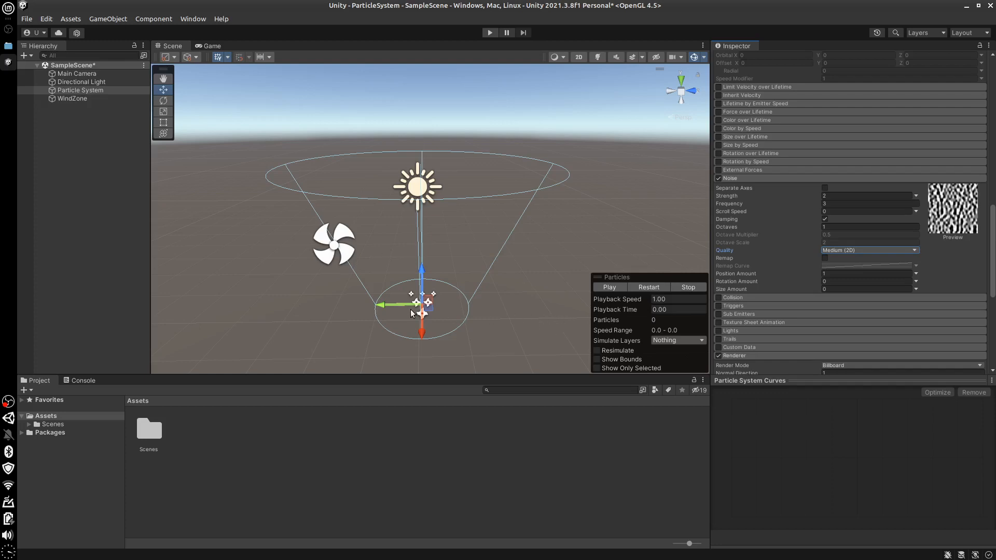
Delete the Wind Zone from the scene and play the Particle System's preview
{"action": "right_click_drag", "start_coordinate": [326, 255], "coordinate": [327, 257]}
{"action": "left_click", "coordinate": [326, 258]}
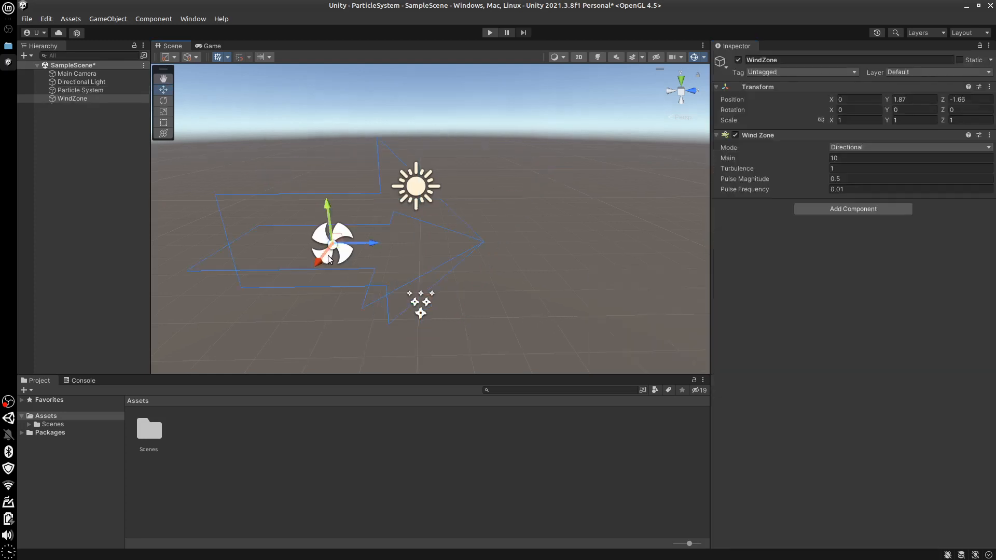
{"action": "left_click", "coordinate": [340, 259]}
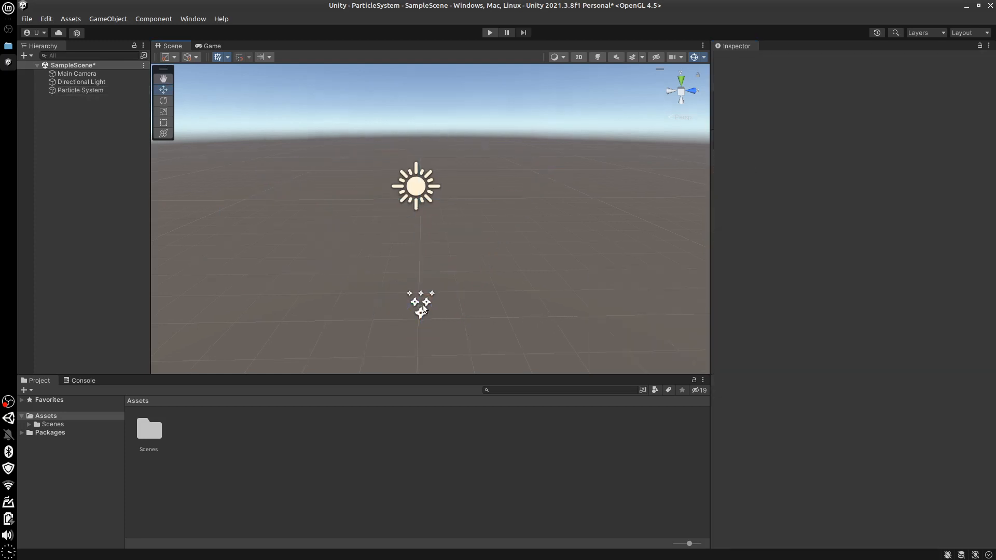
{"action": "left_click", "coordinate": [422, 309]}
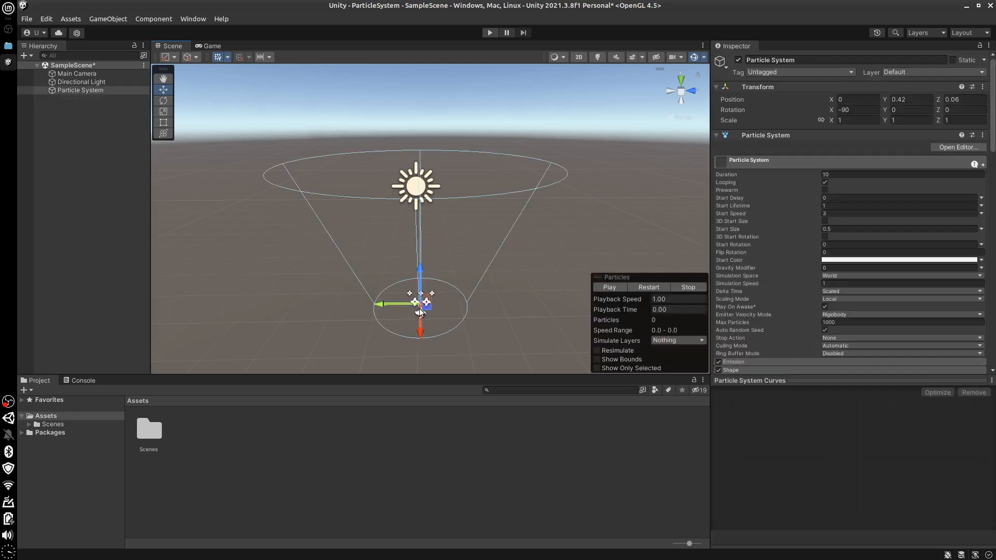
{"action": "left_click", "coordinate": [618, 287]}
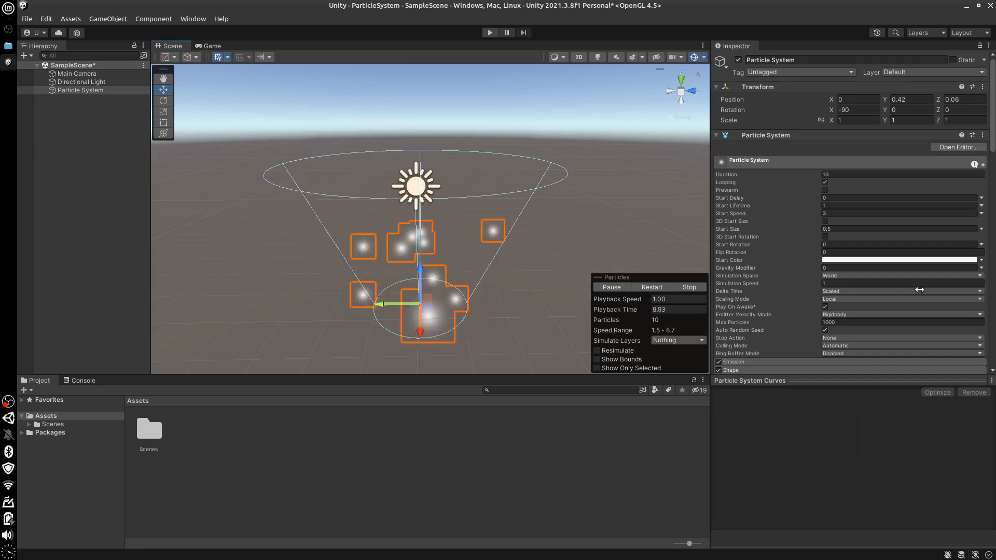
Disable and collapse the Noise module, and toggle the Collision module
{"action": "scroll", "coordinate": [922, 247], "scroll_direction": "down", "scroll_amount": 15}
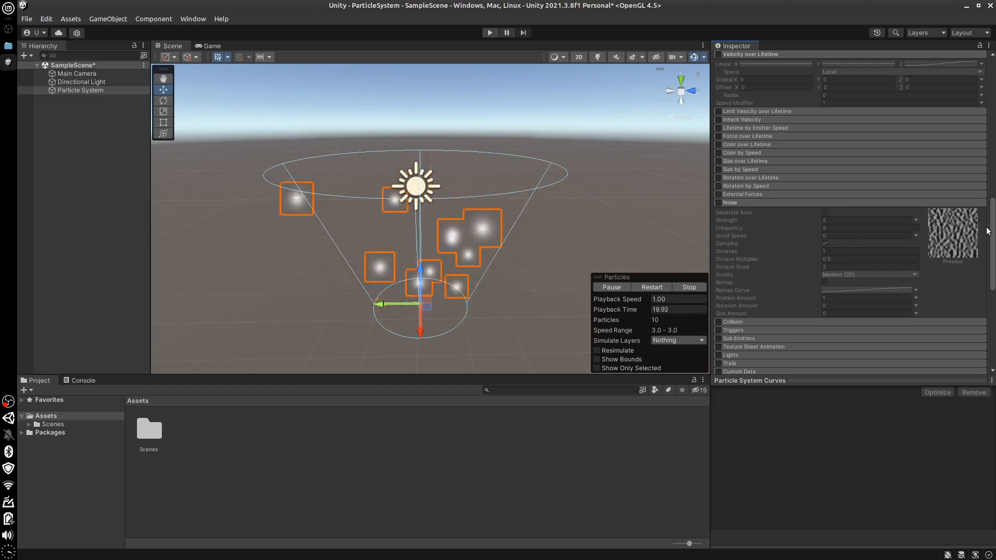
{"action": "scroll", "coordinate": [851, 249], "scroll_direction": "down", "scroll_amount": 3}
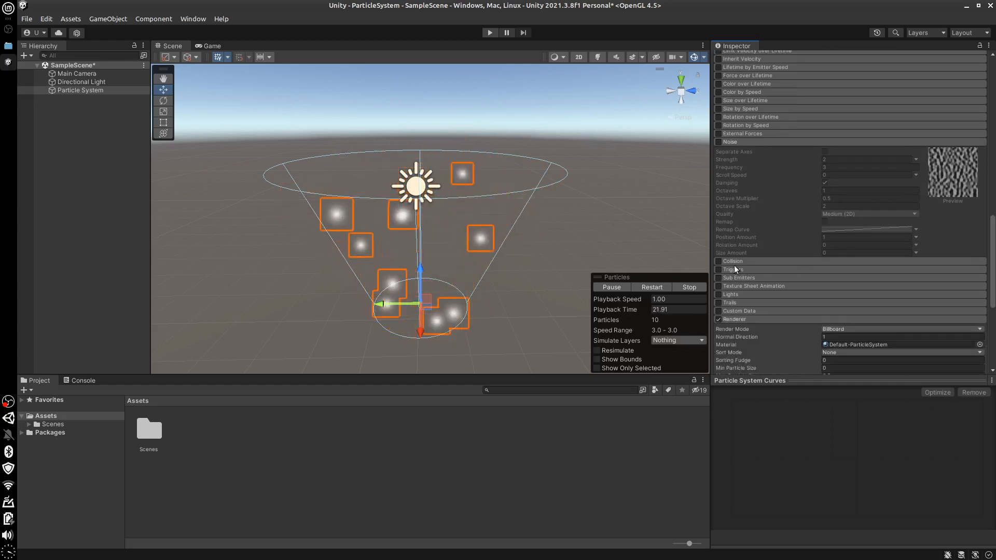
{"action": "left_click", "coordinate": [752, 143]}
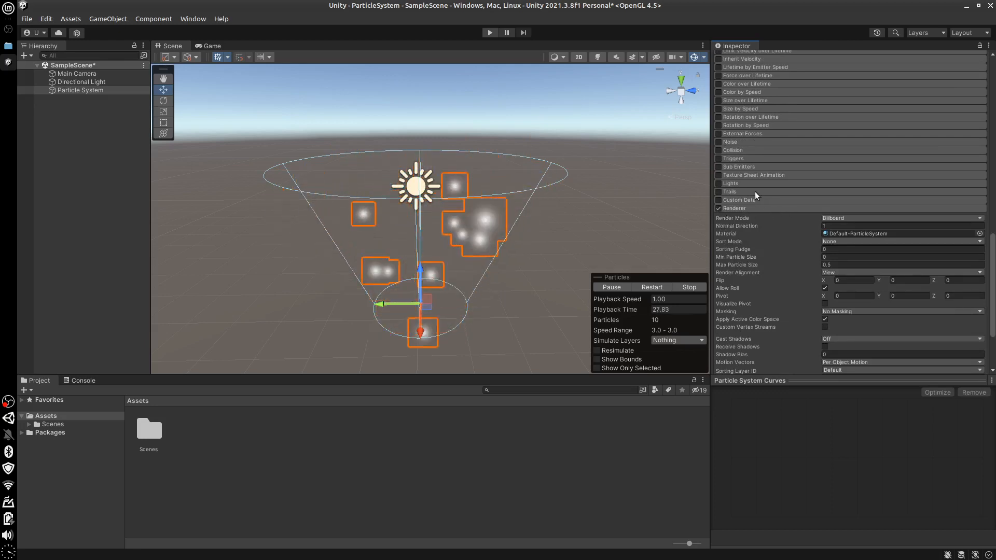
{"action": "left_click", "coordinate": [718, 151]}
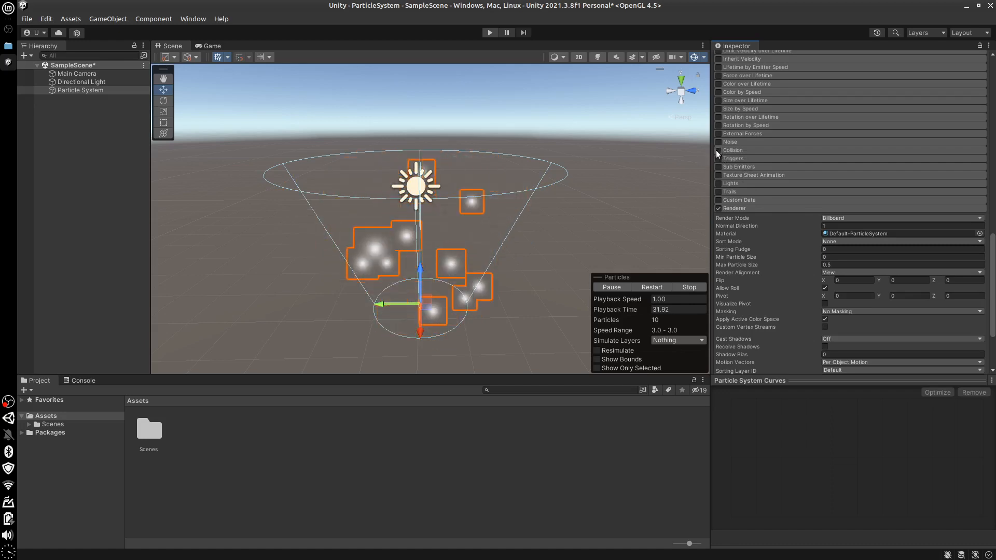
Enable and expand the Collision module, then add a 3D Plane raised above the emitter to Y 2.335
{"action": "left_click", "coordinate": [742, 150]}
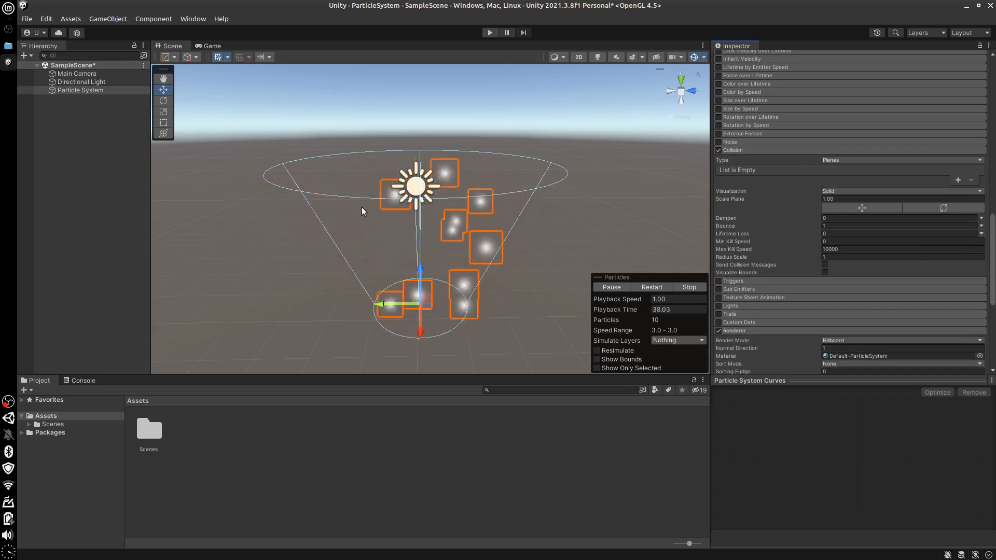
{"action": "left_click", "coordinate": [107, 19]}
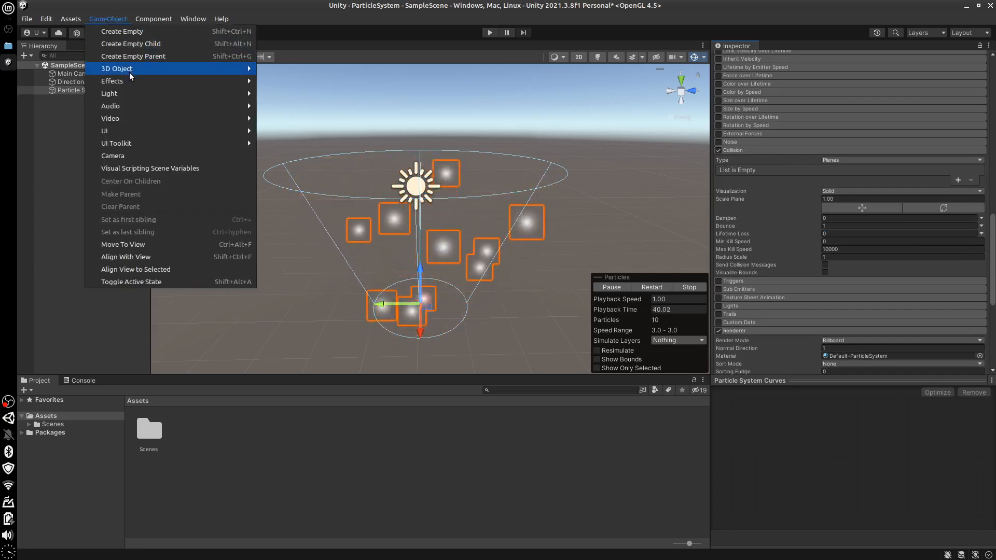
{"action": "mouse_move", "coordinate": [133, 69]}
{"action": "left_click", "coordinate": [307, 119]}
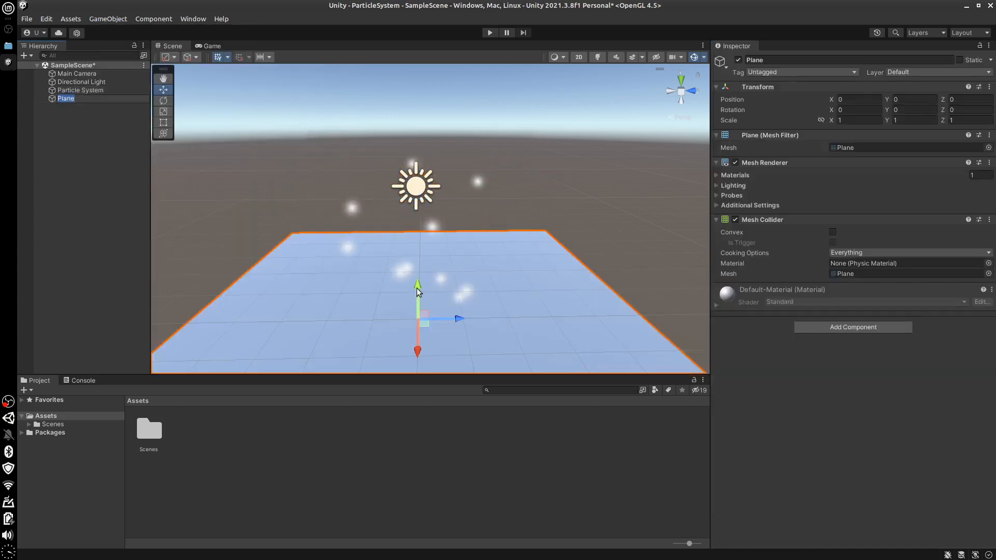
{"action": "left_click_drag", "start_coordinate": [416, 278], "coordinate": [407, 182]}
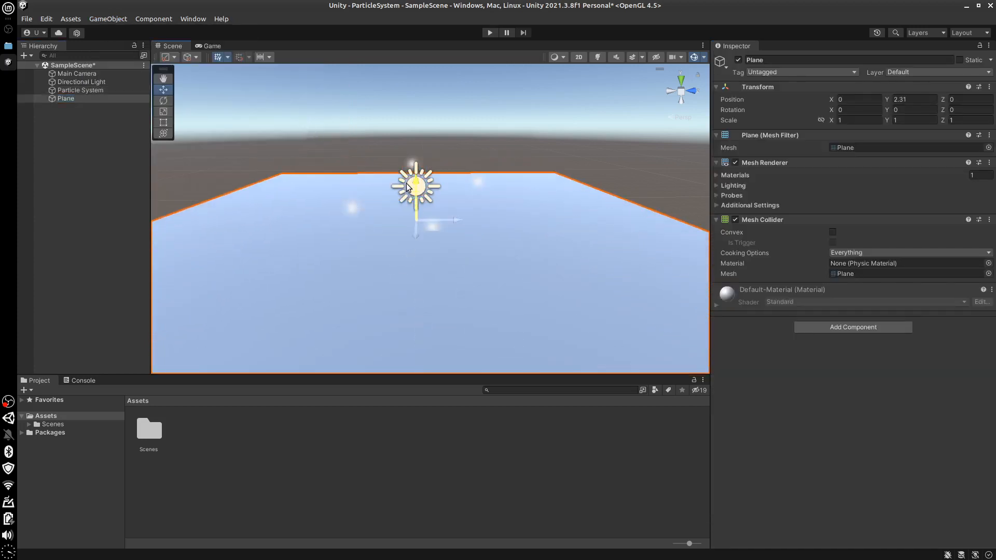
{"action": "middle_click_drag", "start_coordinate": [432, 212], "coordinate": [450, 207]}
{"action": "mouse_move", "coordinate": [459, 207]}
{"action": "left_mouse_down", "text": "alt"}
{"action": "mouse_move", "coordinate": [460, 191]}
{"action": "mouse_move", "coordinate": [453, 206]}
{"action": "left_mouse_up", "text": "alt"}
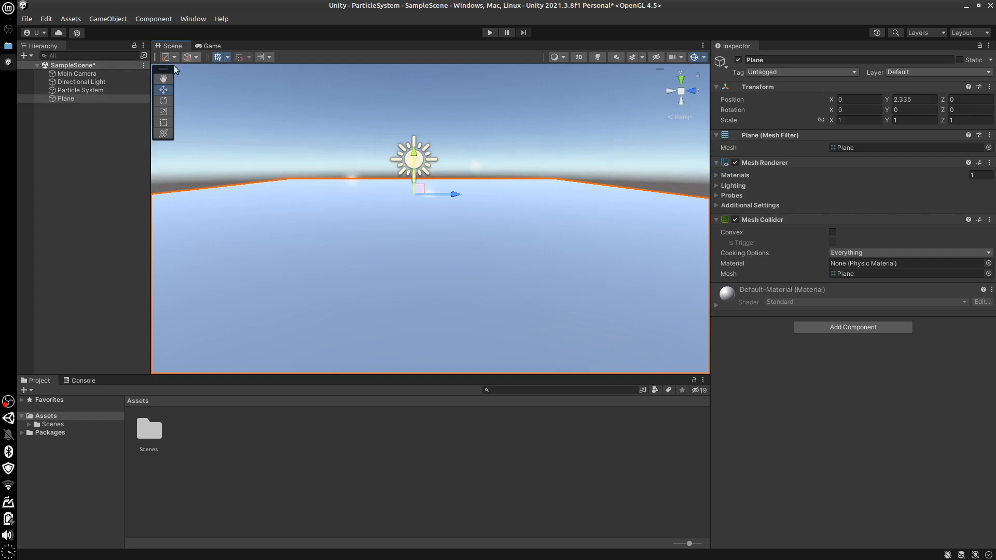
Rotate the Plane about its X axis to about 147.6 degrees so it slants across the particles' path
{"action": "left_click_drag", "start_coordinate": [458, 182], "coordinate": [446, 430]}
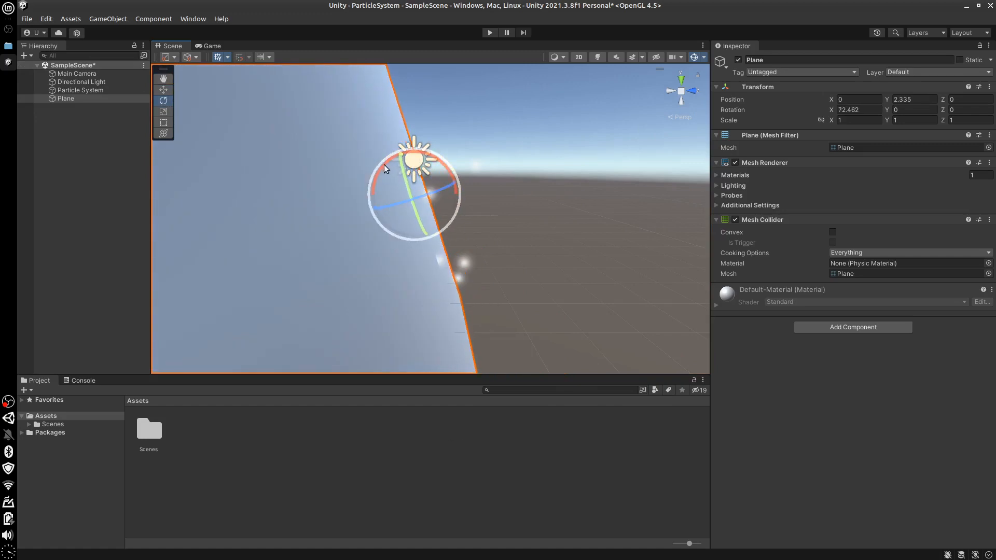
{"action": "left_click_drag", "start_coordinate": [384, 164], "coordinate": [521, 210]}
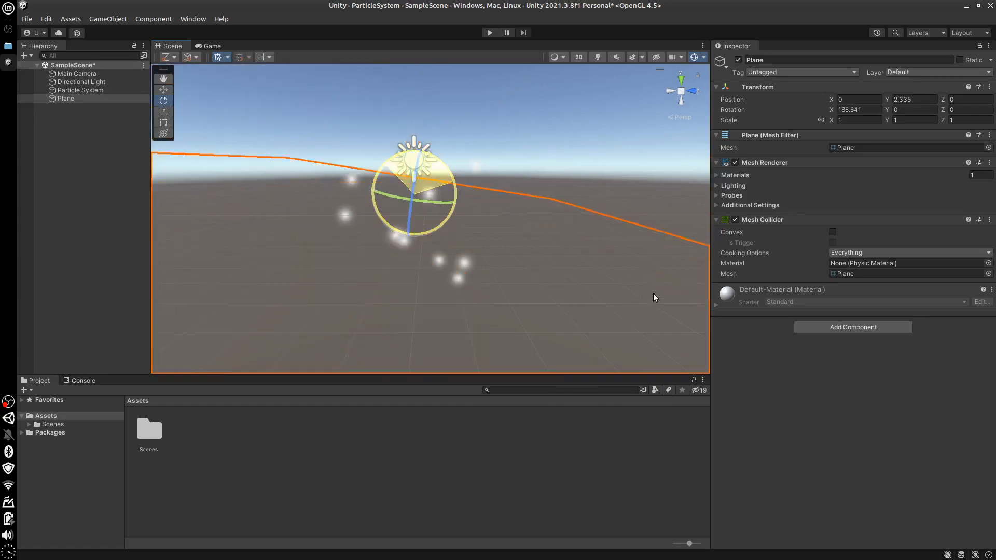
{"action": "left_click_drag", "start_coordinate": [456, 303], "coordinate": [461, 239]}
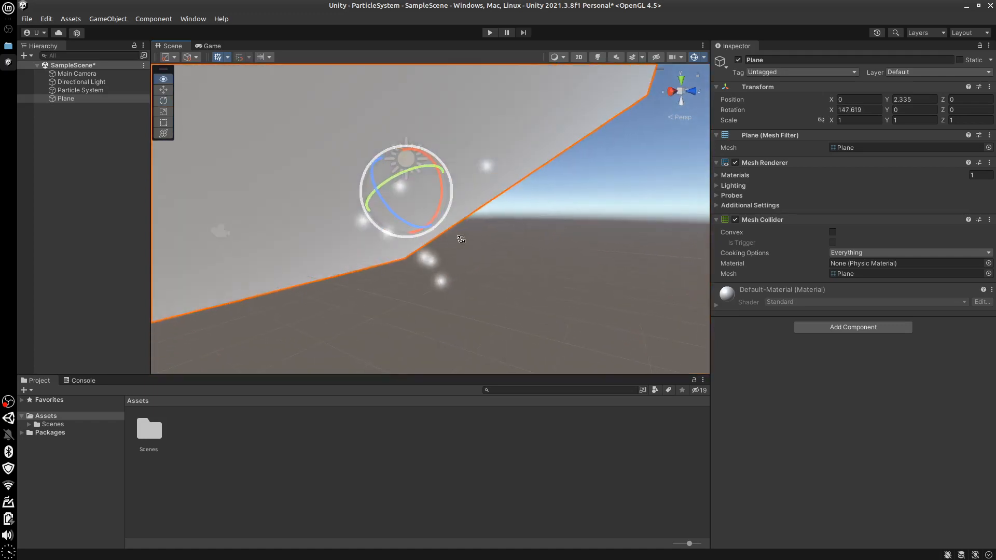
Set the Particle System's Collision Type to World and watch how the particles meet the slanted Plane
{"action": "left_click", "coordinate": [76, 90]}
{"action": "left_click_drag", "start_coordinate": [491, 254], "coordinate": [535, 252], "text": "alt"}
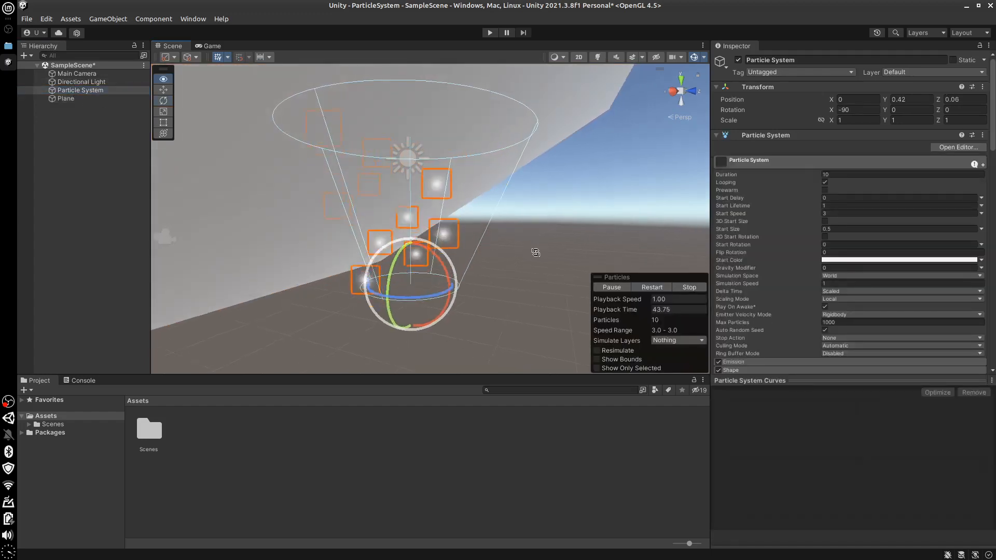
{"action": "left_click_drag", "start_coordinate": [995, 147], "coordinate": [995, 219]}
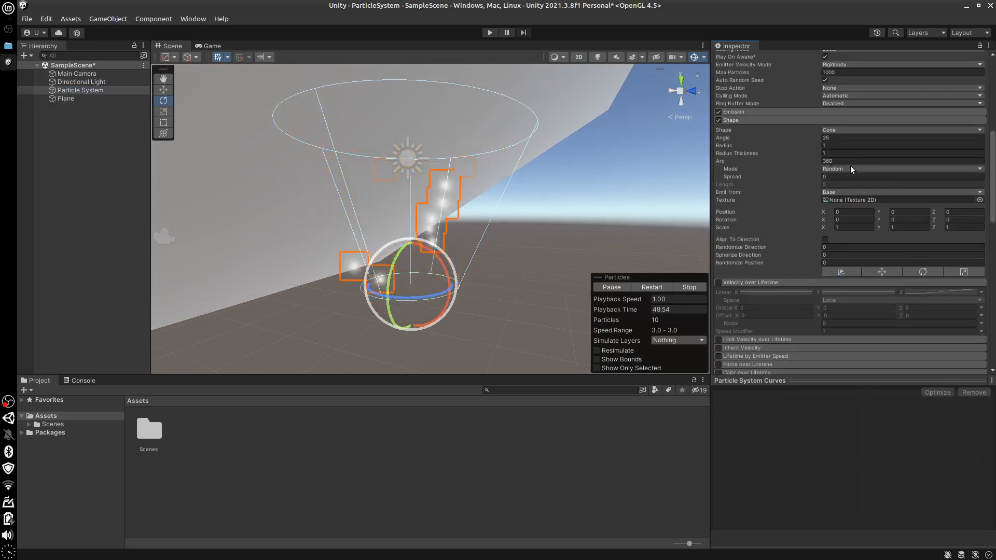
{"action": "left_click_drag", "start_coordinate": [992, 183], "coordinate": [995, 242]}
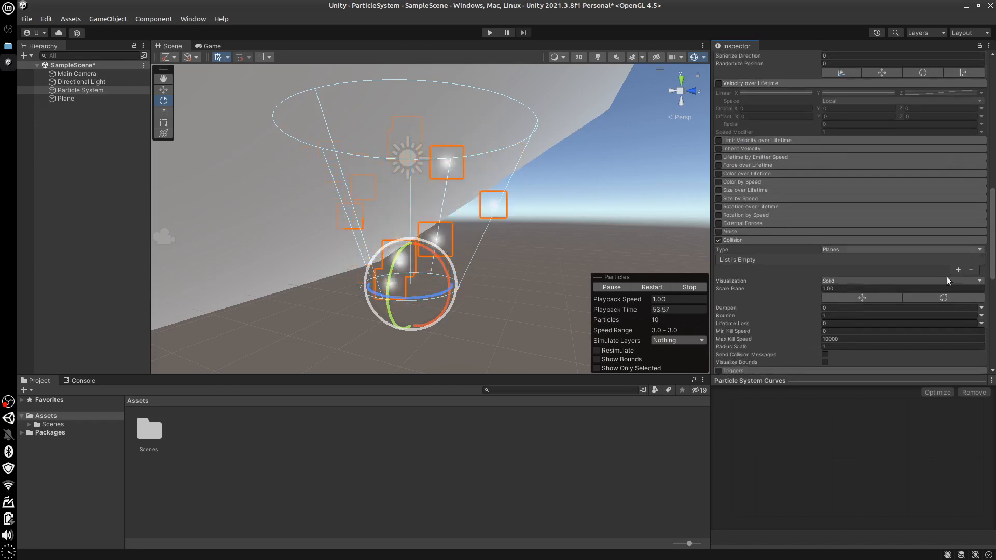
{"action": "left_click", "coordinate": [906, 250]}
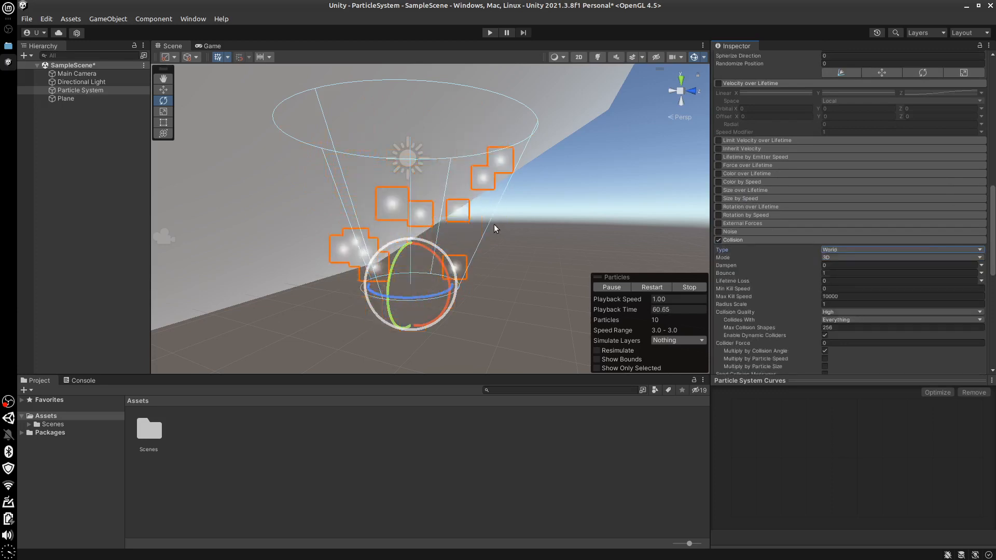
{"action": "mouse_move", "coordinate": [540, 223]}
{"action": "left_mouse_down", "text": "alt"}
{"action": "mouse_move", "coordinate": [582, 224]}
{"action": "mouse_move", "coordinate": [536, 223]}
{"action": "left_mouse_up", "text": "alt"}
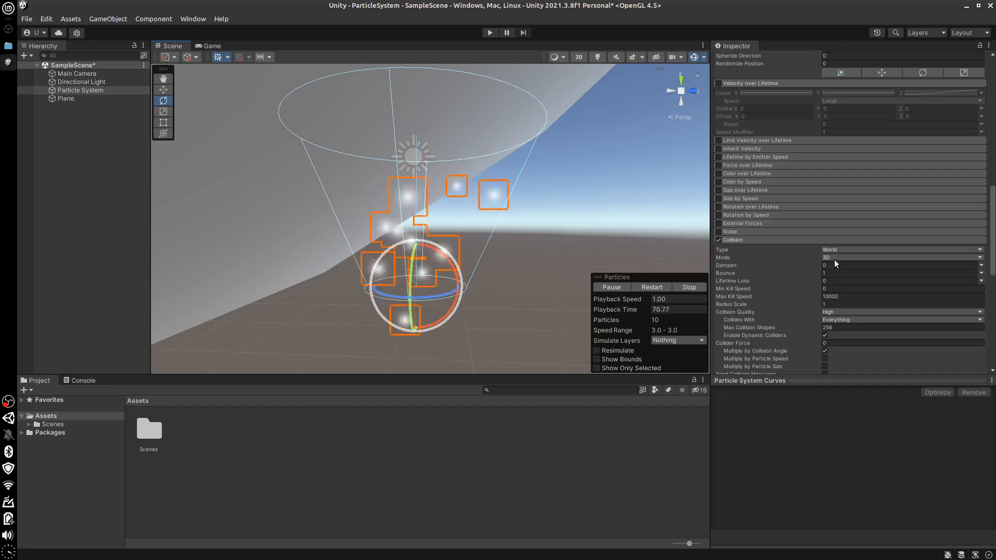
Disable and collapse the Collision module, and delete the Plane from the scene
{"action": "scroll", "coordinate": [851, 202], "scroll_direction": "down", "scroll_amount": 3}
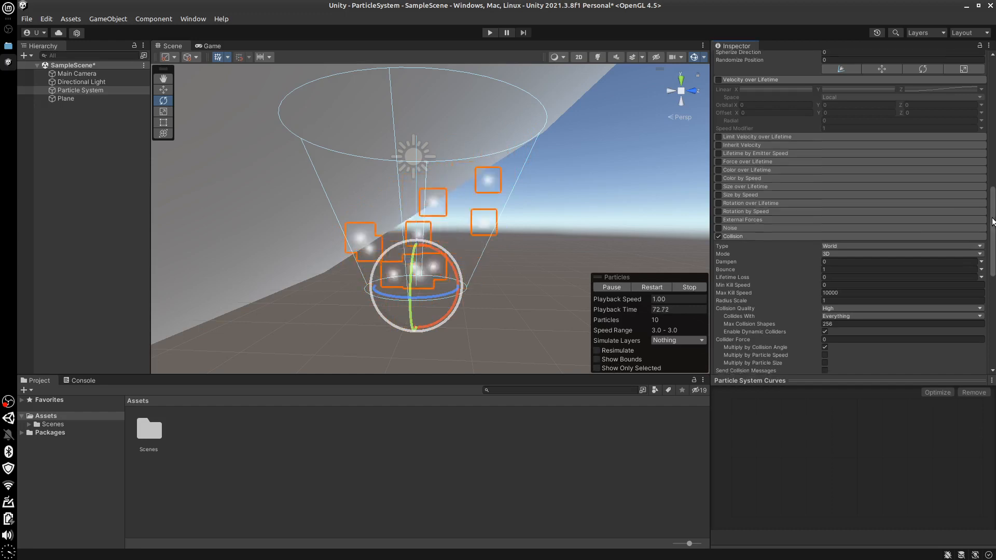
{"action": "left_click", "coordinate": [719, 177]}
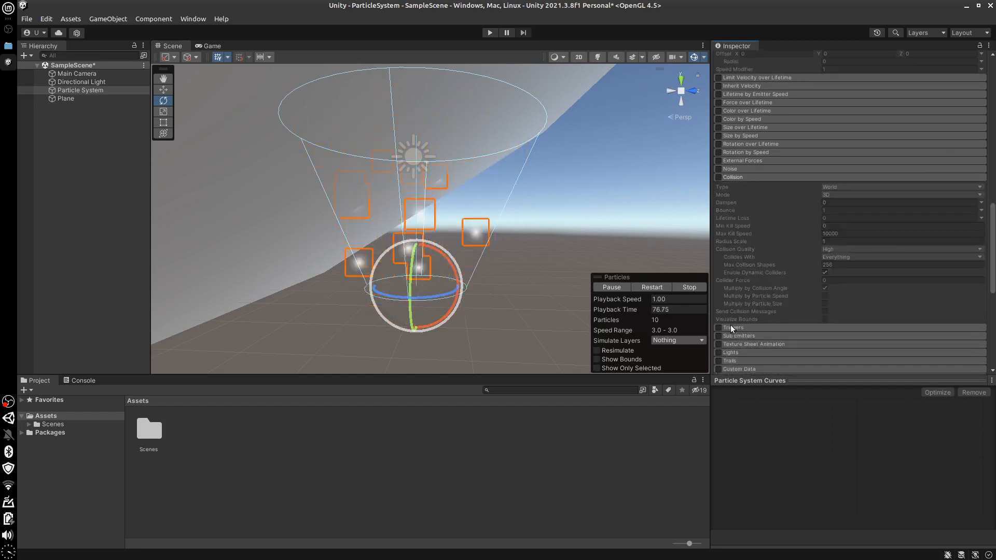
{"action": "left_click", "coordinate": [752, 174]}
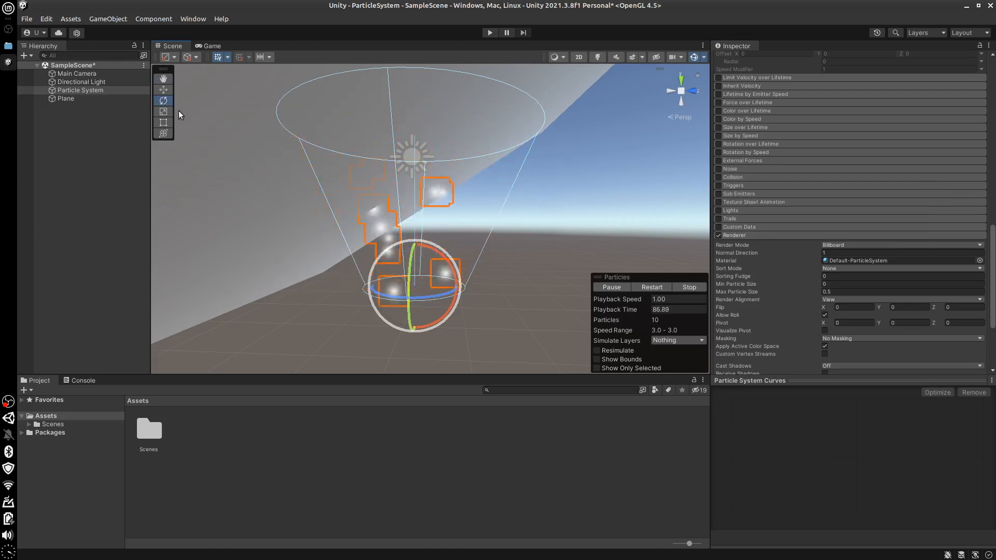
{"action": "left_click", "coordinate": [66, 99]}
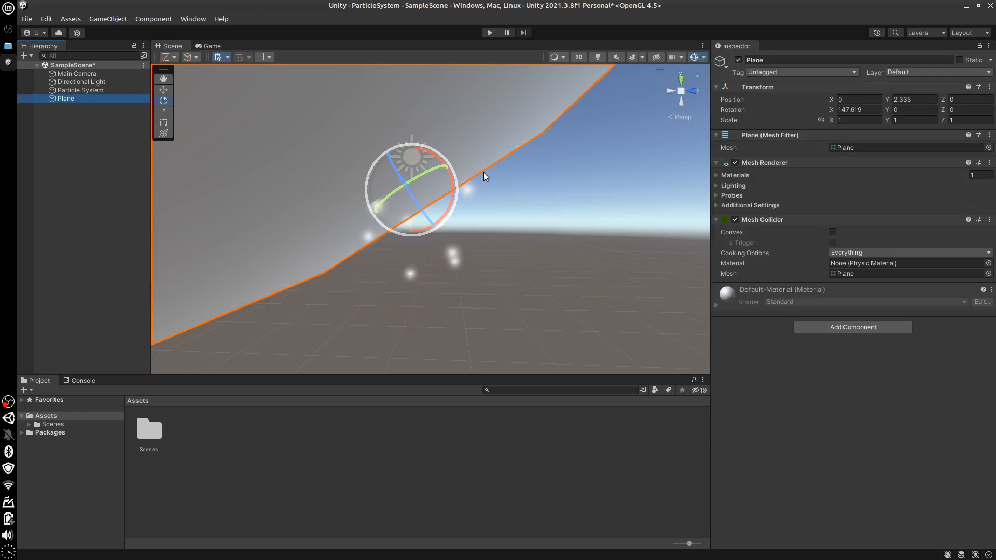
{"action": "key", "text": "Delete"}
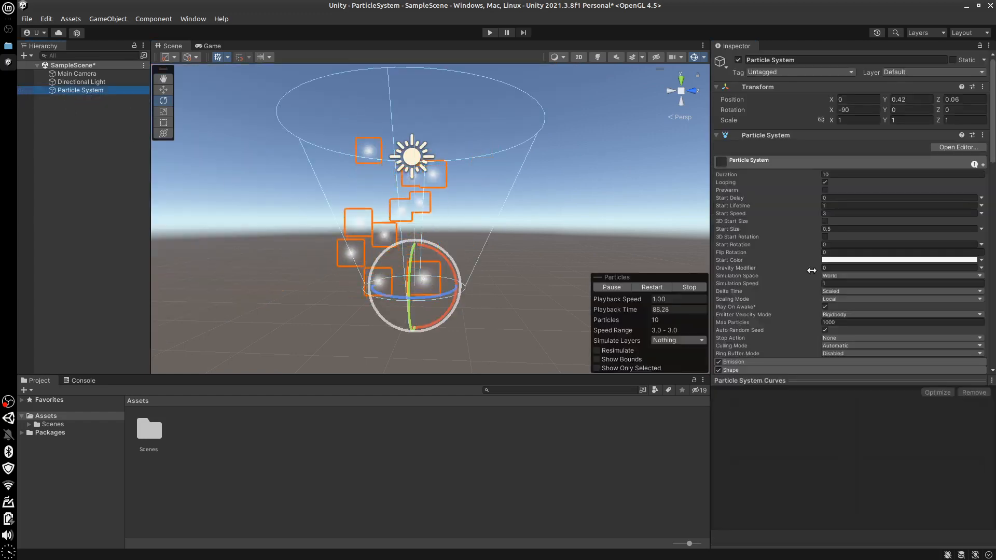
Set the Particle System's Max Particles to 100
{"action": "left_click_drag", "start_coordinate": [994, 159], "coordinate": [995, 118]}
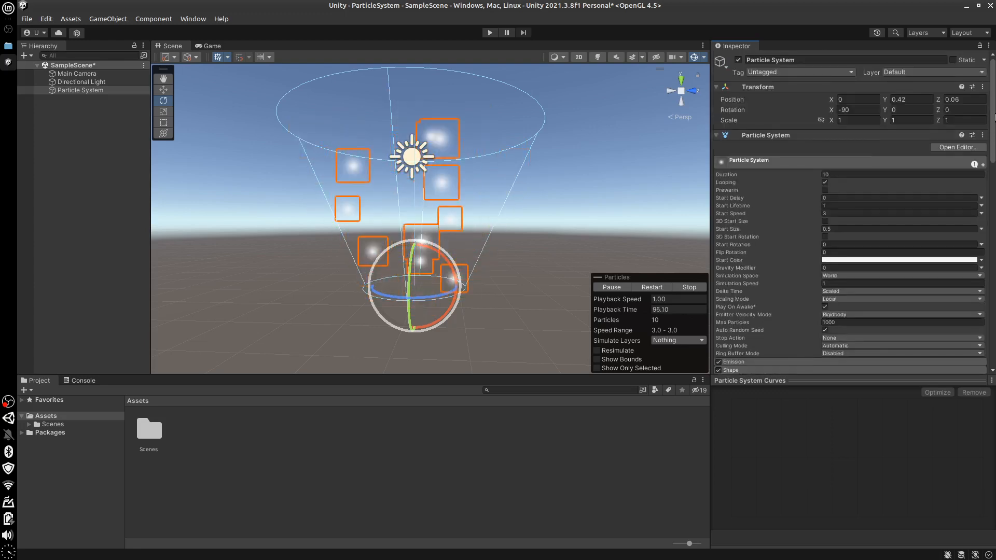
{"action": "left_click", "coordinate": [849, 321]}
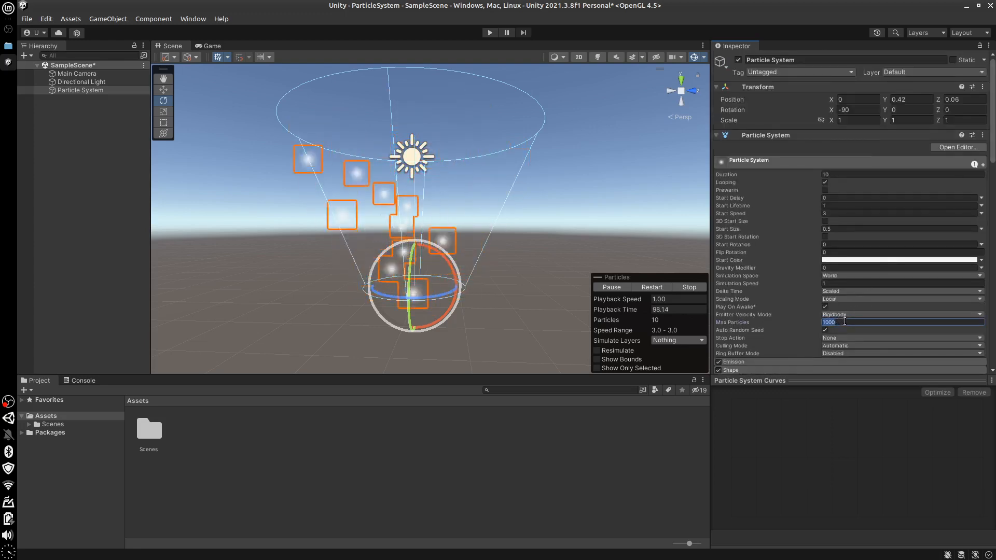
{"action": "type", "text": "100"}
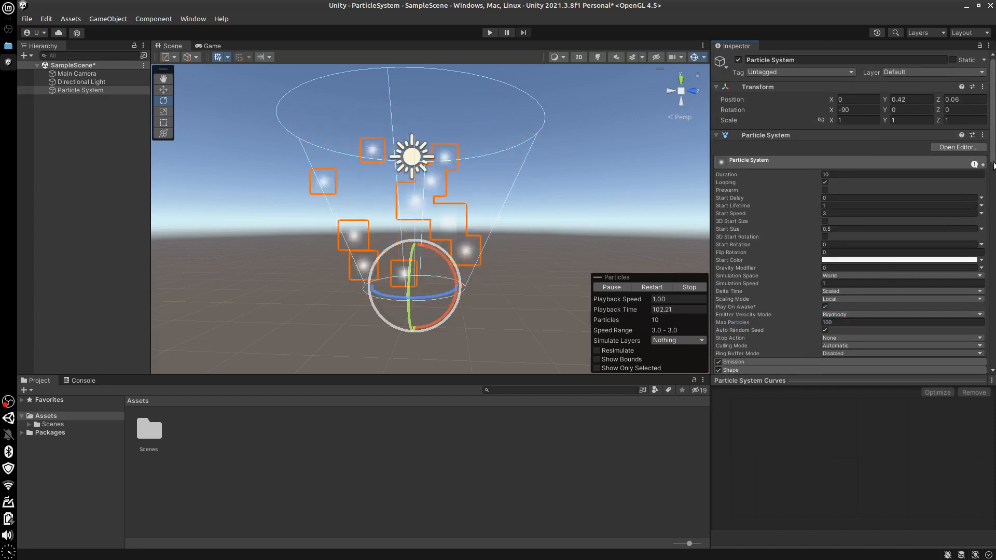
Expand the Emission module and set its Rate over Time to 3
{"action": "scroll", "coordinate": [993, 207], "scroll_direction": "down", "scroll_amount": 5}
{"action": "scroll", "coordinate": [994, 213], "scroll_direction": "down", "scroll_amount": 3}
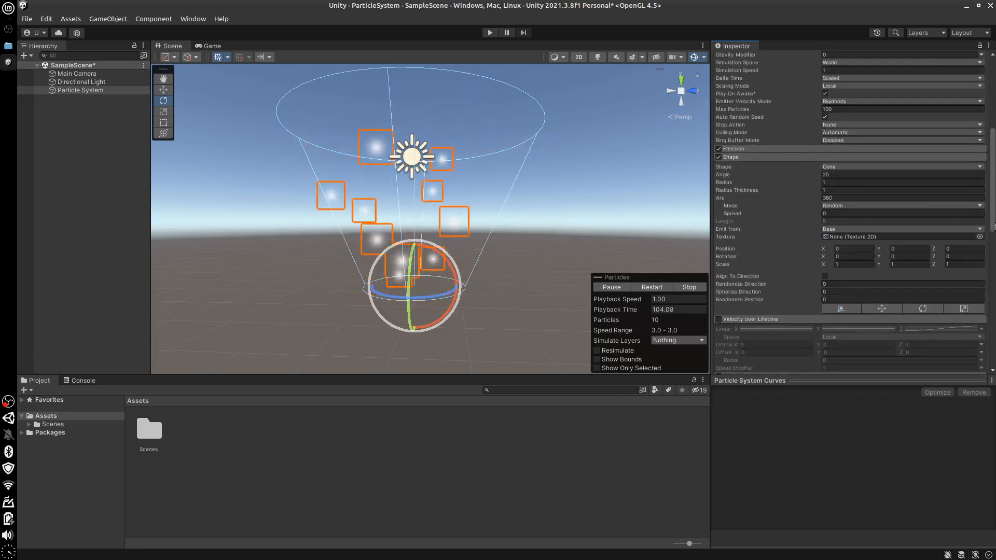
{"action": "left_click_drag", "start_coordinate": [995, 227], "coordinate": [993, 217]}
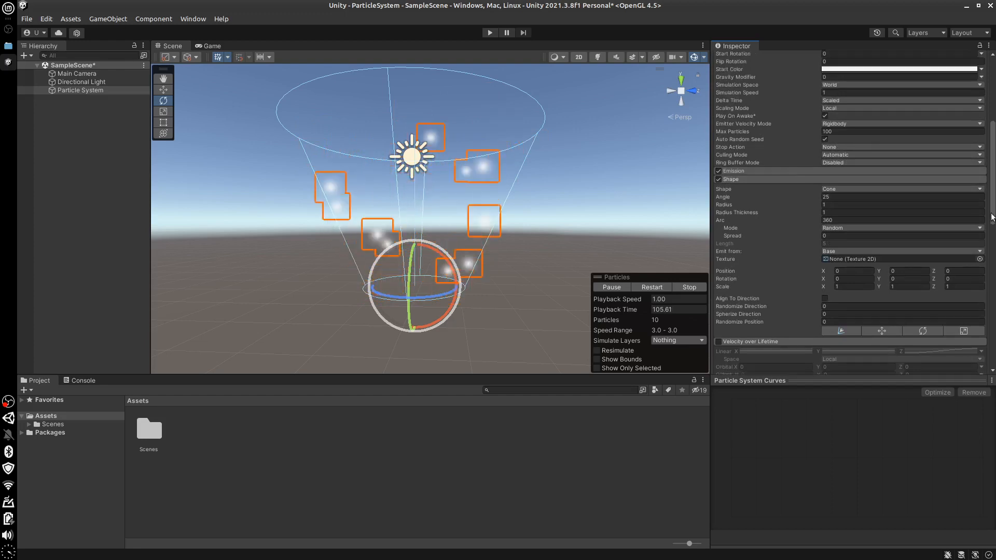
{"action": "left_click", "coordinate": [794, 171]}
{"action": "left_click", "coordinate": [835, 181]}
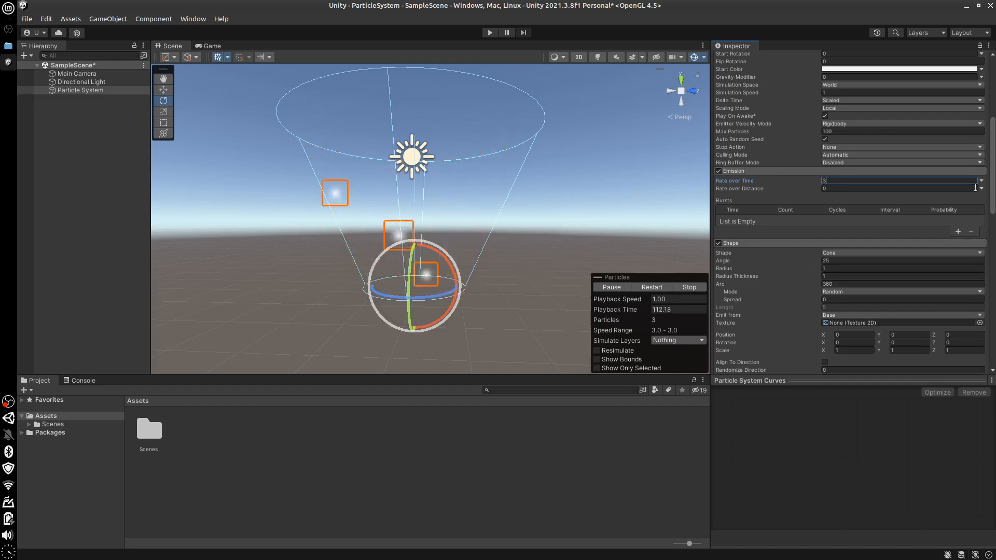
{"action": "type", "text": "3"}
Enable and expand the Sub Emitters module and create a new sub-emitter particle system for its Birth entry
{"action": "left_click_drag", "start_coordinate": [994, 184], "coordinate": [994, 358]}
{"action": "scroll", "coordinate": [994, 308], "scroll_direction": "up", "scroll_amount": 3}
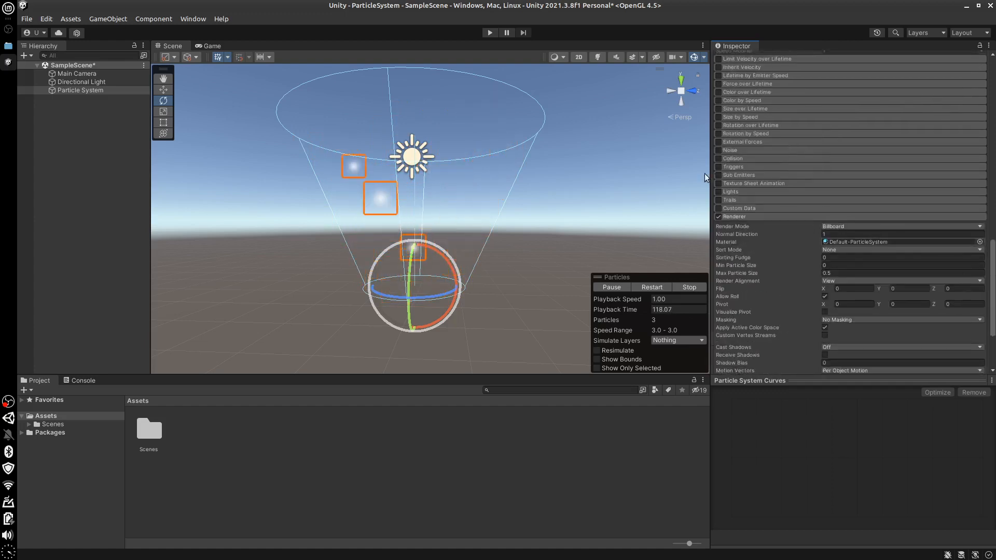
{"action": "left_click", "coordinate": [719, 175]}
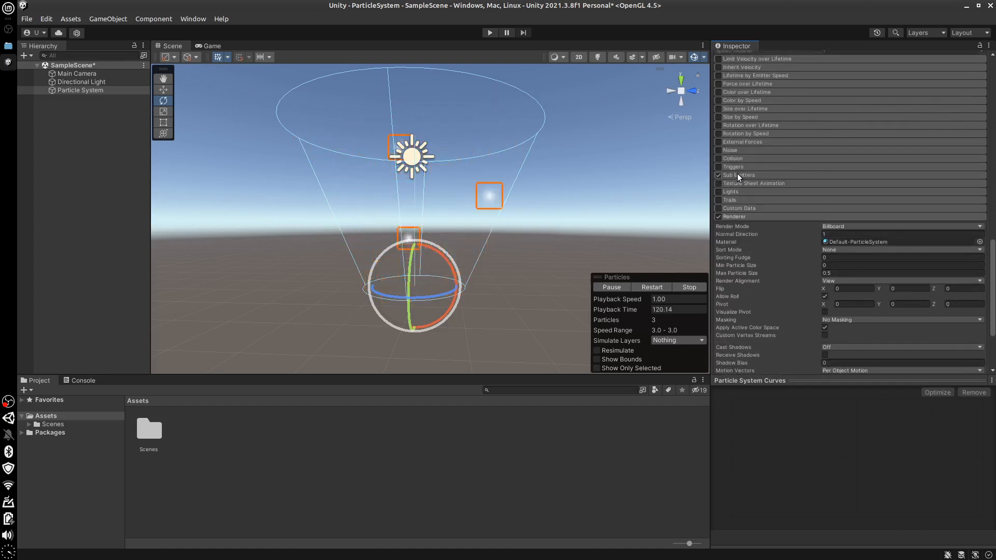
{"action": "left_click", "coordinate": [736, 174]}
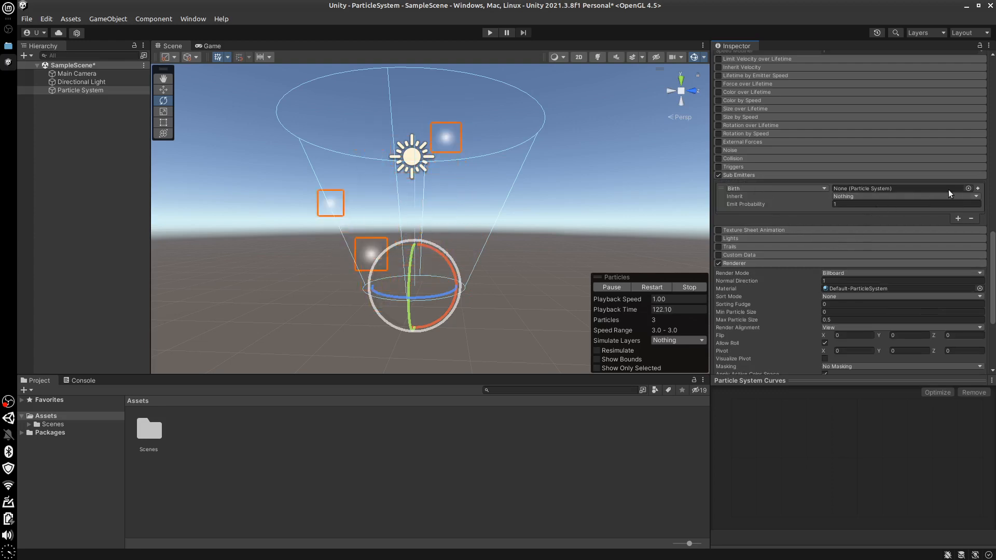
{"action": "left_click", "coordinate": [978, 189]}
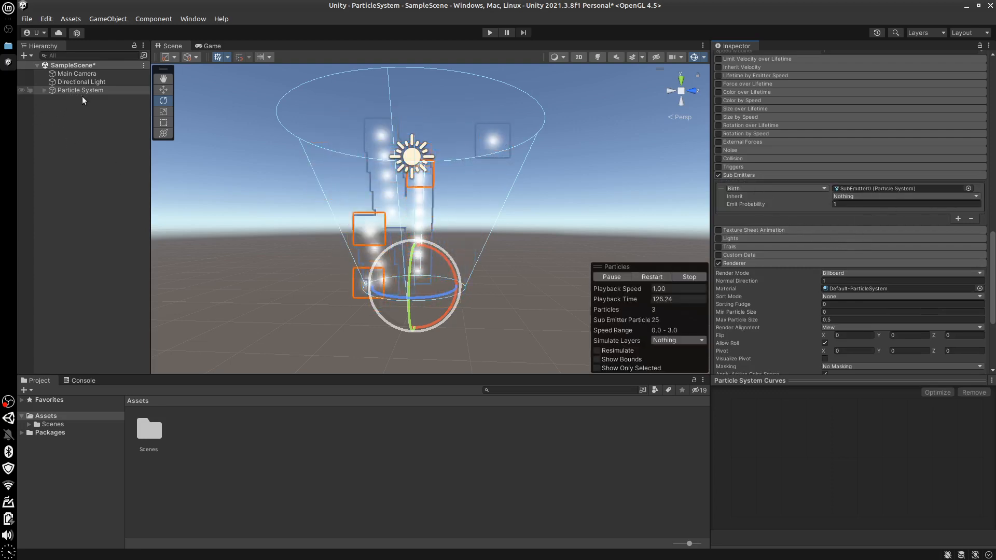
Reveal the sub-emitter nested under Particle System and set its triggering condition to Death
{"action": "left_click", "coordinate": [43, 90]}
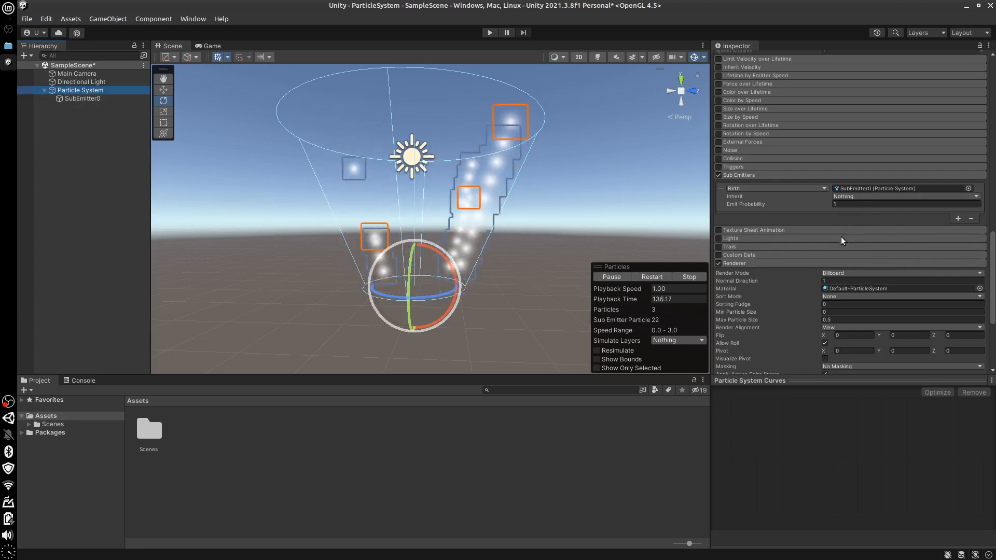
{"action": "left_click", "coordinate": [789, 189]}
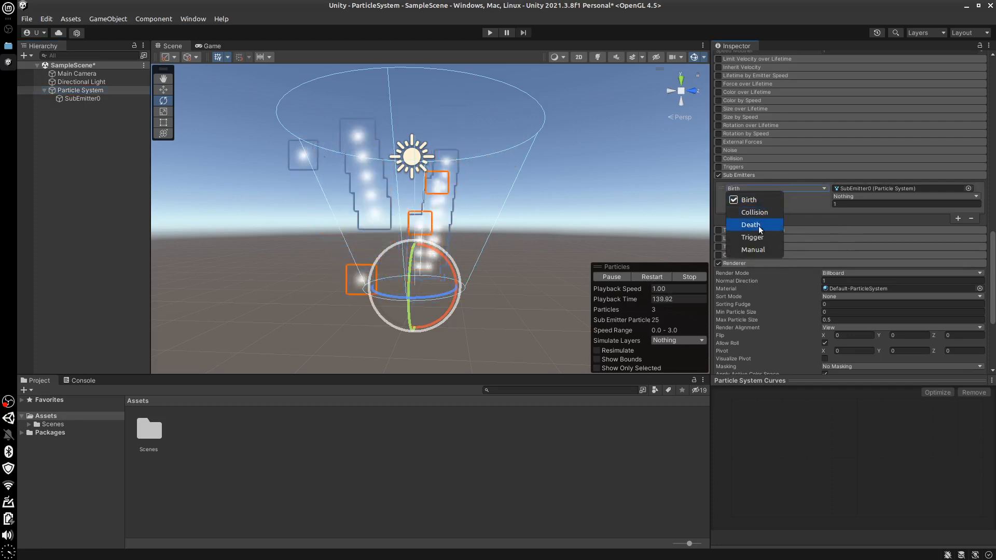
{"action": "left_click", "coordinate": [697, 252]}
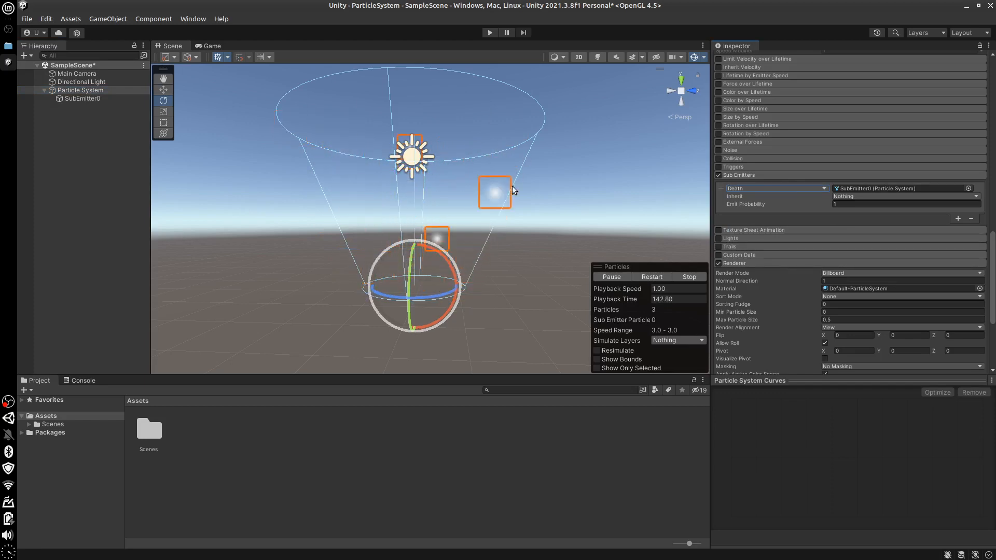
Expand the Shape module of SubEmitter0 and set its Radius to 1
{"action": "left_click", "coordinate": [99, 100]}
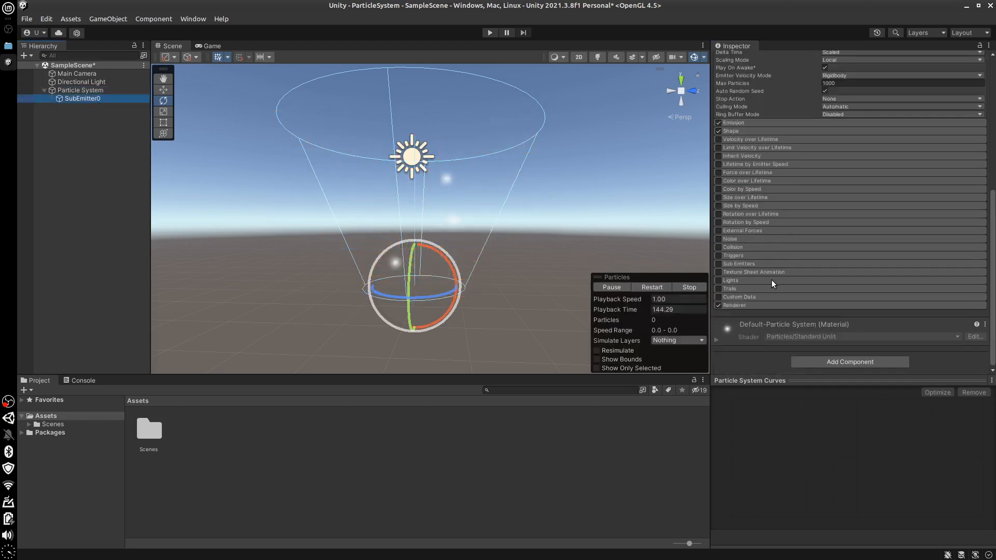
{"action": "left_click_drag", "start_coordinate": [995, 260], "coordinate": [994, 127]}
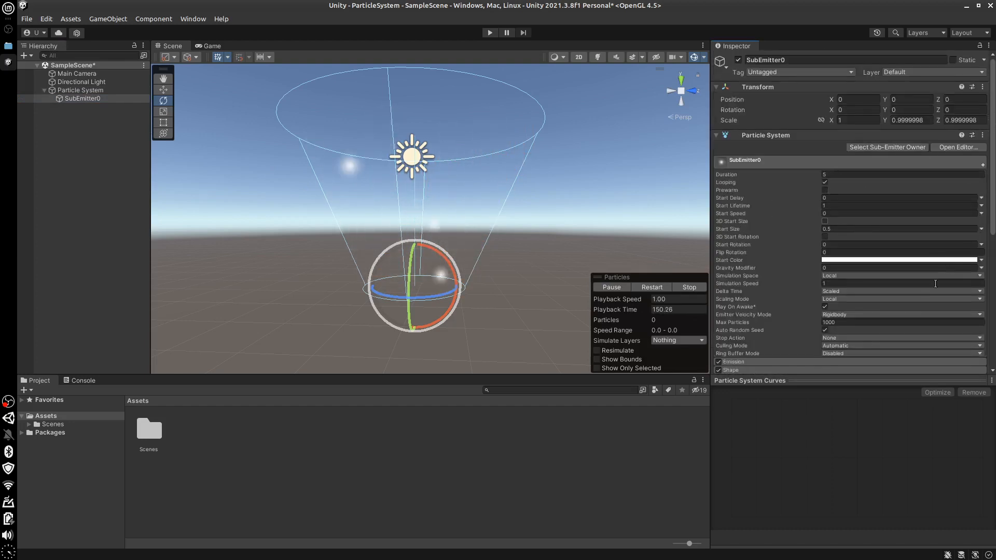
{"action": "scroll", "coordinate": [811, 221], "scroll_direction": "down", "scroll_amount": 5}
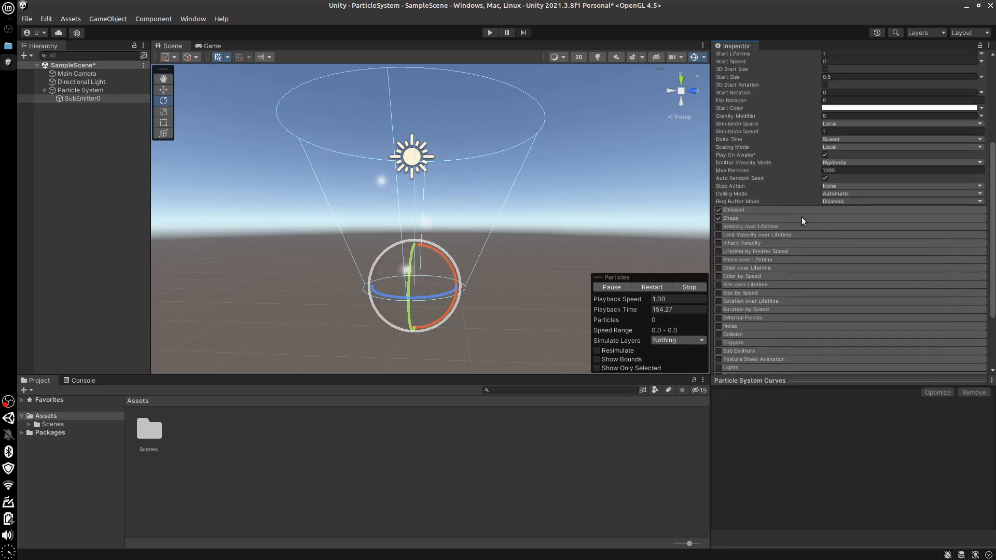
{"action": "left_click", "coordinate": [802, 218]}
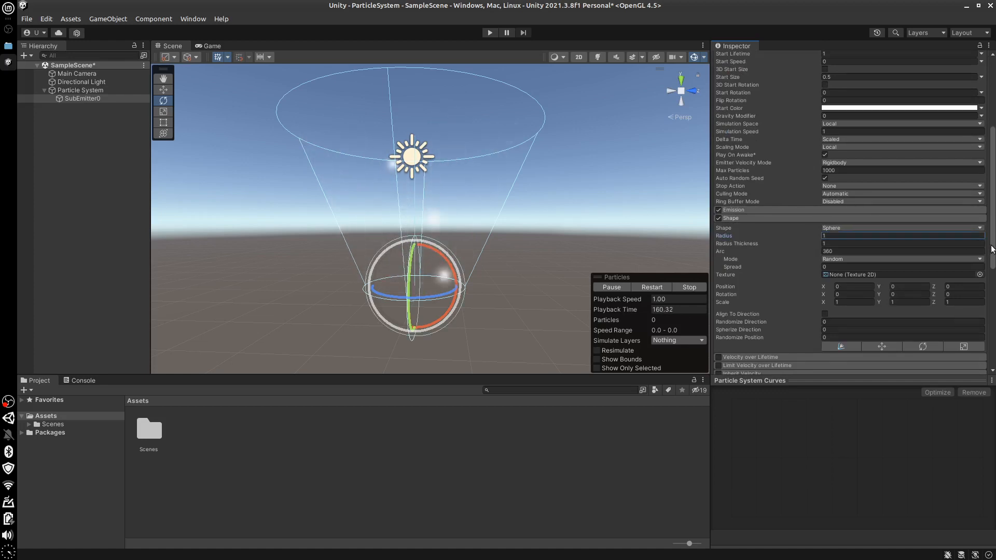
Expand the Emission module of SubEmitter0
{"action": "scroll", "coordinate": [992, 260], "scroll_direction": "down", "scroll_amount": 1}
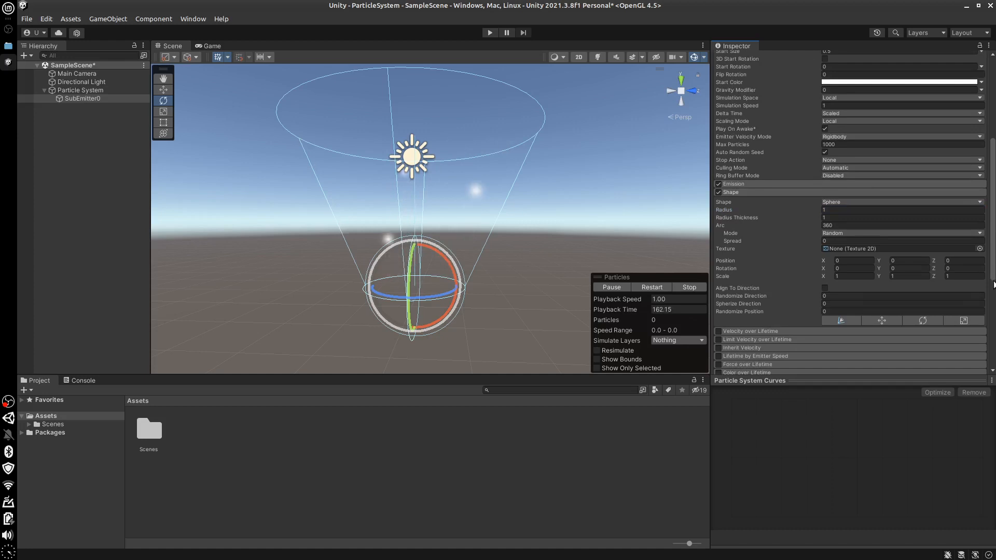
{"action": "scroll", "coordinate": [993, 285], "scroll_direction": "down", "scroll_amount": 2}
{"action": "left_click_drag", "start_coordinate": [995, 296], "coordinate": [993, 236]}
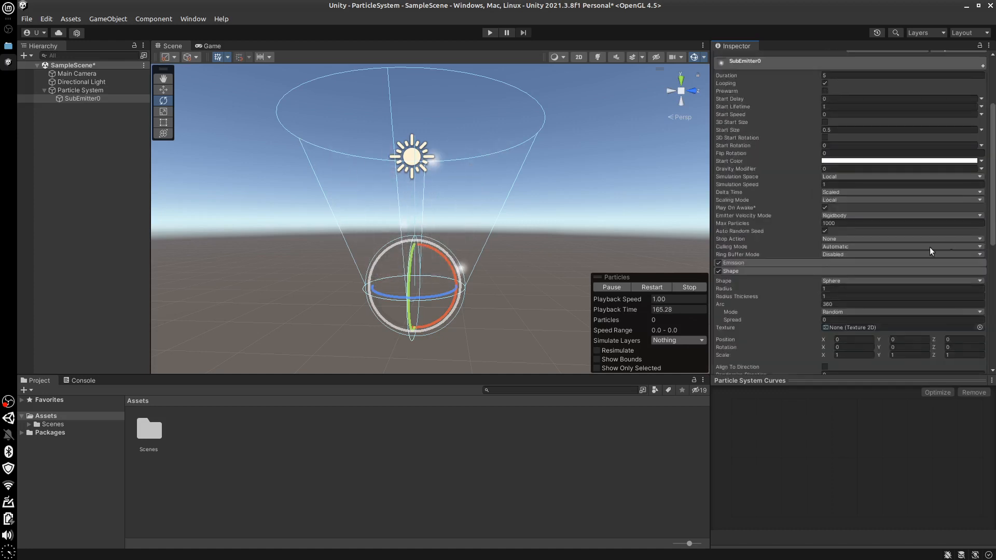
{"action": "left_click", "coordinate": [854, 265]}
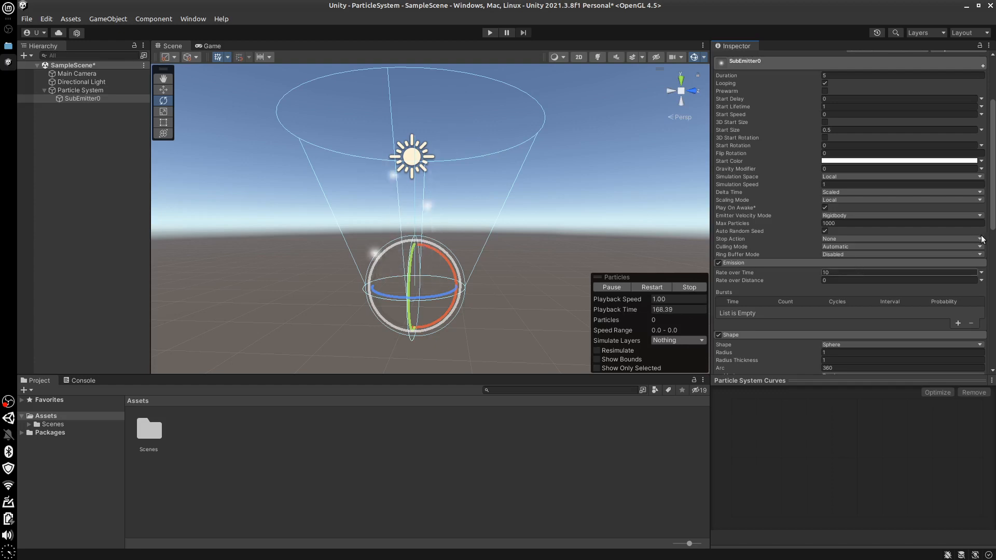
Restart the particle preview and review SubEmitter0's main, Emission and Shape settings
{"action": "left_click", "coordinate": [88, 98]}
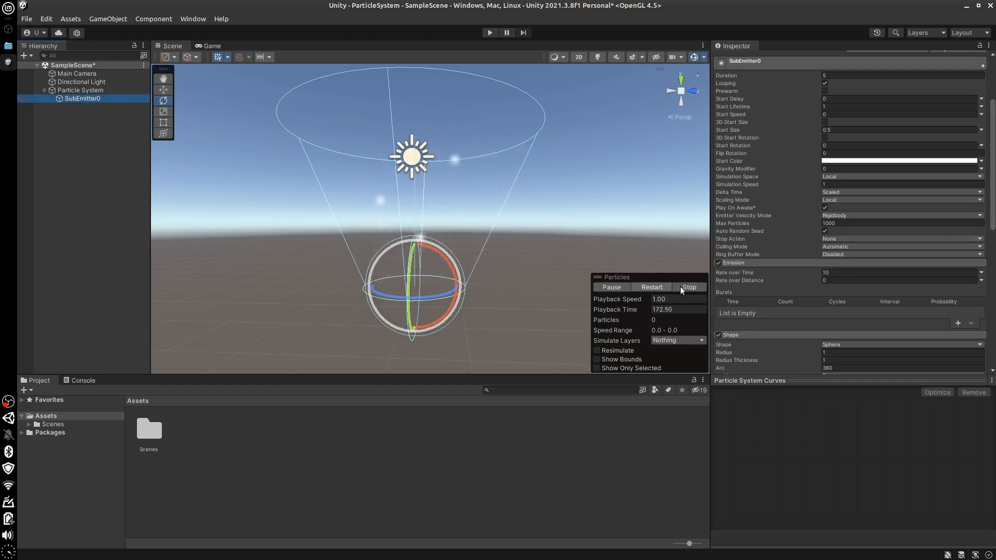
{"action": "left_click", "coordinate": [619, 288]}
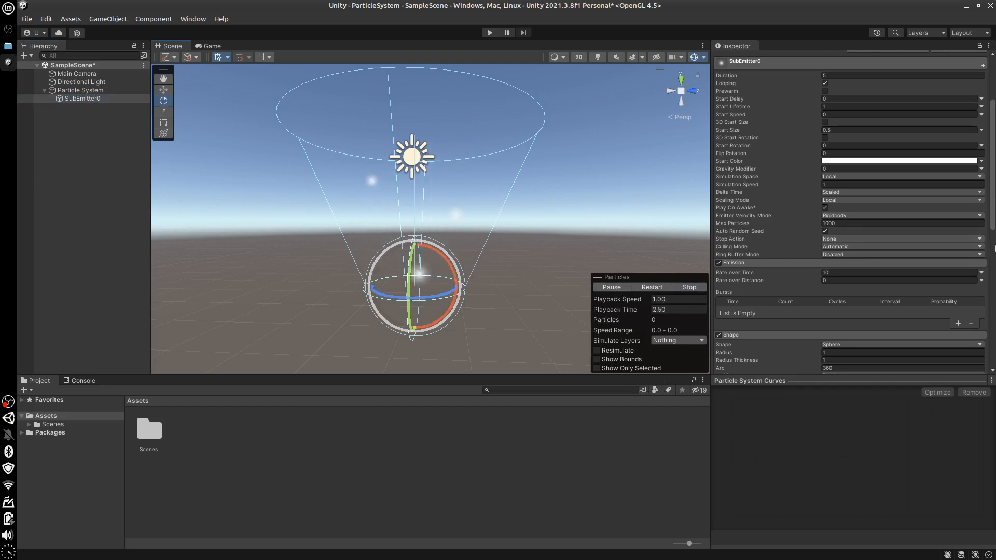
{"action": "left_click_drag", "start_coordinate": [993, 226], "coordinate": [994, 191]}
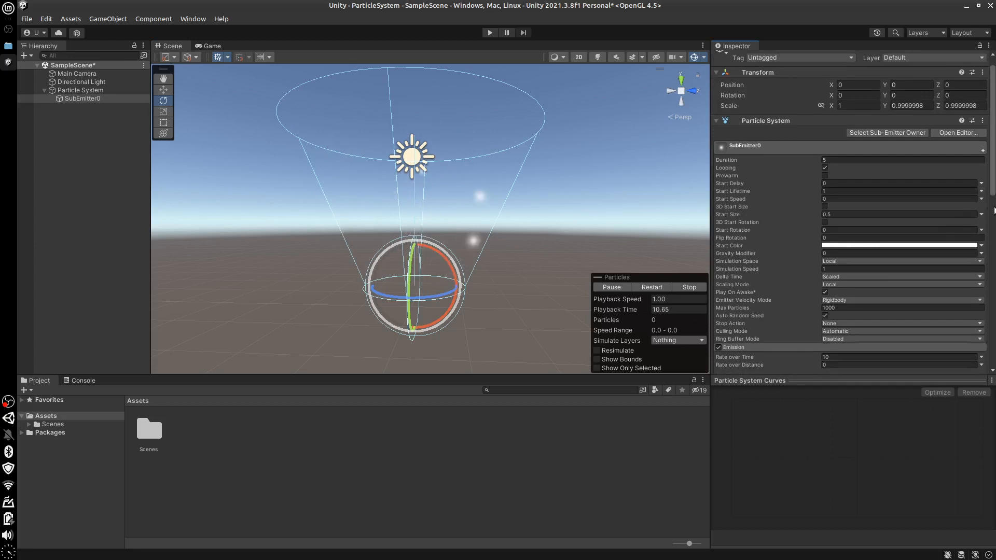
{"action": "left_click_drag", "start_coordinate": [994, 209], "coordinate": [995, 250]}
{"action": "scroll", "coordinate": [902, 237], "scroll_direction": "down", "scroll_amount": 3}
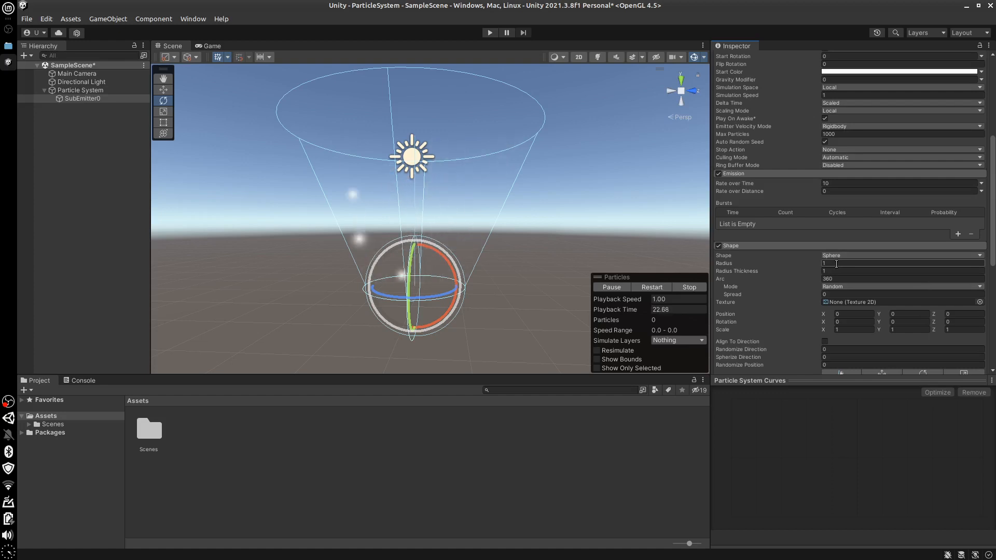
{"action": "left_click", "coordinate": [85, 98]}
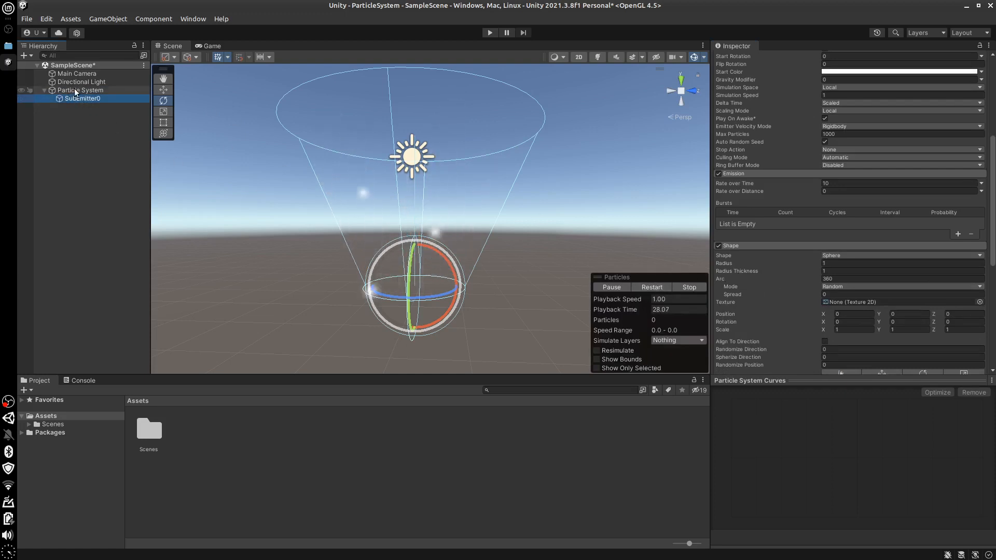
Stop the preview, add a burst with count 30 to SubEmitter0's Emission module, and play the parent Particle System
{"action": "left_click", "coordinate": [690, 288]}
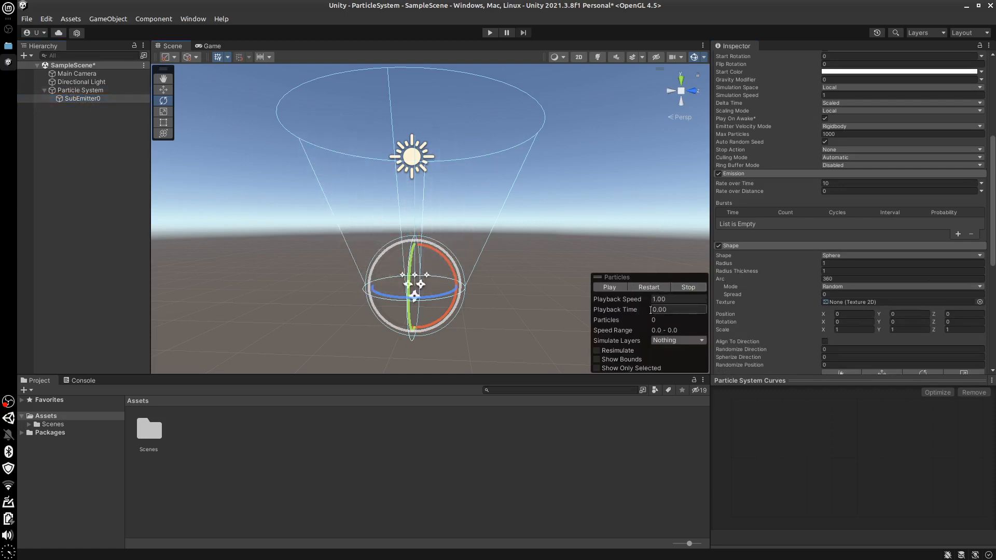
{"action": "left_click", "coordinate": [82, 90]}
{"action": "left_click", "coordinate": [78, 98]}
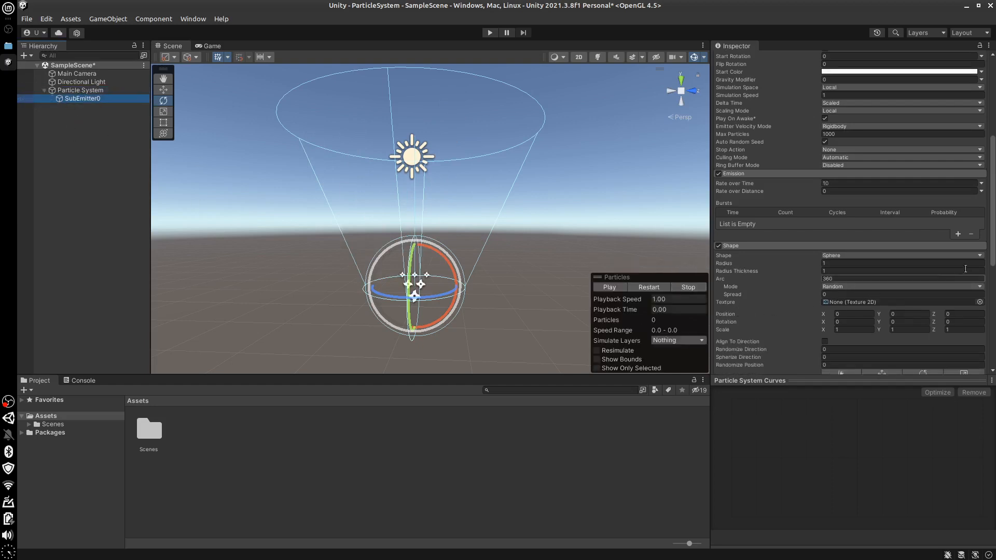
{"action": "mouse_move", "coordinate": [994, 249]}
{"action": "left_mouse_down"}
{"action": "mouse_move", "coordinate": [995, 322]}
{"action": "mouse_move", "coordinate": [995, 242]}
{"action": "left_mouse_up"}
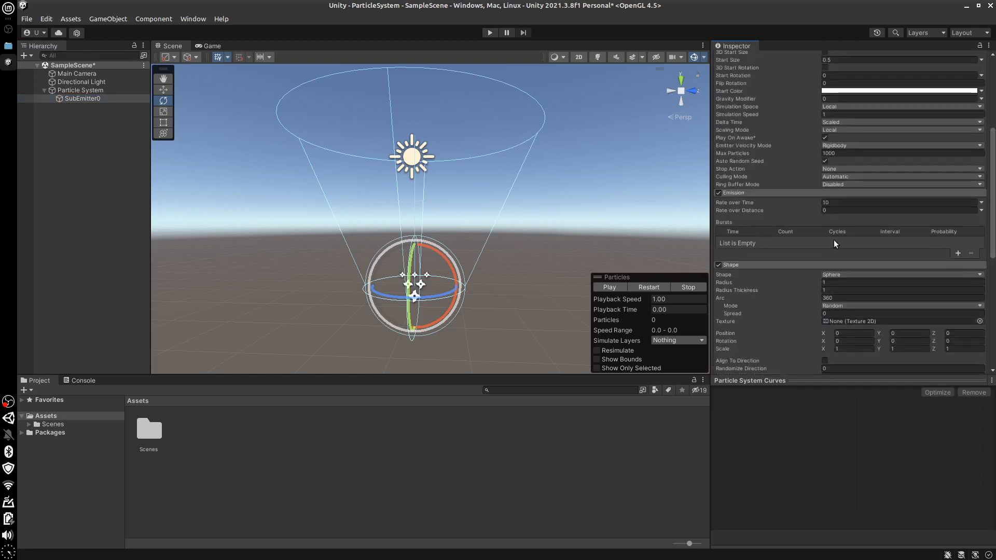
{"action": "left_click", "coordinate": [958, 254]}
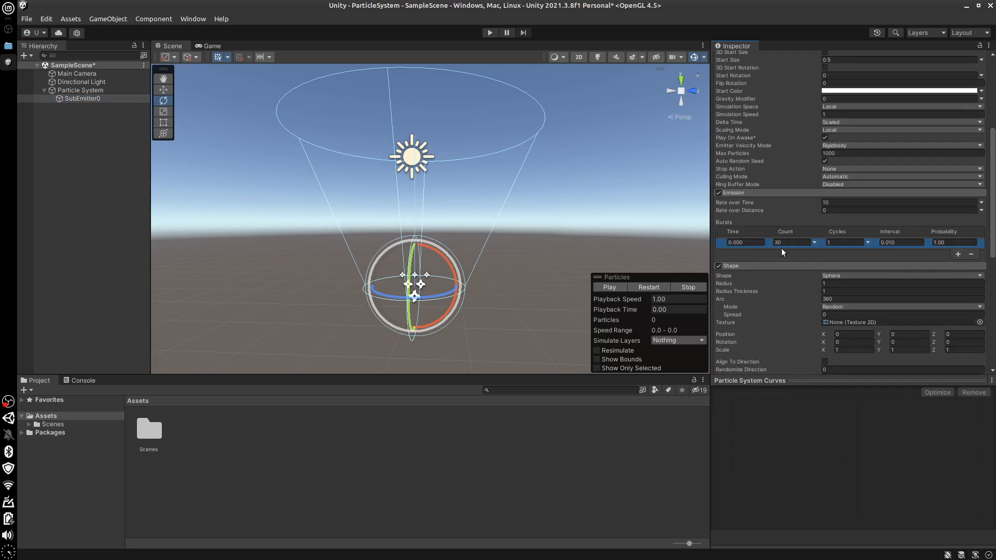
{"action": "left_click", "coordinate": [67, 90]}
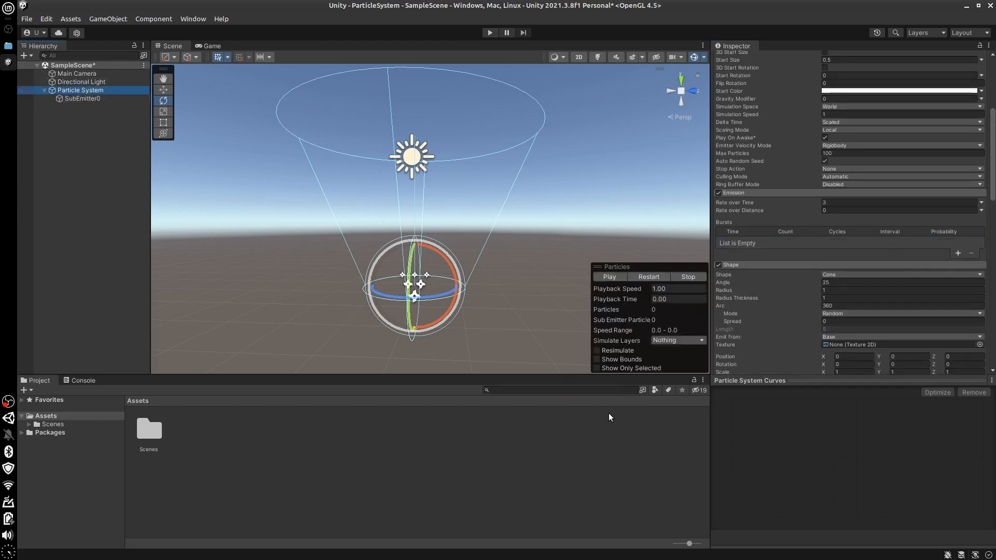
{"action": "left_click", "coordinate": [610, 277]}
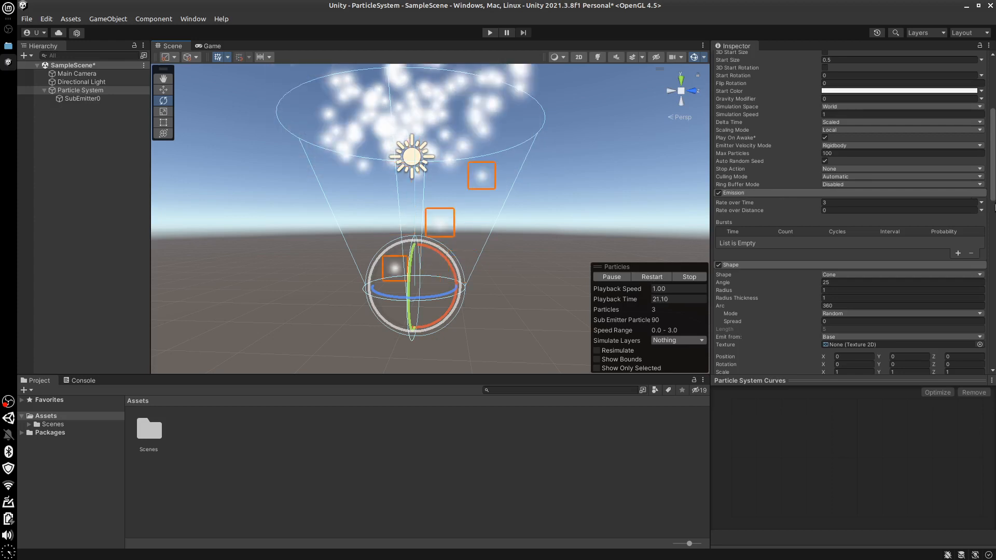
Disable and collapse the Sub Emitters module of the parent Particle System
{"action": "left_click_drag", "start_coordinate": [993, 196], "coordinate": [993, 307]}
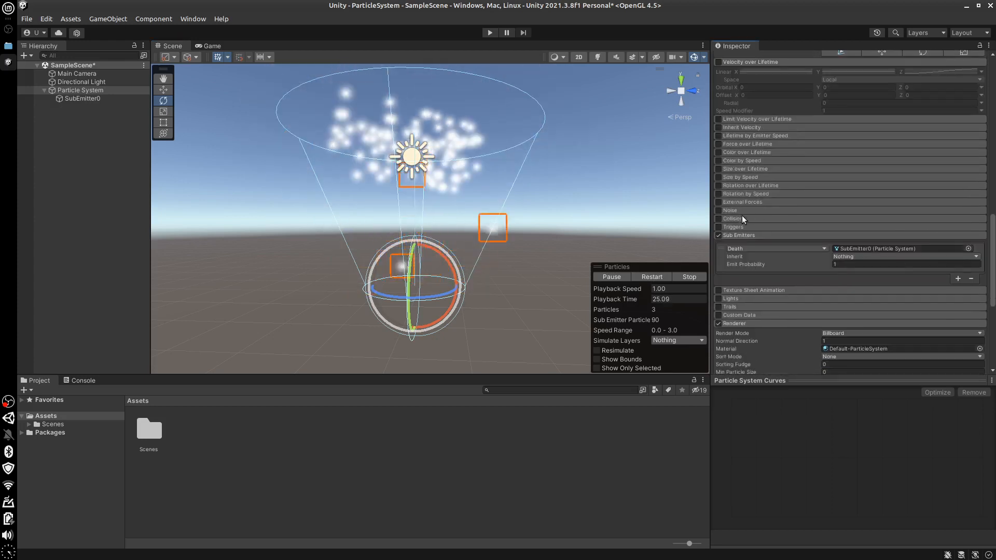
{"action": "left_click", "coordinate": [718, 236]}
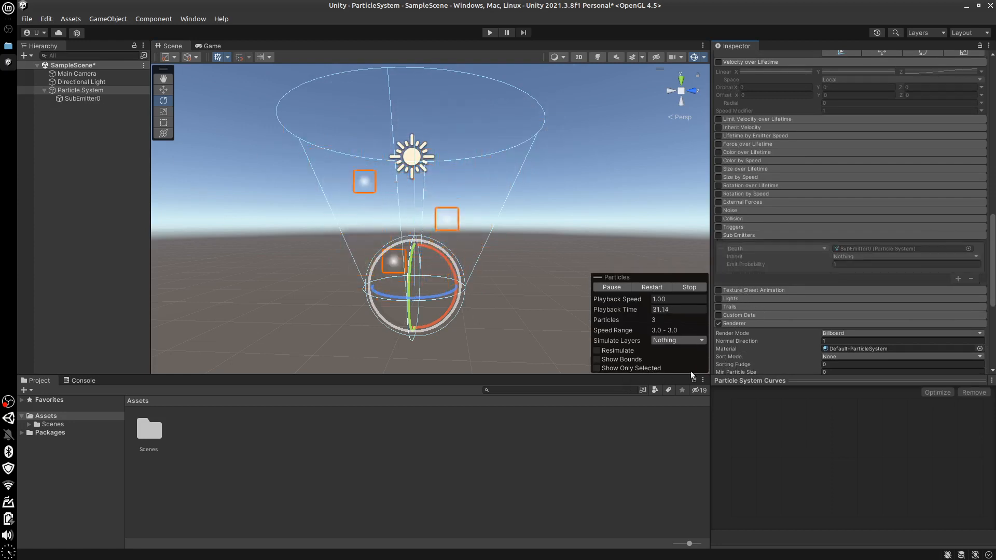
{"action": "left_click", "coordinate": [782, 236]}
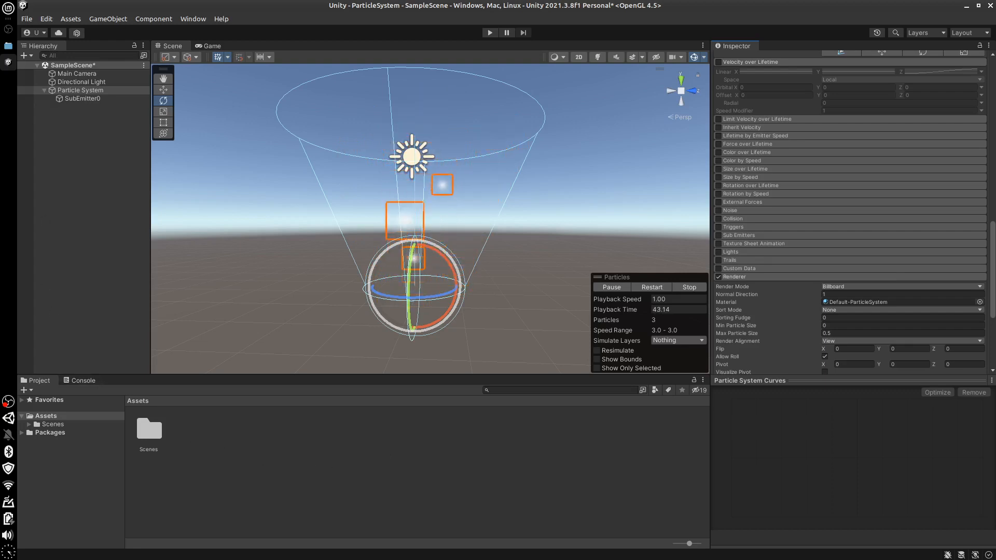
Import the EletricDmg image from the file manager into the Assets folder and stop the particle preview
{"action": "left_click", "coordinate": [5, 48]}
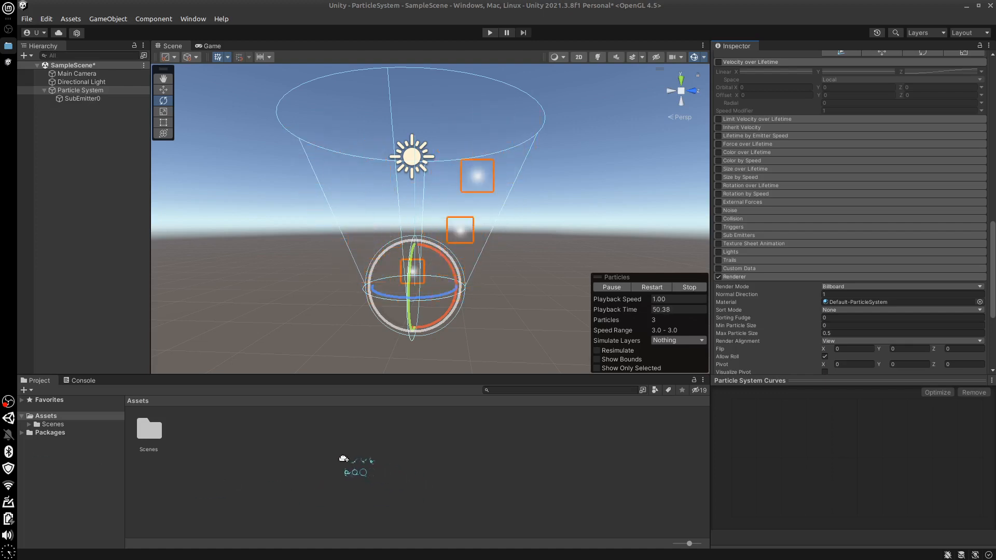
{"action": "left_click", "coordinate": [341, 472]}
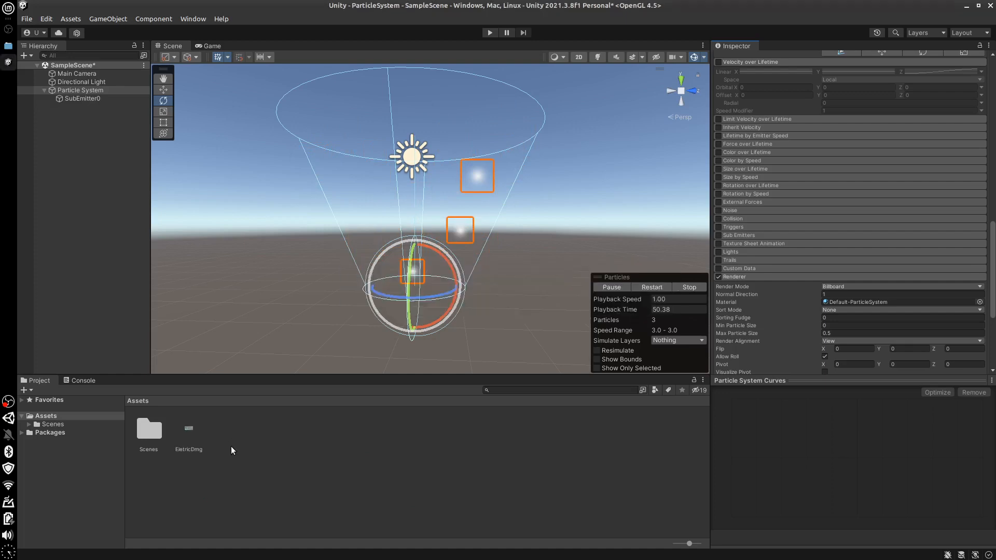
{"action": "left_click", "coordinate": [684, 287]}
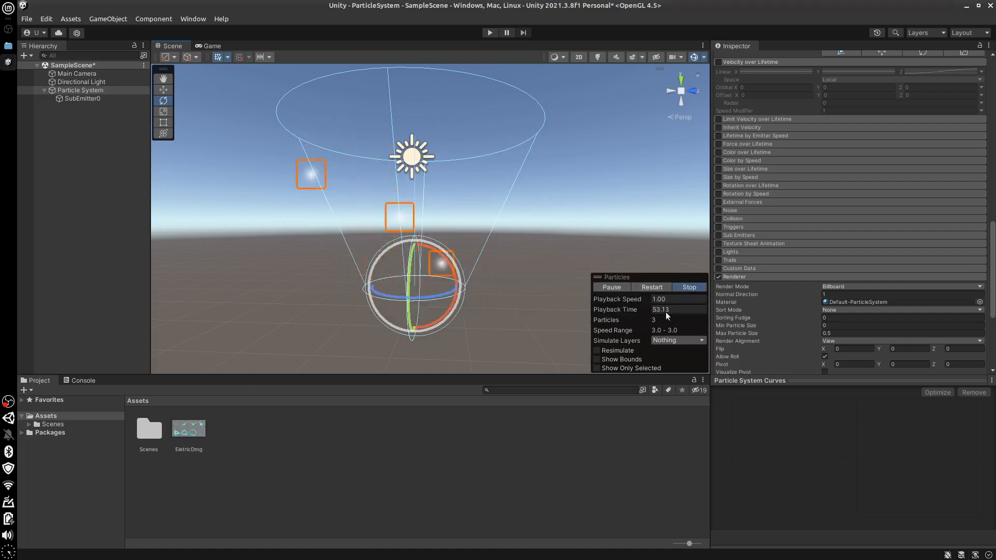
Open the EletricDmg image to examine its sprite frames, and close it
{"action": "left_click", "coordinate": [197, 434]}
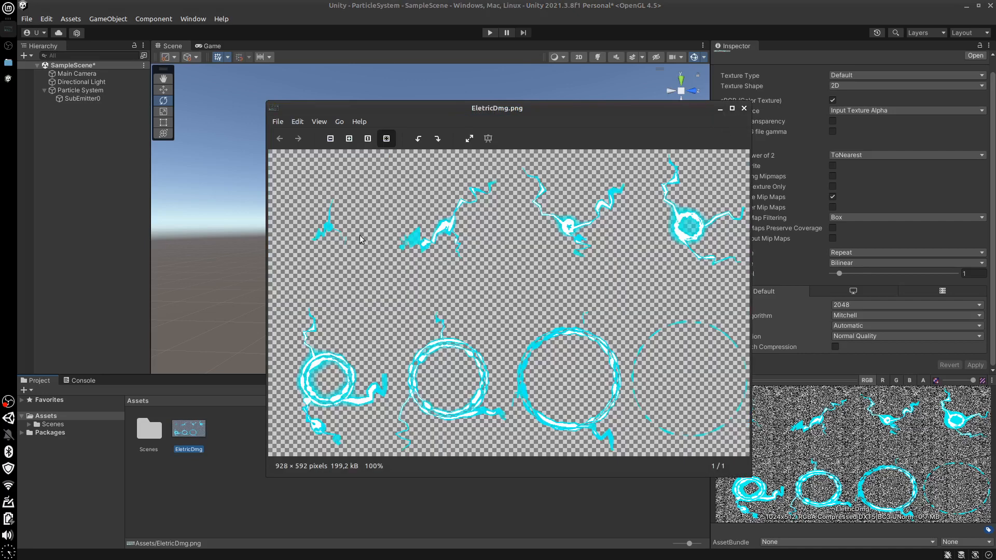
{"action": "left_click", "coordinate": [744, 108]}
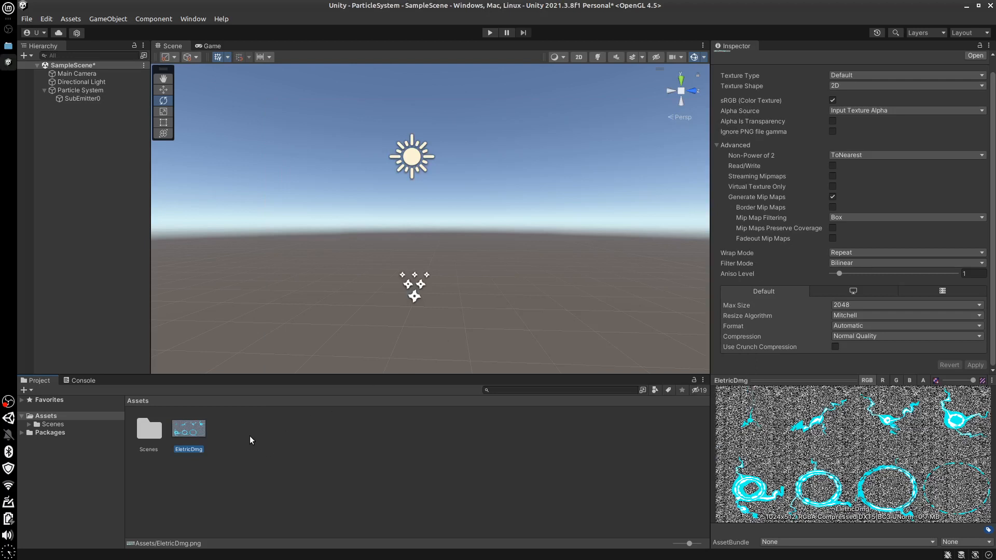
{"action": "left_click", "coordinate": [264, 449]}
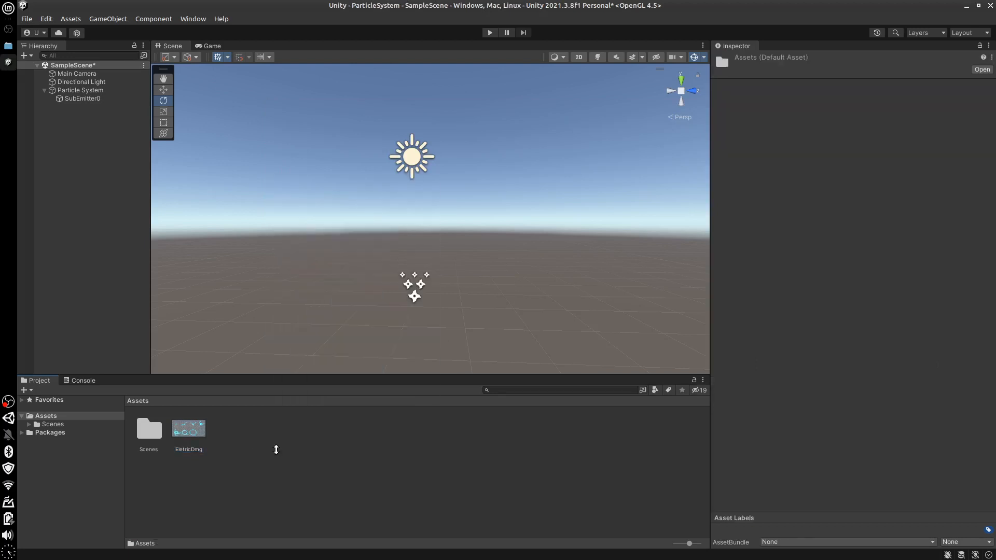
Create a new material in the Assets folder and name it sprite
{"action": "right_click", "coordinate": [268, 457]}
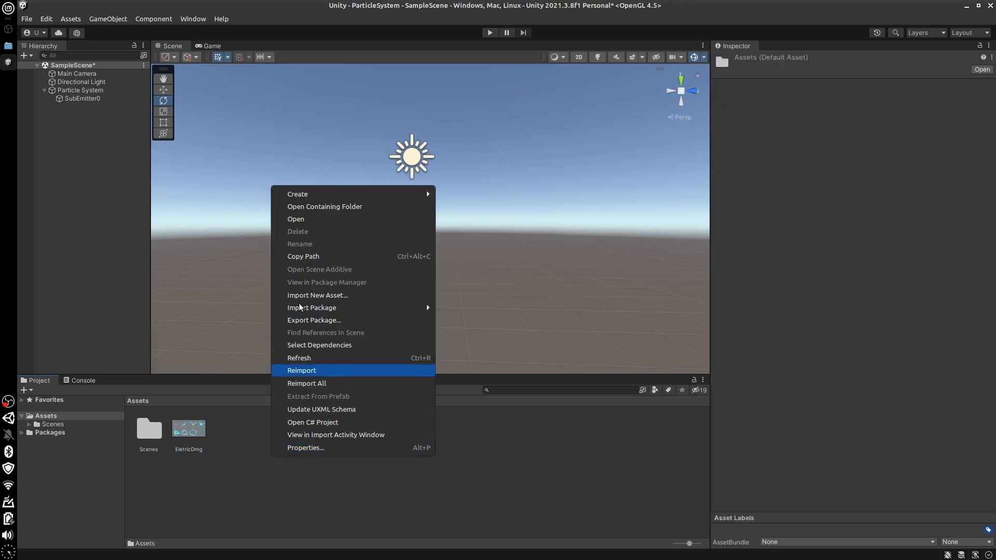
{"action": "mouse_move", "coordinate": [329, 194]}
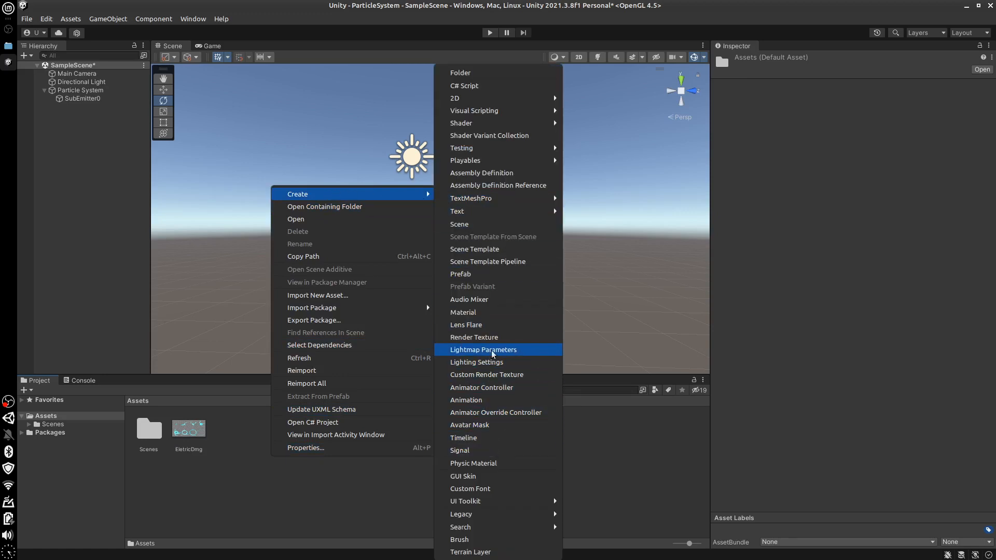
{"action": "left_click", "coordinate": [478, 316]}
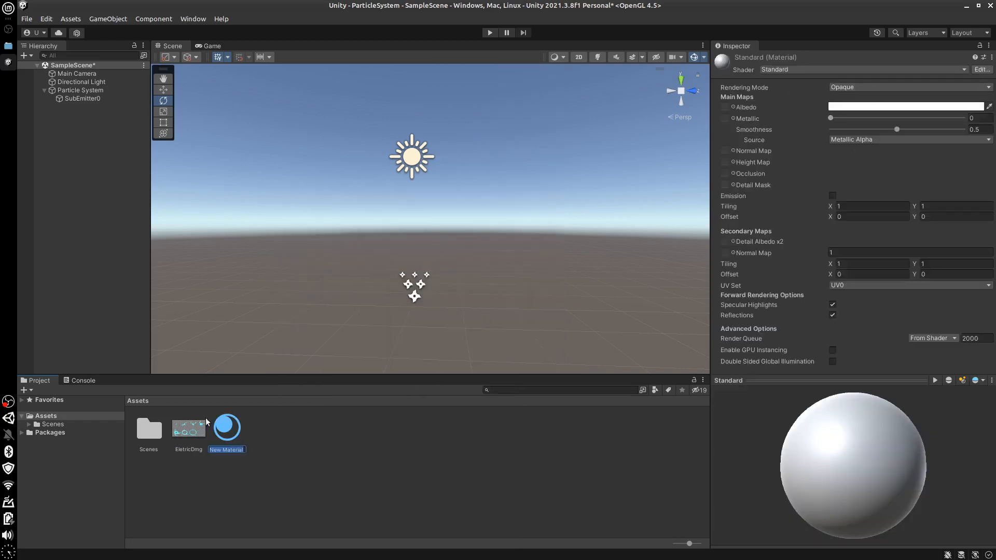
{"action": "type", "text": "sprite"}
{"action": "key", "text": "Return"}
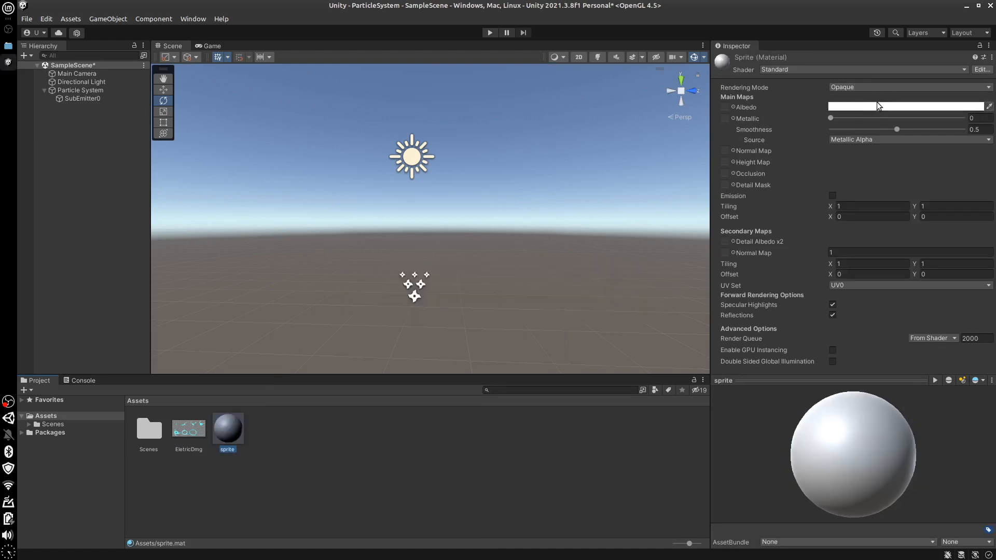
Set the sprite material's shader to Particles/Standard Unlit
{"action": "left_click", "coordinate": [872, 72]}
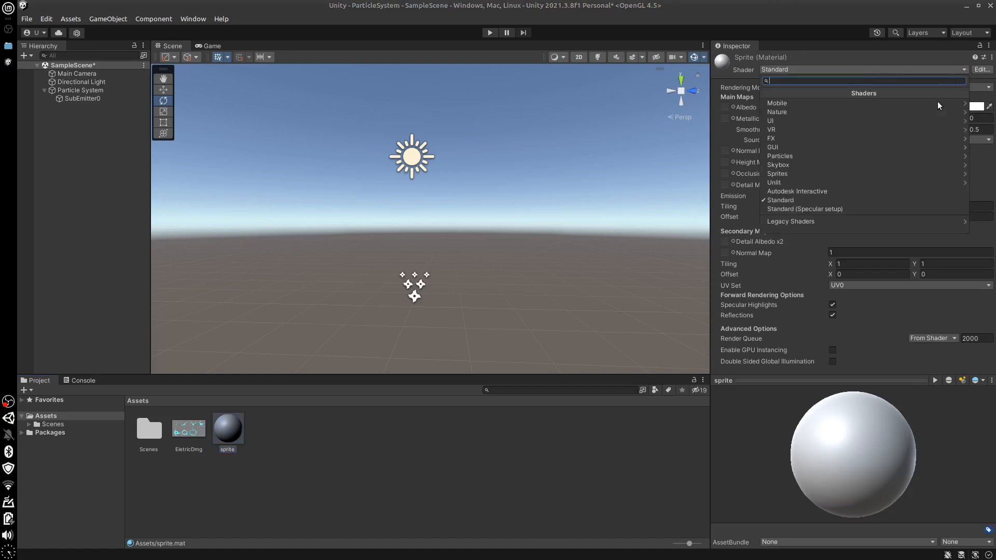
{"action": "left_click", "coordinate": [842, 154]}
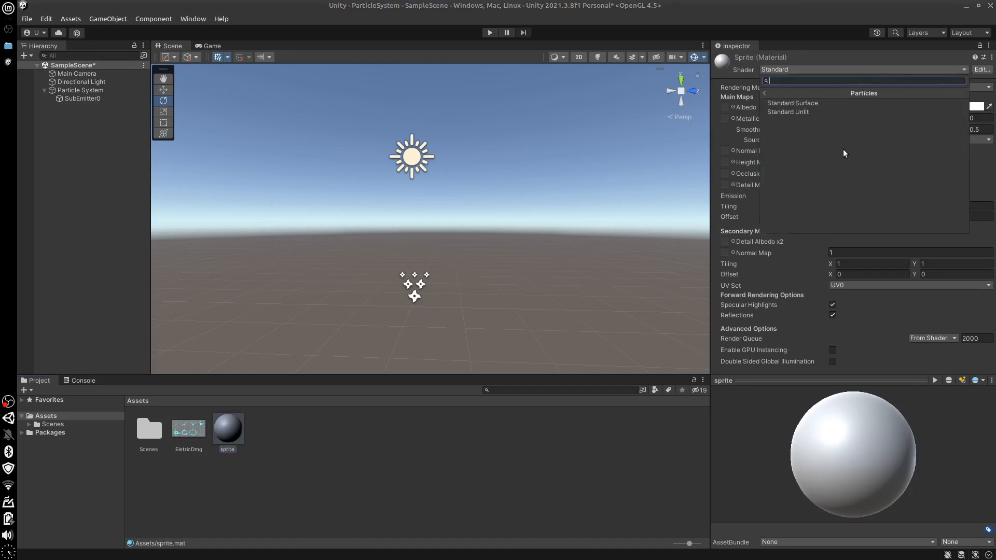
{"action": "left_click", "coordinate": [812, 111]}
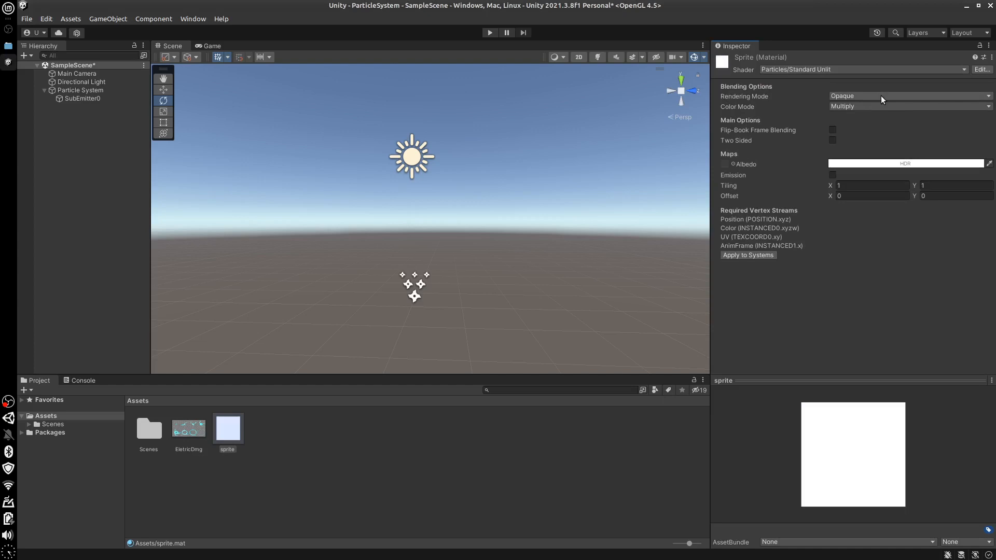
Set the sprite material's rendering mode to Additive and assign the EletricDmg texture as its Albedo map
{"action": "left_click", "coordinate": [987, 97]}
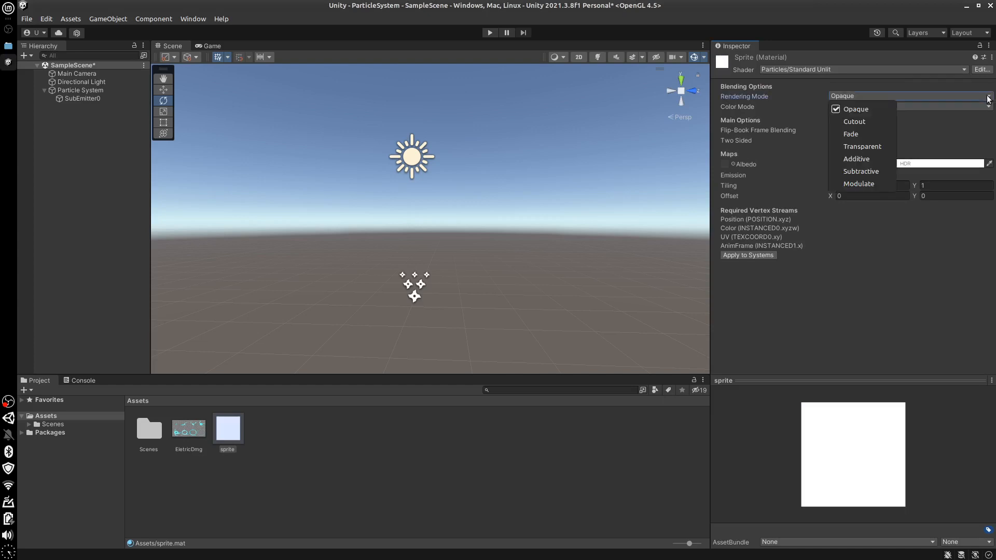
{"action": "left_click", "coordinate": [867, 158]}
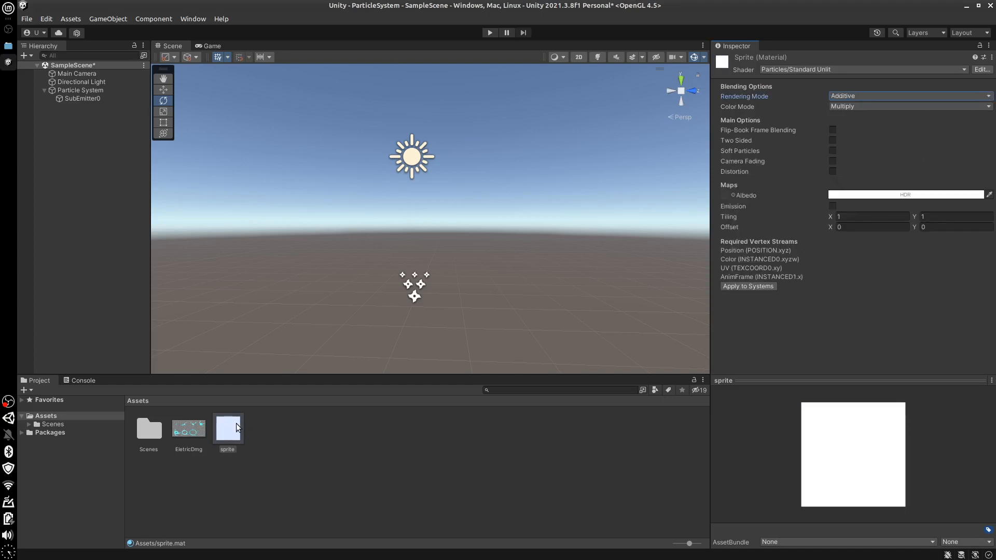
{"action": "left_click_drag", "start_coordinate": [195, 418], "coordinate": [728, 199]}
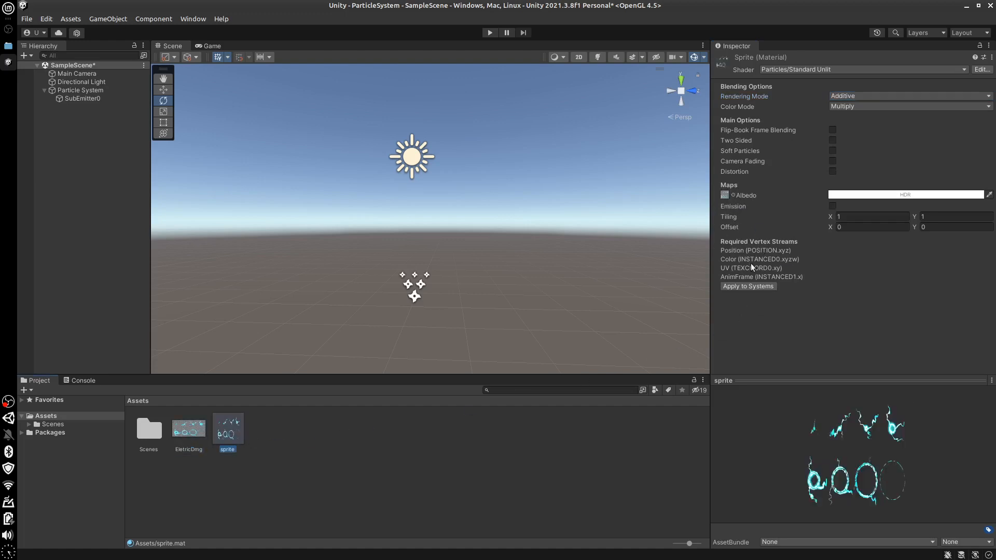
Assign the sprite material to the Particle System in its Renderer module
{"action": "right_click_drag", "start_coordinate": [412, 297], "coordinate": [414, 296]}
{"action": "left_click", "coordinate": [408, 293]}
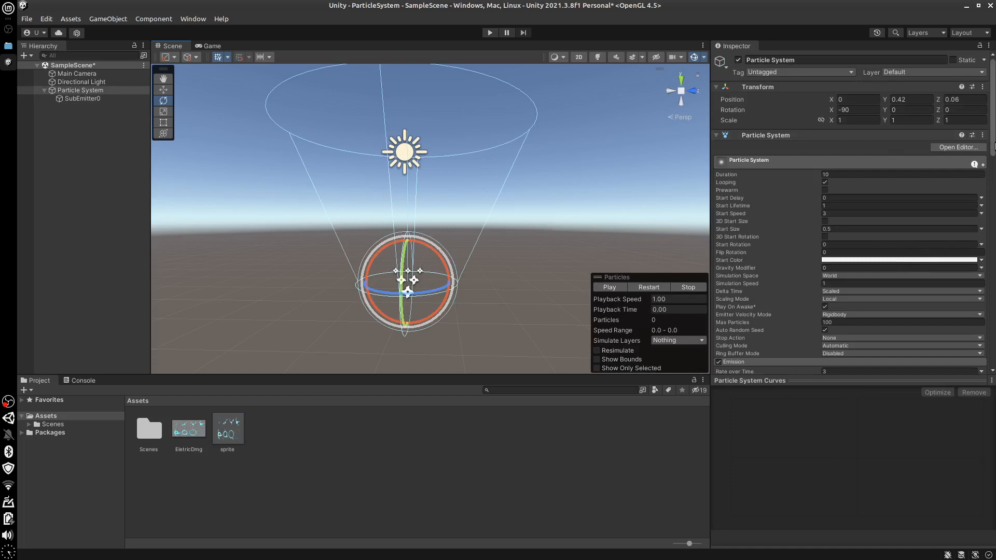
{"action": "scroll", "coordinate": [994, 178], "scroll_direction": "down", "scroll_amount": 1}
{"action": "scroll", "coordinate": [994, 178], "scroll_direction": "down", "scroll_amount": 20}
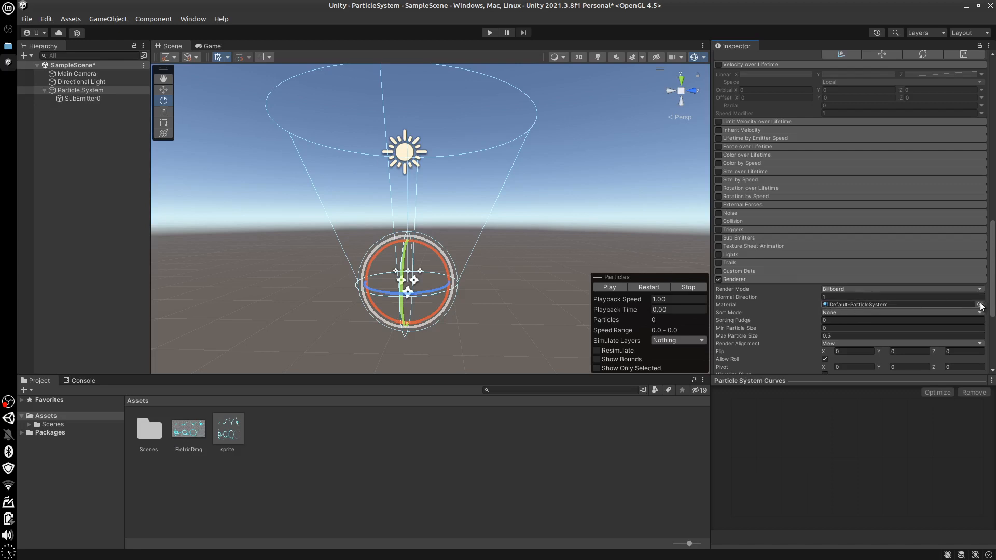
{"action": "scroll", "coordinate": [959, 271], "scroll_direction": "down", "scroll_amount": 4}
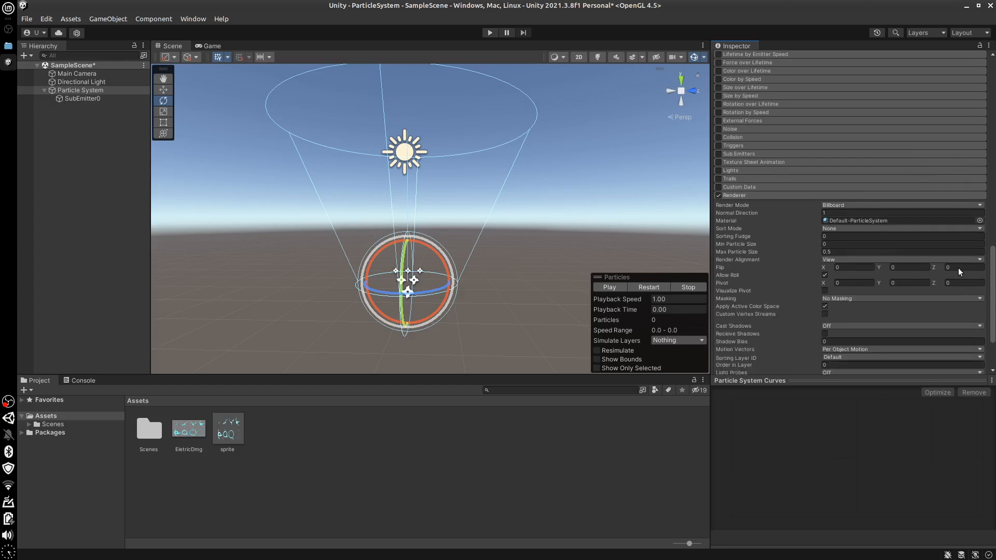
{"action": "left_click", "coordinate": [980, 221]}
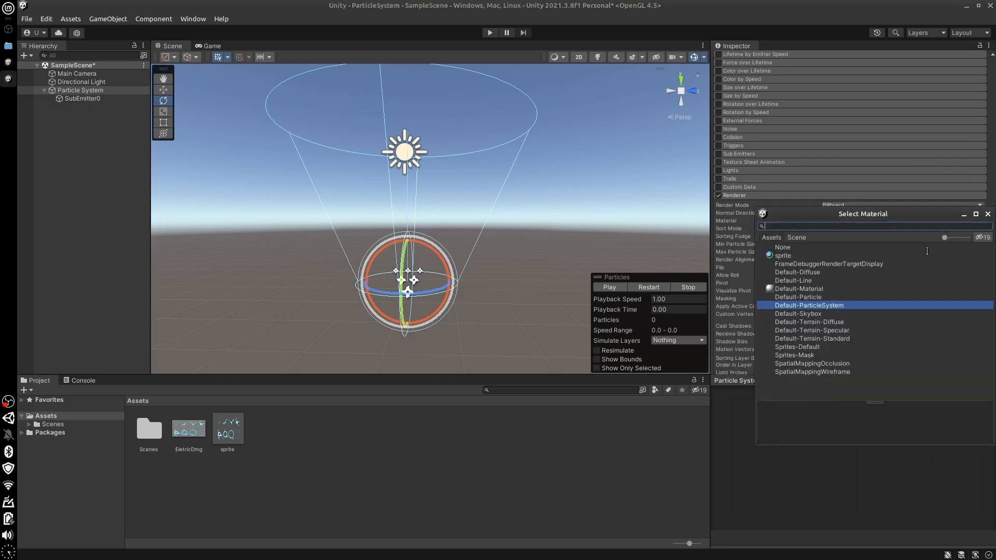
{"action": "double_click", "coordinate": [773, 256]}
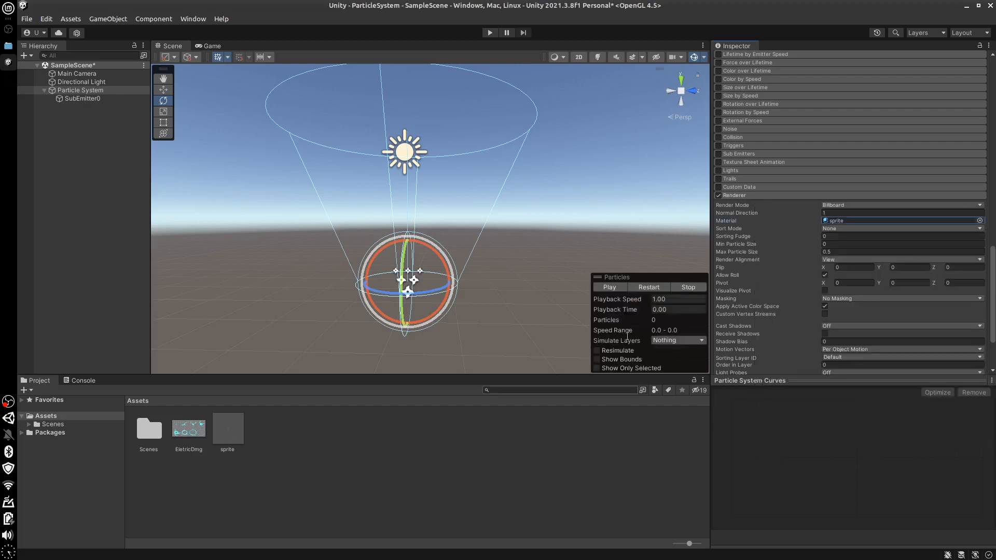
Preview the particles with the sprite material, and delete the SubEmitter0 child object
{"action": "left_click", "coordinate": [613, 286]}
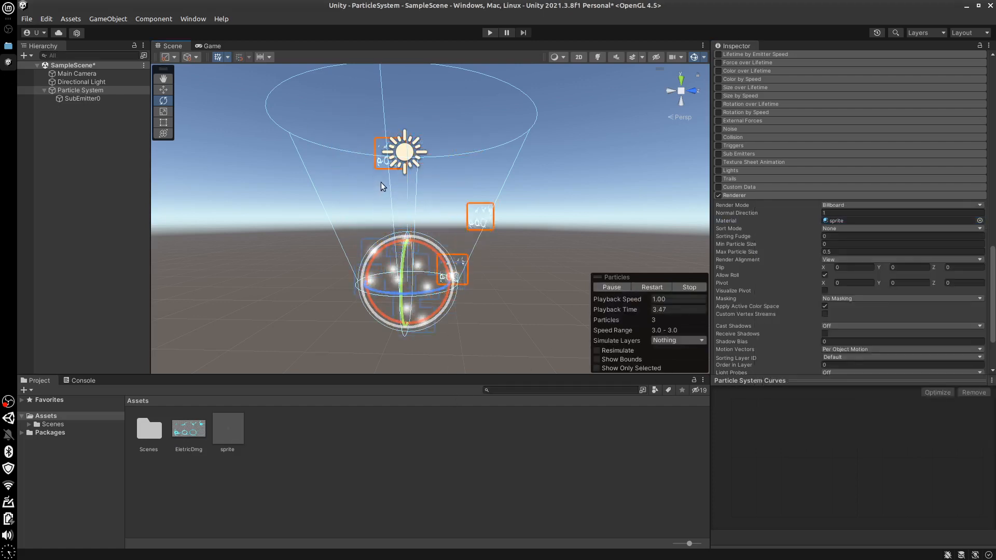
{"action": "left_click", "coordinate": [682, 288]}
{"action": "left_click", "coordinate": [83, 99]}
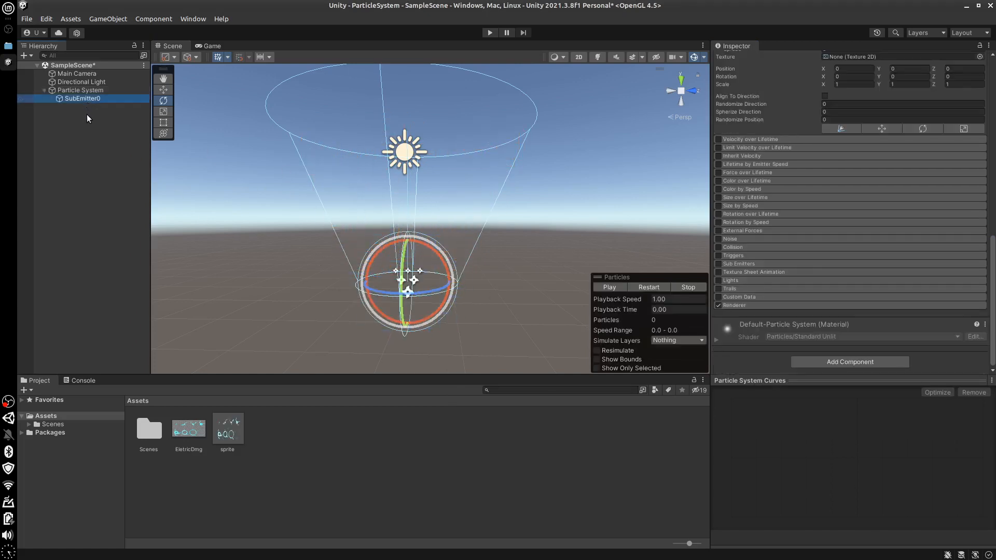
{"action": "key", "text": "Delete"}
Play the Particle System on its own to examine how the sprite sheet renders on each particle, and stop it
{"action": "left_click", "coordinate": [408, 280]}
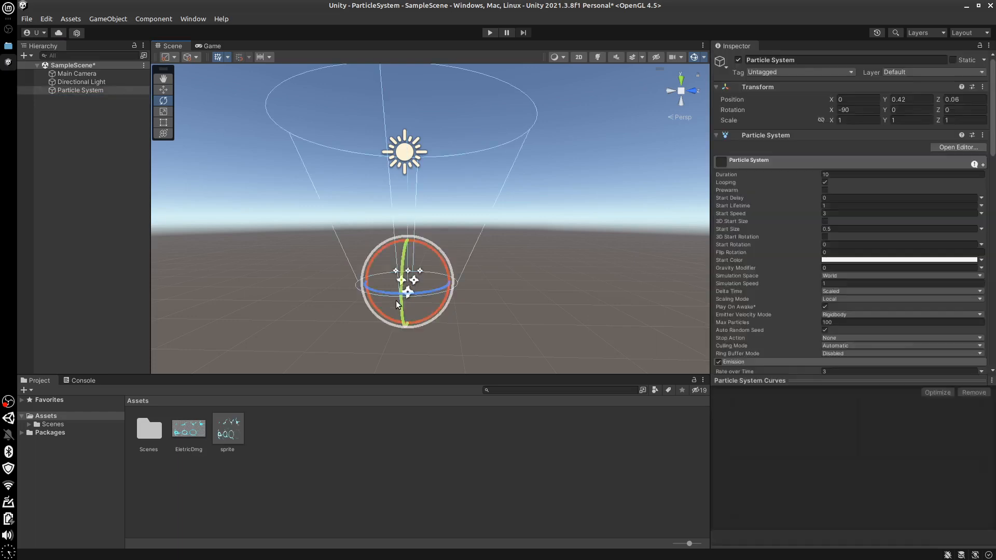
{"action": "left_click", "coordinate": [616, 287]}
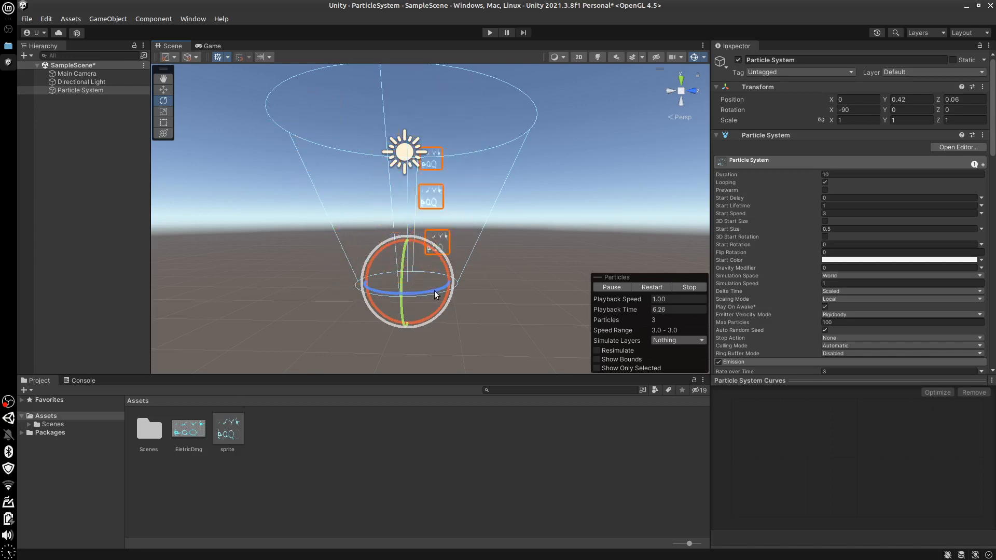
{"action": "scroll", "coordinate": [437, 294], "scroll_direction": "up", "scroll_amount": 1}
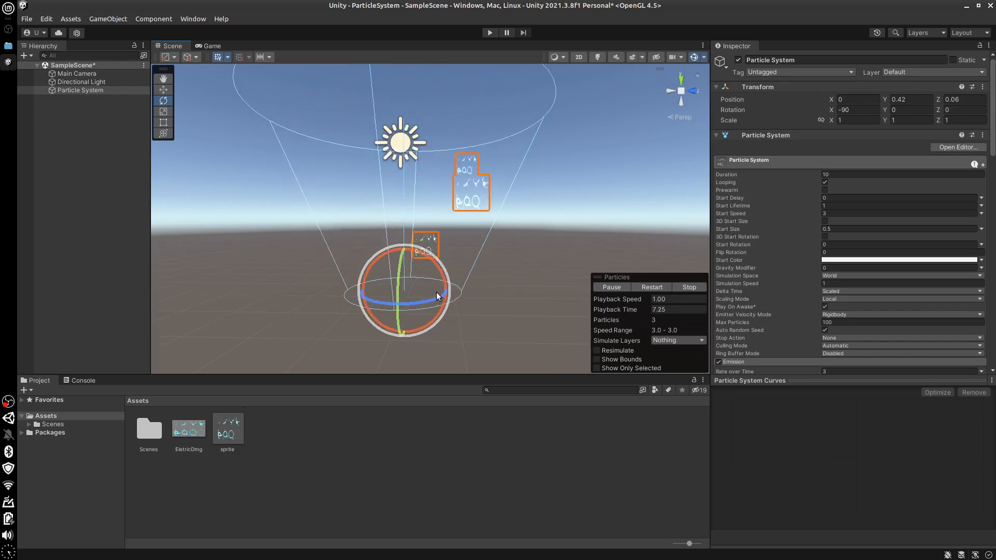
{"action": "scroll", "coordinate": [437, 295], "scroll_direction": "up", "scroll_amount": 1}
{"action": "scroll", "coordinate": [436, 292], "scroll_direction": "up", "scroll_amount": 2}
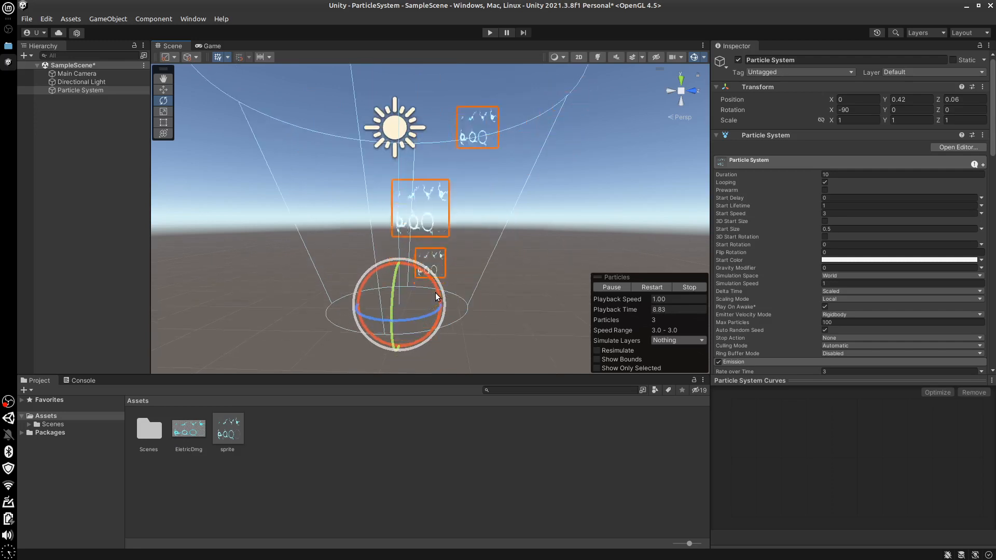
{"action": "left_click", "coordinate": [688, 287]}
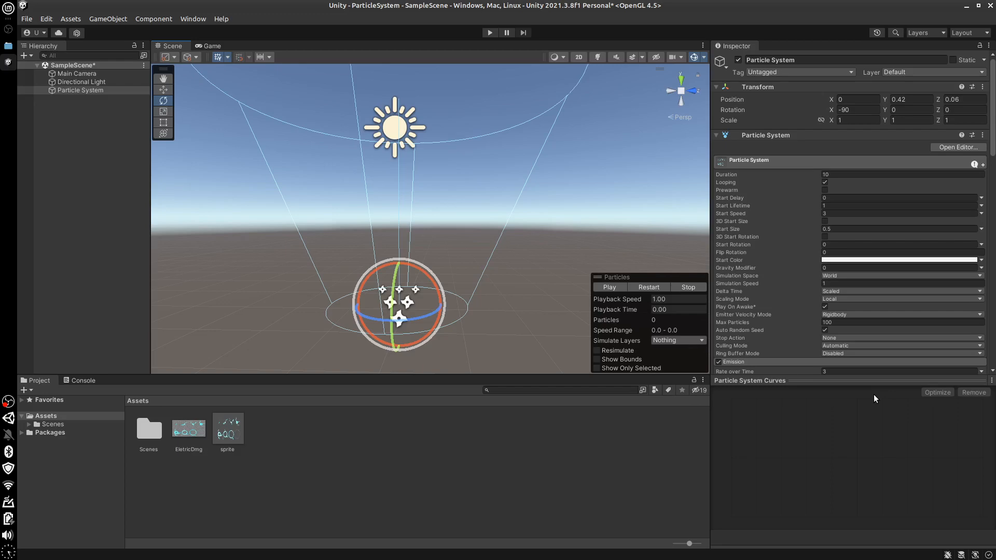
Enable Texture Sheet Animation in Grid mode with 4 by 2 tiles, and preview the animated particles
{"action": "left_click_drag", "start_coordinate": [995, 152], "coordinate": [995, 344]}
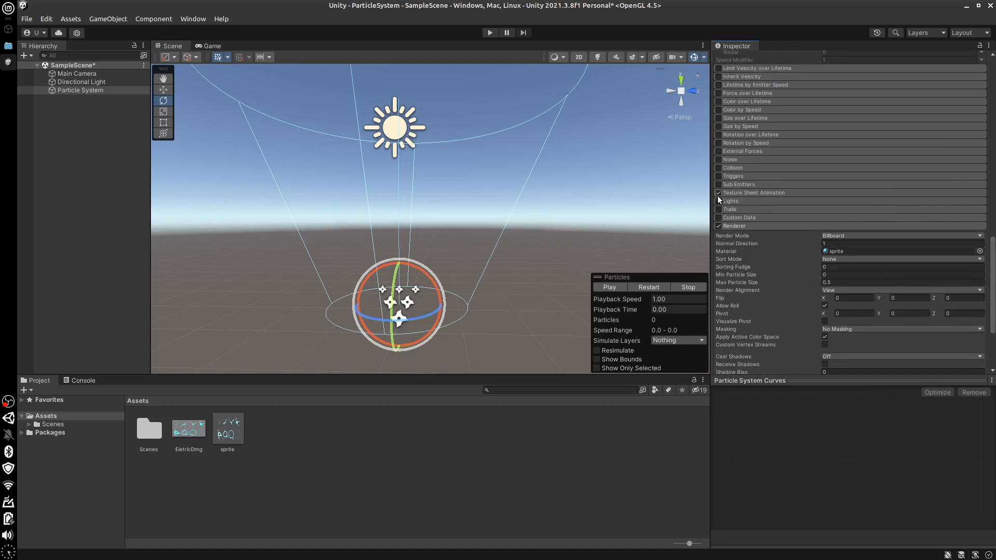
{"action": "left_click", "coordinate": [770, 192]}
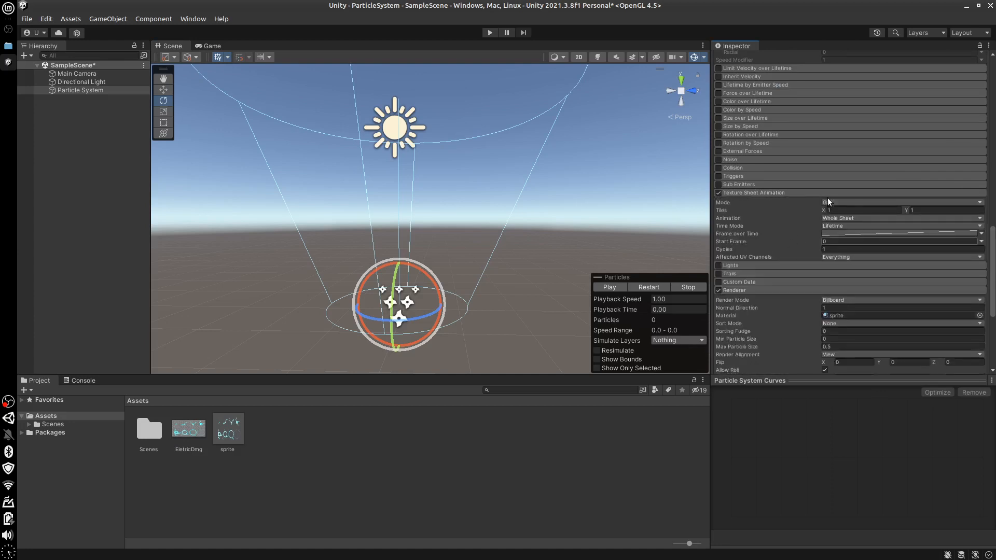
{"action": "left_click", "coordinate": [848, 202]}
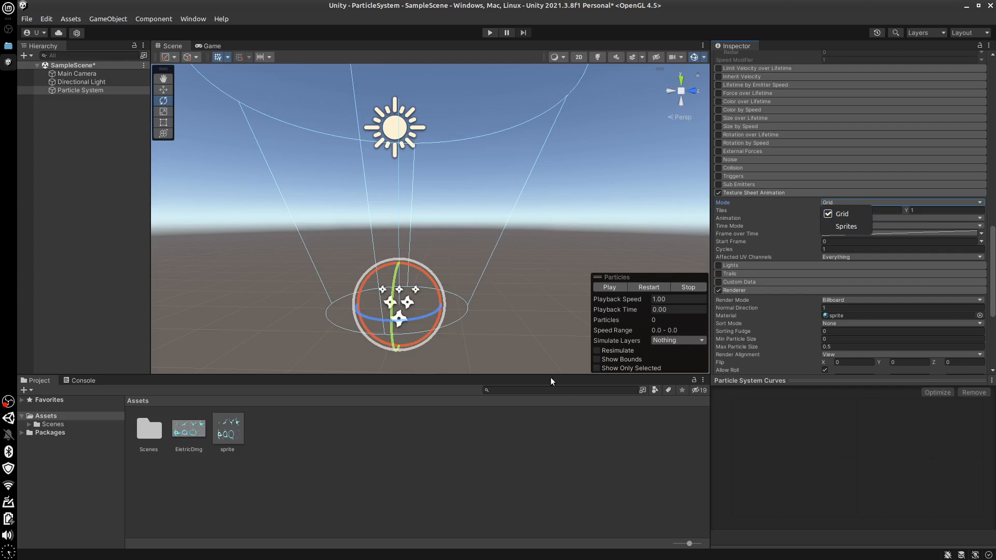
{"action": "left_click", "coordinate": [632, 471]}
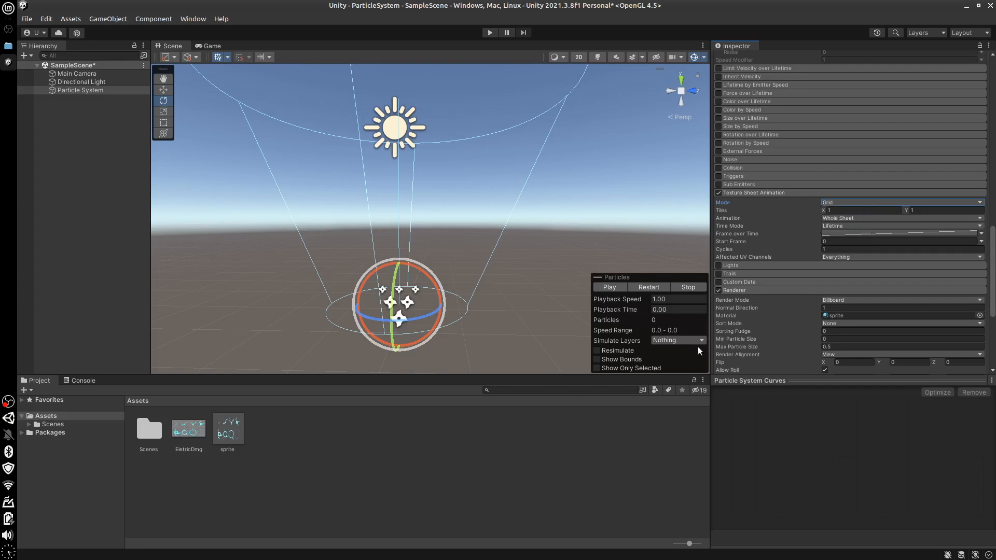
{"action": "left_click", "coordinate": [830, 210]}
{"action": "type", "text": "4"}
{"action": "left_click", "coordinate": [921, 210]}
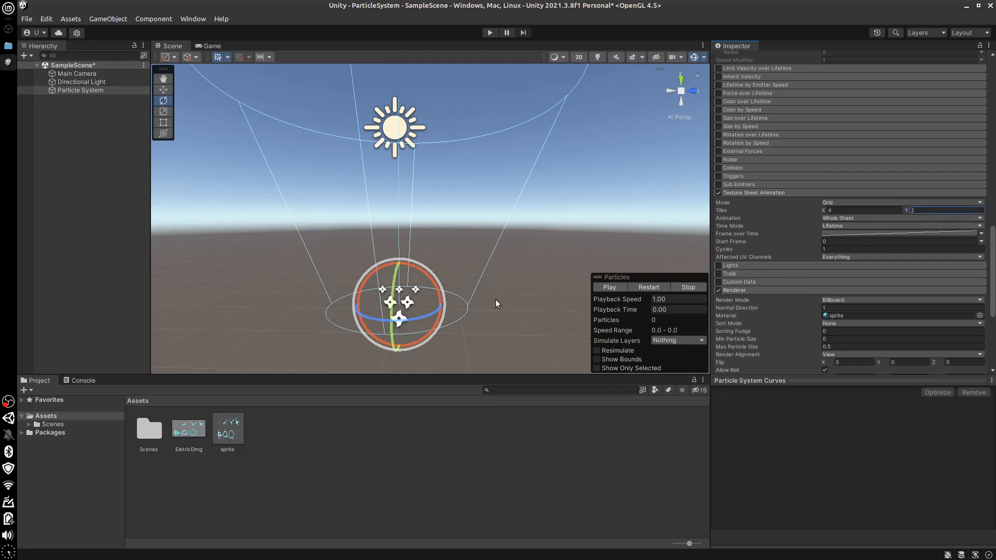
{"action": "left_click", "coordinate": [605, 288]}
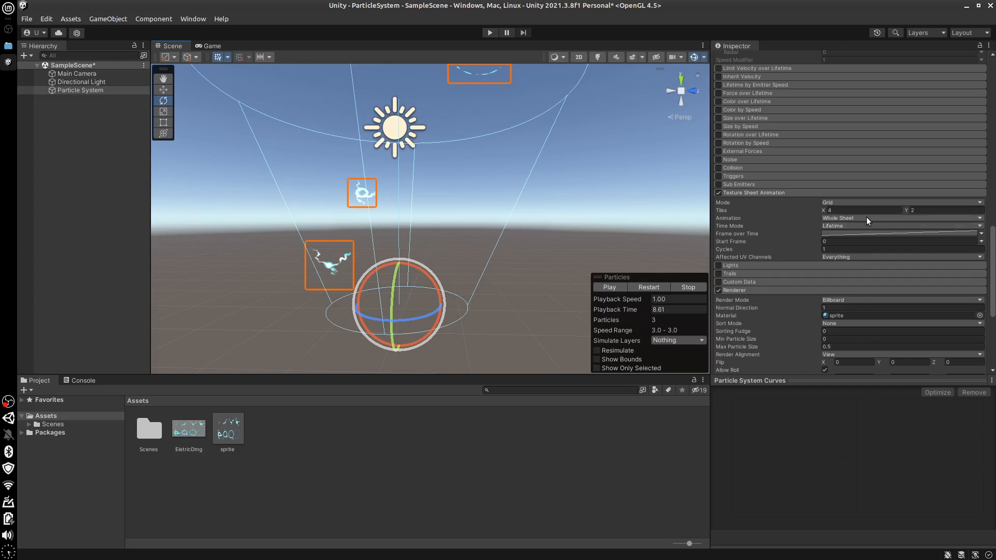
Keep the animation on Whole Sheet, set its time mode to Speed and preview the particles
{"action": "left_click", "coordinate": [981, 218]}
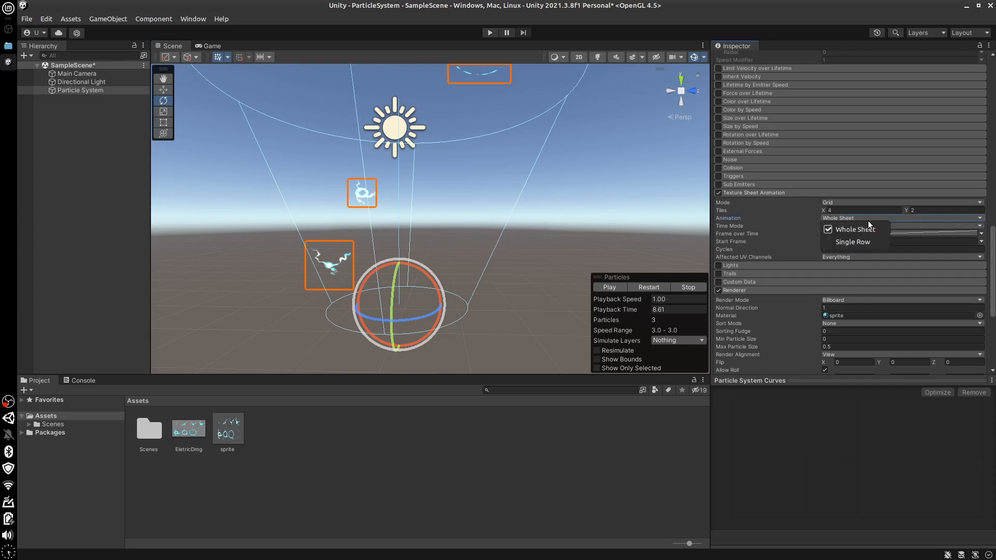
{"action": "left_click", "coordinate": [830, 217]}
{"action": "left_click", "coordinate": [979, 226]}
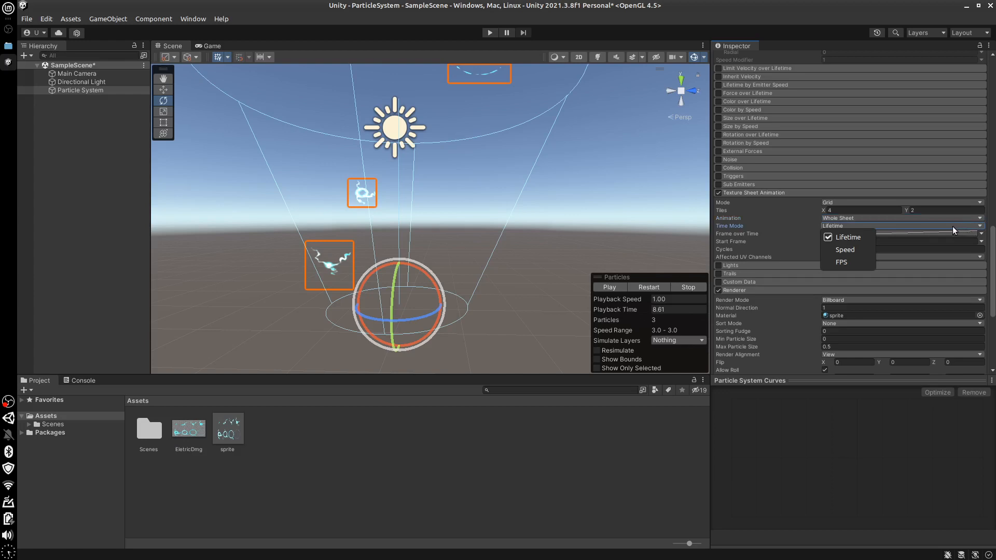
{"action": "left_click", "coordinate": [804, 267]}
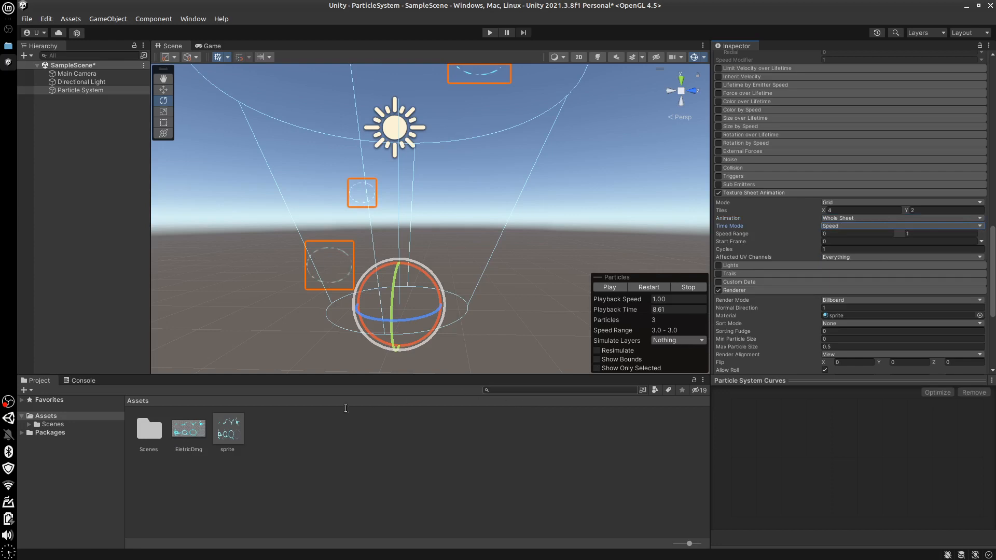
{"action": "left_click", "coordinate": [612, 287]}
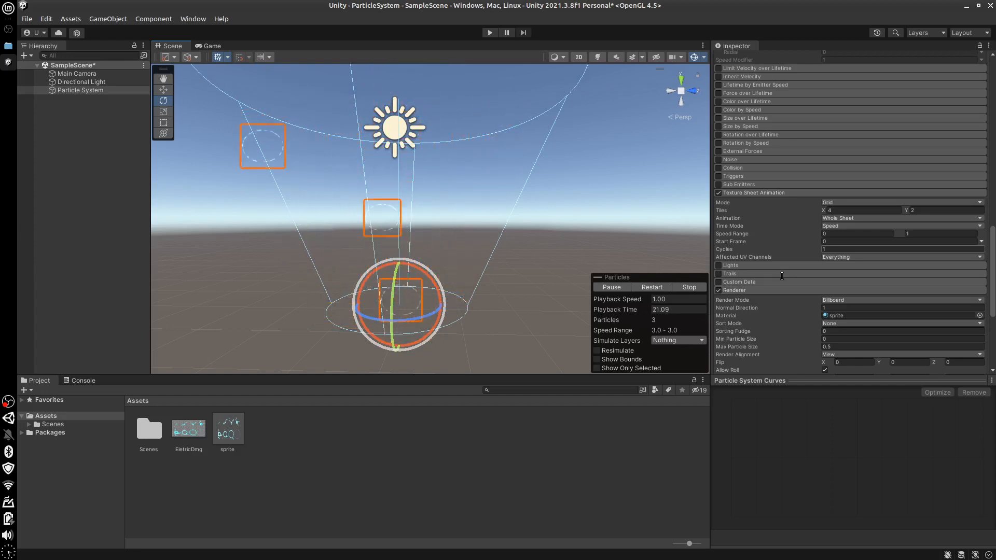
Set the texture sheet animation's time mode to FPS with a rate of 12
{"action": "left_click", "coordinate": [930, 225]}
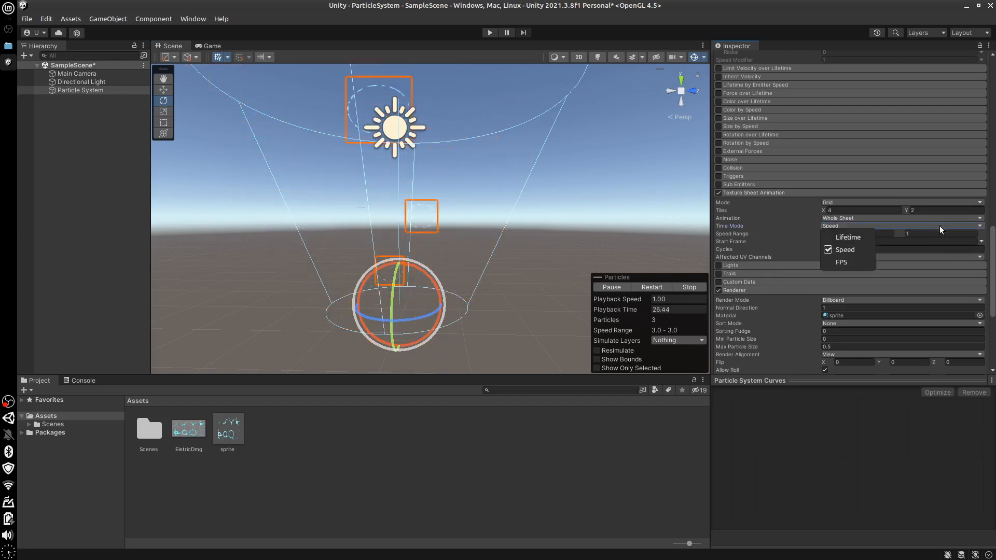
{"action": "left_click", "coordinate": [820, 269]}
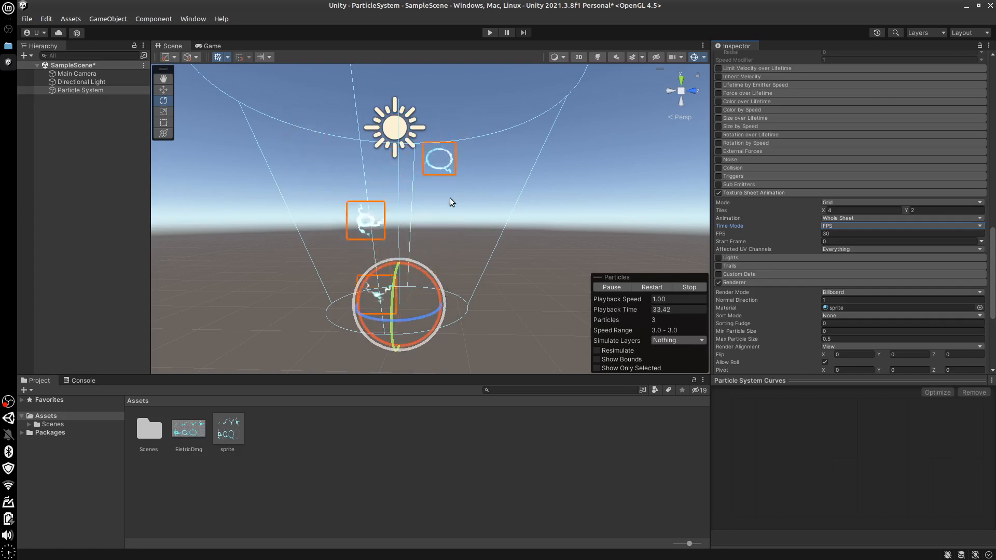
{"action": "left_click", "coordinate": [837, 233]}
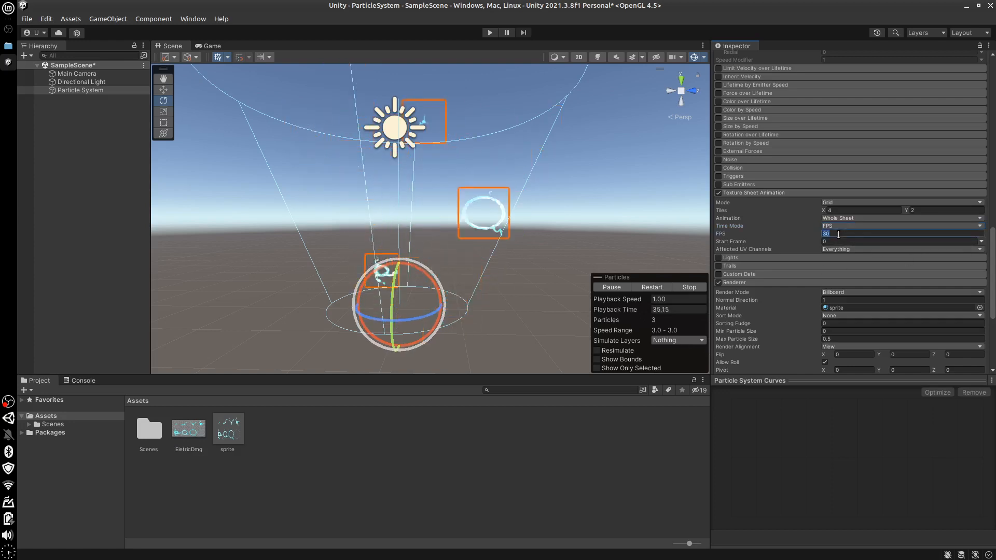
{"action": "type", "text": "12"}
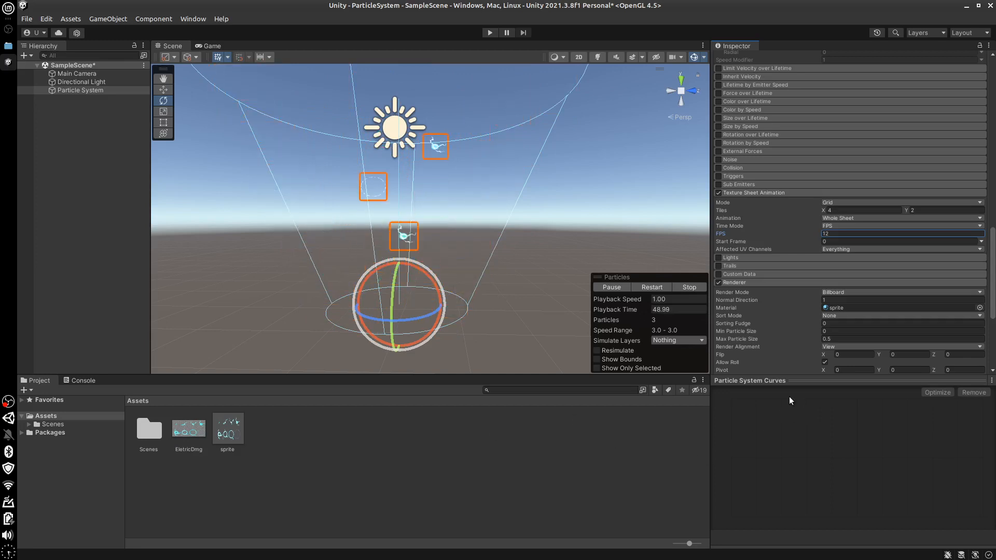
Disable Texture Sheet Animation and set the renderer's material to Default-Particle
{"action": "left_click", "coordinate": [719, 193]}
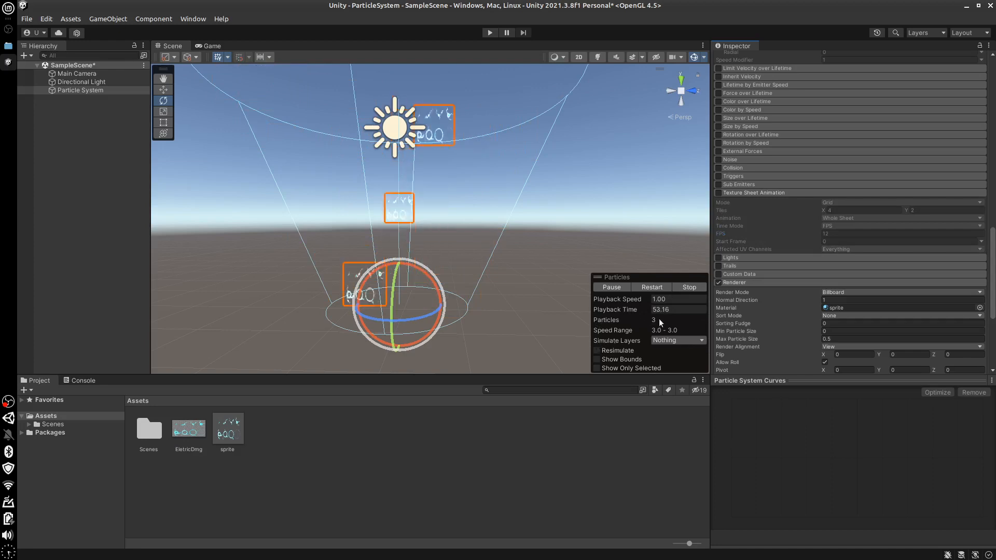
{"action": "left_click", "coordinate": [980, 307]}
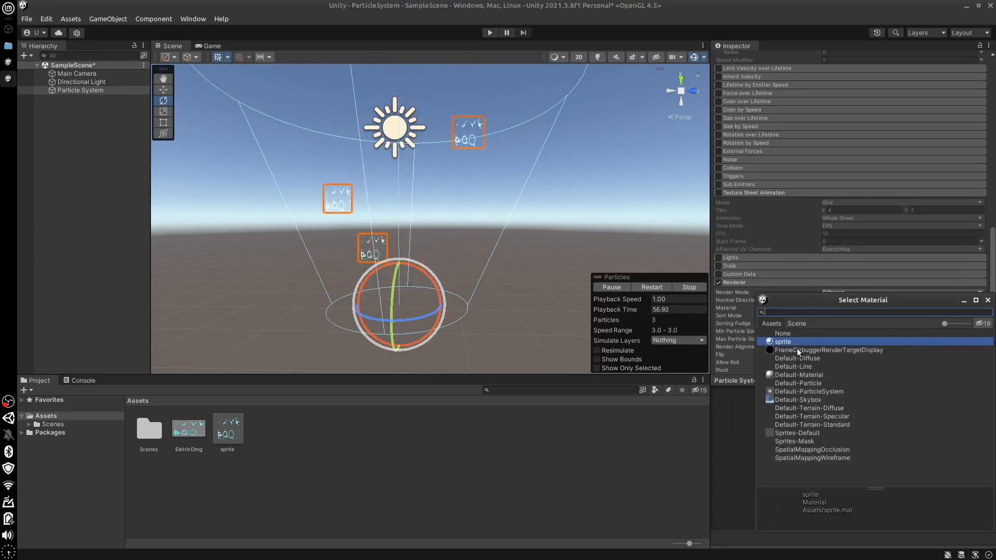
{"action": "left_click", "coordinate": [794, 383]}
{"action": "double_click", "coordinate": [796, 385]}
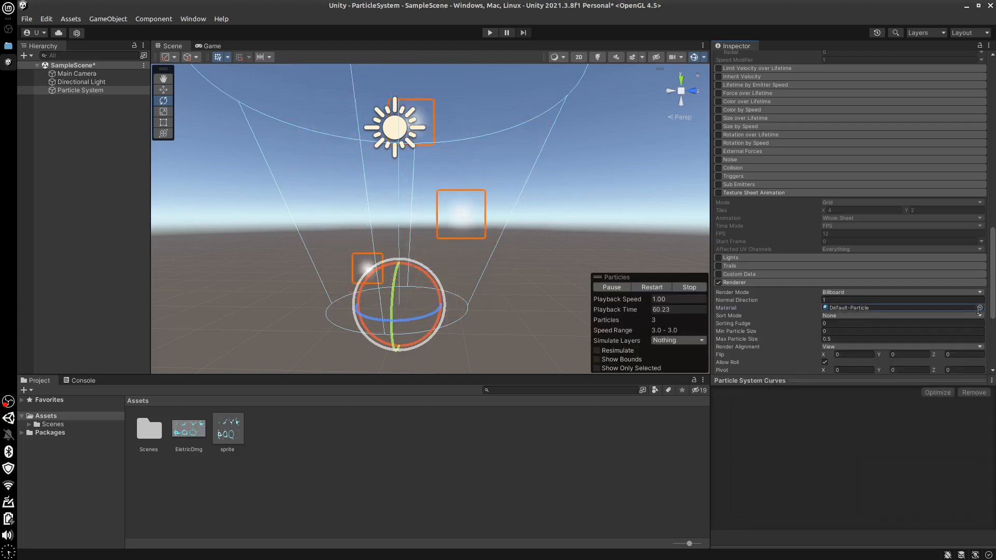
{"action": "left_click", "coordinate": [761, 192]}
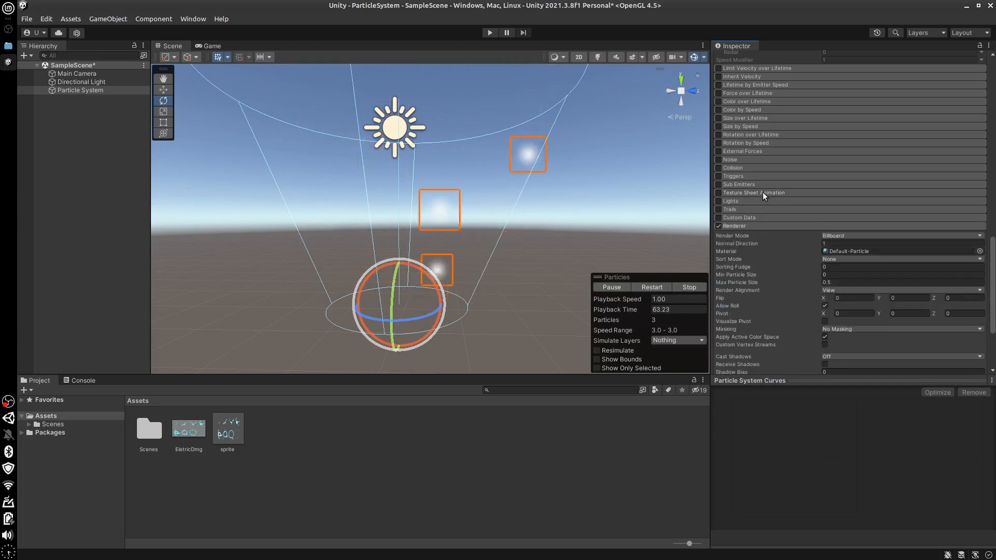
Examine the Lights module's settings, and enable the Trails module for the particles
{"action": "left_click", "coordinate": [734, 201]}
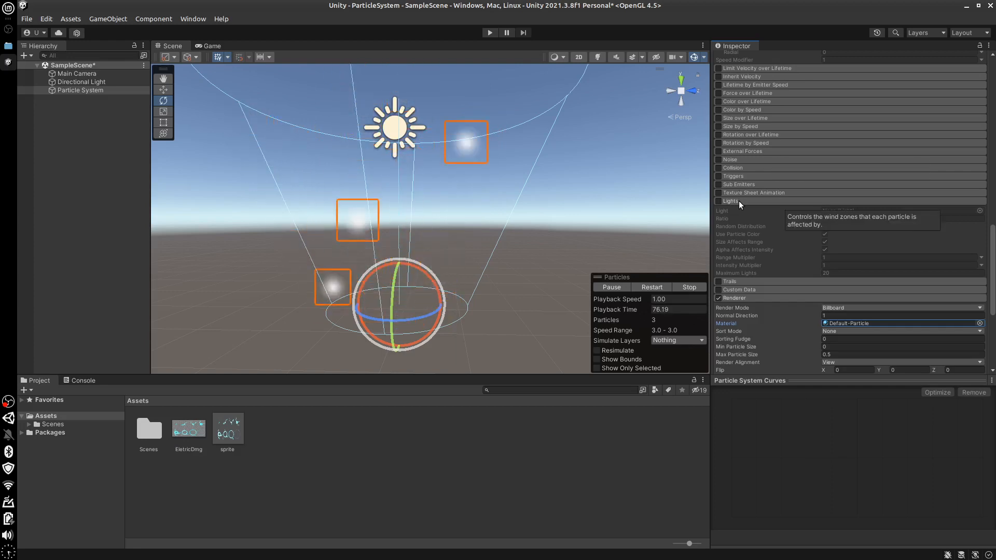
{"action": "left_click", "coordinate": [738, 201]}
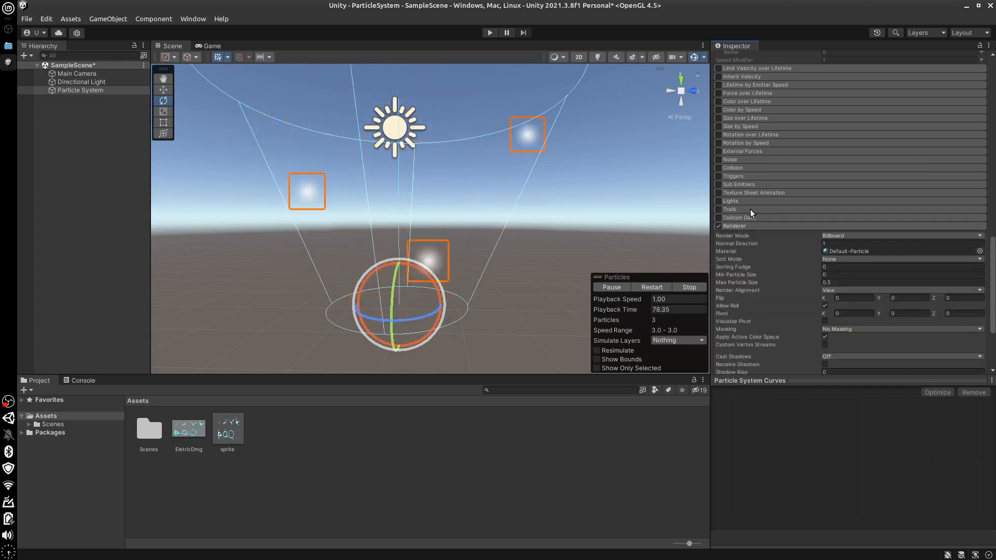
{"action": "left_click", "coordinate": [750, 209]}
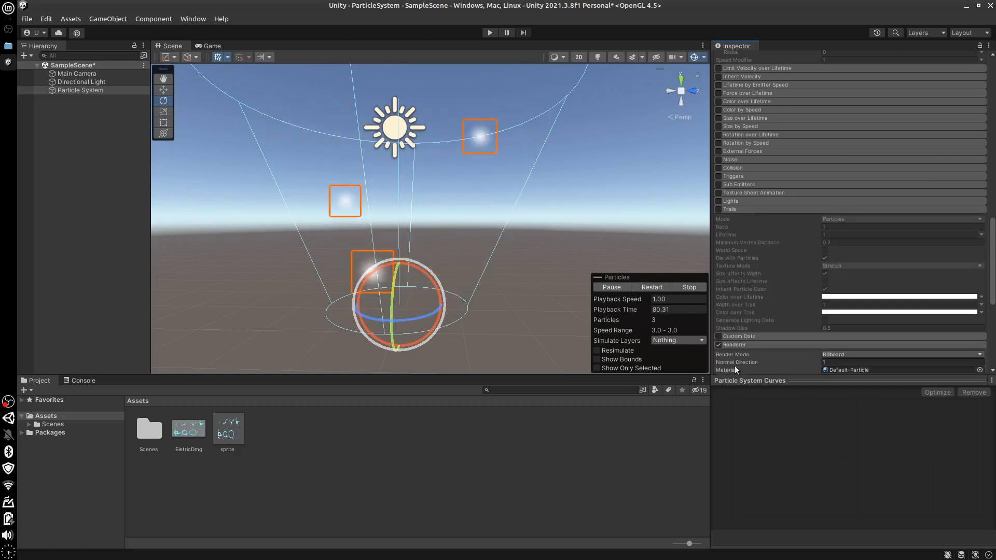
{"action": "left_click", "coordinate": [719, 209]}
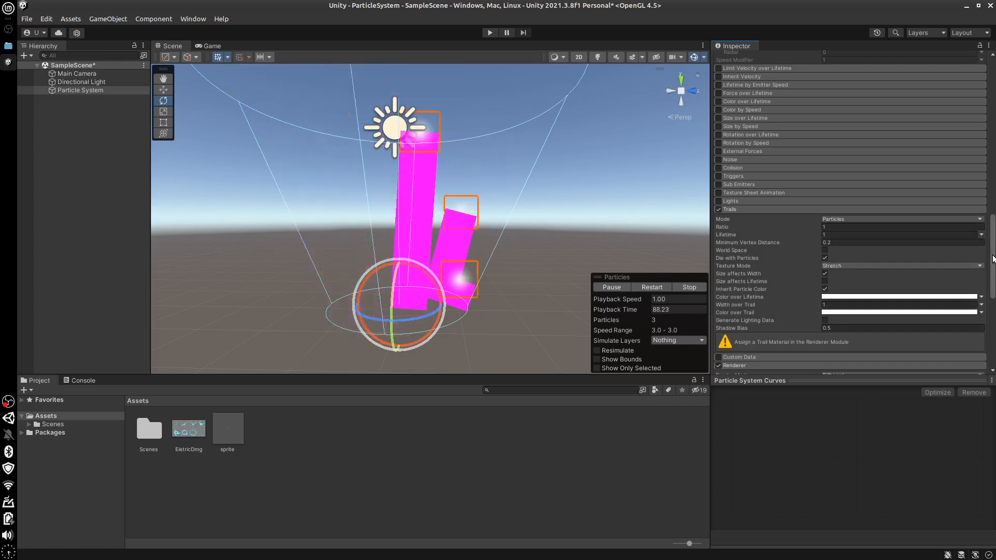
{"action": "left_click_drag", "start_coordinate": [992, 247], "coordinate": [994, 120]}
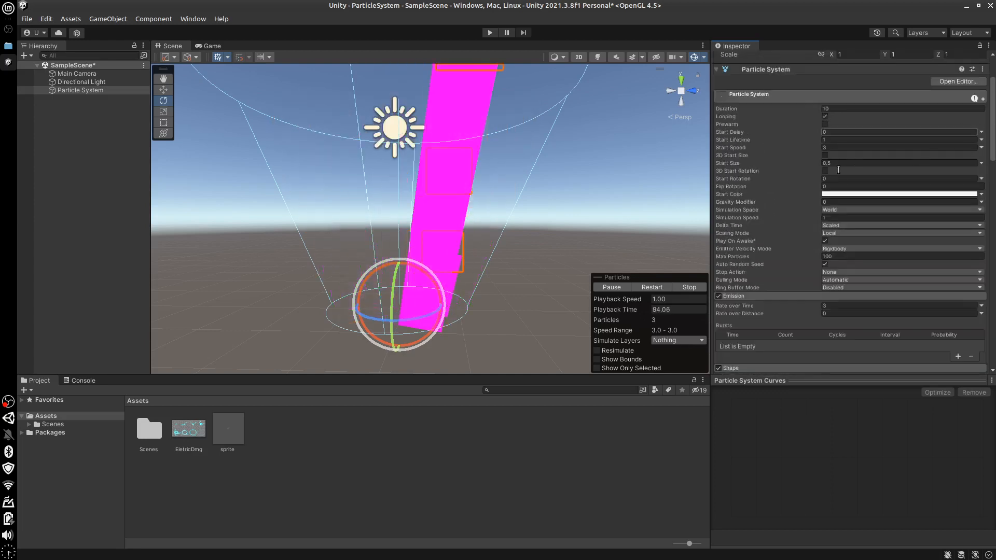
Set the particles' start speed to 10 and their gravity modifier to 1
{"action": "left_click", "coordinate": [833, 148]}
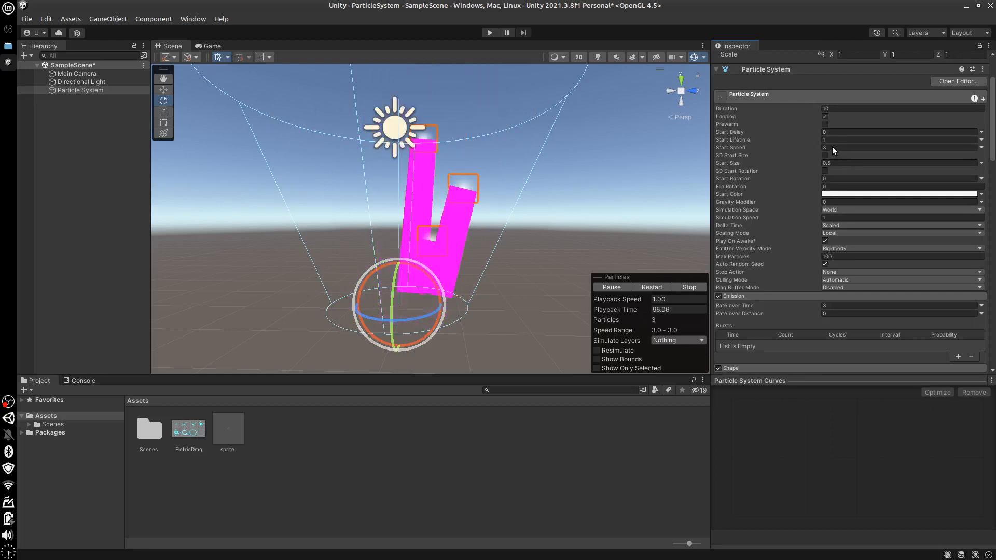
{"action": "type", "text": "10"}
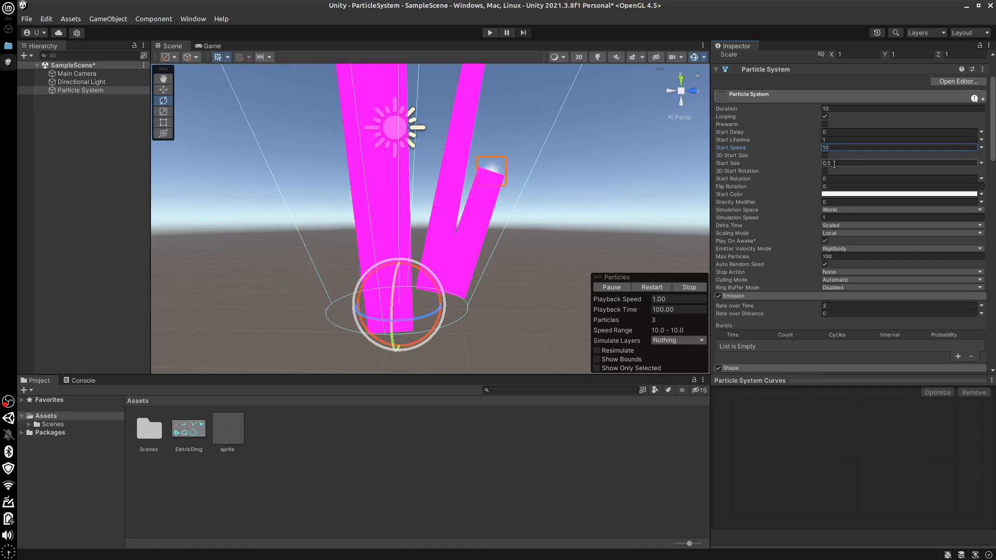
{"action": "left_click", "coordinate": [828, 203]}
{"action": "type", "text": "1"}
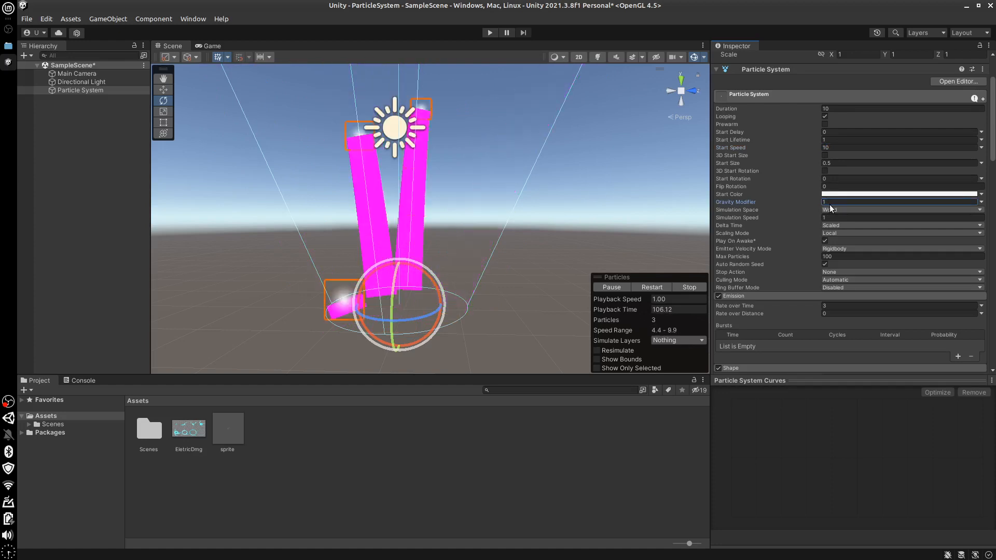
Set the start speed to 5 and the start lifetime to 10, and stop the particle preview
{"action": "left_click", "coordinate": [831, 149]}
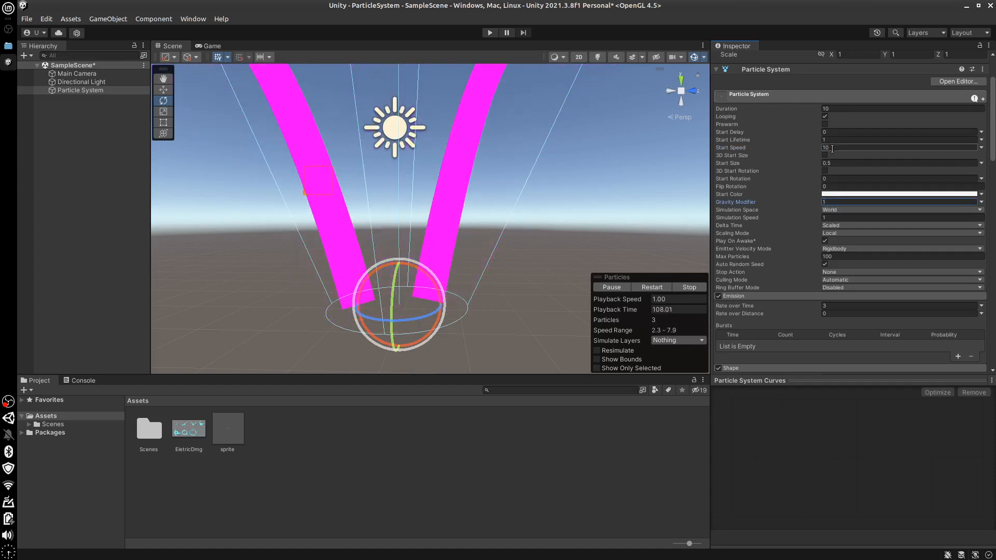
{"action": "key", "text": "BackSpace"}
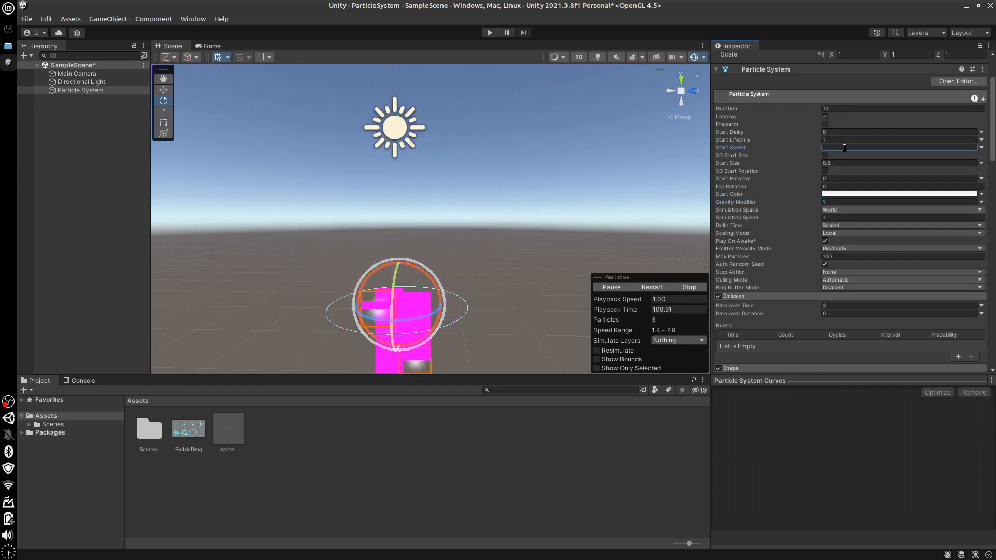
{"action": "type", "text": "5"}
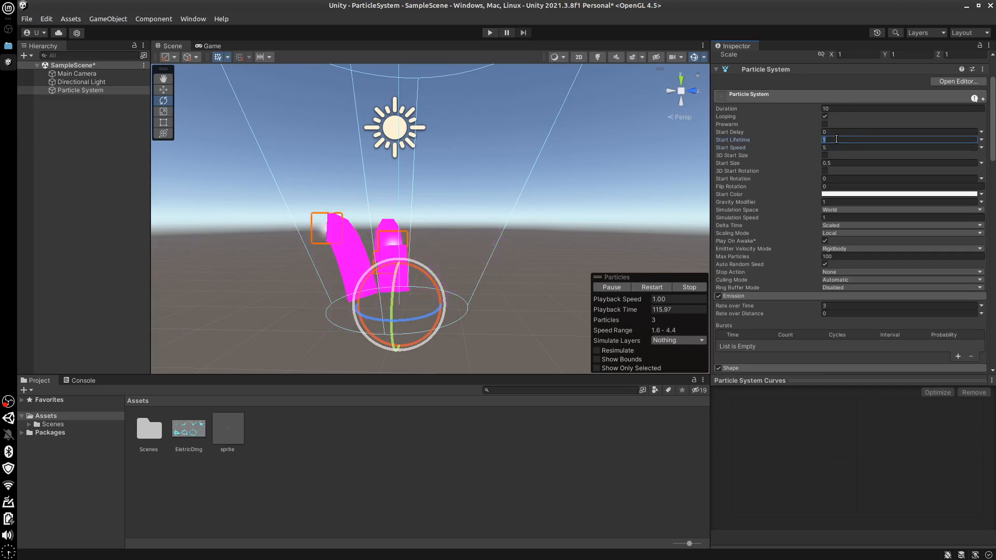
{"action": "left_click", "coordinate": [842, 139]}
{"action": "type", "text": "10"}
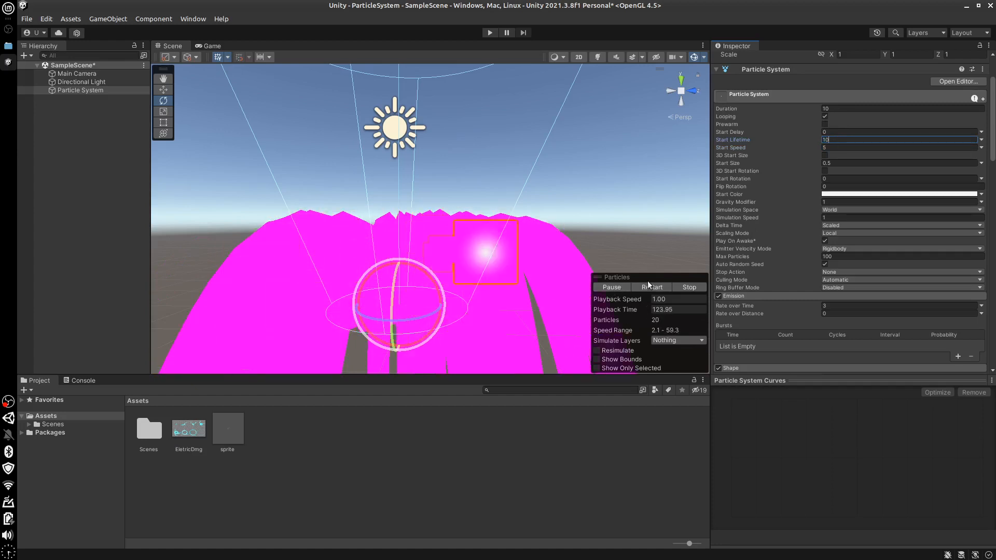
{"action": "left_click", "coordinate": [683, 288]}
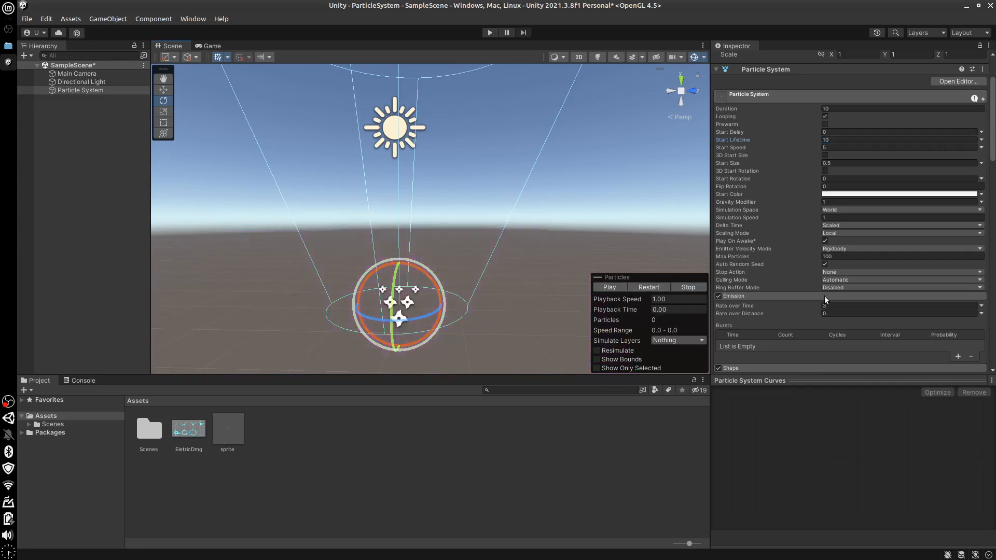
Assign Default-Particle as the trail material in the Renderer module
{"action": "left_click_drag", "start_coordinate": [994, 182], "coordinate": [991, 319]}
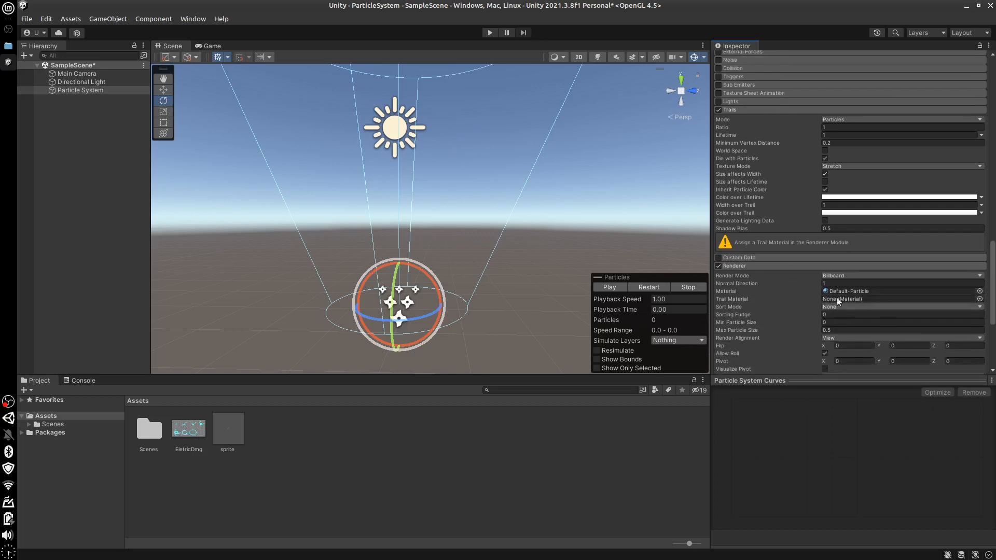
{"action": "left_click", "coordinate": [980, 300]}
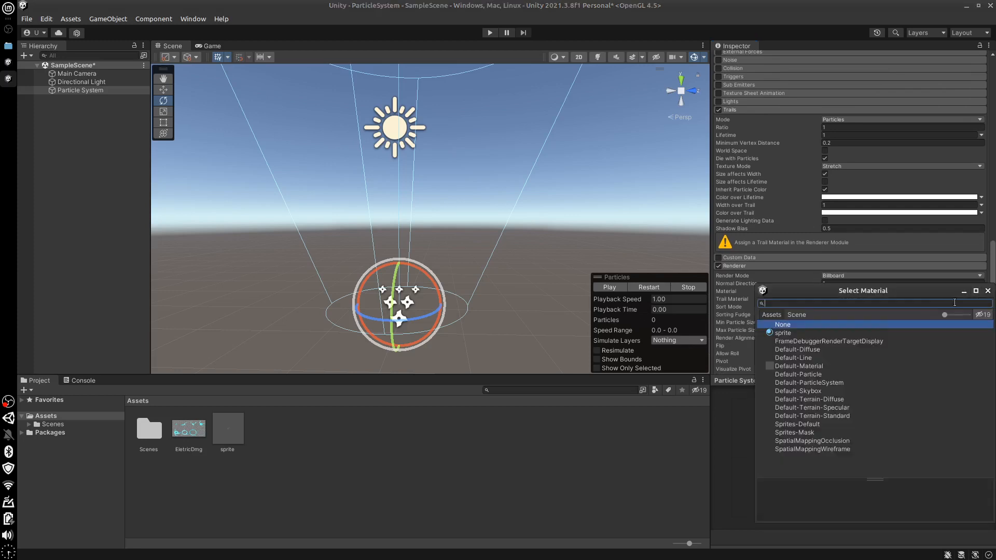
{"action": "left_click", "coordinate": [793, 374]}
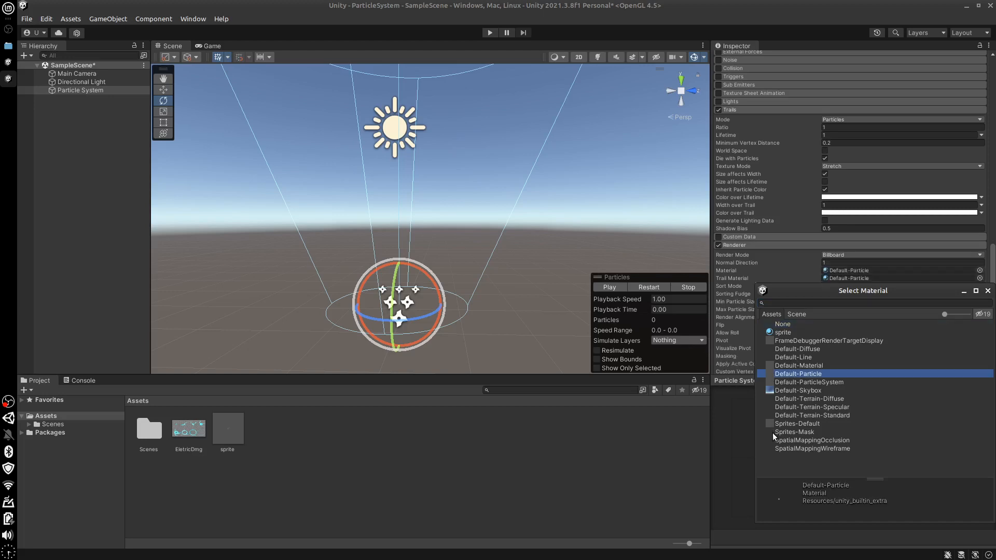
{"action": "left_click", "coordinate": [988, 292]}
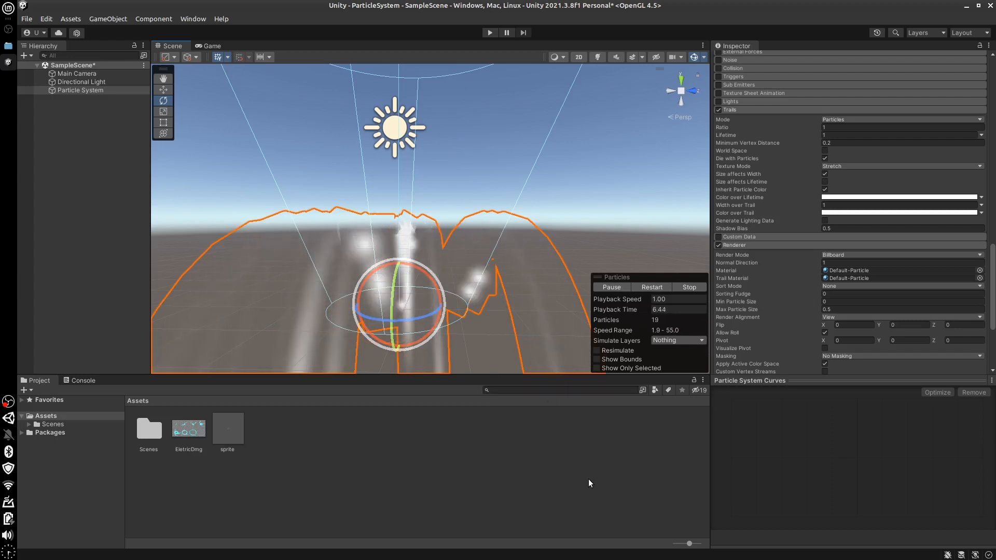
Set the trails' minimum vertex distance to 1 and stop the preview after checking the effect
{"action": "left_click", "coordinate": [828, 143]}
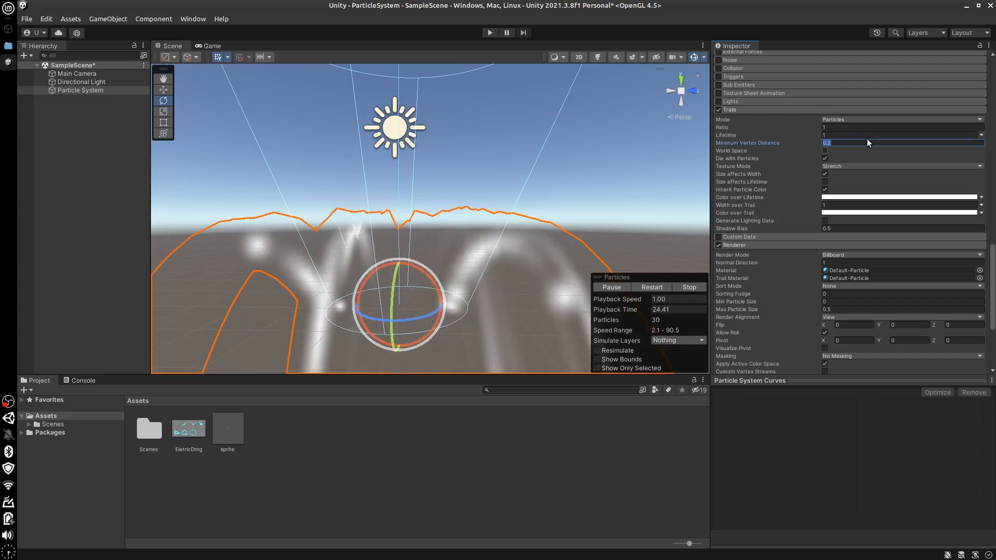
{"action": "type", "text": "1"}
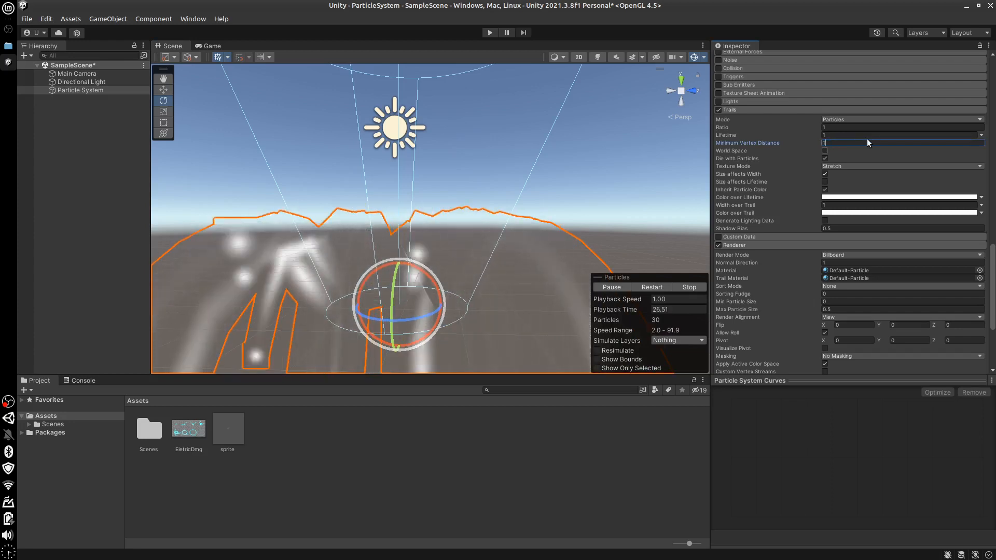
{"action": "left_click", "coordinate": [690, 287]}
Limit the max particles to 10 and set the emission rate over time to 1
{"action": "left_click_drag", "start_coordinate": [994, 282], "coordinate": [991, 111]}
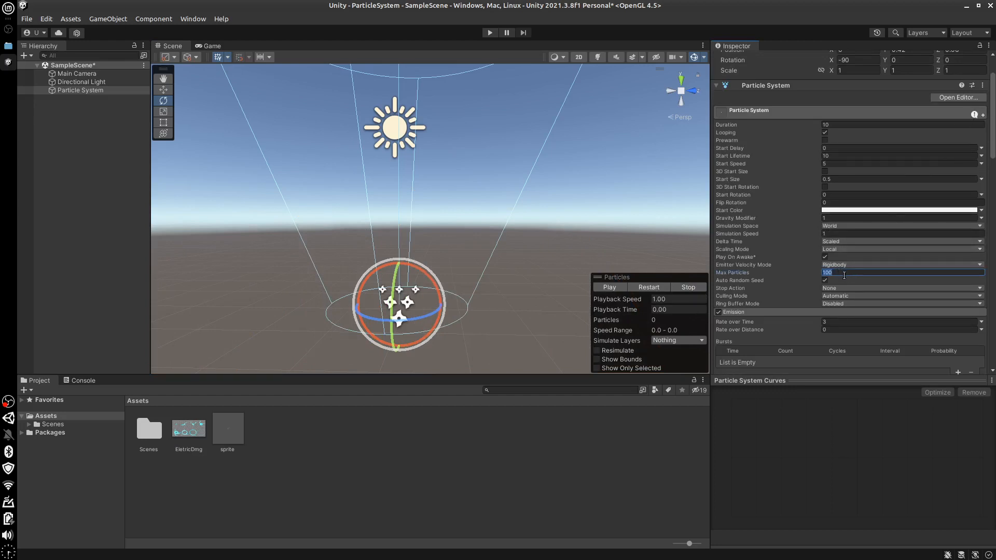
{"action": "type", "text": "10"}
{"action": "left_click_drag", "start_coordinate": [993, 155], "coordinate": [994, 199]}
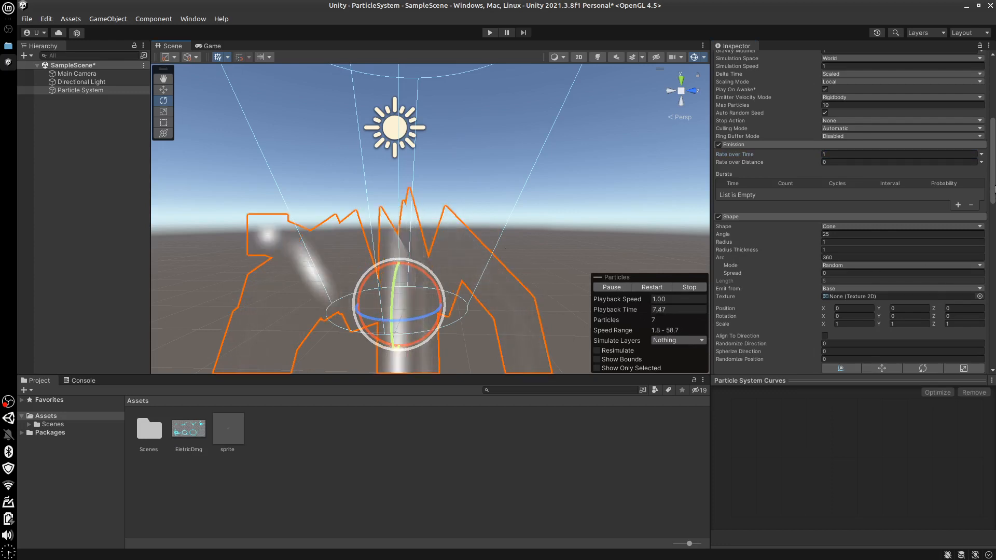
Set the trails' minimum vertex distance to 0.25 and preview the particles before stopping playback
{"action": "scroll", "coordinate": [994, 228], "scroll_direction": "down", "scroll_amount": 5}
{"action": "scroll", "coordinate": [994, 258], "scroll_direction": "down", "scroll_amount": 10}
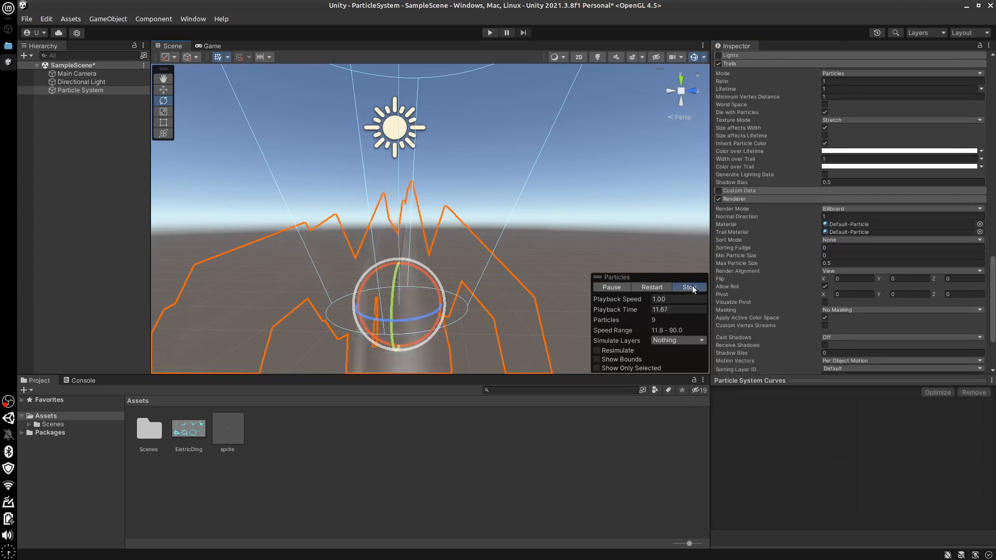
{"action": "left_click", "coordinate": [691, 287]}
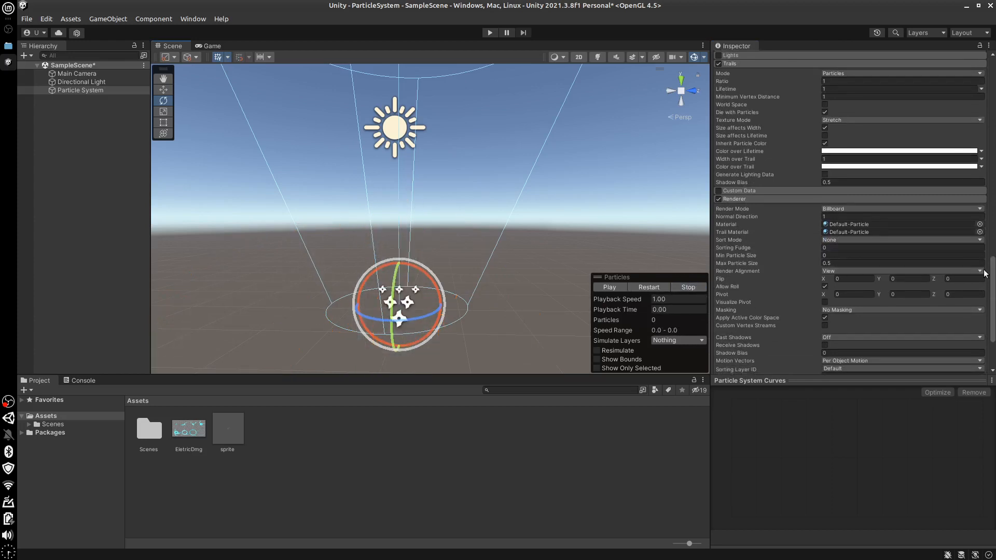
{"action": "scroll", "coordinate": [858, 217], "scroll_direction": "up", "scroll_amount": 4}
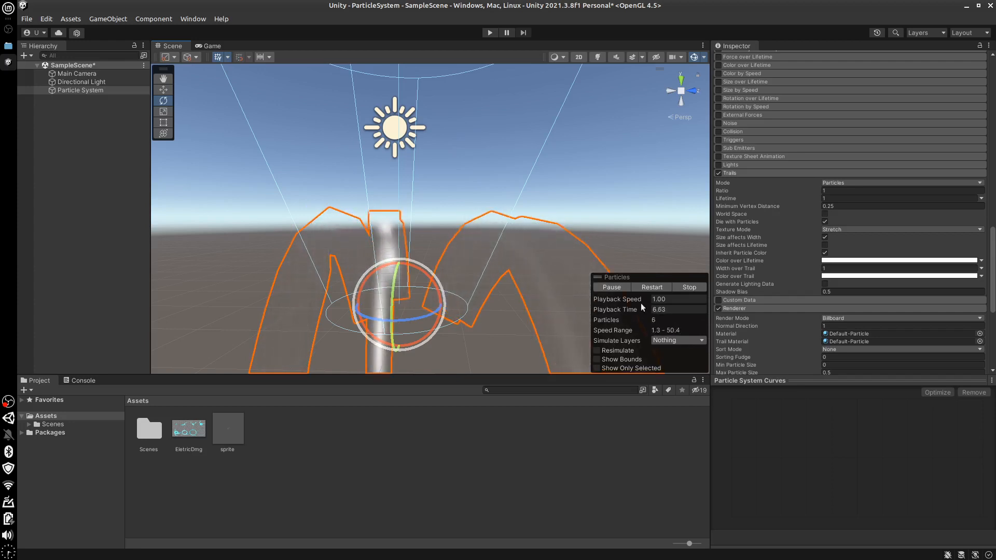
{"action": "left_click", "coordinate": [689, 288]}
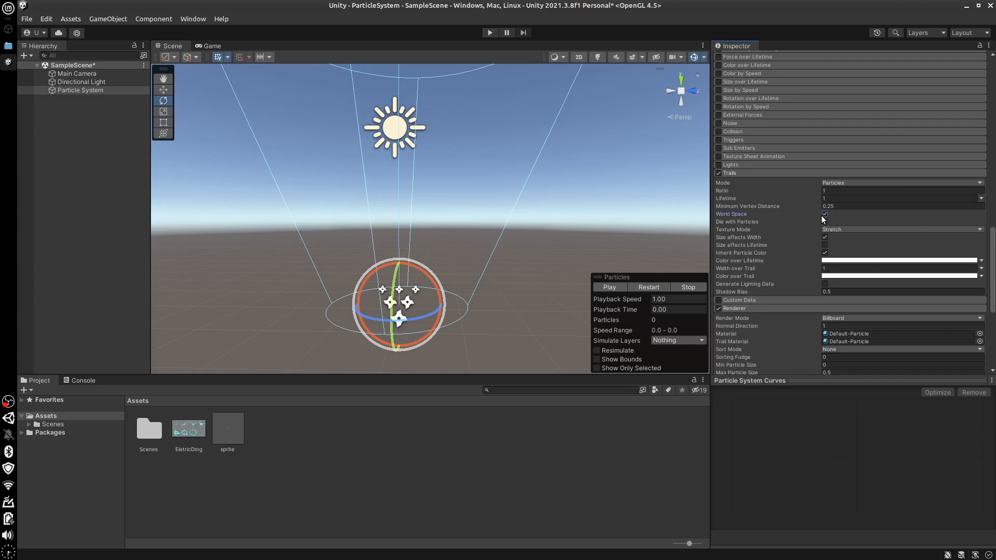
Play the preview and move the particle system along its green axis, comparing trails with World Space on and off
{"action": "left_click", "coordinate": [613, 288]}
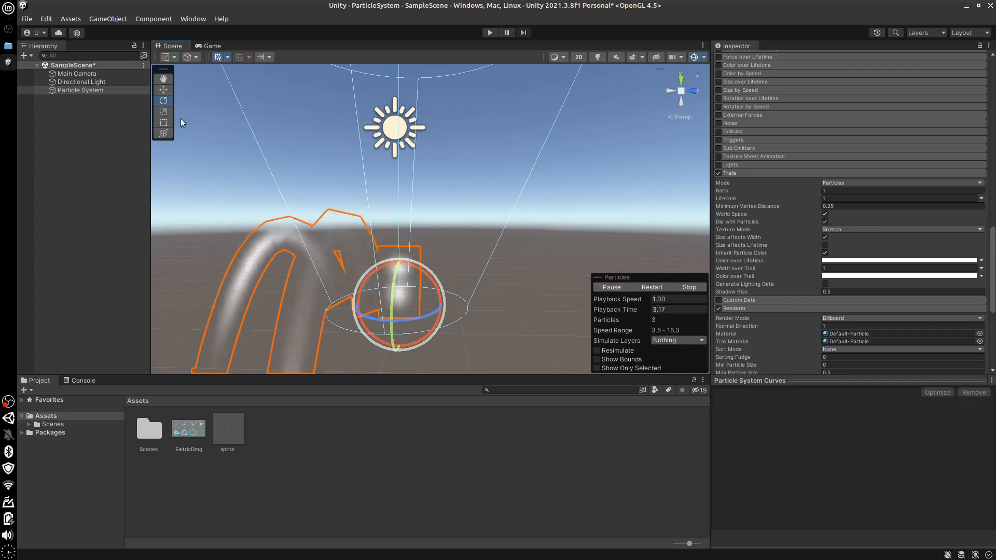
{"action": "left_click", "coordinate": [162, 89]}
{"action": "mouse_move", "coordinate": [369, 306]}
{"action": "left_mouse_down"}
{"action": "mouse_move", "coordinate": [270, 309]}
{"action": "mouse_move", "coordinate": [381, 303]}
{"action": "mouse_move", "coordinate": [270, 307]}
{"action": "mouse_move", "coordinate": [373, 306]}
{"action": "left_mouse_up"}
{"action": "left_click", "coordinate": [826, 213]}
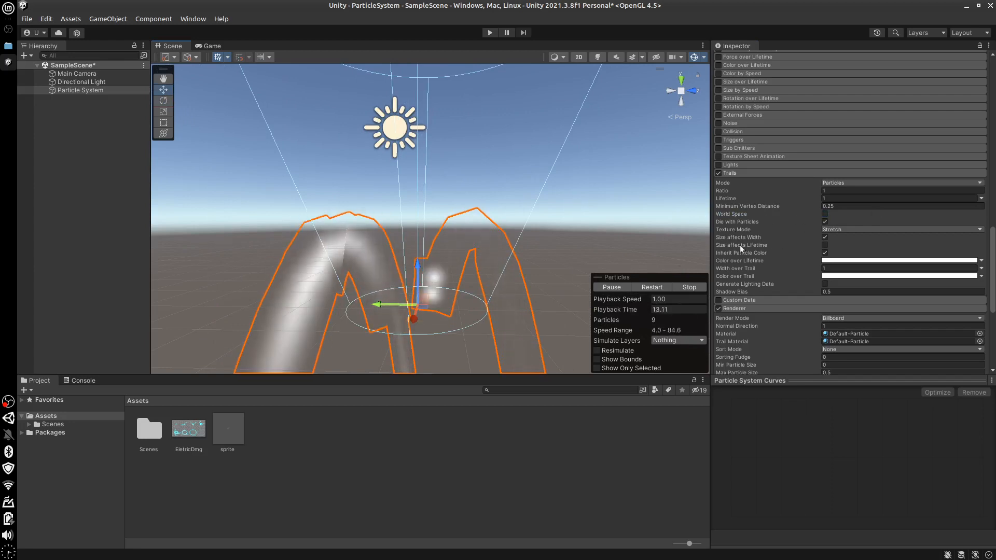
{"action": "left_click_drag", "start_coordinate": [388, 304], "coordinate": [385, 306]}
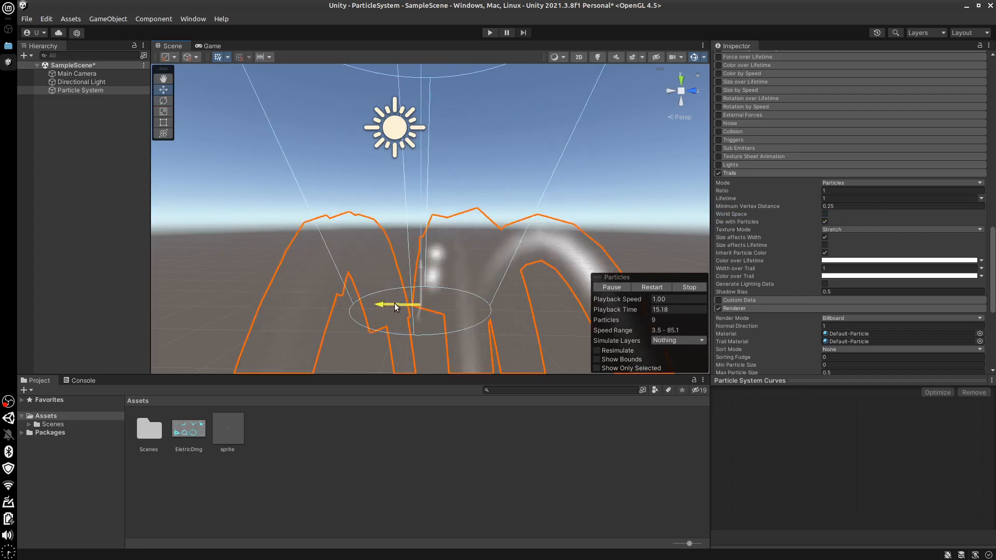
Toggle the trails' Die with Particles option and examine the falling trails from different angles and distances
{"action": "left_click", "coordinate": [825, 222]}
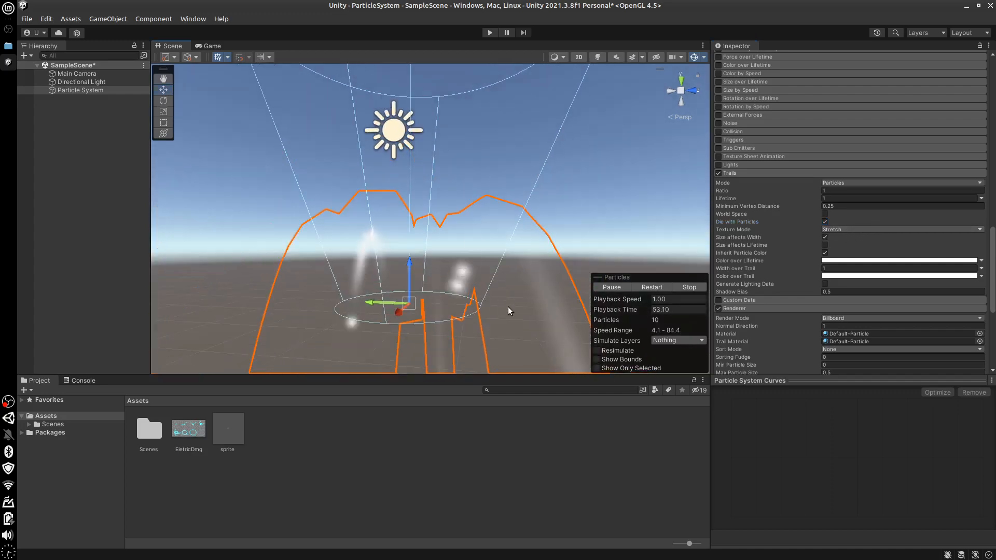
{"action": "scroll", "coordinate": [506, 308], "scroll_direction": "down", "scroll_amount": 3}
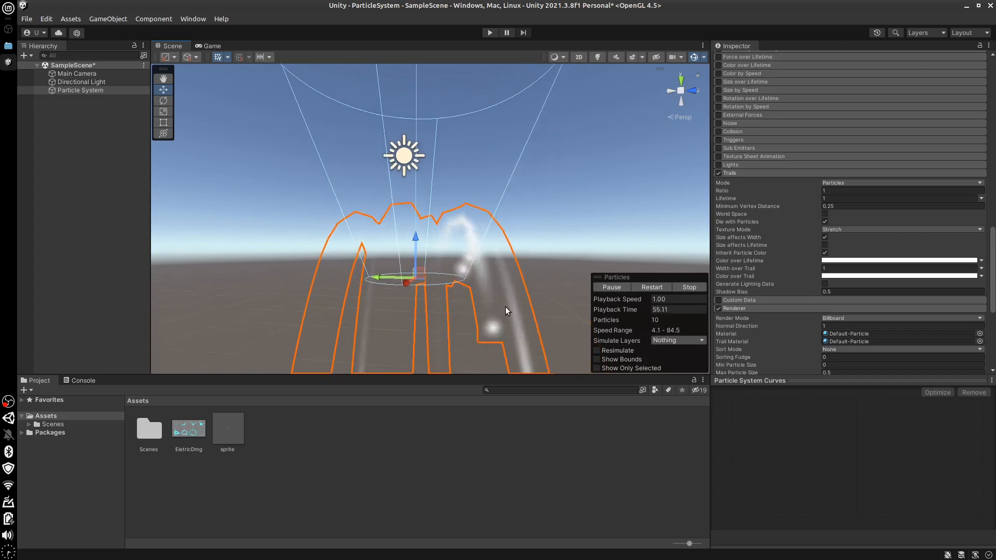
{"action": "middle_click_drag", "start_coordinate": [525, 299], "coordinate": [509, 291]}
{"action": "scroll", "coordinate": [509, 291], "scroll_direction": "down", "scroll_amount": 2}
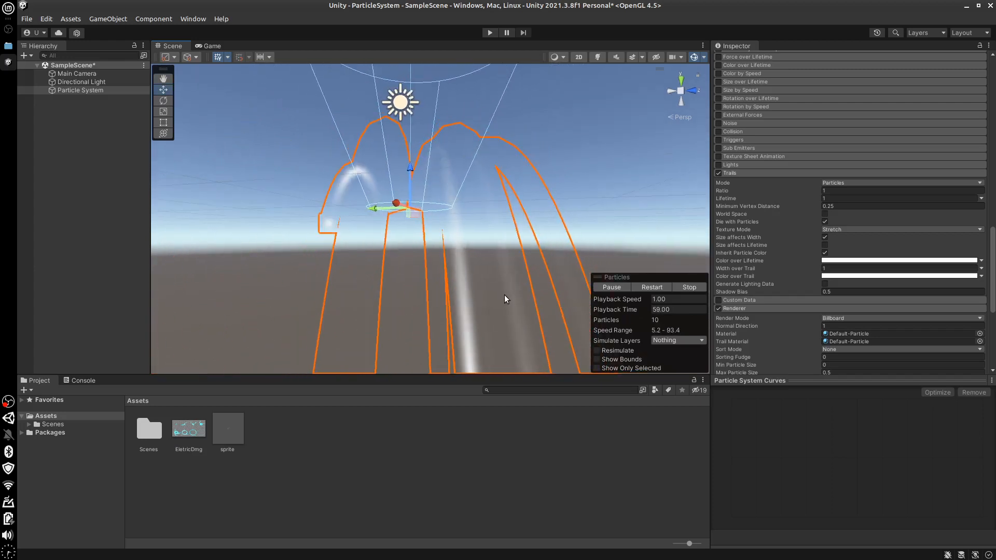
{"action": "left_click_drag", "start_coordinate": [521, 295], "coordinate": [561, 325], "text": "alt"}
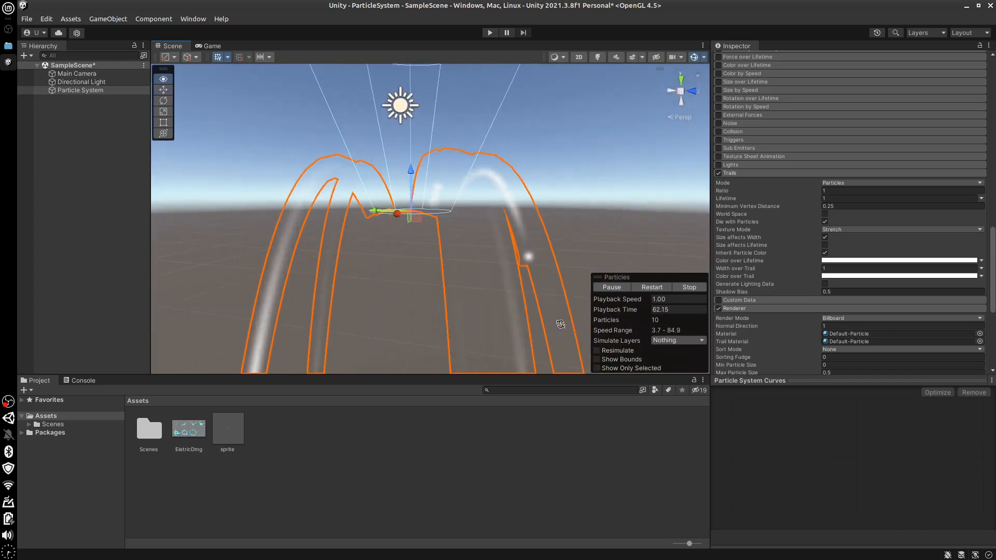
Set the trails' texture mode to Tile and inspect the repeated texture along the trails
{"action": "left_click", "coordinate": [855, 230]}
{"action": "left_click", "coordinate": [851, 253]}
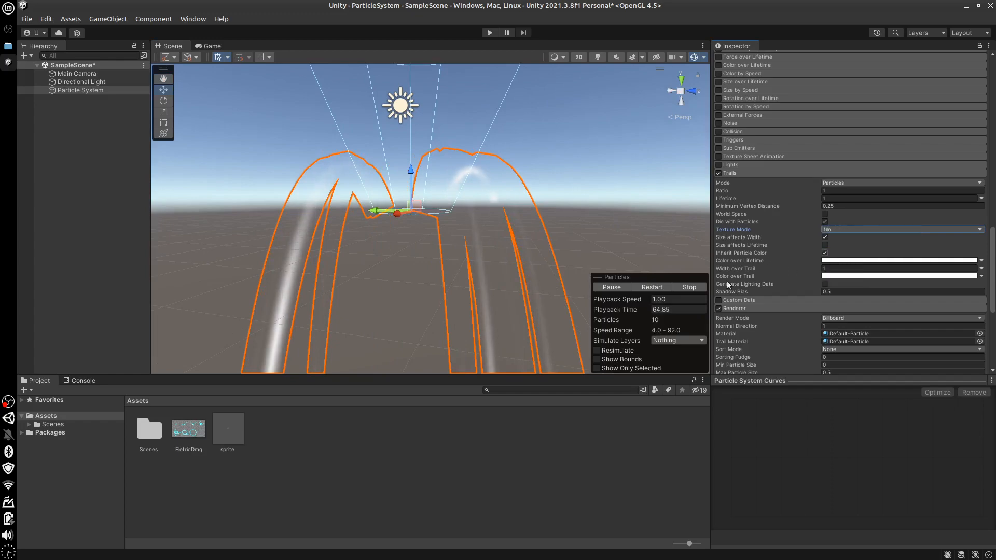
{"action": "left_click_drag", "start_coordinate": [445, 296], "coordinate": [368, 225], "text": "alt"}
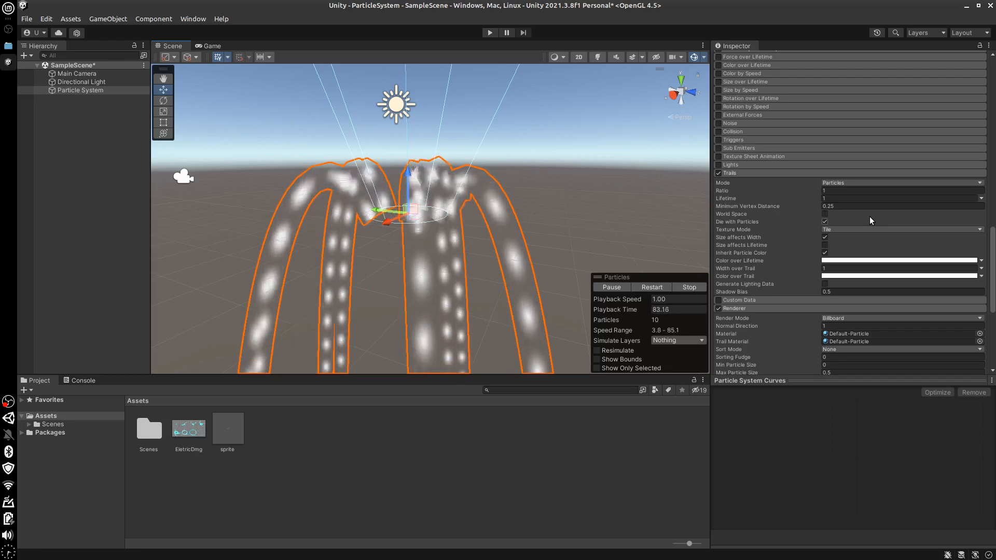
Compare the DistributePerSegment and RepeatPerSegment texture modes on the trails, ending with DistributePerSegment
{"action": "left_click", "coordinate": [855, 230]}
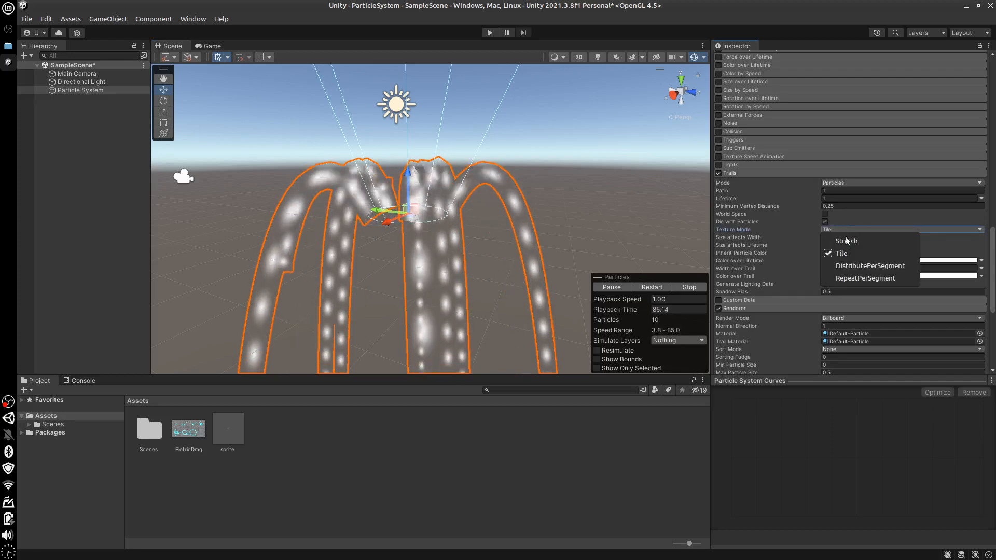
{"action": "left_click", "coordinate": [844, 266]}
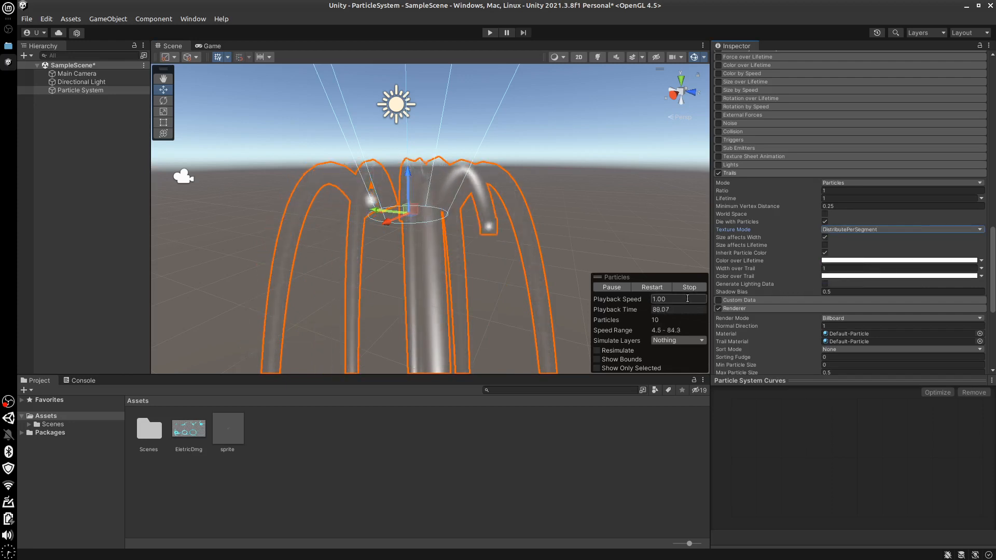
{"action": "left_click", "coordinate": [863, 230]}
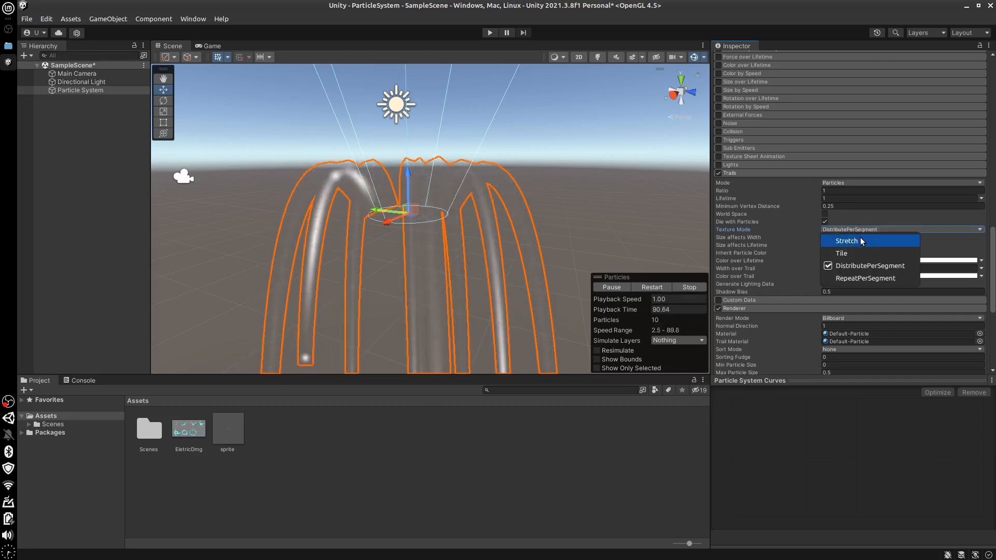
{"action": "left_click", "coordinate": [850, 277]}
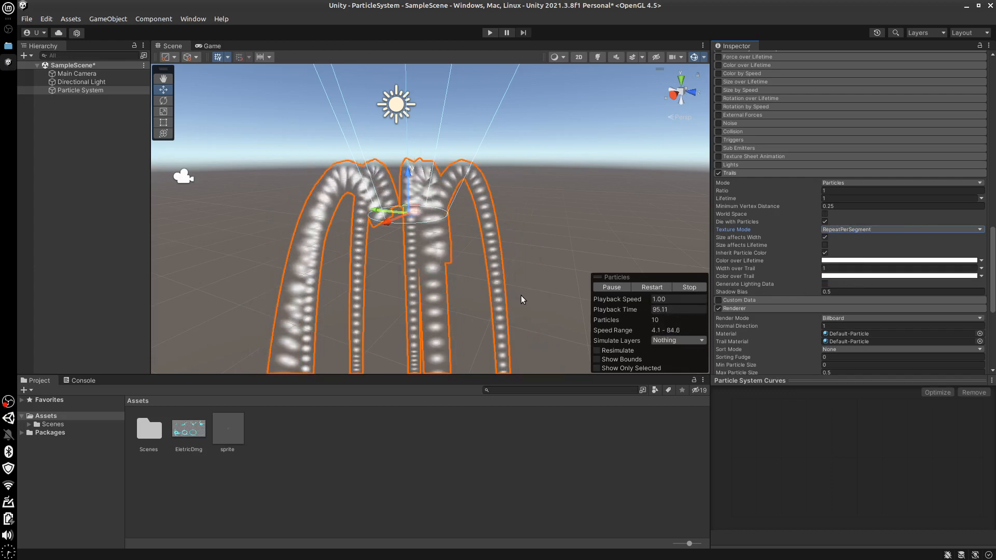
{"action": "left_click", "coordinate": [886, 229]}
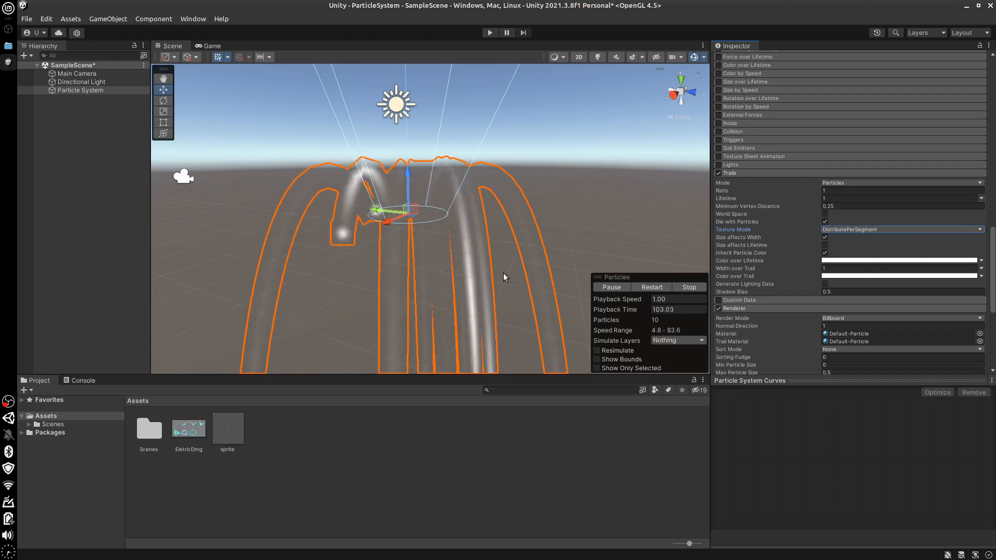
{"action": "left_click_drag", "start_coordinate": [518, 278], "coordinate": [593, 280], "text": "alt"}
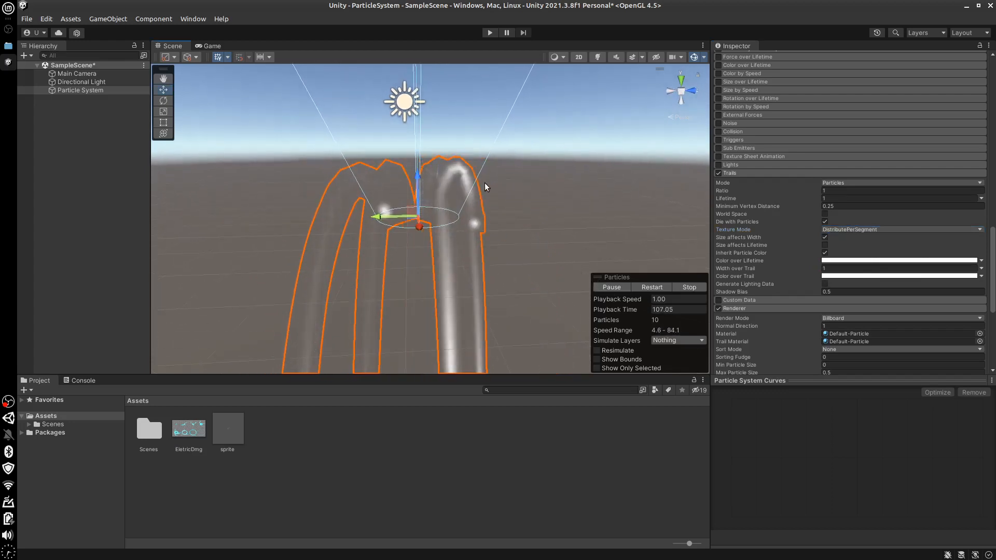
Stop the running particle preview and set Width over Trail to 0.1 in the Trails module
{"action": "left_click", "coordinate": [689, 287]}
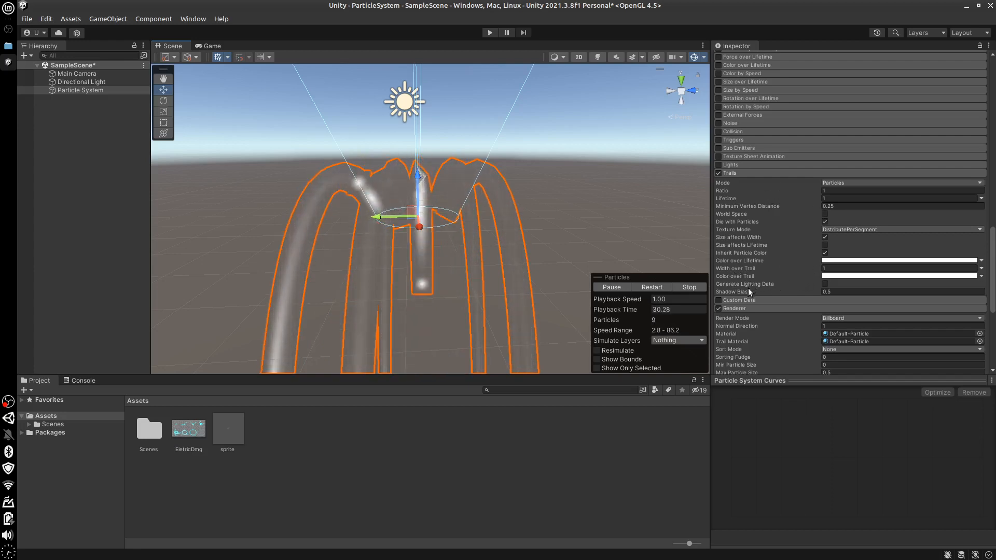
{"action": "left_click", "coordinate": [839, 270]}
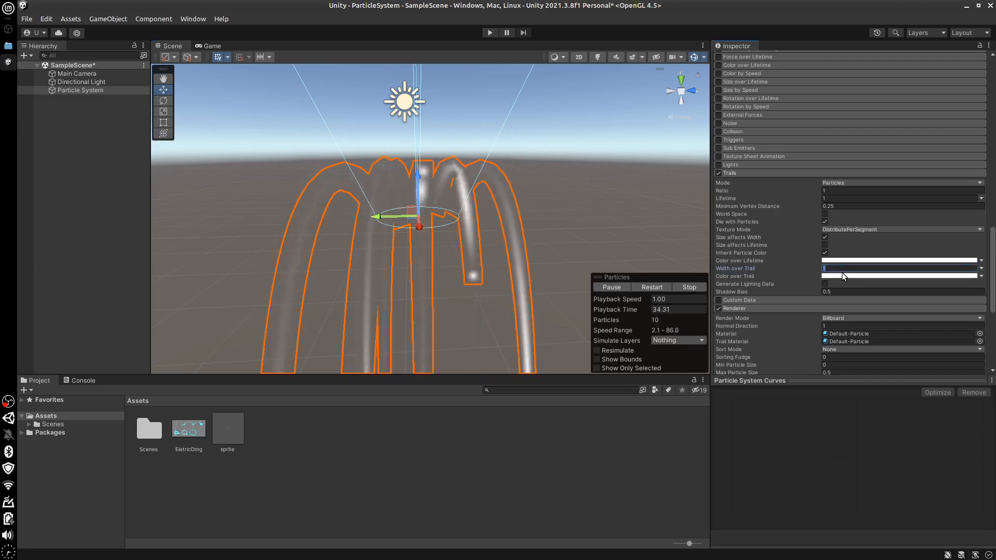
{"action": "type", "text": "0.1"}
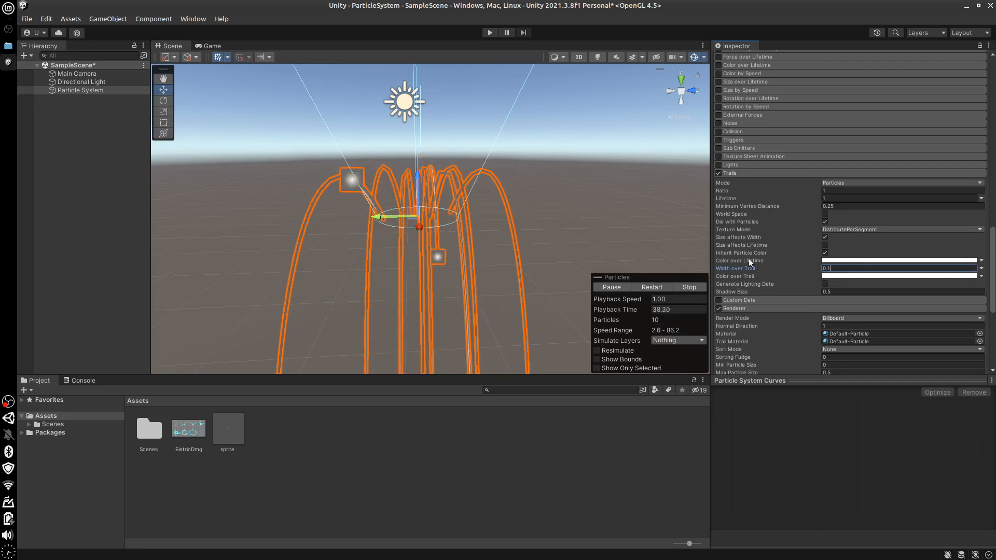
Give the trails' Color over Trail a solid light red tint
{"action": "left_click", "coordinate": [849, 276]}
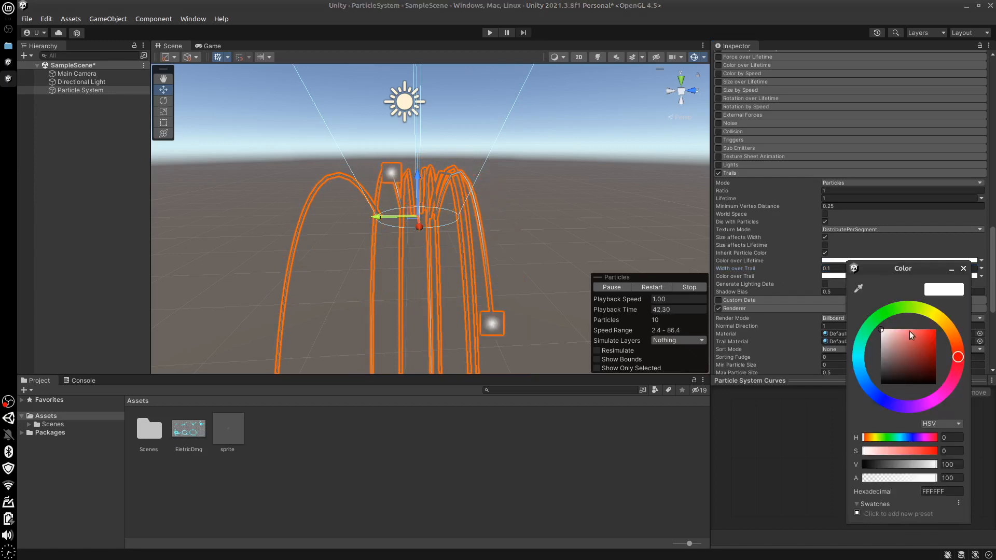
{"action": "mouse_move", "coordinate": [908, 333]}
{"action": "left_mouse_down"}
{"action": "mouse_move", "coordinate": [944, 329]}
{"action": "mouse_move", "coordinate": [911, 334]}
{"action": "mouse_move", "coordinate": [898, 324]}
{"action": "left_mouse_up"}
{"action": "left_click", "coordinate": [646, 397]}
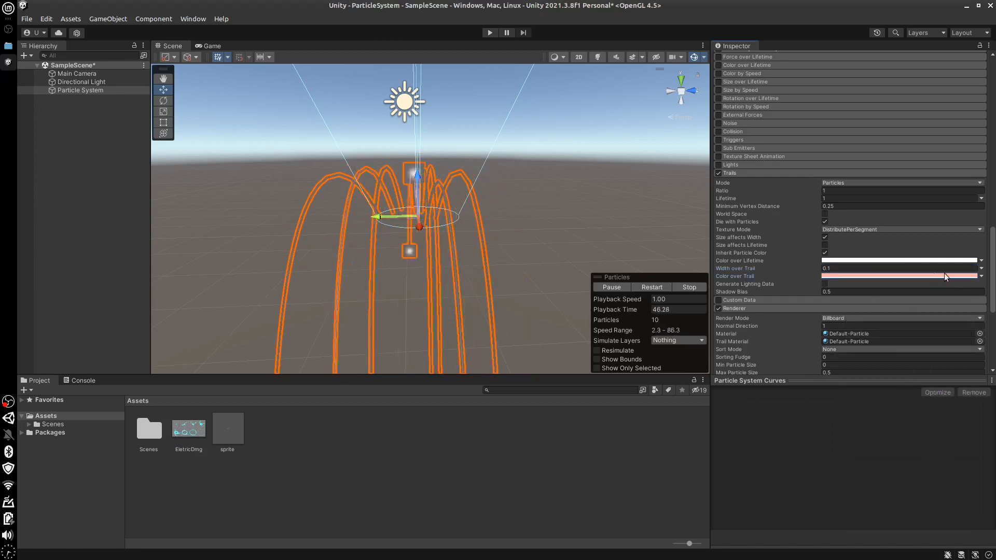
Switch Color over Trail to a gradient that blends from white to pure red (FF0000) at location 100%
{"action": "left_click", "coordinate": [981, 276]}
{"action": "left_click", "coordinate": [942, 298]}
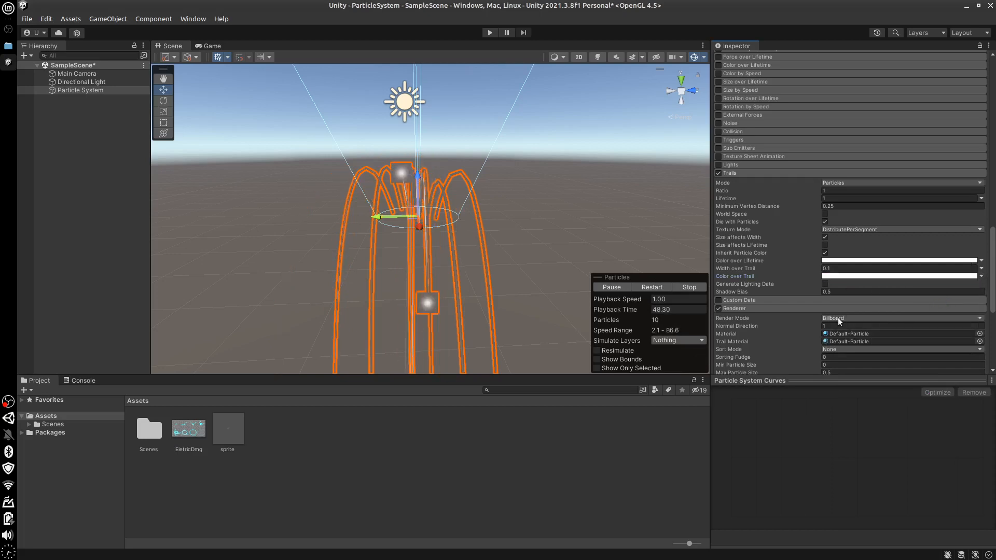
{"action": "left_click", "coordinate": [867, 276]}
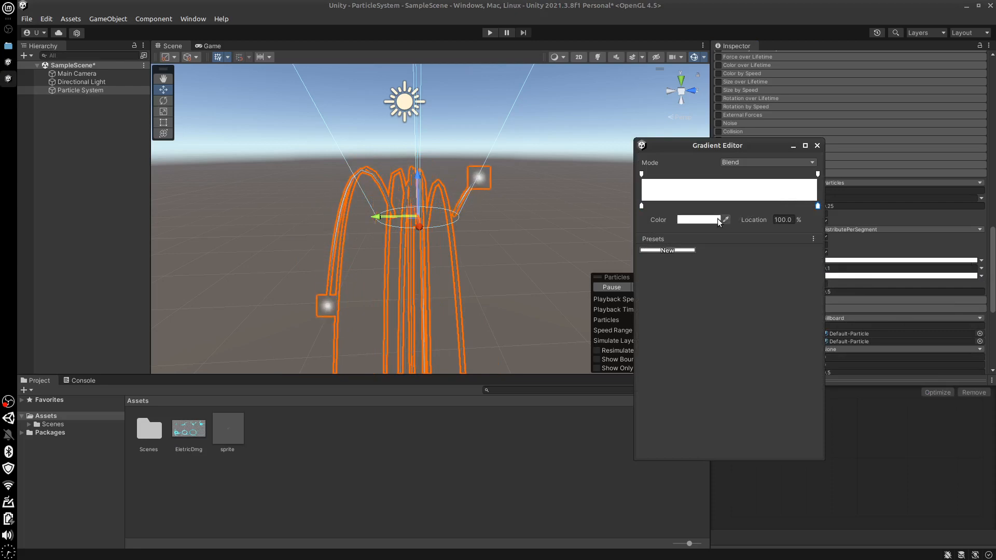
{"action": "left_click", "coordinate": [698, 219]}
{"action": "left_click_drag", "start_coordinate": [776, 271], "coordinate": [846, 266]}
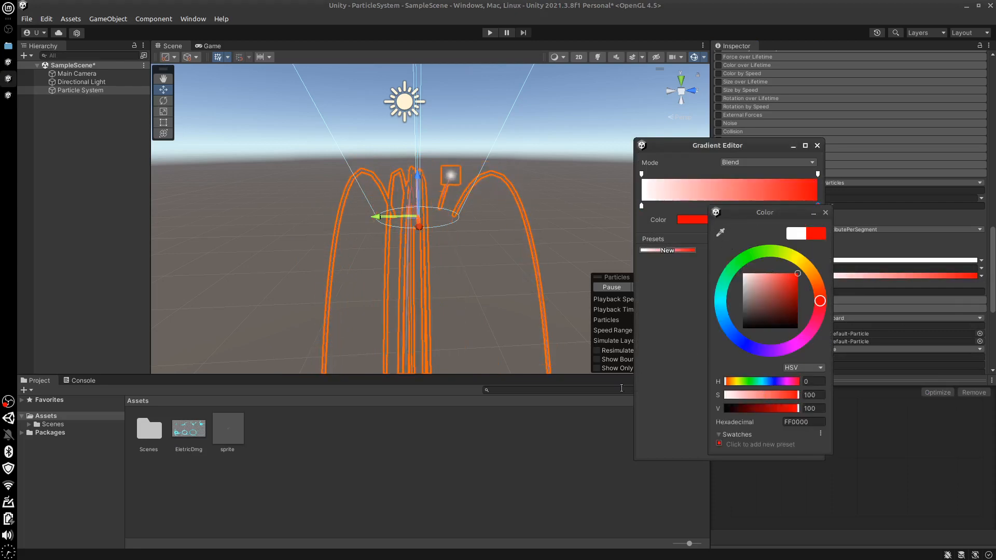
{"action": "left_click", "coordinate": [549, 398]}
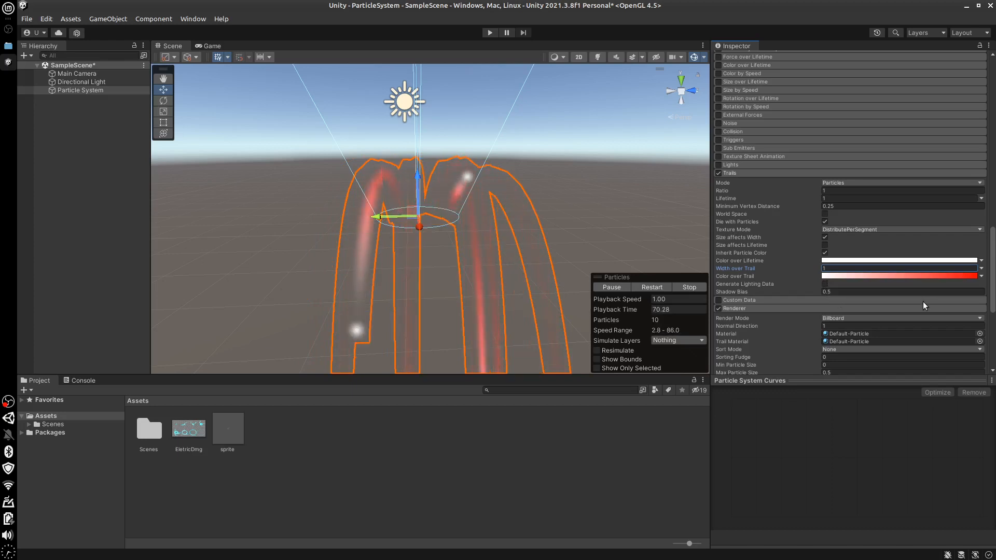
Disable and collapse the Trails module, and set the particle system's Start Speed to 3
{"action": "left_click", "coordinate": [718, 173]}
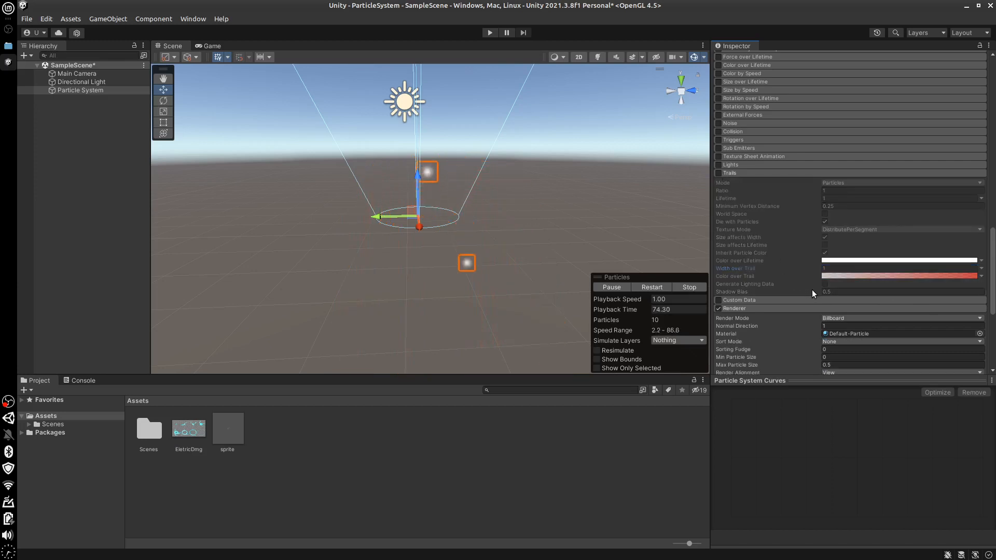
{"action": "left_click", "coordinate": [753, 173]}
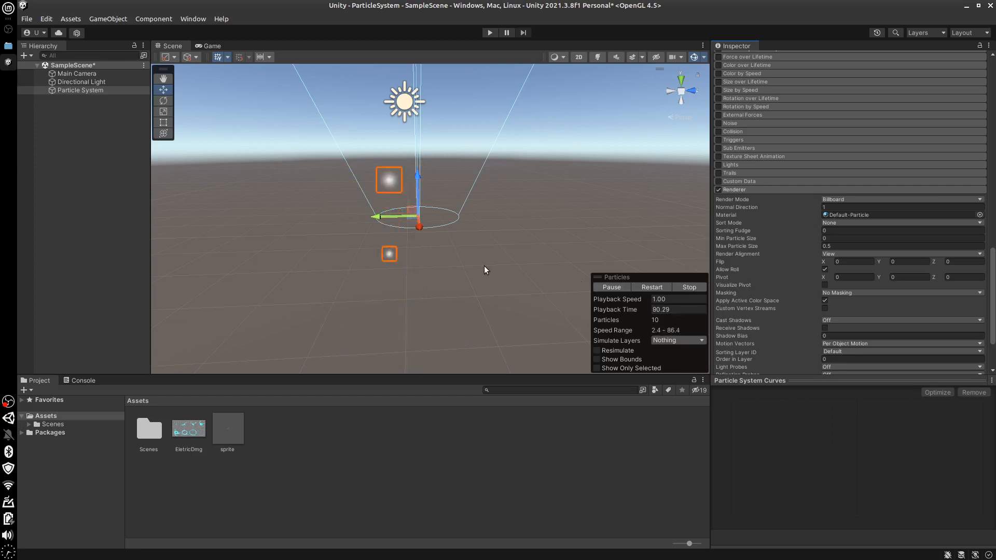
{"action": "scroll", "coordinate": [897, 141], "scroll_direction": "up", "scroll_amount": 15}
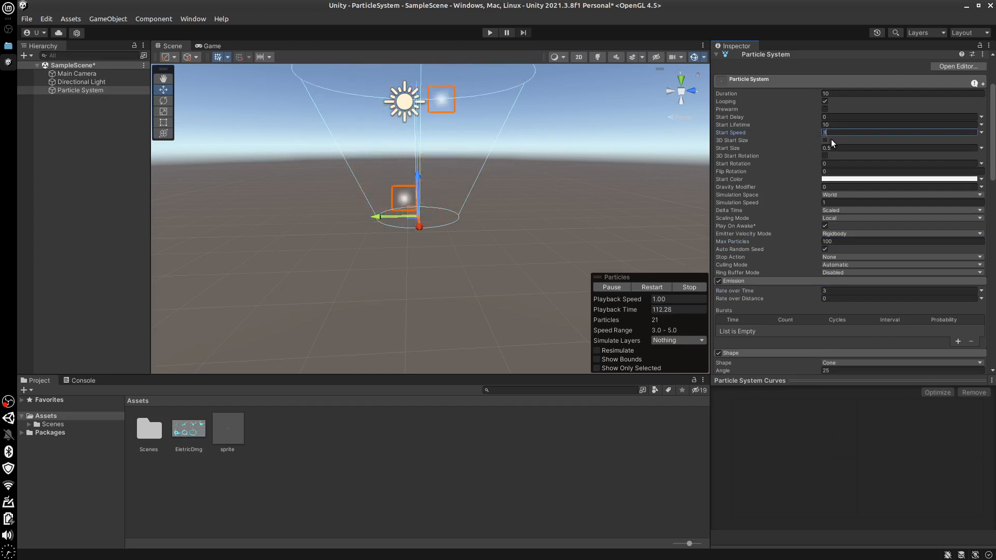
Examine how the particles face the camera from several angles while the Renderer module is in Billboard mode
{"action": "left_click_drag", "start_coordinate": [554, 237], "coordinate": [563, 261], "text": "alt"}
{"action": "middle_click_drag", "start_coordinate": [473, 155], "coordinate": [488, 226]}
{"action": "left_click_drag", "start_coordinate": [512, 272], "coordinate": [544, 270], "text": "alt"}
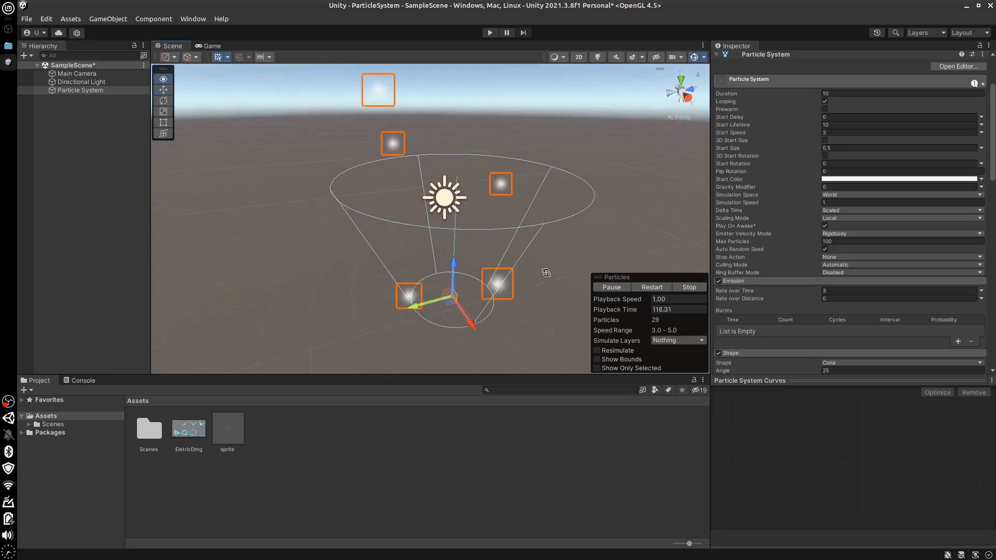
{"action": "scroll", "coordinate": [978, 213], "scroll_direction": "down", "scroll_amount": 10}
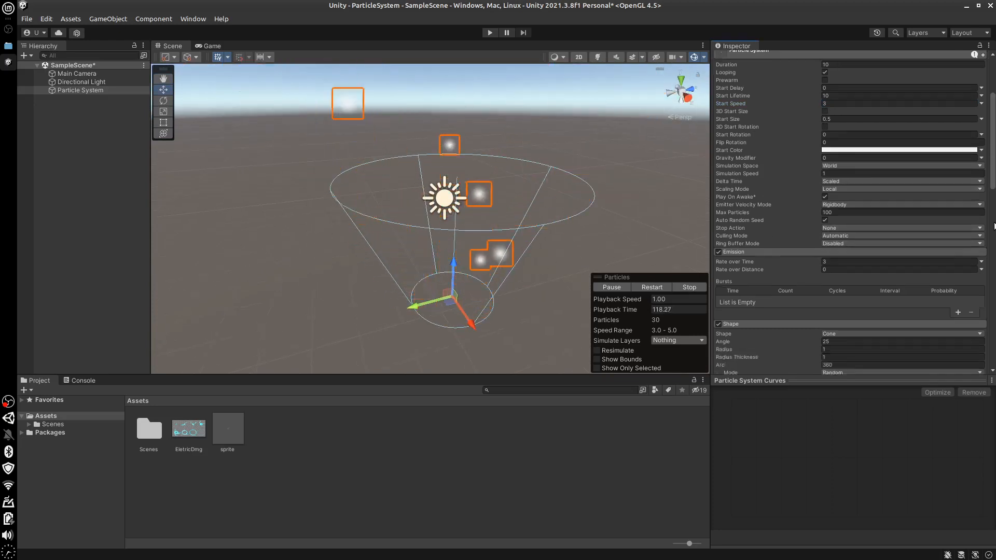
{"action": "scroll", "coordinate": [851, 156], "scroll_direction": "down", "scroll_amount": 3}
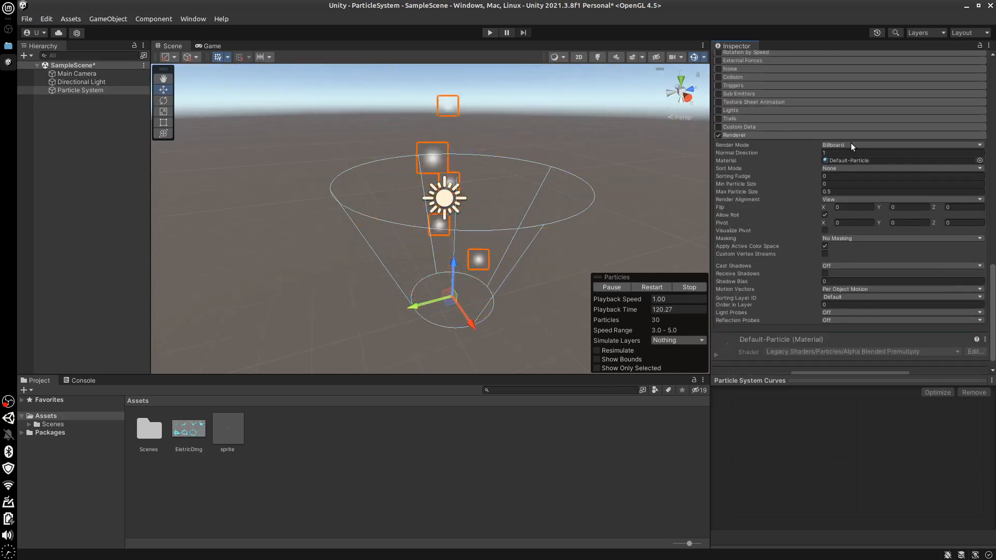
{"action": "left_click_drag", "start_coordinate": [468, 291], "coordinate": [482, 238], "text": "alt"}
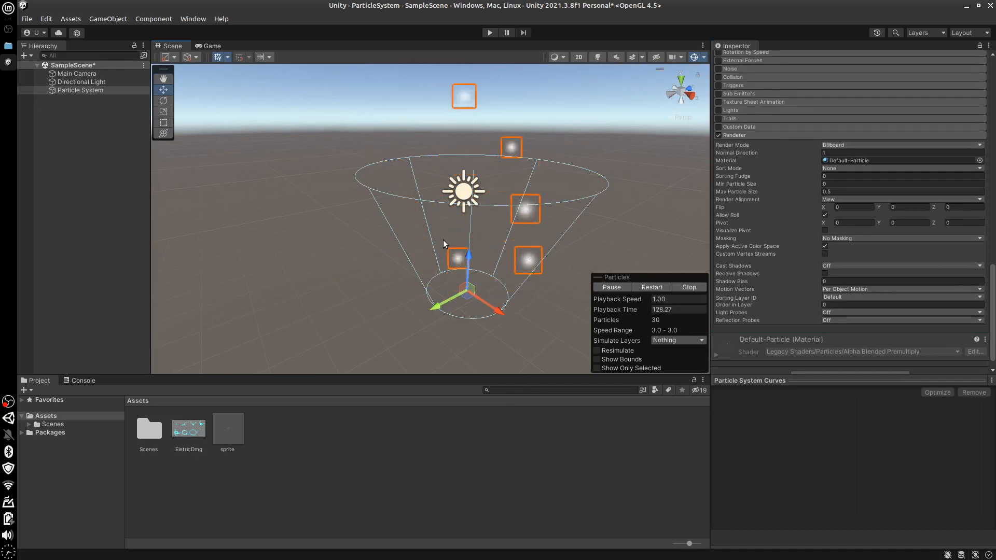
{"action": "left_click_drag", "start_coordinate": [535, 281], "coordinate": [441, 311], "text": "alt"}
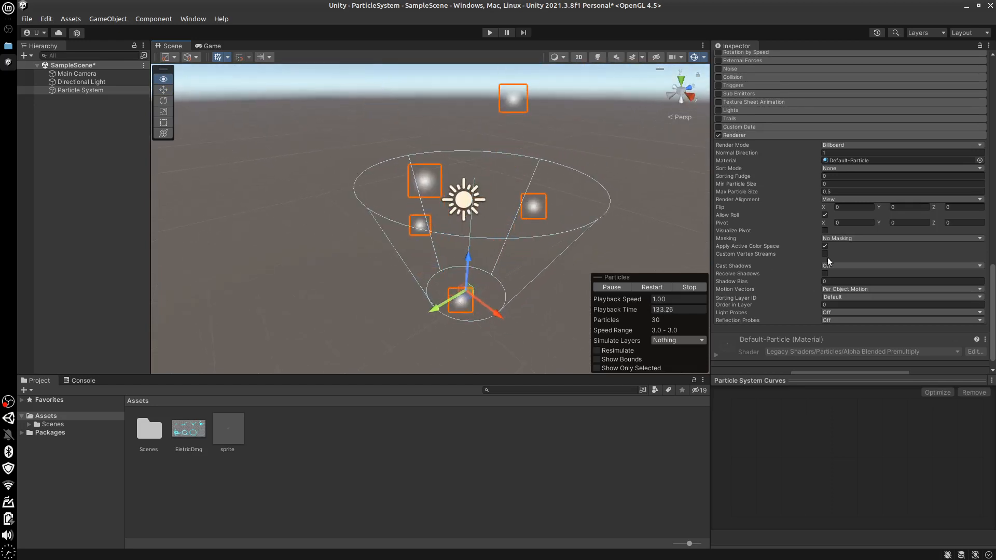
Set the Renderer's Render Mode to Stretched Billboard and inspect the particles from the side and from above
{"action": "left_click", "coordinate": [865, 146]}
{"action": "left_click", "coordinate": [858, 169]}
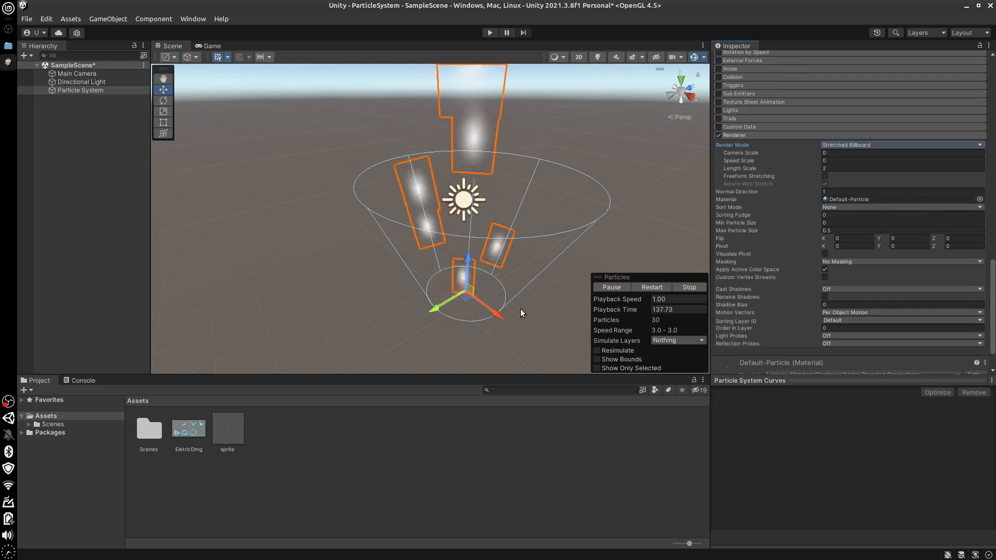
{"action": "left_click_drag", "start_coordinate": [521, 310], "coordinate": [376, 314], "text": "alt"}
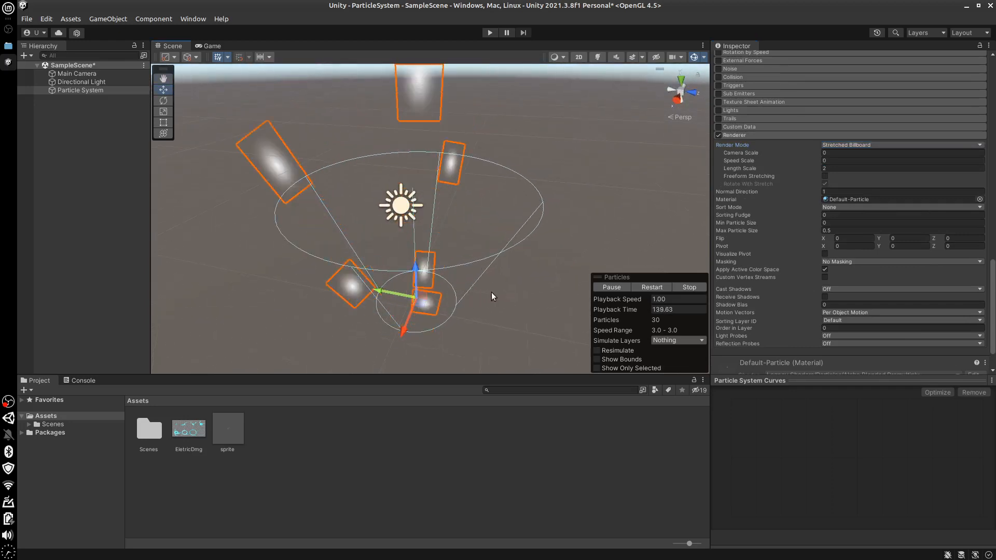
{"action": "left_click_drag", "start_coordinate": [491, 292], "coordinate": [471, 344], "text": "alt"}
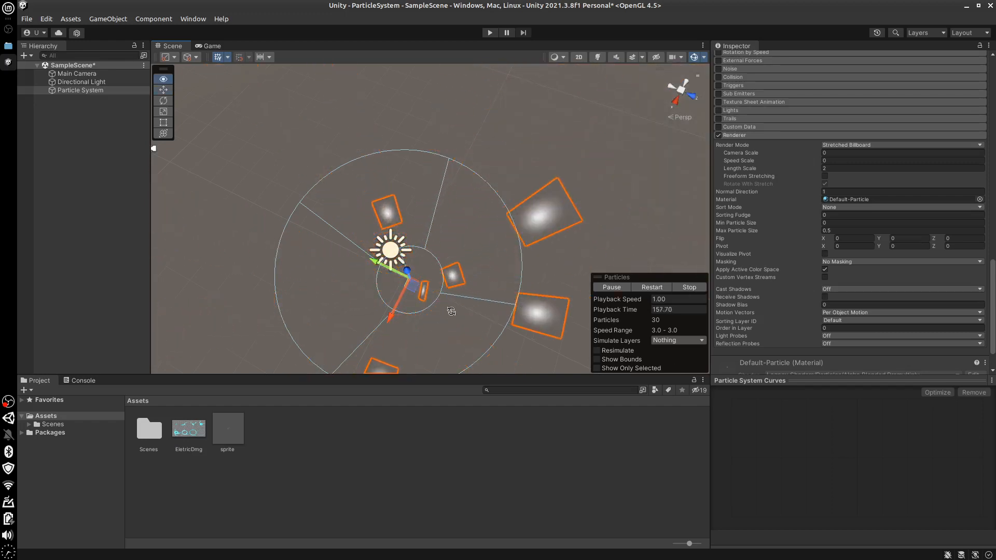
{"action": "left_click_drag", "start_coordinate": [431, 350], "coordinate": [476, 342], "text": "alt"}
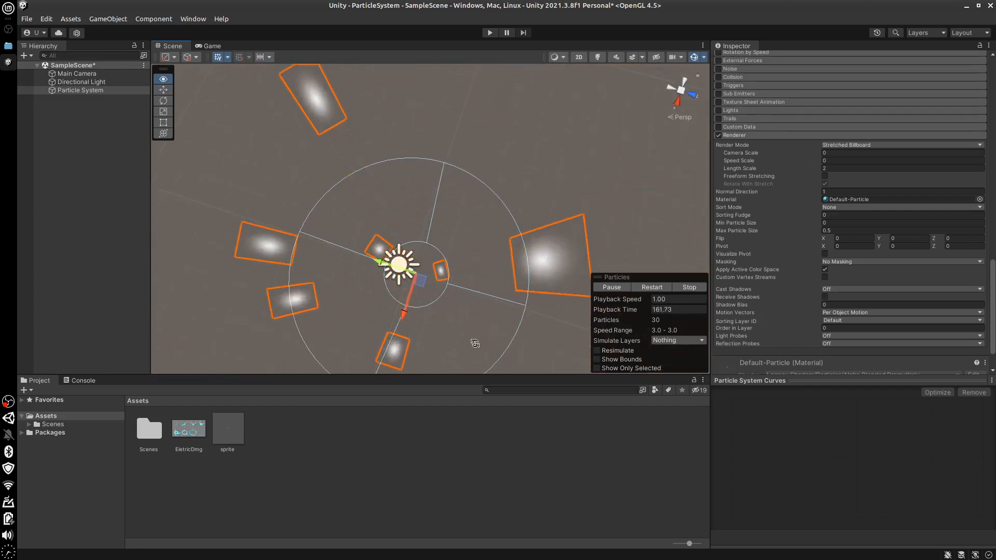
{"action": "left_click_drag", "start_coordinate": [474, 295], "coordinate": [460, 145], "text": "alt"}
Set the Render Mode to Horizontal Billboard and view the particles from another side
{"action": "left_click", "coordinate": [859, 145]}
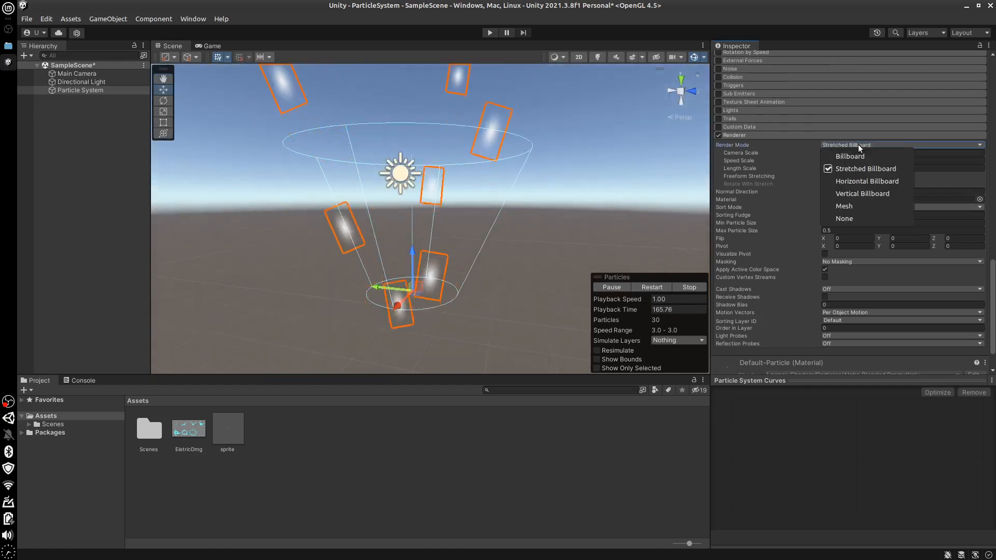
{"action": "left_click", "coordinate": [744, 220]}
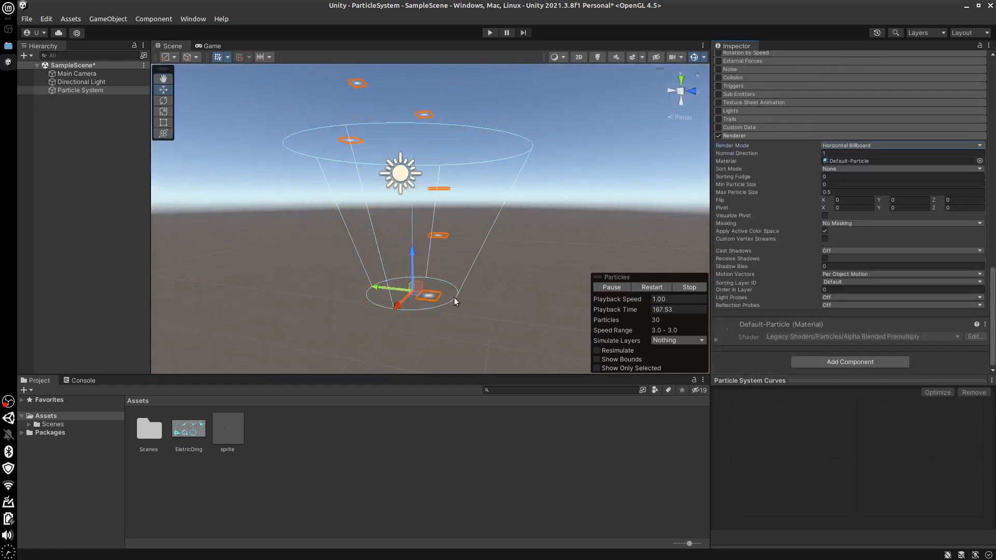
{"action": "left_click_drag", "start_coordinate": [455, 301], "coordinate": [469, 288], "text": "alt"}
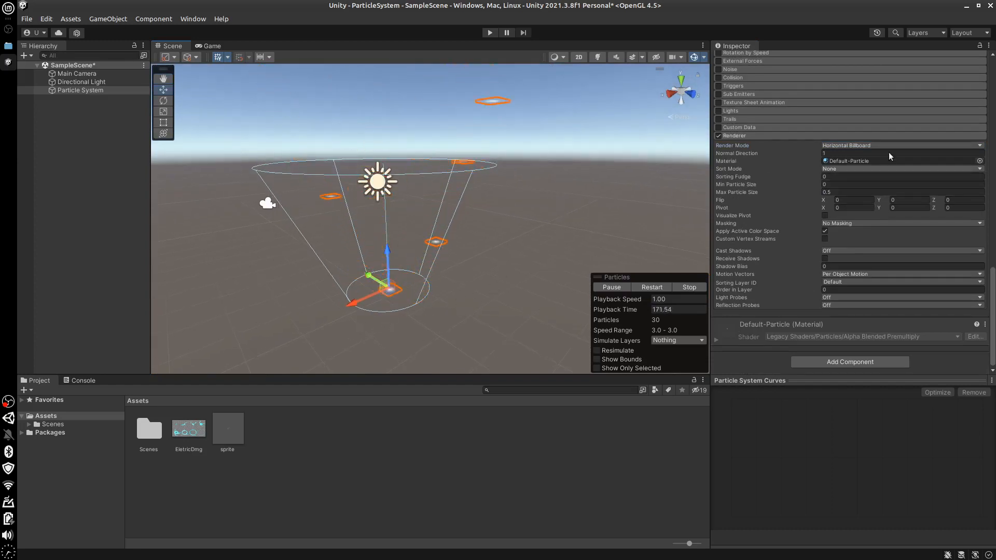
Set the Render Mode to Vertical Billboard and inspect the particles from higher viewing angles
{"action": "left_click", "coordinate": [871, 146]}
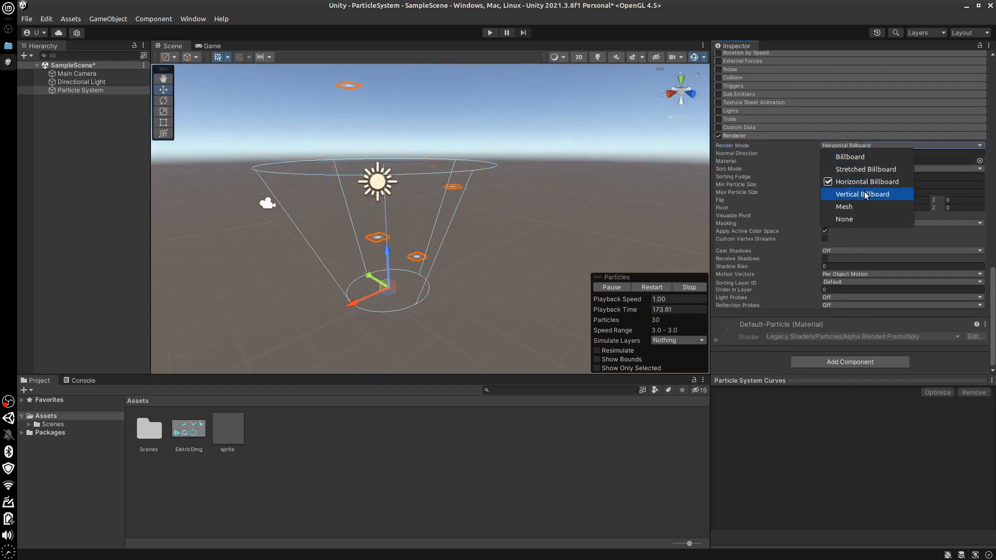
{"action": "left_click", "coordinate": [866, 194]}
{"action": "left_click_drag", "start_coordinate": [488, 291], "coordinate": [627, 351], "text": "alt"}
{"action": "left_click", "coordinate": [885, 146]}
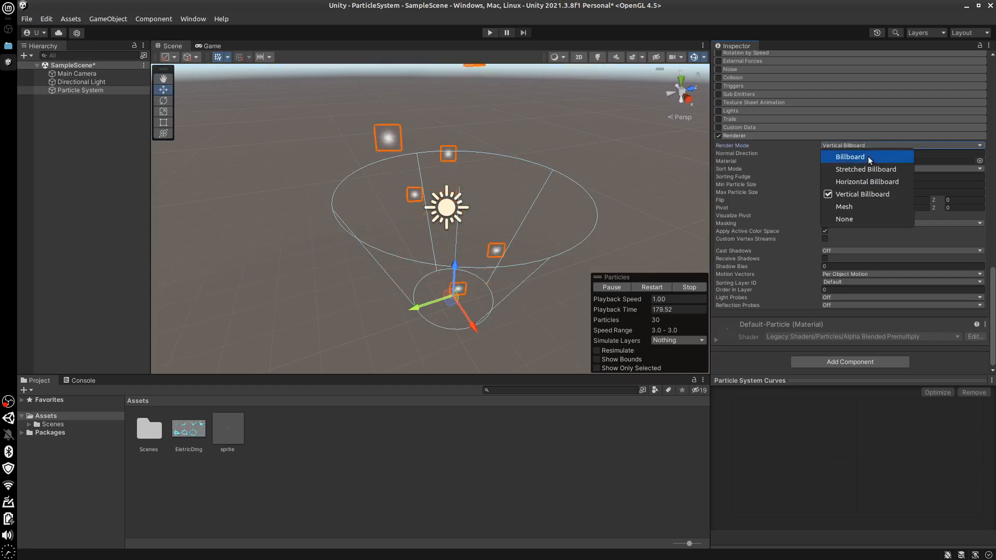
{"action": "left_click", "coordinate": [485, 359]}
{"action": "left_click_drag", "start_coordinate": [510, 300], "coordinate": [485, 302], "text": "alt"}
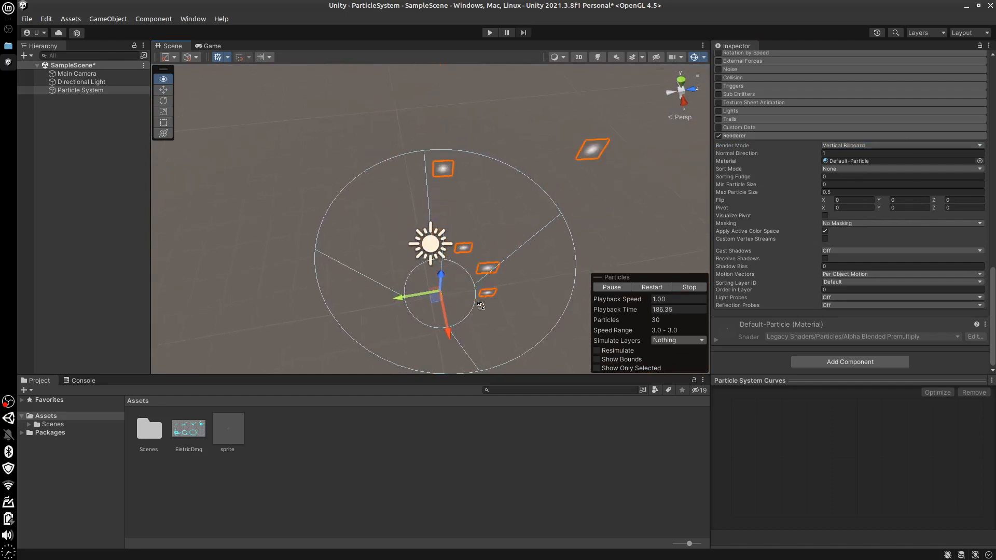
Set the Render Mode to Mesh and replace the Cube particle mesh with Cylinder, previewing Capsule on the way
{"action": "left_click", "coordinate": [887, 144]}
{"action": "left_click", "coordinate": [730, 240]}
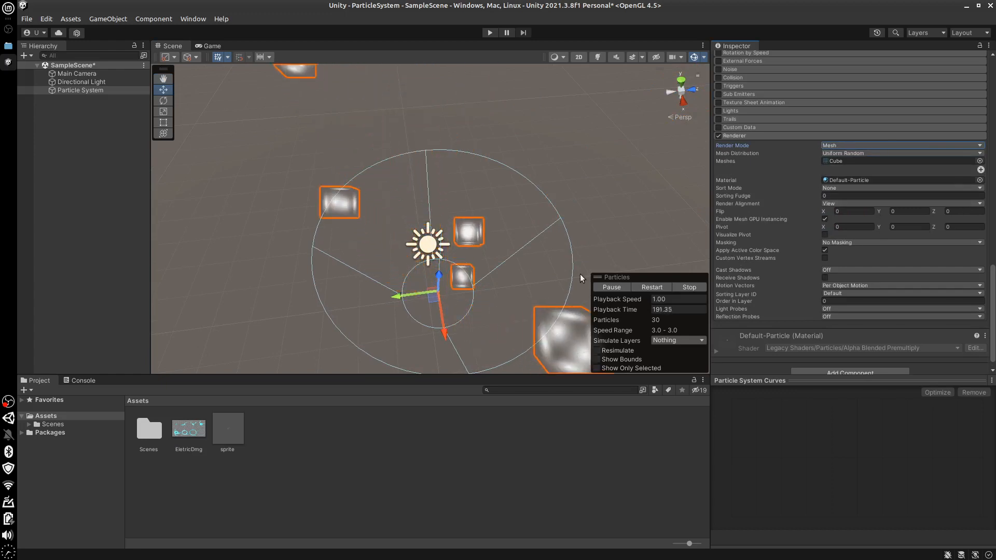
{"action": "left_click_drag", "start_coordinate": [580, 274], "coordinate": [554, 243], "text": "alt"}
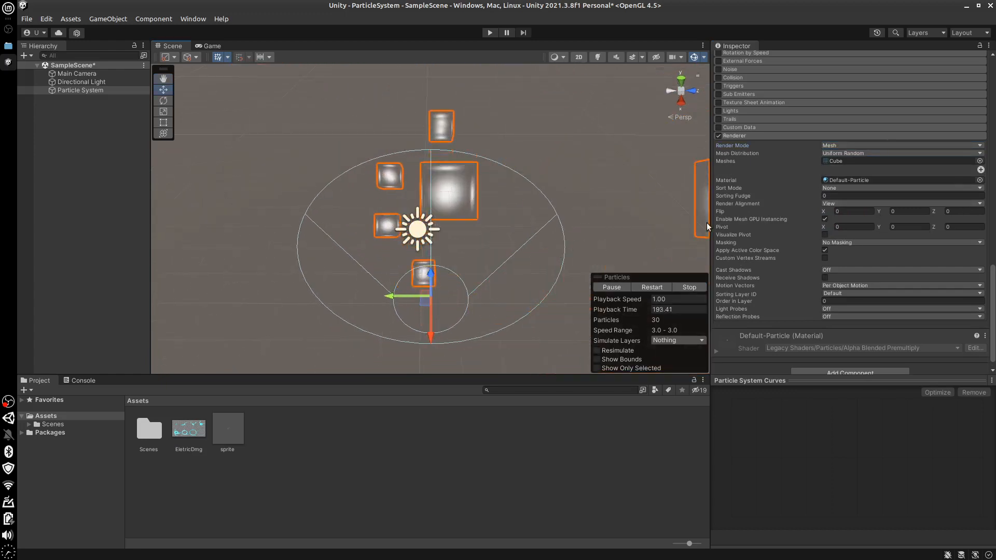
{"action": "left_click", "coordinate": [980, 162]}
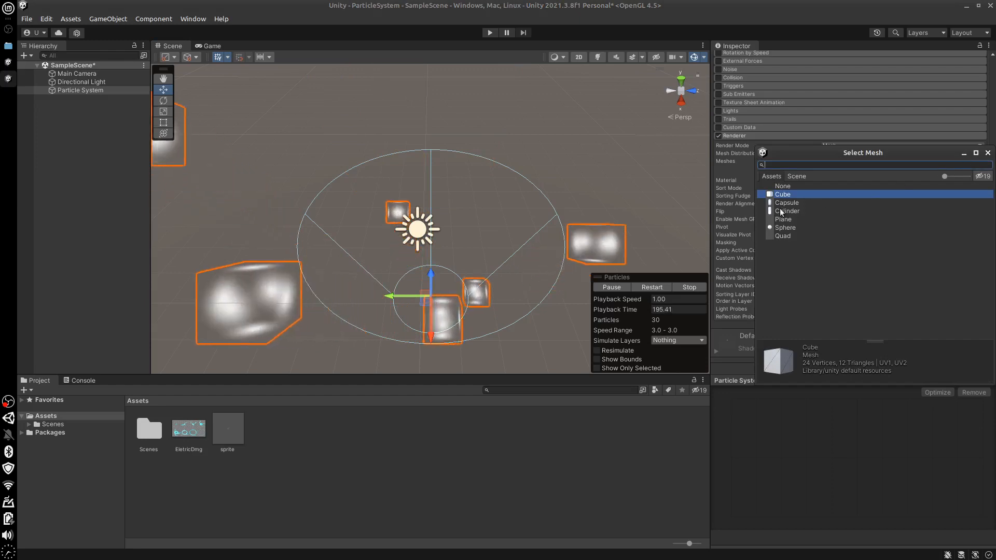
{"action": "key", "text": "Down"}
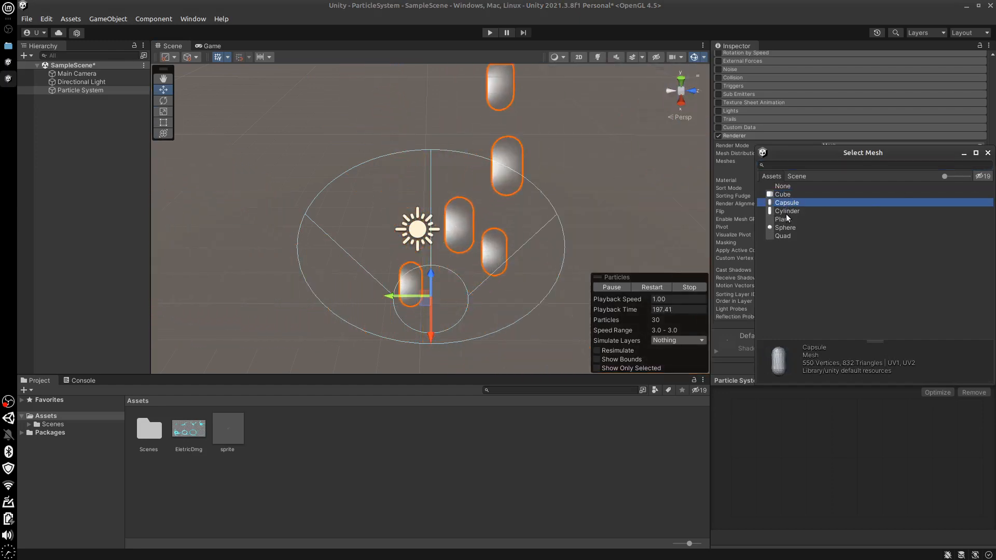
{"action": "key", "text": "Down"}
{"action": "key", "text": "Return"}
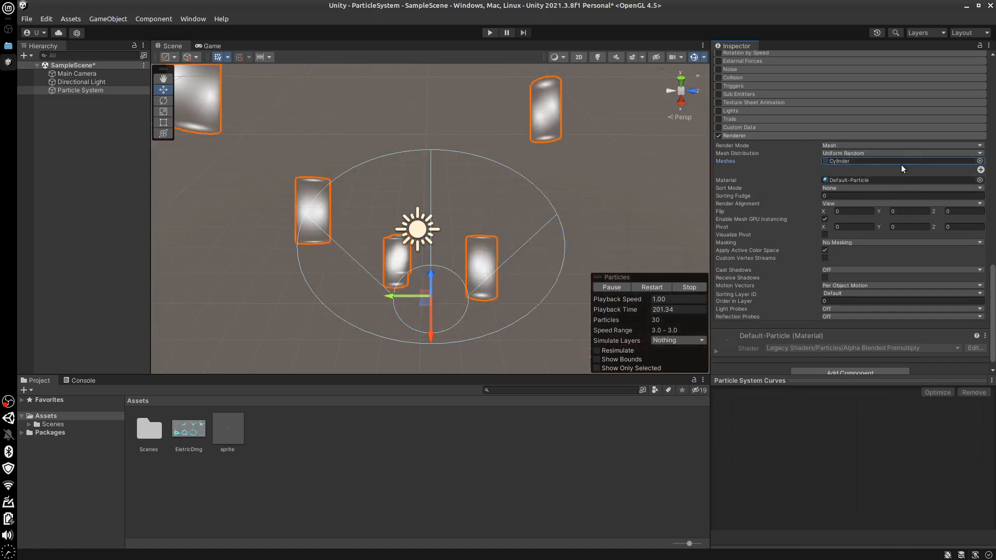
Preview the Renderer's Render Mode None, then set it to Billboard and inspect the particles from a lower viewing angle
{"action": "left_click", "coordinate": [910, 146]}
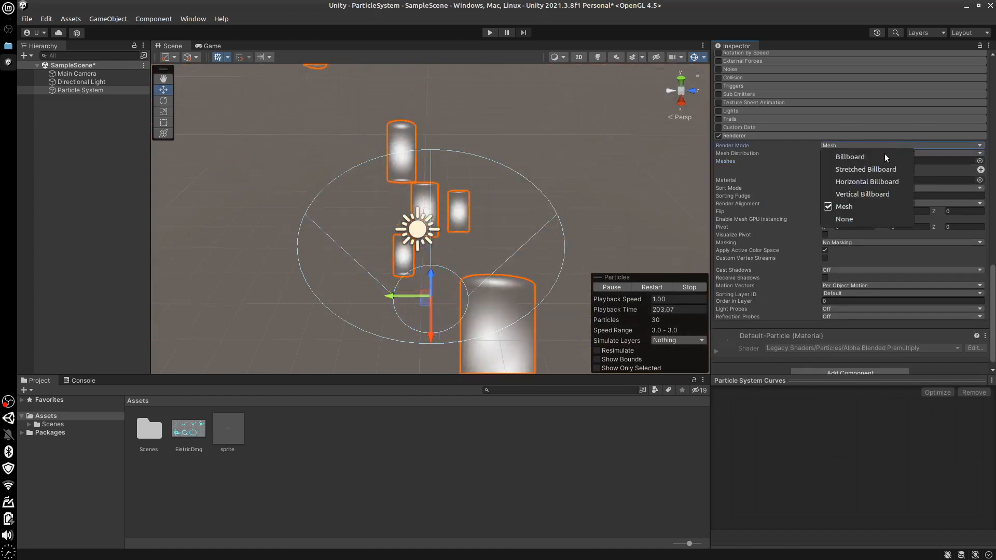
{"action": "left_click", "coordinate": [711, 257]}
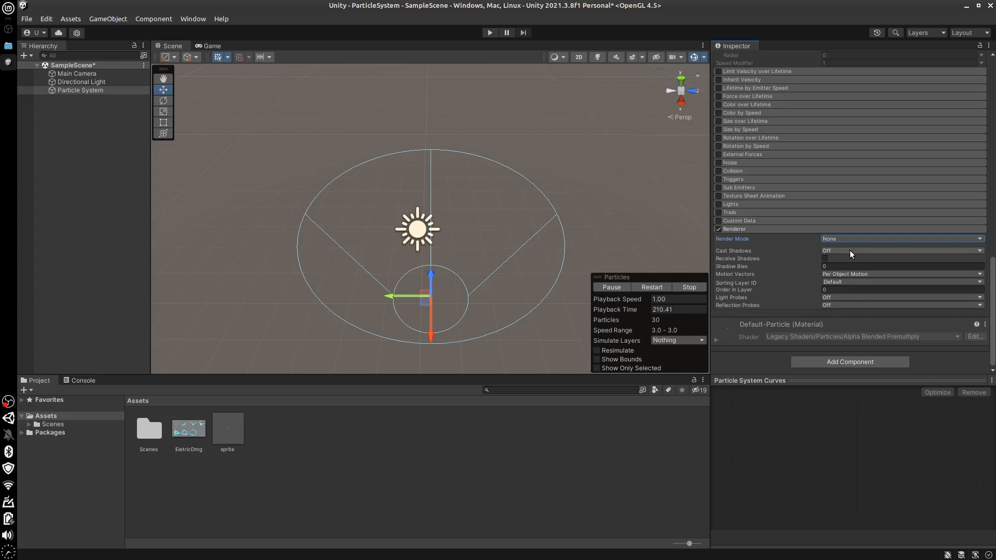
{"action": "left_click", "coordinate": [870, 238]}
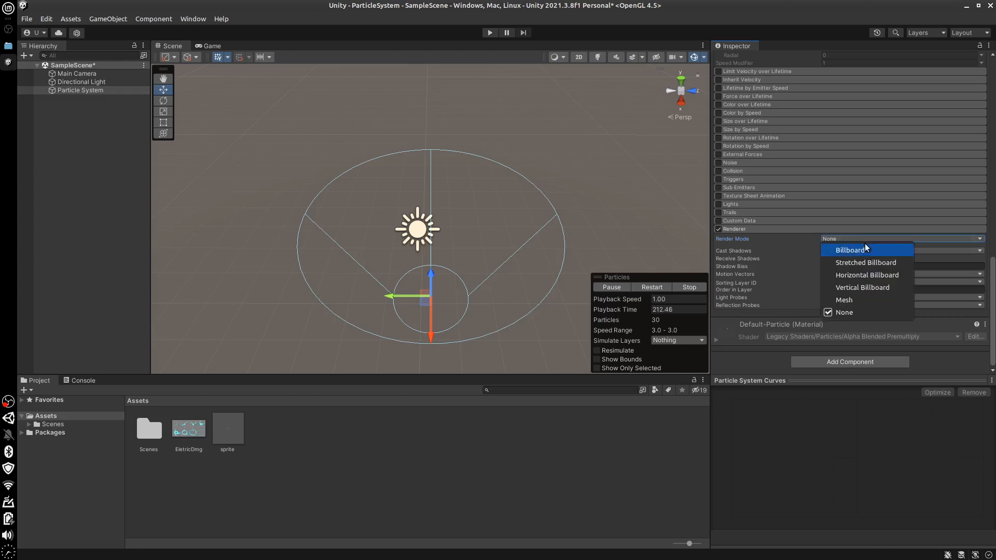
{"action": "left_click", "coordinate": [855, 250]}
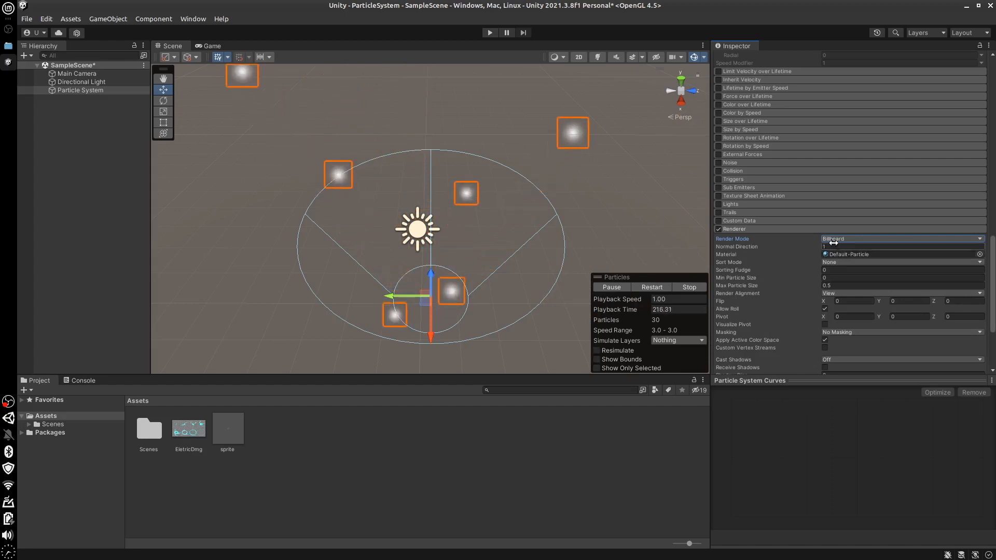
{"action": "left_click_drag", "start_coordinate": [533, 299], "coordinate": [576, 285], "text": "alt"}
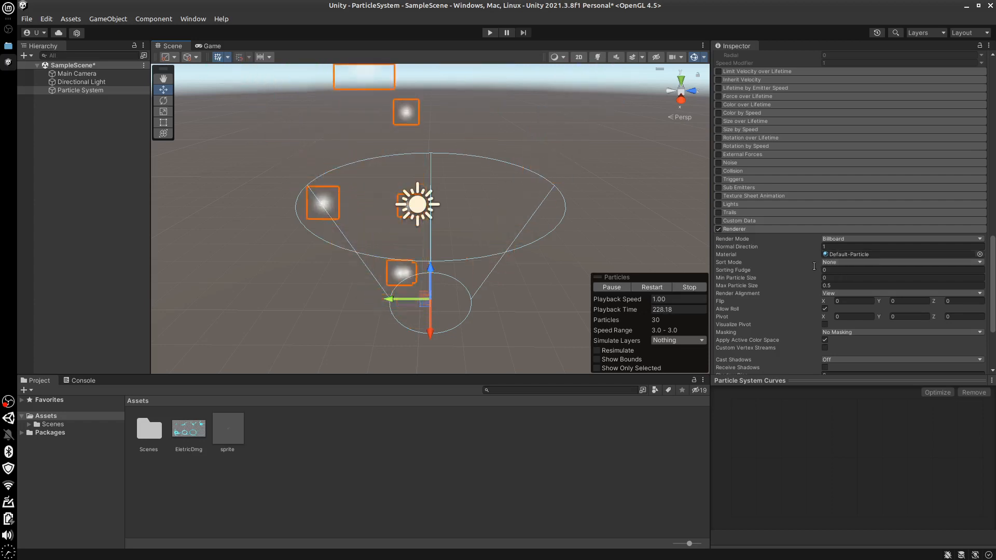
Review the Renderer's Sort Mode options while keeping None, and view the emitter from a lower angle
{"action": "left_click", "coordinate": [845, 262]}
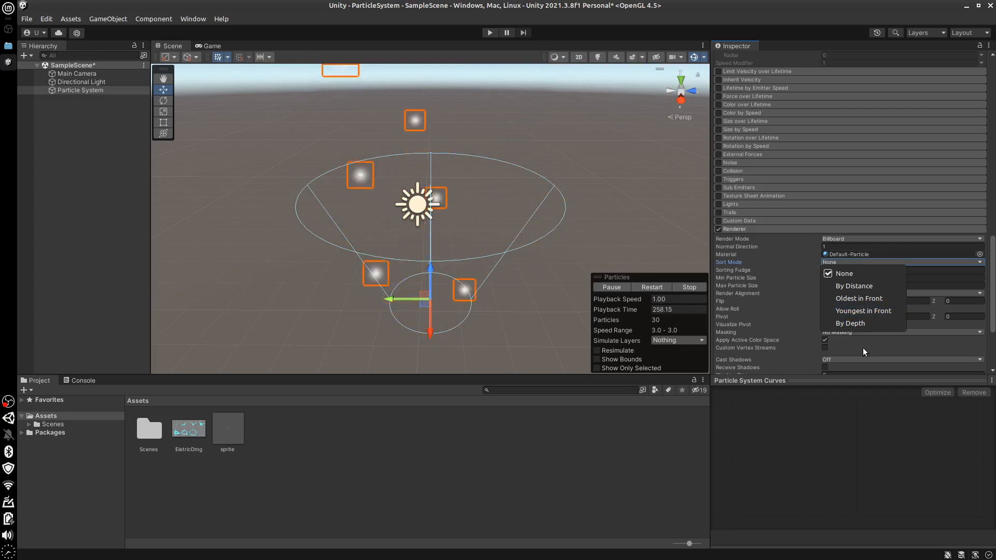
{"action": "left_click", "coordinate": [799, 421]}
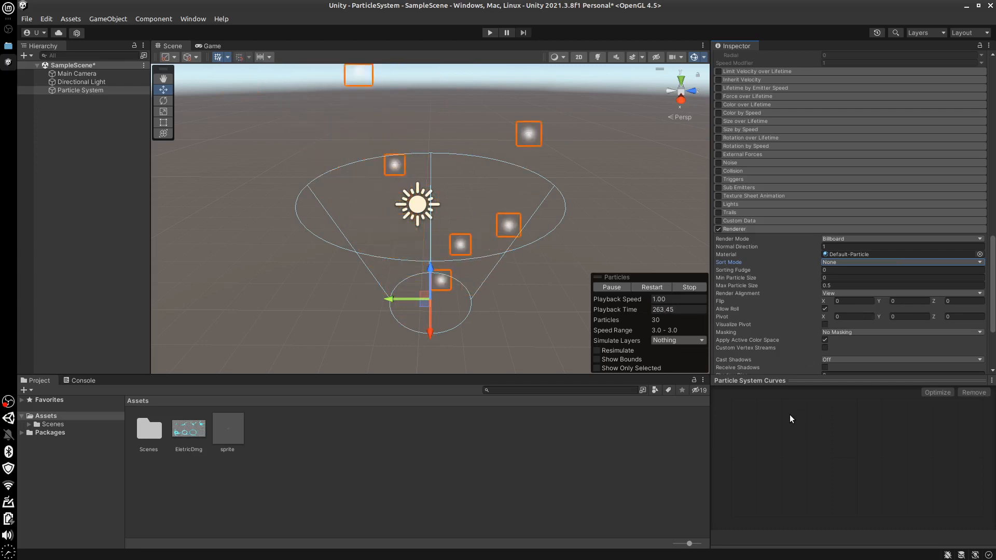
{"action": "middle_click_drag", "start_coordinate": [483, 319], "coordinate": [477, 276]}
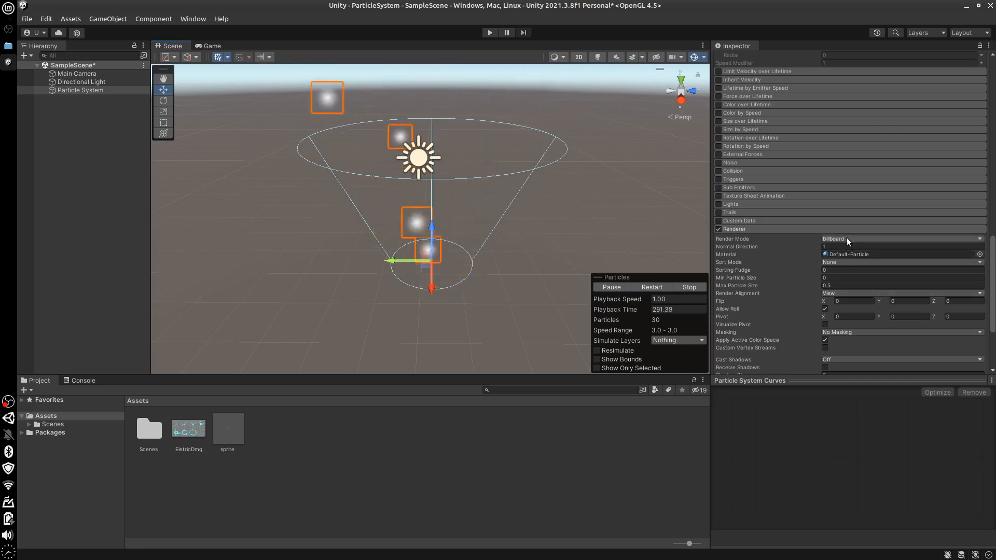
Set the Renderer's Render Alignment to World and view the particles from a slightly different angle
{"action": "left_click", "coordinate": [836, 293]}
{"action": "left_click", "coordinate": [643, 354]}
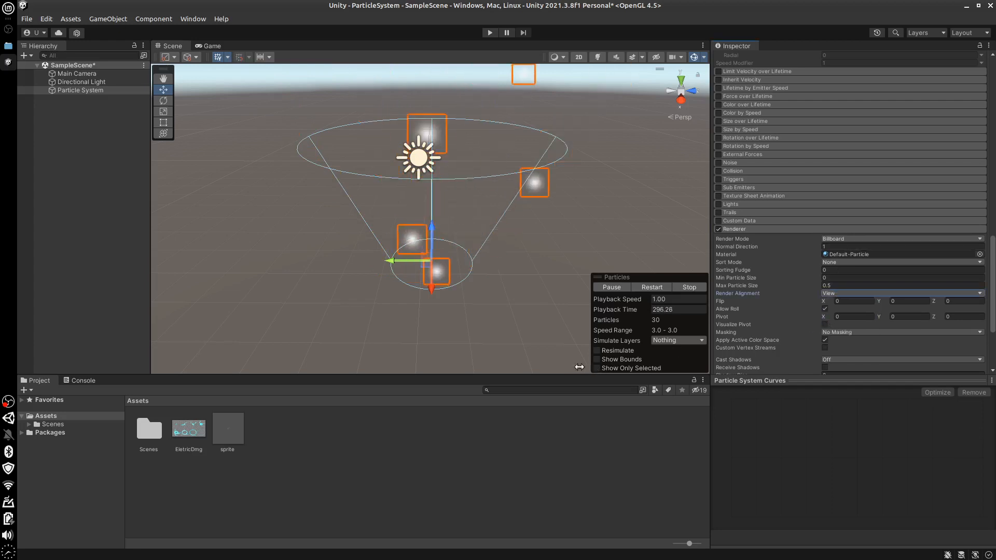
{"action": "mouse_move", "coordinate": [493, 329]}
{"action": "middle_mouse_down"}
{"action": "mouse_move", "coordinate": [511, 314]}
{"action": "mouse_move", "coordinate": [480, 332]}
{"action": "middle_mouse_up"}
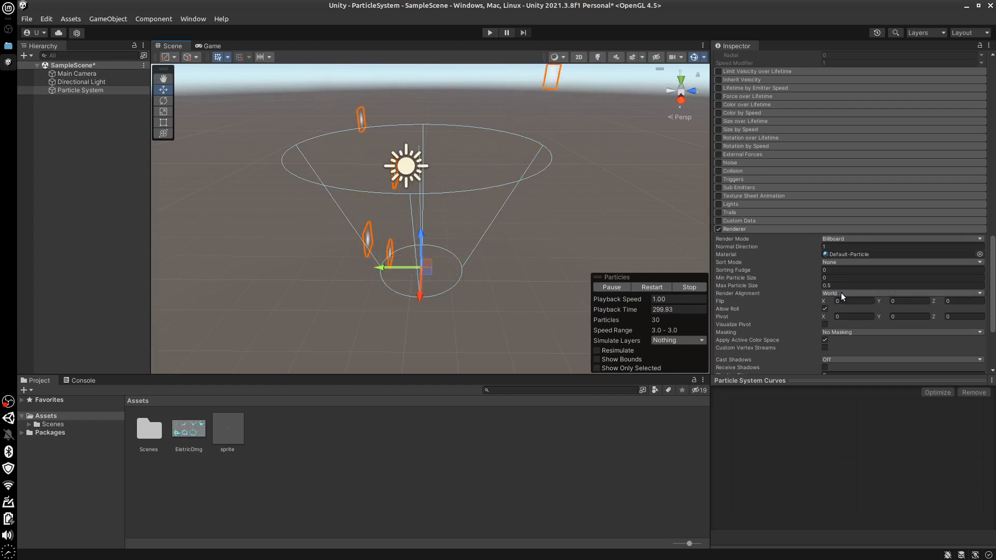
{"action": "left_click", "coordinate": [841, 293]}
{"action": "left_click", "coordinate": [655, 360]}
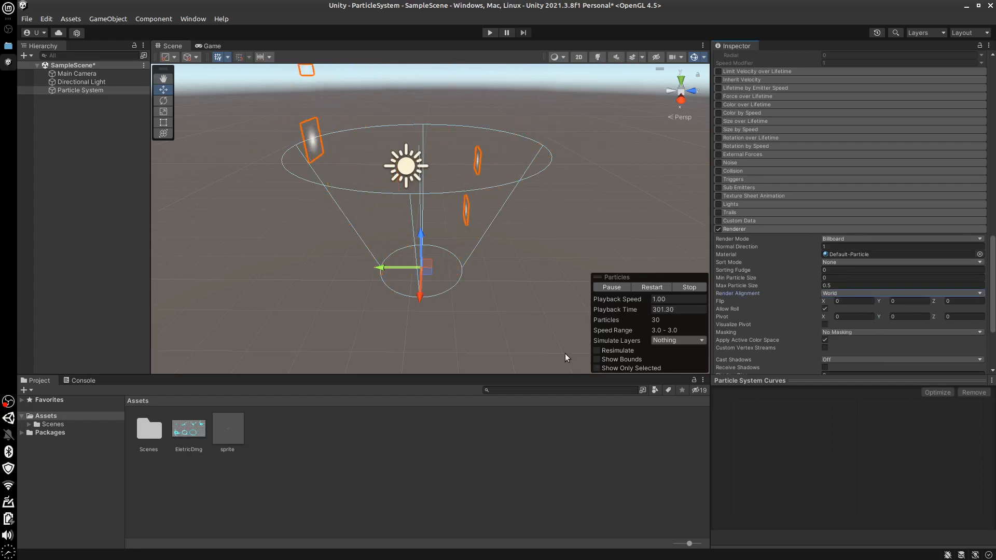
Set the Render Alignment to Facing and inspect the particles from several viewing angles around the emitter
{"action": "left_click", "coordinate": [861, 292]}
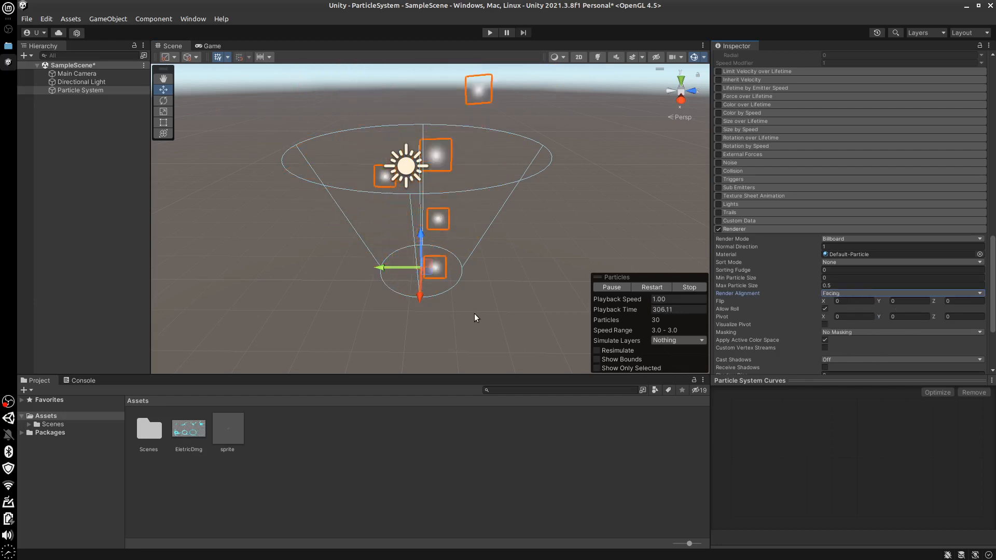
{"action": "left_click_drag", "start_coordinate": [498, 303], "coordinate": [404, 228], "text": "alt"}
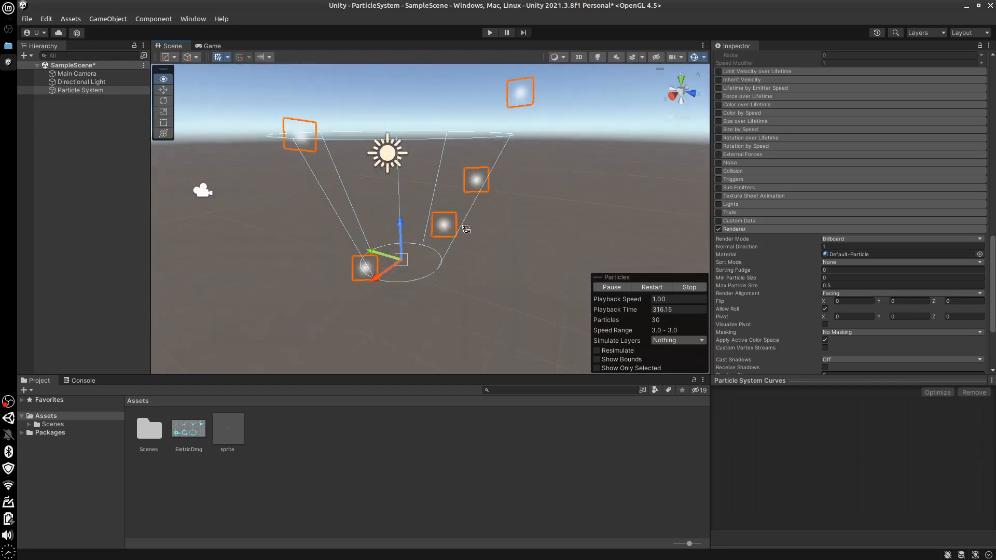
{"action": "left_click_drag", "start_coordinate": [466, 229], "coordinate": [445, 230], "text": "alt"}
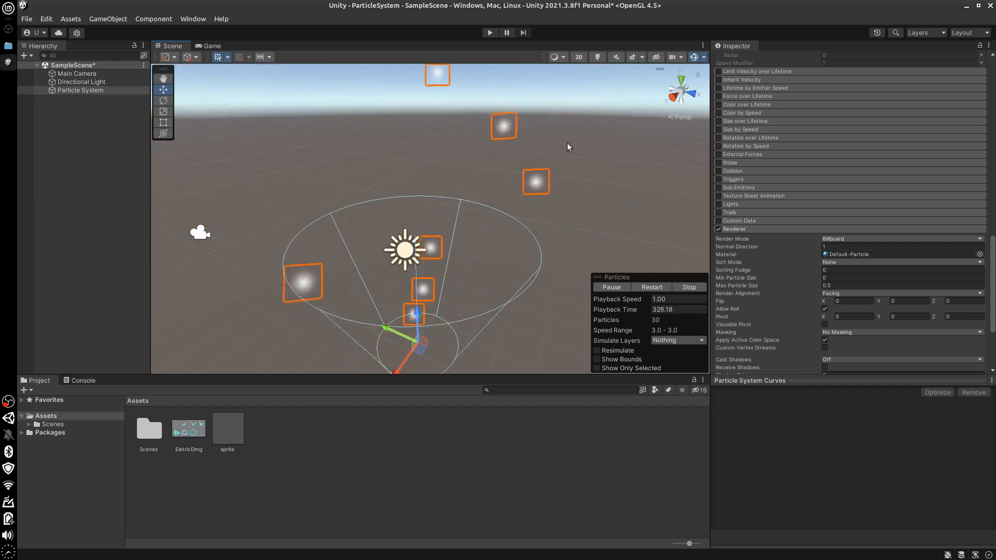
Set the Render Alignment to Velocity and inspect the particles from a low side angle
{"action": "left_click", "coordinate": [902, 294]}
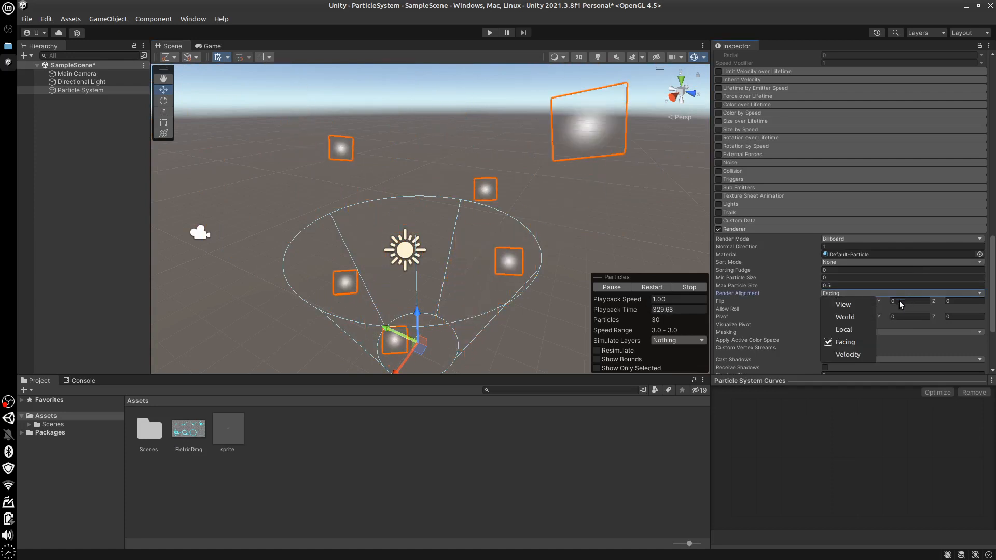
{"action": "key", "text": "Escape"}
{"action": "key", "text": "Down"}
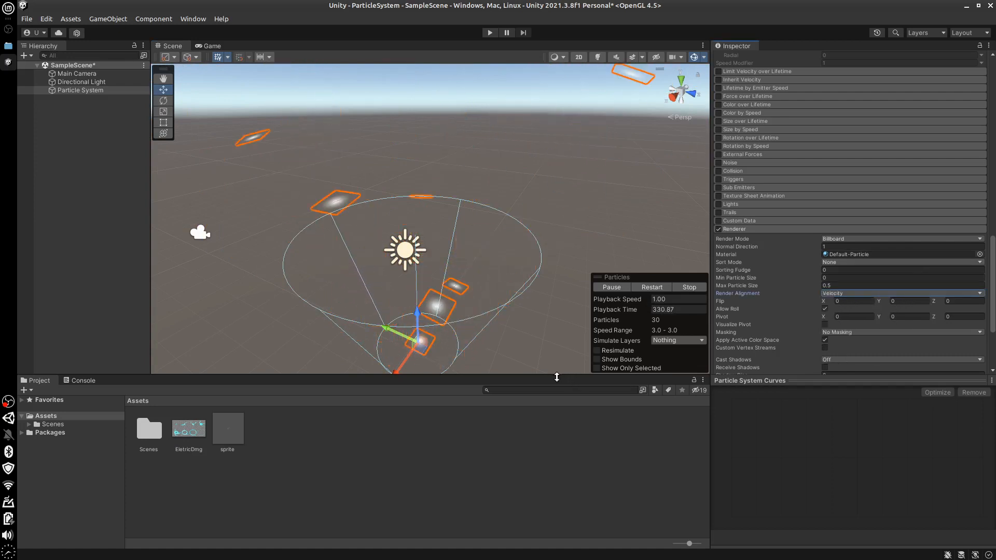
{"action": "left_click_drag", "start_coordinate": [519, 332], "coordinate": [546, 250], "text": "alt"}
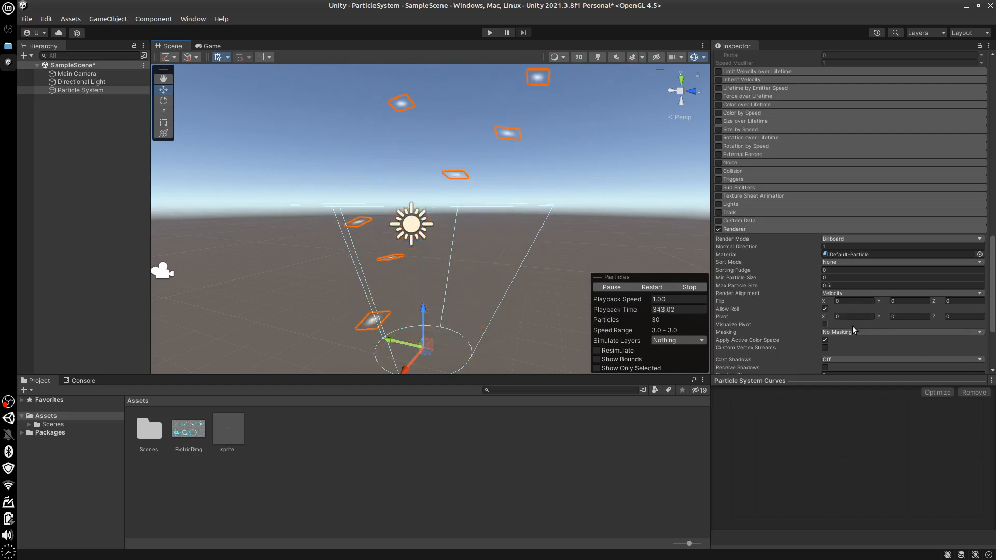
Set the Renderer's Render Alignment back to View
{"action": "scroll", "coordinate": [993, 298], "scroll_direction": "down", "scroll_amount": 3}
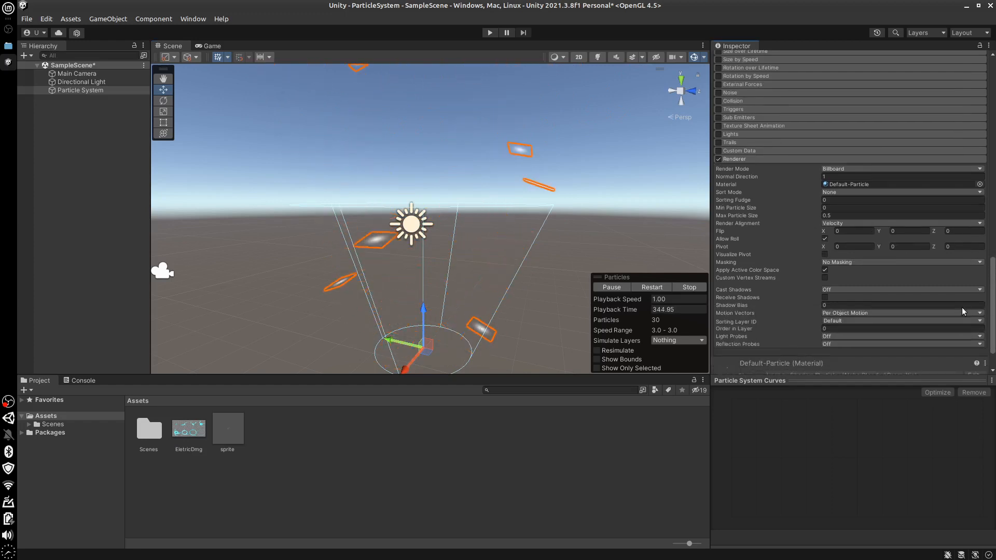
{"action": "left_click", "coordinate": [854, 224]}
{"action": "left_click", "coordinate": [841, 236]}
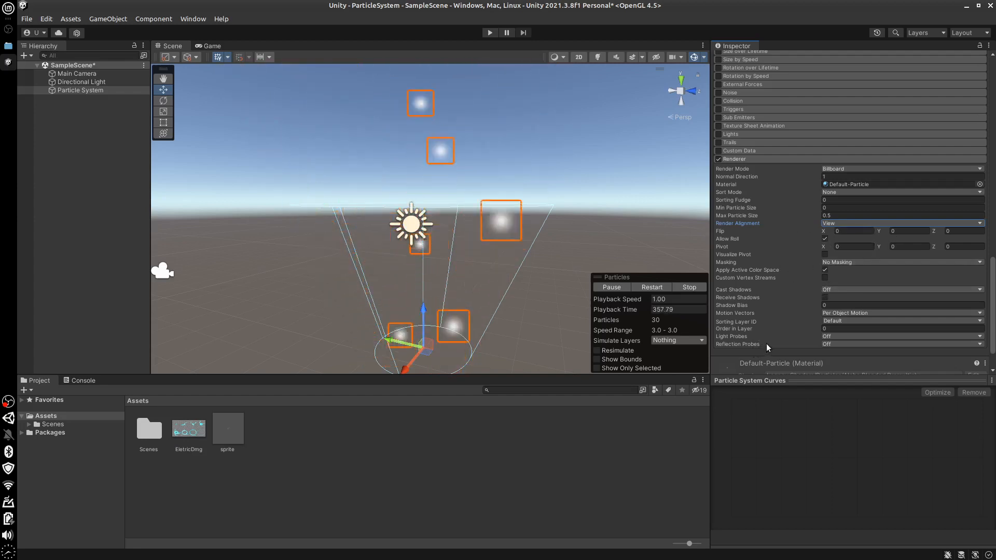
Enable Visualize Pivot in the Renderer and pause the particle playback to examine the pivot markers up close
{"action": "left_click", "coordinate": [825, 254]}
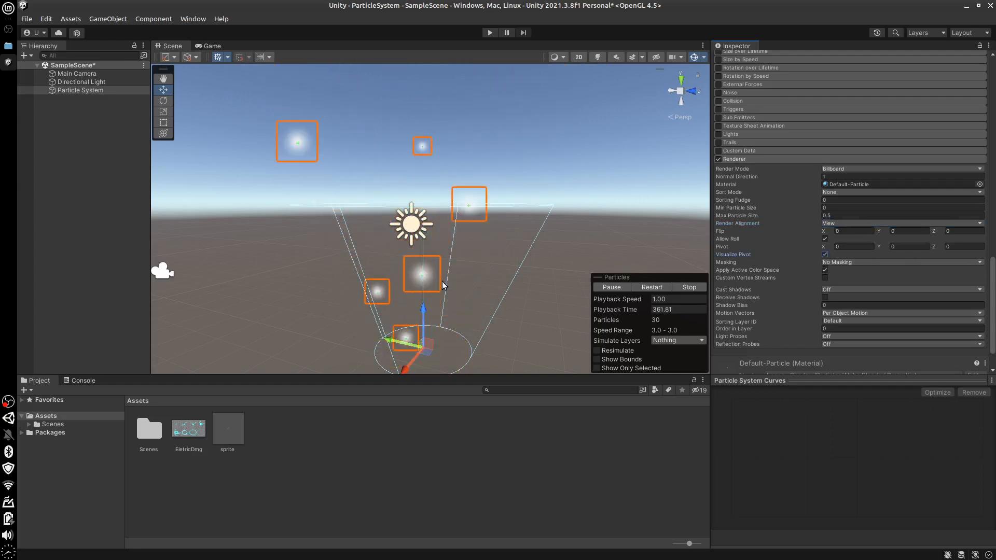
{"action": "left_click", "coordinate": [608, 287]}
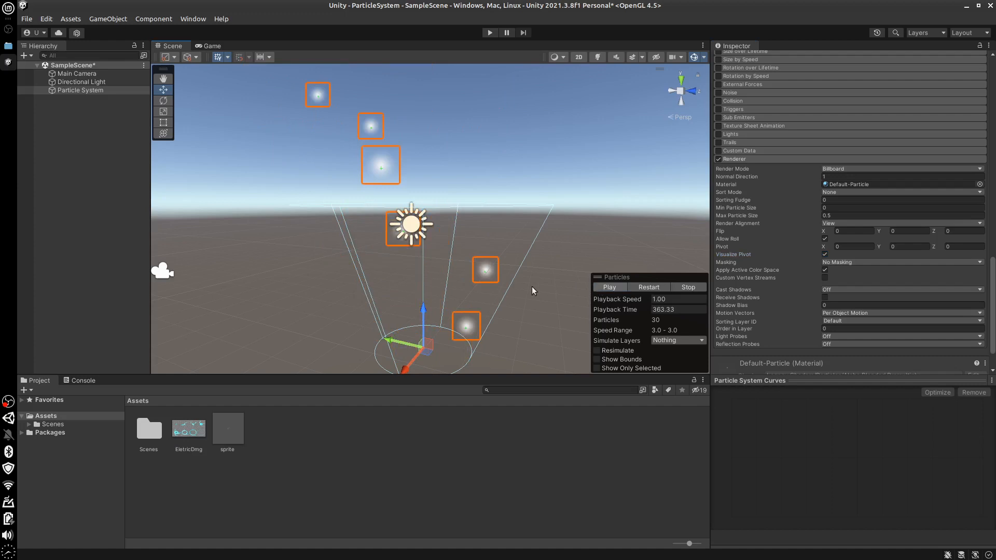
{"action": "scroll", "coordinate": [513, 291], "scroll_direction": "up", "scroll_amount": 1}
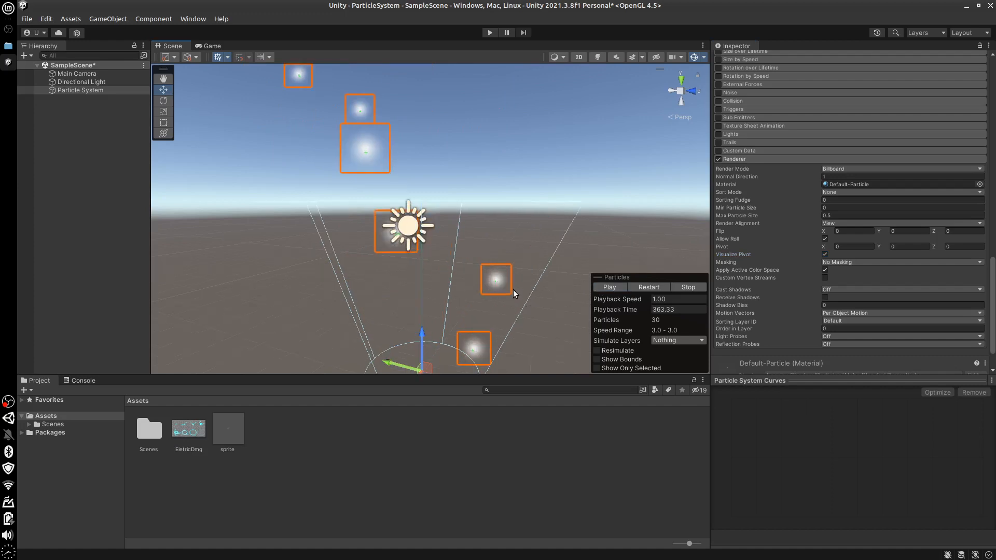
{"action": "scroll", "coordinate": [397, 248], "scroll_direction": "up", "scroll_amount": 2}
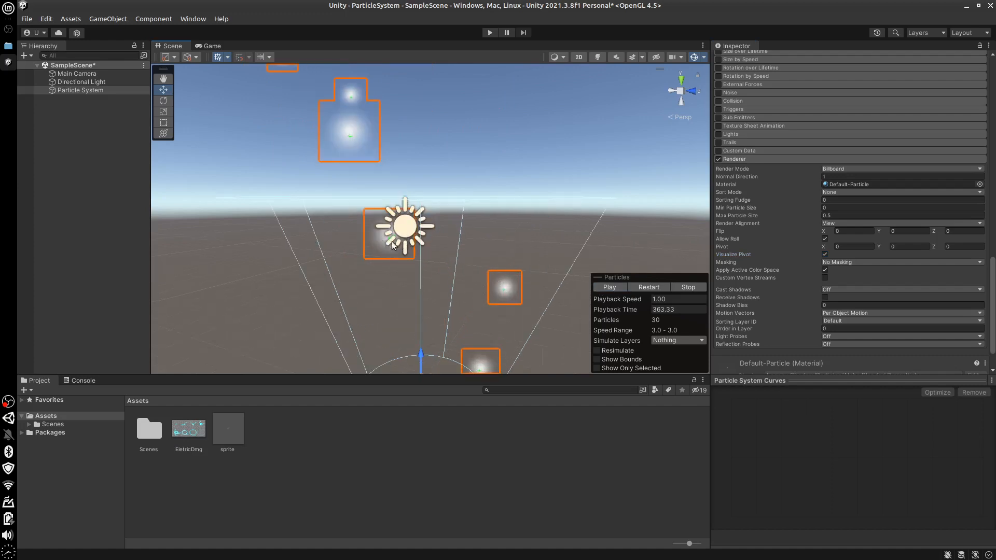
Deactivate the Directional Light object and reselect the Particle System, returning to its Renderer settings
{"action": "left_click", "coordinate": [85, 82]}
{"action": "left_click", "coordinate": [738, 60]}
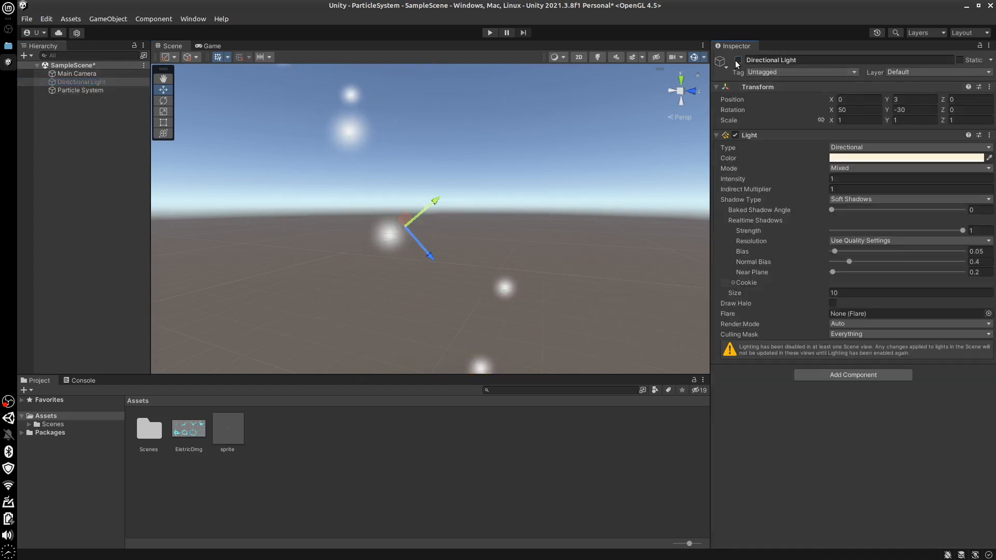
{"action": "left_click", "coordinate": [388, 242]}
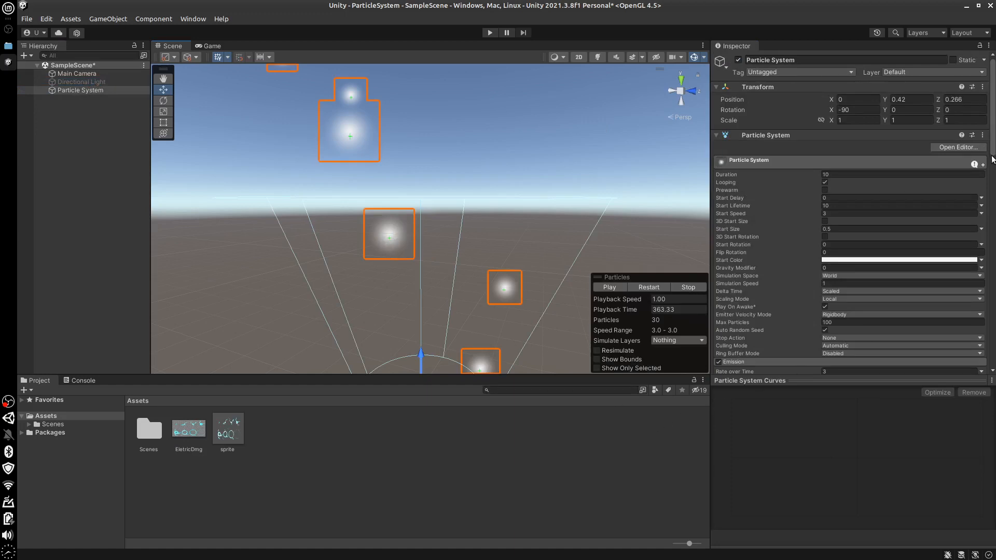
{"action": "left_click_drag", "start_coordinate": [993, 155], "coordinate": [992, 366]}
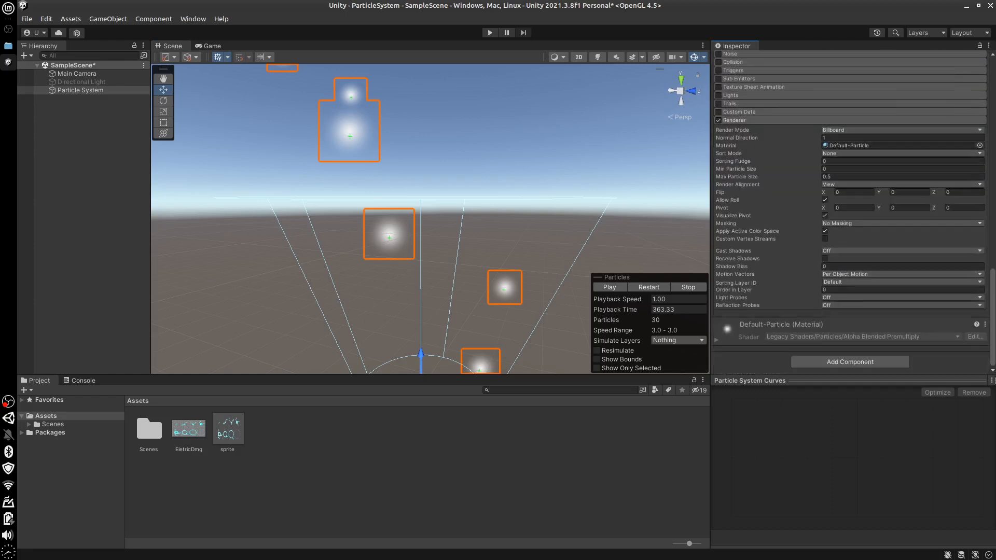